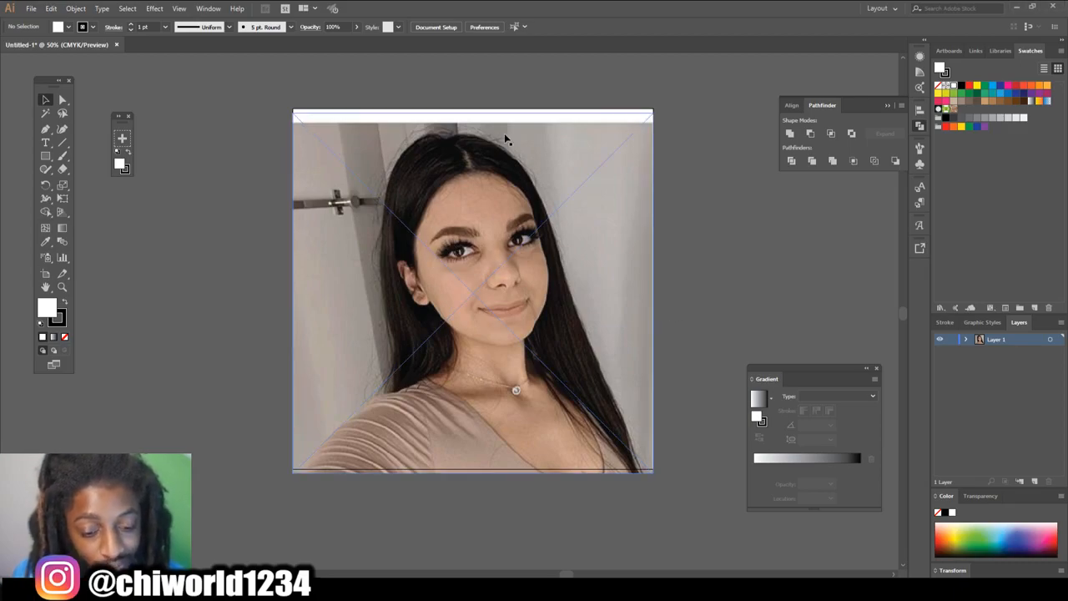
# - Examine the portrait photo up close around the nose and mouth, and as a whole
pyautogui.click(467, 307)
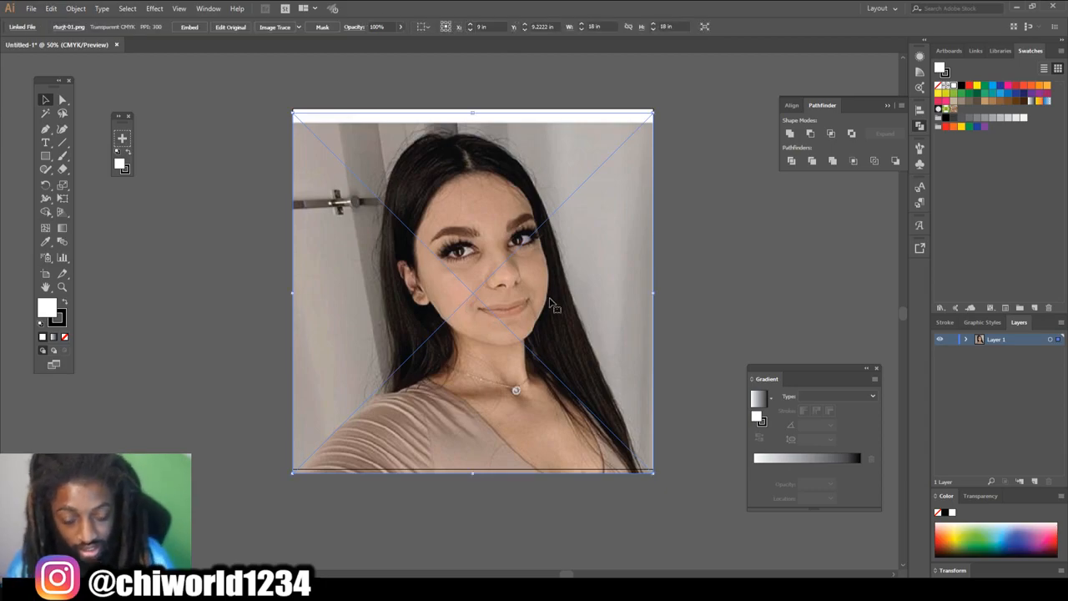
pyautogui.hotkey('ctrl', '+')
pyautogui.hotkey('ctrl', '+')
pyautogui.hotkey('ctrl', '+')
pyautogui.scroll(3, 587, 305)
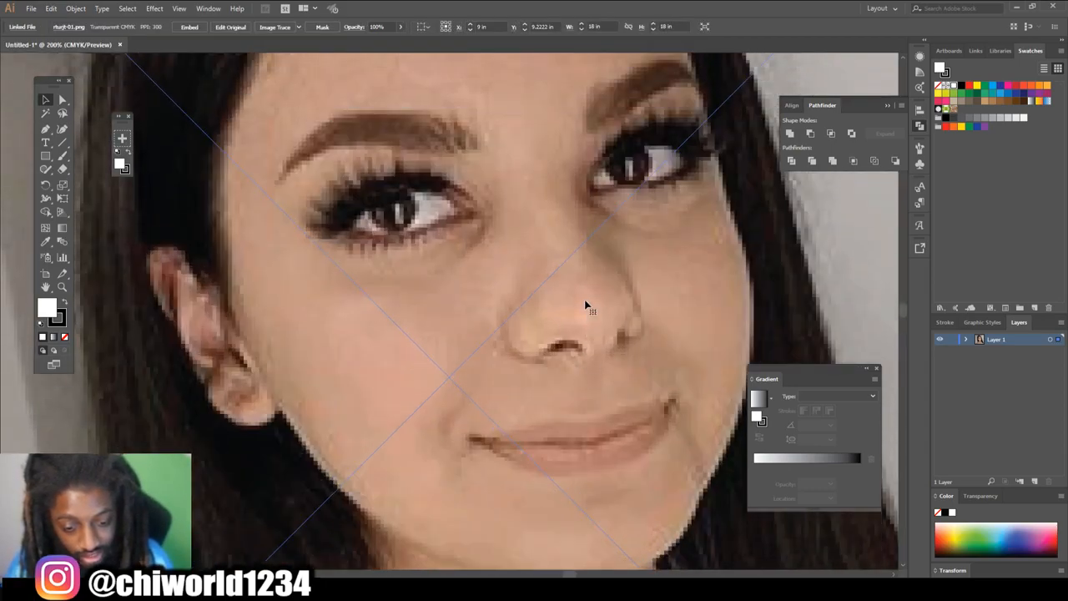
pyautogui.hscroll(2, 585, 303)
pyautogui.hotkey('ctrl', '+')
pyautogui.hotkey('ctrl', '+')
pyautogui.hscroll(3, 585, 304)
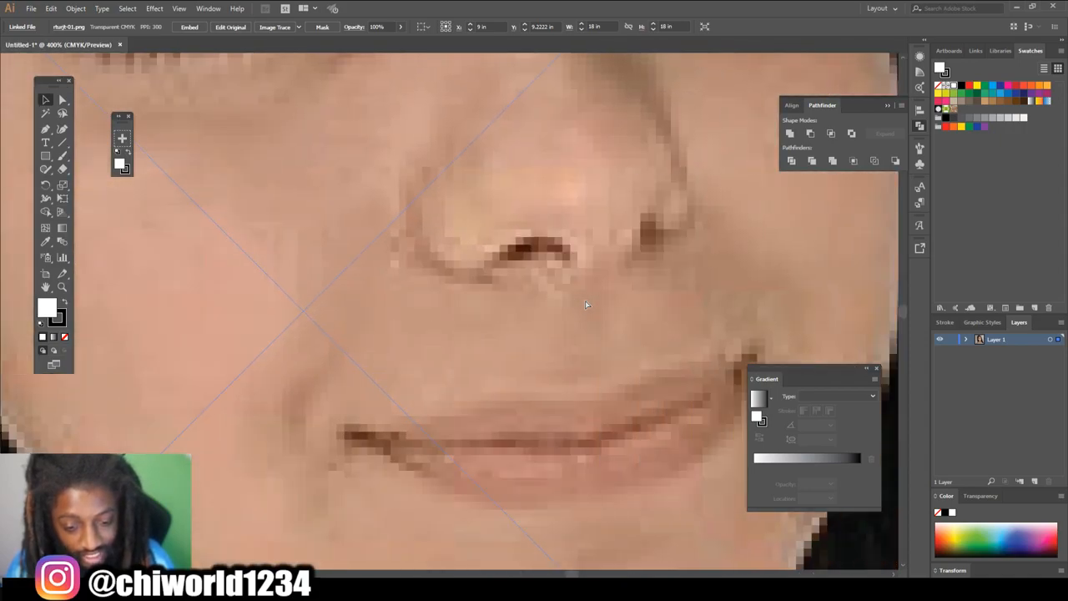
pyautogui.scroll(3, 585, 305)
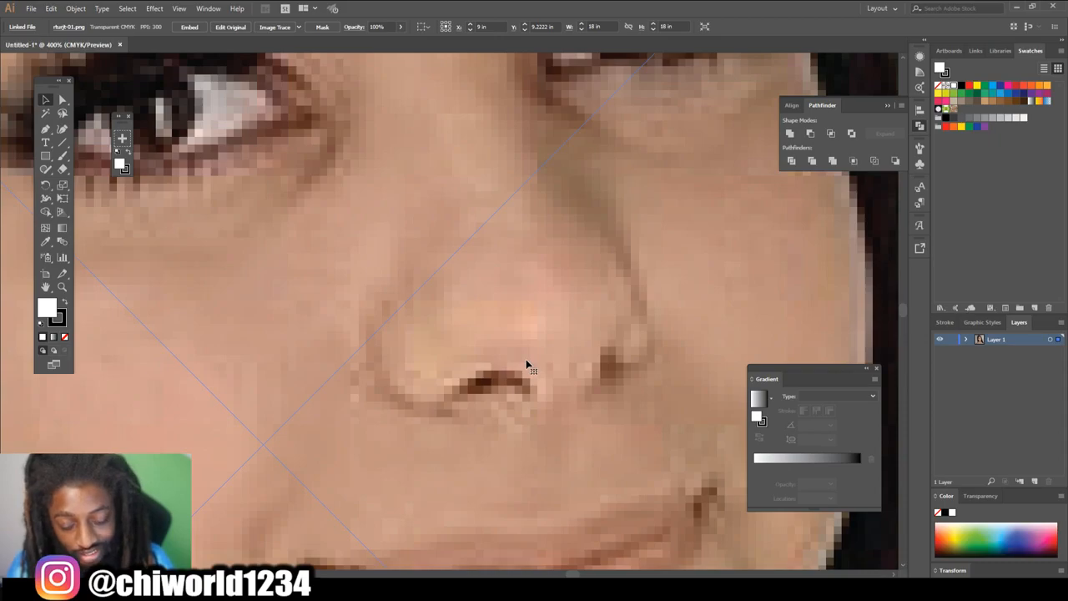
pyautogui.hotkey('ctrl', '-')
pyautogui.hotkey('ctrl', '-')
pyautogui.hotkey('ctrl', '-')
pyautogui.hotkey('ctrl', '-')
pyautogui.hscroll(1, 528, 363)
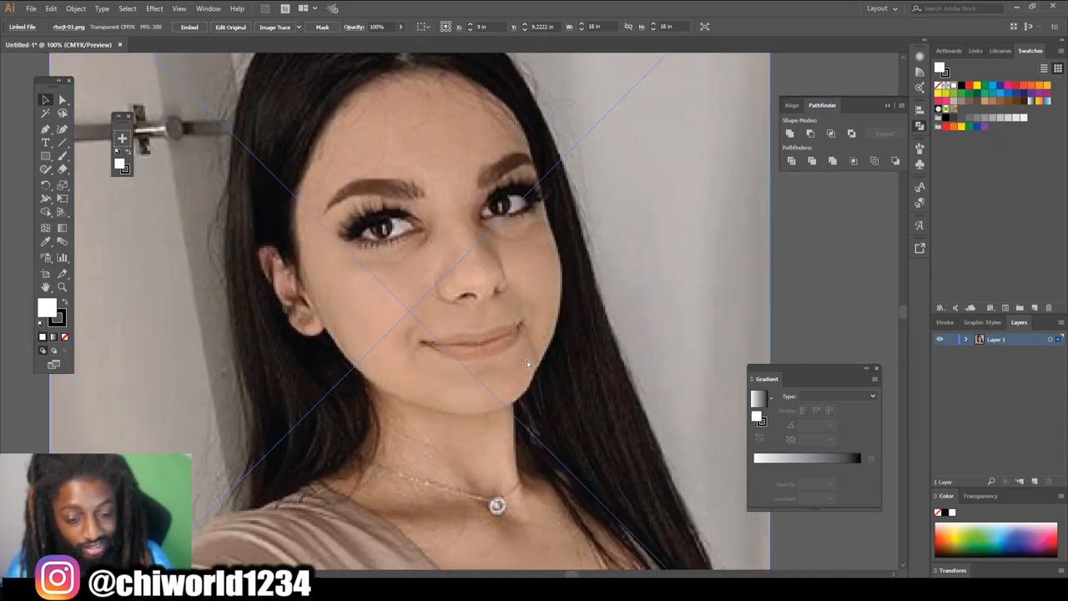
pyautogui.hotkey('ctrl', '-')
pyautogui.hotkey('ctrl', '-')
pyautogui.scroll(1, 527, 359)
pyautogui.hotkey('ctrl', '+')
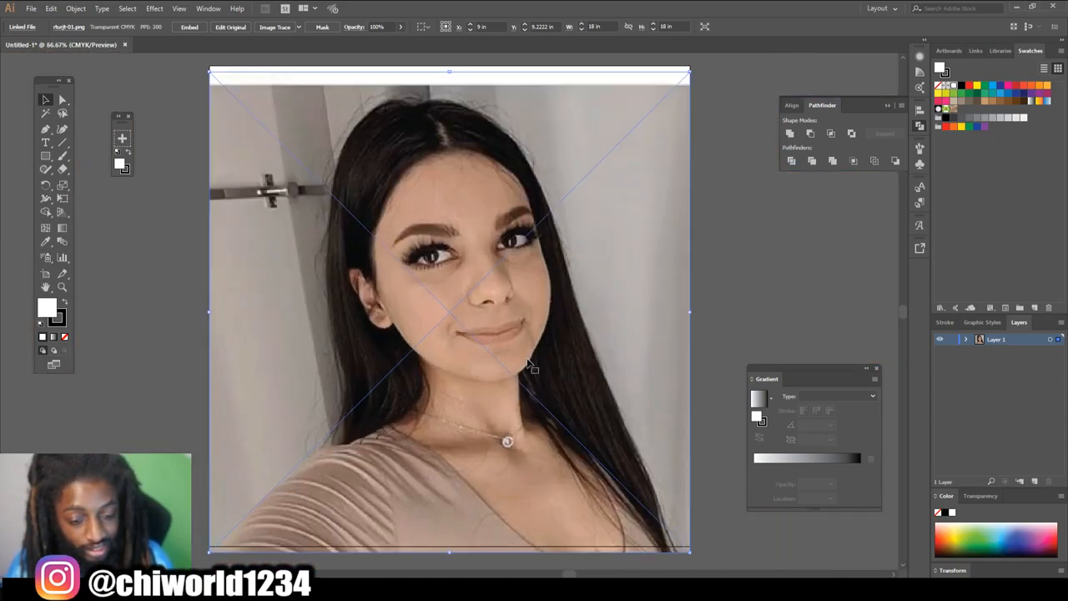
pyautogui.scroll(1, 514, 331)
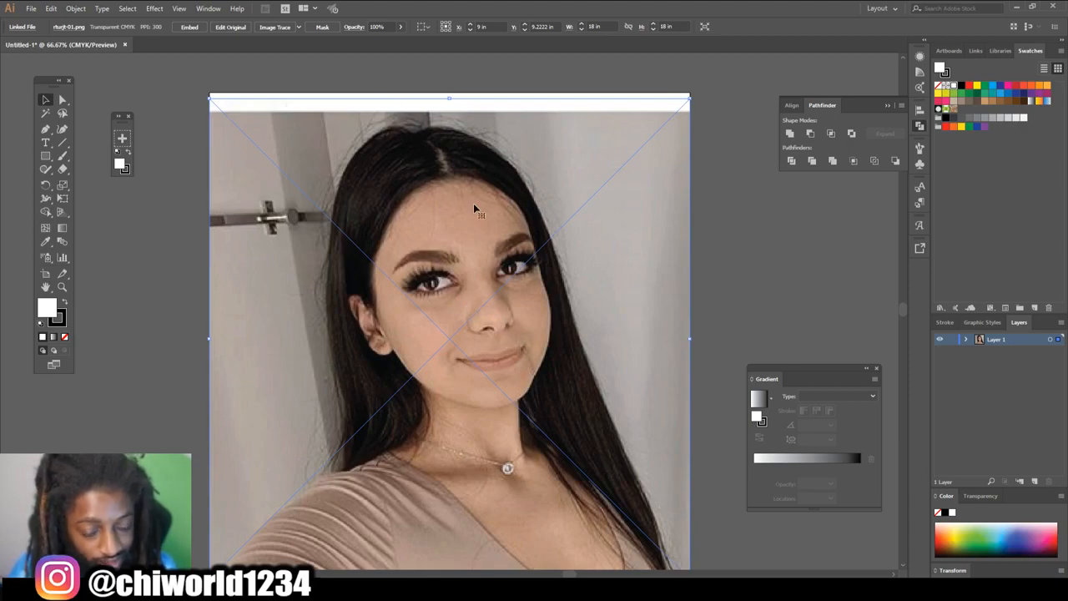
# - Fade the portrait photo by lowering its opacity, and add a new layer above the photo's locked layer
pyautogui.click(401, 27)
pyautogui.moveTo(397, 40); pyautogui.dragTo(378, 40)
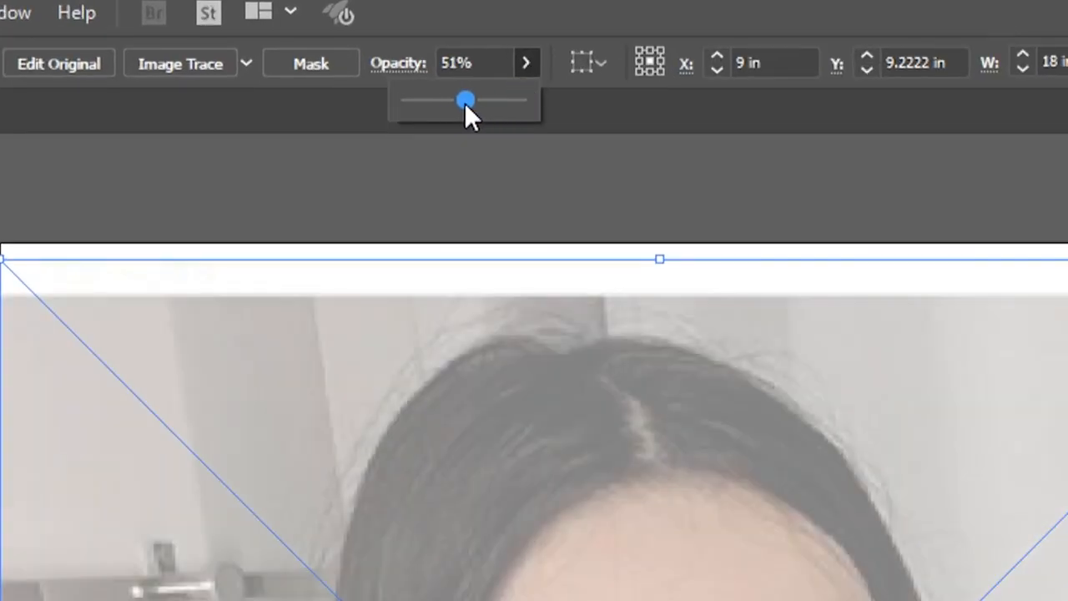
pyautogui.moveTo(464, 102); pyautogui.dragTo(482, 100)
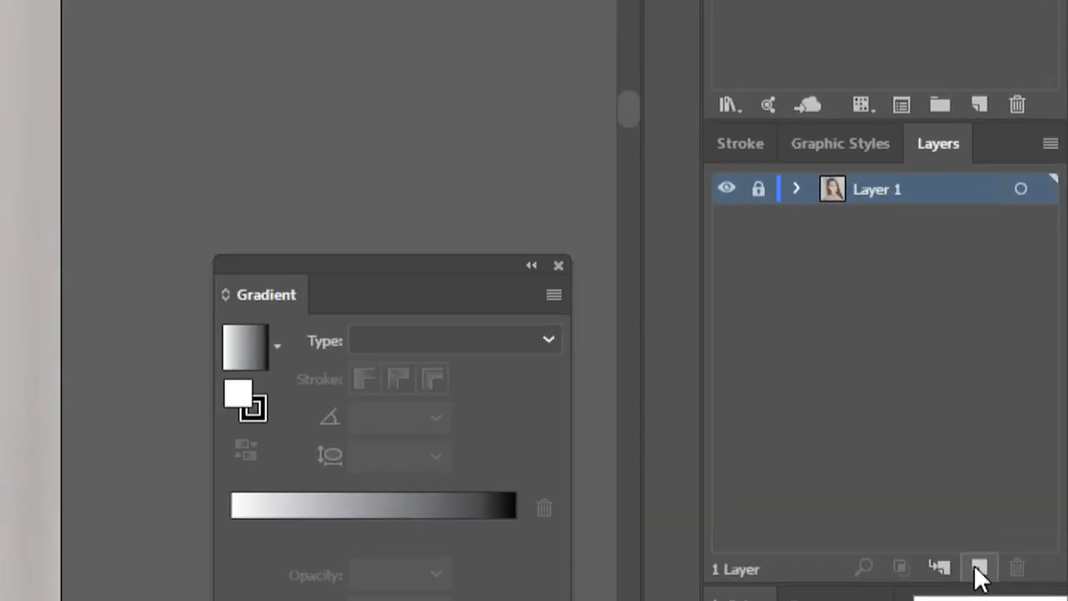
pyautogui.click(1033, 481)
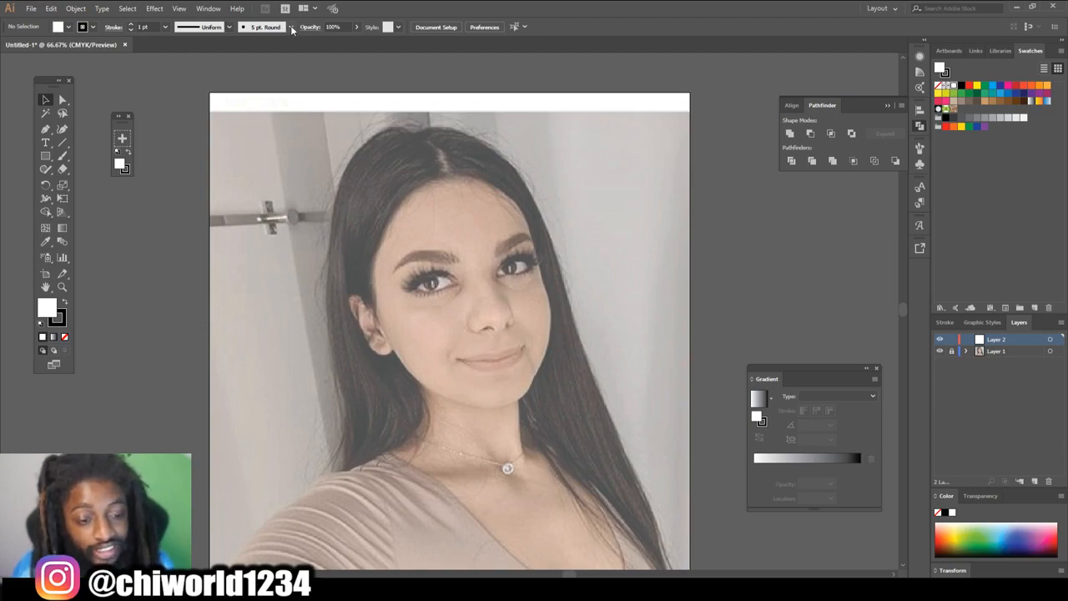
# - Create a new calligraphic brush with a 3 pt size controlled by pen pressure
pyautogui.click(292, 29)
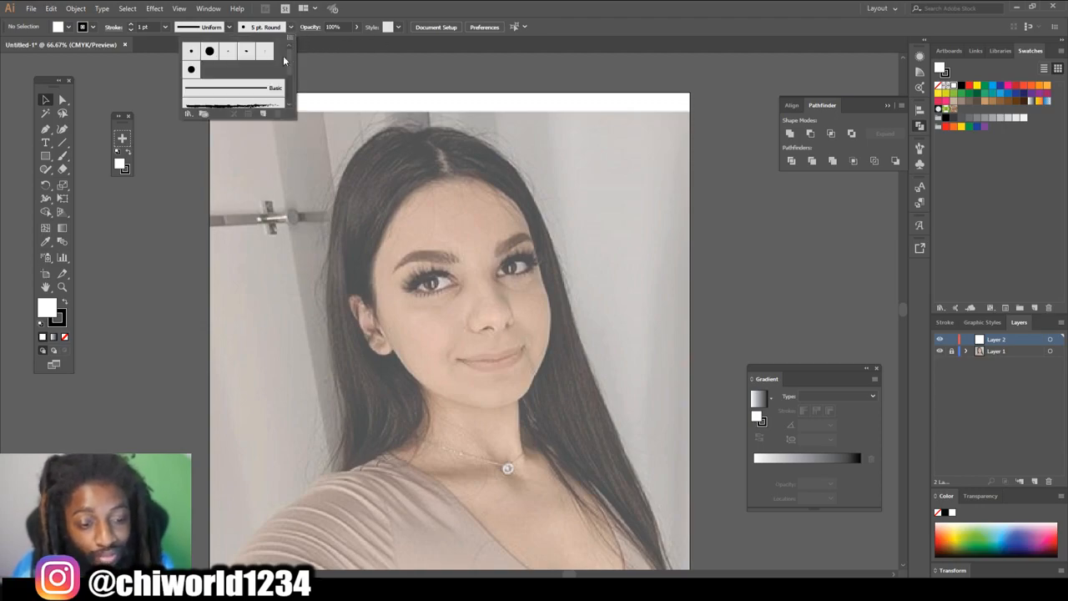
pyautogui.click(264, 114)
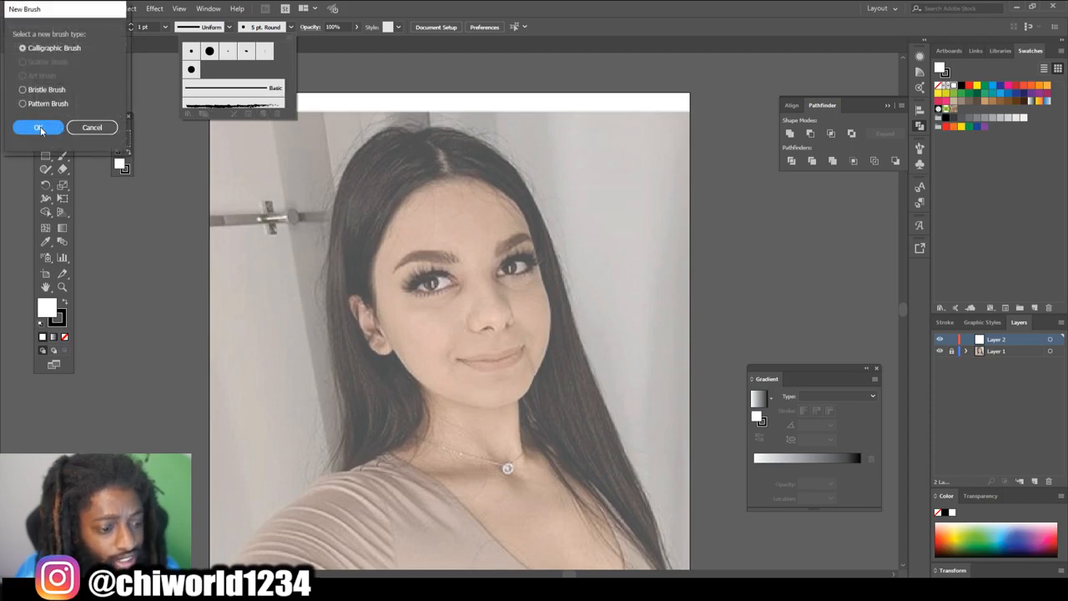
pyautogui.click(38, 130)
pyautogui.click(184, 174)
pyautogui.click(178, 207)
pyautogui.click(127, 173)
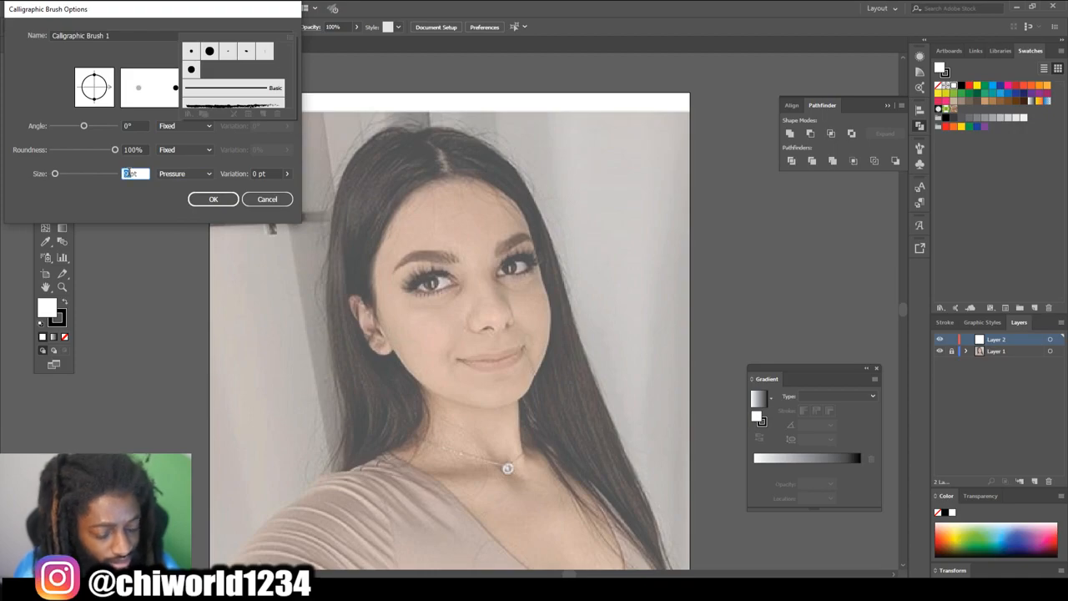
pyautogui.write('3')
pyautogui.click(259, 174)
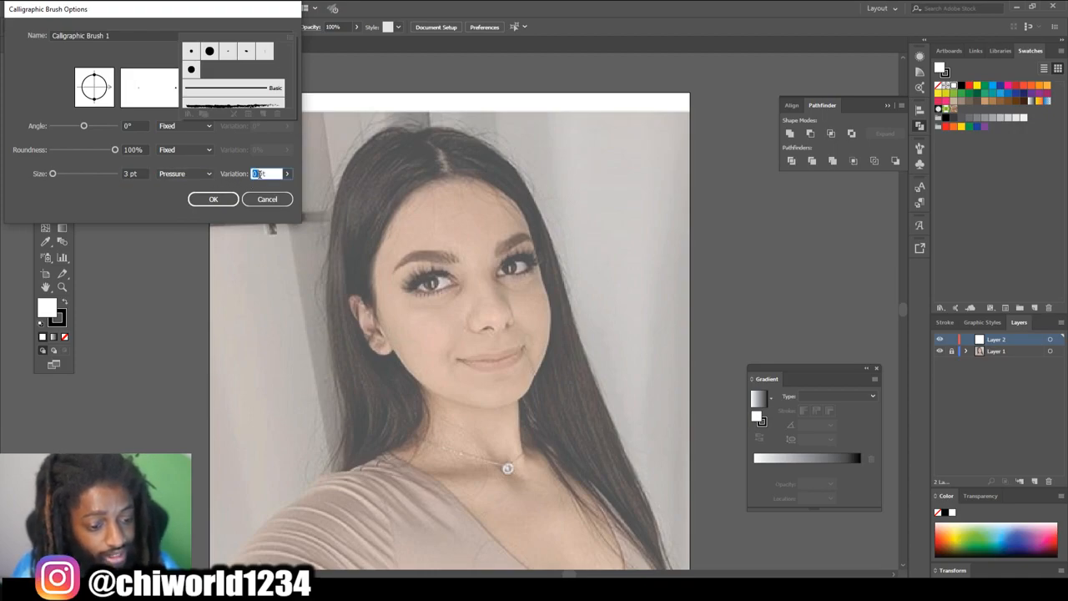
pyautogui.click(213, 199)
# - Paint a few long test strokes with the new brush beside the artboard and over the photo's background
pyautogui.click(61, 156)
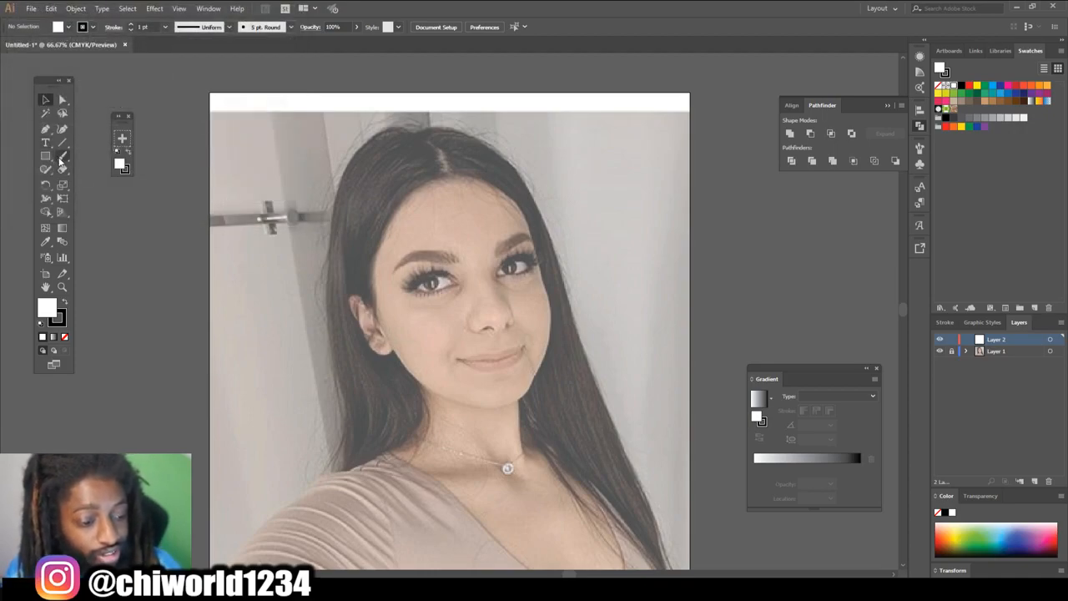
pyautogui.moveTo(182, 143)
pyautogui.mouseDown()
pyautogui.moveTo(163, 245)
pyautogui.moveTo(179, 313)
pyautogui.mouseUp()
pyautogui.moveTo(171, 385)
pyautogui.mouseDown()
pyautogui.moveTo(148, 272)
pyautogui.moveTo(132, 306)
pyautogui.moveTo(129, 250)
pyautogui.mouseUp()
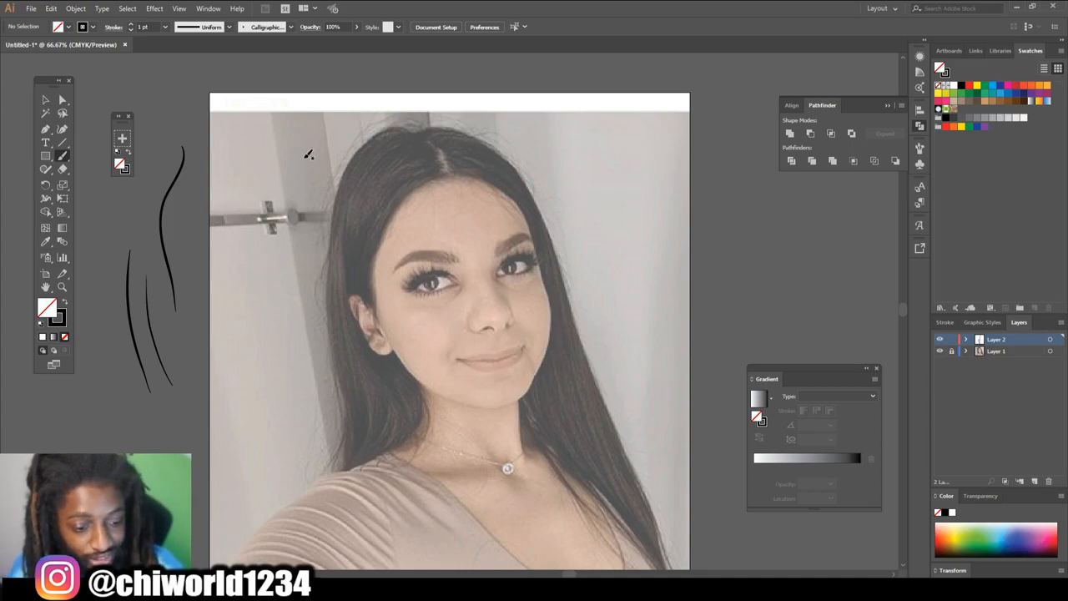
pyautogui.moveTo(300, 175); pyautogui.dragTo(274, 311)
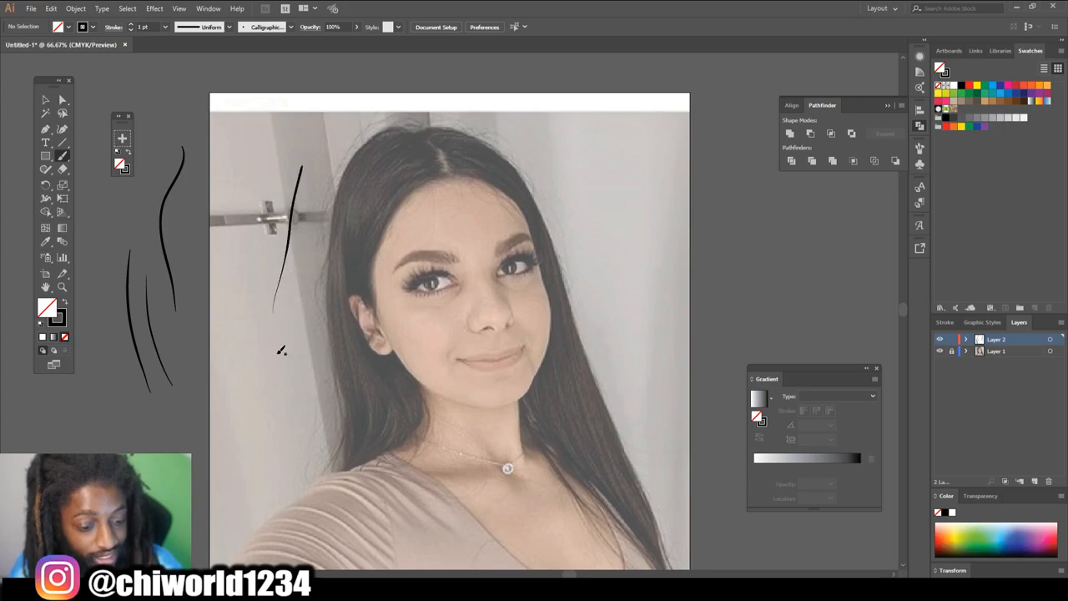
# - Delete all the test strokes from the new layer
pyautogui.click(45, 101)
pyautogui.click(45, 101)
pyautogui.moveTo(277, 356); pyautogui.dragTo(301, 388)
pyautogui.press('Delete')
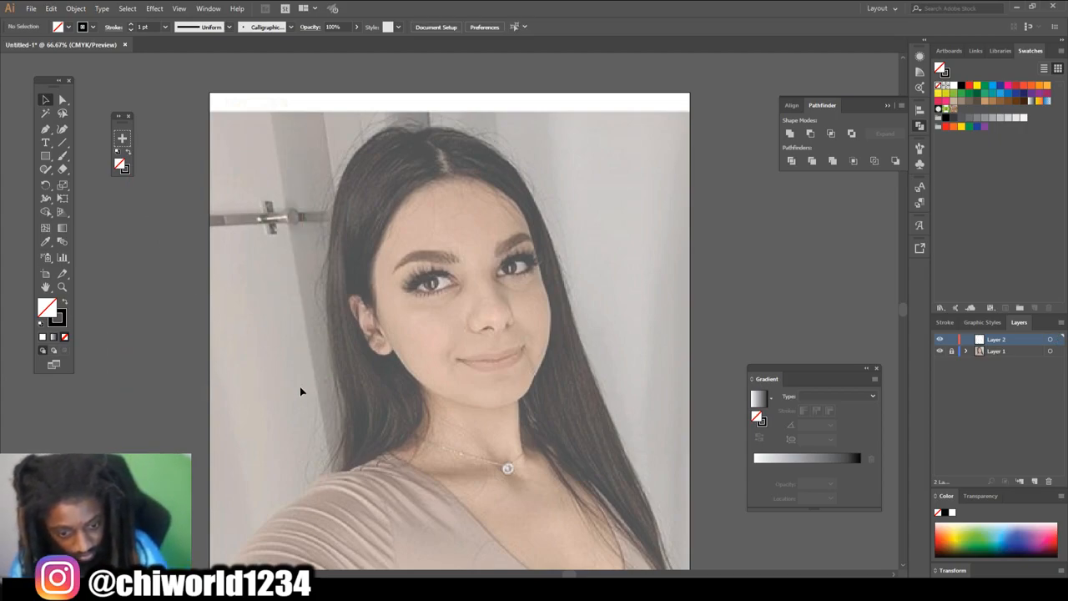
# - Set the stroke weight to 0.75 pt and paint a short curved test stroke with the Paintbrush outside the artboard
pyautogui.click(166, 27)
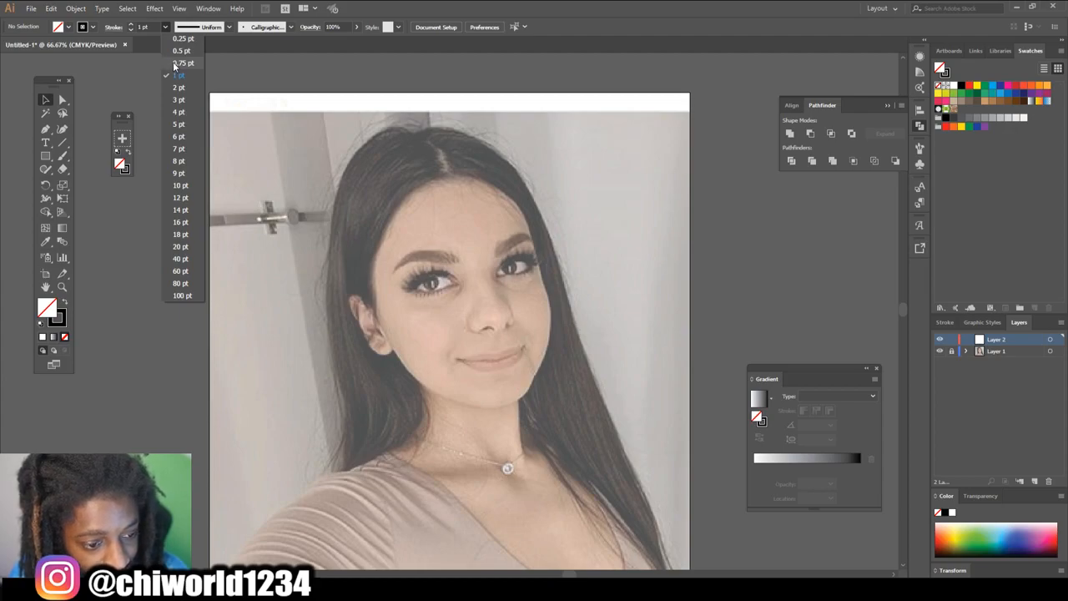
pyautogui.click(174, 63)
pyautogui.doubleClick(63, 156)
pyautogui.click(154, 166)
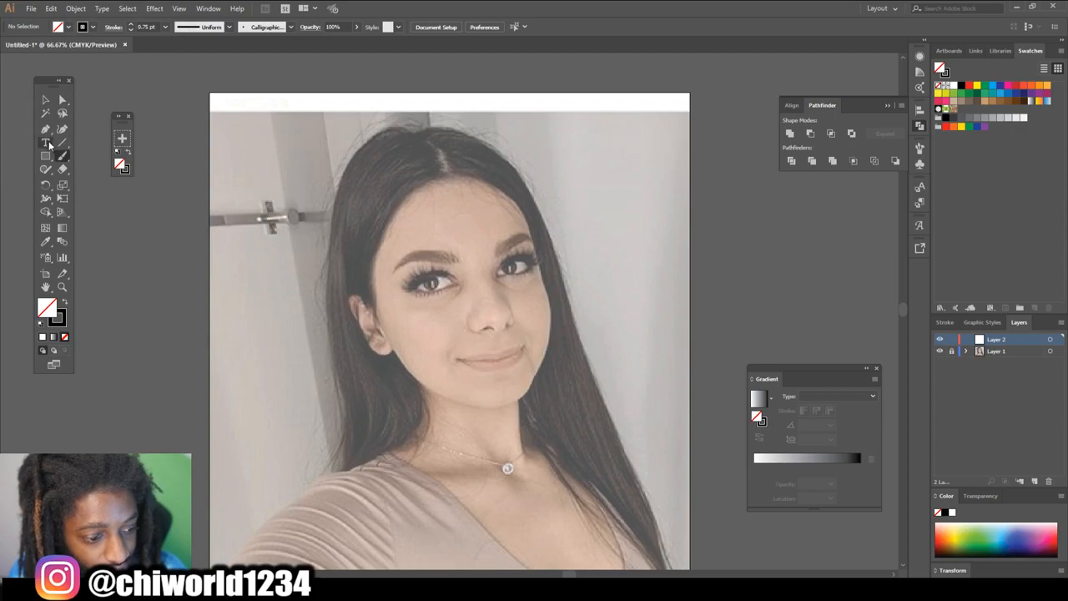
pyautogui.moveTo(195, 81)
pyautogui.mouseDown()
pyautogui.moveTo(172, 126)
pyautogui.moveTo(177, 148)
pyautogui.mouseUp()
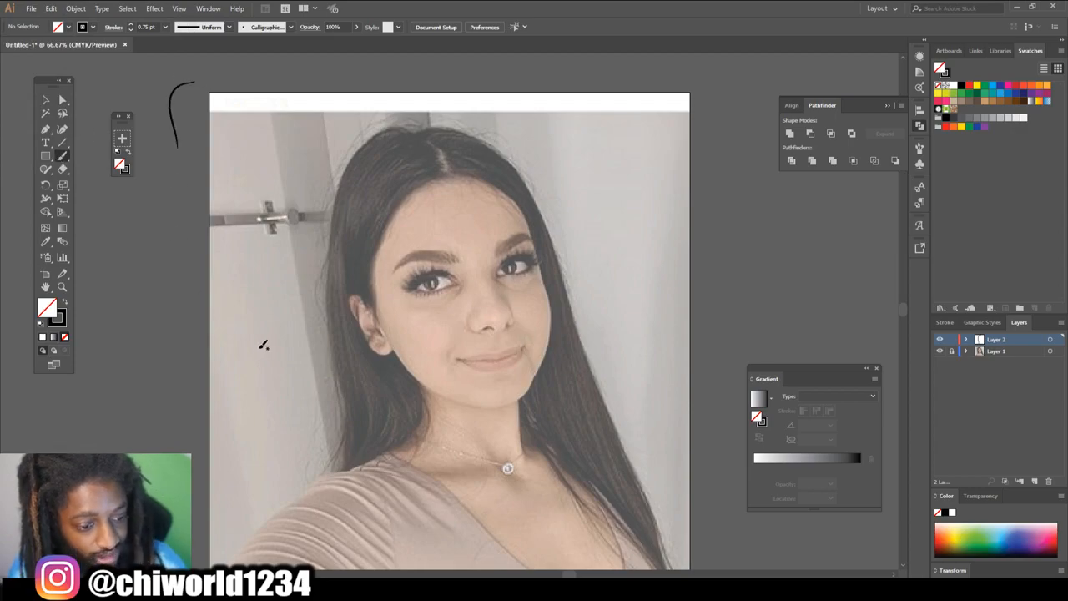
# - Paint the curve under the nose tip and the filled left nostril over the photo
pyautogui.scroll(-1, 496, 443)
pyautogui.scroll(6, 498, 443)
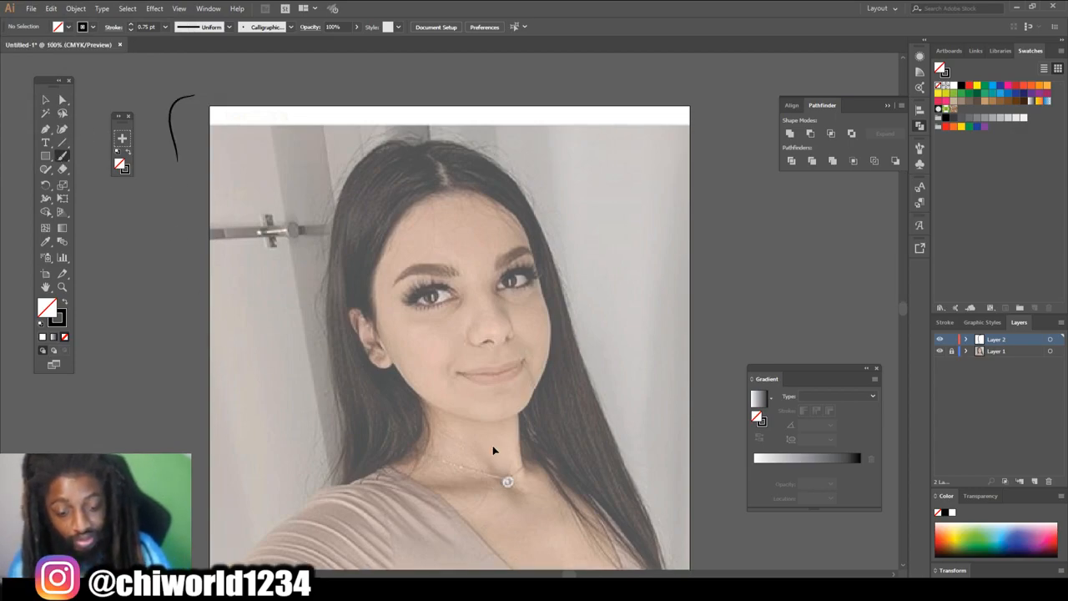
pyautogui.scroll(2, 499, 442)
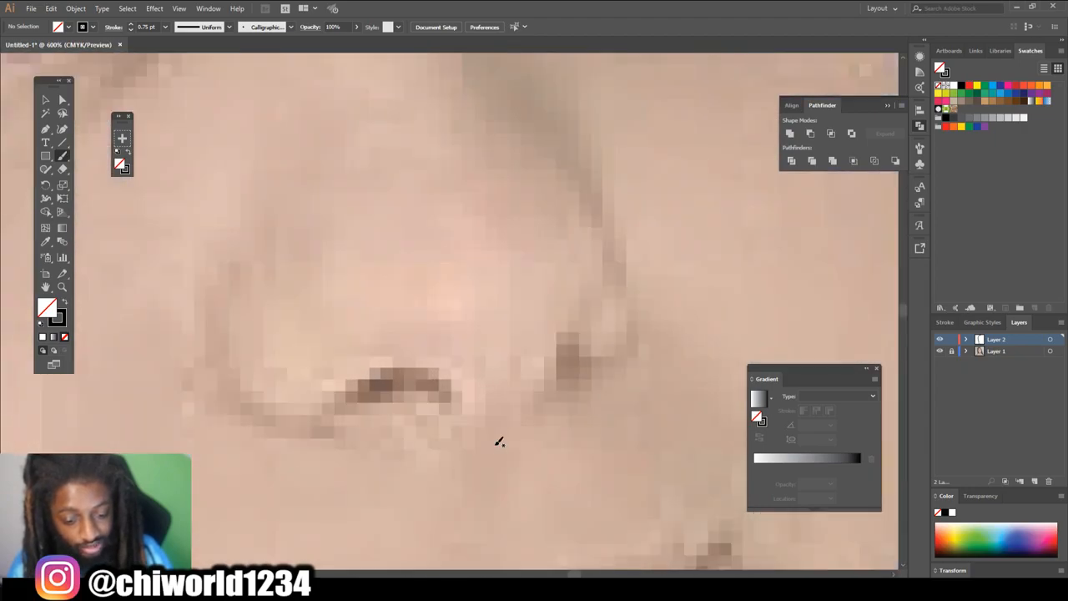
pyautogui.moveTo(408, 413)
pyautogui.mouseDown()
pyautogui.moveTo(429, 429)
pyautogui.moveTo(479, 429)
pyautogui.moveTo(526, 404)
pyautogui.moveTo(573, 334)
pyautogui.moveTo(589, 327)
pyautogui.mouseUp()
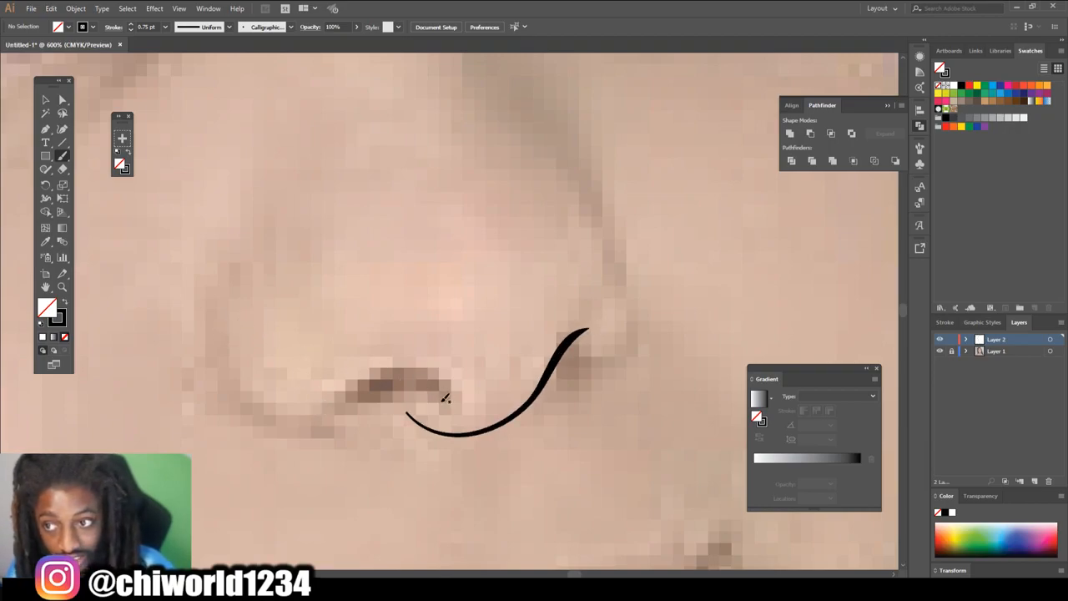
pyautogui.moveTo(457, 399)
pyautogui.mouseDown()
pyautogui.moveTo(418, 367)
pyautogui.moveTo(355, 380)
pyautogui.moveTo(315, 414)
pyautogui.moveTo(432, 374)
pyautogui.moveTo(360, 388)
pyautogui.moveTo(409, 374)
pyautogui.moveTo(418, 360)
pyautogui.mouseUp()
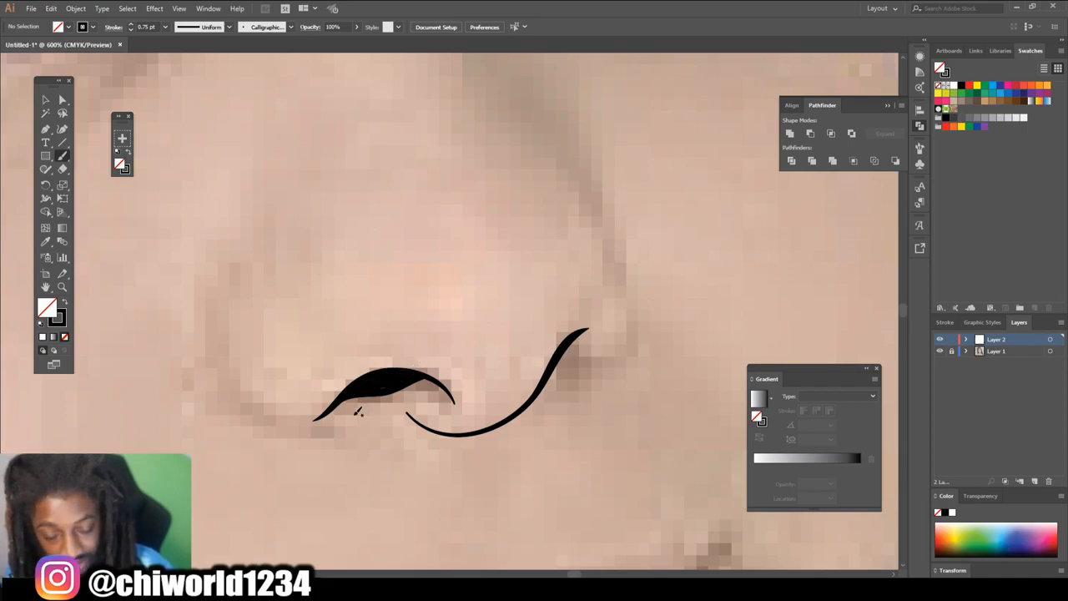
pyautogui.moveTo(371, 390); pyautogui.dragTo(410, 367)
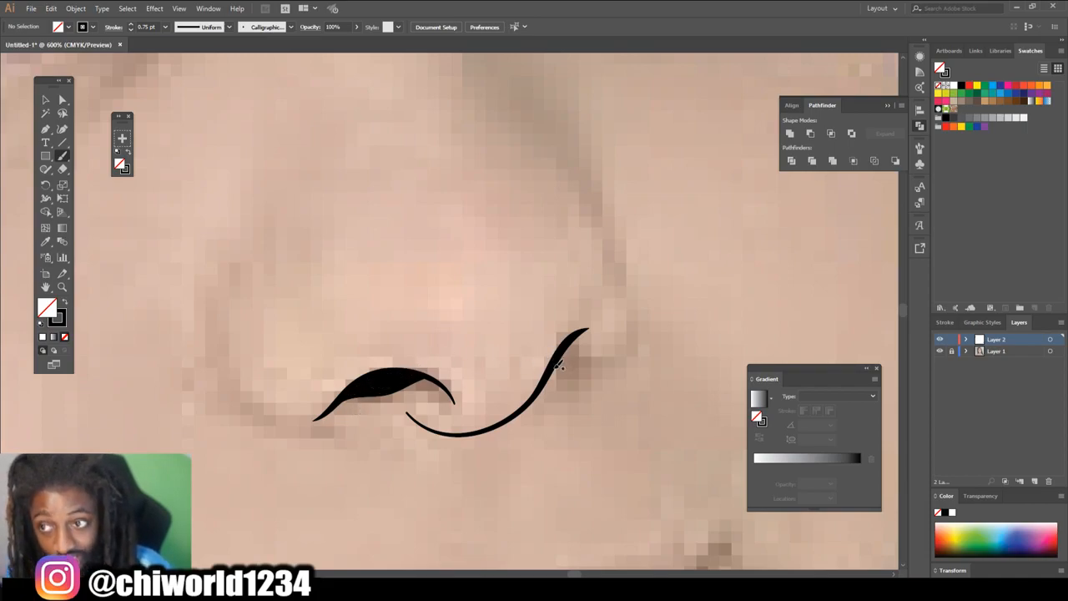
# - Paint the lower edge of the right nostril and thicken its inner corner with short overlapping strokes
pyautogui.moveTo(557, 360)
pyautogui.mouseDown()
pyautogui.moveTo(581, 364)
pyautogui.moveTo(627, 337)
pyautogui.mouseUp()
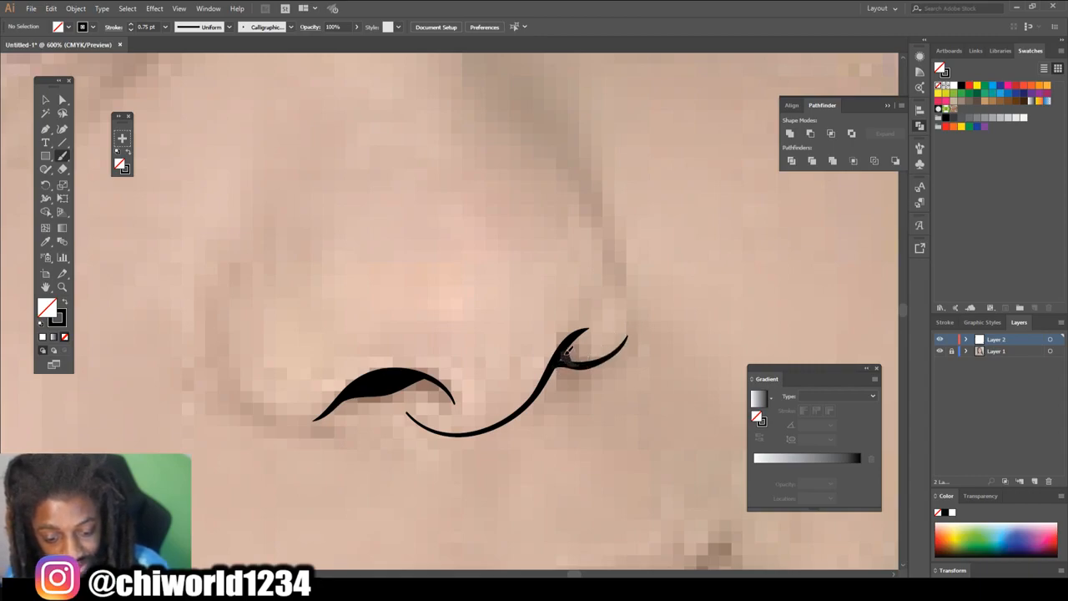
pyautogui.moveTo(578, 363); pyautogui.dragTo(569, 336)
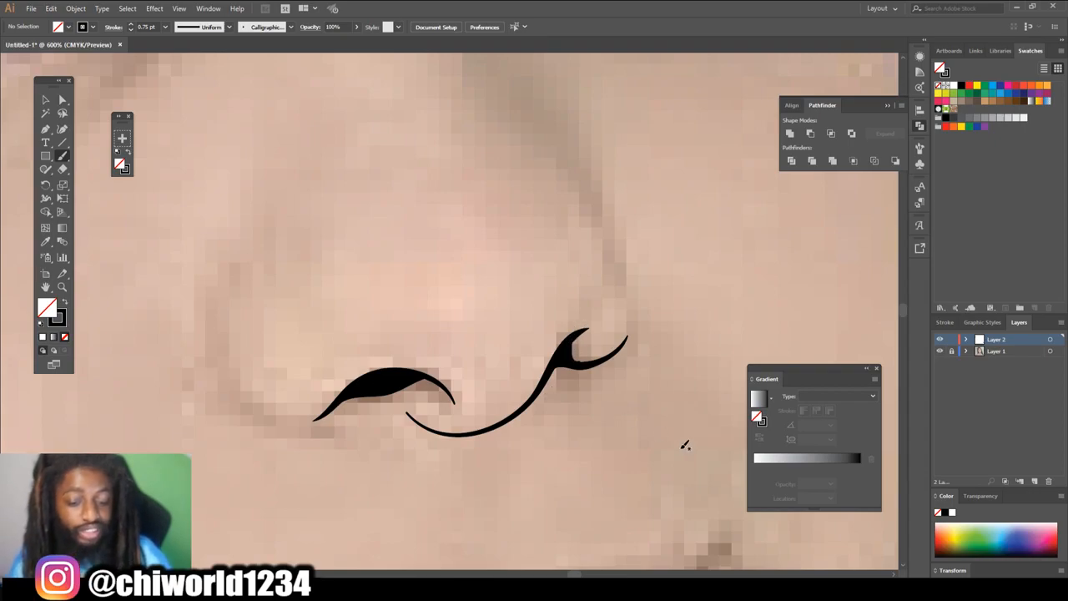
pyautogui.moveTo(596, 363)
pyautogui.mouseDown()
pyautogui.moveTo(573, 356)
pyautogui.moveTo(580, 332)
pyautogui.mouseUp()
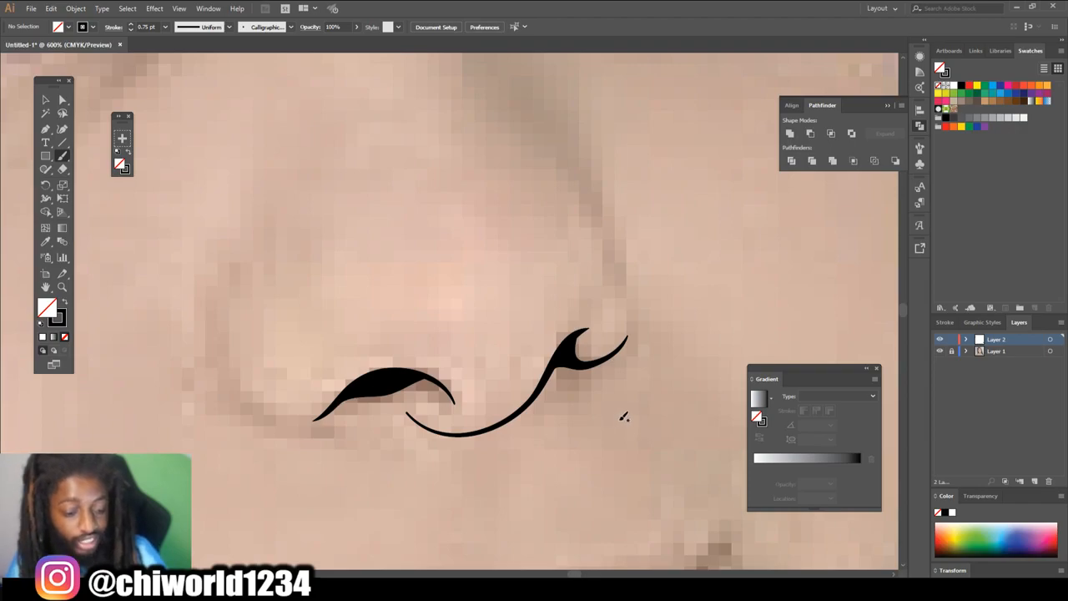
# - Outline the left wing of the nose with a long curved stroke and add a short thin crease above it
pyautogui.scroll(-4, 622, 414)
pyautogui.scroll(3, 623, 415)
pyautogui.scroll(1, 616, 411)
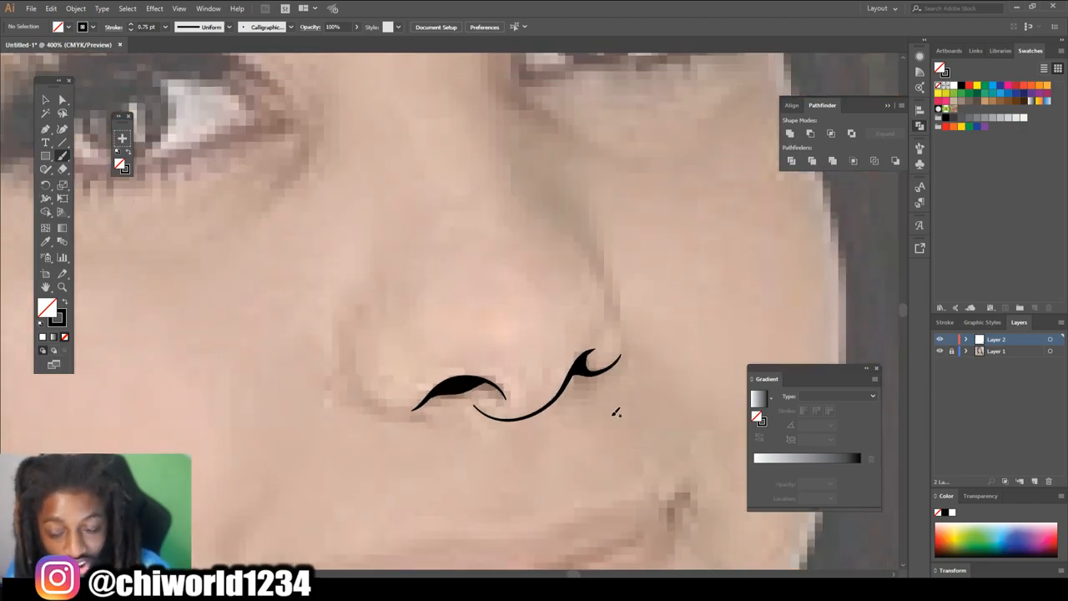
pyautogui.moveTo(436, 422)
pyautogui.mouseDown()
pyautogui.moveTo(383, 414)
pyautogui.moveTo(350, 386)
pyautogui.moveTo(351, 304)
pyautogui.mouseUp()
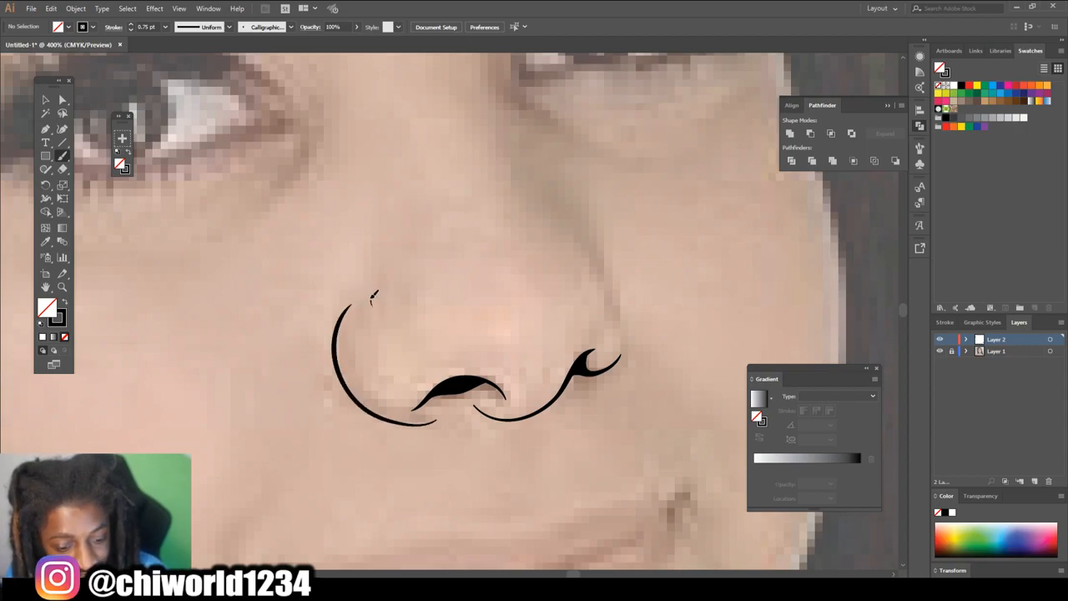
pyautogui.scroll(4, 526, 338)
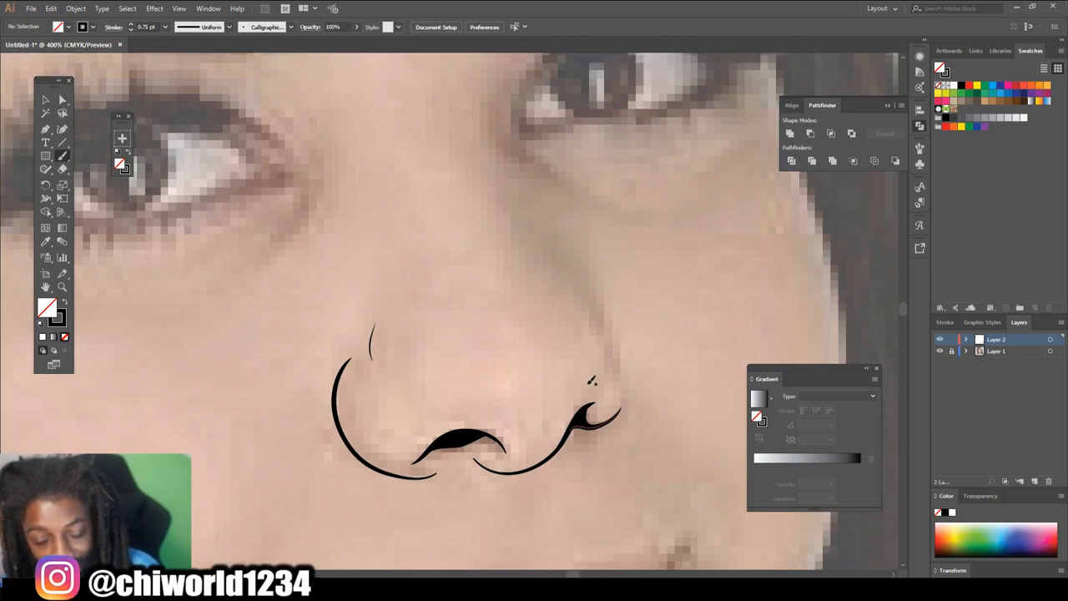
# - Paint the right wing of the nose and the contour running from it up toward the bridge
pyautogui.moveTo(619, 390); pyautogui.dragTo(611, 321)
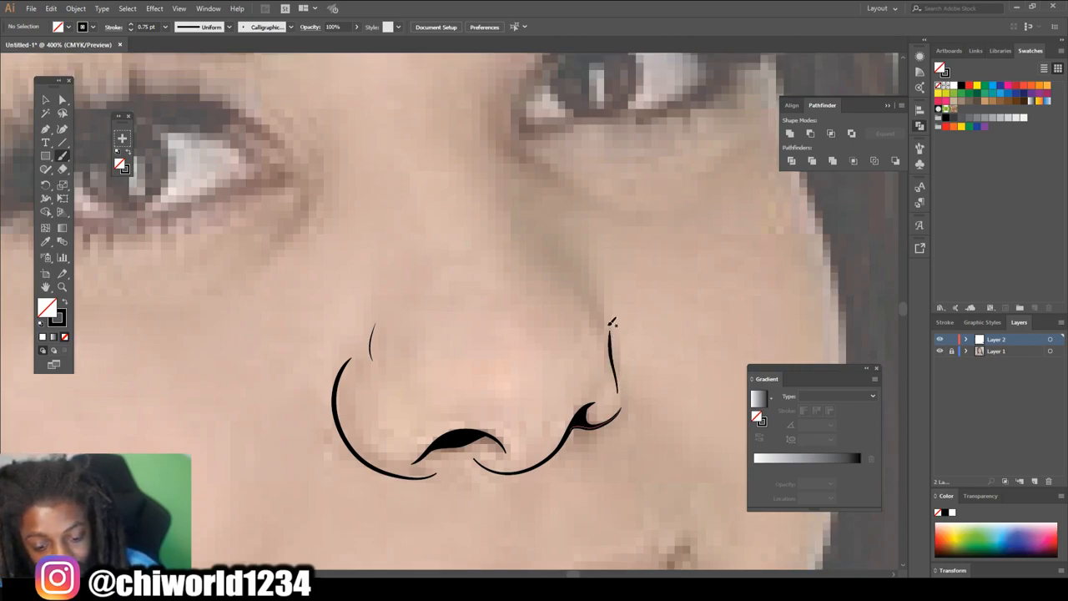
pyautogui.moveTo(603, 367)
pyautogui.mouseDown()
pyautogui.moveTo(611, 327)
pyautogui.moveTo(596, 295)
pyautogui.moveTo(533, 241)
pyautogui.mouseUp()
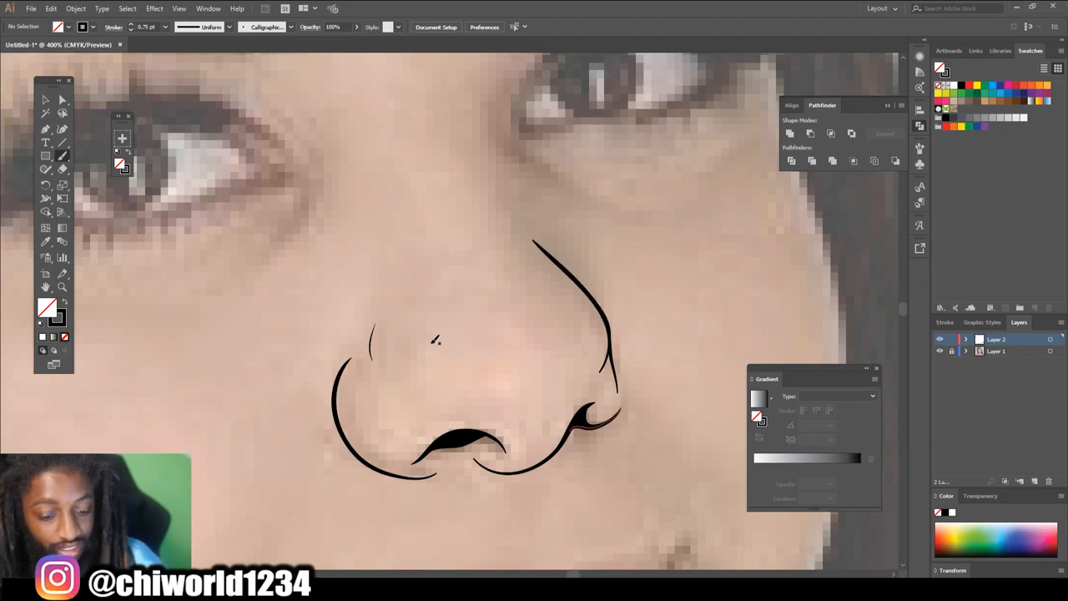
pyautogui.scroll(-4, 655, 450)
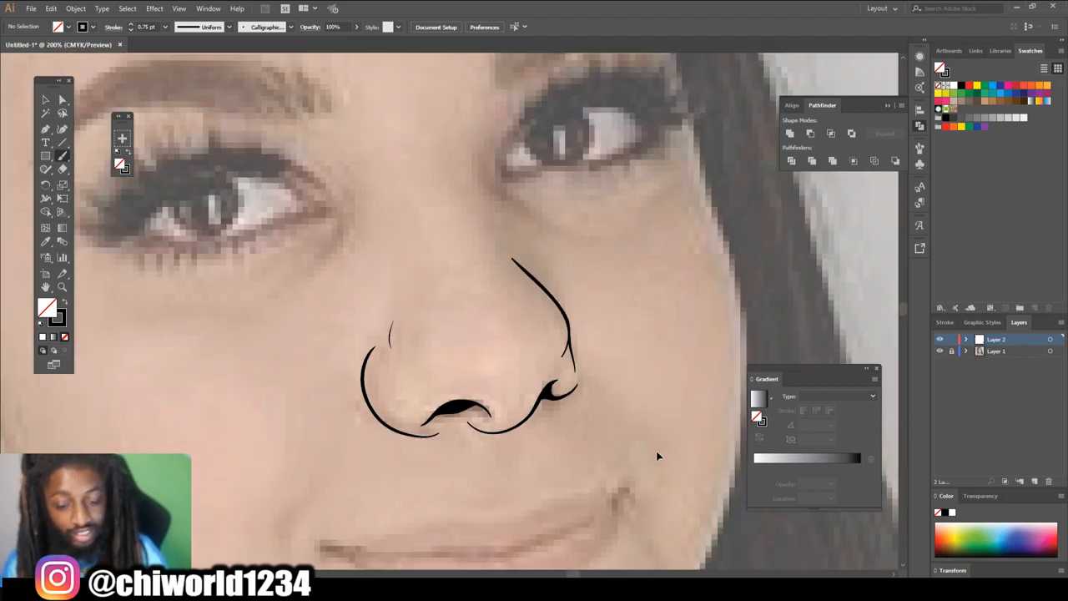
# - Undo the last two strokes on the right side of the nose and repaint that contour as one shorter curve
pyautogui.scroll(3, 650, 450)
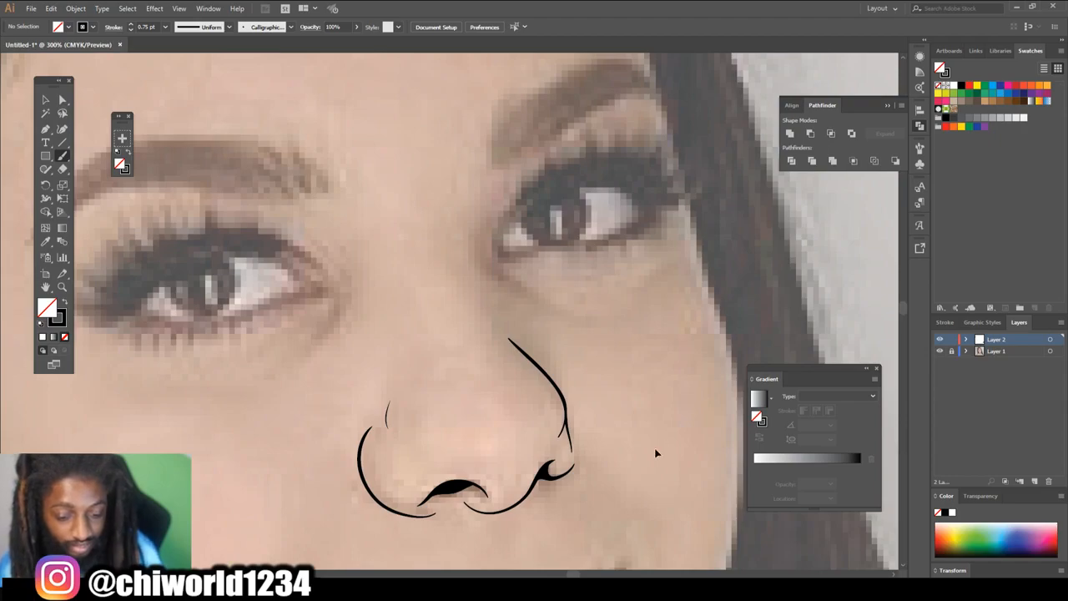
pyautogui.hotkey('ctrl', 'z')
pyautogui.hotkey('ctrl', 'z')
pyautogui.moveTo(556, 437)
pyautogui.mouseDown()
pyautogui.moveTo(553, 375)
pyautogui.moveTo(517, 348)
pyautogui.mouseUp()
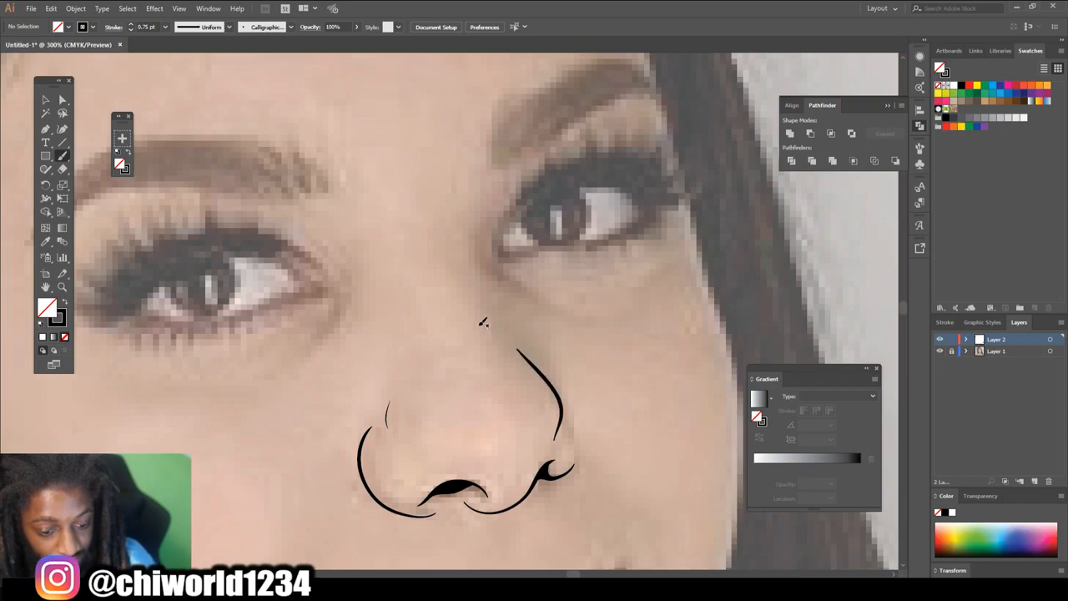
# - Paint a thin curved line along the nose bridge beside the inner corner of the right eye
pyautogui.moveTo(481, 302); pyautogui.dragTo(489, 201)
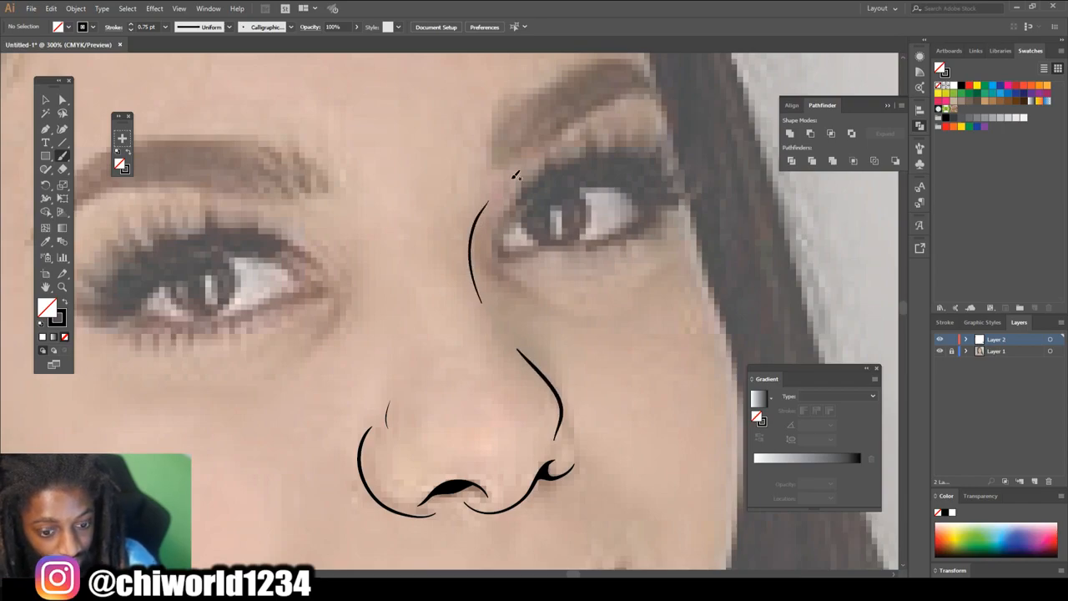
pyautogui.hotkey('ctrl', '-')
pyautogui.hotkey('ctrl', '-')
pyautogui.hotkey('ctrl', '-')
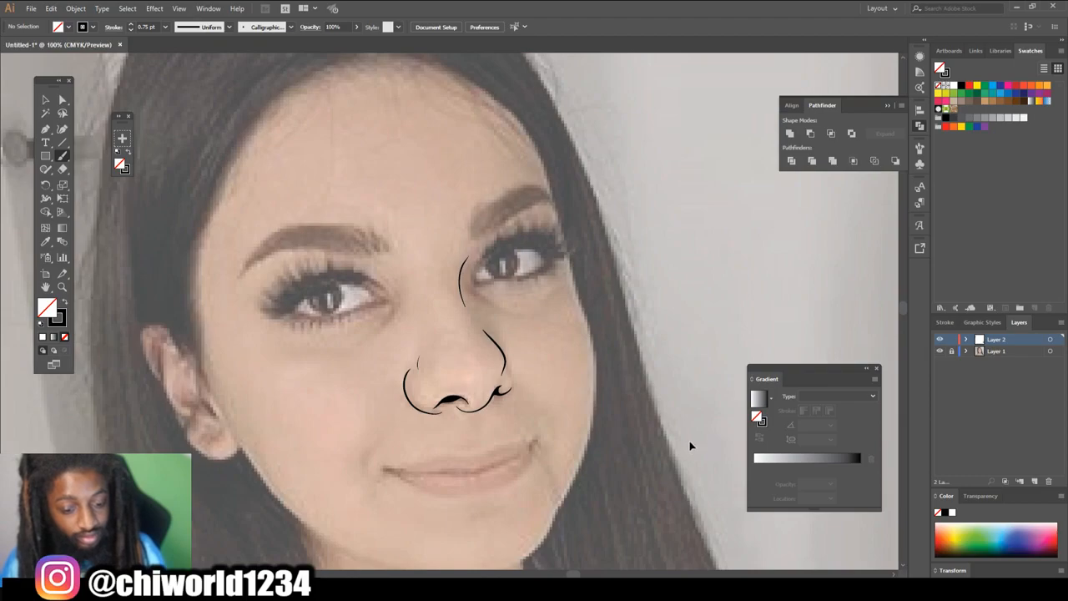
# - Set the stroke weight to 0.5 pt and paint the wavy upper edge of the top lip from corner to corner
pyautogui.scroll(-2, 690, 441)
pyautogui.hotkey('ctrl', '+')
pyautogui.hotkey('ctrl', '+')
pyautogui.hotkey('ctrl', '+')
pyautogui.scroll(-1, 689, 438)
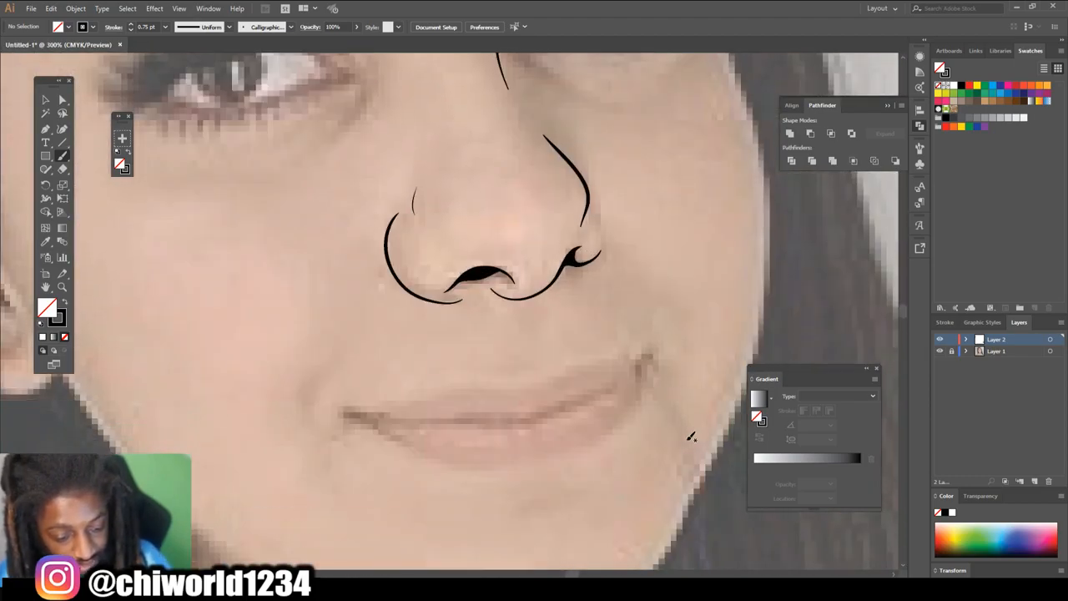
pyautogui.click(165, 27)
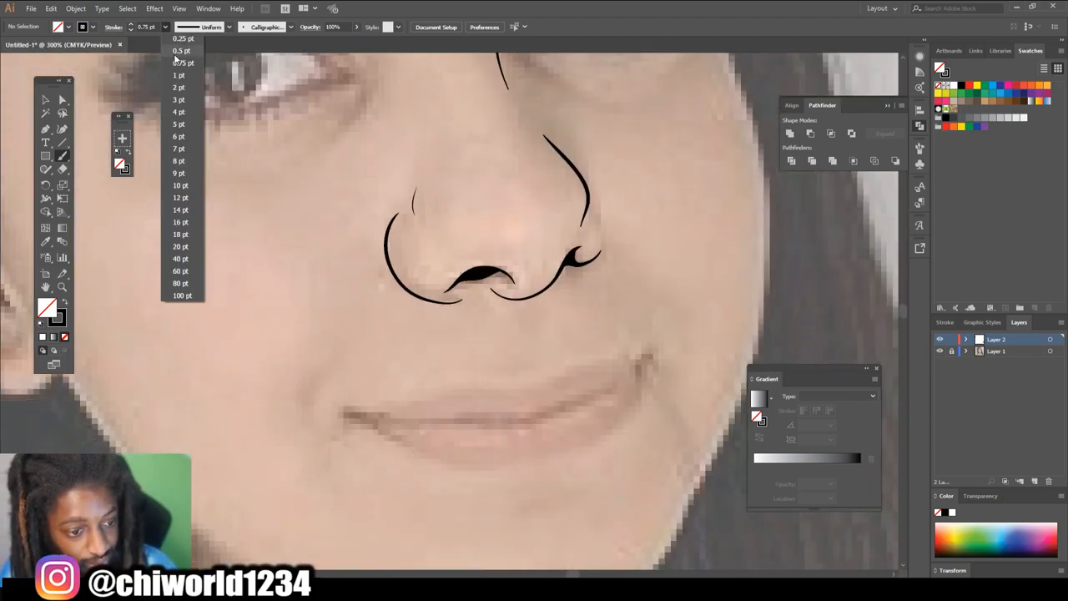
pyautogui.click(177, 53)
pyautogui.scroll(-2, 335, 206)
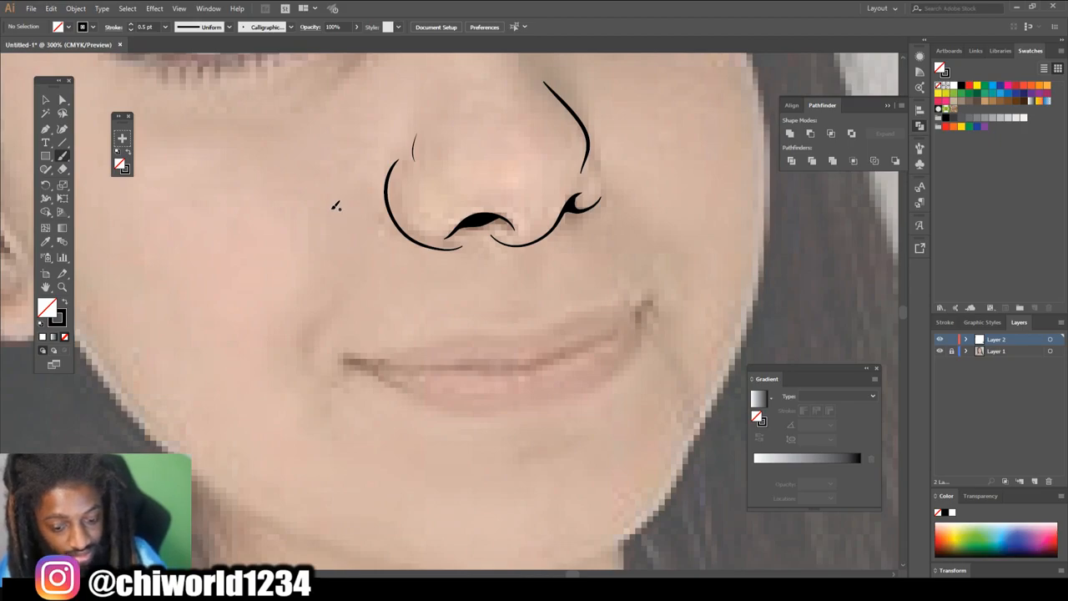
pyautogui.hscroll(1, 335, 207)
pyautogui.hotkey('ctrl', '+')
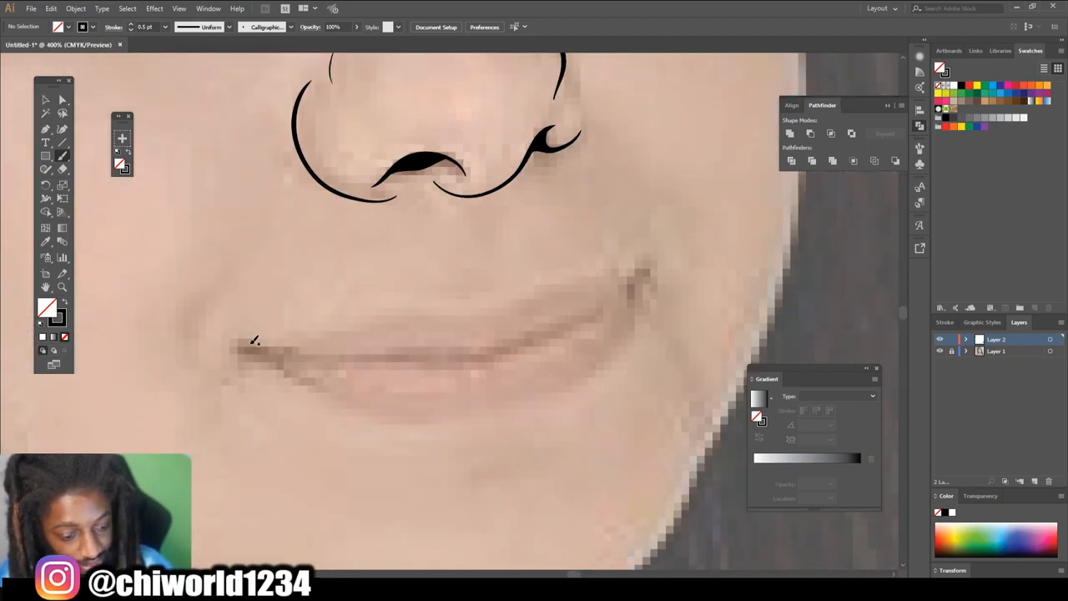
pyautogui.moveTo(249, 339)
pyautogui.mouseDown()
pyautogui.moveTo(321, 338)
pyautogui.moveTo(430, 305)
pyautogui.moveTo(493, 308)
pyautogui.moveTo(554, 279)
pyautogui.moveTo(665, 253)
pyautogui.mouseUp()
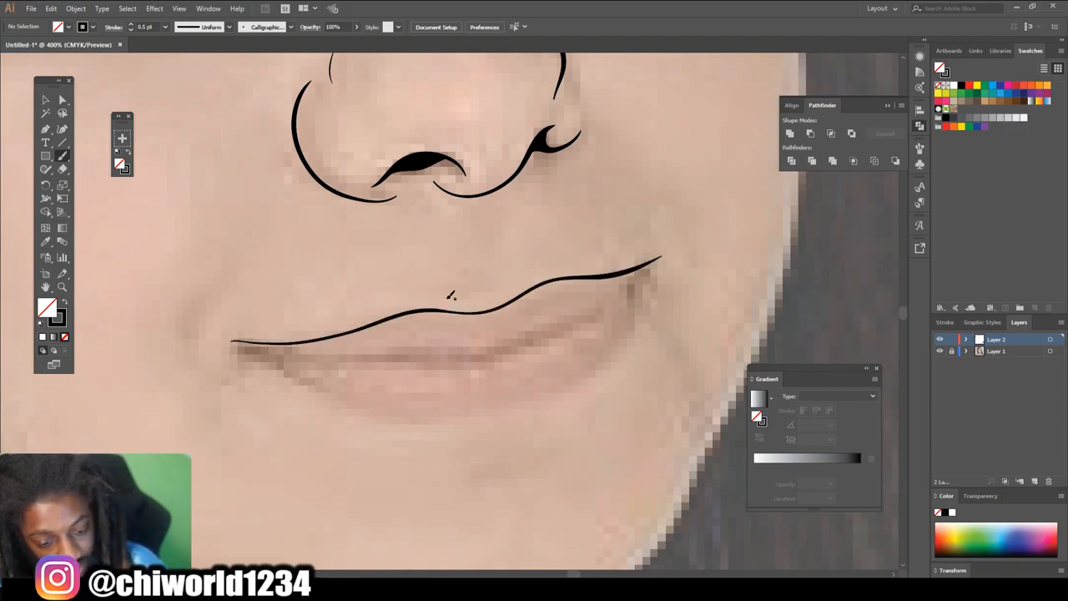
# - Add a short hooked stroke at each corner of the mouth, across the ends of the upper lip line
pyautogui.moveTo(233, 345); pyautogui.dragTo(242, 332)
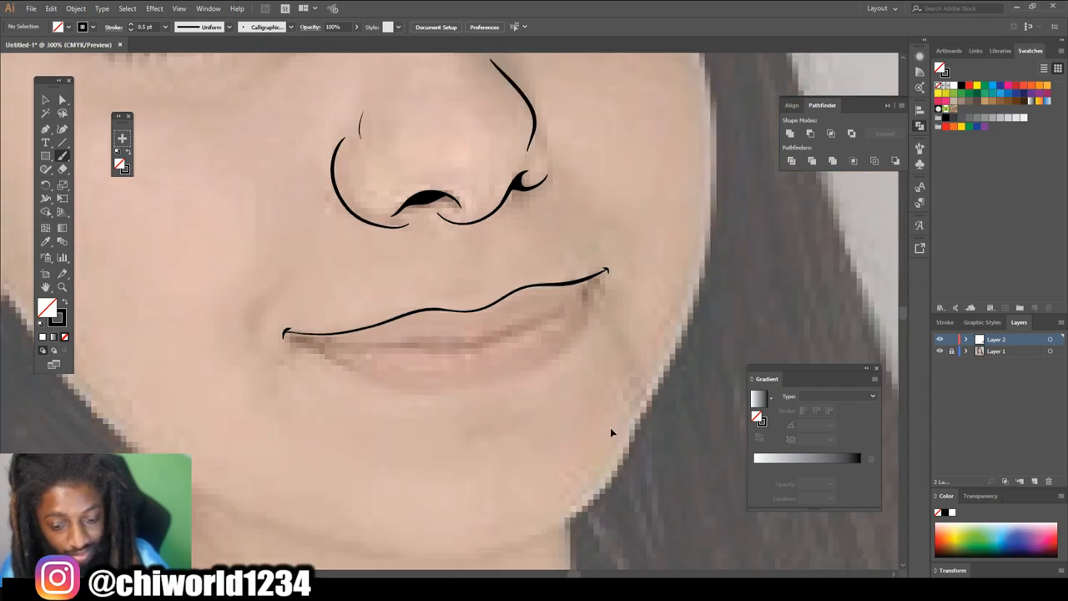
pyautogui.hotkey('ctrl', '=')
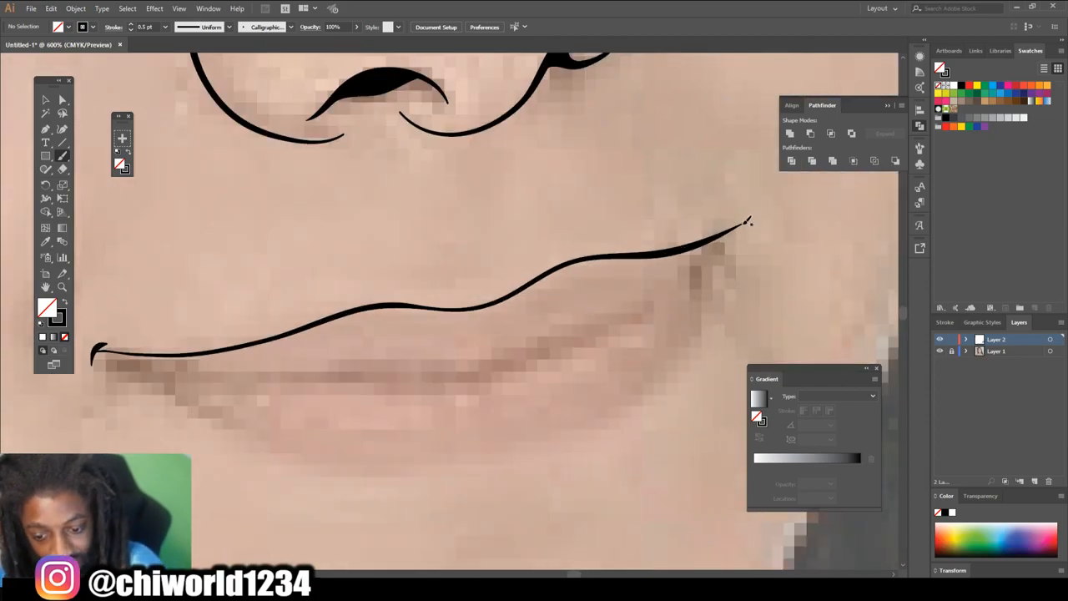
pyautogui.moveTo(746, 238); pyautogui.dragTo(738, 216)
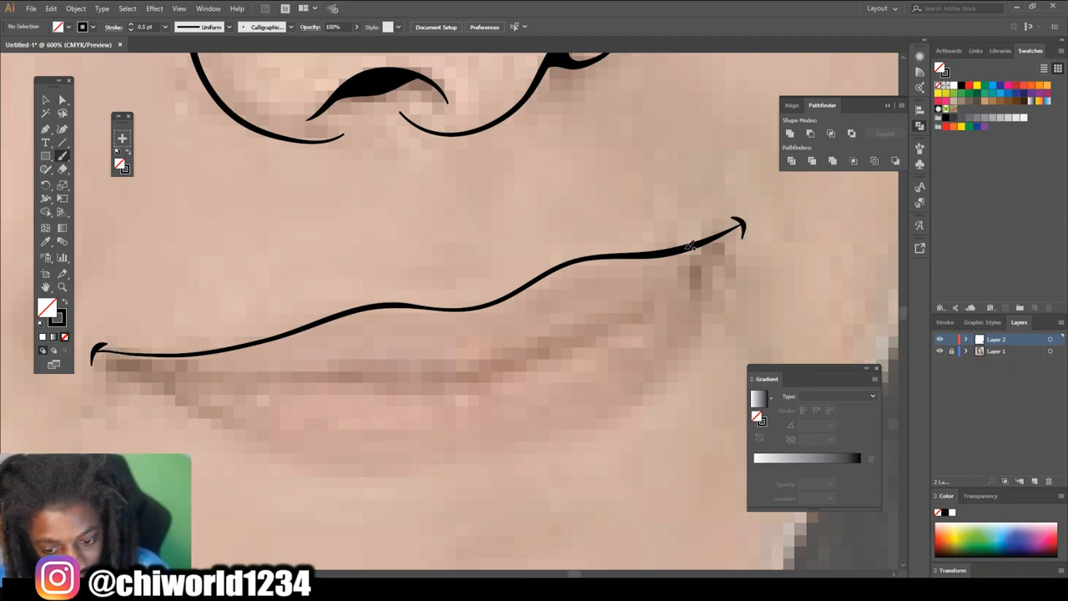
# - Outline the lower lip with strokes from both mouth corners and thicken its lower right part
pyautogui.moveTo(742, 223)
pyautogui.mouseDown()
pyautogui.moveTo(715, 298)
pyautogui.moveTo(655, 386)
pyautogui.moveTo(569, 444)
pyautogui.moveTo(500, 465)
pyautogui.mouseUp()
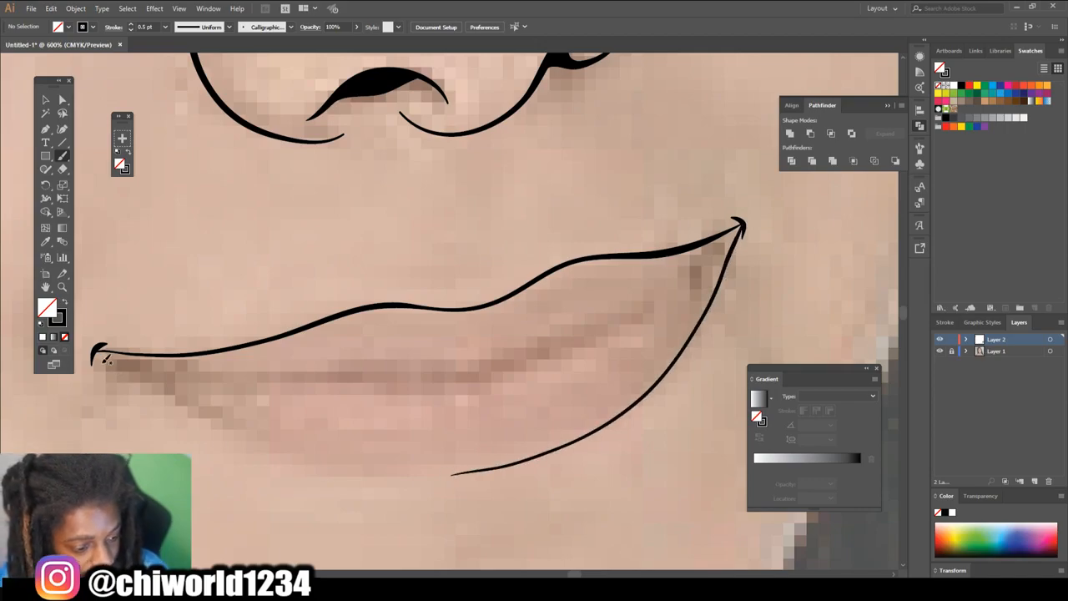
pyautogui.moveTo(96, 351)
pyautogui.mouseDown()
pyautogui.moveTo(255, 445)
pyautogui.moveTo(379, 475)
pyautogui.moveTo(519, 457)
pyautogui.moveTo(659, 385)
pyautogui.mouseUp()
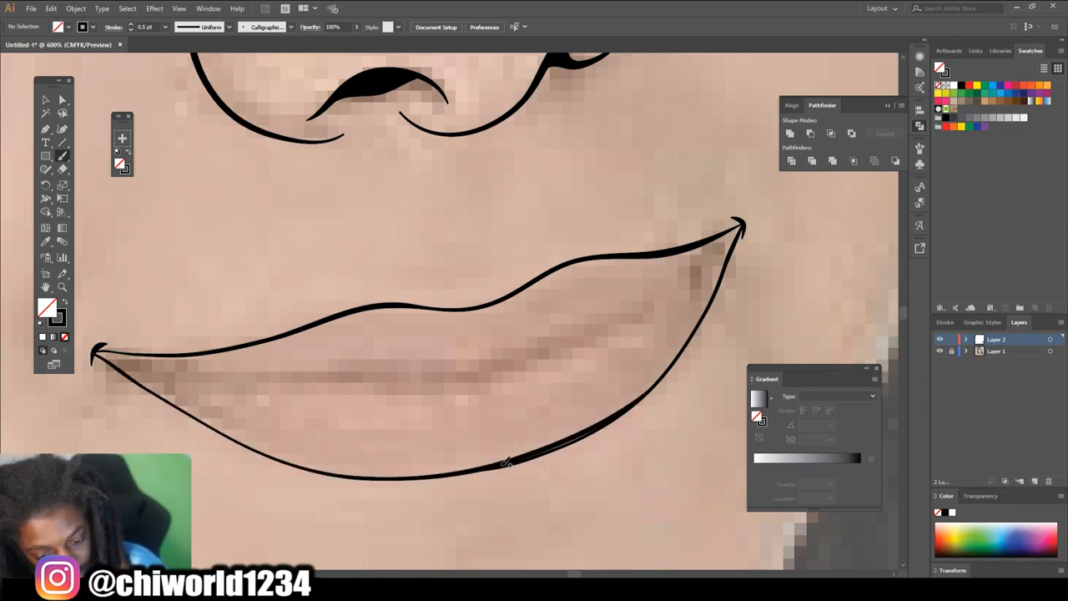
pyautogui.moveTo(607, 421); pyautogui.dragTo(609, 420)
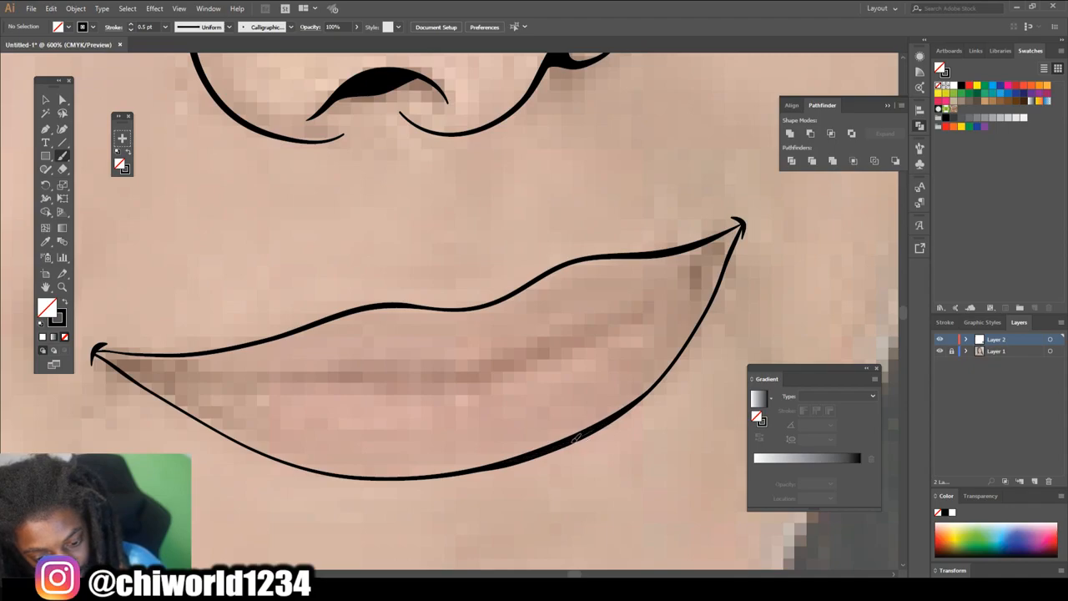
pyautogui.hotkey('ctrl', '-')
pyautogui.hotkey('ctrl', '-')
pyautogui.hotkey('ctrl', '-')
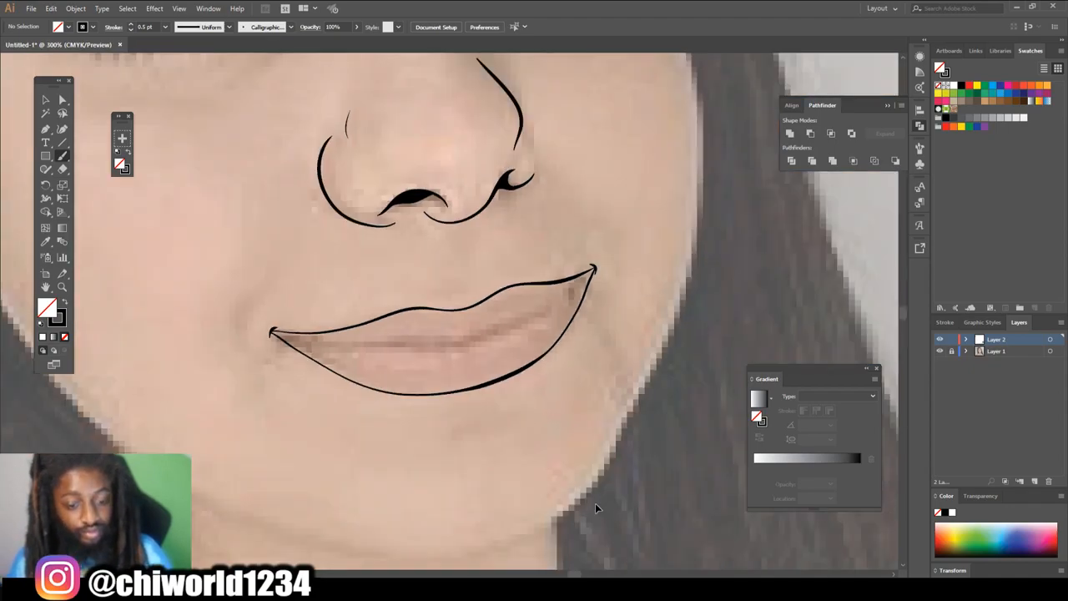
# - Paint the parting line between the lips from the left mouth corner to the right one
pyautogui.hotkey('ctrl', '+')
pyautogui.hotkey('ctrl', '+')
pyautogui.hotkey('ctrl', '+')
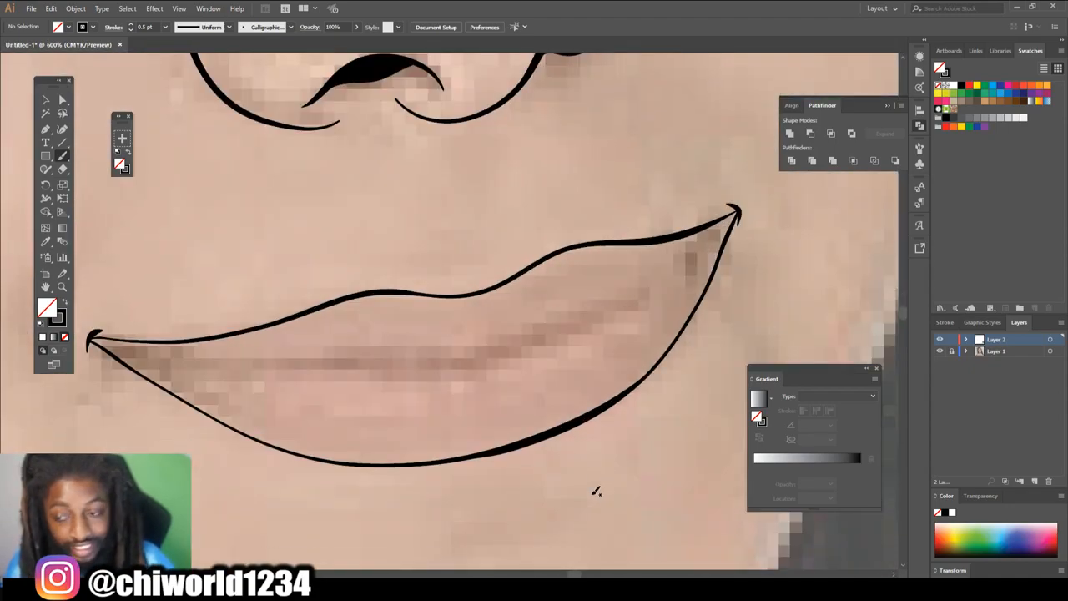
pyautogui.hotkey('ctrl', '-')
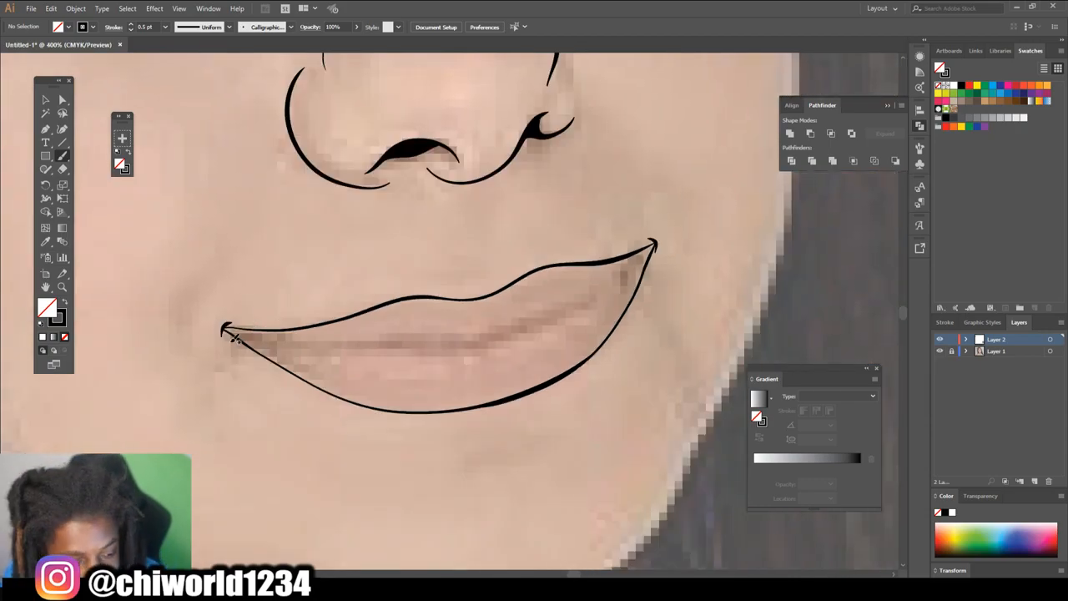
pyautogui.moveTo(292, 344); pyautogui.dragTo(411, 343)
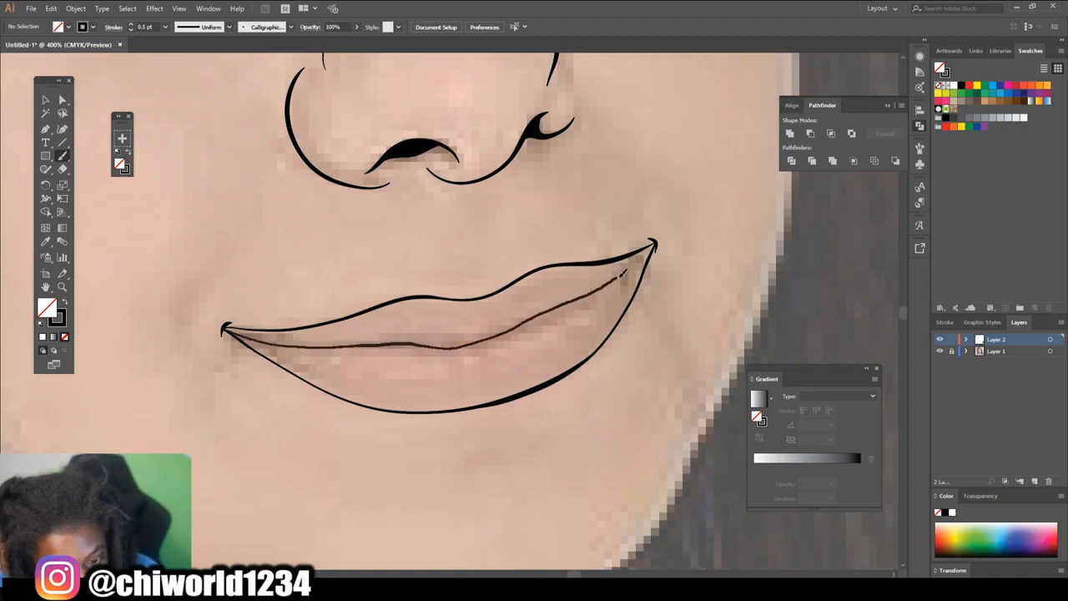
pyautogui.moveTo(655, 242); pyautogui.dragTo(656, 241)
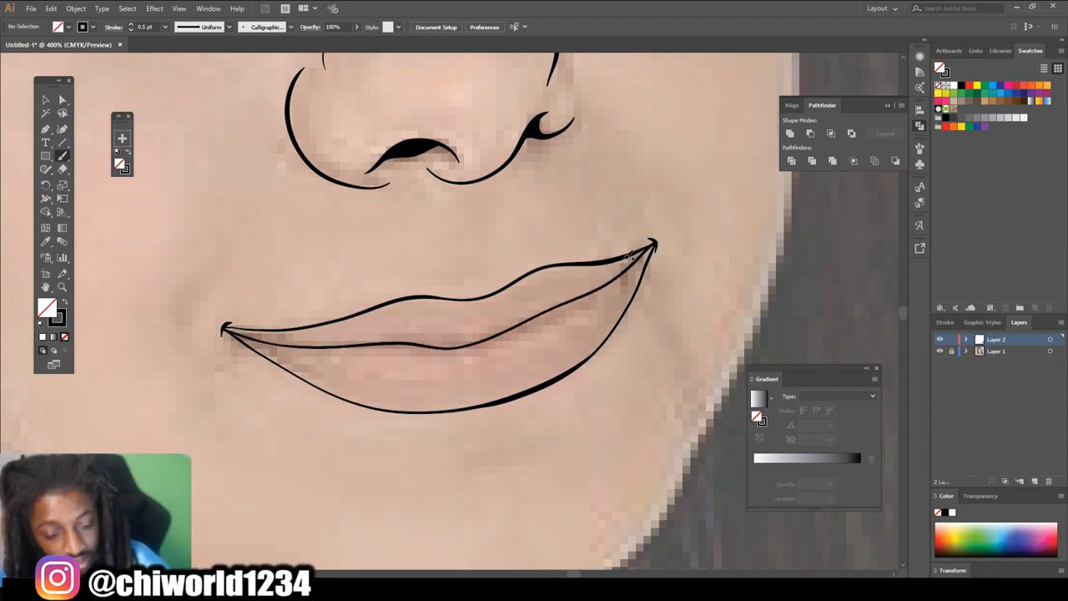
# - Paint a short curved smile crease just outside the left corner of the mouth
pyautogui.hotkey('ctrl', '-')
pyautogui.hotkey('ctrl', '-')
pyautogui.hotkey('ctrl', '-')
pyautogui.hotkey('ctrl', '-')
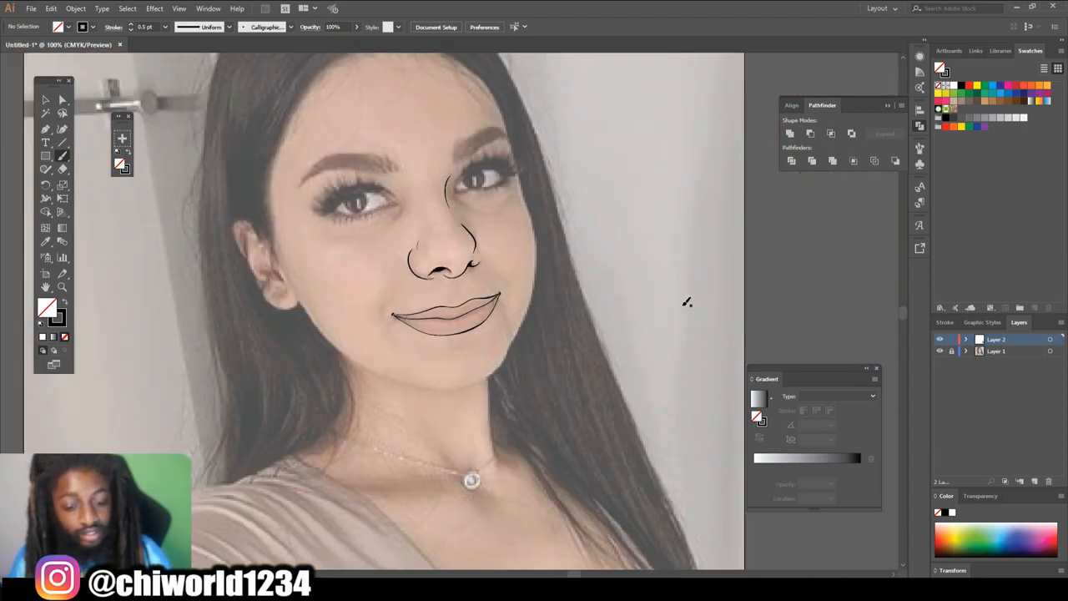
pyautogui.scroll(2, 687, 303)
pyautogui.hotkey('ctrl', '+')
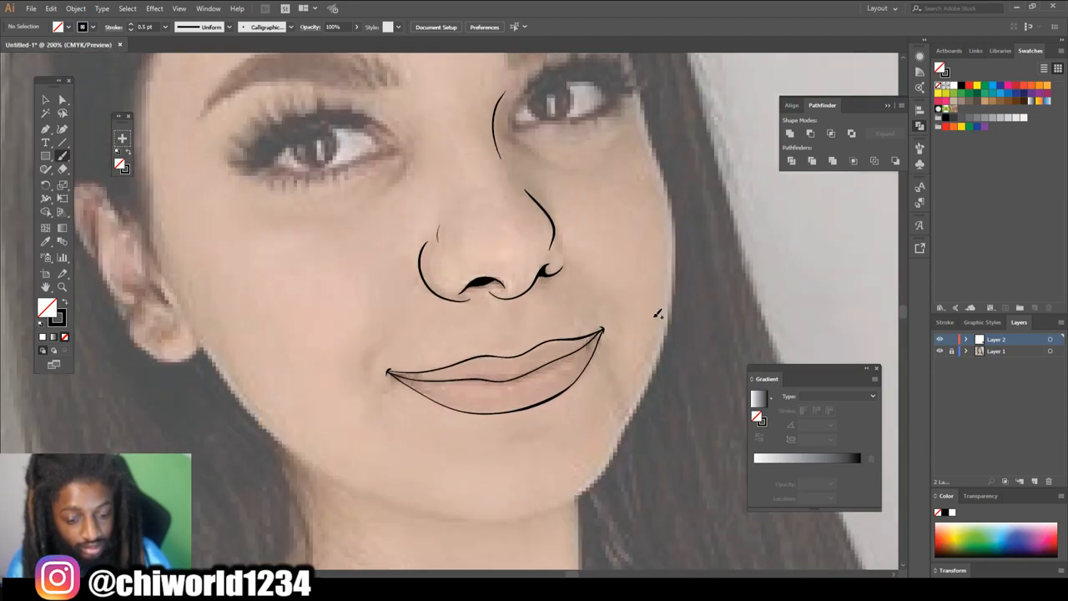
pyautogui.moveTo(383, 346); pyautogui.dragTo(396, 334)
# - Hide the photo layer to check the line art on its own, and show the layer again
pyautogui.hotkey('ctrl', '-')
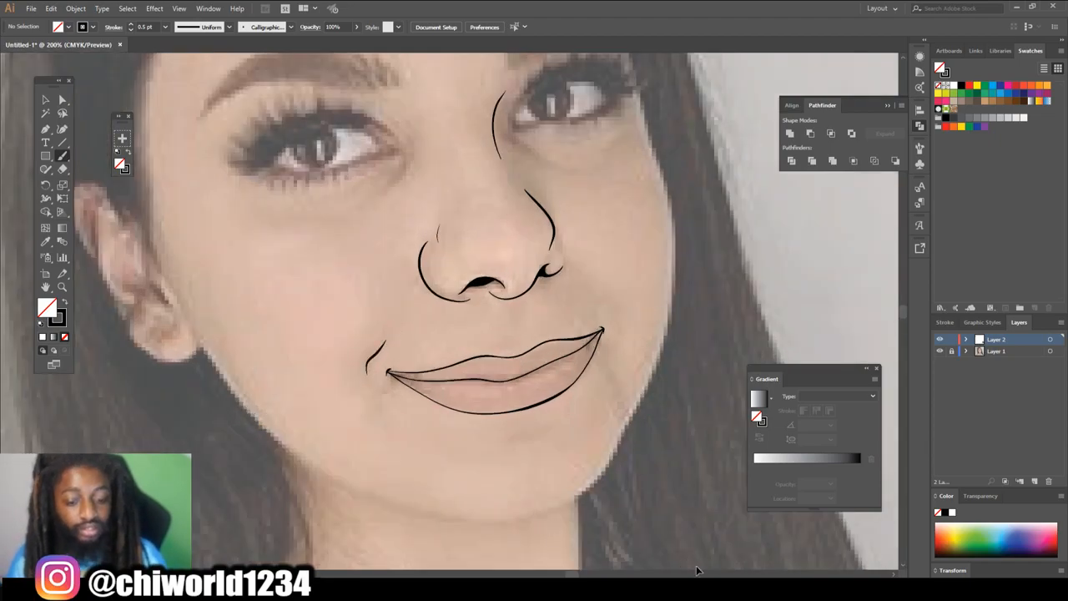
pyautogui.scroll(1, 740, 529)
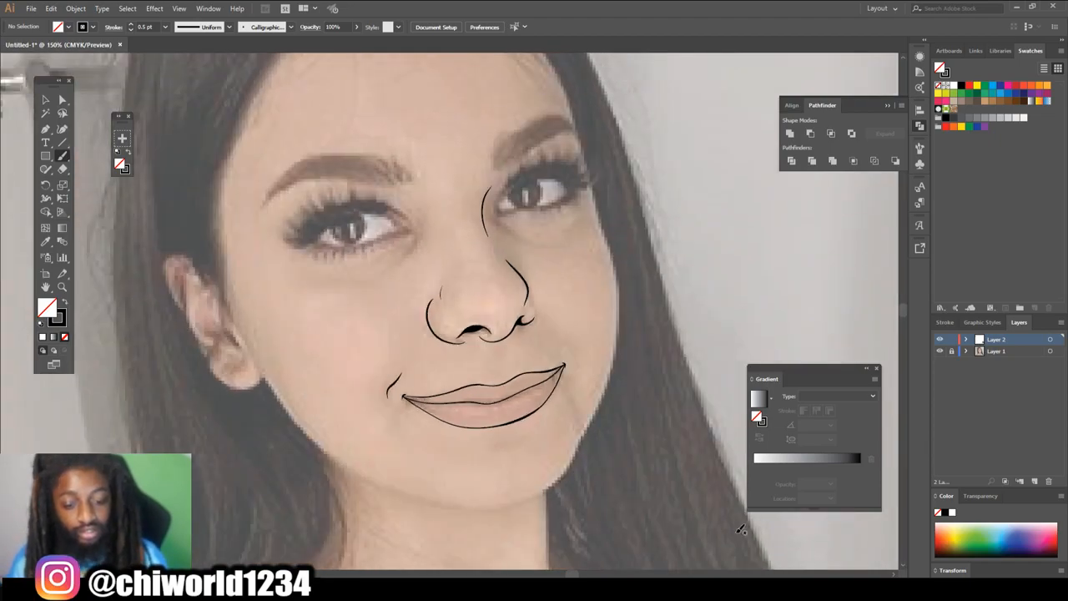
pyautogui.click(940, 352)
pyautogui.click(940, 351)
# - Paint the upper lid line of the left eye from the outer lash tip to a small hook at the inner corner
pyautogui.scroll(3, 692, 397)
pyautogui.hotkey('ctrl', '+')
pyautogui.hotkey('ctrl', '+')
pyautogui.hotkey('ctrl', '+')
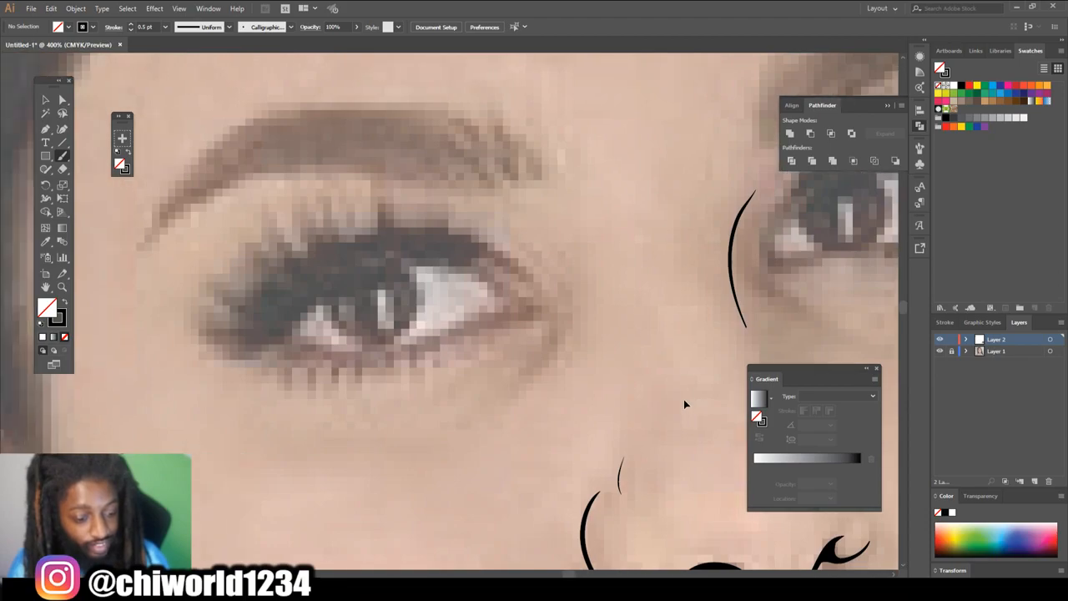
pyautogui.scroll(1, 684, 400)
pyautogui.moveTo(211, 361)
pyautogui.mouseDown()
pyautogui.moveTo(264, 366)
pyautogui.moveTo(338, 301)
pyautogui.moveTo(388, 280)
pyautogui.moveTo(456, 283)
pyautogui.moveTo(538, 335)
pyautogui.mouseUp()
pyautogui.moveTo(268, 362)
pyautogui.mouseDown()
pyautogui.moveTo(359, 384)
pyautogui.moveTo(409, 375)
pyautogui.mouseUp()
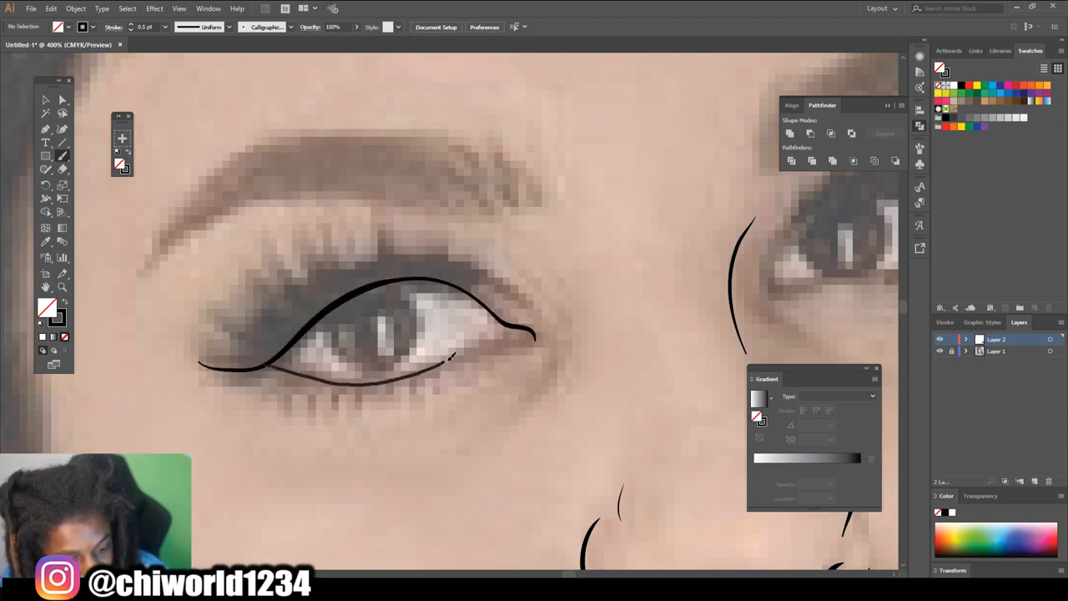
pyautogui.moveTo(536, 332); pyautogui.dragTo(536, 333)
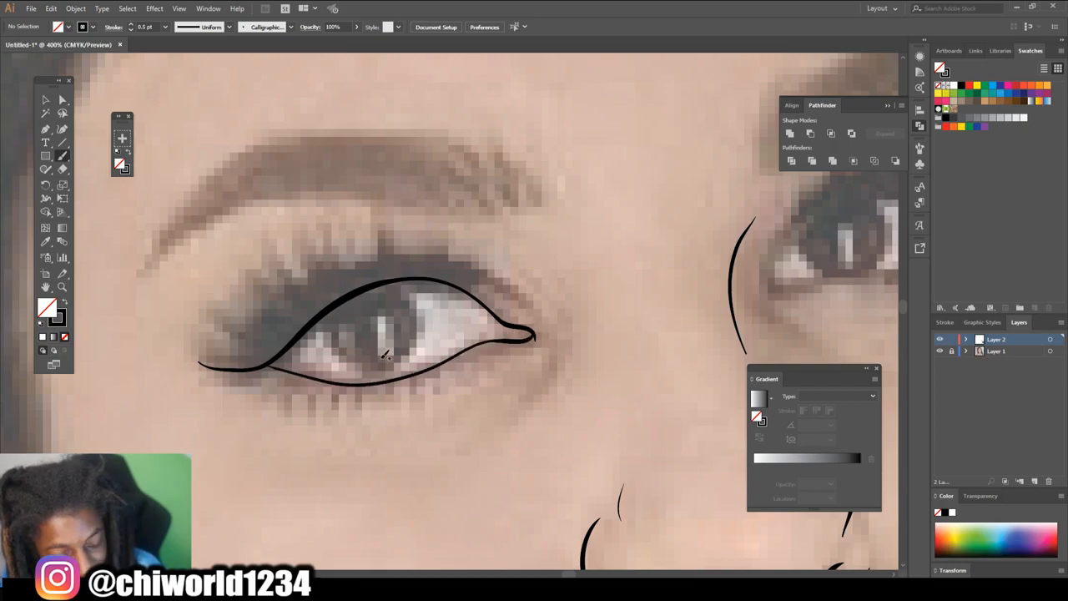
pyautogui.hotkey('ctrl', 'z')
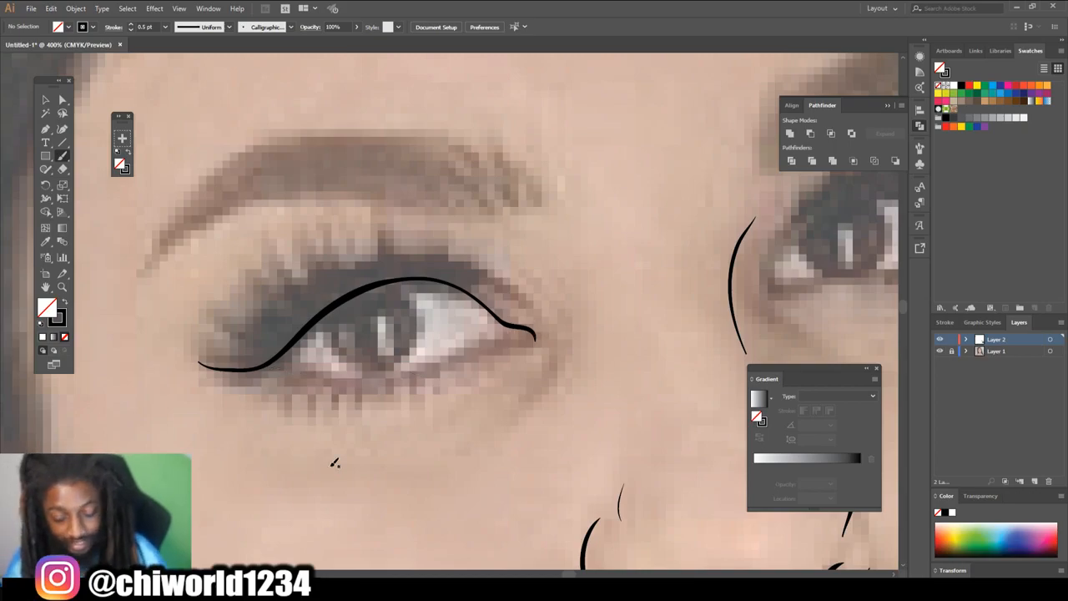
# - Paint the left eye's lower lid line with a curve setting off its inner corner, and thicken the upper lid line
pyautogui.hotkey('ctrl', '+')
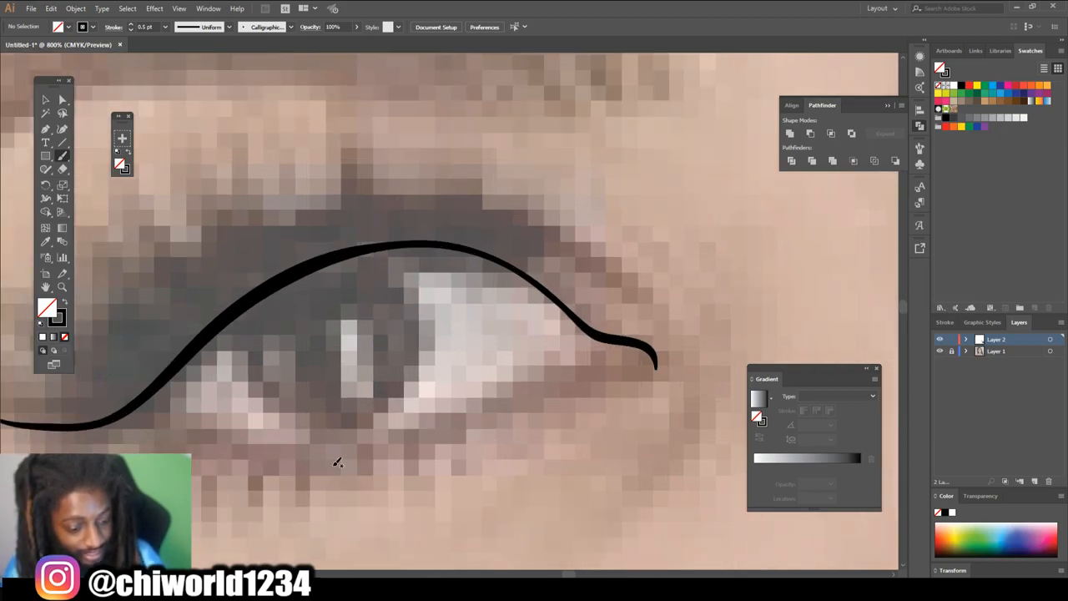
pyautogui.moveTo(140, 390)
pyautogui.mouseDown()
pyautogui.moveTo(216, 417)
pyautogui.moveTo(320, 430)
pyautogui.moveTo(451, 407)
pyautogui.moveTo(555, 359)
pyautogui.moveTo(656, 342)
pyautogui.mouseUp()
pyautogui.moveTo(546, 360)
pyautogui.mouseDown()
pyautogui.moveTo(570, 335)
pyautogui.moveTo(569, 294)
pyautogui.moveTo(550, 279)
pyautogui.mouseUp()
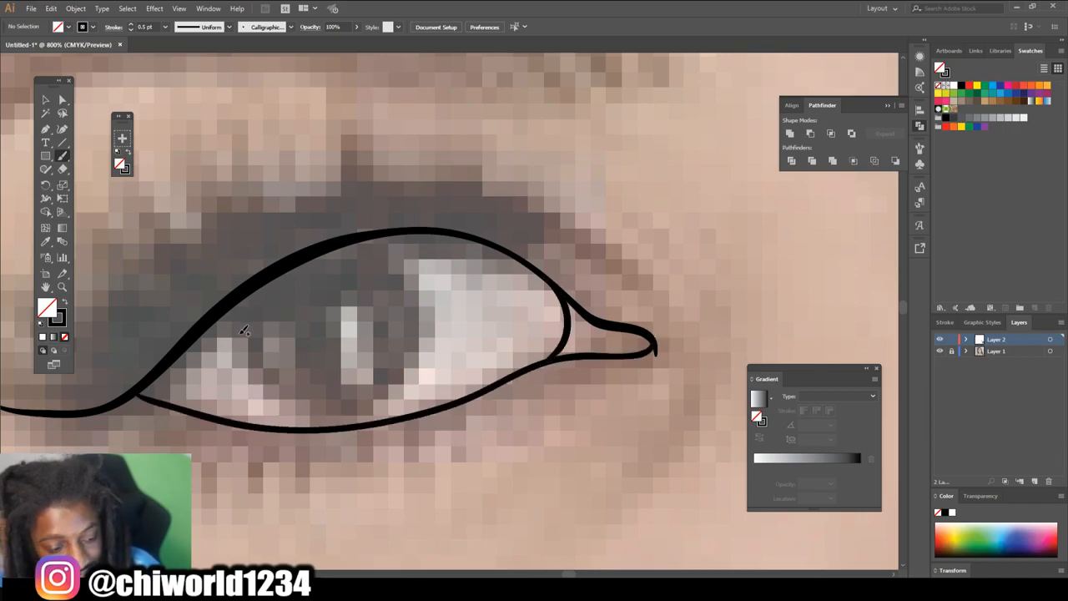
pyautogui.moveTo(138, 393)
pyautogui.mouseDown()
pyautogui.moveTo(247, 300)
pyautogui.moveTo(371, 248)
pyautogui.moveTo(508, 259)
pyautogui.moveTo(589, 309)
pyautogui.moveTo(464, 232)
pyautogui.moveTo(288, 266)
pyautogui.moveTo(489, 243)
pyautogui.moveTo(318, 252)
pyautogui.mouseUp()
pyautogui.scroll(-4, 557, 492)
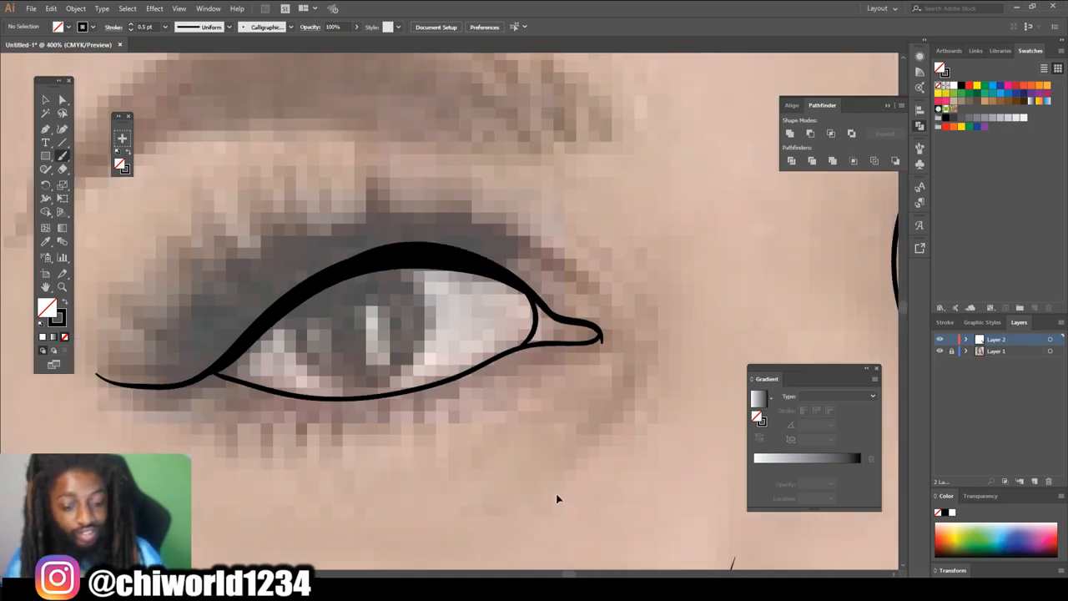
# - Paint a curved crease beside and below the inner corner of each eye
pyautogui.scroll(-2, 555, 489)
pyautogui.hscroll(6, 554, 484)
pyautogui.scroll(3, 553, 476)
pyautogui.scroll(1, 552, 473)
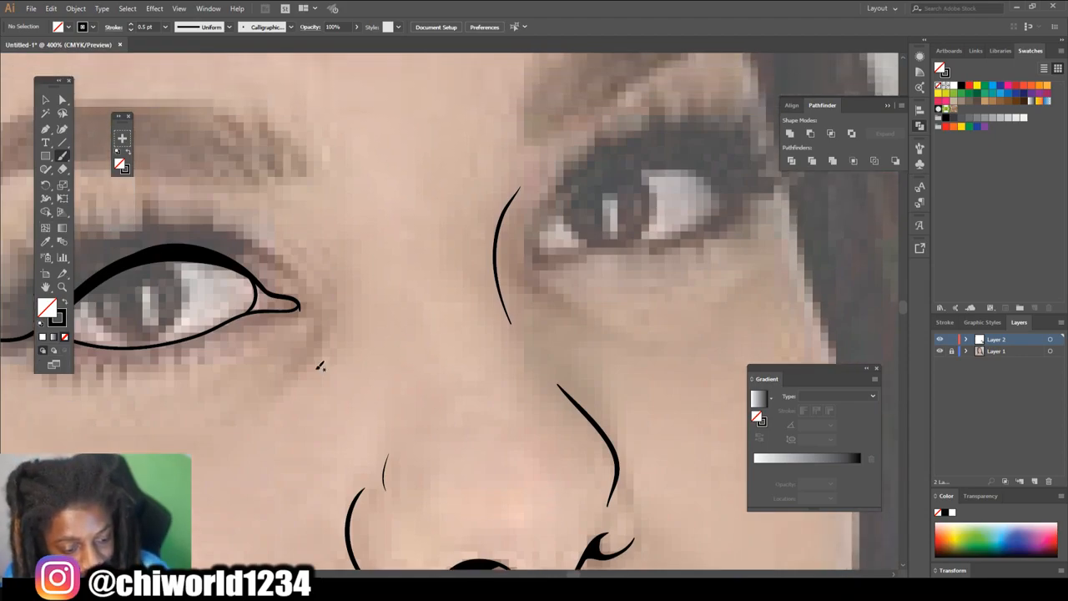
pyautogui.moveTo(270, 392)
pyautogui.mouseDown()
pyautogui.moveTo(322, 331)
pyautogui.moveTo(320, 281)
pyautogui.mouseUp()
pyautogui.moveTo(535, 276); pyautogui.dragTo(588, 317)
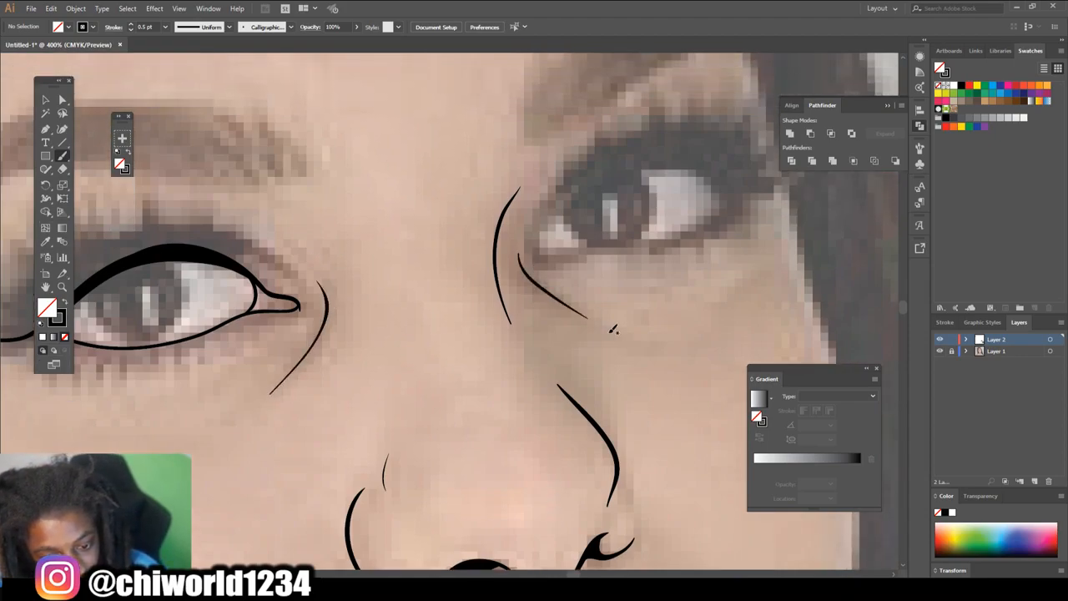
# - Outline the right eye with an upper lid line extending past the outer corner and a lower lid line joining it
pyautogui.moveTo(547, 234)
pyautogui.mouseDown()
pyautogui.moveTo(631, 159)
pyautogui.moveTo(690, 152)
pyautogui.moveTo(731, 178)
pyautogui.moveTo(781, 185)
pyautogui.mouseUp()
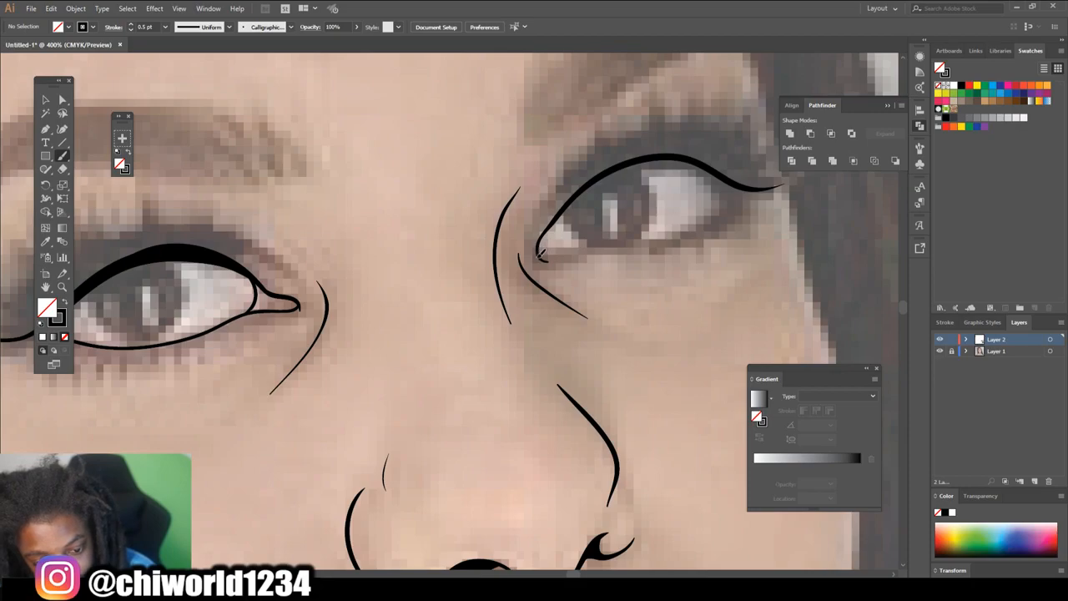
pyautogui.moveTo(596, 241)
pyautogui.mouseDown()
pyautogui.moveTo(668, 243)
pyautogui.moveTo(738, 195)
pyautogui.mouseUp()
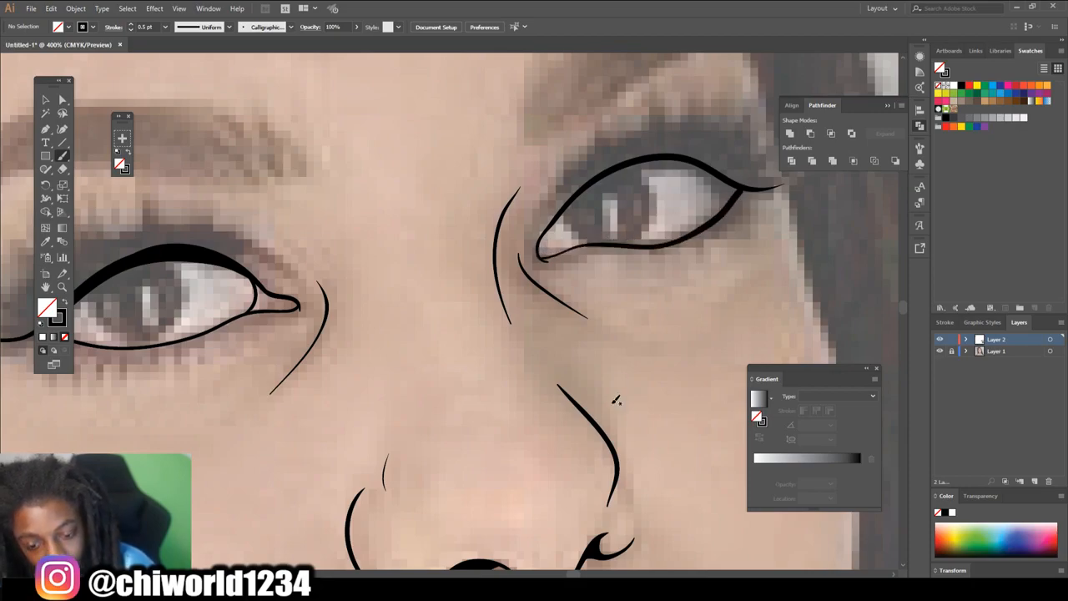
# - Paint the face contour from the base of the left ear along the jaw and chin, up the right cheek to the right eye
pyautogui.hotkey('ctrl', '-')
pyautogui.hotkey('ctrl', '-')
pyautogui.hotkey('ctrl', '-')
pyautogui.hotkey('ctrl', '-')
pyautogui.hscroll(-1, 609, 421)
pyautogui.hotkey('ctrl', '+')
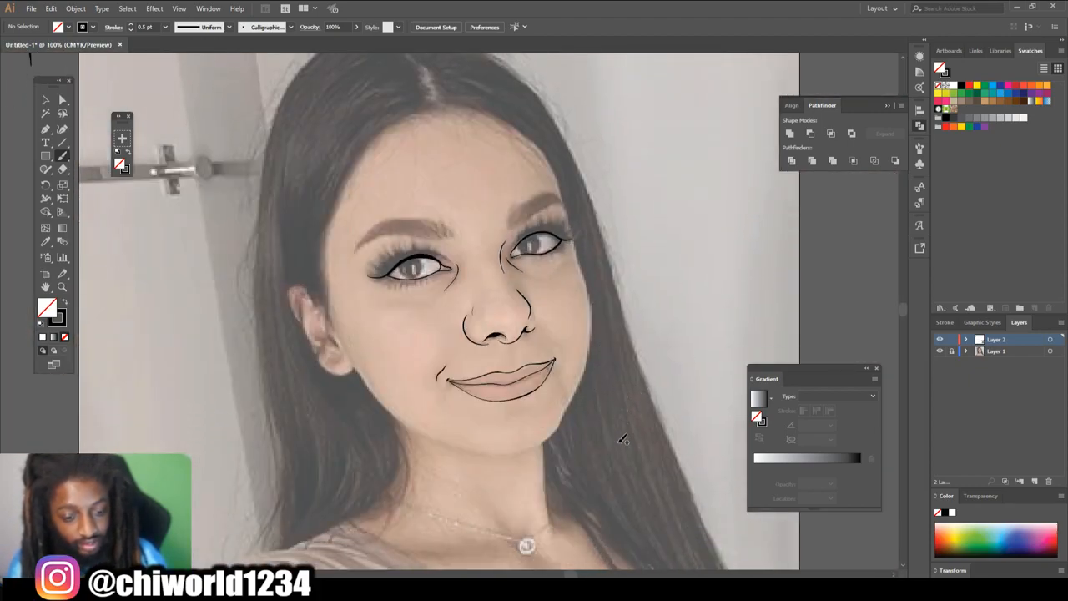
pyautogui.hotkey('ctrl', '+')
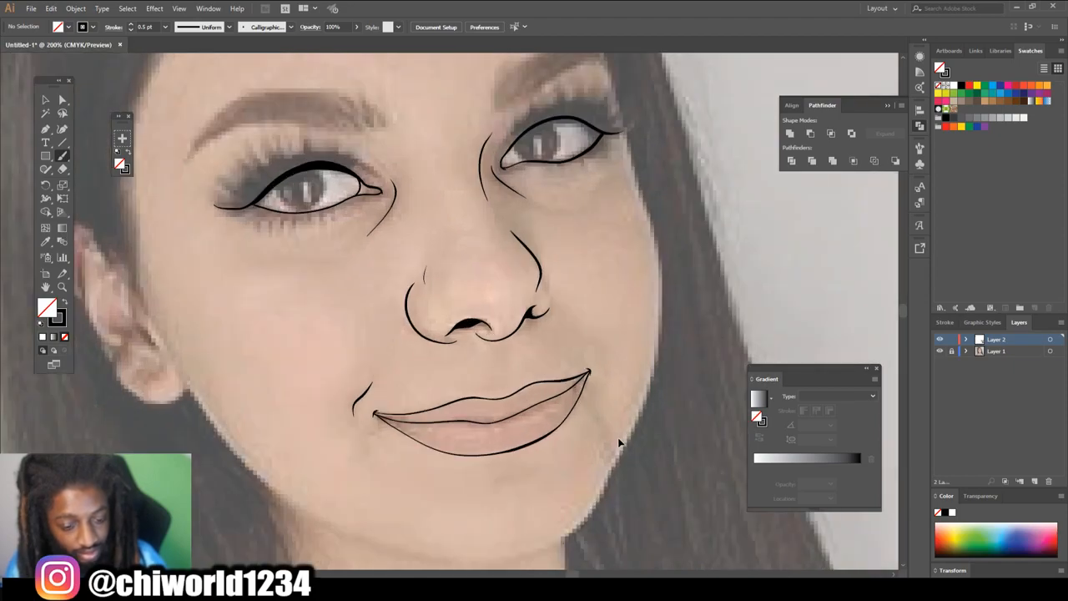
pyautogui.scroll(-3, 451, 350)
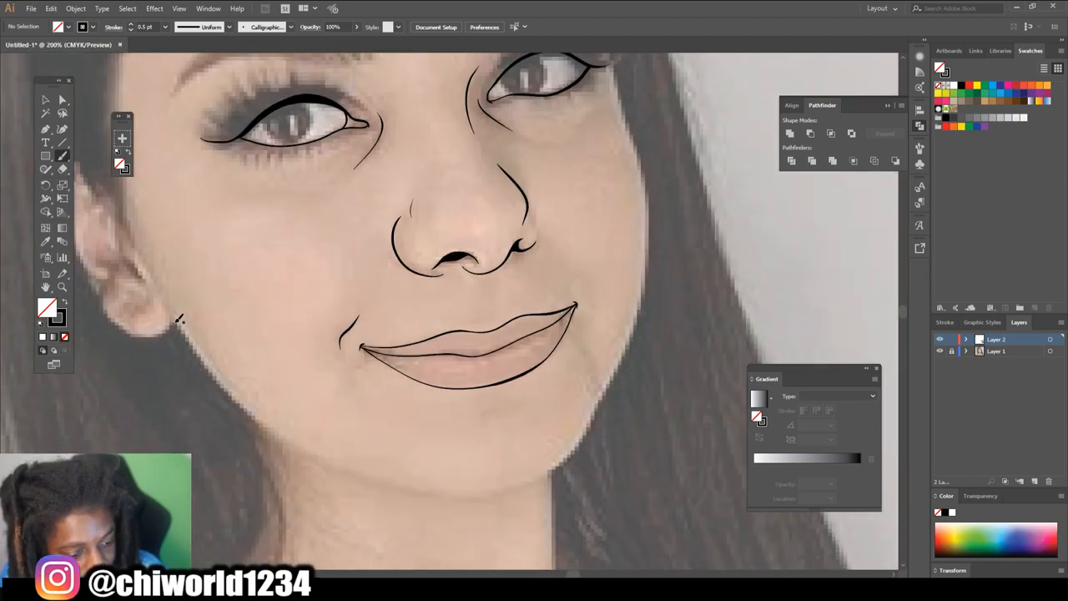
pyautogui.moveTo(186, 336)
pyautogui.mouseDown()
pyautogui.moveTo(259, 426)
pyautogui.moveTo(374, 485)
pyautogui.moveTo(484, 497)
pyautogui.moveTo(543, 474)
pyautogui.mouseUp()
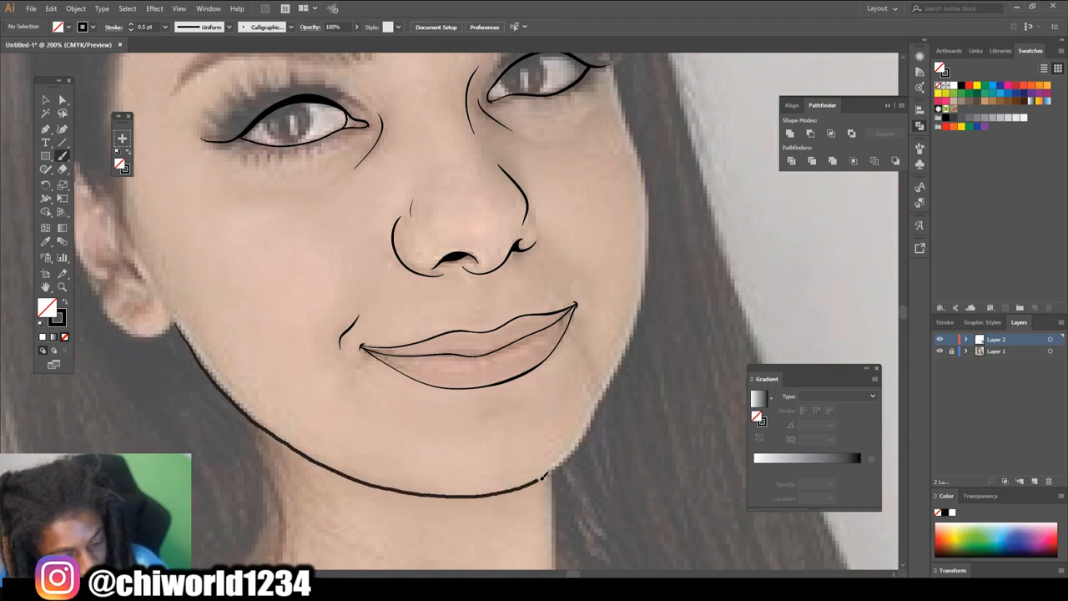
pyautogui.moveTo(587, 430)
pyautogui.mouseDown()
pyautogui.moveTo(631, 341)
pyautogui.moveTo(649, 271)
pyautogui.moveTo(648, 172)
pyautogui.moveTo(608, 75)
pyautogui.mouseUp()
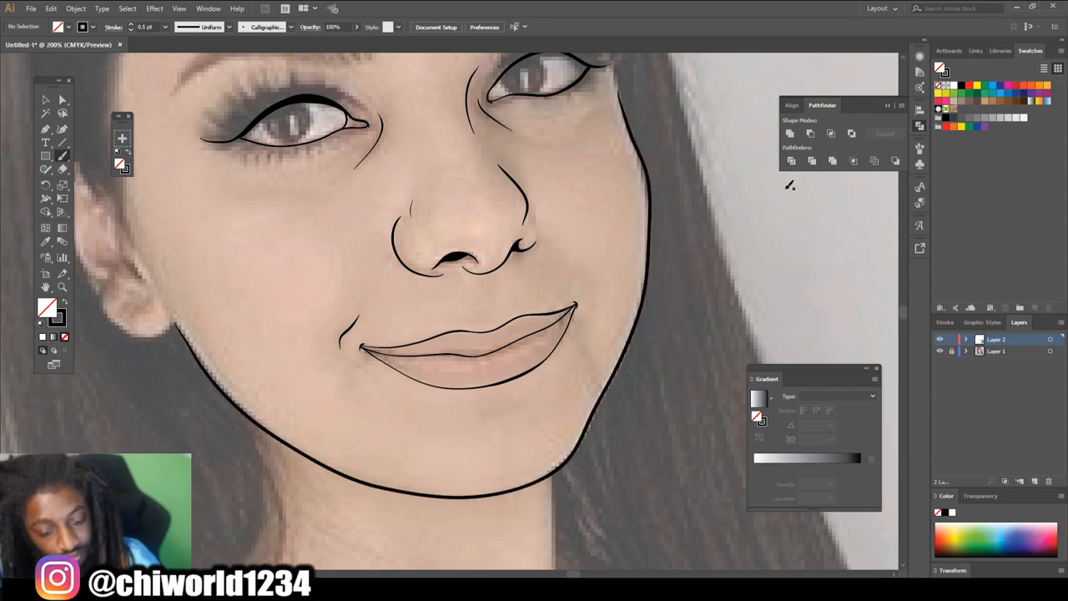
# - Extend the right face contour past the right eye and temple up to the hairline on the forehead
pyautogui.scroll(5, 743, 186)
pyautogui.hotkey('ctrl', '+')
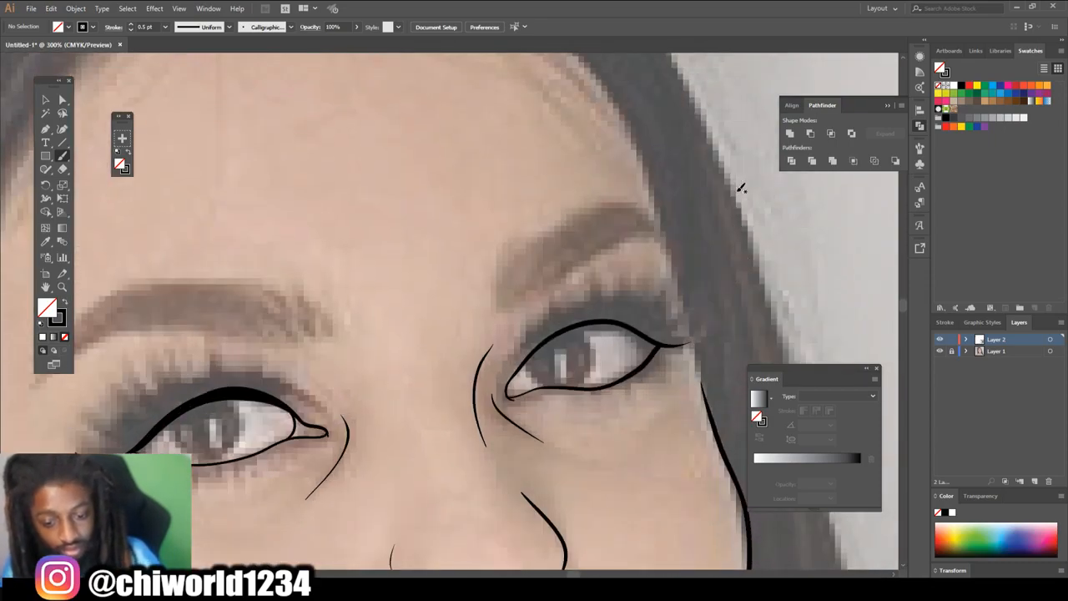
pyautogui.scroll(2, 741, 189)
pyautogui.moveTo(713, 490)
pyautogui.mouseDown()
pyautogui.moveTo(628, 203)
pyautogui.moveTo(542, 93)
pyautogui.mouseUp()
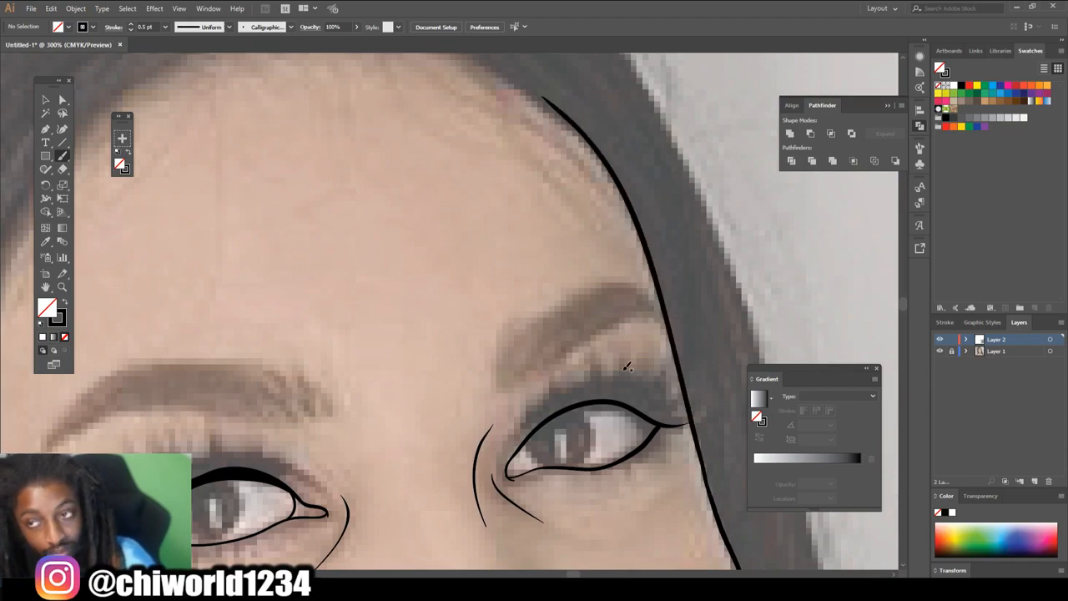
# - Paint the neck outline down from the jaw's right side, with a dripping lower edge across the neck base and back up the left side
pyautogui.hotkey('ctrl', '-')
pyautogui.hotkey('ctrl', '-')
pyautogui.hotkey('ctrl', '-')
pyautogui.scroll(-5, 624, 374)
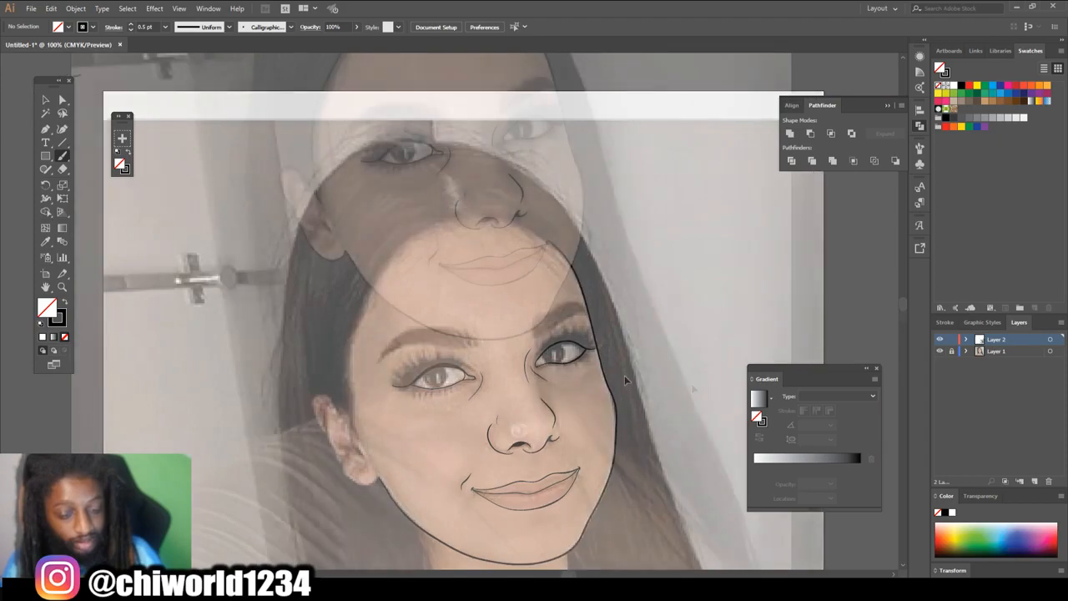
pyautogui.hotkey('ctrl', '=')
pyautogui.hotkey('ctrl', '=')
pyautogui.hotkey('ctrl', '=')
pyautogui.scroll(-2, 695, 382)
pyautogui.hotkey('ctrl', '=')
pyautogui.scroll(-2, 693, 383)
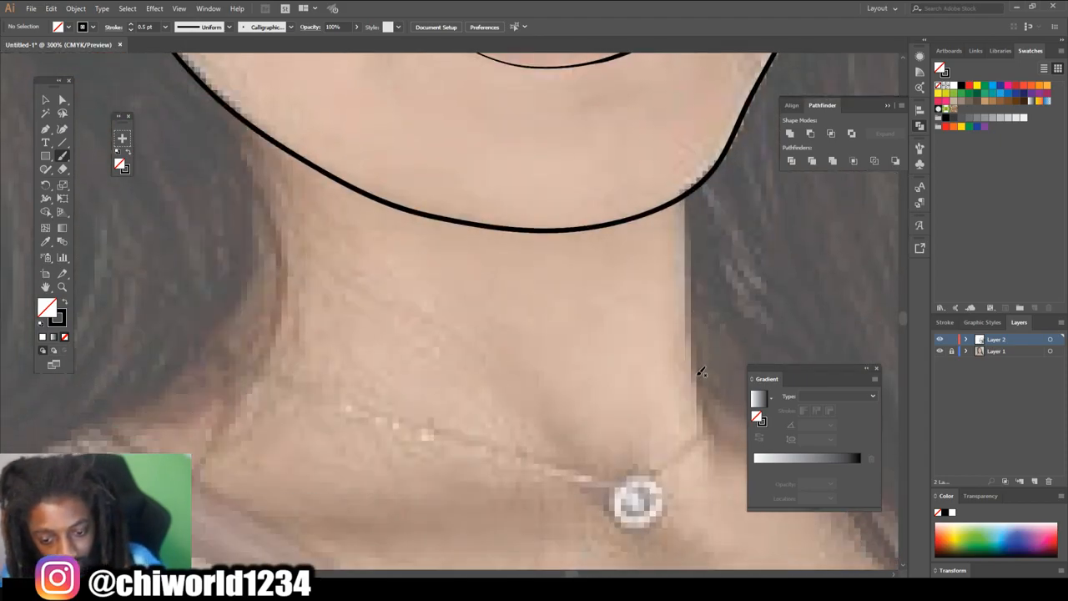
pyautogui.moveTo(686, 205)
pyautogui.mouseDown()
pyautogui.moveTo(690, 297)
pyautogui.moveTo(723, 439)
pyautogui.moveTo(711, 446)
pyautogui.moveTo(670, 412)
pyautogui.moveTo(651, 417)
pyautogui.moveTo(634, 431)
pyautogui.moveTo(636, 480)
pyautogui.moveTo(618, 503)
pyautogui.moveTo(605, 438)
pyautogui.moveTo(599, 467)
pyautogui.moveTo(585, 470)
pyautogui.moveTo(571, 429)
pyautogui.moveTo(524, 429)
pyautogui.moveTo(514, 479)
pyautogui.moveTo(465, 416)
pyautogui.moveTo(434, 422)
pyautogui.moveTo(423, 498)
pyautogui.moveTo(395, 506)
pyautogui.moveTo(403, 439)
pyautogui.moveTo(390, 400)
pyautogui.moveTo(366, 384)
pyautogui.moveTo(312, 463)
pyautogui.moveTo(318, 404)
pyautogui.moveTo(292, 422)
pyautogui.moveTo(302, 369)
pyautogui.moveTo(273, 340)
pyautogui.moveTo(201, 420)
pyautogui.moveTo(217, 374)
pyautogui.moveTo(196, 373)
pyautogui.moveTo(197, 350)
pyautogui.moveTo(243, 260)
pyautogui.mouseUp()
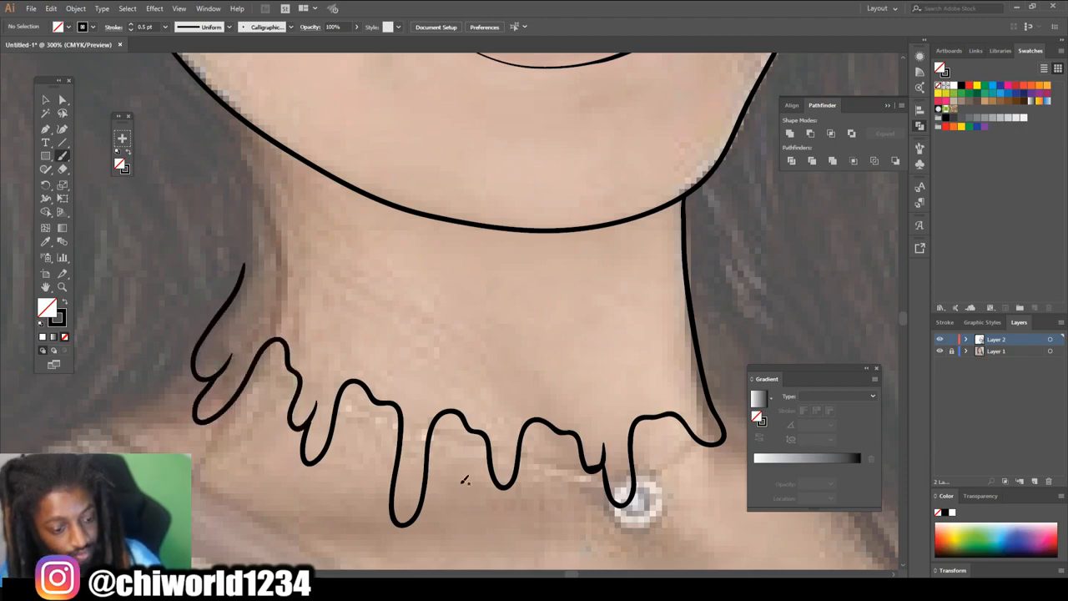
# - Hide the photo layer to inspect the line art on its own, and show the photo layer again
pyautogui.hotkey('ctrl', '-')
pyautogui.hotkey('ctrl', '-')
pyautogui.hotkey('ctrl', '-')
pyautogui.hotkey('ctrl', '-')
pyautogui.scroll(3, 591, 472)
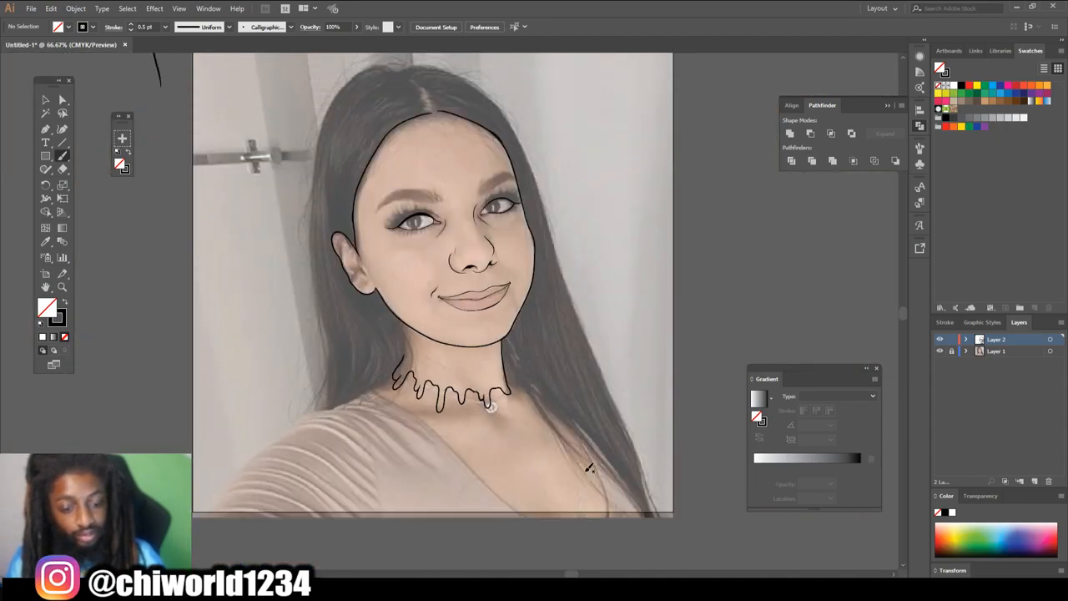
pyautogui.click(940, 351)
pyautogui.click(941, 351)
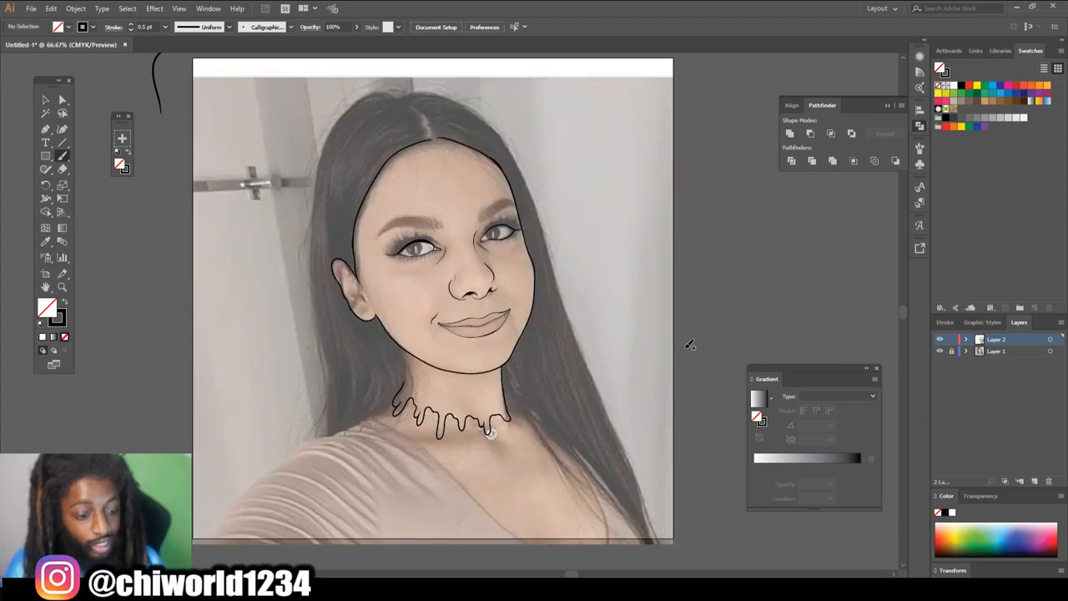
pyautogui.scroll(2, 593, 334)
pyautogui.hscroll(-2, 584, 342)
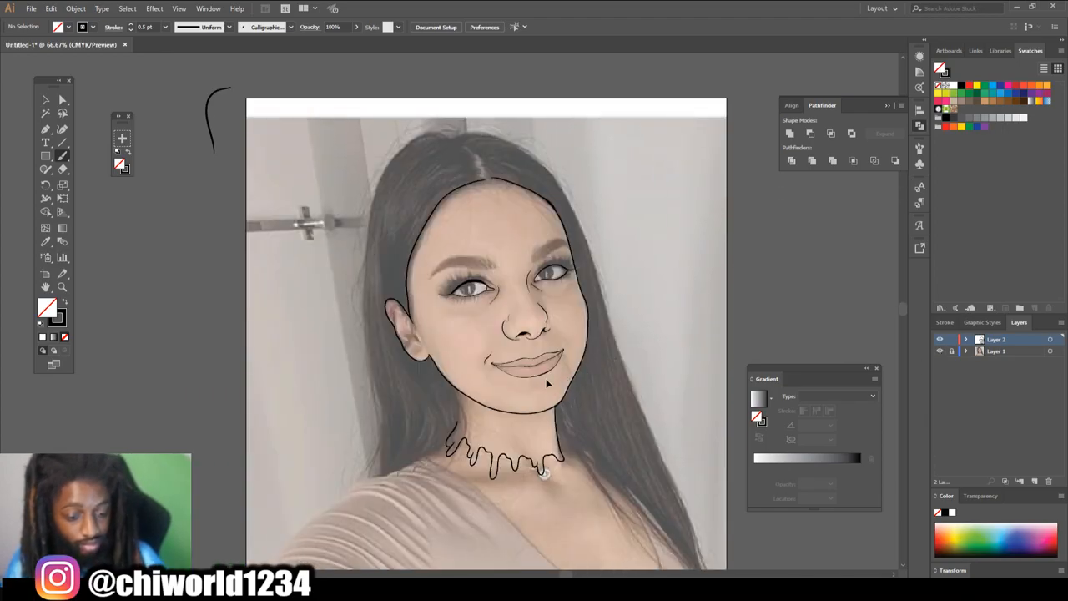
# - Switch to the Pencil tool with new strokes filled, and swap the colours to a black fill with no stroke
pyautogui.hotkey('ctrl', '+')
pyautogui.hotkey('ctrl', '+')
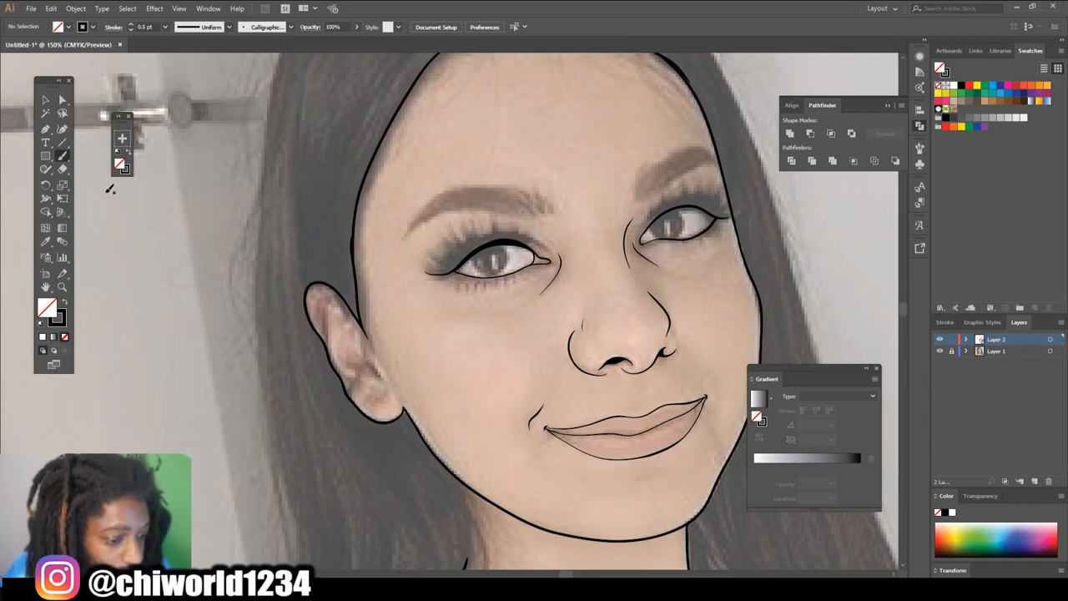
pyautogui.click(49, 171)
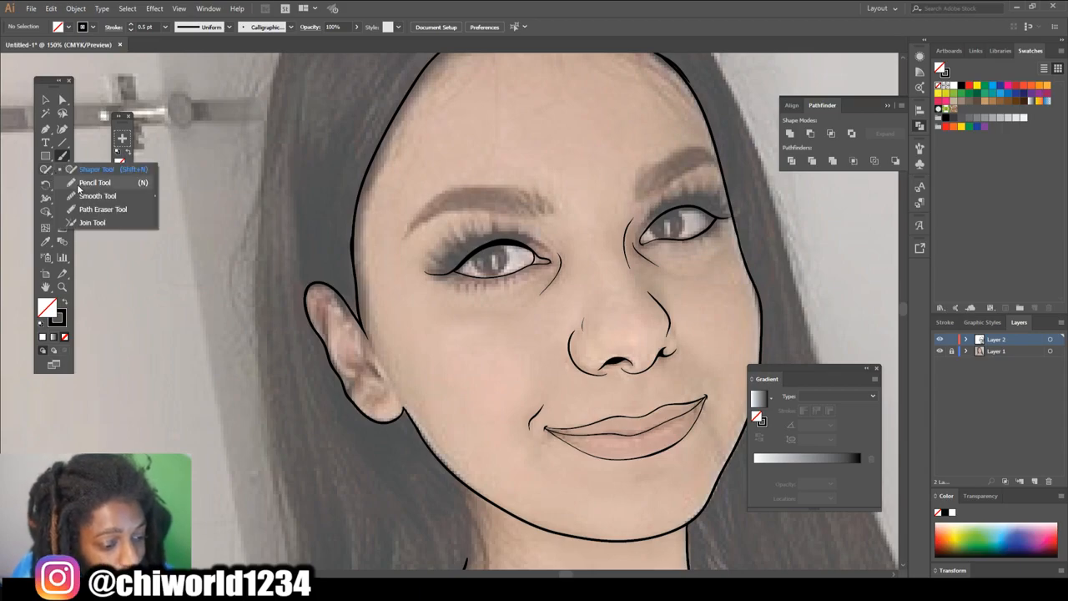
pyautogui.click(84, 182)
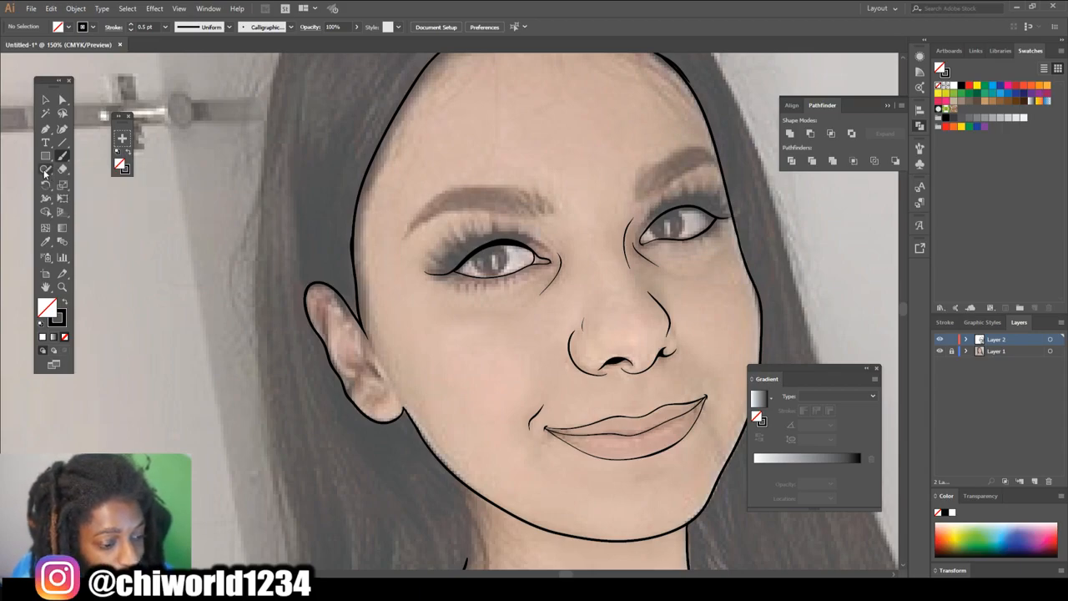
pyautogui.click(48, 171)
pyautogui.click(83, 182)
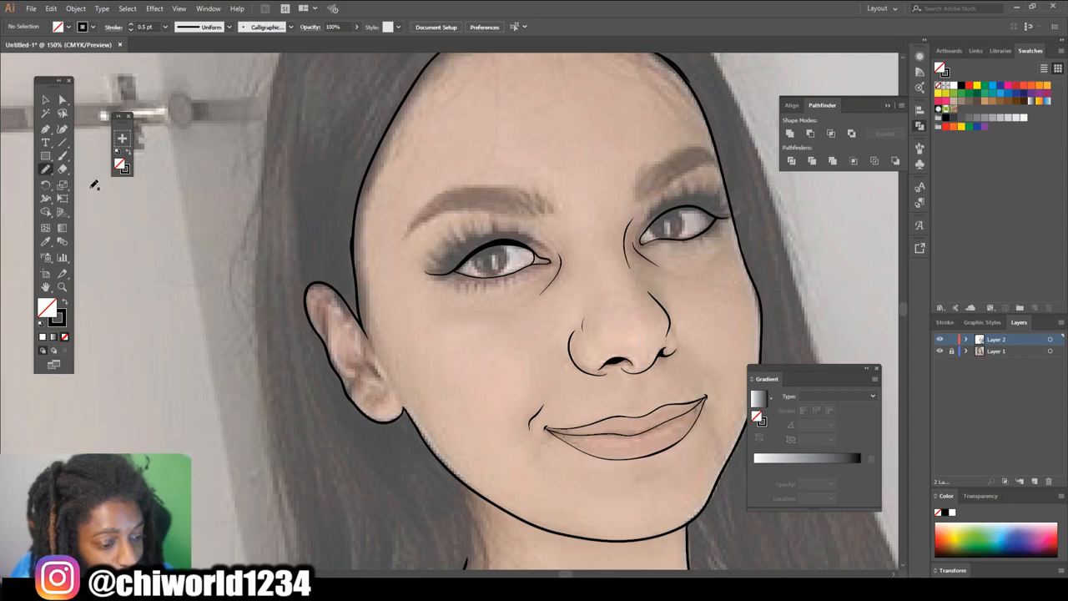
pyautogui.doubleClick(44, 171)
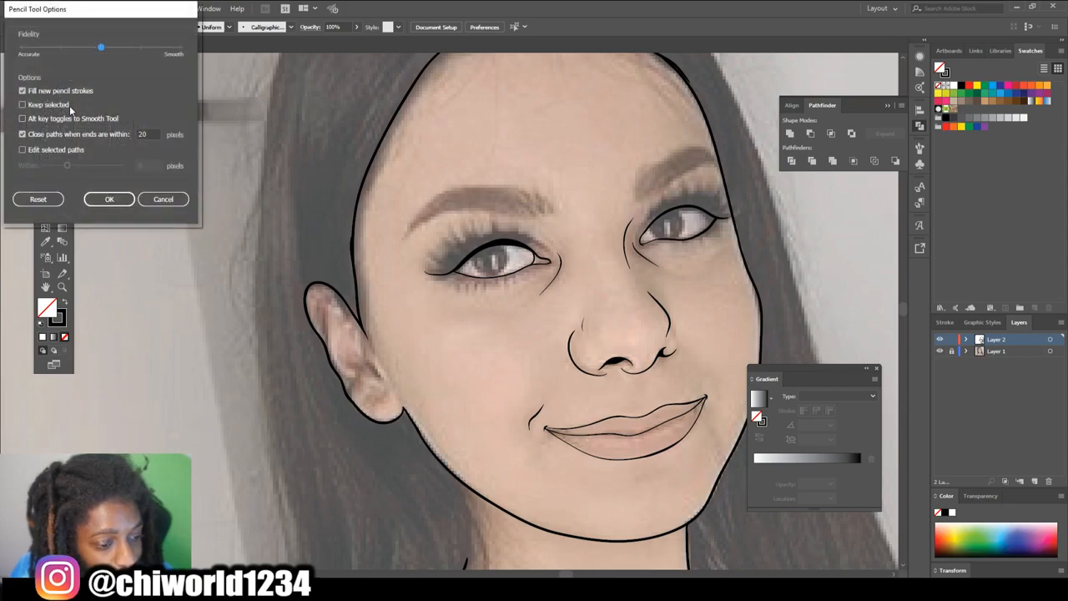
pyautogui.click(163, 200)
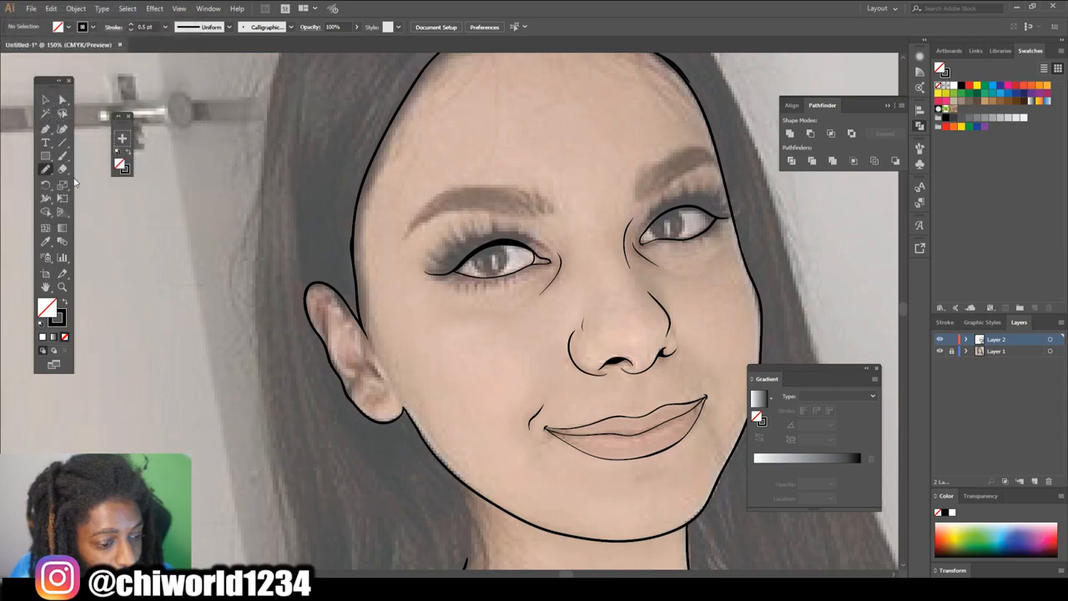
pyautogui.doubleClick(46, 171)
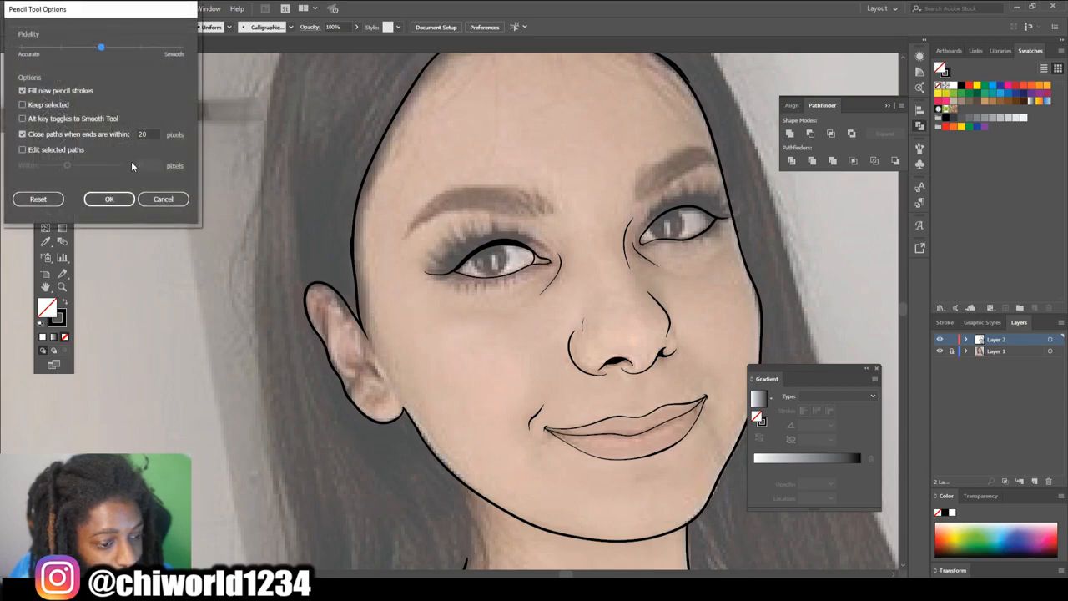
pyautogui.click(110, 200)
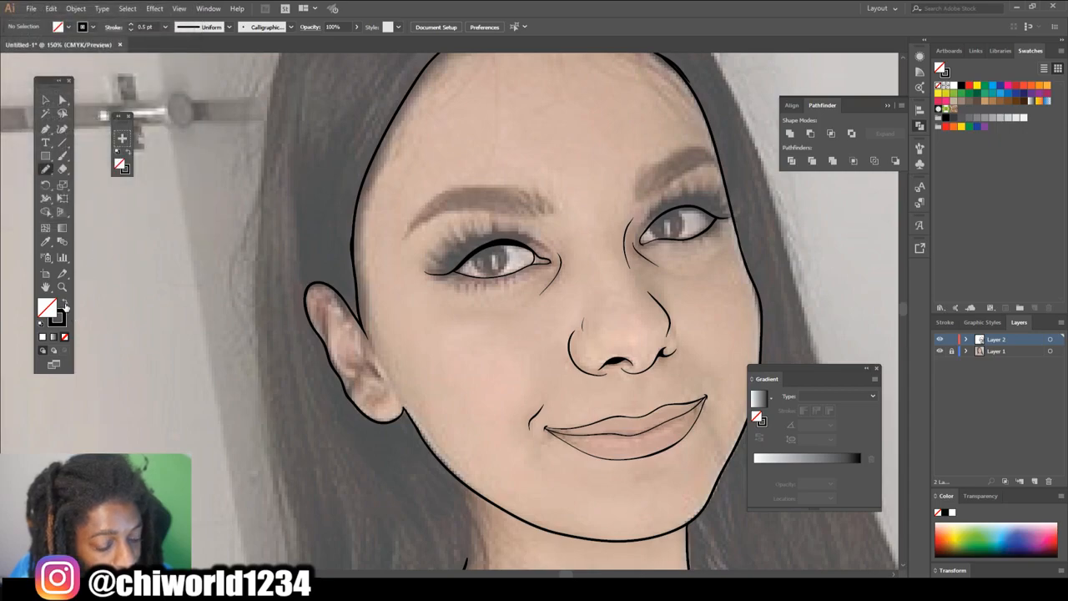
pyautogui.click(66, 306)
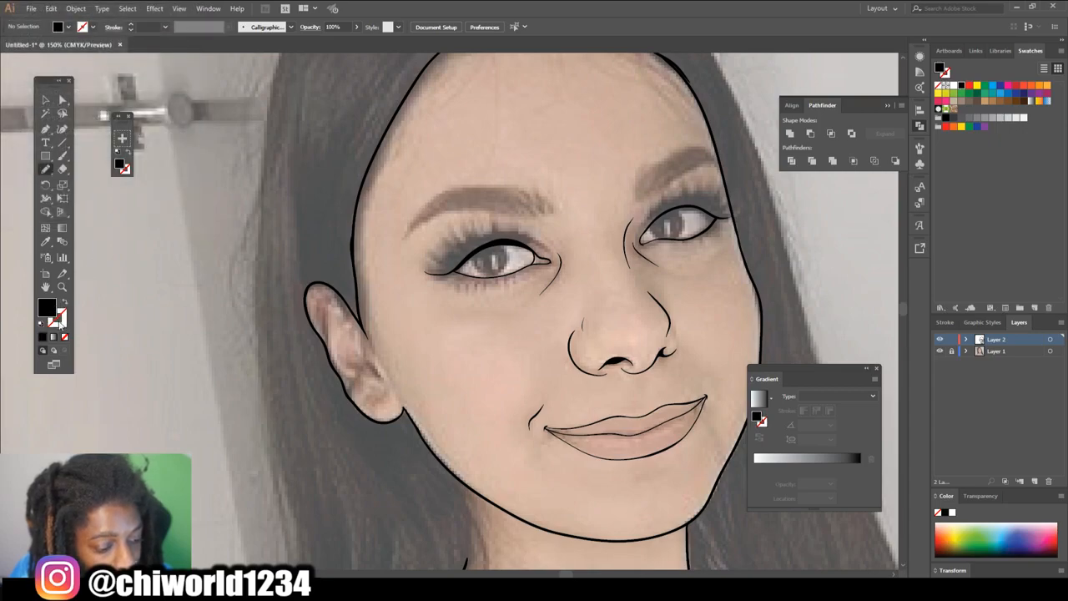
# - Draw the left eye's iris as a closed black shape reaching from under the upper lid to the lower lid
pyautogui.scroll(2, 391, 354)
pyautogui.scroll(2, 392, 355)
pyautogui.keyDown('alt'); pyautogui.scroll(1, 389, 358); pyautogui.keyUp('alt')
pyautogui.scroll(-2, 390, 355)
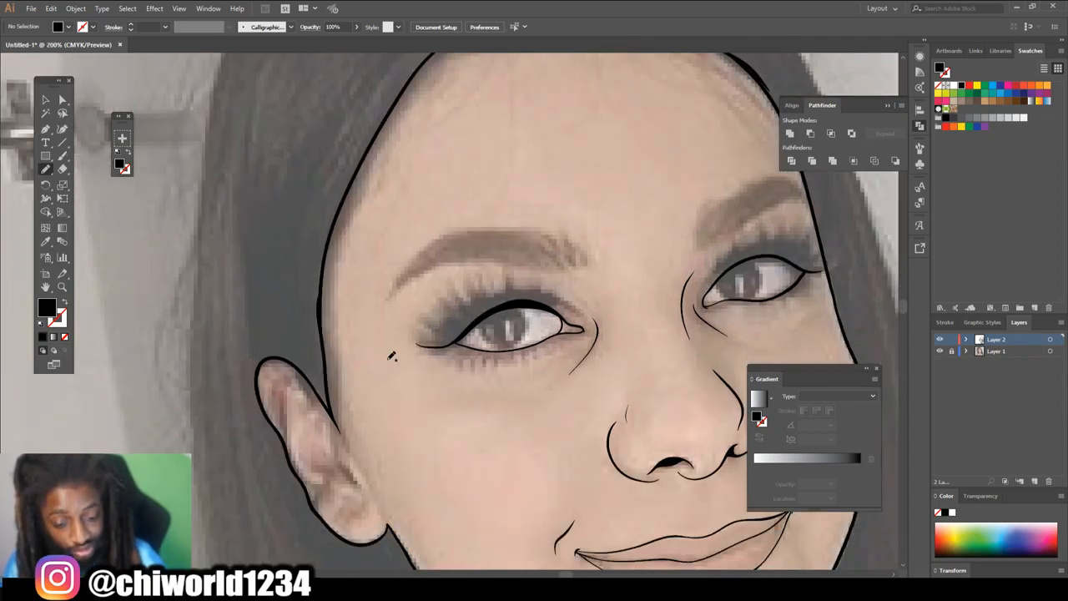
pyautogui.keyDown('alt'); pyautogui.scroll(4, 388, 359); pyautogui.keyUp('alt')
pyautogui.scroll(-1, 388, 359)
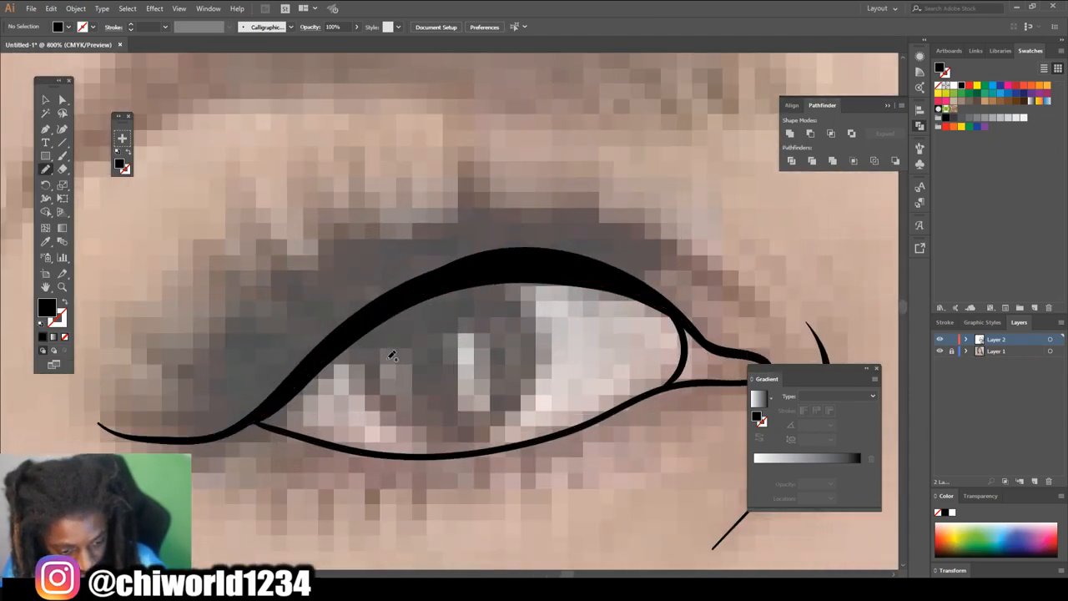
pyautogui.moveTo(342, 331); pyautogui.dragTo(360, 372)
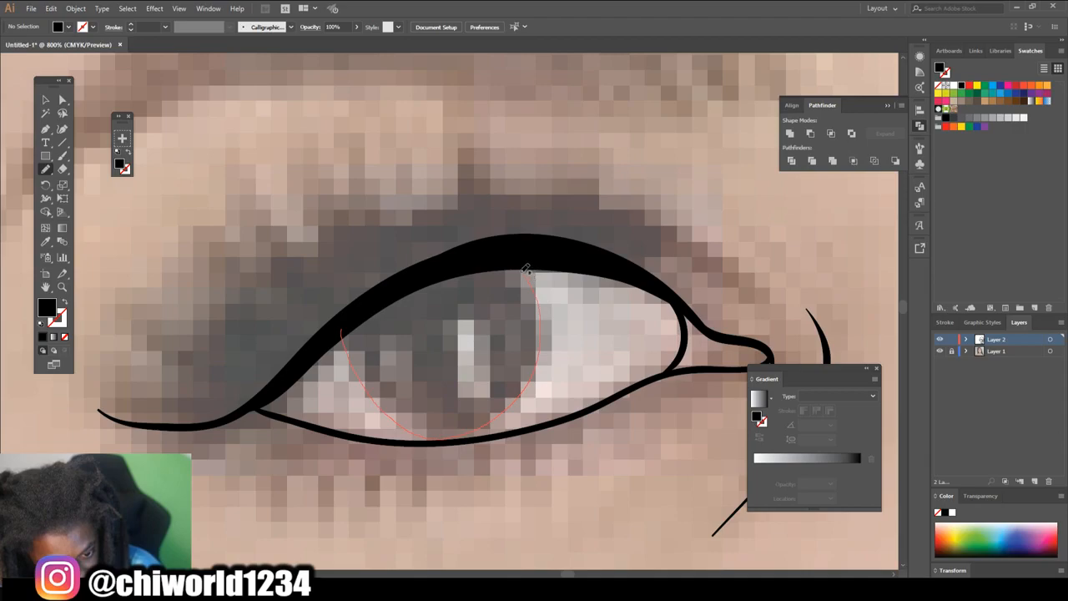
pyautogui.moveTo(510, 255)
pyautogui.mouseDown()
pyautogui.moveTo(483, 253)
pyautogui.moveTo(357, 317)
pyautogui.mouseUp()
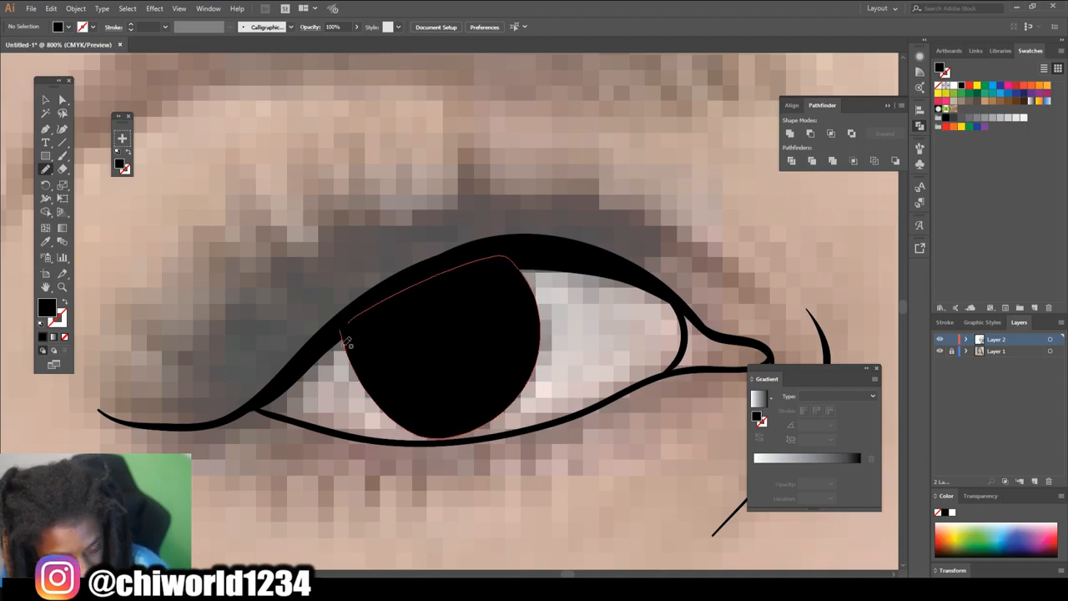
# - Thicken the left eye's upper lid near the outer corner and enlarge its iris with additional filled black shapes
pyautogui.moveTo(227, 417)
pyautogui.mouseDown()
pyautogui.moveTo(259, 410)
pyautogui.moveTo(387, 322)
pyautogui.moveTo(492, 277)
pyautogui.moveTo(588, 272)
pyautogui.moveTo(693, 314)
pyautogui.moveTo(630, 273)
pyautogui.moveTo(496, 263)
pyautogui.moveTo(367, 303)
pyautogui.moveTo(245, 409)
pyautogui.moveTo(215, 417)
pyautogui.mouseUp()
pyautogui.moveTo(339, 340)
pyautogui.mouseDown()
pyautogui.moveTo(345, 370)
pyautogui.moveTo(405, 423)
pyautogui.moveTo(439, 437)
pyautogui.moveTo(497, 426)
pyautogui.mouseUp()
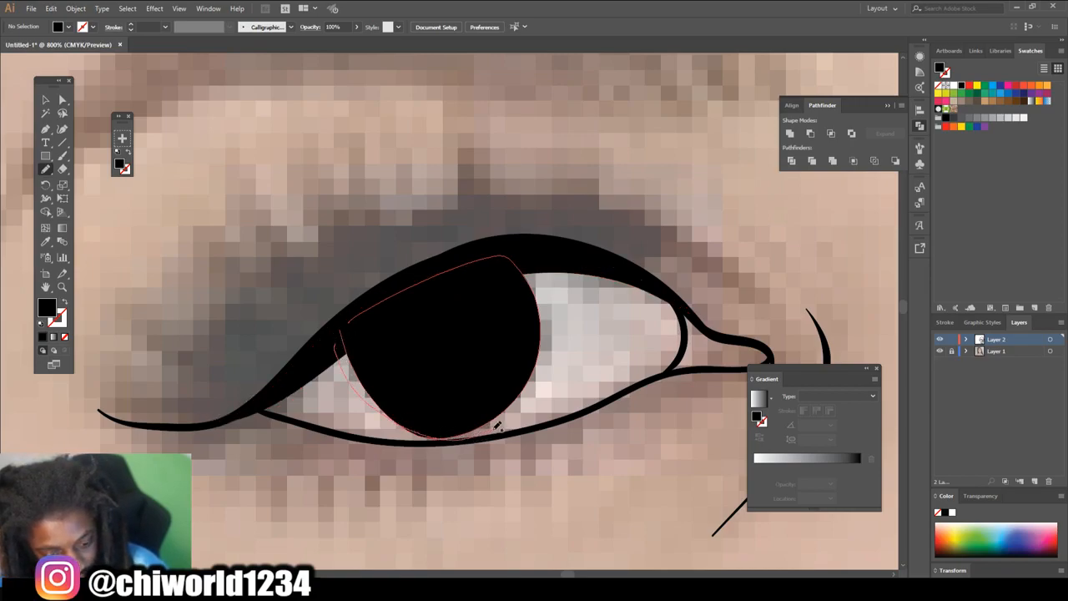
pyautogui.moveTo(551, 331)
pyautogui.mouseDown()
pyautogui.moveTo(528, 266)
pyautogui.moveTo(490, 256)
pyautogui.moveTo(372, 298)
pyautogui.moveTo(328, 364)
pyautogui.mouseUp()
pyautogui.hotkey('ctrl', '-')
pyautogui.hotkey('ctrl', '-')
pyautogui.hotkey('ctrl', '-')
pyautogui.hotkey('ctrl', '-')
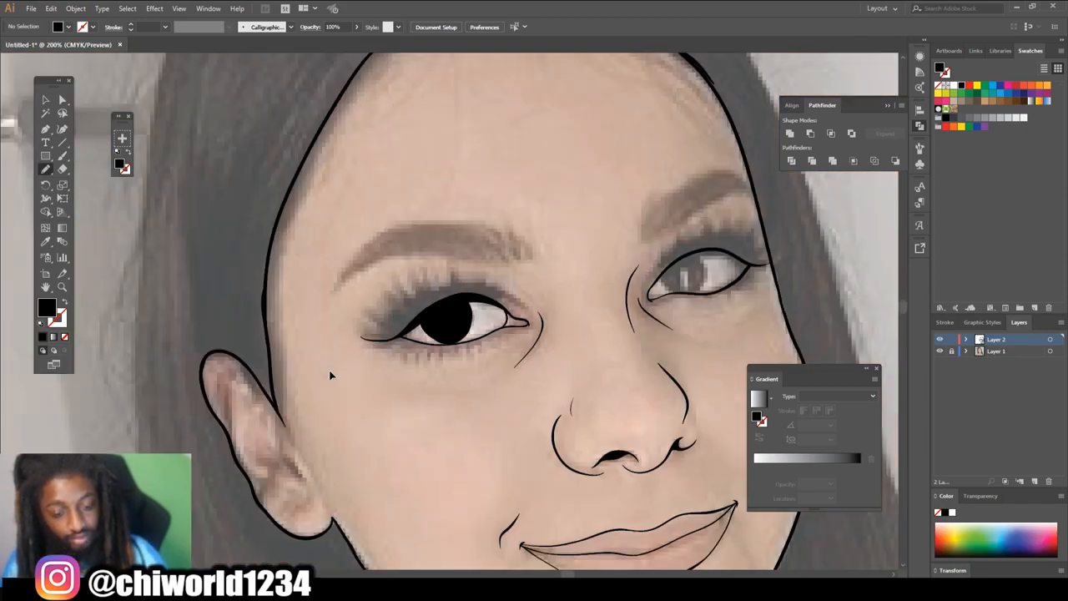
# - Draw the right eye's iris as a closed black shape between the upper and lower lid lines
pyautogui.hscroll(5, 331, 372)
pyautogui.scroll(6, 337, 371)
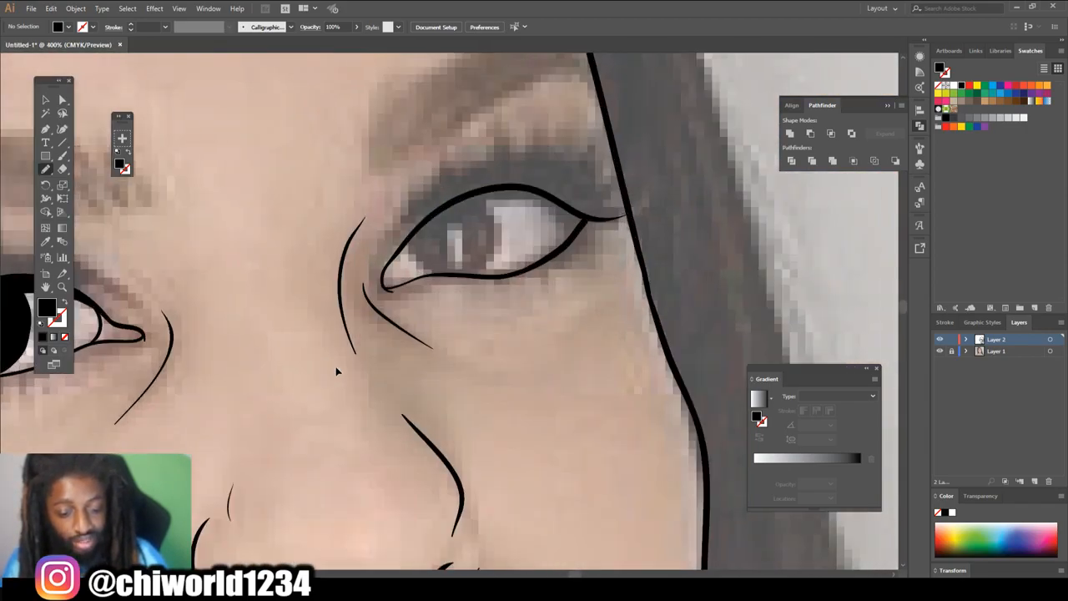
pyautogui.scroll(3, 343, 365)
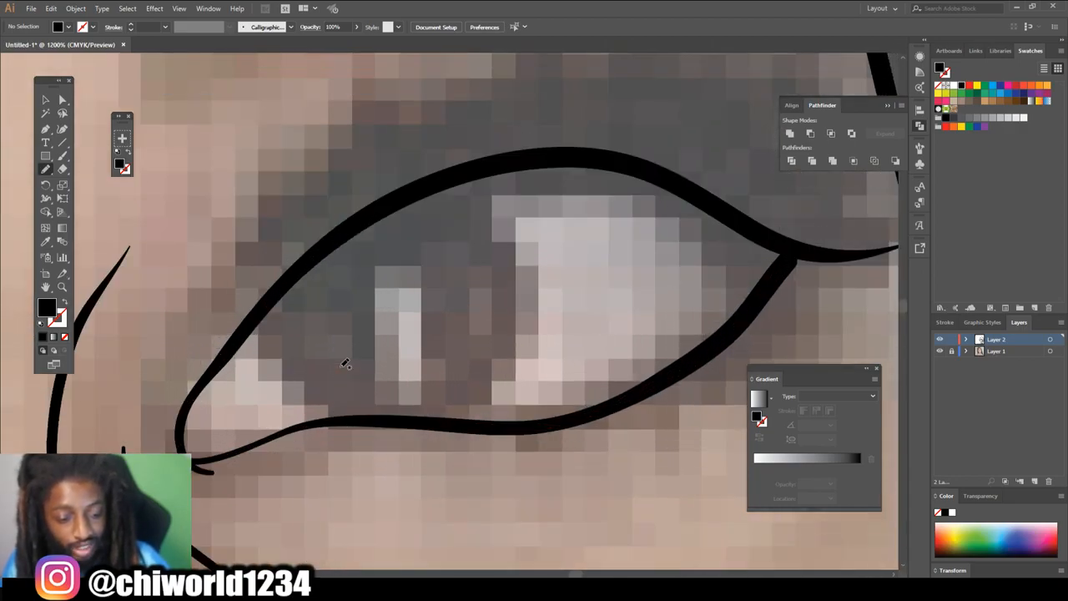
pyautogui.moveTo(282, 312); pyautogui.dragTo(255, 351)
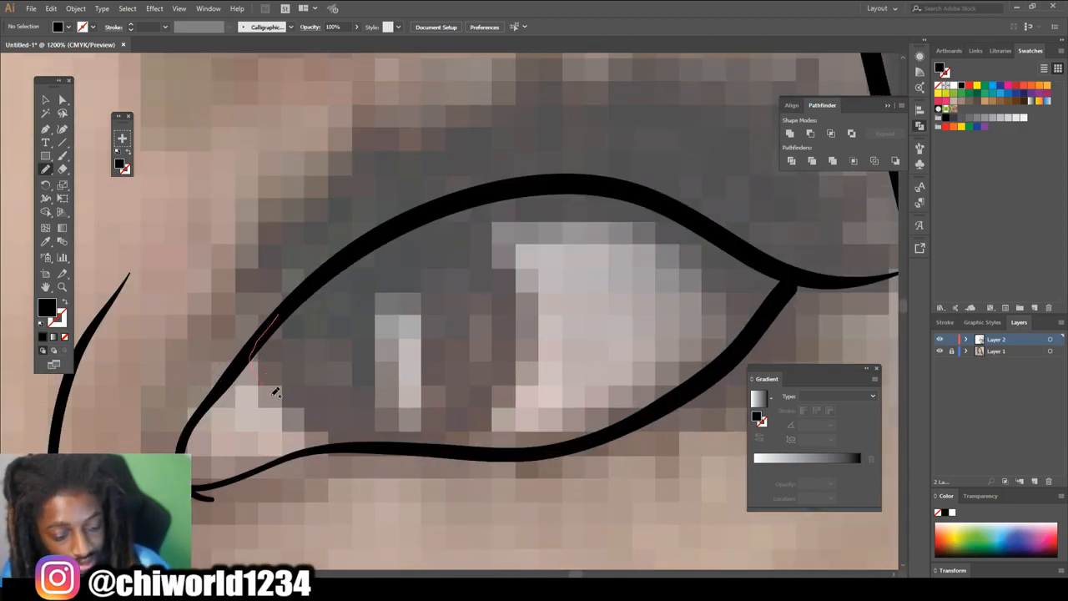
pyautogui.moveTo(336, 436); pyautogui.dragTo(448, 443)
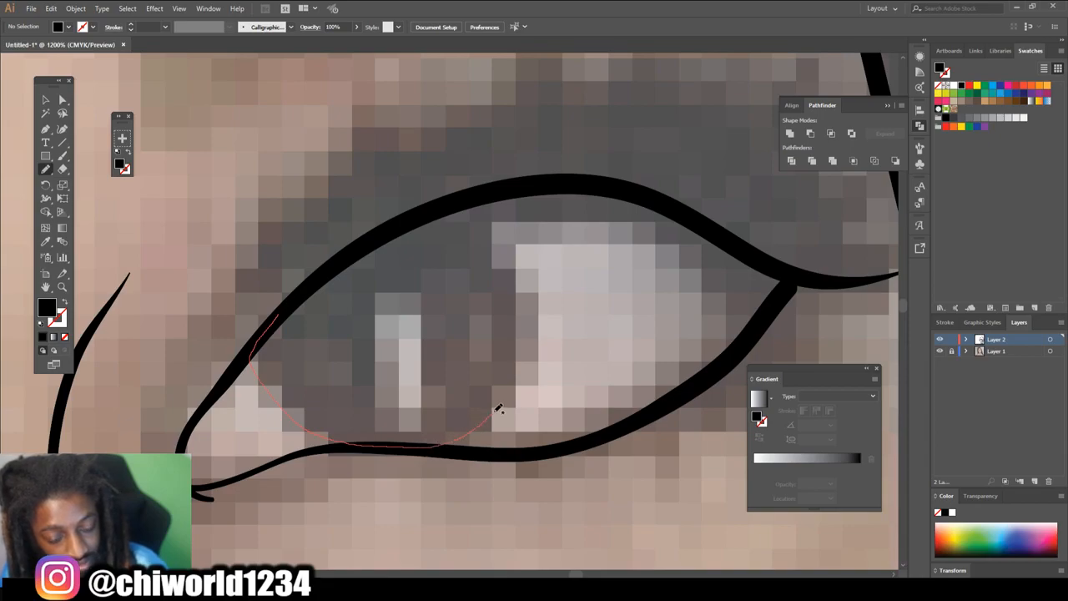
pyautogui.moveTo(475, 211)
pyautogui.mouseDown()
pyautogui.moveTo(393, 226)
pyautogui.moveTo(280, 312)
pyautogui.mouseUp()
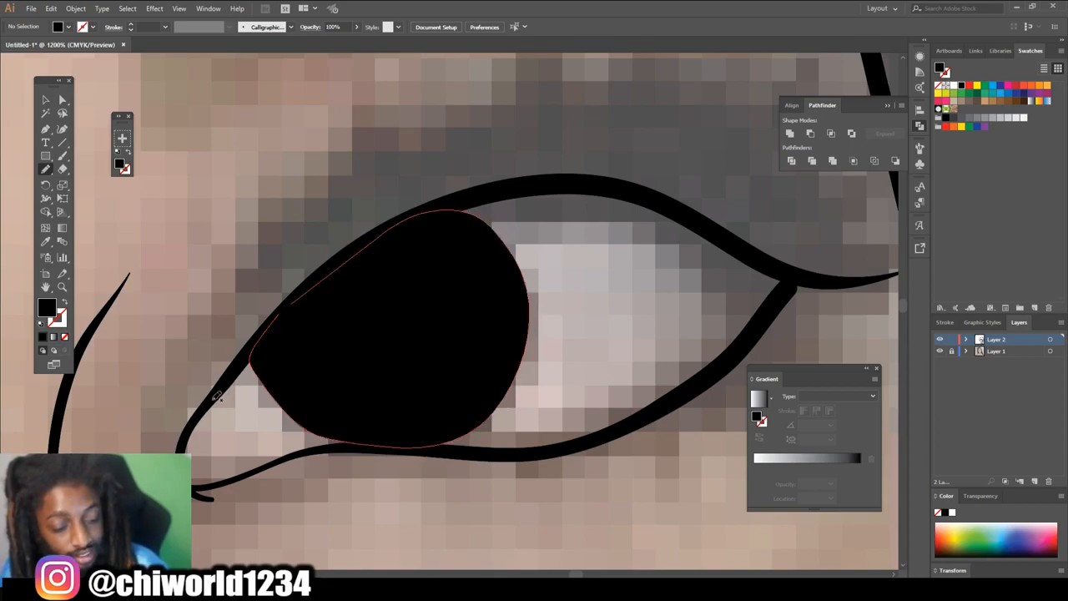
# - Thicken the right eye's upper lid line with a filled black shape along its inner edge, from the inner to the outer corner
pyautogui.moveTo(255, 361)
pyautogui.mouseDown()
pyautogui.moveTo(368, 277)
pyautogui.moveTo(471, 234)
pyautogui.moveTo(574, 216)
pyautogui.mouseUp()
pyautogui.moveTo(728, 271)
pyautogui.mouseDown()
pyautogui.moveTo(829, 288)
pyautogui.moveTo(864, 282)
pyautogui.moveTo(679, 215)
pyautogui.moveTo(526, 177)
pyautogui.moveTo(403, 217)
pyautogui.moveTo(306, 286)
pyautogui.moveTo(221, 363)
pyautogui.moveTo(199, 424)
pyautogui.mouseUp()
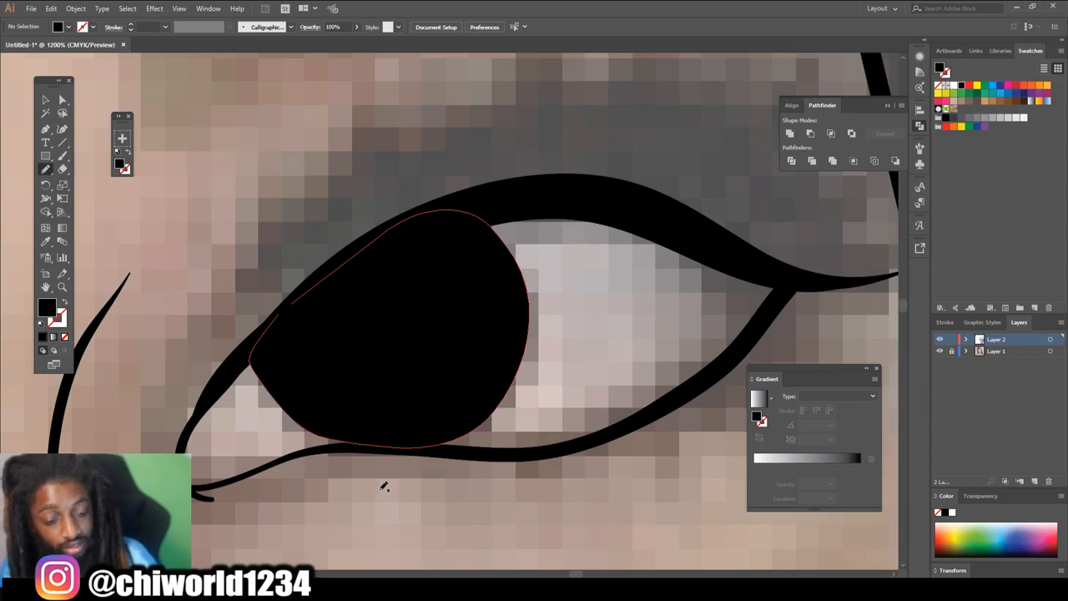
pyautogui.scroll(-6, 384, 487)
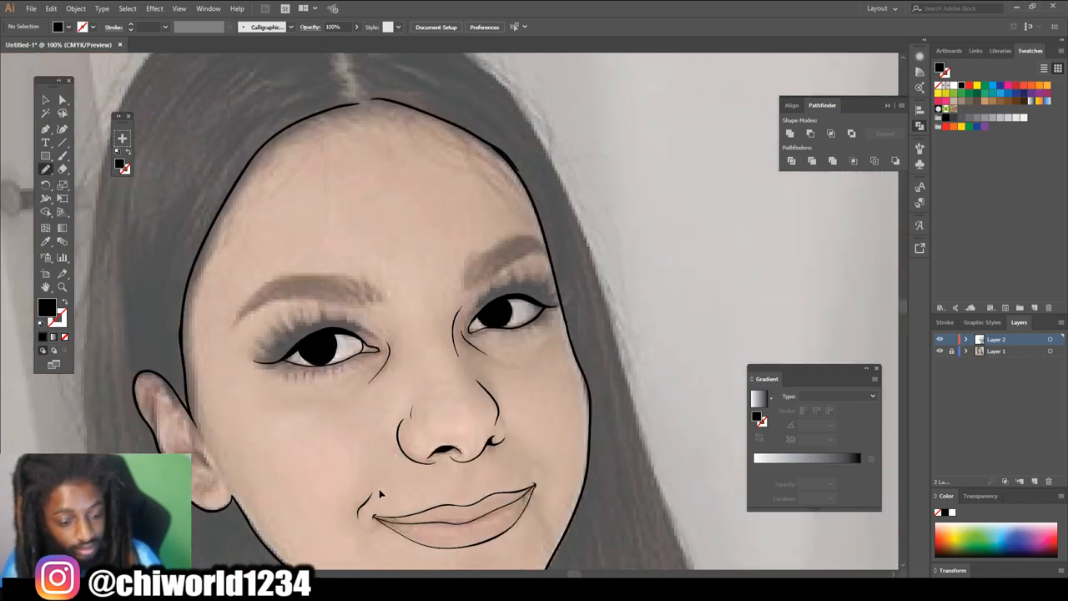
# - Hide the photo layer to check the line art on its own, and show the photo again
pyautogui.hotkey('ctrl', '-')
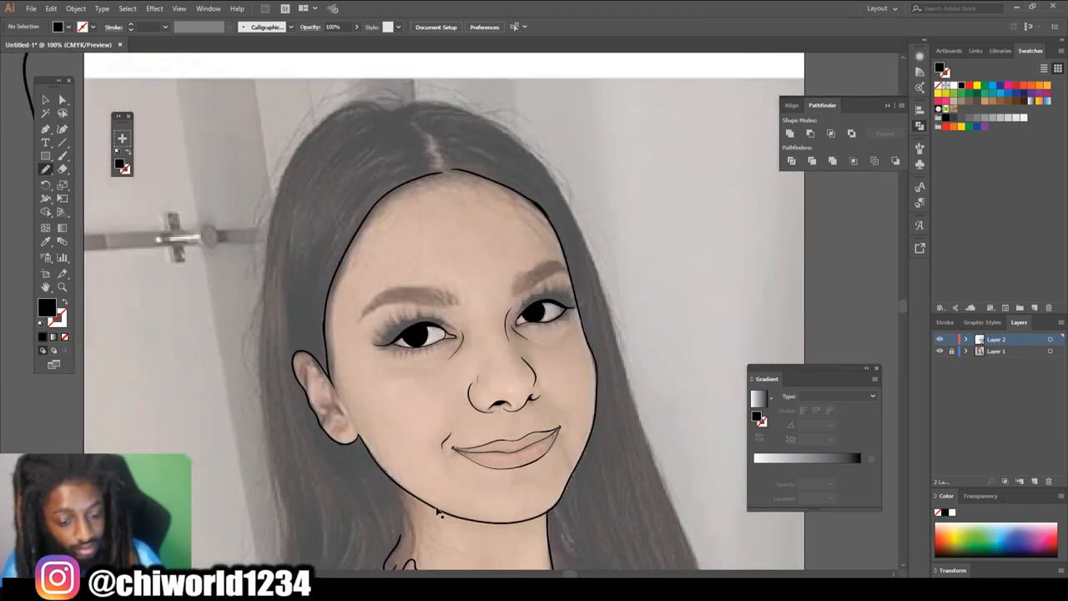
pyautogui.click(940, 351)
pyautogui.hotkey('ctrl', '-')
pyautogui.hotkey('ctrl', '+')
pyautogui.hotkey('ctrl', '+')
pyautogui.hotkey('ctrl', '+')
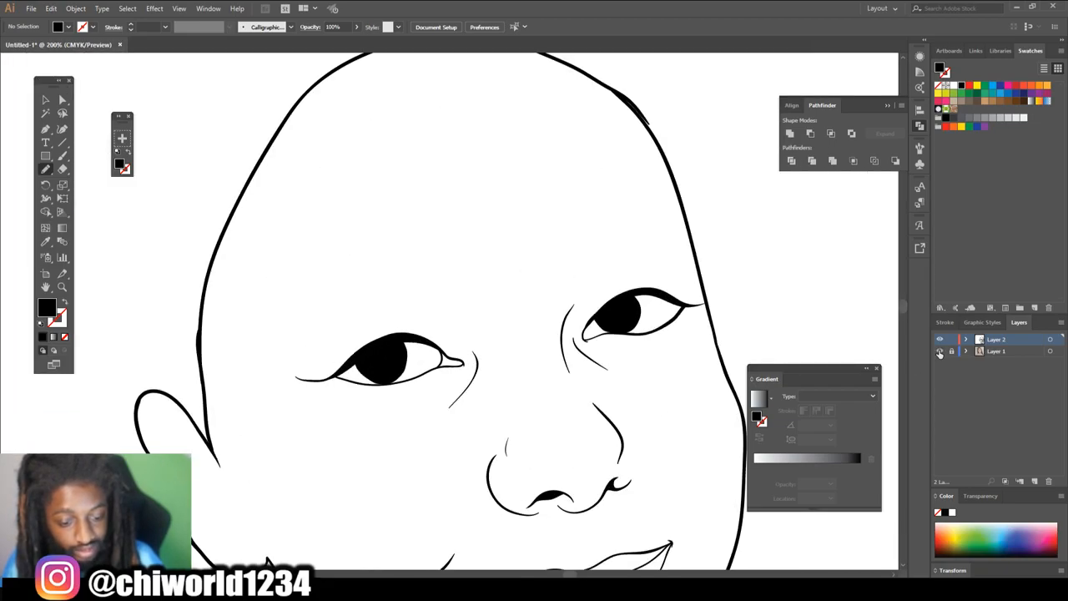
pyautogui.click(940, 352)
# - Draw the left eye's upper lashes as one closed black shape with pointed tips fanning out along the upper lid
pyautogui.hscroll(-3, 715, 409)
pyautogui.scroll(-2, 716, 409)
pyautogui.hotkey('ctrl', '+')
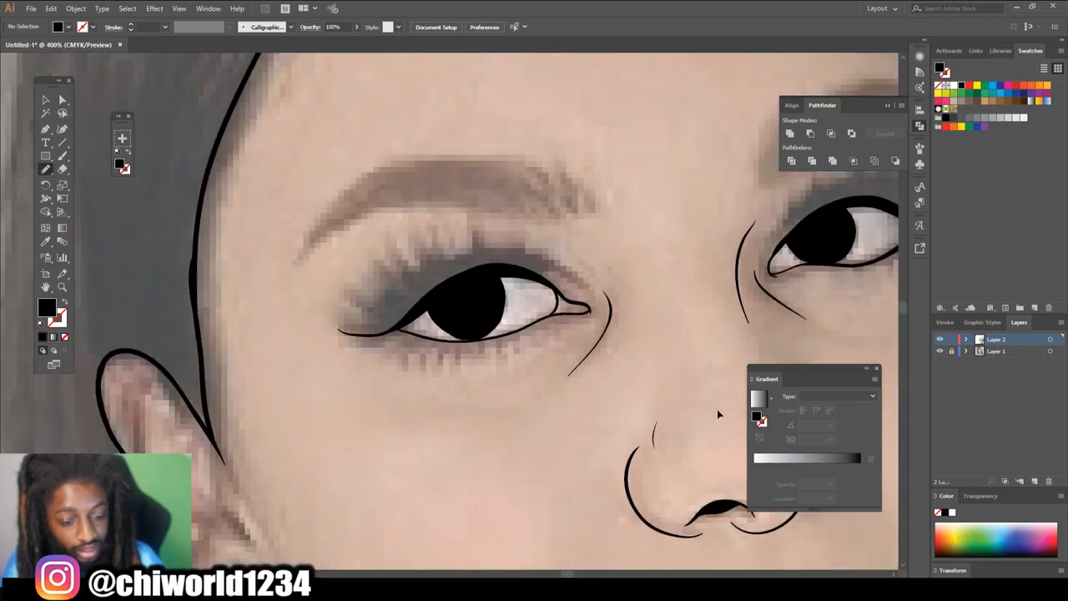
pyautogui.hotkey('ctrl', '+')
pyautogui.hotkey('ctrl', '+')
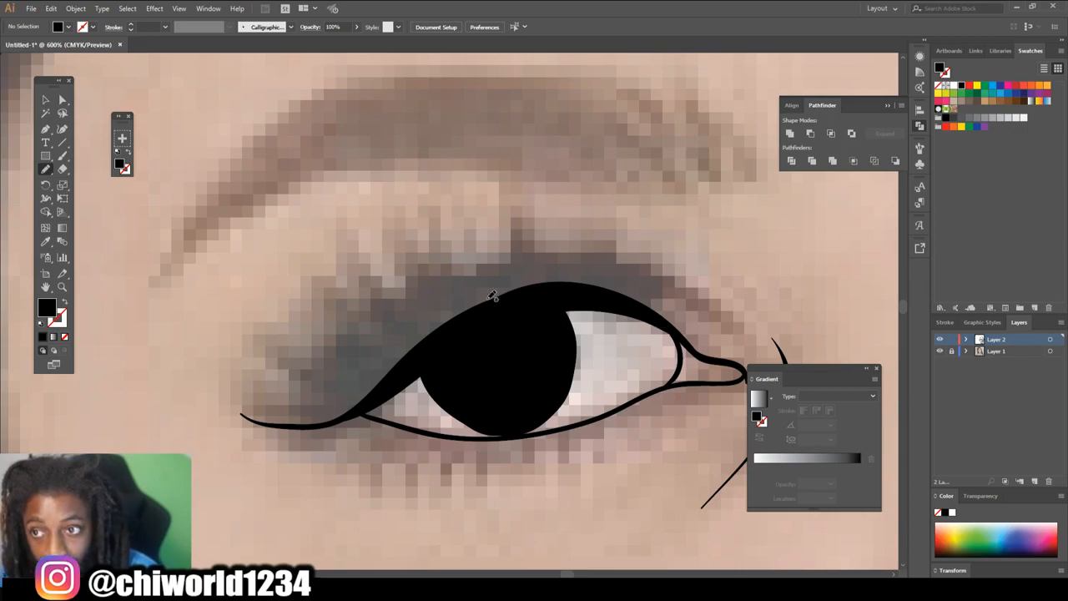
pyautogui.moveTo(381, 391)
pyautogui.mouseDown()
pyautogui.moveTo(296, 423)
pyautogui.moveTo(275, 417)
pyautogui.mouseUp()
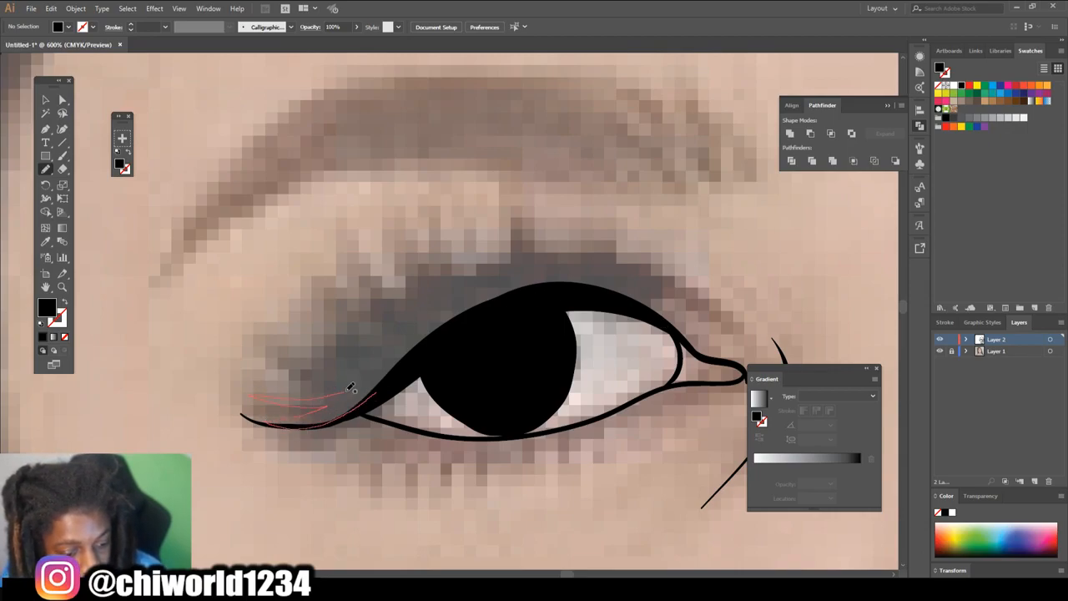
pyautogui.moveTo(367, 367); pyautogui.dragTo(328, 325)
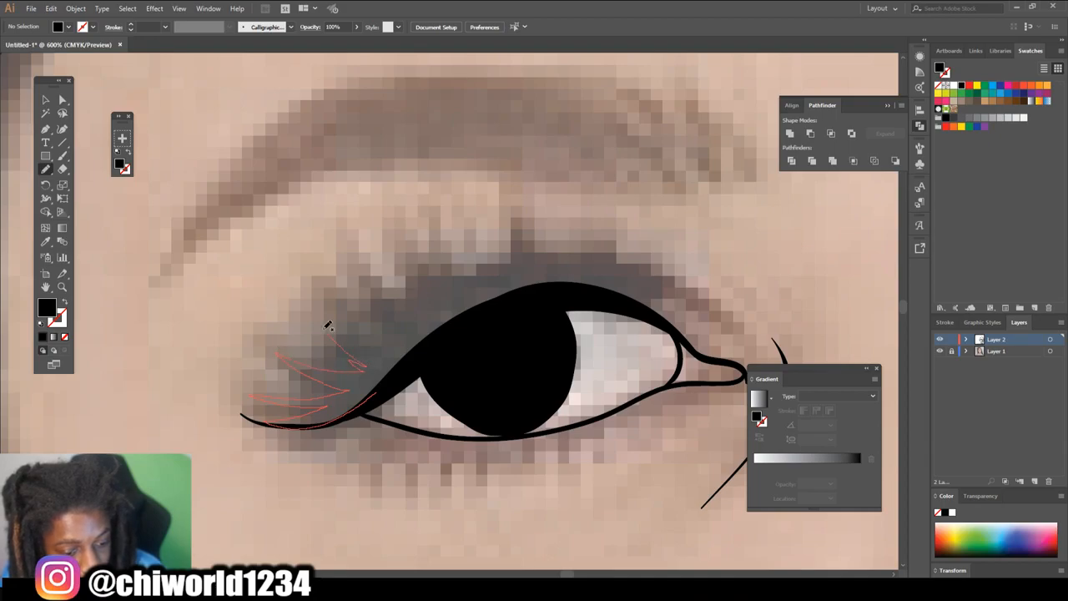
pyautogui.moveTo(397, 338); pyautogui.dragTo(362, 267)
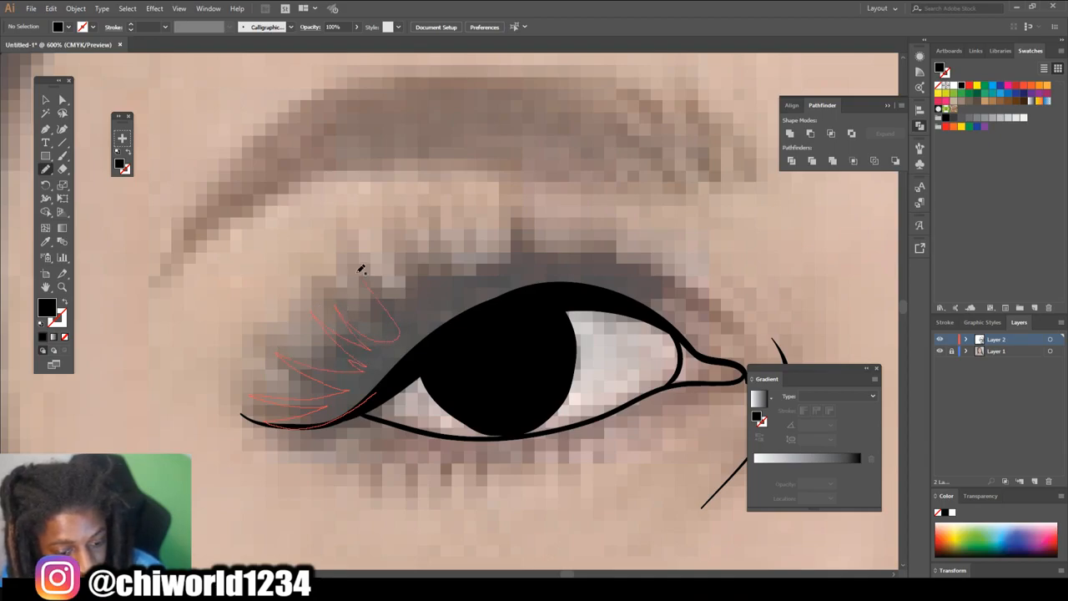
pyautogui.moveTo(432, 306); pyautogui.dragTo(443, 286)
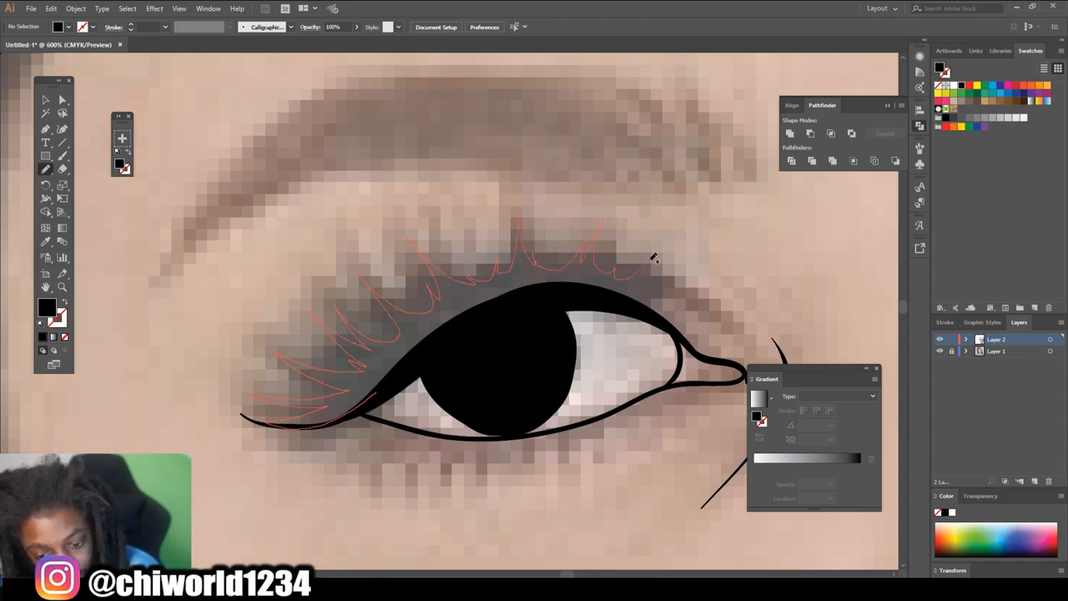
pyautogui.moveTo(663, 315)
pyautogui.mouseDown()
pyautogui.moveTo(553, 303)
pyautogui.moveTo(434, 350)
pyautogui.moveTo(383, 394)
pyautogui.mouseUp()
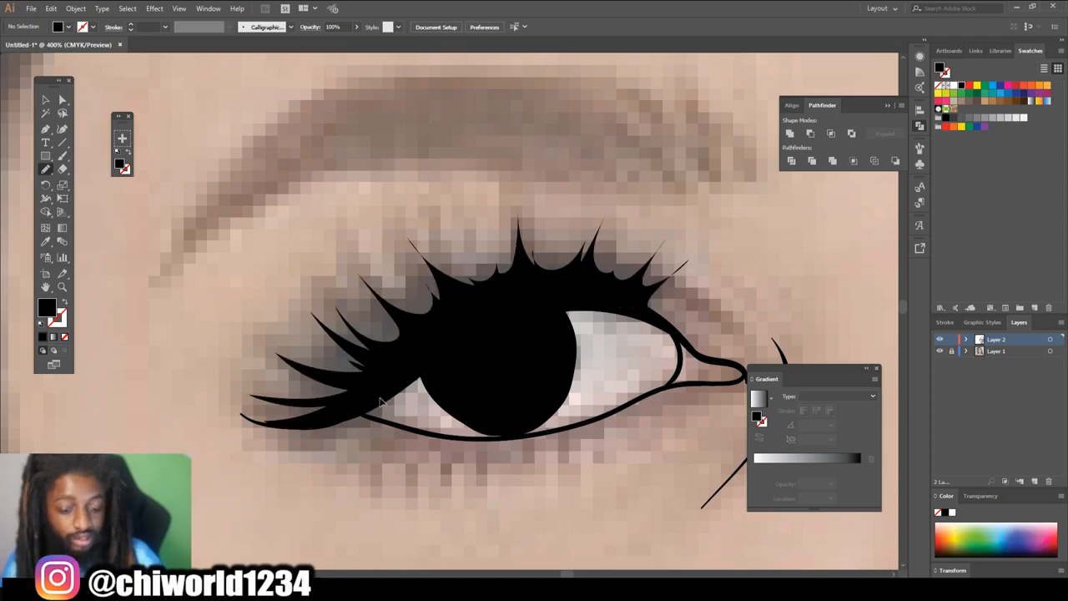
# - Draw the right eye's upper lashes as a closed black spiky shape from the outer corner to the inner corner
pyautogui.hotkey('ctrl', '-')
pyautogui.hotkey('ctrl', '-')
pyautogui.hotkey('ctrl', '-')
pyautogui.hotkey('ctrl', '-')
pyautogui.hscroll(3, 383, 402)
pyautogui.hotkey('ctrl', '+')
pyautogui.hotkey('ctrl', '+')
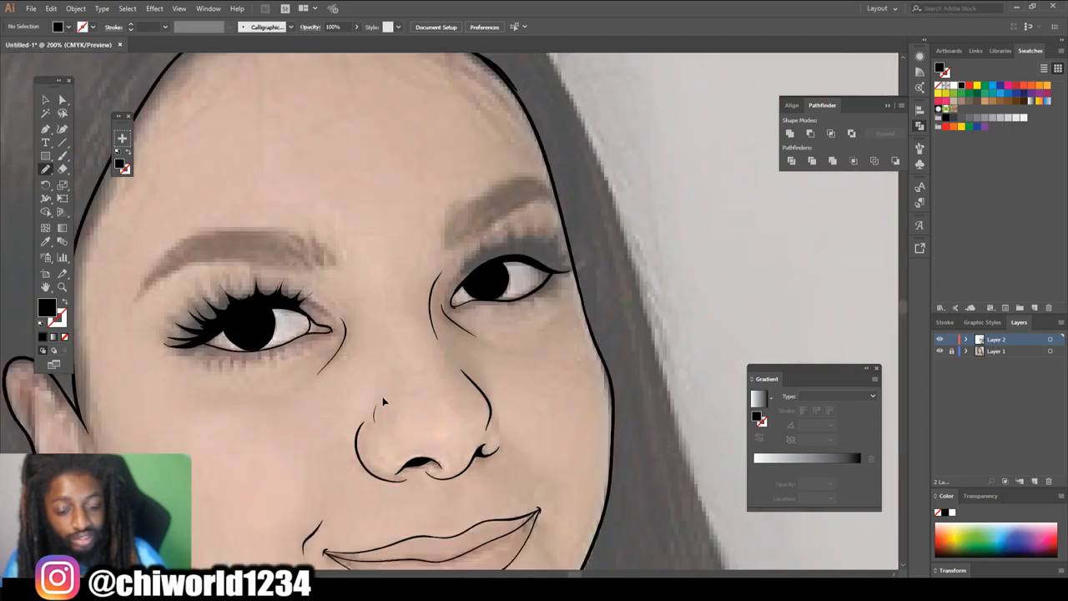
pyautogui.hotkey('ctrl', '+')
pyautogui.hotkey('ctrl', '+')
pyautogui.hotkey('ctrl', '+')
pyautogui.scroll(2, 382, 396)
pyautogui.moveTo(367, 338)
pyautogui.mouseDown()
pyautogui.moveTo(431, 282)
pyautogui.moveTo(484, 262)
pyautogui.moveTo(547, 272)
pyautogui.moveTo(649, 313)
pyautogui.moveTo(693, 302)
pyautogui.moveTo(647, 303)
pyautogui.moveTo(643, 280)
pyautogui.moveTo(616, 271)
pyautogui.mouseUp()
pyautogui.moveTo(621, 233)
pyautogui.mouseDown()
pyautogui.moveTo(593, 243)
pyautogui.moveTo(573, 231)
pyautogui.moveTo(563, 189)
pyautogui.mouseUp()
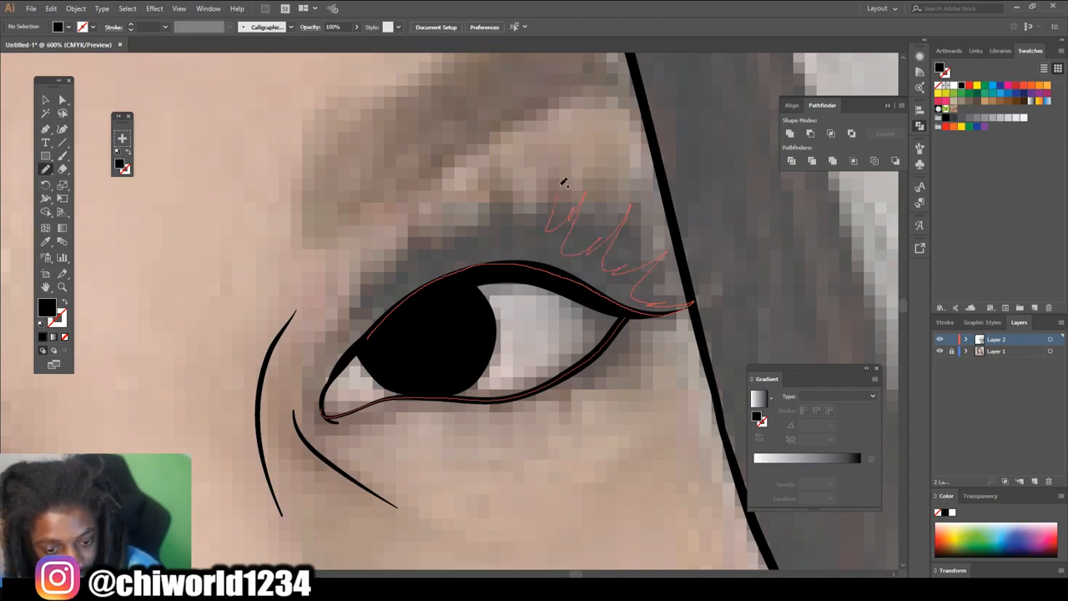
pyautogui.moveTo(518, 240); pyautogui.dragTo(504, 201)
pyautogui.moveTo(481, 238); pyautogui.dragTo(447, 240)
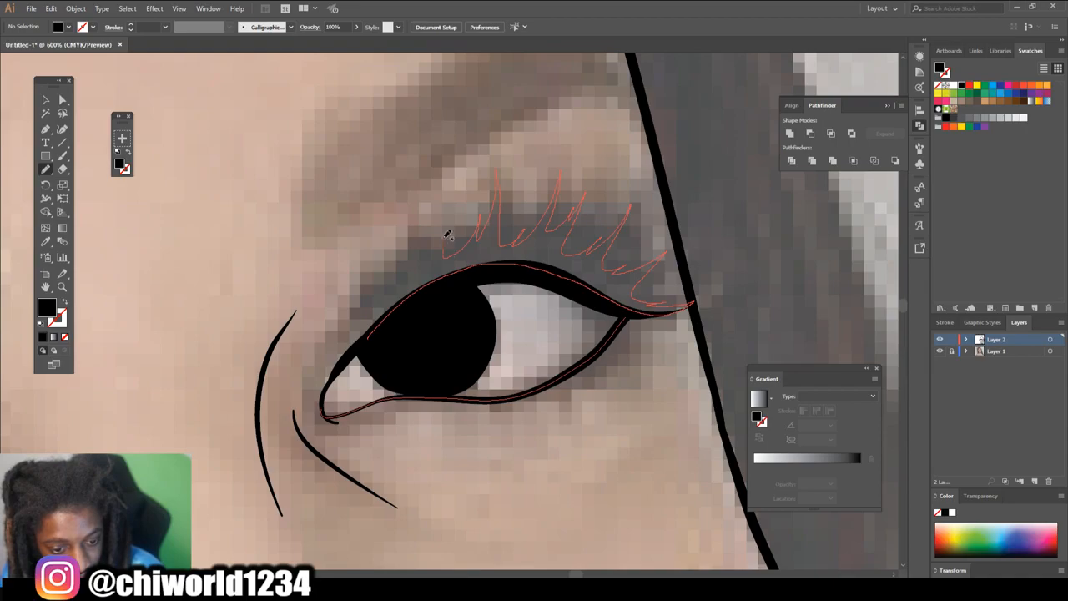
pyautogui.moveTo(415, 277)
pyautogui.mouseDown()
pyautogui.moveTo(402, 239)
pyautogui.moveTo(382, 302)
pyautogui.moveTo(381, 277)
pyautogui.moveTo(338, 364)
pyautogui.moveTo(394, 314)
pyautogui.mouseUp()
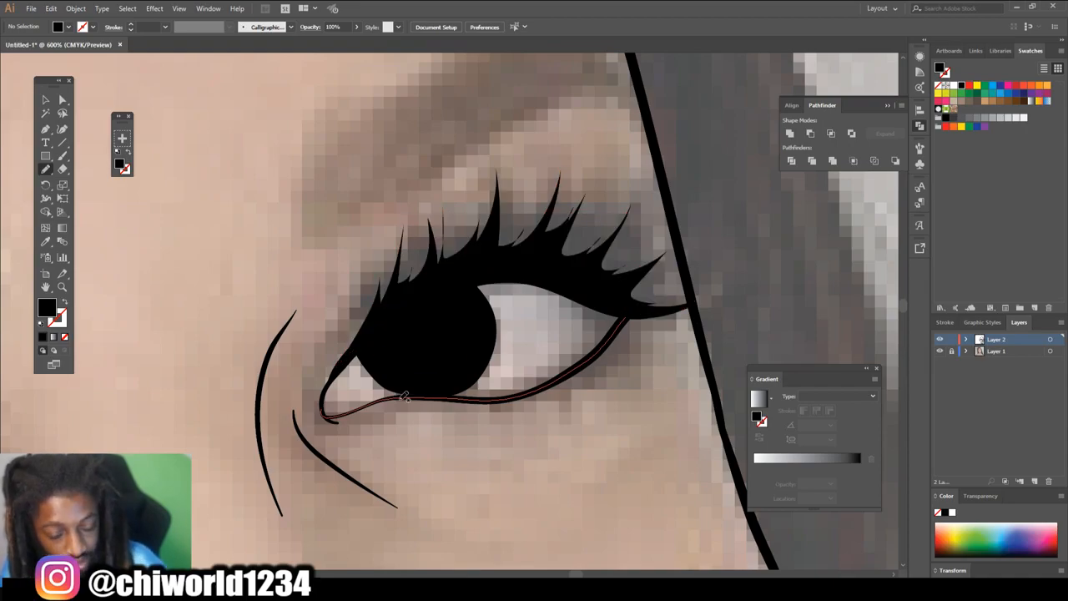
# - Examine the lashes on both eyes and the whole portrait down to the dripping neck
pyautogui.hotkey('ctrl', '-')
pyautogui.hotkey('ctrl', '-')
pyautogui.hotkey('ctrl', '-')
pyautogui.hotkey('ctrl', '-')
pyautogui.hscroll(-2, 443, 427)
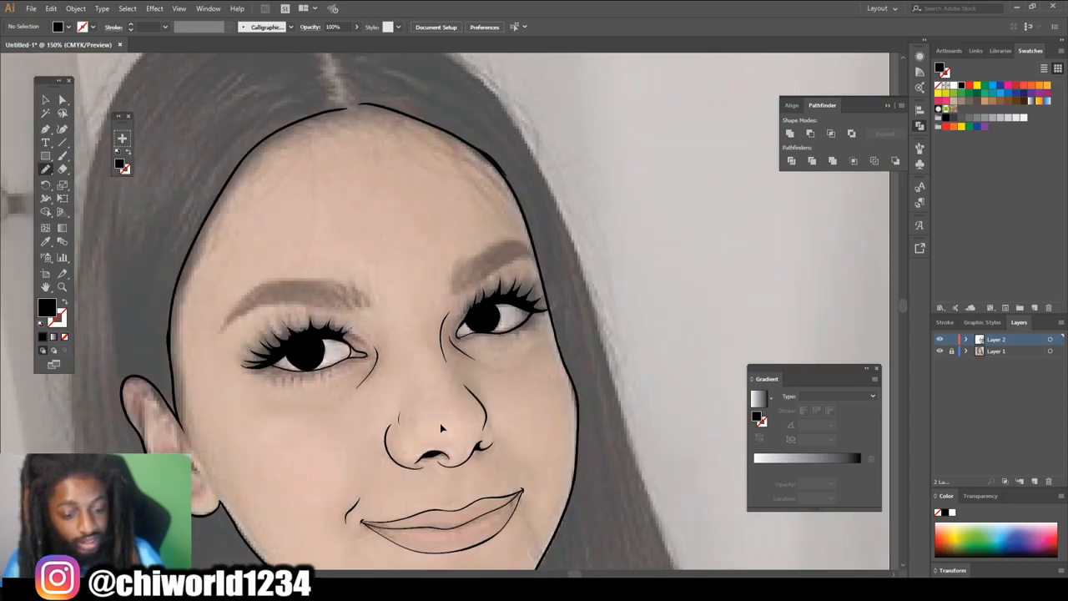
pyautogui.hotkey('ctrl', '-')
pyautogui.hscroll(-1, 441, 428)
pyautogui.scroll(-2, 443, 425)
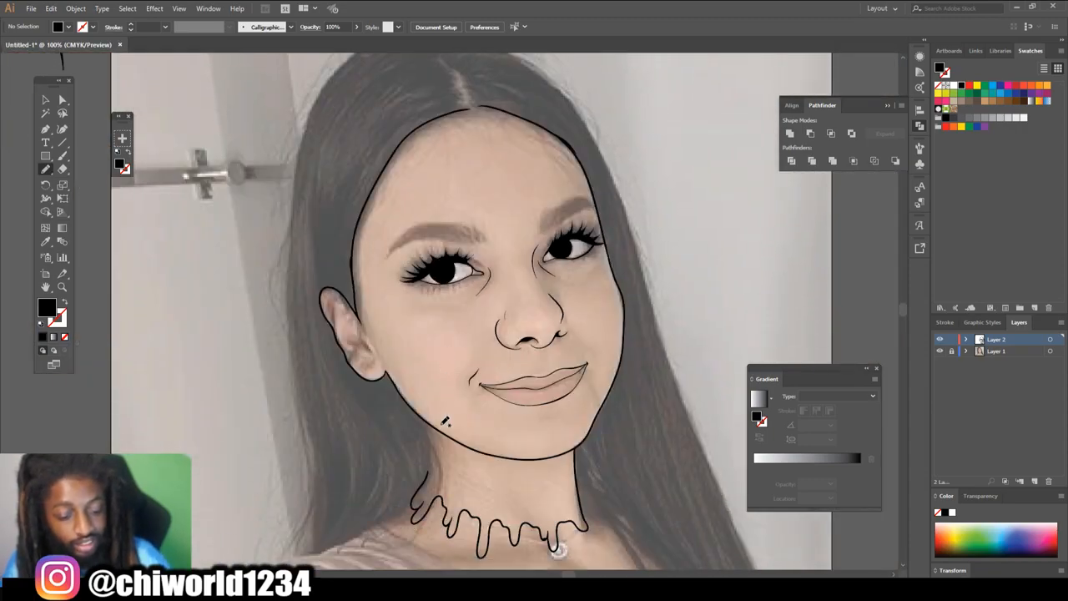
pyautogui.scroll(-1, 445, 422)
pyautogui.scroll(-1, 421, 347)
pyautogui.hotkey('ctrl', '-')
pyautogui.hscroll(-2, 439, 403)
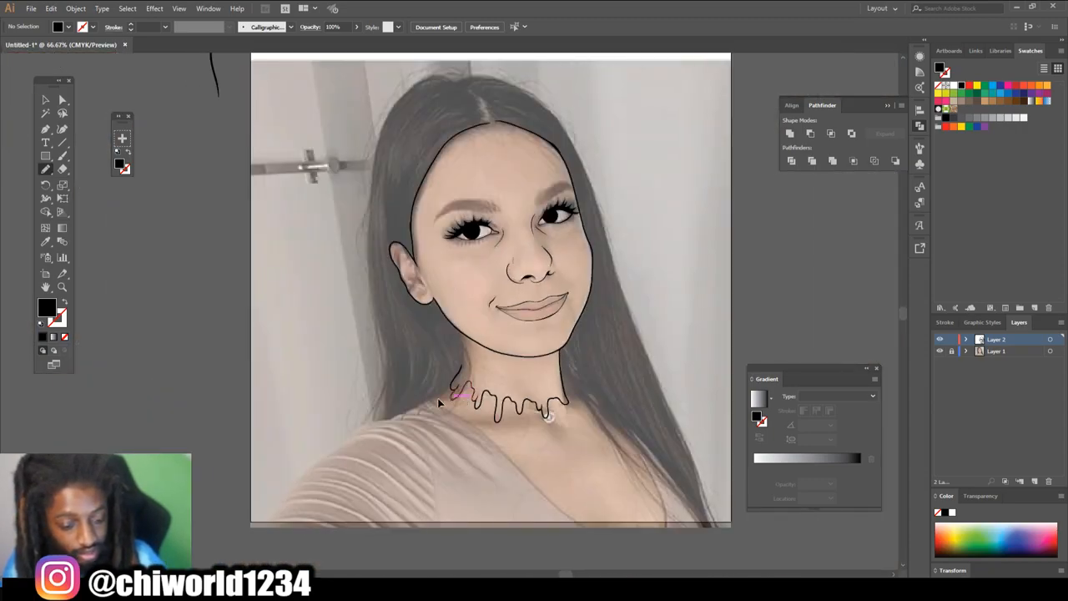
# - Draw three separate closed black shapes inside the hair between the left shoulder and the jaw
pyautogui.hotkey('ctrl', '+')
pyautogui.hotkey('ctrl', '+')
pyautogui.hotkey('ctrl', '+')
pyautogui.scroll(-3, 442, 395)
pyautogui.scroll(-1, 442, 395)
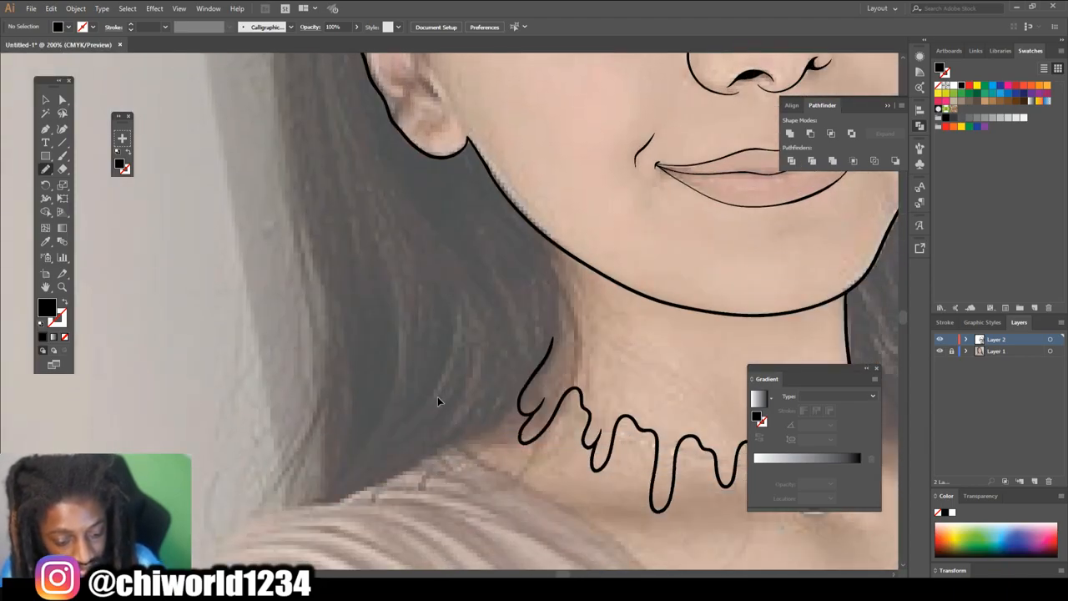
pyautogui.hotkey('ctrl', '+')
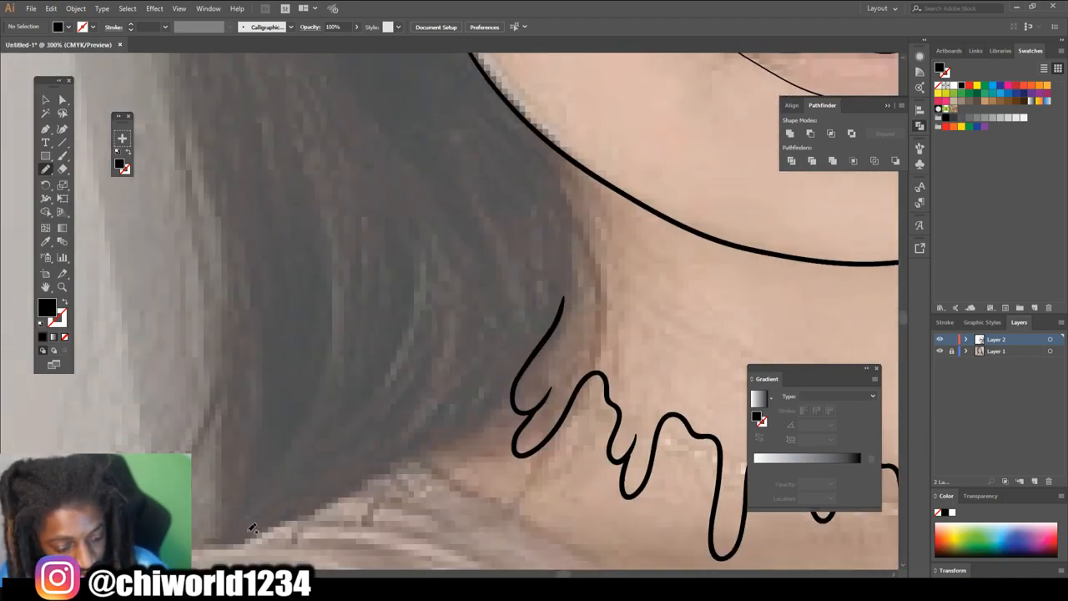
pyautogui.moveTo(383, 444)
pyautogui.mouseDown()
pyautogui.moveTo(459, 337)
pyautogui.moveTo(359, 291)
pyautogui.mouseUp()
pyautogui.moveTo(299, 333)
pyautogui.mouseDown()
pyautogui.moveTo(358, 167)
pyautogui.moveTo(299, 252)
pyautogui.mouseUp()
pyautogui.moveTo(442, 247)
pyautogui.mouseDown()
pyautogui.moveTo(475, 237)
pyautogui.moveTo(493, 185)
pyautogui.moveTo(443, 114)
pyautogui.moveTo(408, 111)
pyautogui.moveTo(391, 149)
pyautogui.moveTo(394, 217)
pyautogui.moveTo(441, 225)
pyautogui.mouseUp()
# - Fill the lower left hair with one large black shape running from the shoulder along the neck to the jawline
pyautogui.scroll(-2, 278, 499)
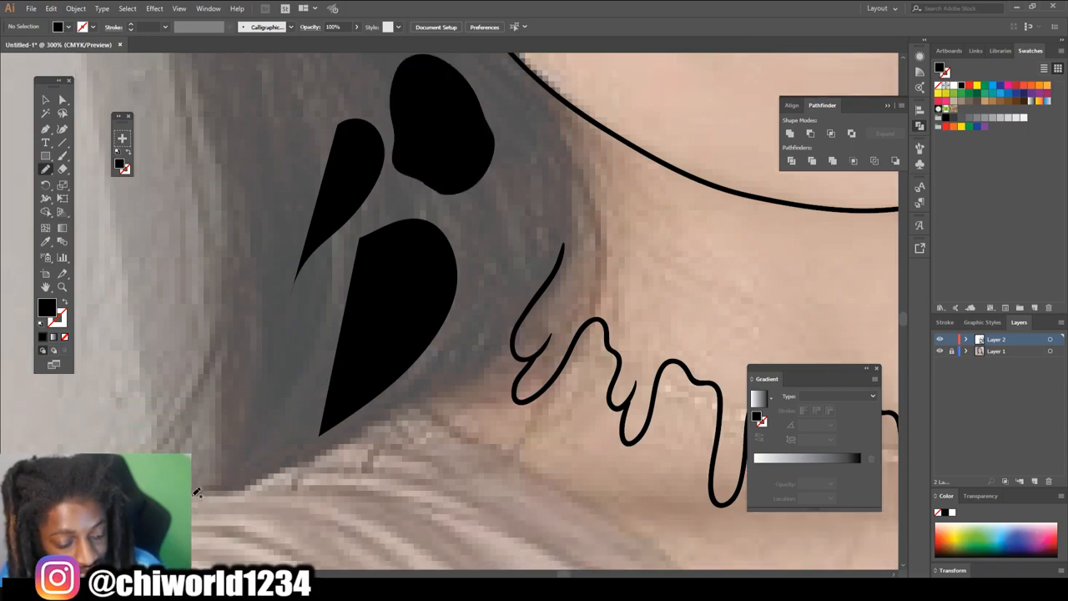
pyautogui.moveTo(398, 413)
pyautogui.mouseDown()
pyautogui.moveTo(483, 366)
pyautogui.moveTo(525, 321)
pyautogui.moveTo(558, 276)
pyautogui.moveTo(579, 207)
pyautogui.mouseUp()
pyautogui.moveTo(569, 121)
pyautogui.mouseDown()
pyautogui.moveTo(541, 83)
pyautogui.moveTo(499, 87)
pyautogui.moveTo(337, 130)
pyautogui.moveTo(264, 188)
pyautogui.moveTo(247, 256)
pyautogui.moveTo(235, 230)
pyautogui.mouseUp()
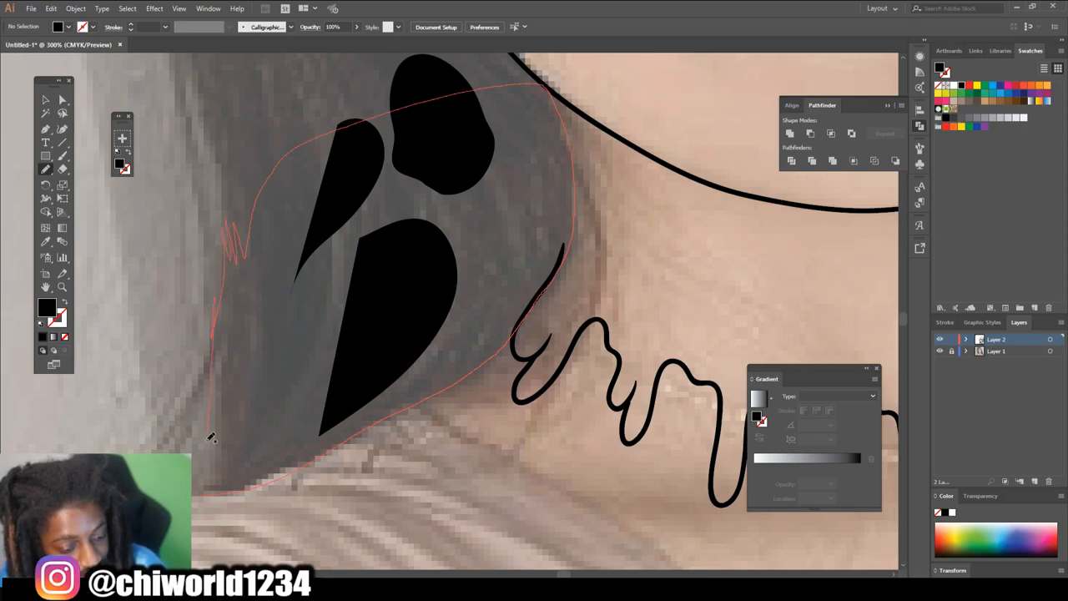
pyautogui.moveTo(201, 492); pyautogui.dragTo(197, 495)
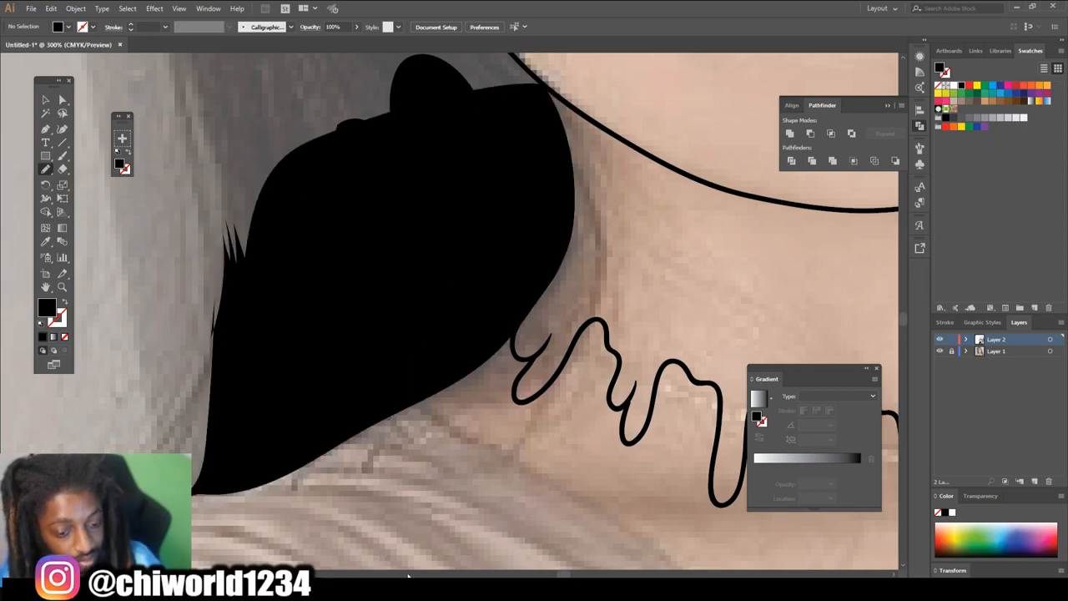
# - Extend the black hair upward with a closed shape from the lower left section to the earlobe and jawline
pyautogui.scroll(-2, 425, 573)
pyautogui.hscroll(-2, 423, 564)
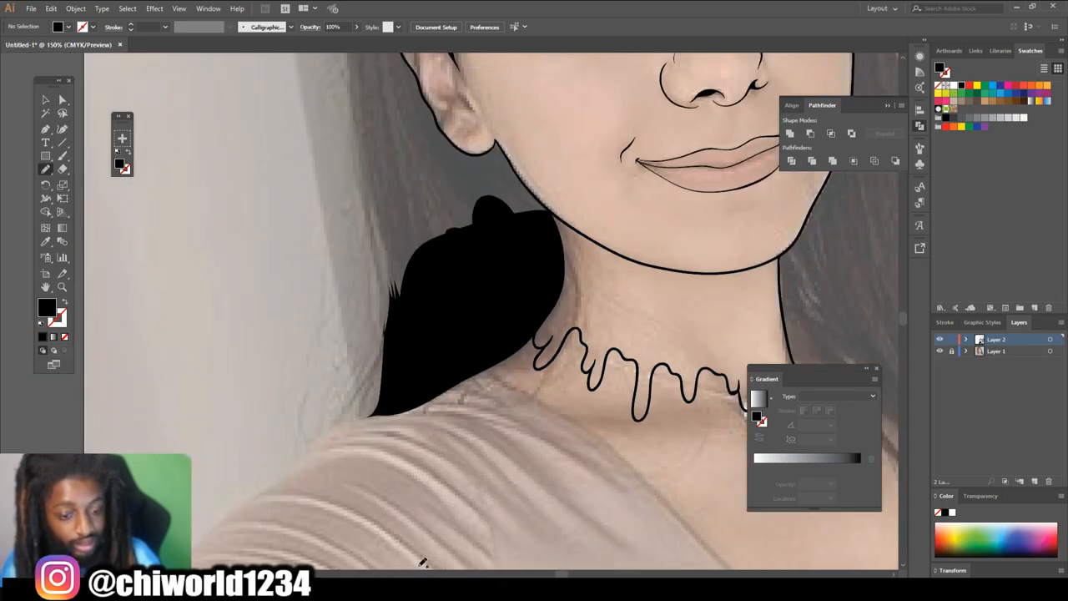
pyautogui.scroll(2, 418, 568)
pyautogui.scroll(2, 421, 563)
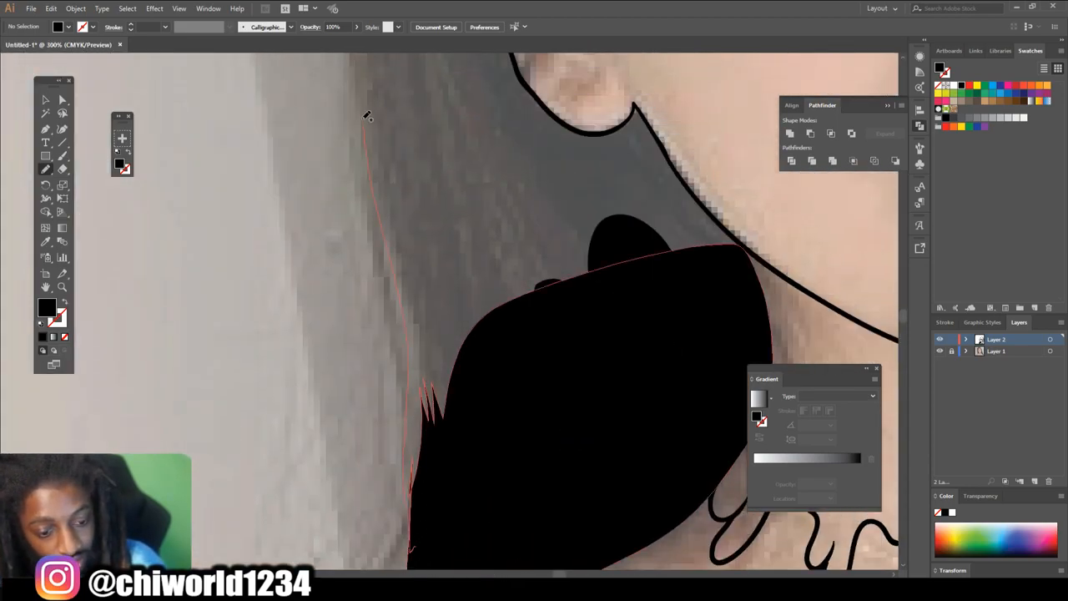
pyautogui.moveTo(386, 104)
pyautogui.mouseDown()
pyautogui.moveTo(539, 110)
pyautogui.moveTo(579, 130)
pyautogui.moveTo(623, 125)
pyautogui.mouseUp()
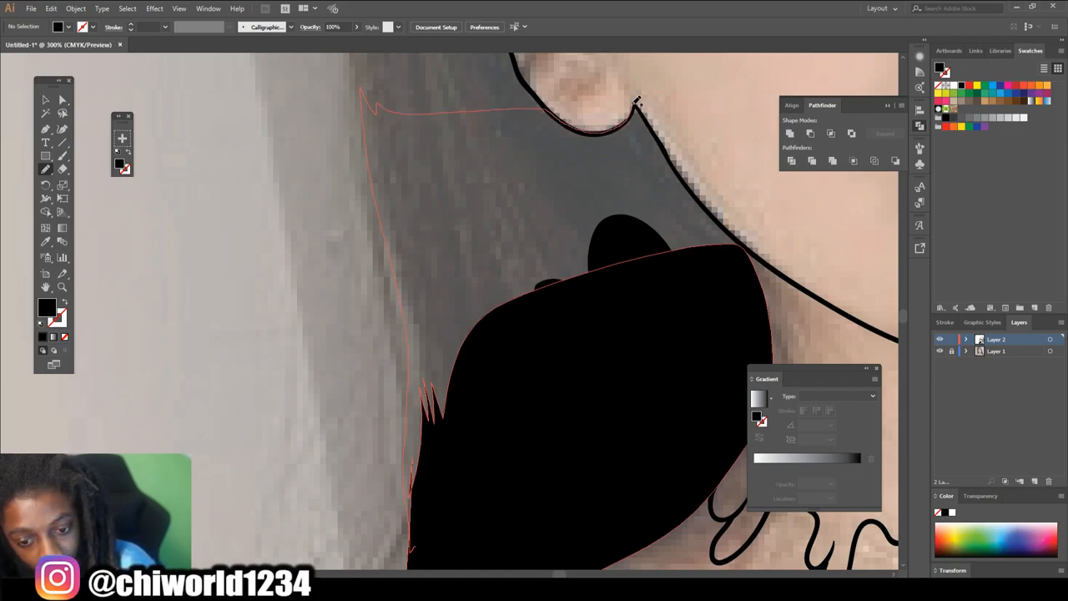
pyautogui.moveTo(696, 190)
pyautogui.mouseDown()
pyautogui.moveTo(745, 247)
pyautogui.moveTo(459, 530)
pyautogui.mouseUp()
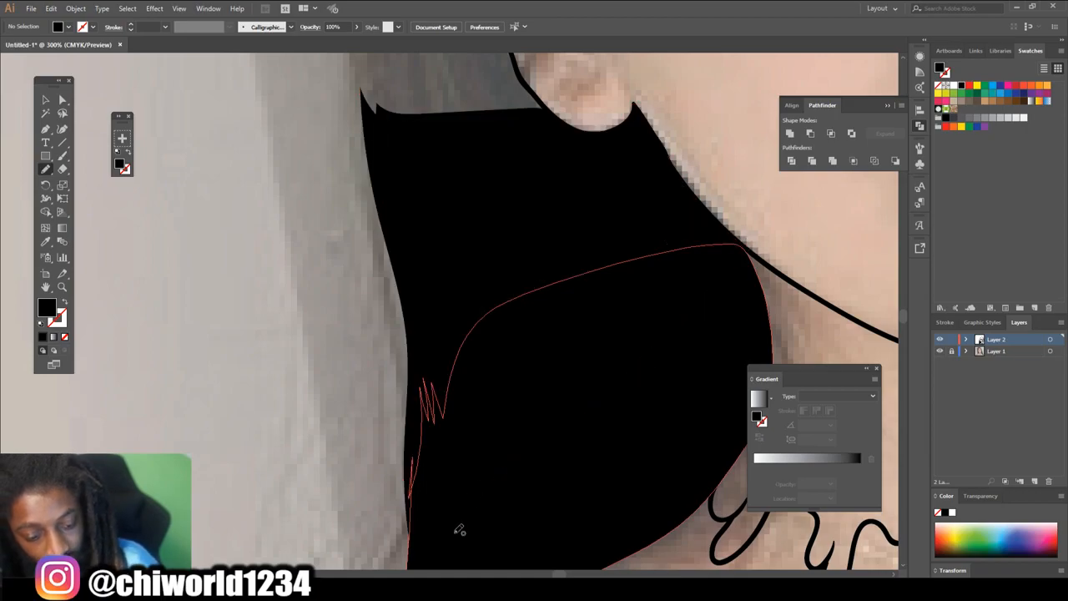
# - Fill the hair around the left ear with a black shape reaching up to the temple
pyautogui.scroll(-5, 474, 535)
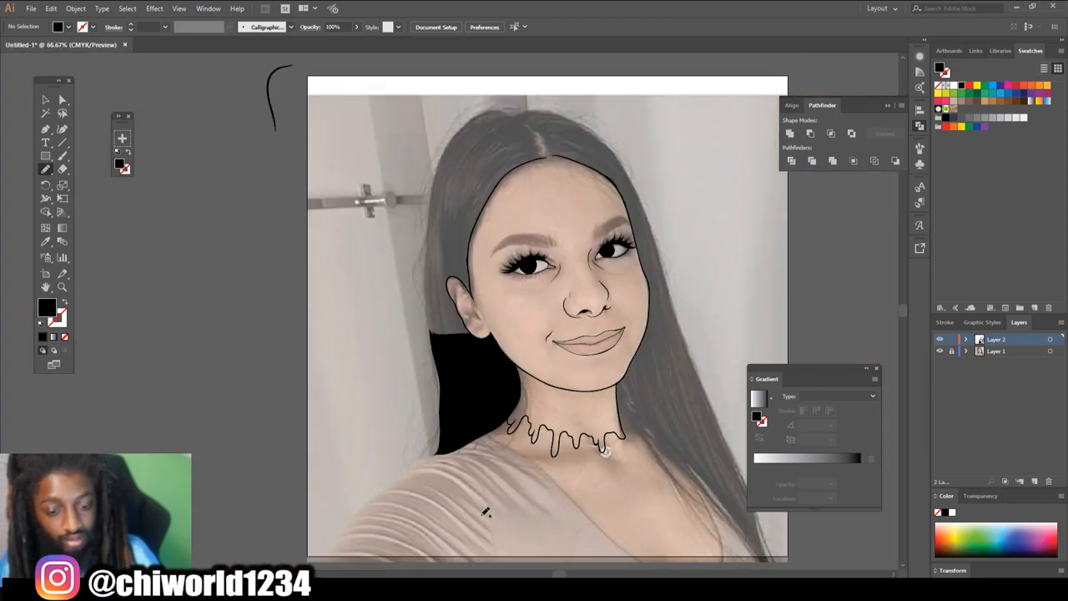
pyautogui.scroll(3, 481, 510)
pyautogui.scroll(1, 480, 517)
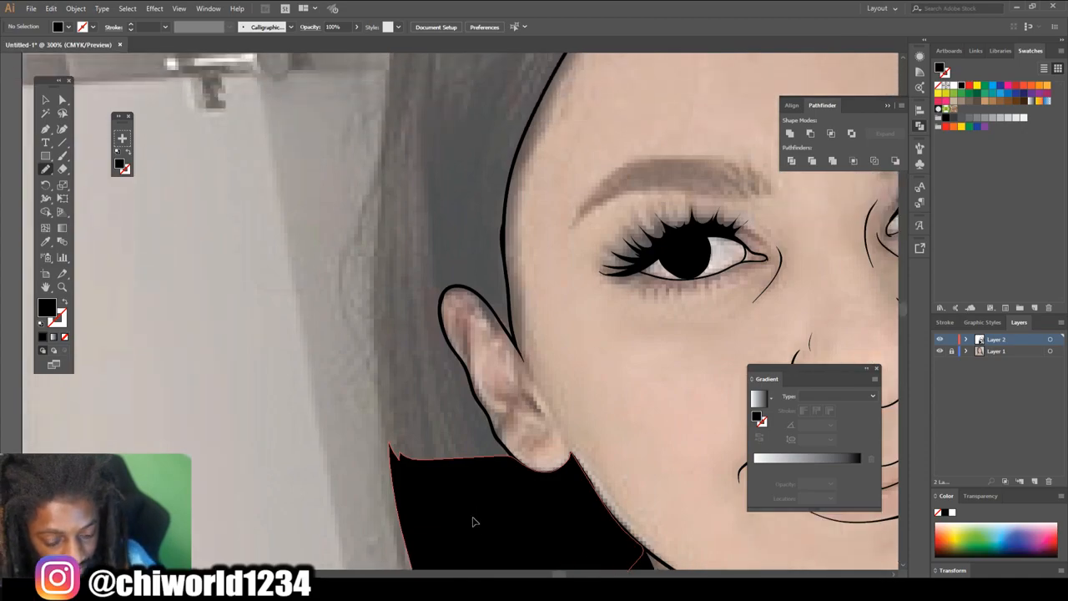
pyautogui.scroll(1, 472, 521)
pyautogui.moveTo(564, 526)
pyautogui.mouseDown()
pyautogui.moveTo(444, 302)
pyautogui.moveTo(477, 232)
pyautogui.moveTo(555, 330)
pyautogui.moveTo(534, 95)
pyautogui.moveTo(337, 99)
pyautogui.moveTo(491, 544)
pyautogui.moveTo(534, 539)
pyautogui.mouseUp()
pyautogui.scroll(-2, 536, 517)
# - Fill the left hair above the forehead black, following the hairline up to a jagged edge at the parting
pyautogui.scroll(2, 537, 417)
pyautogui.moveTo(492, 465); pyautogui.dragTo(560, 305)
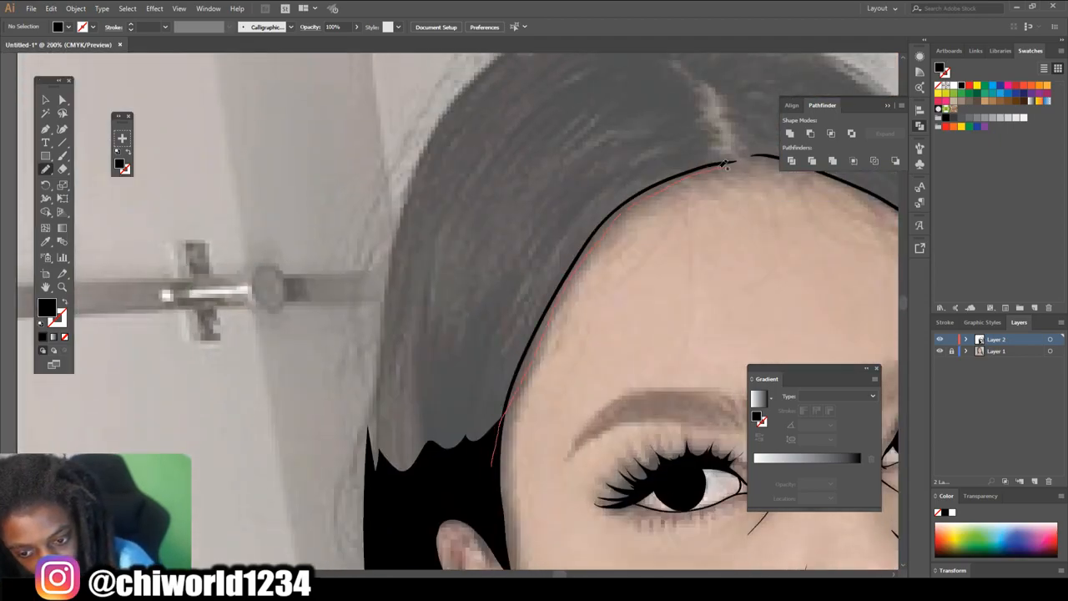
pyautogui.moveTo(719, 140)
pyautogui.mouseDown()
pyautogui.moveTo(686, 108)
pyautogui.moveTo(680, 83)
pyautogui.moveTo(389, 368)
pyautogui.moveTo(377, 472)
pyautogui.mouseUp()
# - Fill the remaining outer strip of the left hair black, from beside the temple up to the crown
pyautogui.scroll(2, 372, 517)
pyautogui.hscroll(-3, 392, 514)
pyautogui.scroll(-2, 409, 496)
pyautogui.scroll(1, 359, 534)
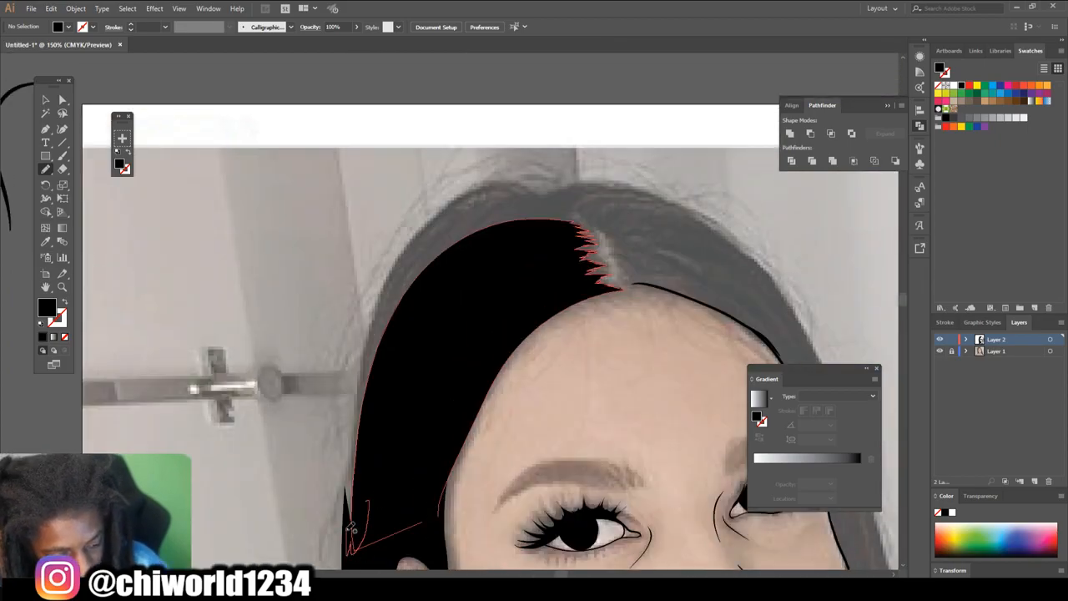
pyautogui.moveTo(574, 216); pyautogui.dragTo(543, 232)
# - Fill the hair right of the neck and face with black shapes, from jagged lower ends up to the temple
pyautogui.scroll(-3, 534, 334)
pyautogui.scroll(4, 552, 553)
pyautogui.scroll(-1, 546, 544)
pyautogui.moveTo(426, 521)
pyautogui.mouseDown()
pyautogui.moveTo(317, 423)
pyautogui.moveTo(304, 381)
pyautogui.moveTo(328, 418)
pyautogui.moveTo(300, 335)
pyautogui.moveTo(300, 307)
pyautogui.moveTo(333, 269)
pyautogui.moveTo(394, 119)
pyautogui.moveTo(438, 92)
pyautogui.mouseUp()
pyautogui.moveTo(542, 324)
pyautogui.mouseDown()
pyautogui.moveTo(494, 513)
pyautogui.moveTo(439, 547)
pyautogui.mouseUp()
pyautogui.scroll(-3, 704, 517)
pyautogui.scroll(3, 615, 486)
pyautogui.moveTo(437, 506)
pyautogui.mouseDown()
pyautogui.moveTo(424, 349)
pyautogui.moveTo(385, 215)
pyautogui.moveTo(310, 68)
pyautogui.moveTo(442, 198)
pyautogui.moveTo(479, 539)
pyautogui.moveTo(439, 507)
pyautogui.mouseUp()
pyautogui.hotkey('ctrl', '-')
pyautogui.hotkey('ctrl', '-')
pyautogui.hotkey('ctrl', '+')
pyautogui.hotkey('ctrl', '+')
pyautogui.hotkey('ctrl', '+')
pyautogui.hscroll(-3, 515, 554)
pyautogui.moveTo(614, 367)
pyautogui.mouseDown()
pyautogui.moveTo(606, 404)
pyautogui.moveTo(619, 371)
pyautogui.mouseUp()
# - Fill the upper right hair black from the crown to the temple, leaving a jagged gap for the parting
pyautogui.hotkey('ctrl', '-')
pyautogui.scroll(5, 627, 417)
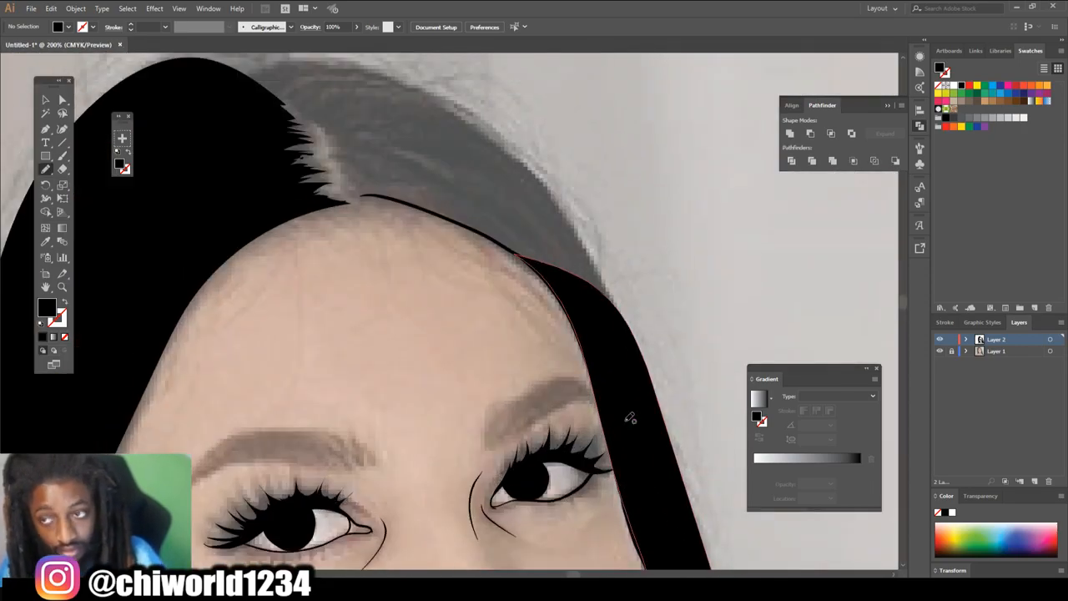
pyautogui.hotkey('ctrl', '+')
pyautogui.scroll(3, 500, 334)
pyautogui.moveTo(361, 290)
pyautogui.mouseDown()
pyautogui.moveTo(314, 200)
pyautogui.moveTo(181, 167)
pyautogui.moveTo(556, 279)
pyautogui.moveTo(699, 563)
pyautogui.mouseUp()
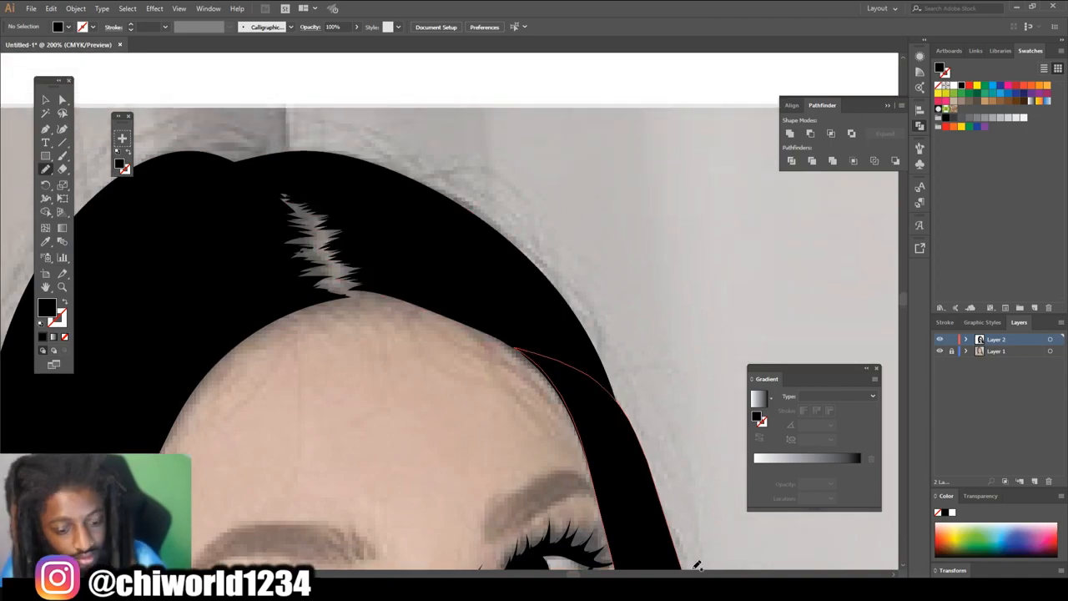
# - Toggle the photo layer off and on to check the filled hair across the whole portrait
pyautogui.hotkey('ctrl', '-')
pyautogui.hotkey('ctrl', '-')
pyautogui.hotkey('ctrl', '-')
pyautogui.hotkey('ctrl', '-')
pyautogui.scroll(-2, 687, 534)
pyautogui.hotkey('ctrl', '-')
pyautogui.click(939, 351)
pyautogui.hotkey('ctrl', '+')
pyautogui.click(939, 351)
# - Extend the right hair with a black shape from its jagged ends down to the tip near the photo's lower edge
pyautogui.hotkey('ctrl', '+')
pyautogui.hotkey('ctrl', '+')
pyautogui.scroll(-3, 683, 295)
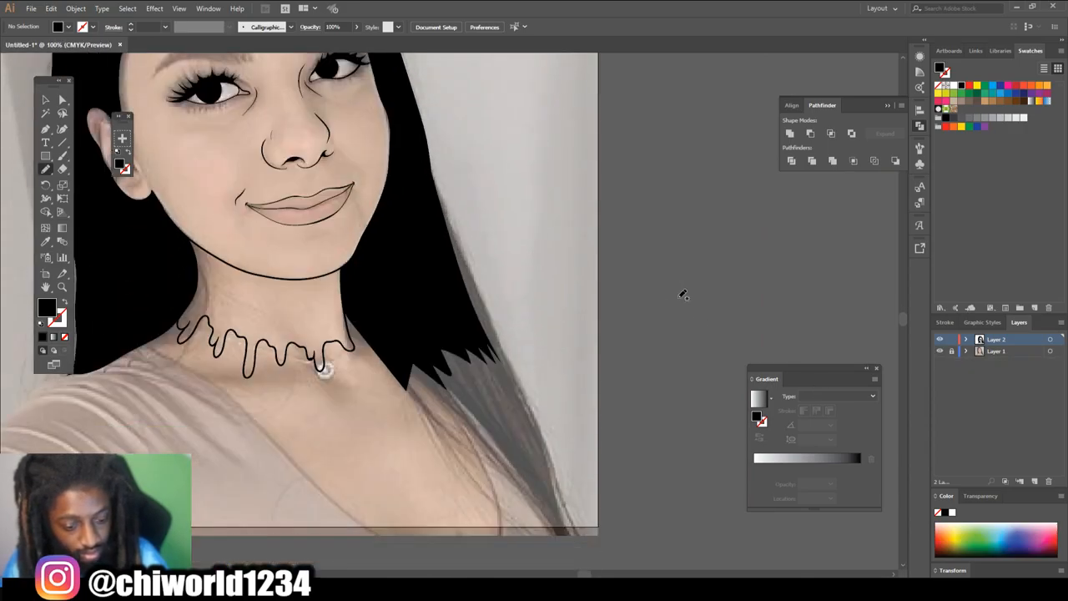
pyautogui.hotkey('ctrl', '+')
pyautogui.moveTo(464, 57)
pyautogui.mouseDown()
pyautogui.moveTo(609, 389)
pyautogui.moveTo(549, 537)
pyautogui.moveTo(458, 513)
pyautogui.moveTo(351, 274)
pyautogui.moveTo(476, 393)
pyautogui.moveTo(565, 389)
pyautogui.moveTo(636, 514)
pyautogui.mouseUp()
# - Fit the artboard in view and compare the completed black hair with and without the photo layer
pyautogui.hotkey('ctrl', '-')
pyautogui.hotkey('ctrl', '-')
pyautogui.hotkey('ctrl', '+')
pyautogui.hotkey('ctrl', '-')
pyautogui.hotkey('ctrl', '-')
pyautogui.hotkey('ctrl', '-')
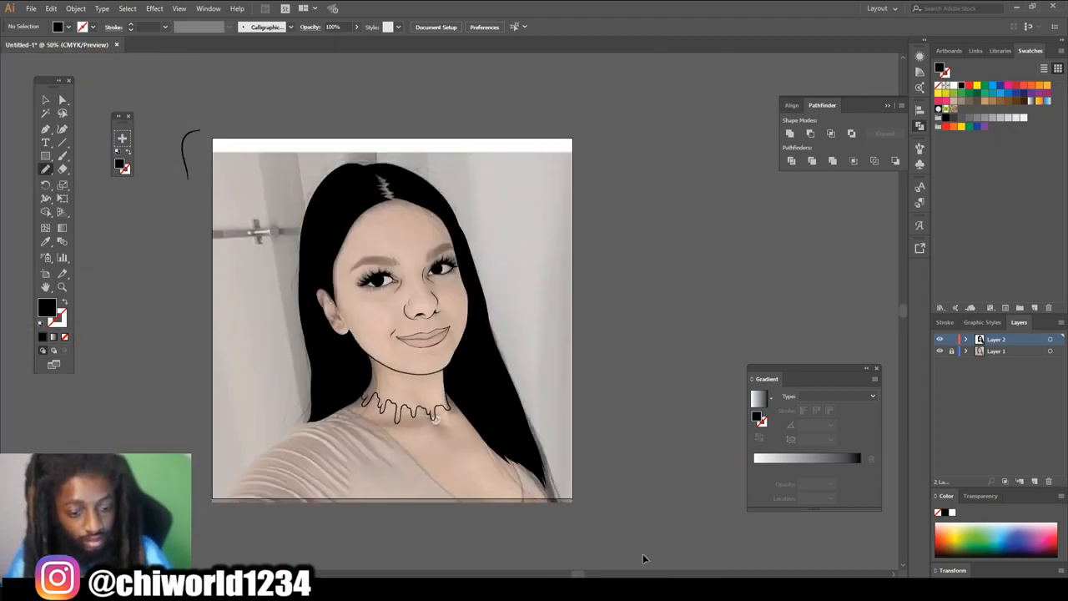
pyautogui.hotkey('ctrl', '0')
pyautogui.click(940, 351)
pyautogui.click(940, 351)
# - Draw the left eyebrow as a closed black arched shape, tapering to a point at its outer end
pyautogui.hotkey('ctrl', '+')
pyautogui.hotkey('ctrl', '+')
pyautogui.hotkey('ctrl', '+')
pyautogui.hotkey('ctrl', '+')
pyautogui.hotkey('ctrl', '+')
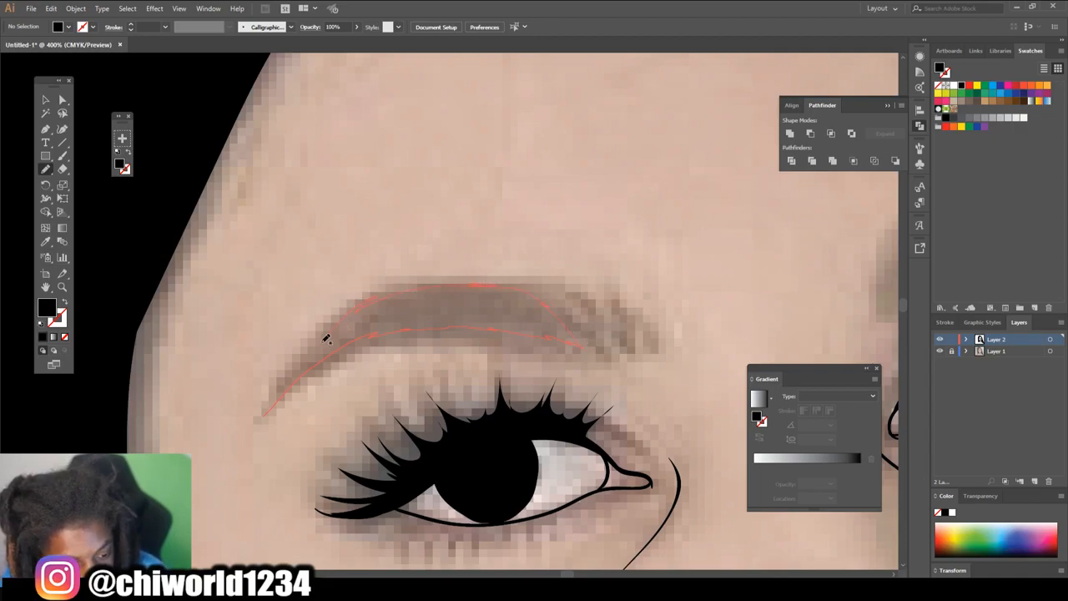
pyautogui.moveTo(265, 413); pyautogui.dragTo(263, 414)
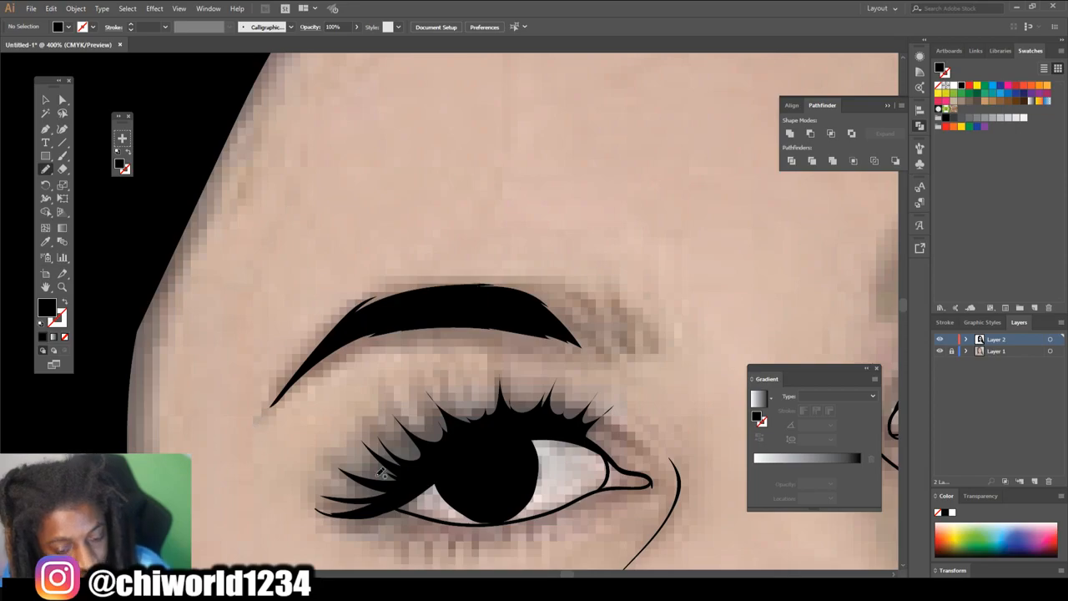
# - Draw the right eyebrow as a closed black arched shape with a jagged inner end, tapering to a point beside the hair
pyautogui.hotkey('ctrl', '-')
pyautogui.hotkey('ctrl', '-')
pyautogui.hotkey('ctrl', '-')
pyautogui.hscroll(5, 493, 434)
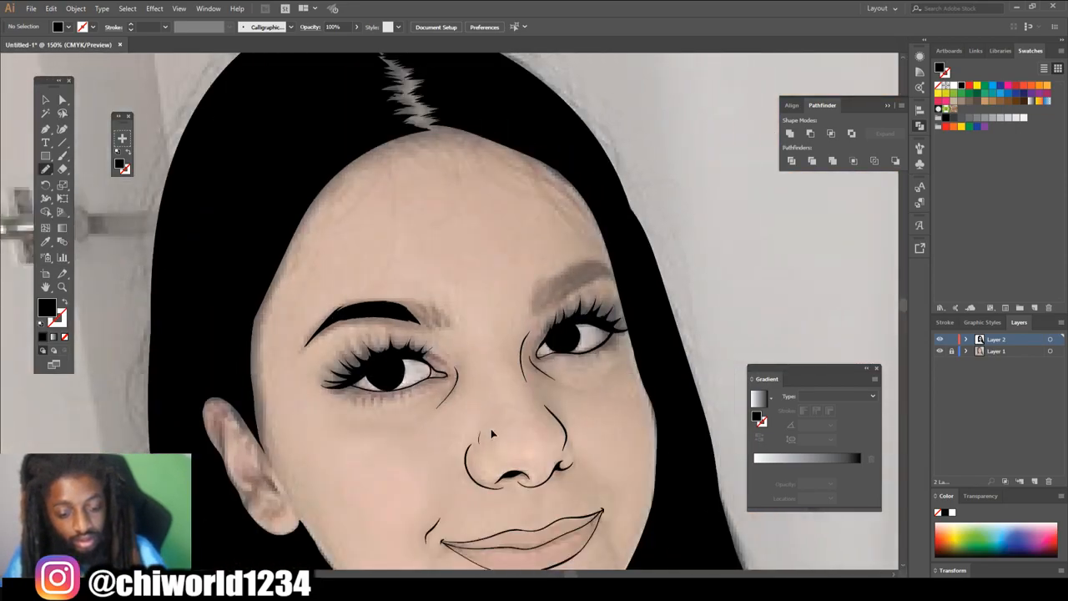
pyautogui.hotkey('ctrl', '=')
pyautogui.hotkey('ctrl', '=')
pyautogui.hotkey('ctrl', '=')
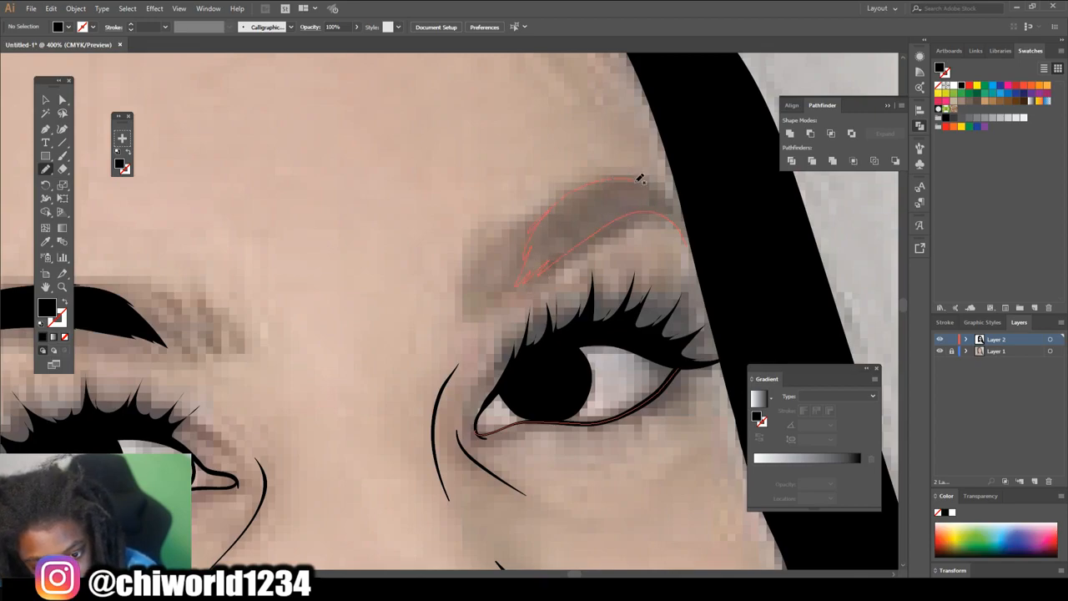
pyautogui.moveTo(638, 180); pyautogui.dragTo(670, 207)
pyautogui.moveTo(690, 242); pyautogui.dragTo(688, 244)
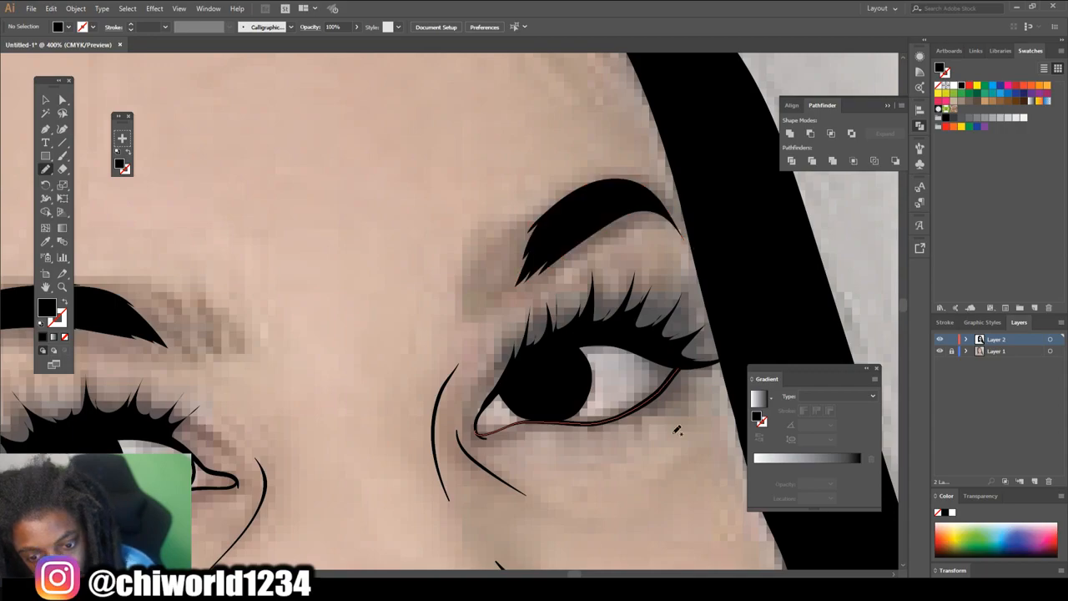
# - Paint fine black hairs along the right eyebrow's lower edge and across its inner end with a 0.25 pt brush stroke and no fill
pyautogui.hotkey('ctrl', '-')
pyautogui.hotkey('ctrl', '-')
pyautogui.hotkey('ctrl', '-')
pyautogui.hotkey('ctrl', '-')
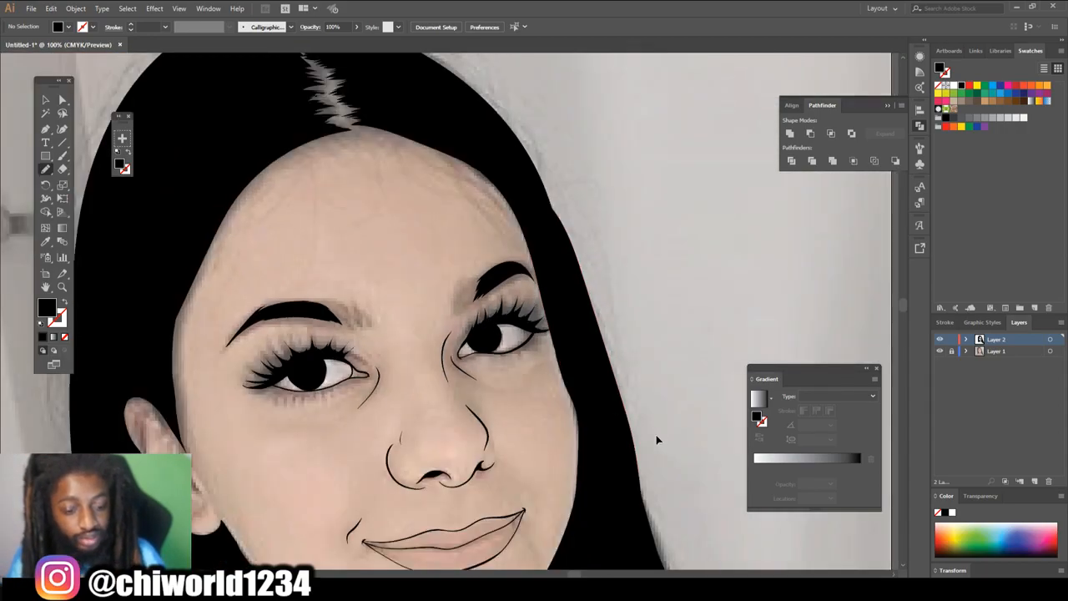
pyautogui.hotkey('ctrl', '=')
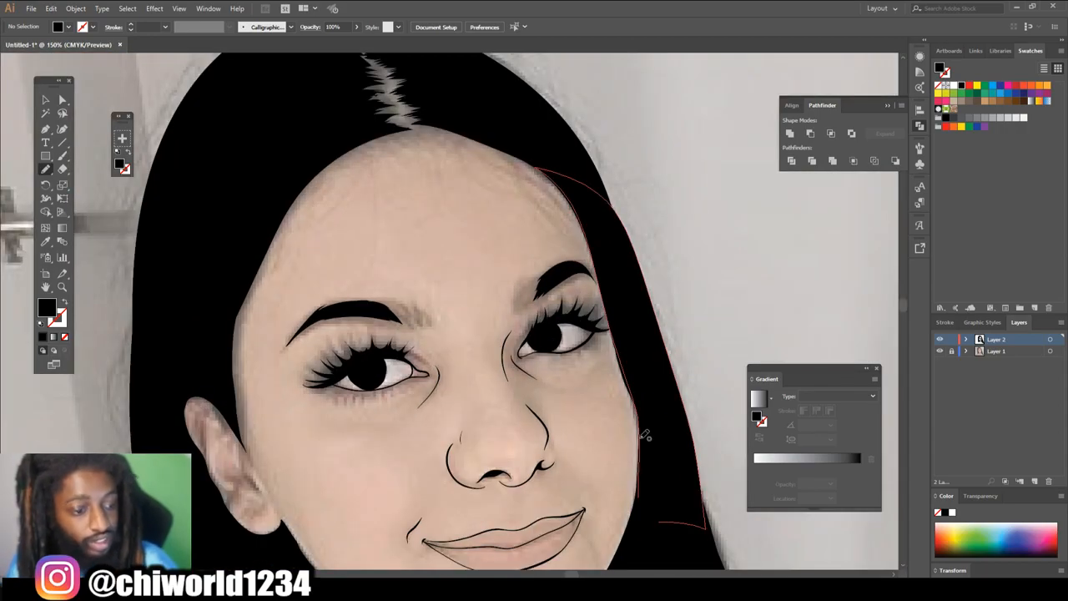
pyautogui.click(62, 155)
pyautogui.hotkey('shift', 'x')
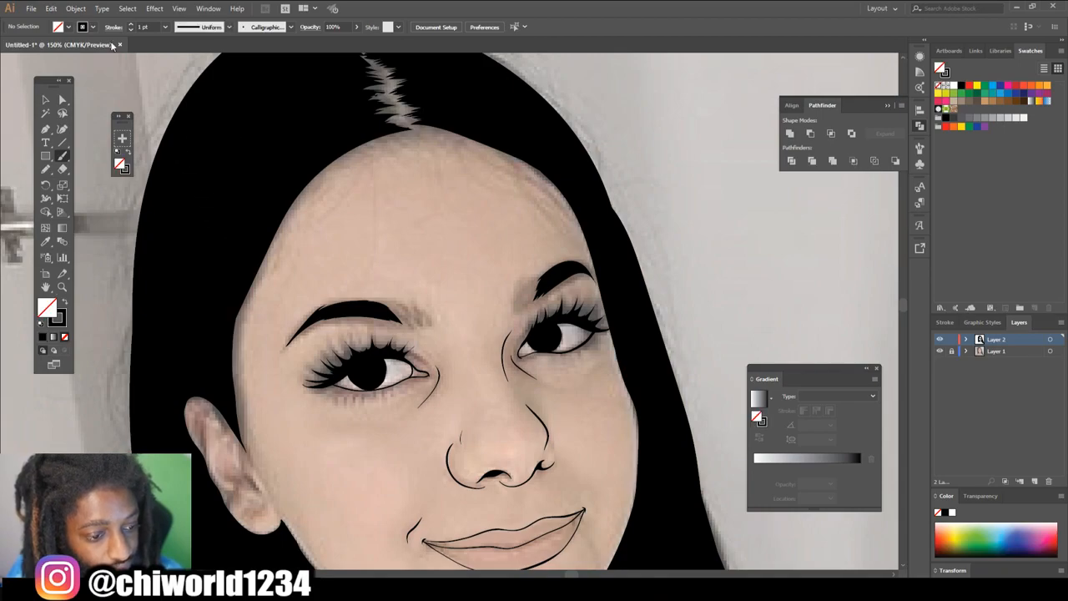
pyautogui.click(165, 26)
pyautogui.click(173, 37)
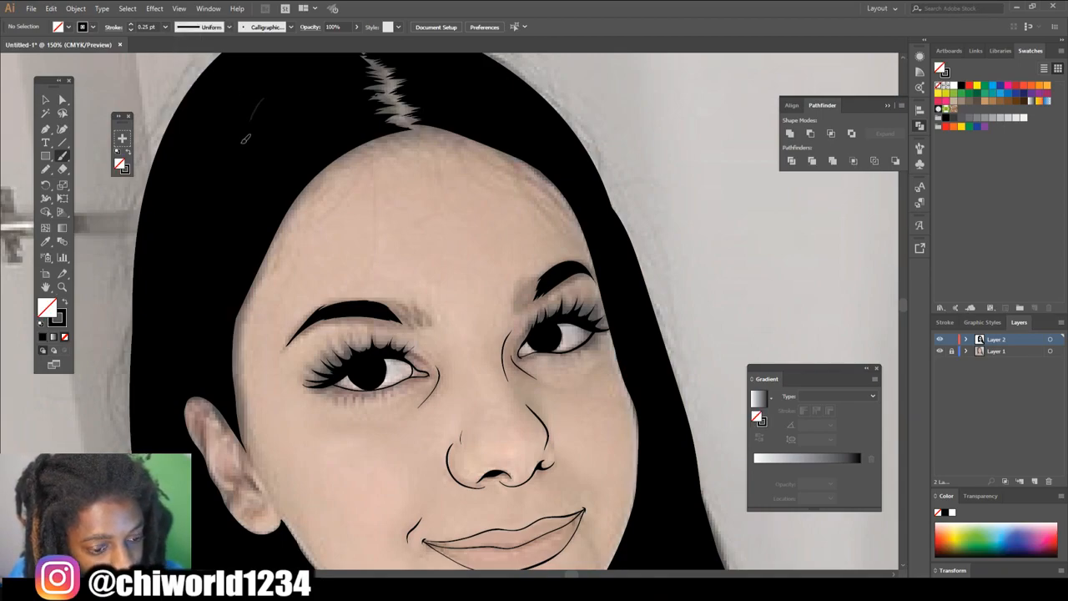
pyautogui.scroll(-2, 424, 381)
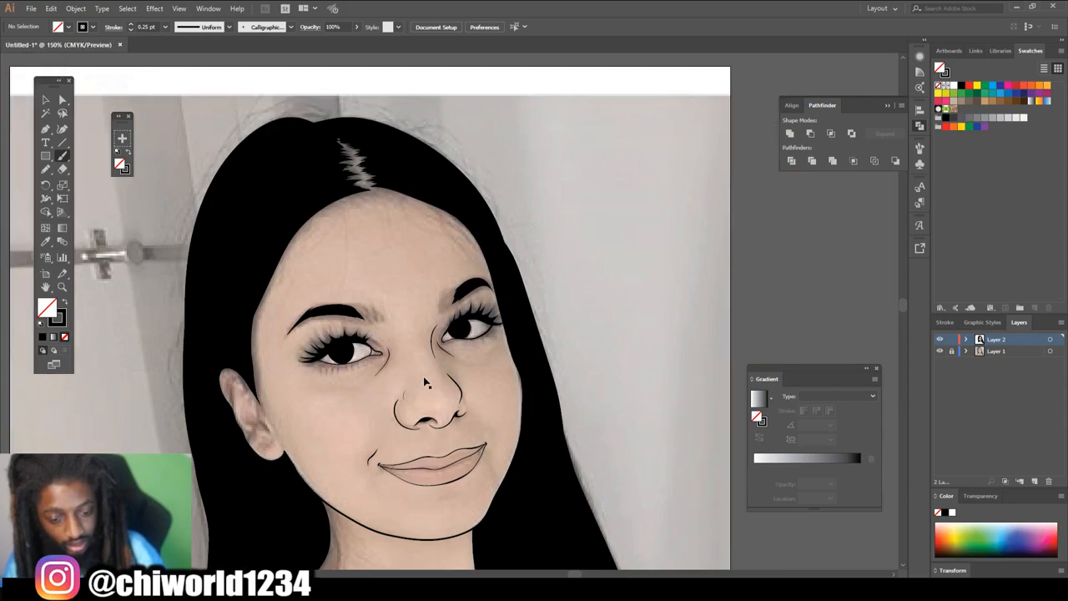
pyautogui.scroll(5, 427, 376)
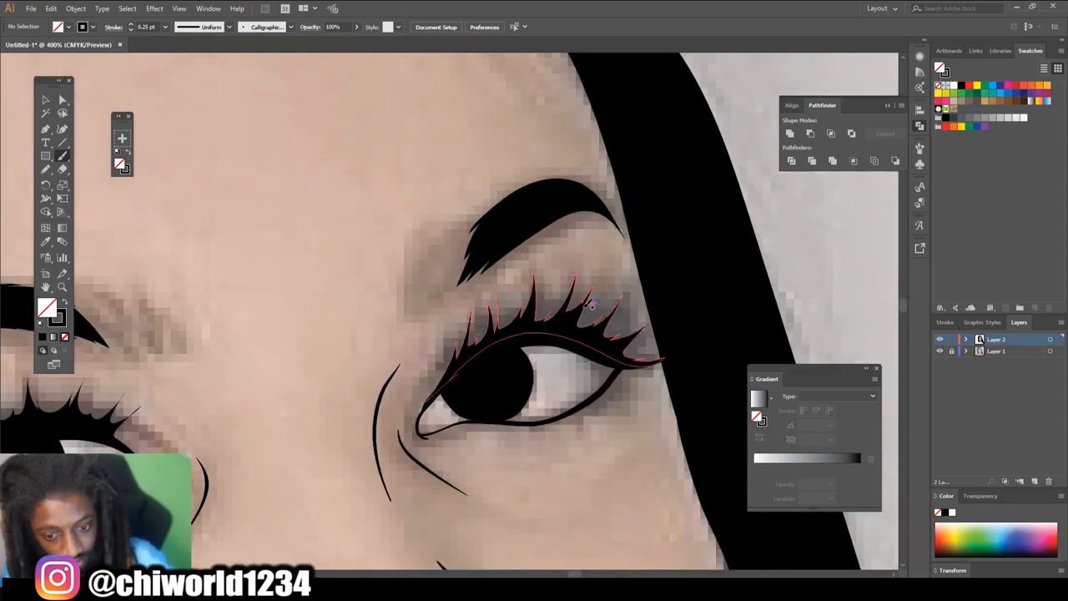
pyautogui.moveTo(581, 216)
pyautogui.mouseDown()
pyautogui.moveTo(623, 225)
pyautogui.moveTo(588, 215)
pyautogui.moveTo(608, 210)
pyautogui.moveTo(553, 233)
pyautogui.moveTo(573, 211)
pyautogui.moveTo(528, 248)
pyautogui.moveTo(536, 227)
pyautogui.moveTo(520, 251)
pyautogui.moveTo(575, 213)
pyautogui.moveTo(516, 255)
pyautogui.moveTo(528, 238)
pyautogui.moveTo(503, 269)
pyautogui.moveTo(517, 238)
pyautogui.moveTo(478, 281)
pyautogui.mouseUp()
pyautogui.moveTo(499, 254); pyautogui.dragTo(458, 290)
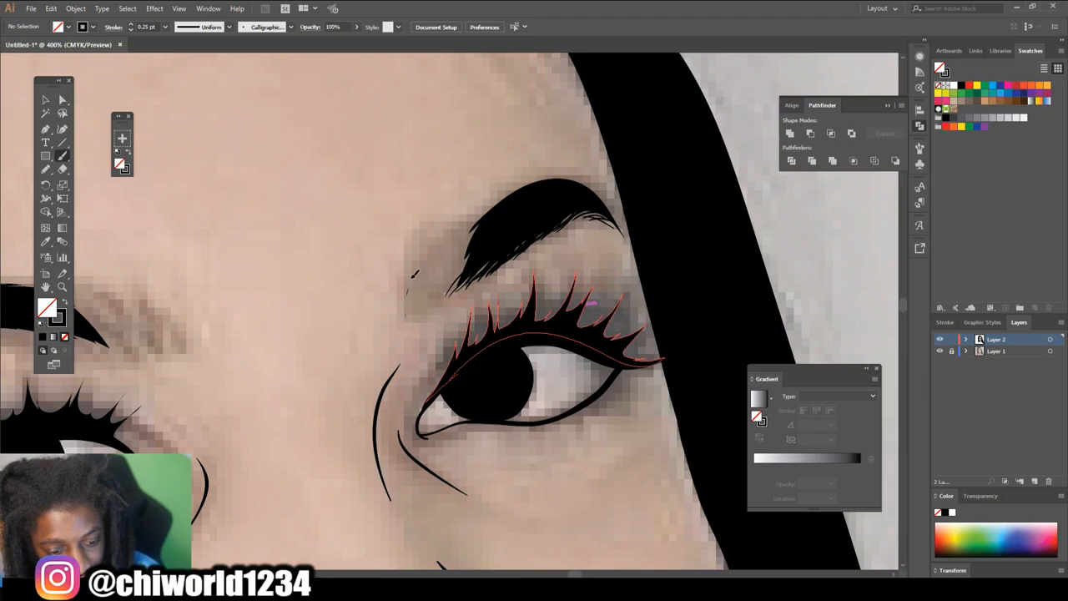
pyautogui.moveTo(412, 249); pyautogui.dragTo(405, 292)
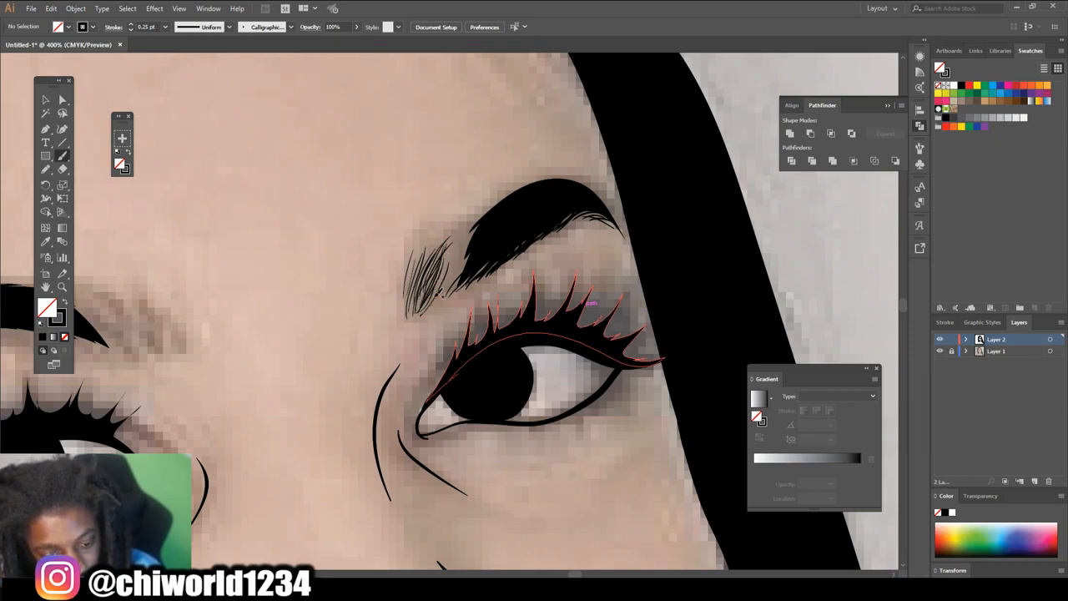
pyautogui.moveTo(451, 277); pyautogui.dragTo(487, 221)
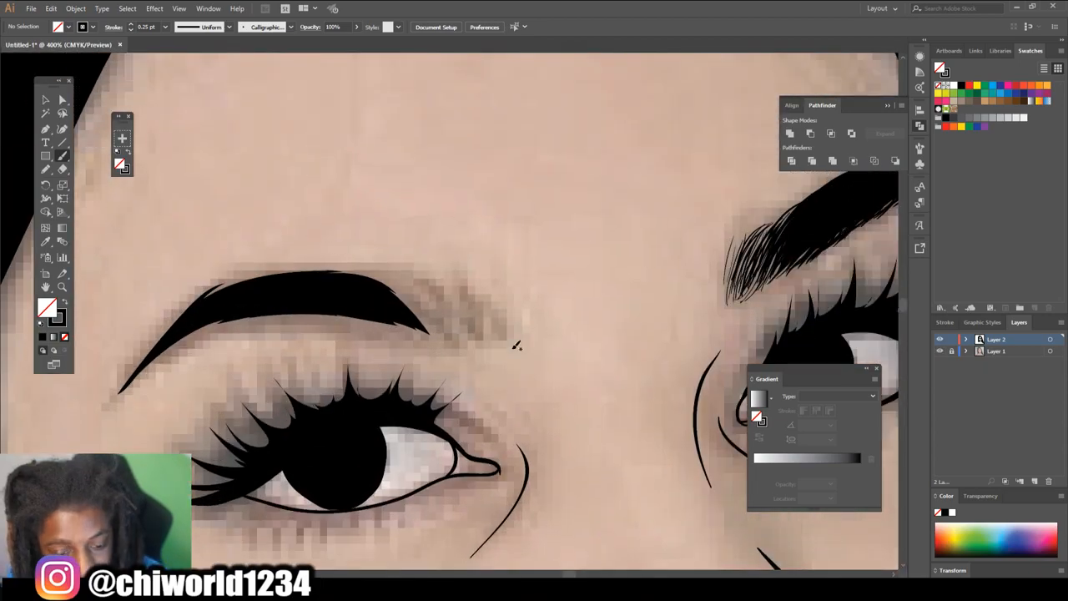
# - Paint short curved hairs over the left eyebrow's unfilled inner end, blending them into the black shape
pyautogui.moveTo(476, 284); pyautogui.dragTo(506, 347)
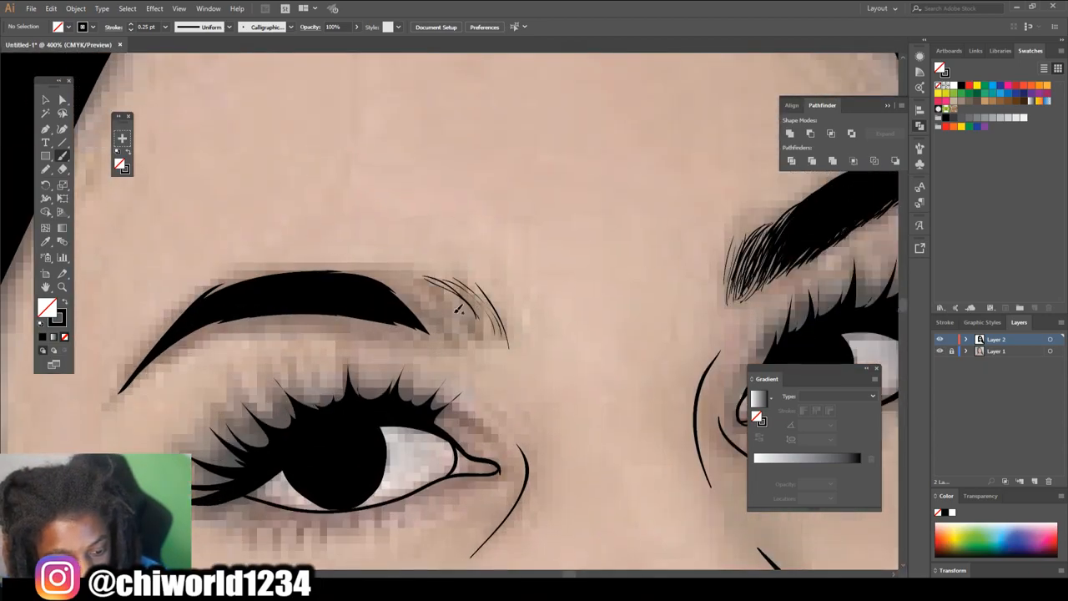
pyautogui.moveTo(458, 289); pyautogui.dragTo(494, 342)
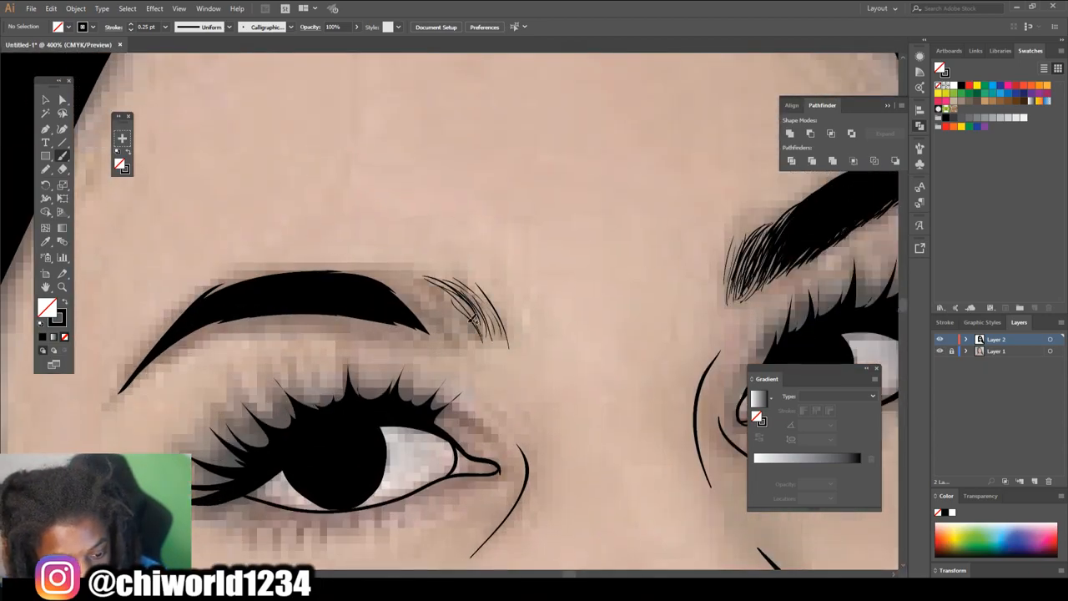
pyautogui.moveTo(490, 341); pyautogui.dragTo(423, 276)
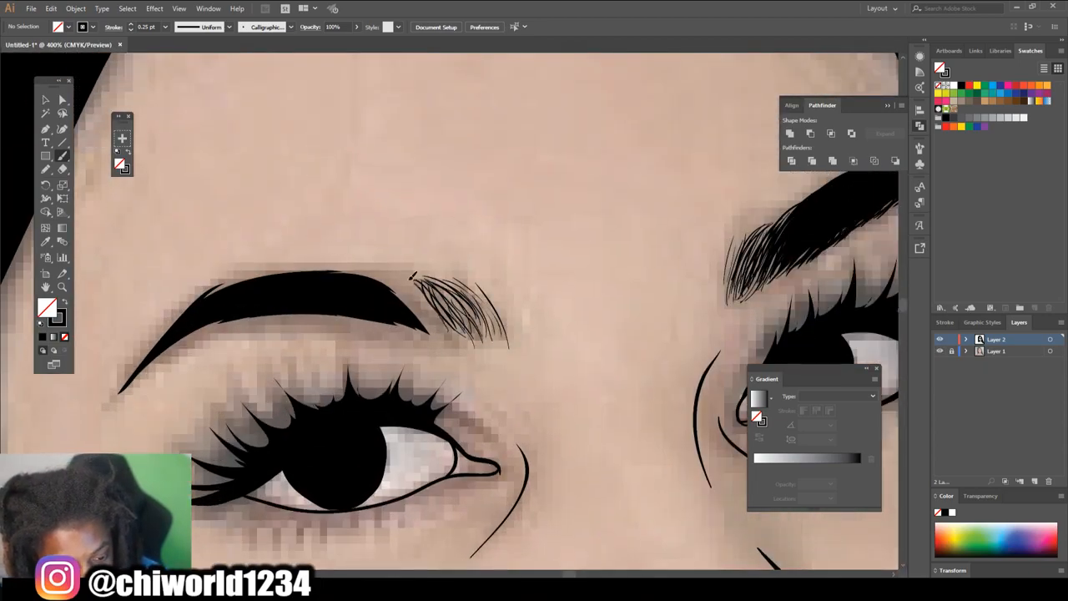
pyautogui.moveTo(407, 277); pyautogui.dragTo(458, 317)
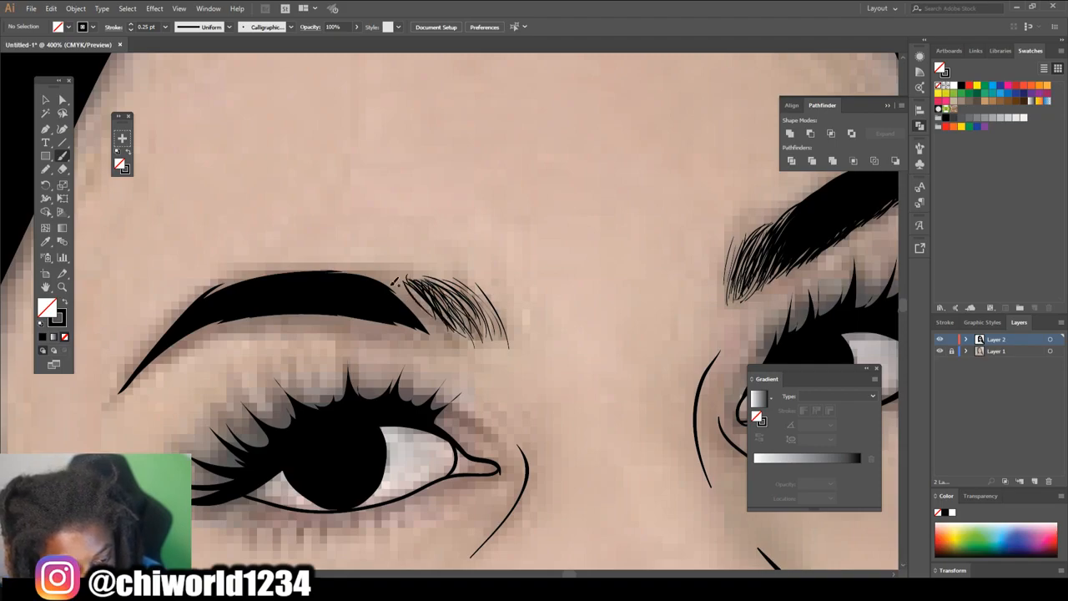
pyautogui.moveTo(403, 295); pyautogui.dragTo(423, 311)
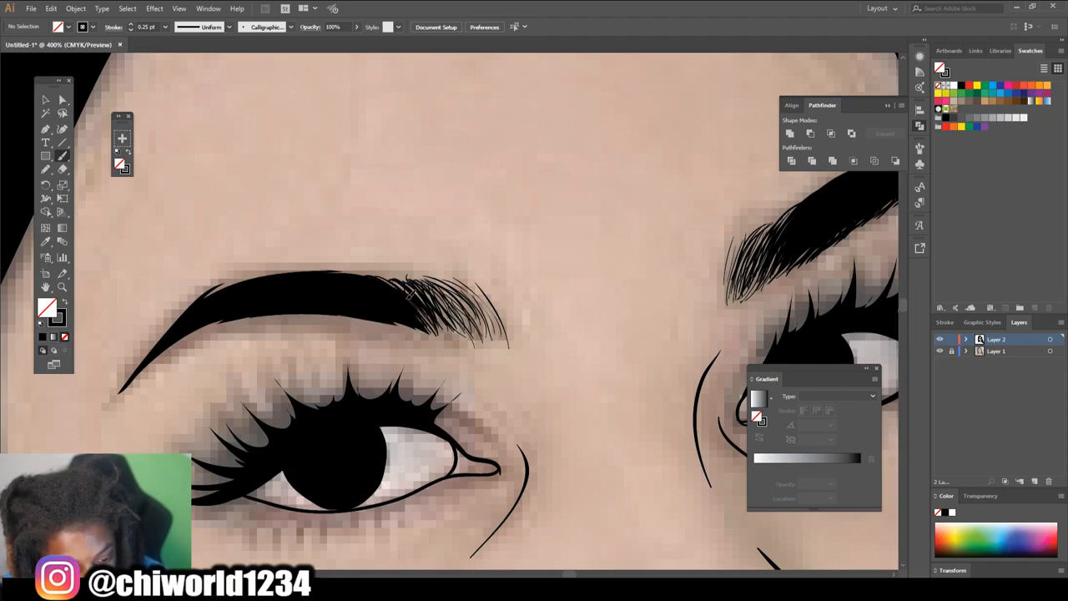
# - Fringe the left eyebrow's outer tip, lower edge and upper edge with fine hairs, and add matching hairs to the right eyebrow
pyautogui.hotkey('ctrl', '-')
pyautogui.hotkey('ctrl', '-')
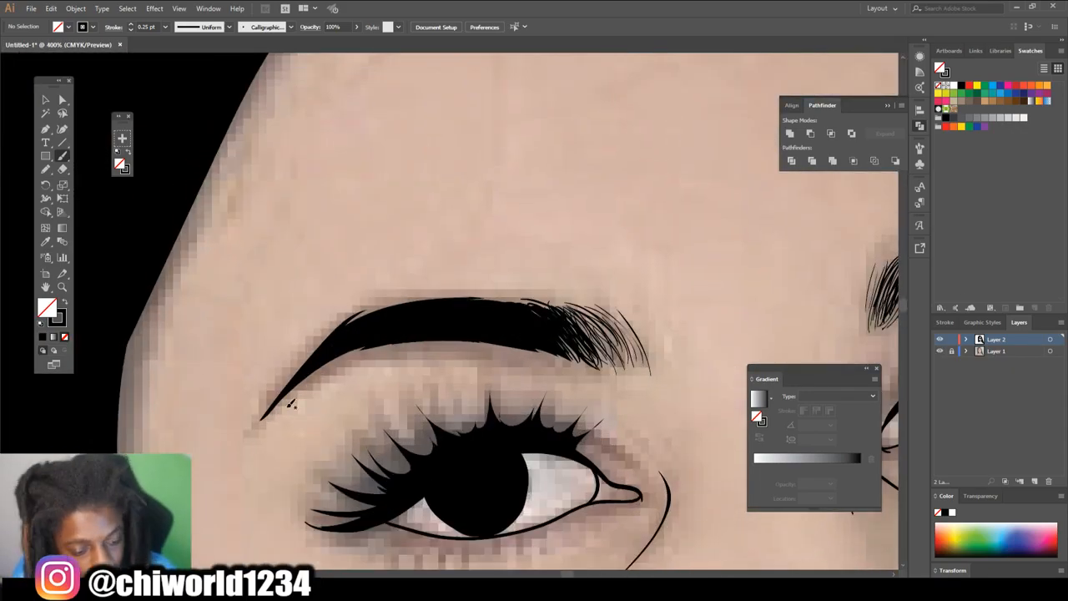
pyautogui.moveTo(293, 405); pyautogui.dragTo(309, 386)
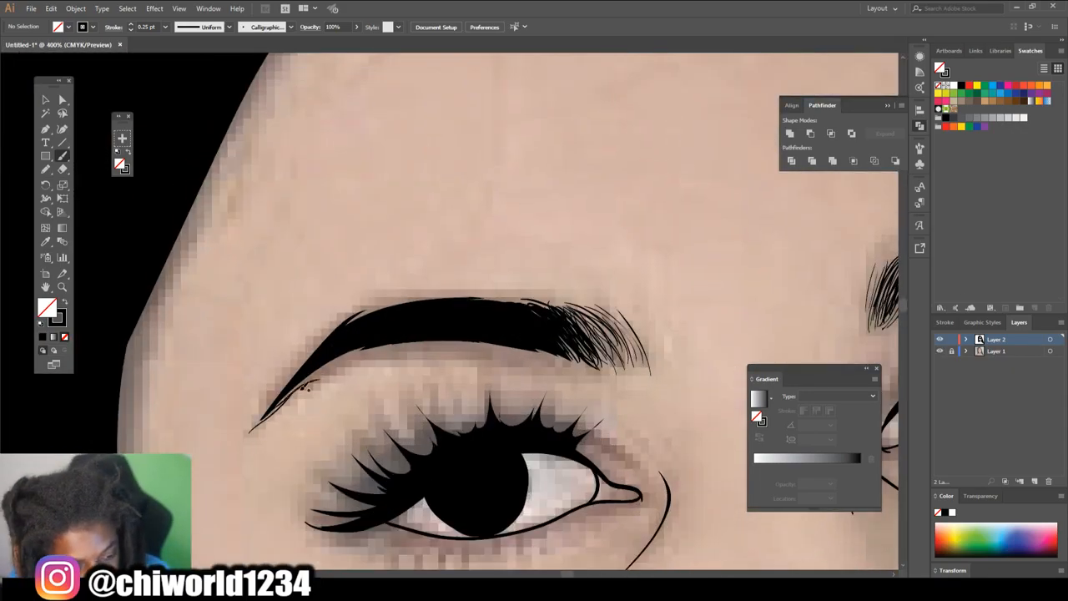
pyautogui.moveTo(325, 367); pyautogui.dragTo(447, 336)
pyautogui.moveTo(446, 336); pyautogui.dragTo(614, 371)
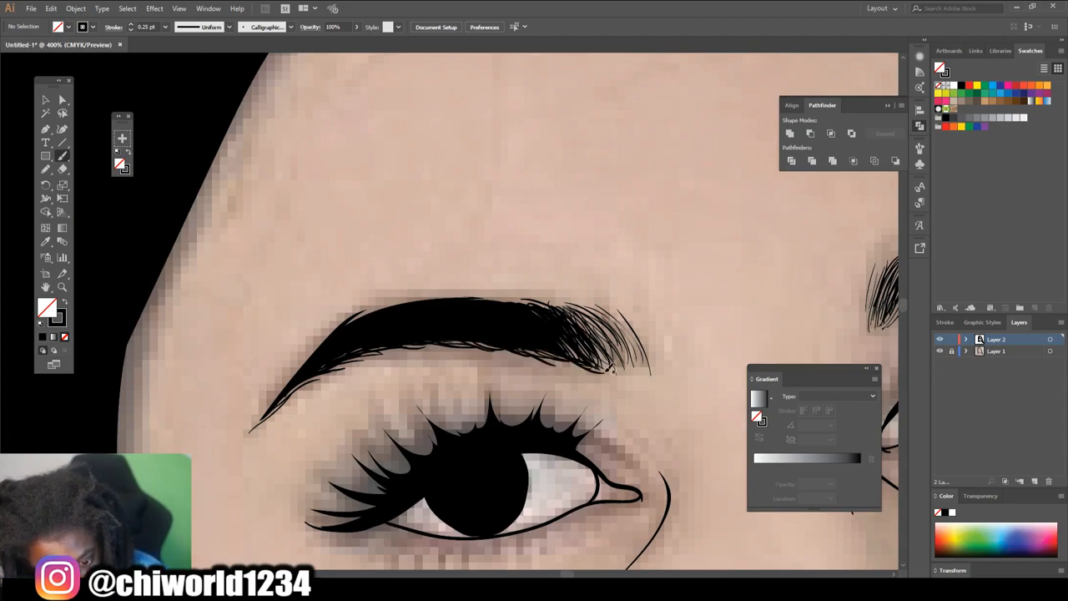
pyautogui.moveTo(613, 371); pyautogui.dragTo(507, 307)
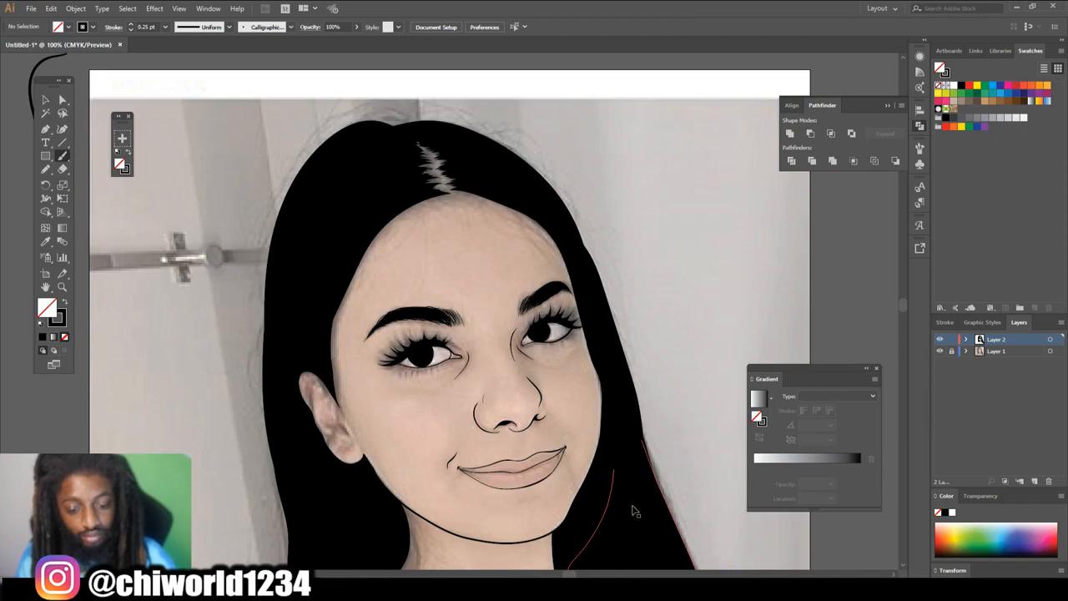
pyautogui.click(941, 351)
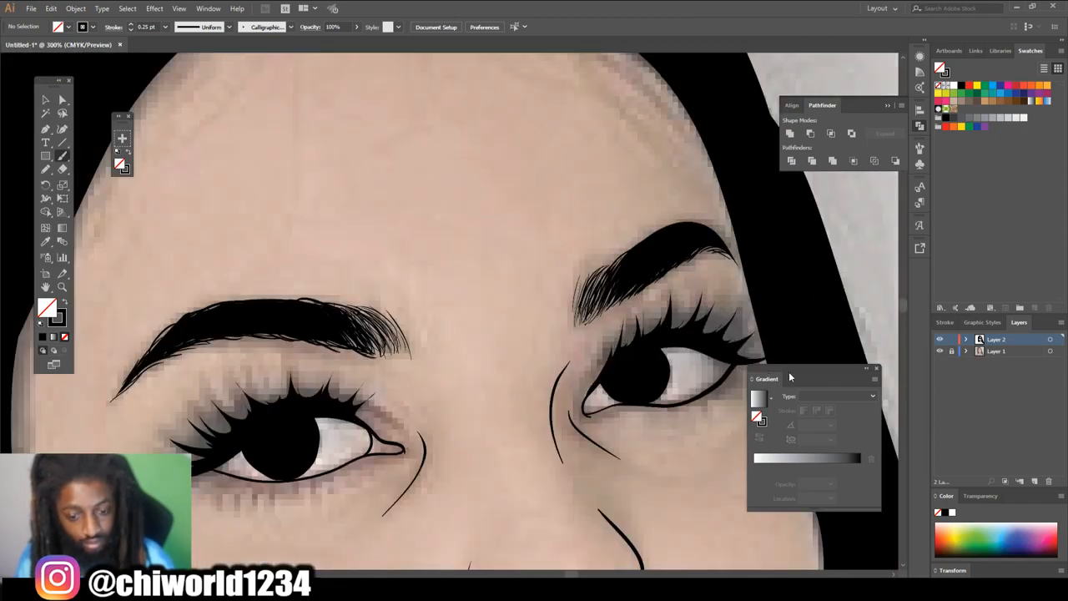
pyautogui.moveTo(608, 269)
pyautogui.mouseDown()
pyautogui.moveTo(651, 238)
pyautogui.moveTo(738, 247)
pyautogui.mouseUp()
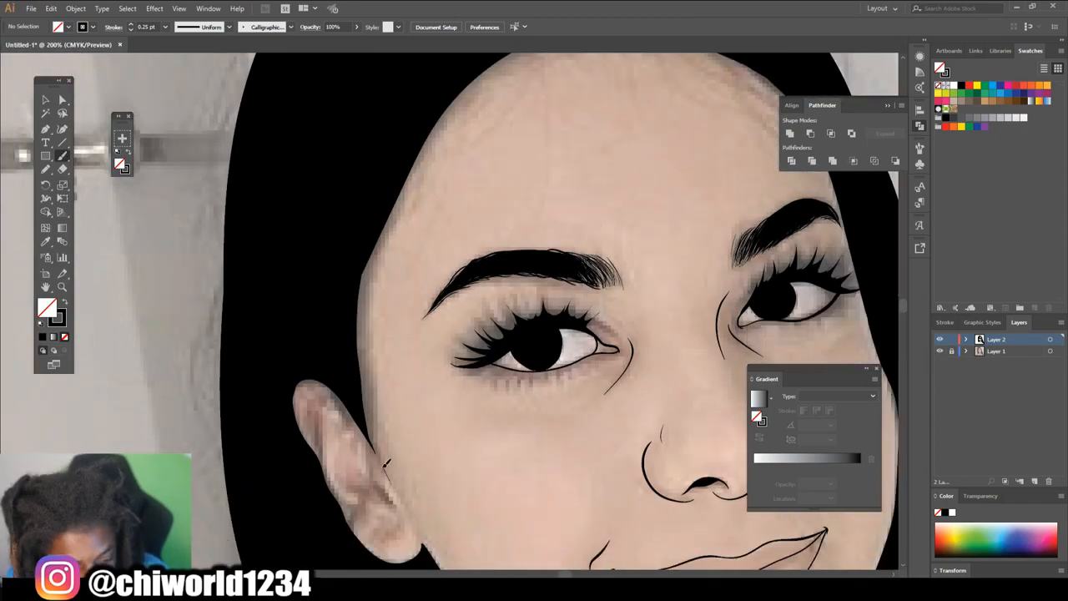
# - Add fine loose strands along the hairline above the left ear, and thicken the left eye's lashes with thin strokes
pyautogui.moveTo(385, 461)
pyautogui.mouseDown()
pyautogui.moveTo(371, 382)
pyautogui.moveTo(366, 413)
pyautogui.moveTo(365, 311)
pyautogui.moveTo(354, 338)
pyautogui.moveTo(364, 275)
pyautogui.moveTo(456, 99)
pyautogui.mouseUp()
pyautogui.scroll(-2, 510, 396)
pyautogui.scroll(2, 459, 229)
pyautogui.moveTo(325, 255)
pyautogui.mouseDown()
pyautogui.moveTo(560, 121)
pyautogui.moveTo(517, 135)
pyautogui.moveTo(542, 117)
pyautogui.moveTo(534, 139)
pyautogui.moveTo(442, 167)
pyautogui.mouseUp()
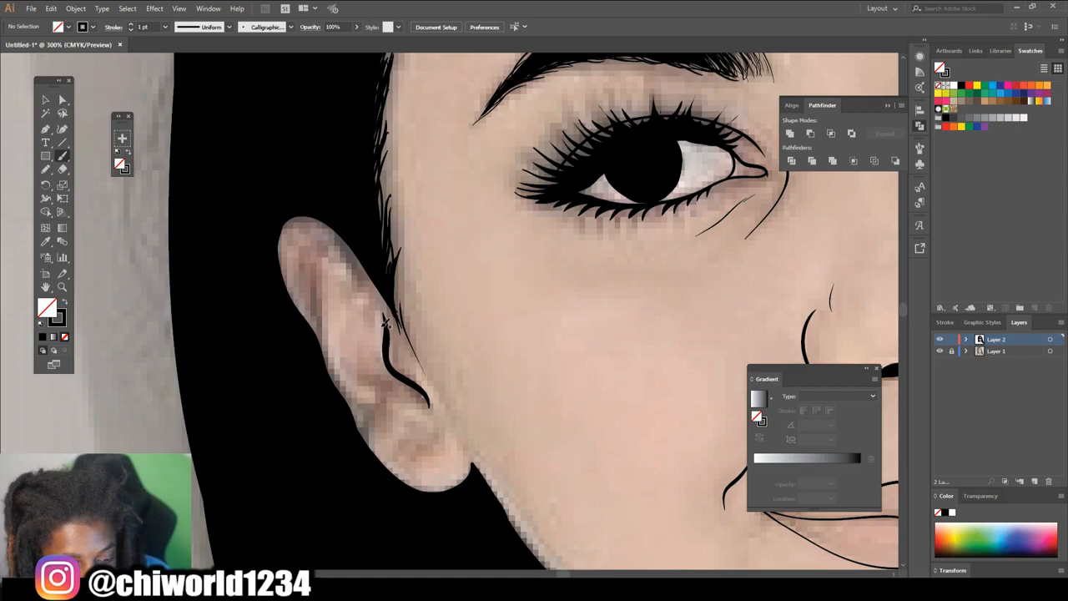
# - Draw the inner folds of the left ear with black 1 pt brush strokes
pyautogui.moveTo(355, 289)
pyautogui.mouseDown()
pyautogui.moveTo(316, 246)
pyautogui.moveTo(289, 251)
pyautogui.mouseUp()
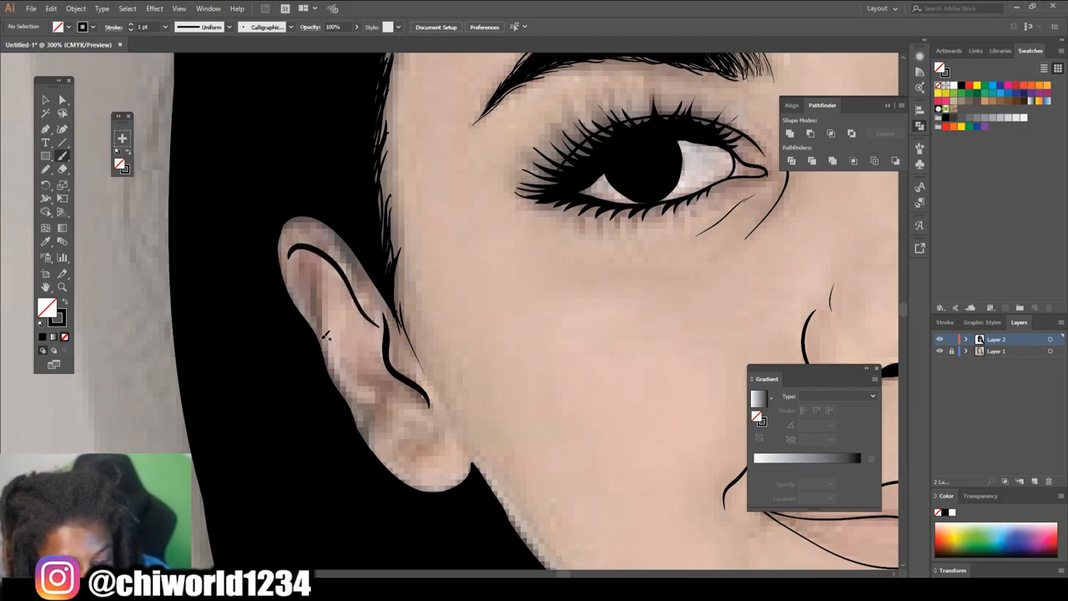
pyautogui.moveTo(354, 401)
pyautogui.mouseDown()
pyautogui.moveTo(322, 332)
pyautogui.moveTo(314, 249)
pyautogui.mouseUp()
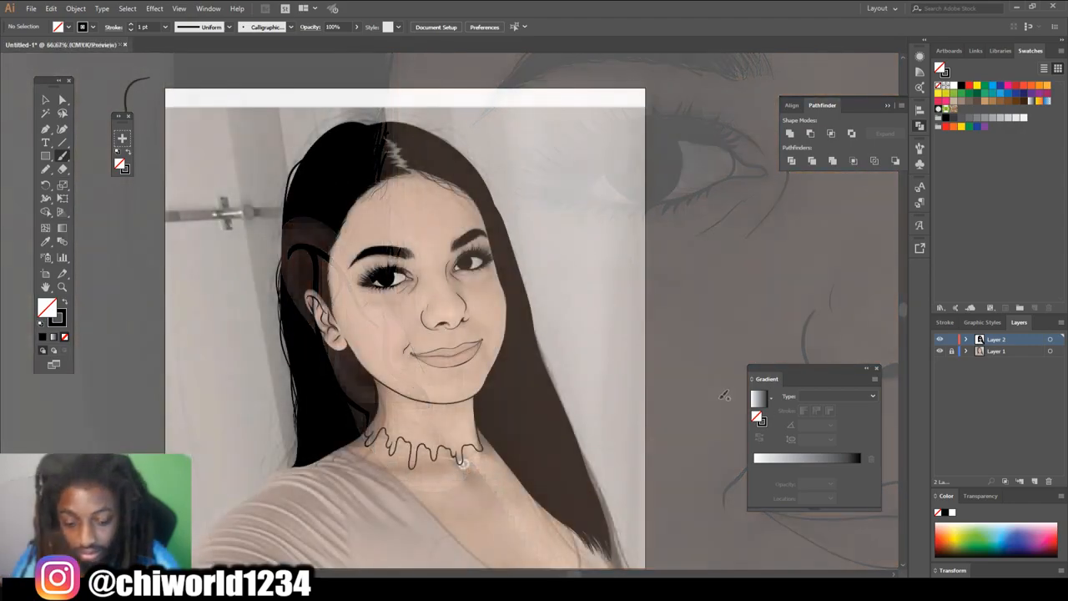
# - Hide the photo layer and draw a black-filled Pencil shape with a hanging drip inside the neck outline's arch left of the longest drip
pyautogui.click(940, 352)
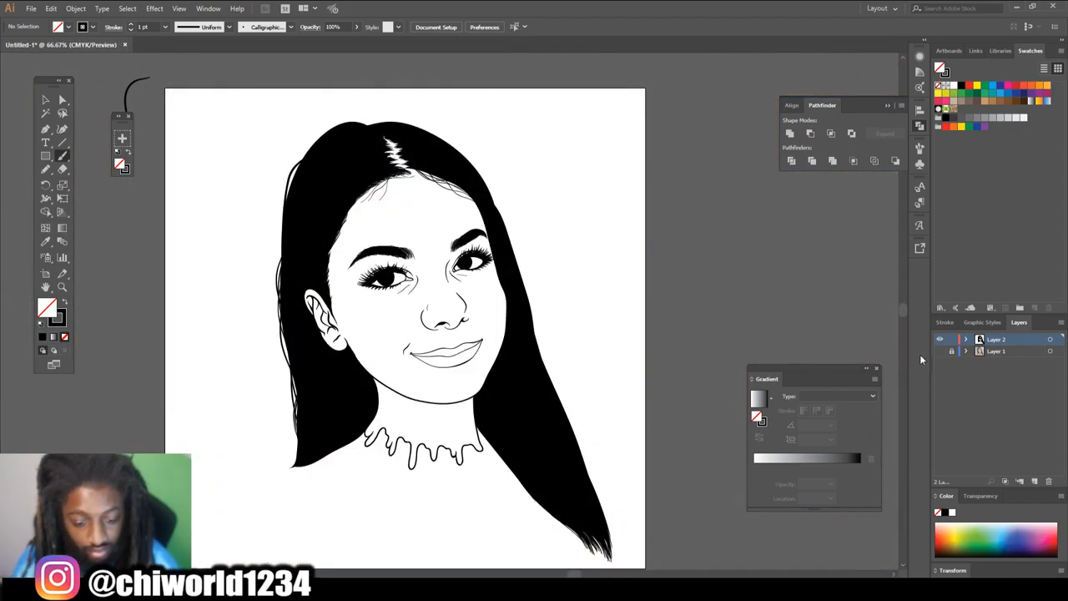
pyautogui.hotkey('ctrl', '-')
pyautogui.scroll(-2, 655, 384)
pyautogui.hotkey('ctrl', '+')
pyautogui.hotkey('ctrl', '+')
pyautogui.hotkey('ctrl', '+')
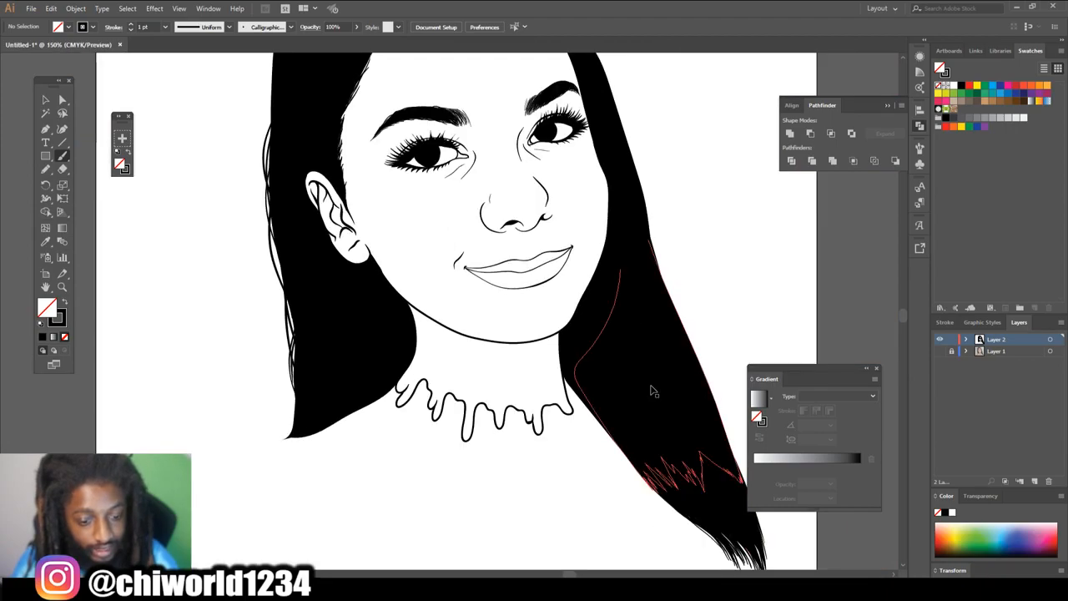
pyautogui.scroll(-3, 657, 382)
pyautogui.click(45, 169)
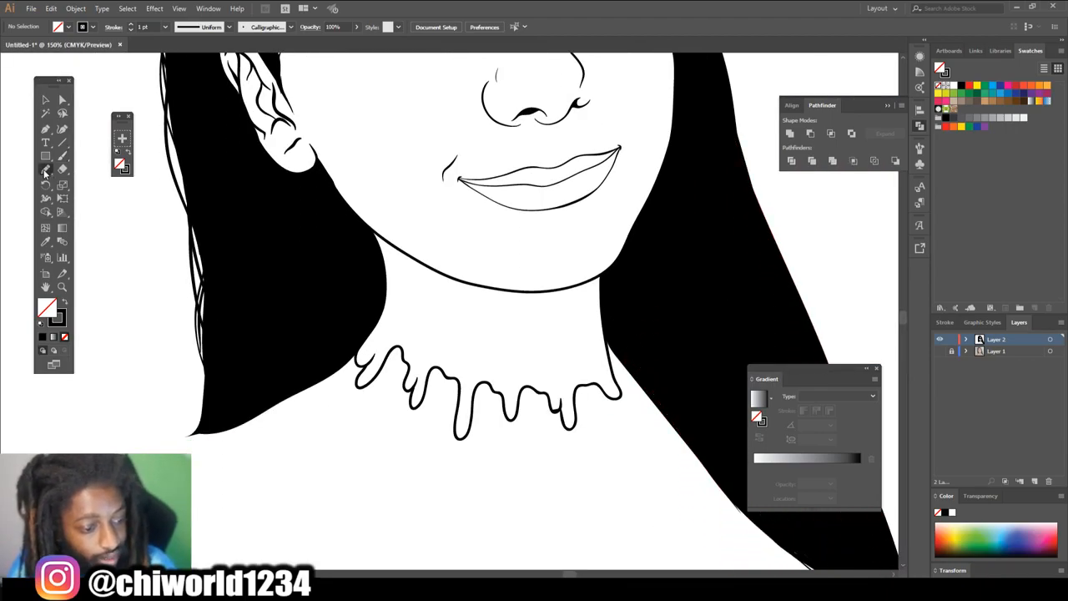
pyautogui.click(63, 304)
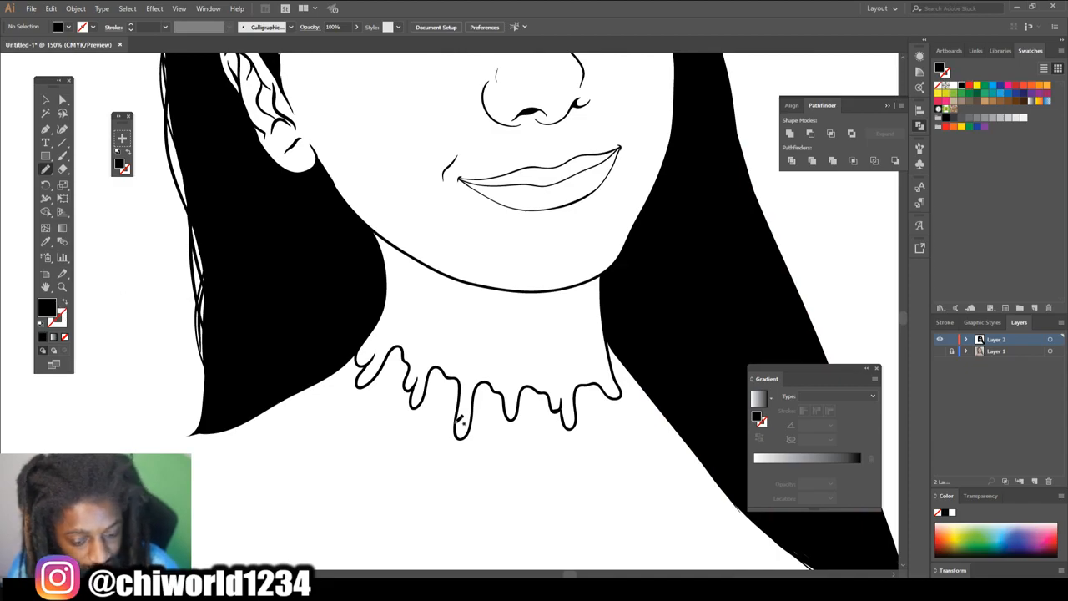
pyautogui.scroll(-2, 459, 417)
pyautogui.scroll(4, 458, 407)
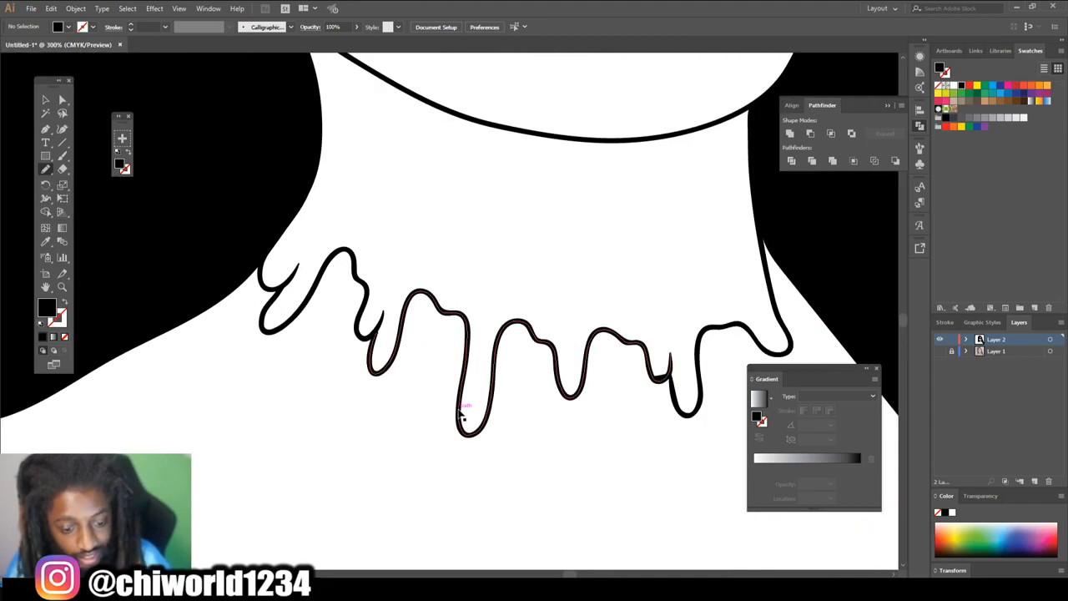
pyautogui.moveTo(481, 343)
pyautogui.mouseDown()
pyautogui.moveTo(422, 356)
pyautogui.moveTo(398, 434)
pyautogui.moveTo(369, 433)
pyautogui.moveTo(373, 330)
pyautogui.moveTo(358, 317)
pyautogui.moveTo(345, 329)
pyautogui.moveTo(357, 263)
pyautogui.moveTo(384, 214)
pyautogui.moveTo(479, 269)
pyautogui.moveTo(483, 352)
pyautogui.mouseUp()
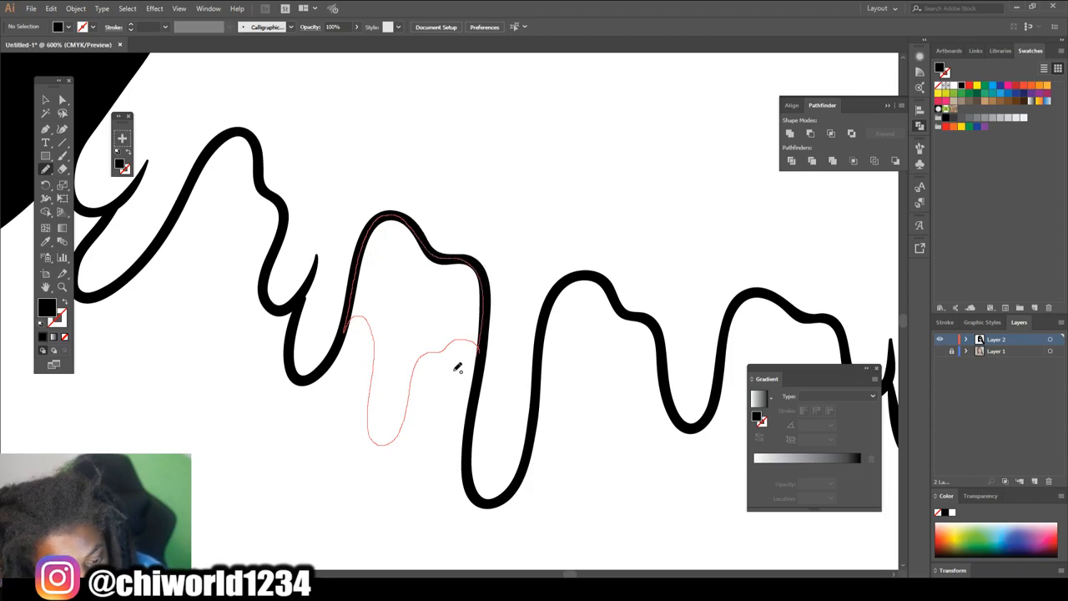
# - Draw another black-filled drip shape inside the neighbouring arch of the neck outline, toward the left hair
pyautogui.moveTo(302, 319)
pyautogui.mouseDown()
pyautogui.moveTo(310, 286)
pyautogui.moveTo(284, 310)
pyautogui.moveTo(269, 304)
pyautogui.moveTo(285, 224)
pyautogui.moveTo(260, 148)
pyautogui.moveTo(234, 136)
pyautogui.moveTo(192, 182)
pyautogui.moveTo(167, 236)
pyautogui.moveTo(187, 250)
pyautogui.moveTo(182, 284)
pyautogui.moveTo(225, 299)
pyautogui.moveTo(222, 429)
pyautogui.moveTo(244, 418)
pyautogui.moveTo(254, 370)
pyautogui.moveTo(300, 322)
pyautogui.mouseUp()
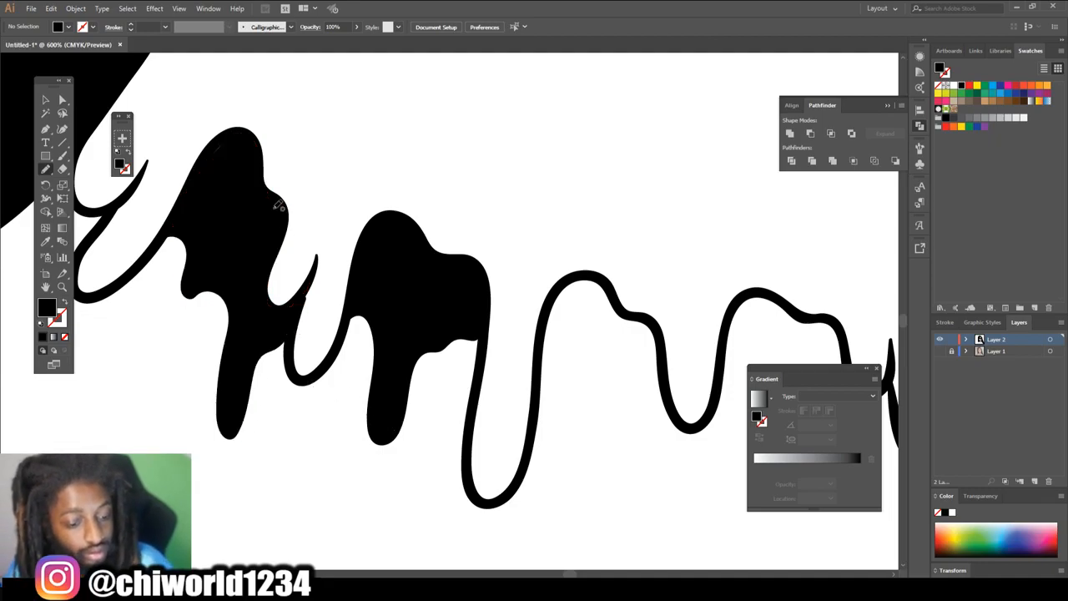
pyautogui.moveTo(215, 191)
pyautogui.mouseDown()
pyautogui.moveTo(229, 135)
pyautogui.moveTo(211, 154)
pyautogui.moveTo(215, 193)
pyautogui.mouseUp()
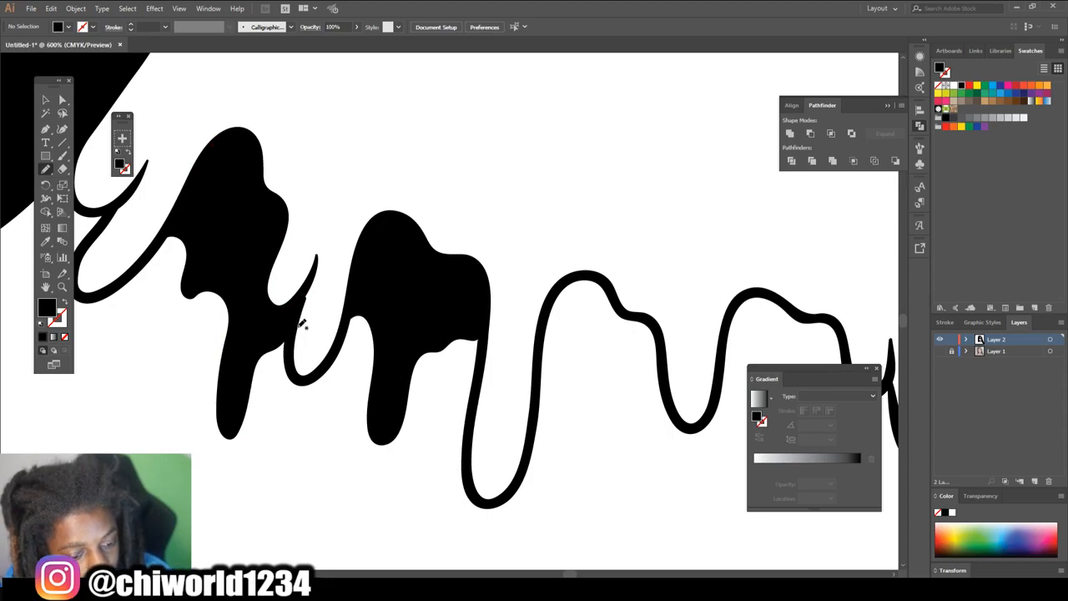
pyautogui.moveTo(316, 280); pyautogui.dragTo(317, 268)
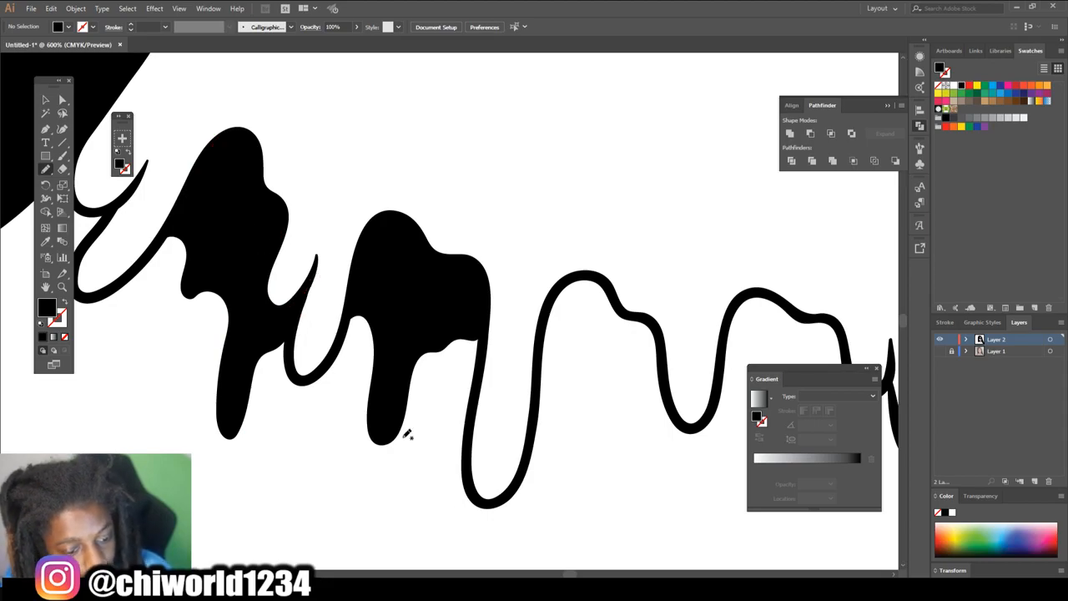
# - Draw black-filled shapes with hanging drips inside the three remaining arches of the neck outline toward the right hair
pyautogui.hotkey('ctrl', '-')
pyautogui.hotkey('ctrl', '-')
pyautogui.hotkey('ctrl', '-')
pyautogui.hotkey('ctrl', '-')
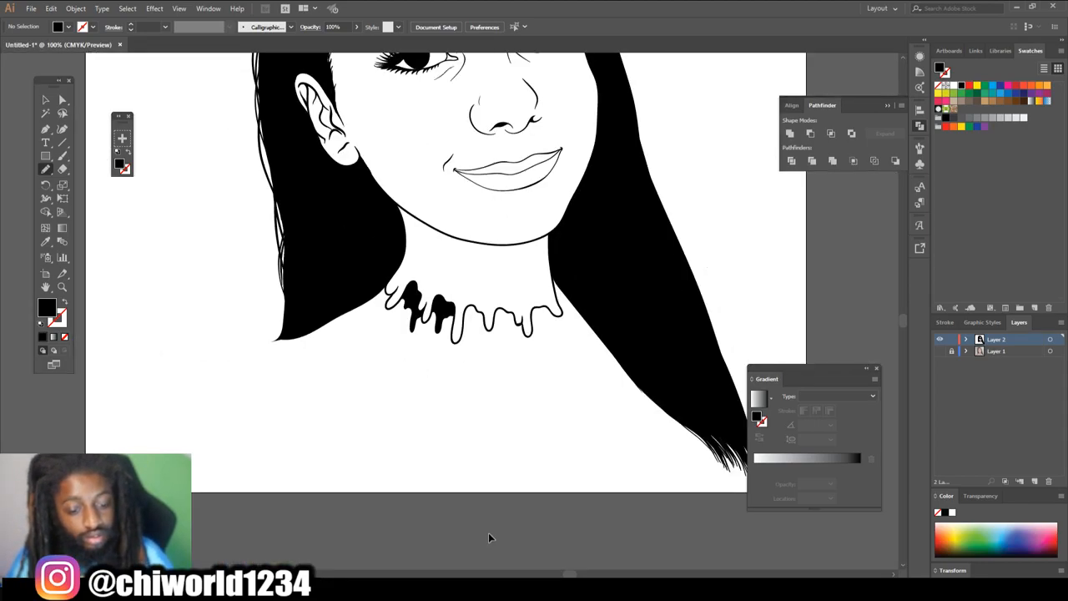
pyautogui.hotkey('ctrl', '+')
pyautogui.hotkey('ctrl', '+')
pyautogui.hotkey('ctrl', '+')
pyautogui.hotkey('ctrl', '+')
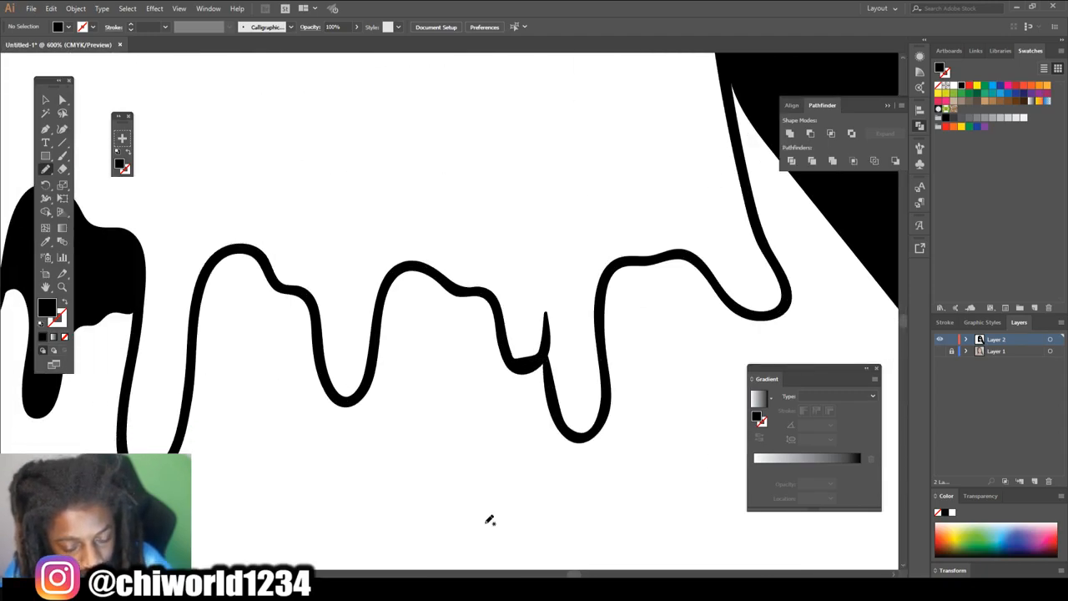
pyautogui.moveTo(549, 300)
pyautogui.mouseDown()
pyautogui.moveTo(509, 299)
pyautogui.moveTo(489, 254)
pyautogui.moveTo(411, 227)
pyautogui.moveTo(387, 247)
pyautogui.moveTo(370, 331)
pyautogui.moveTo(403, 319)
pyautogui.moveTo(415, 333)
pyautogui.moveTo(419, 417)
pyautogui.moveTo(439, 409)
pyautogui.moveTo(448, 367)
pyautogui.moveTo(485, 346)
pyautogui.moveTo(502, 361)
pyautogui.moveTo(520, 445)
pyautogui.moveTo(541, 416)
pyautogui.moveTo(548, 313)
pyautogui.mouseUp()
pyautogui.moveTo(325, 327)
pyautogui.mouseDown()
pyautogui.moveTo(281, 353)
pyautogui.moveTo(273, 417)
pyautogui.moveTo(253, 459)
pyautogui.moveTo(250, 335)
pyautogui.moveTo(215, 282)
pyautogui.moveTo(193, 294)
pyautogui.moveTo(214, 220)
pyautogui.moveTo(250, 211)
pyautogui.moveTo(277, 246)
pyautogui.moveTo(311, 265)
pyautogui.moveTo(318, 364)
pyautogui.mouseUp()
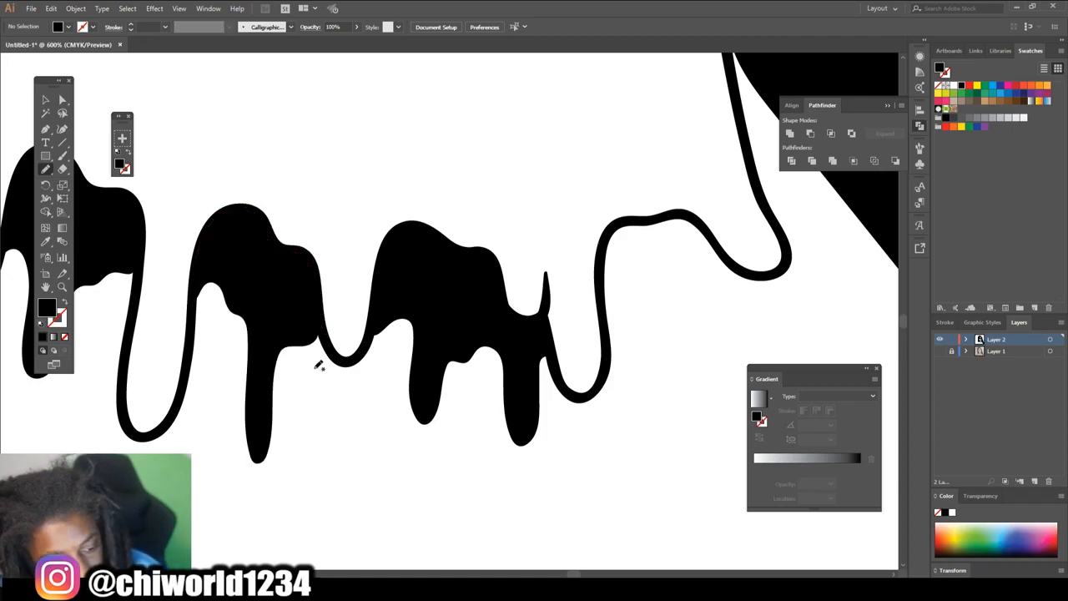
pyautogui.moveTo(733, 262)
pyautogui.mouseDown()
pyautogui.moveTo(696, 268)
pyautogui.moveTo(663, 320)
pyautogui.moveTo(666, 383)
pyautogui.moveTo(651, 429)
pyautogui.moveTo(625, 310)
pyautogui.moveTo(606, 305)
pyautogui.moveTo(601, 321)
pyautogui.moveTo(608, 228)
pyautogui.moveTo(686, 215)
pyautogui.moveTo(758, 279)
pyautogui.mouseUp()
# - Draw the outer curve of the right nostril up to the nose line with a black 0.25 pt brush stroke and no fill
pyautogui.hotkey('ctrl', '-')
pyautogui.hotkey('ctrl', '-')
pyautogui.hotkey('ctrl', '-')
pyautogui.hotkey('ctrl', '-')
pyautogui.hotkey('ctrl', '-')
pyautogui.hotkey('ctrl', '-')
pyautogui.hotkey('ctrl', '-')
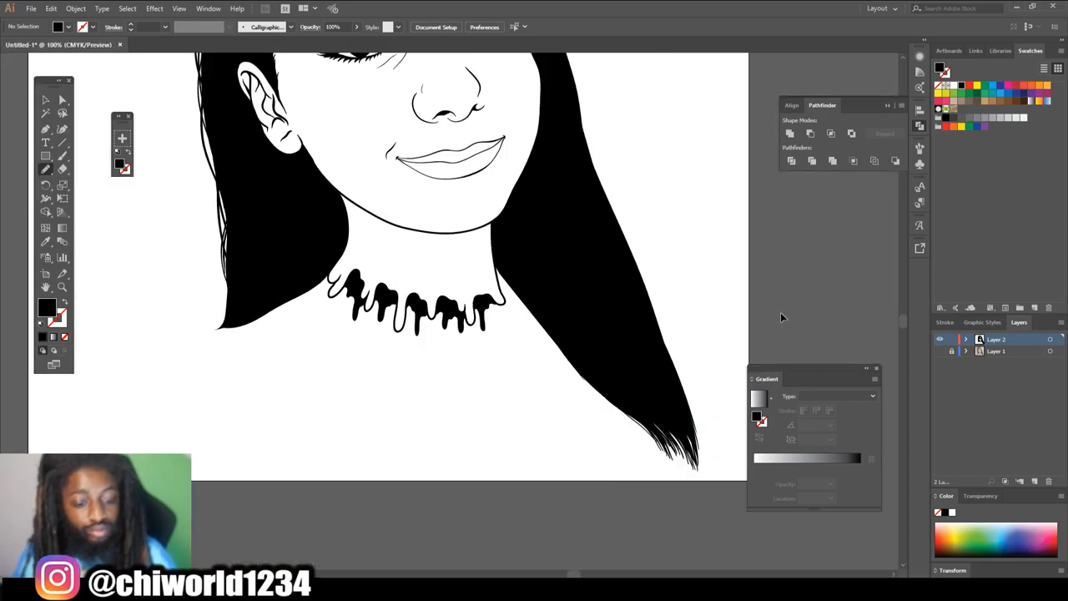
pyautogui.hotkey('ctrl', '+')
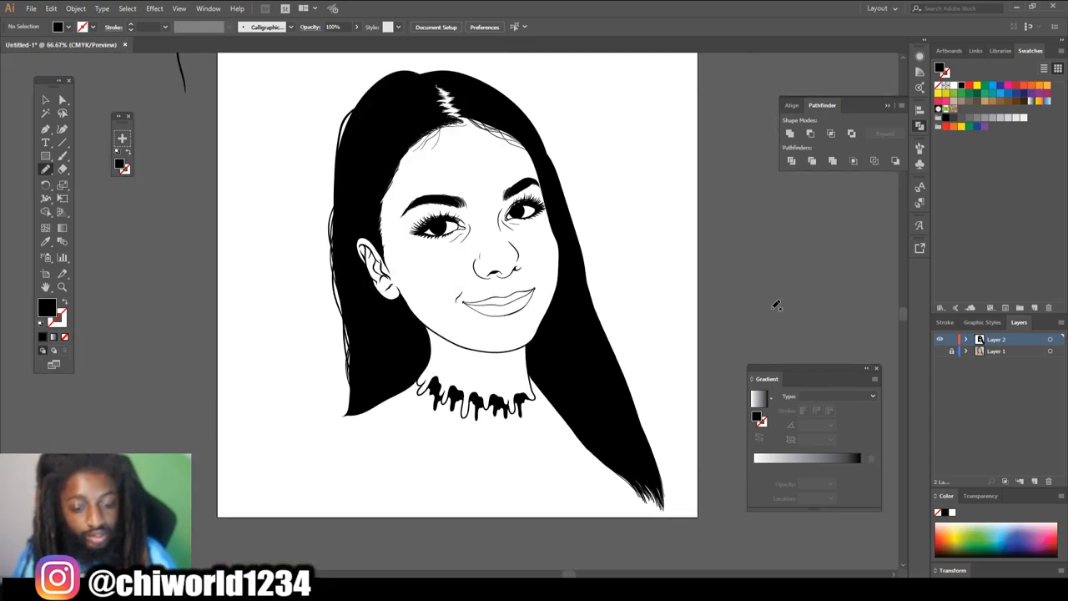
pyautogui.hotkey('ctrl', '+')
pyautogui.hotkey('ctrl', '+')
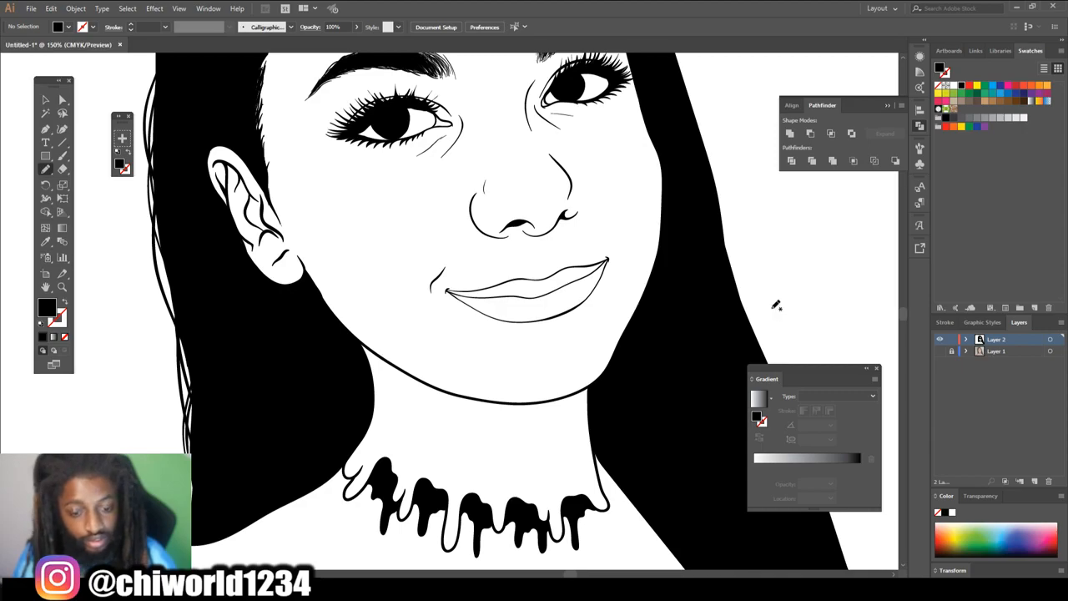
pyautogui.hotkey('ctrl', '+')
pyautogui.hotkey('ctrl', '+')
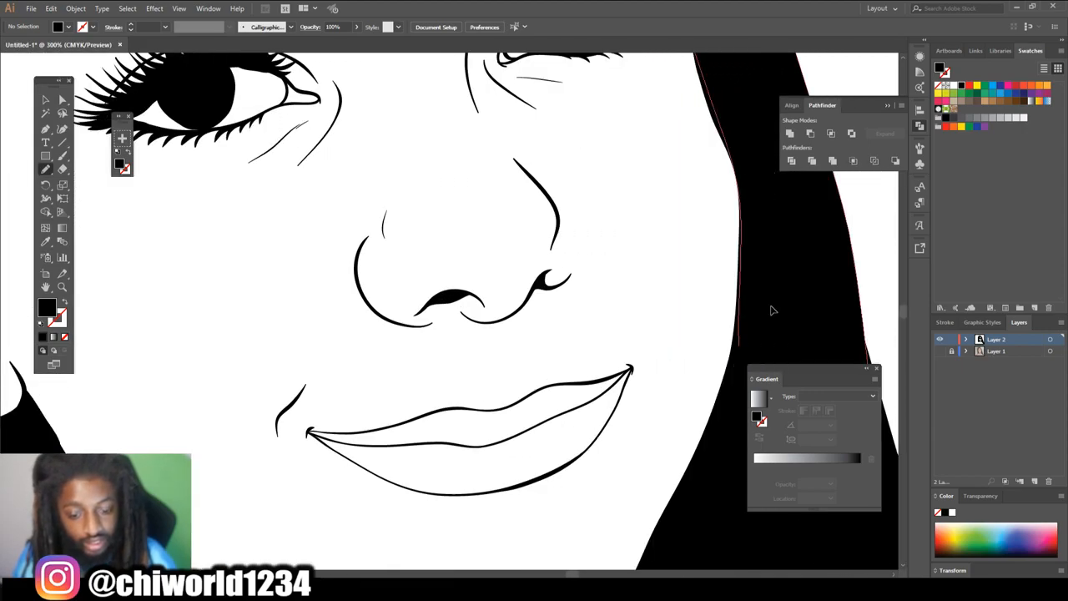
pyautogui.hscroll(1, 772, 310)
pyautogui.scroll(1, 774, 301)
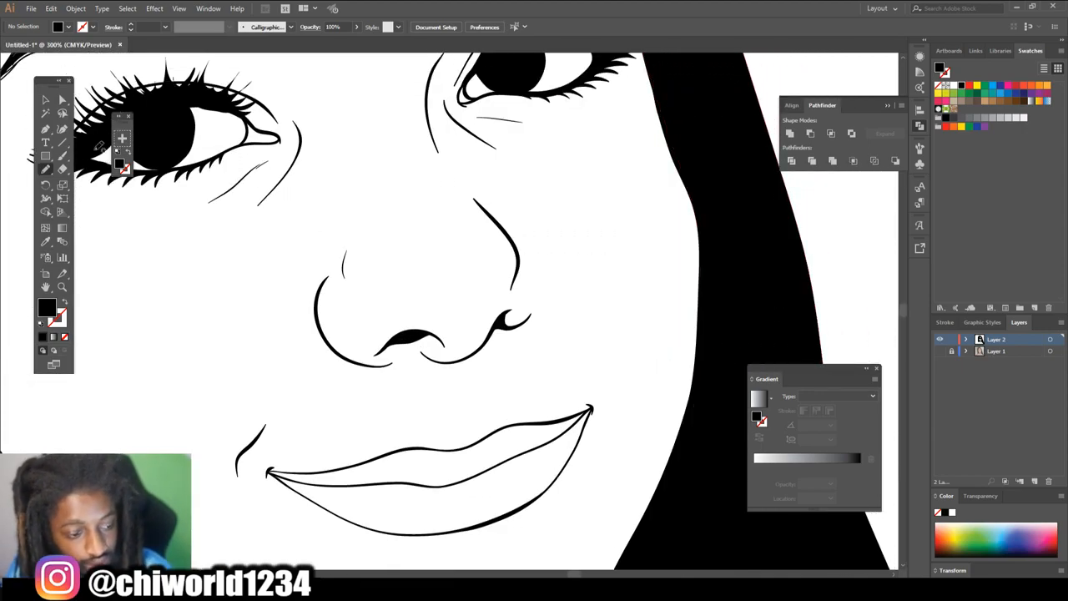
pyautogui.click(63, 155)
pyautogui.hotkey('shift', 'x')
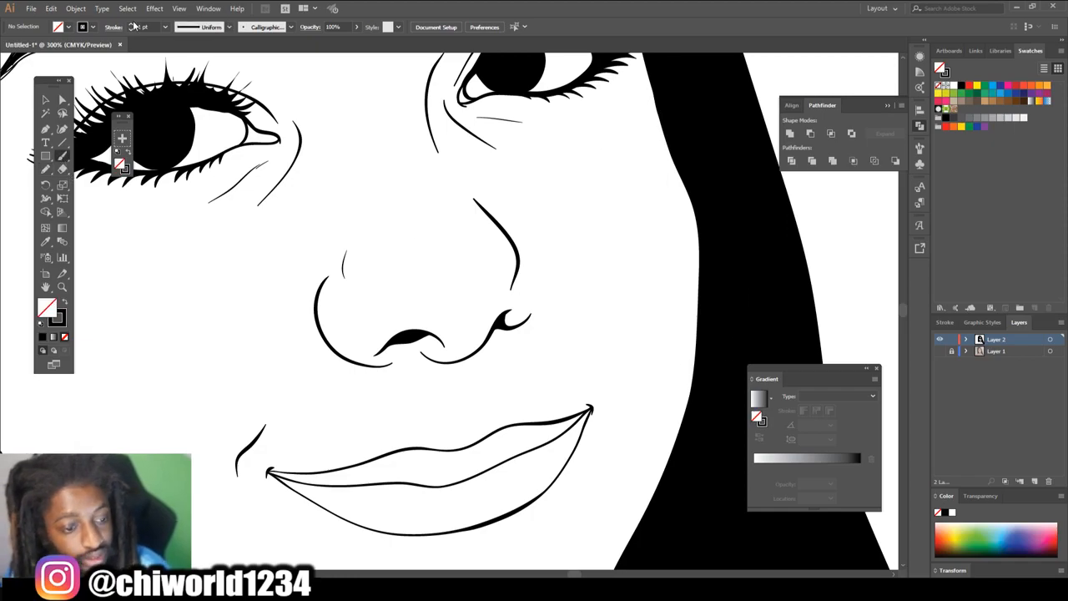
pyautogui.click(164, 27)
pyautogui.click(175, 38)
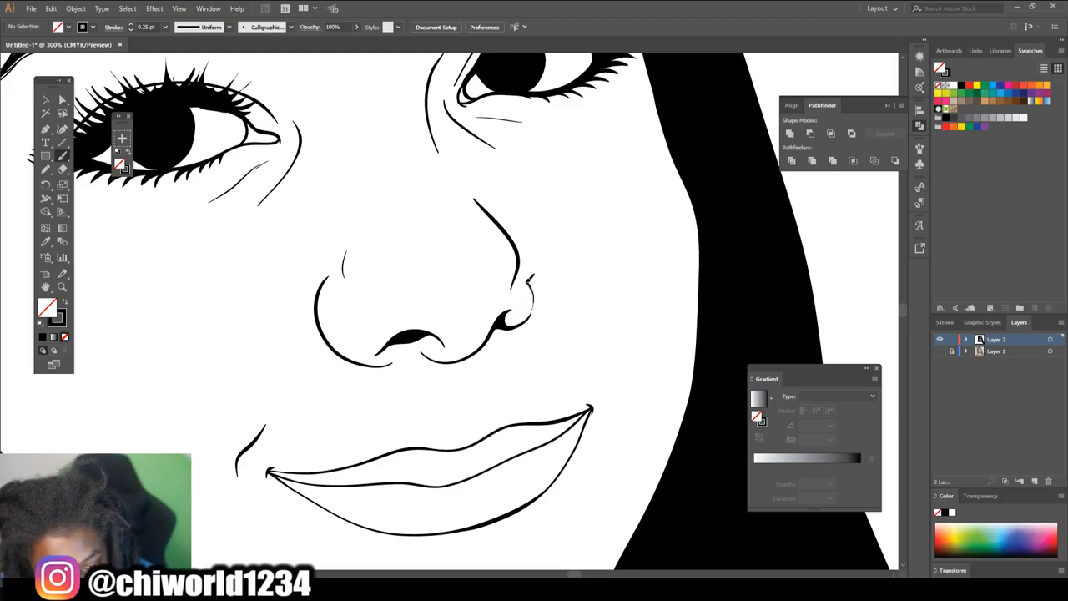
pyautogui.moveTo(523, 271); pyautogui.dragTo(515, 242)
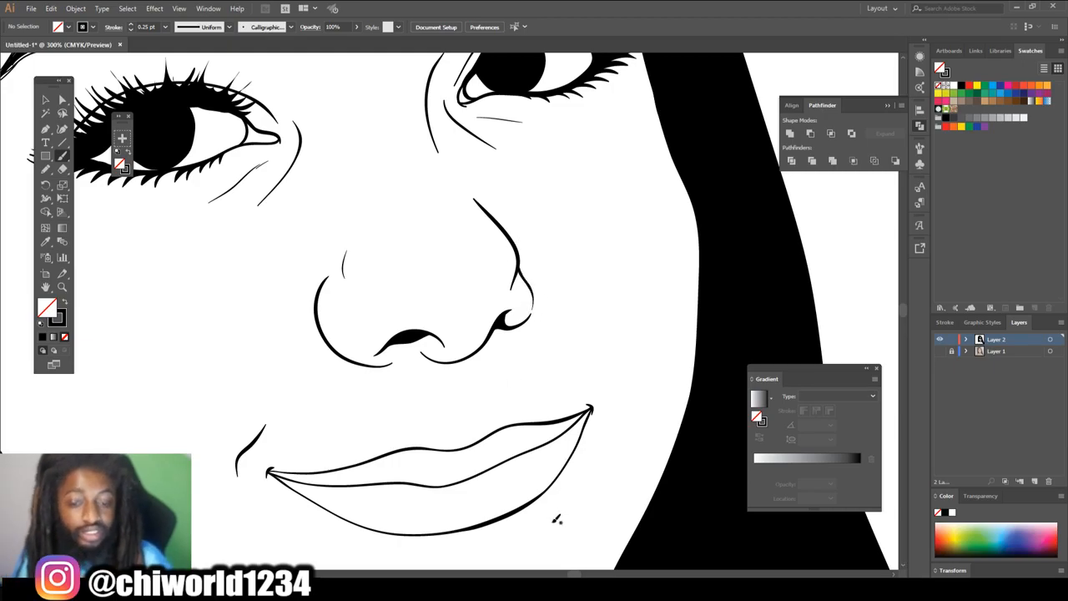
# - Add fine 0.25 pt hair strokes to the inner ends of both eyebrows
pyautogui.hotkey('ctrl', '-')
pyautogui.hotkey('ctrl', '-')
pyautogui.hotkey('ctrl', '-')
pyautogui.hotkey('ctrl', '-')
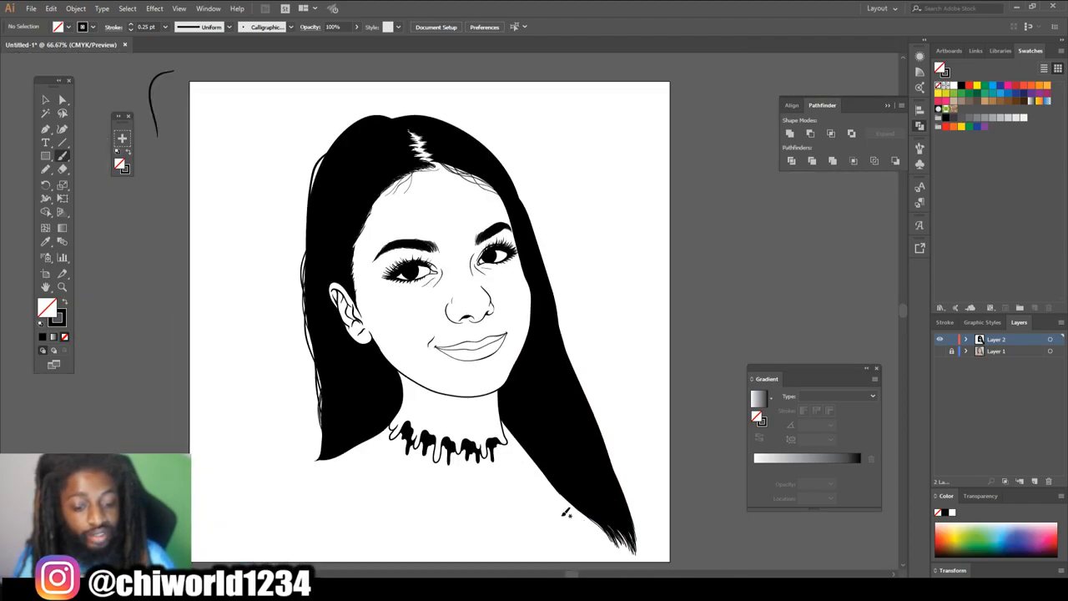
pyautogui.scroll(-1, 567, 509)
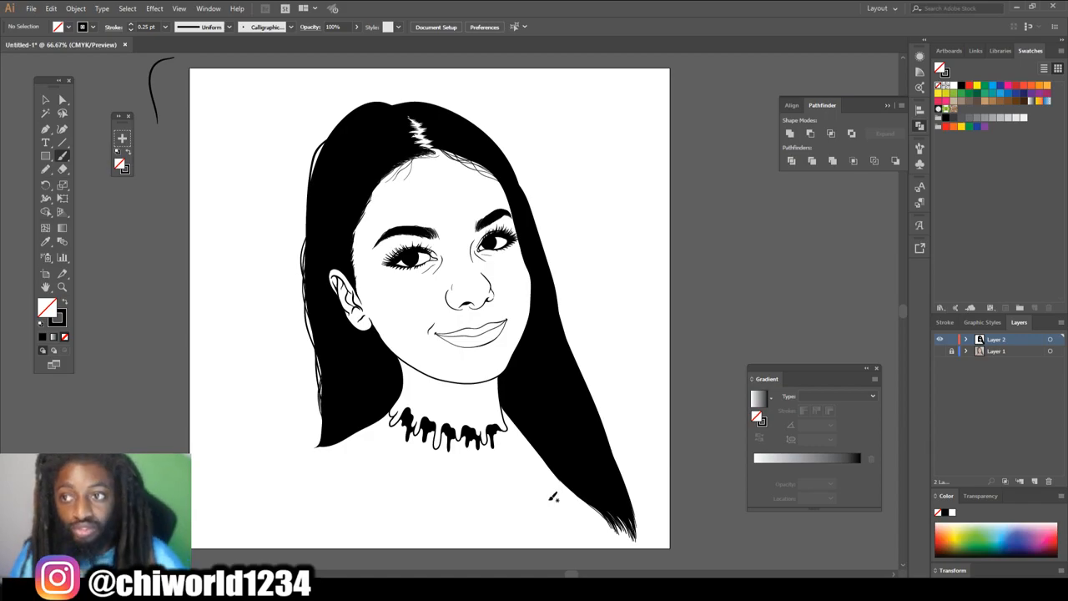
pyautogui.scroll(4, 553, 497)
pyautogui.hotkey('ctrl', '+')
pyautogui.hotkey('ctrl', '+')
pyautogui.hotkey('ctrl', '+')
pyautogui.hotkey('ctrl', '+')
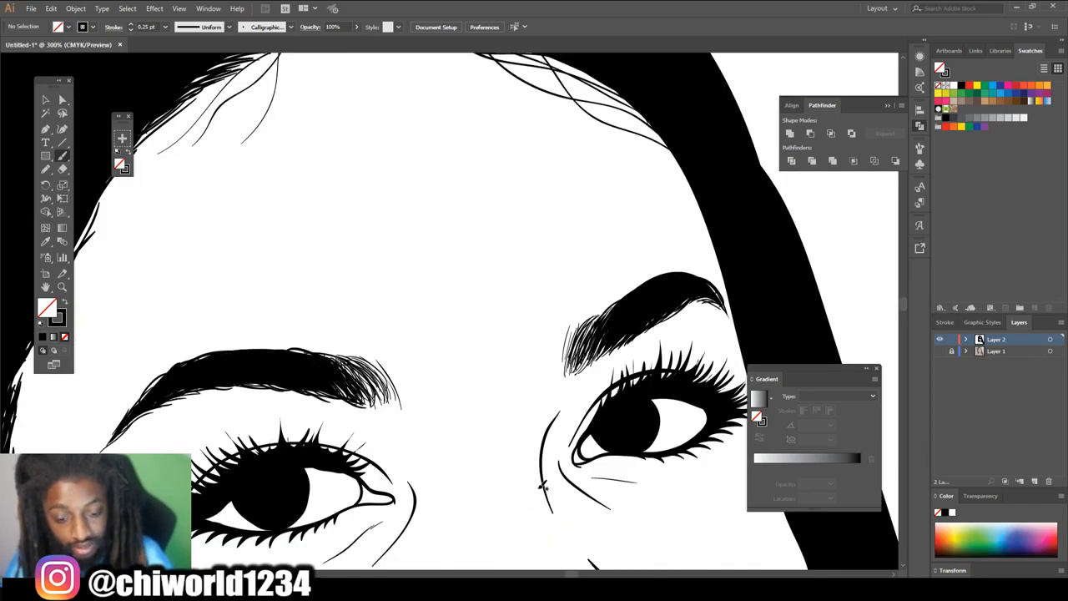
pyautogui.moveTo(566, 372); pyautogui.dragTo(568, 336)
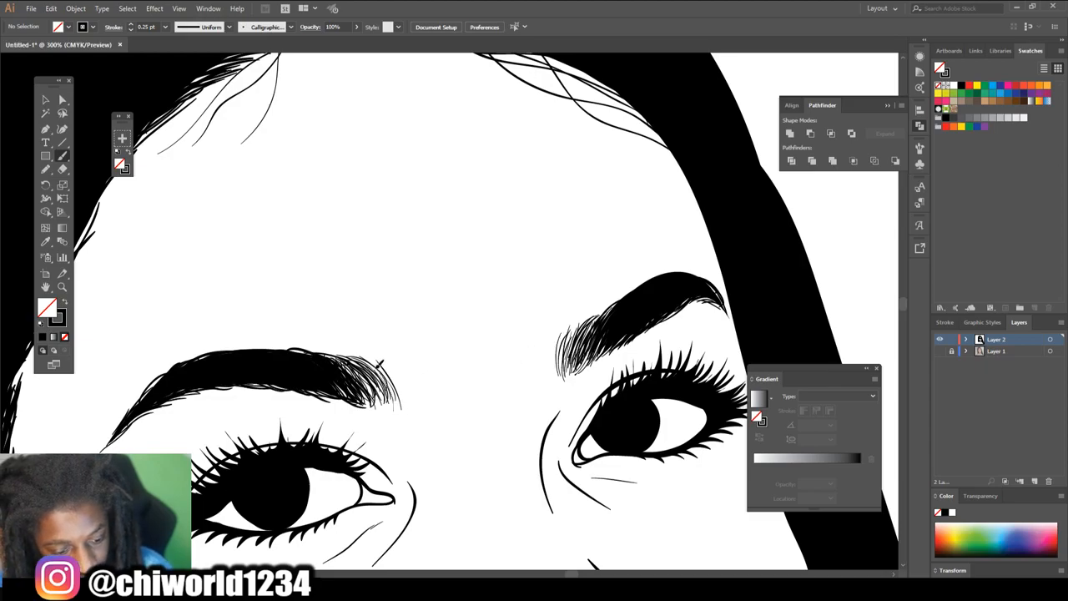
pyautogui.moveTo(403, 388); pyautogui.dragTo(392, 370)
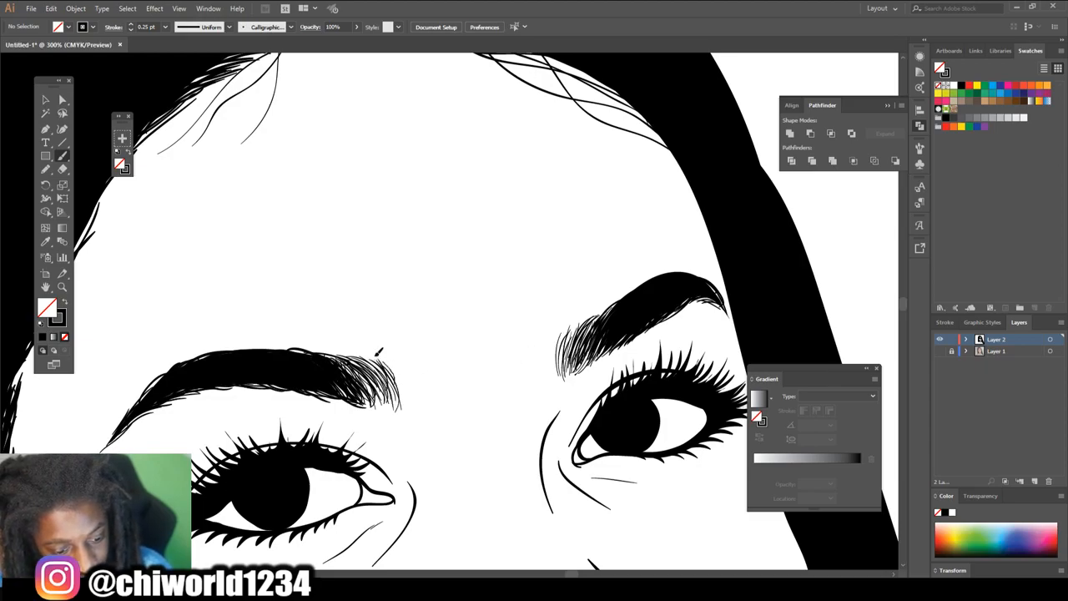
# - Delete the stray curved line lying outside the artboard's upper-left corner
pyautogui.hotkey('ctrl', '-')
pyautogui.hotkey('ctrl', '-')
pyautogui.hotkey('ctrl', '-')
pyautogui.hotkey('ctrl', '-')
pyautogui.hotkey('ctrl', '-')
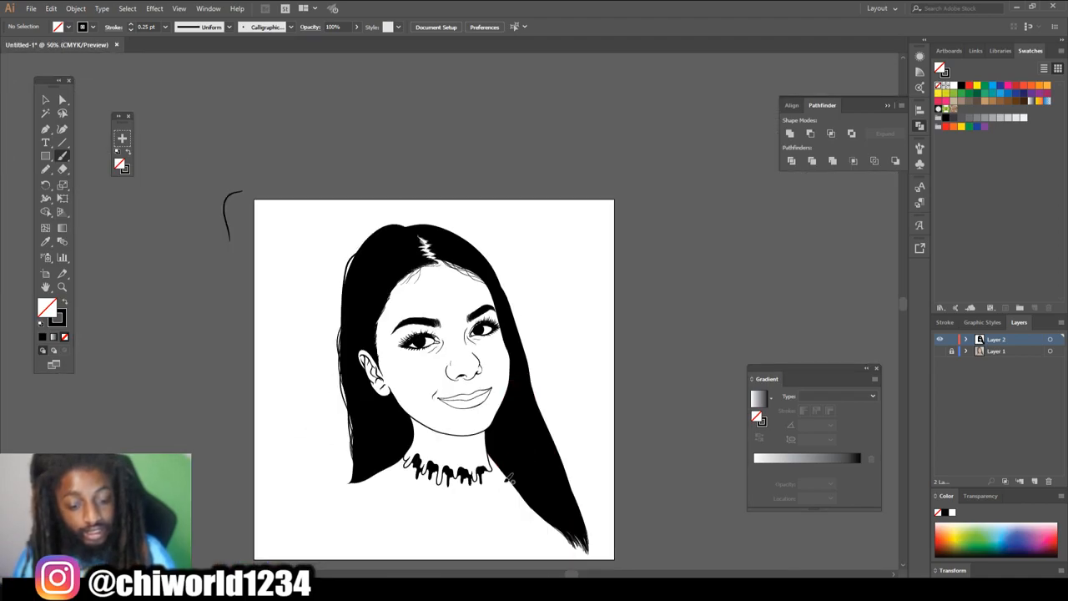
pyautogui.scroll(-2, 510, 479)
pyautogui.press('v')
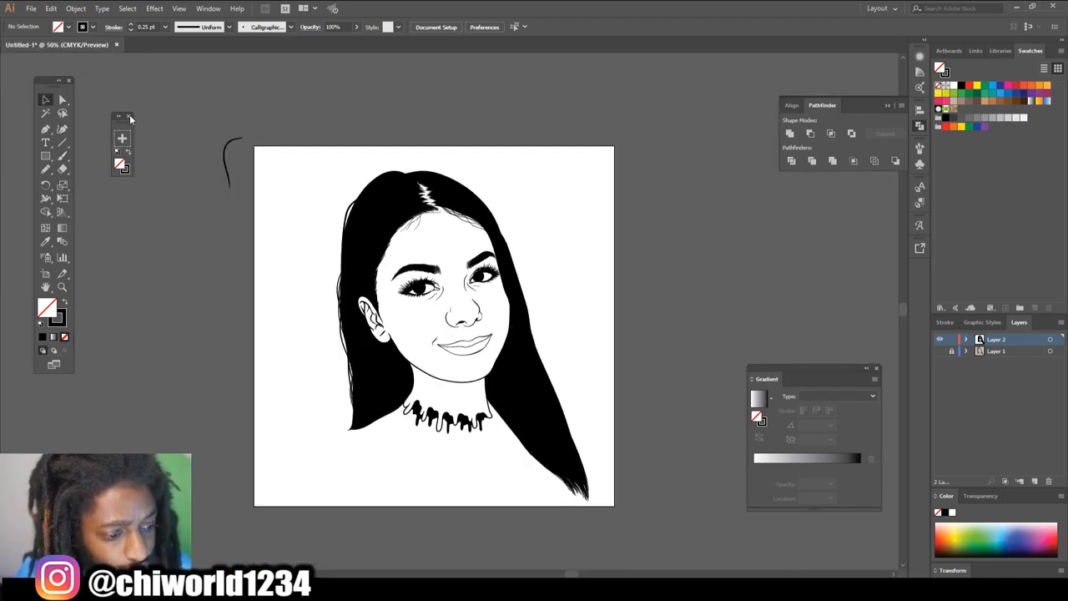
pyautogui.click(227, 163)
pyautogui.press('Delete')
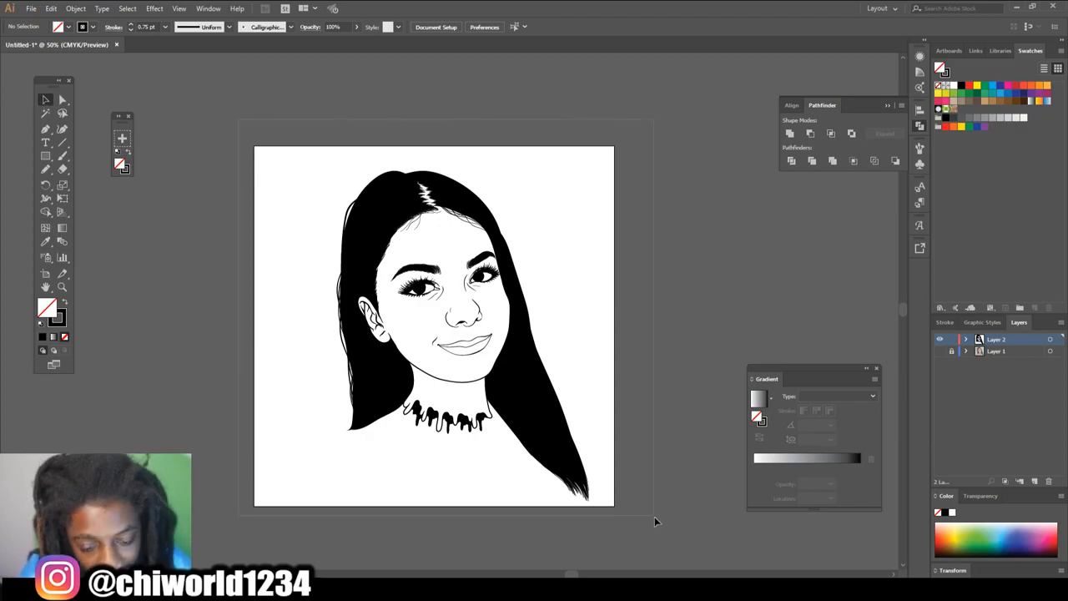
# - Select the whole line art, expand its appearance and combine the overlapping shapes with Pathfinder Merge
pyautogui.moveTo(660, 537); pyautogui.dragTo(307, 242)
pyautogui.click(75, 8)
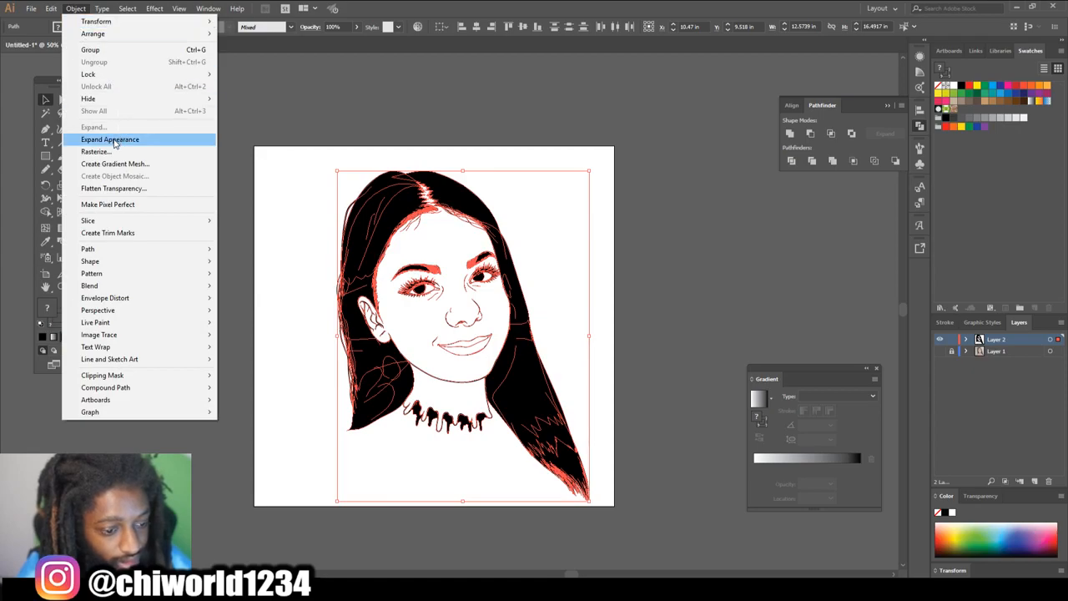
pyautogui.click(114, 140)
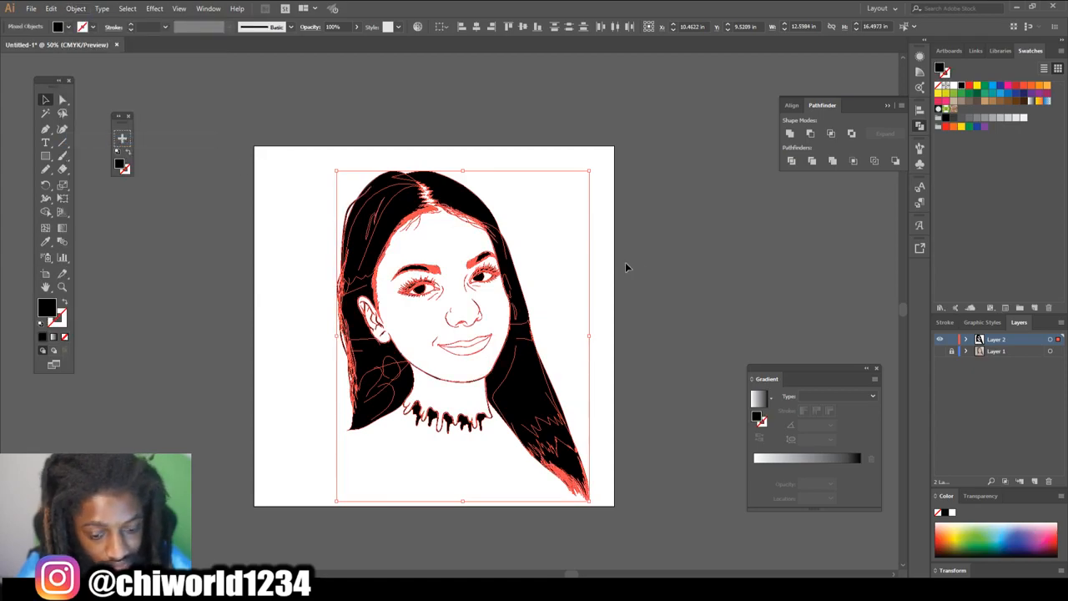
pyautogui.click(832, 161)
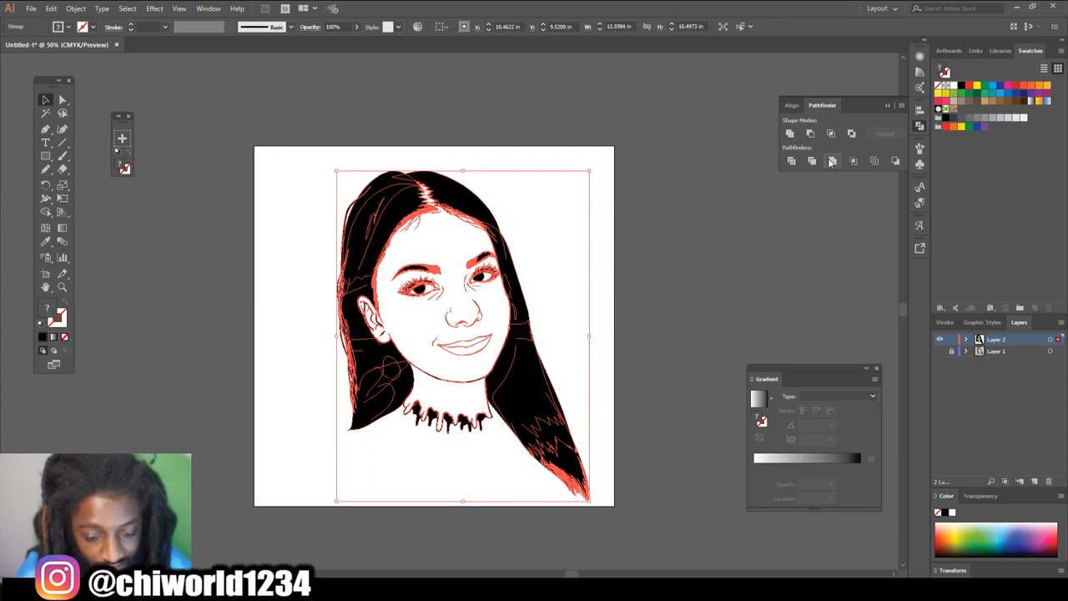
pyautogui.click(831, 161)
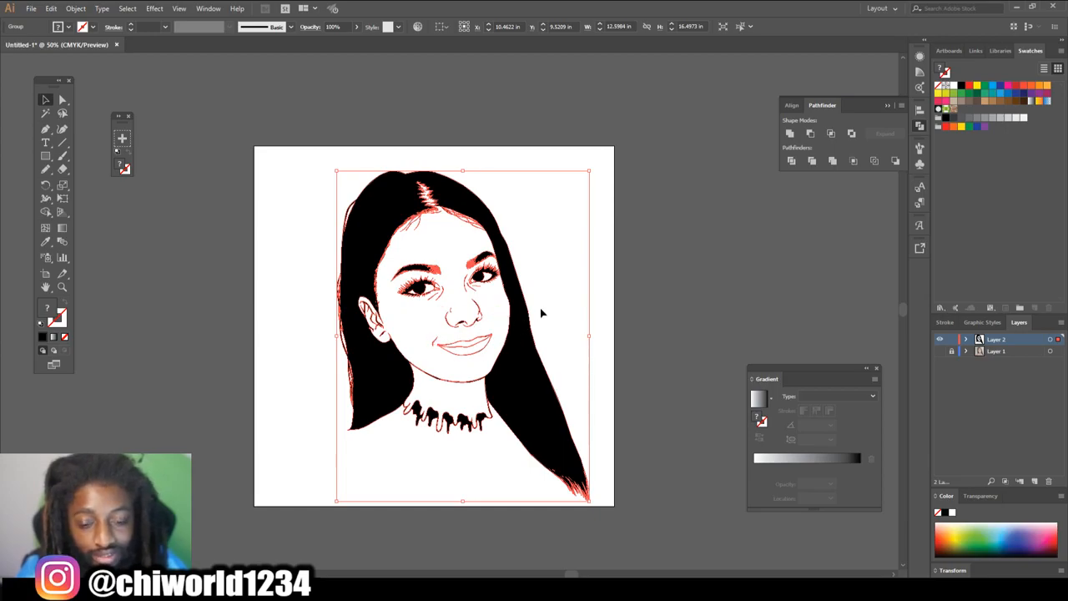
# - Duplicate Layer 2, lock the copy and make the original Layer 2 active
pyautogui.hotkey('ctrl', 'c')
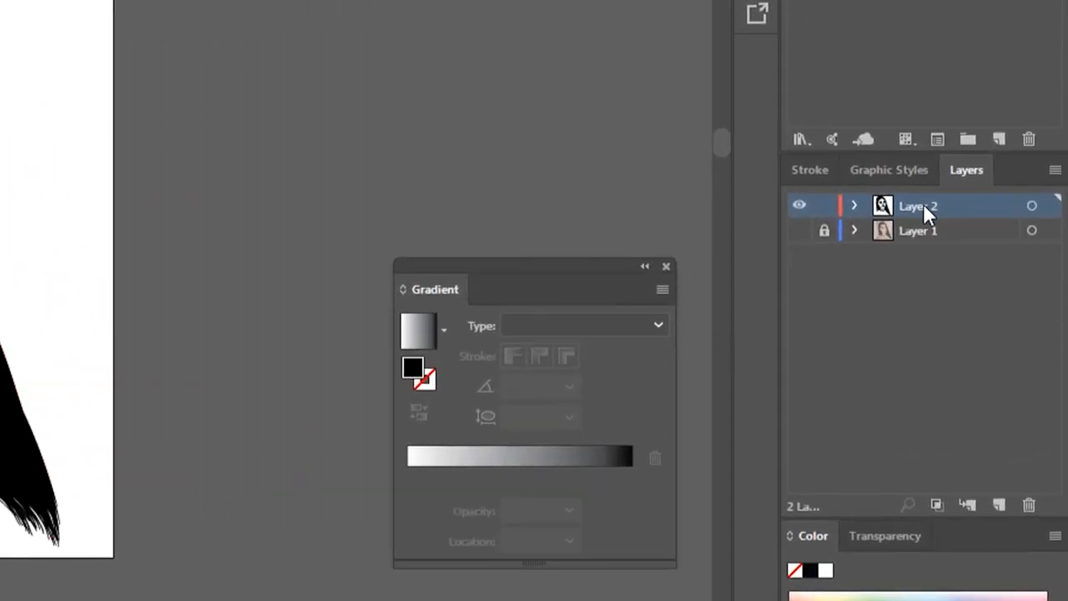
pyautogui.moveTo(925, 209); pyautogui.dragTo(1004, 505)
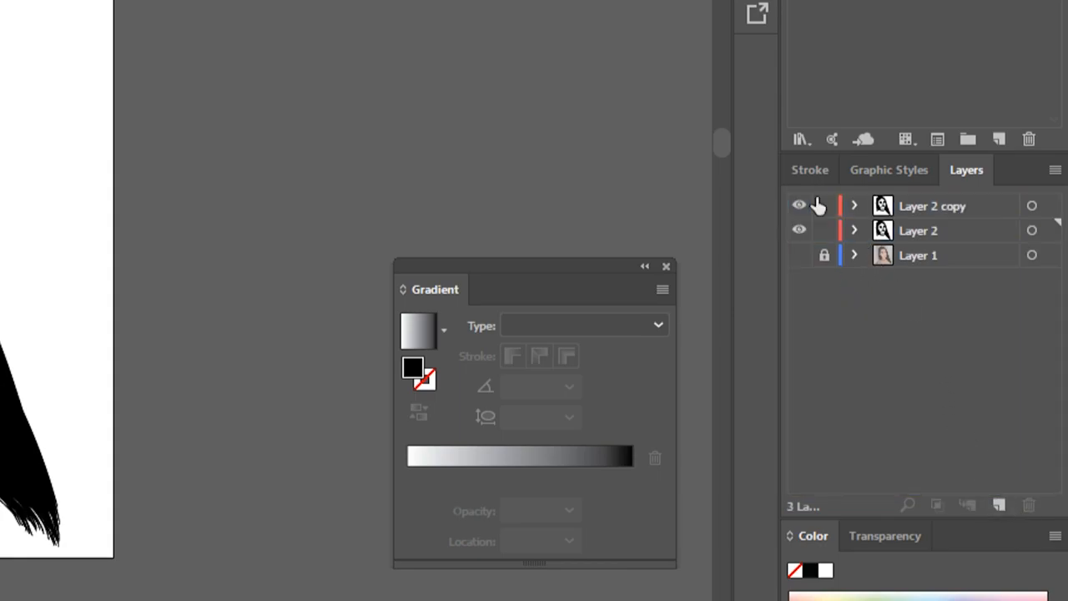
pyautogui.click(940, 230)
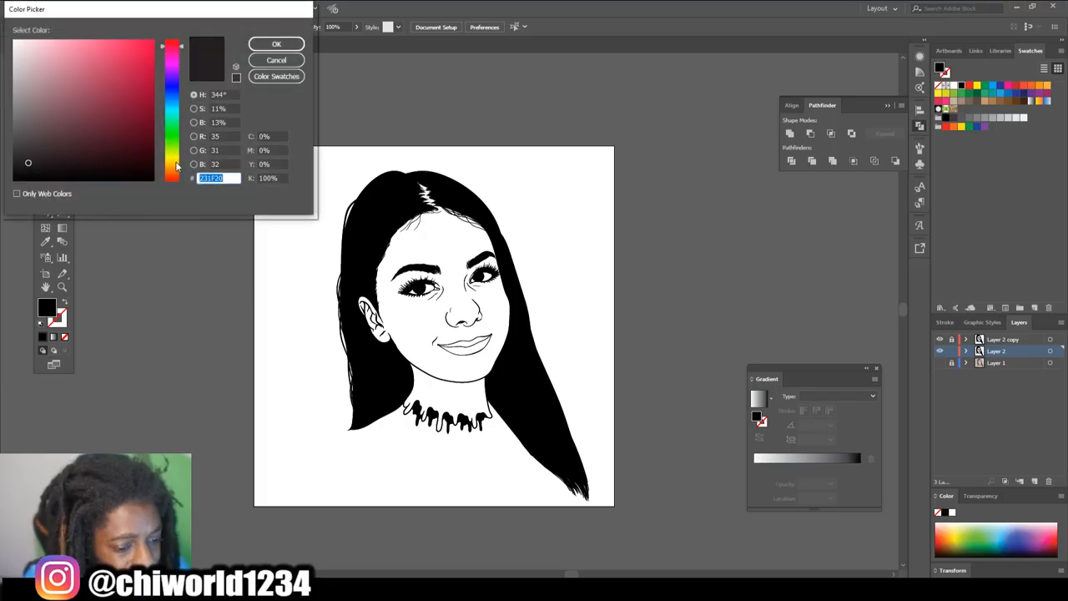
# - Set the fill to the peach skin tone FFC0A4
pyautogui.moveTo(172, 174); pyautogui.dragTo(167, 177)
pyautogui.moveTo(116, 151)
pyautogui.mouseDown()
pyautogui.moveTo(59, 117)
pyautogui.moveTo(48, 36)
pyautogui.moveTo(63, 30)
pyautogui.mouseUp()
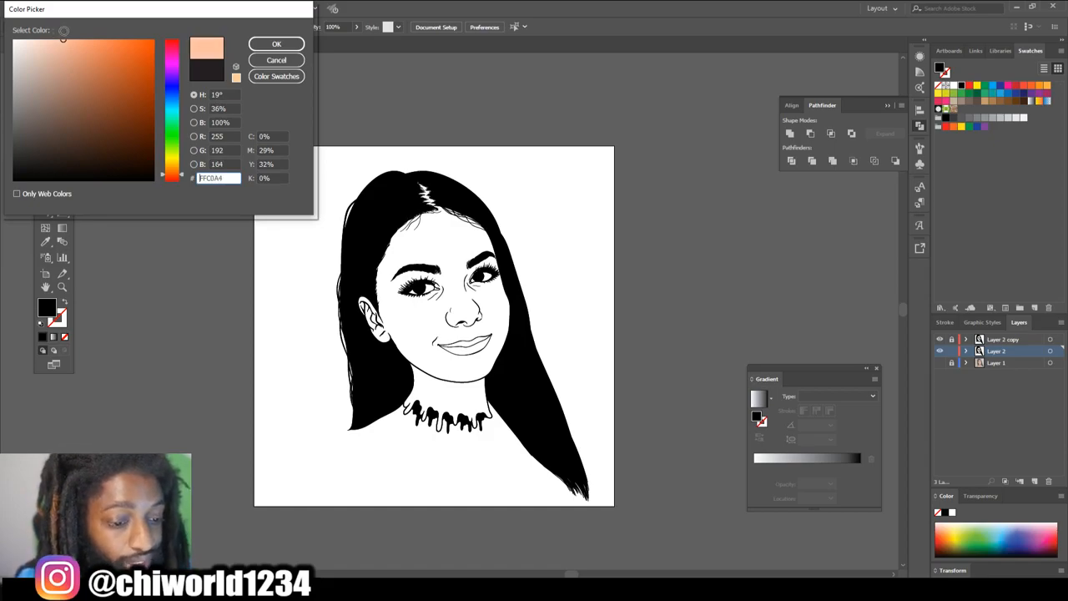
pyautogui.click(276, 43)
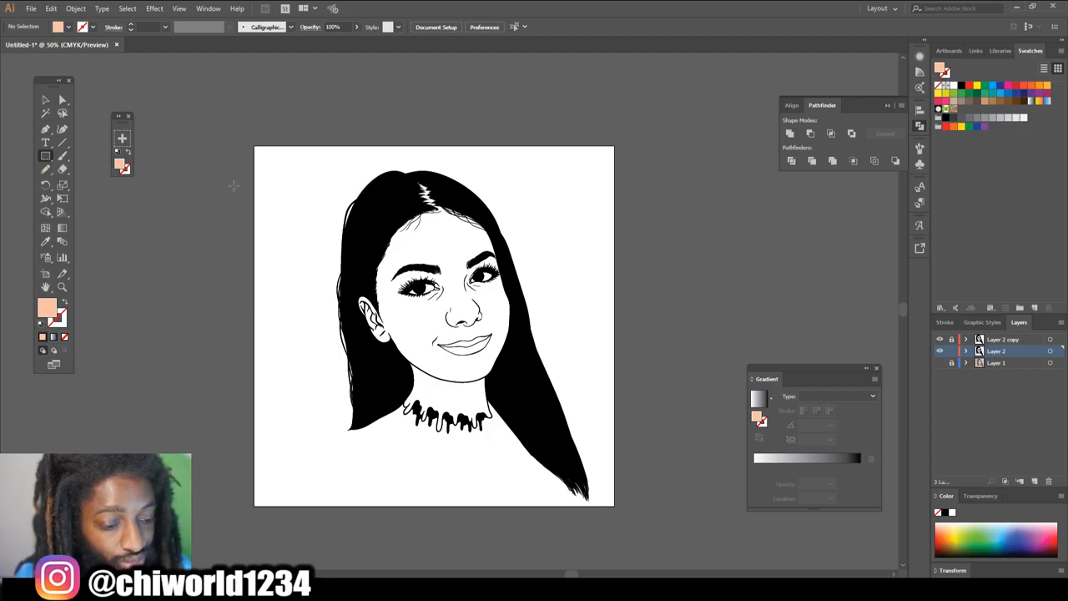
# - Draw a peach rectangle covering the entire portrait on Layer 2 and send it to the back
pyautogui.moveTo(310, 138)
pyautogui.mouseDown()
pyautogui.moveTo(673, 510)
pyautogui.moveTo(659, 526)
pyautogui.mouseUp()
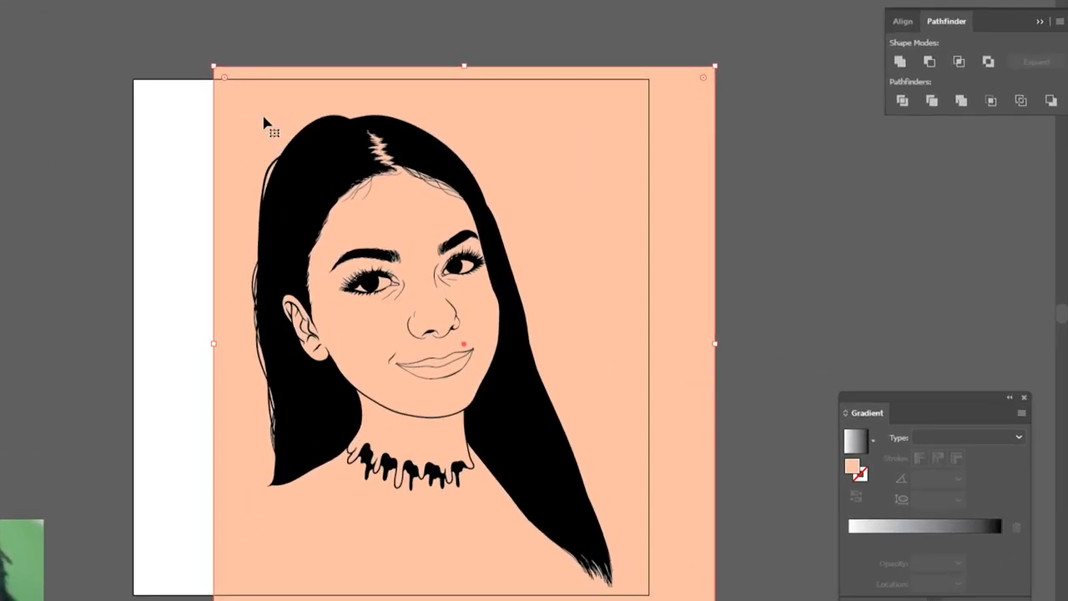
pyautogui.rightClick(346, 178)
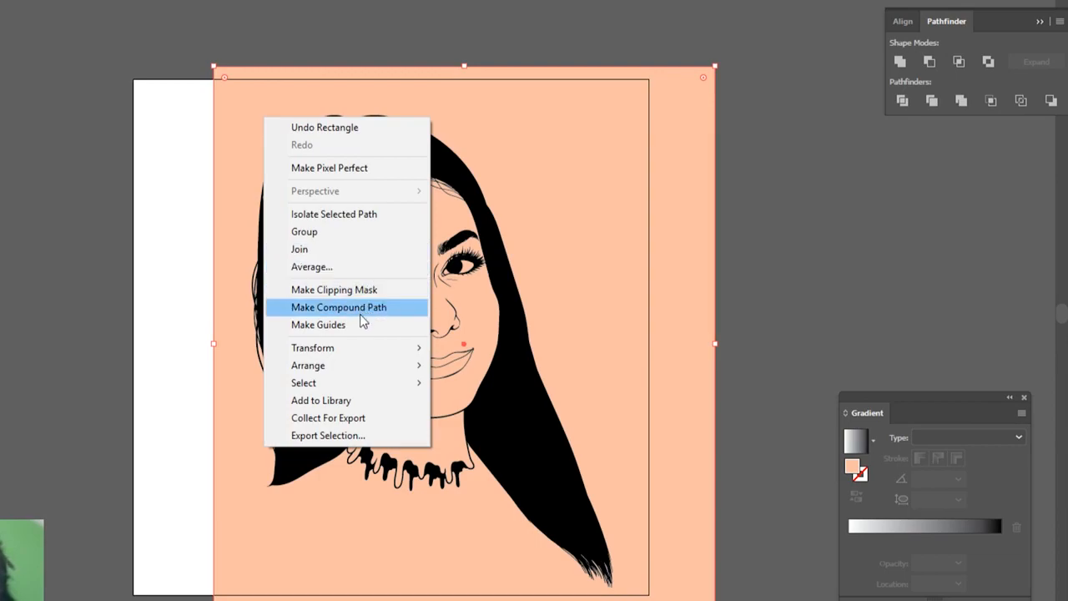
pyautogui.moveTo(399, 374)
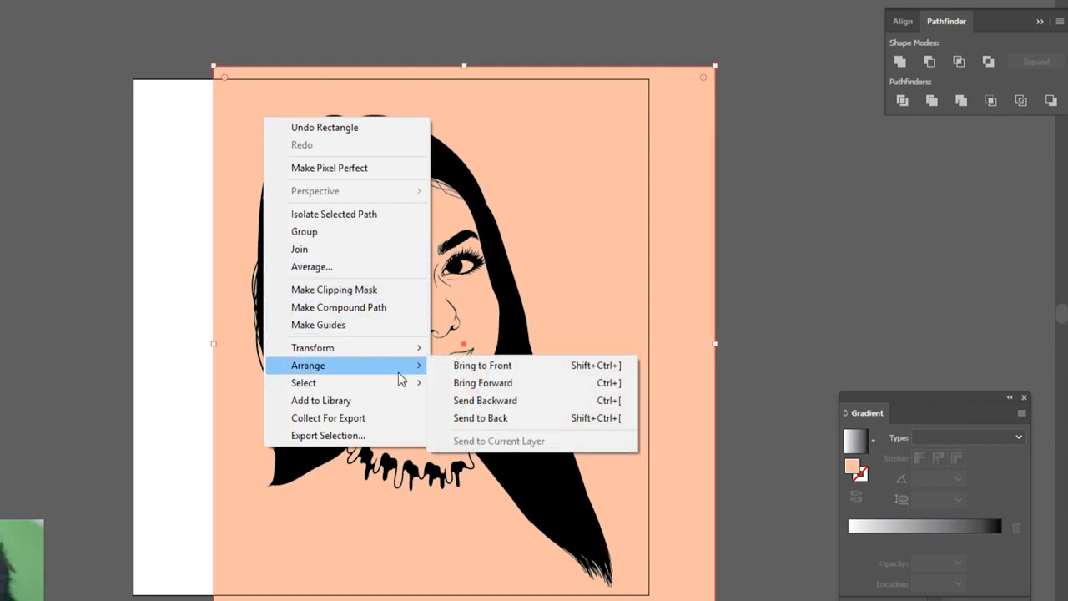
pyautogui.click(503, 418)
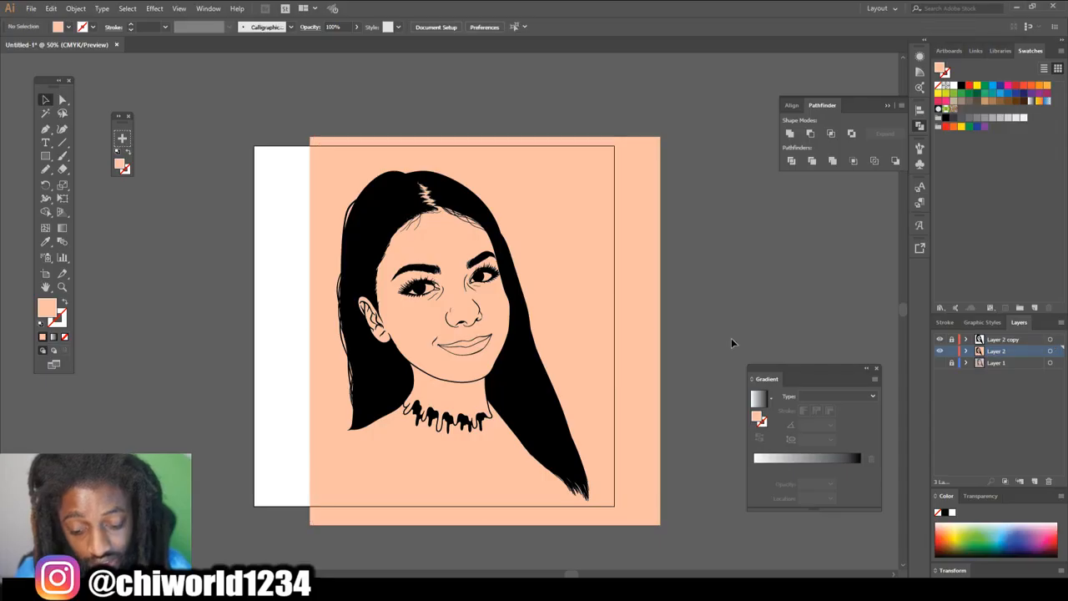
# - Combine the peach rectangle with the line art using Pathfinder Merge, and delete the peach area surrounding the portrait in isolation mode
pyautogui.moveTo(718, 503); pyautogui.dragTo(278, 140)
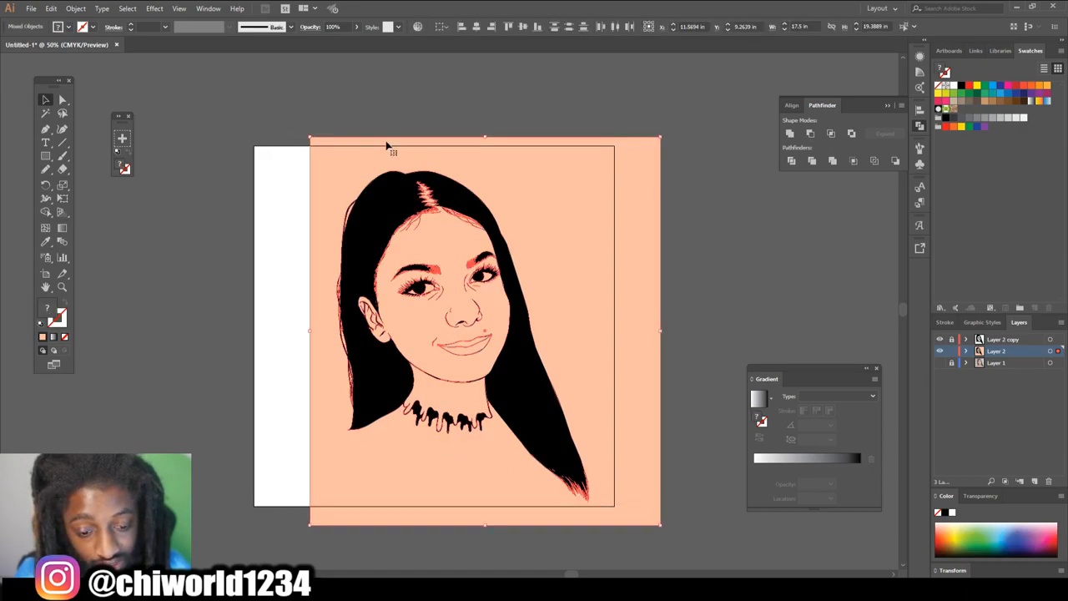
pyautogui.click(832, 161)
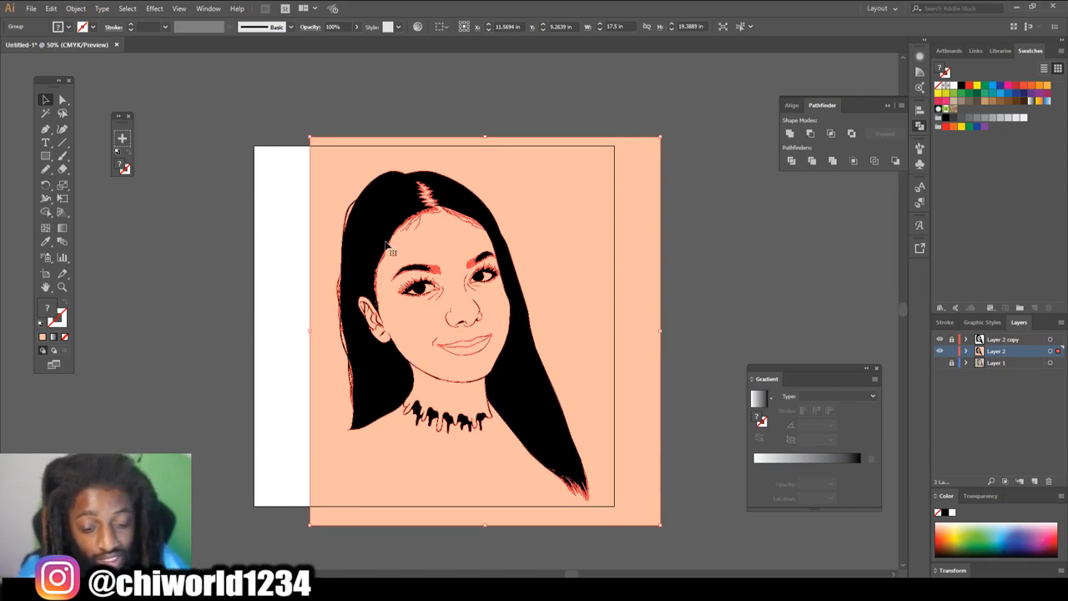
pyautogui.rightClick(551, 224)
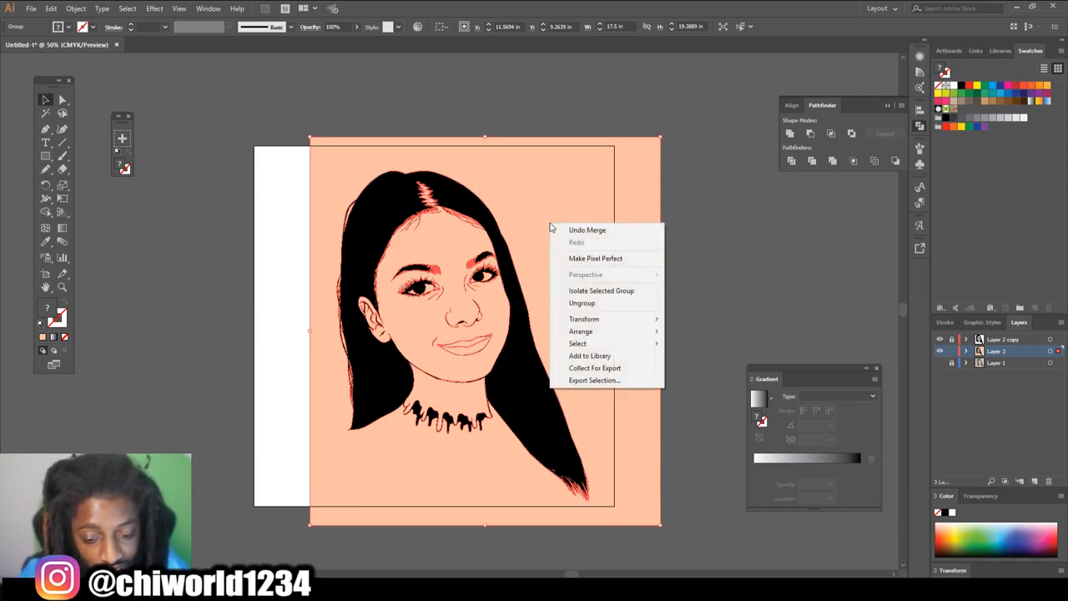
pyautogui.click(578, 292)
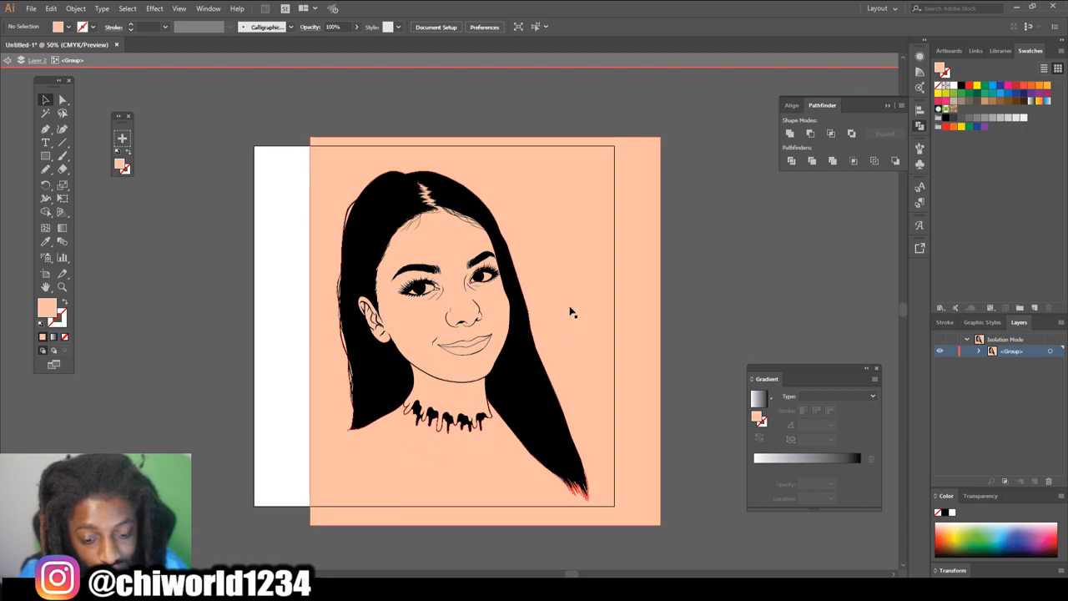
pyautogui.click(560, 210)
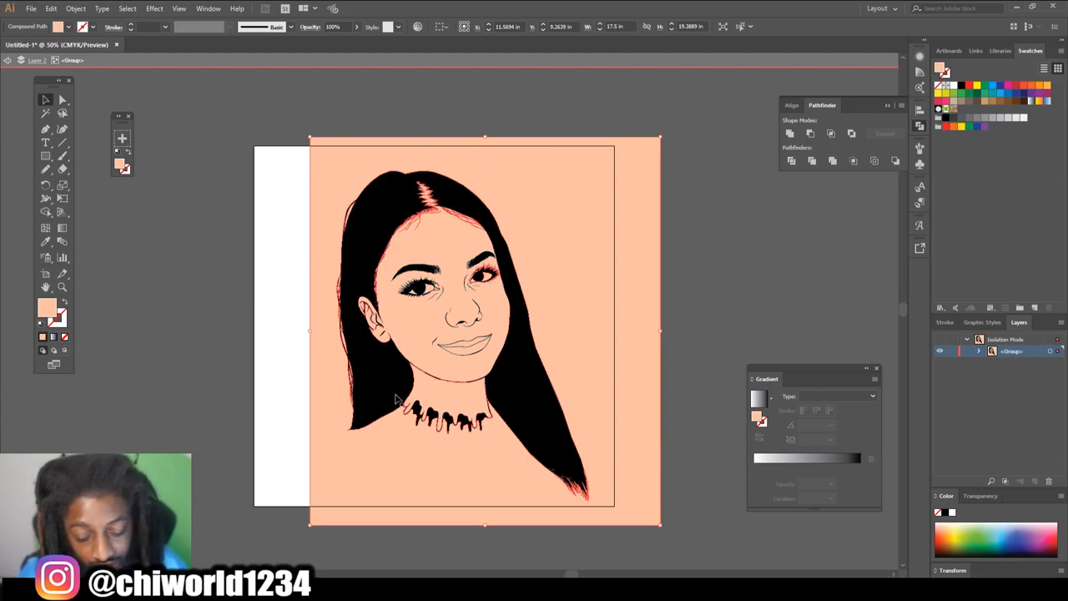
pyautogui.press('Delete')
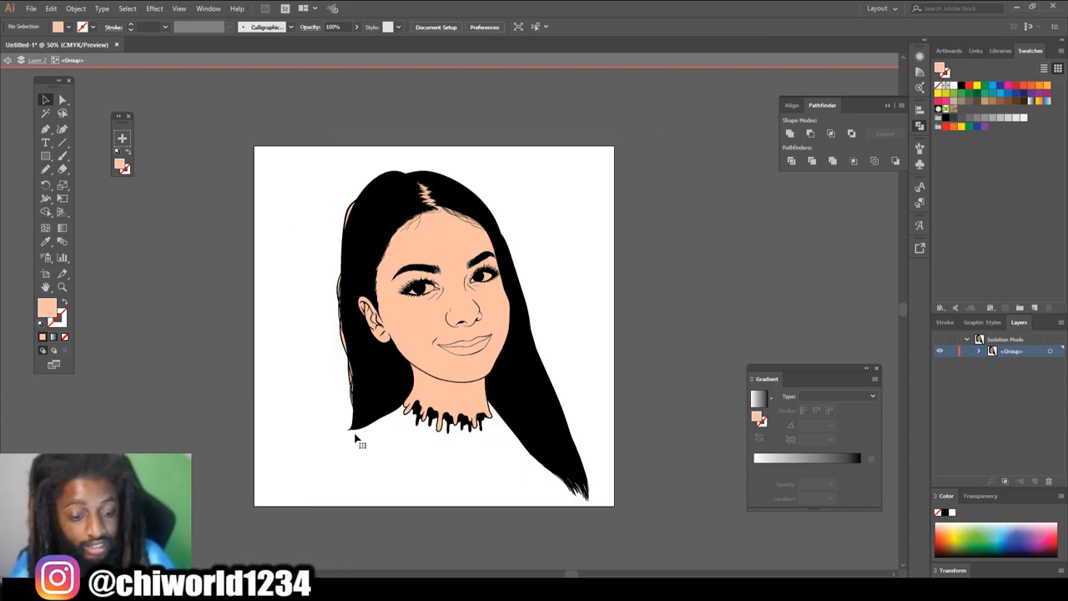
# - Fill the white areas beside the irises in both eyes with the lightest grey swatch
pyautogui.scroll(-3, 610, 366)
pyautogui.scroll(2, 610, 365)
pyautogui.hotkey('ctrl', '+')
pyautogui.hotkey('ctrl', '+')
pyautogui.hotkey('ctrl', '+')
pyautogui.hotkey('ctrl', '+')
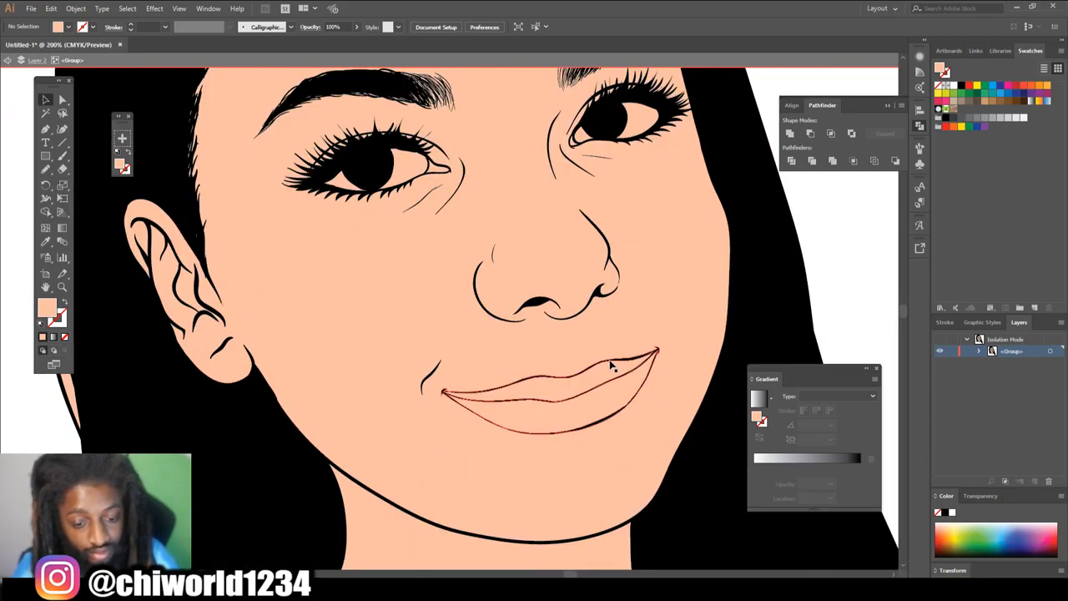
pyautogui.scroll(2, 599, 280)
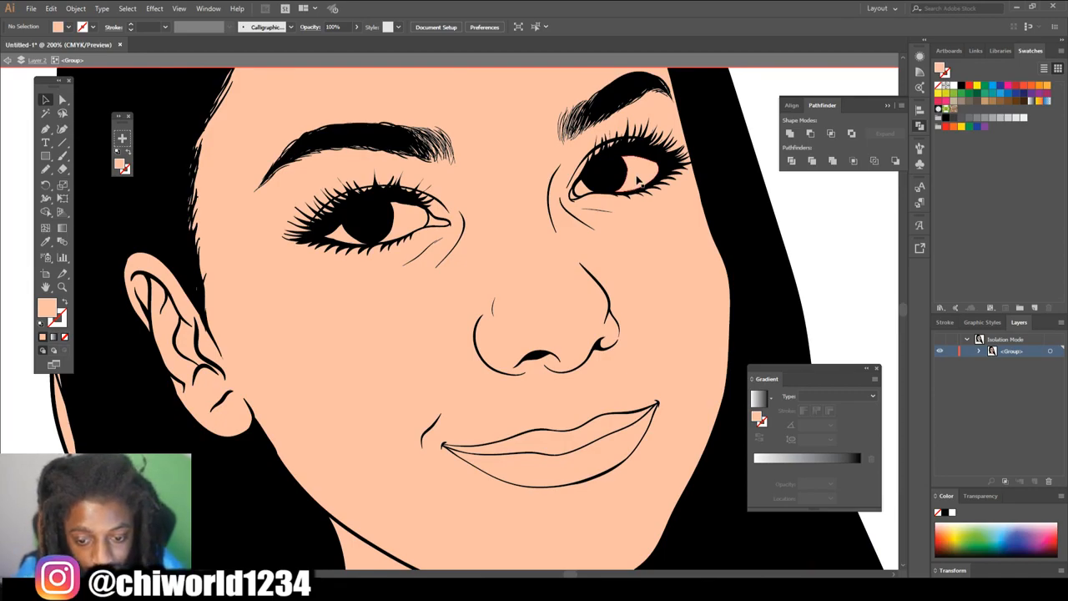
pyautogui.click(638, 179)
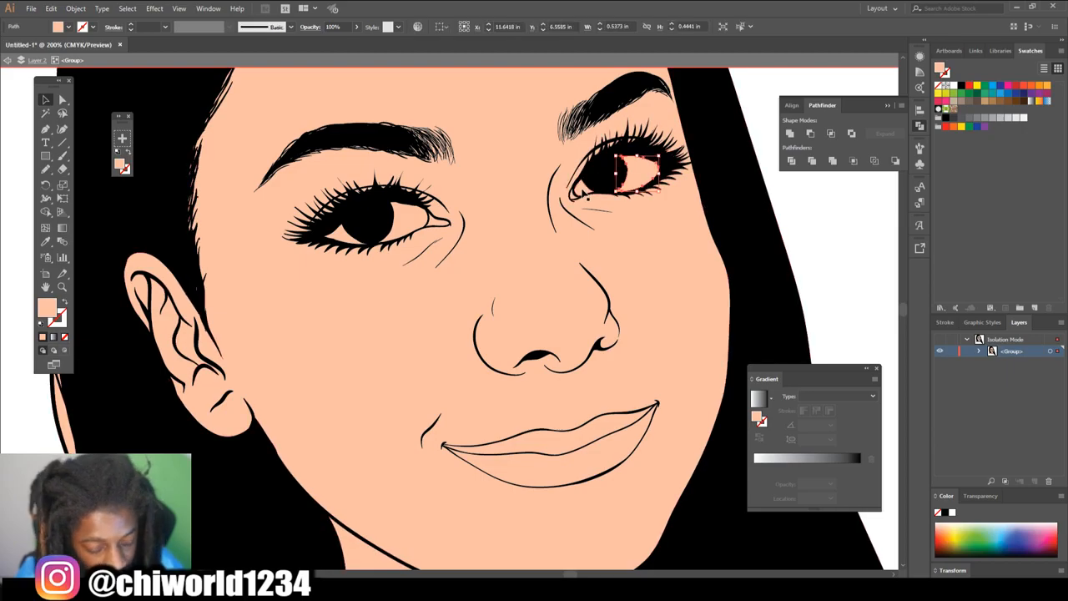
pyautogui.click(582, 196)
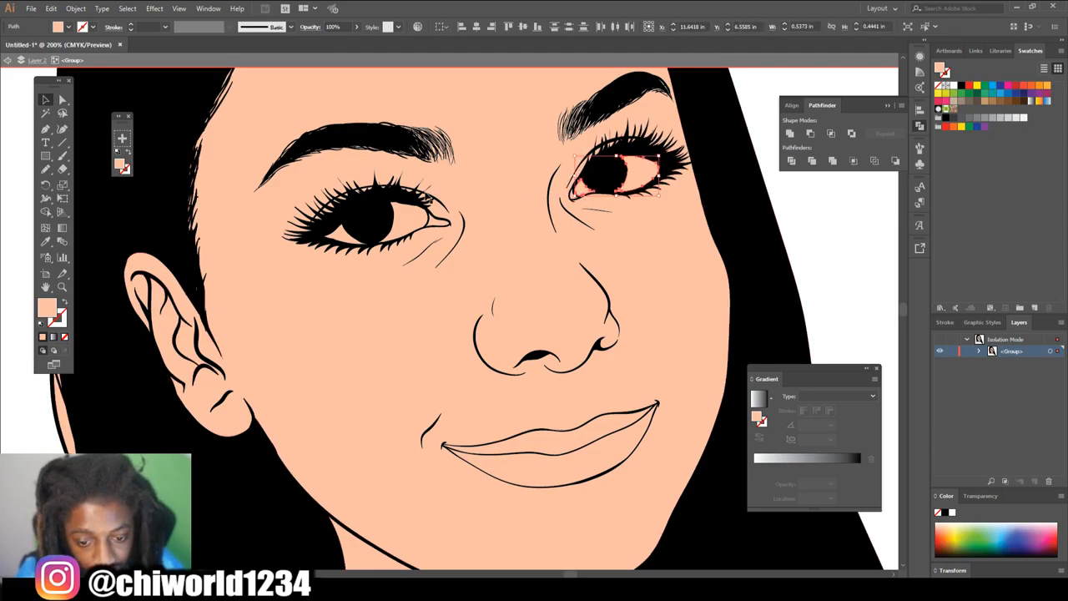
pyautogui.keyDown('shift'); pyautogui.click(405, 219); pyautogui.keyUp('shift')
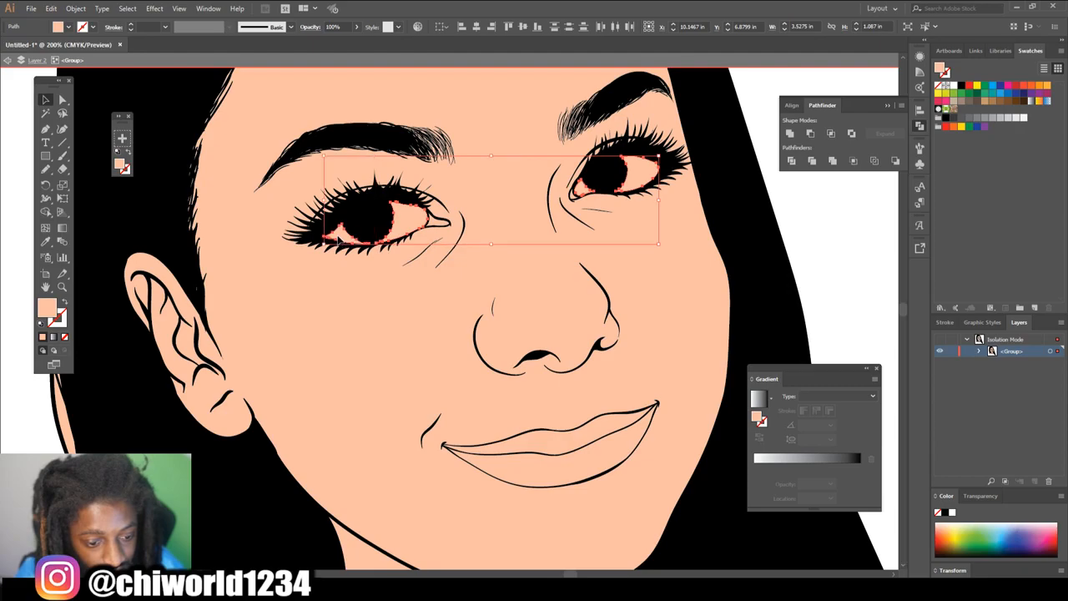
pyautogui.click(1024, 118)
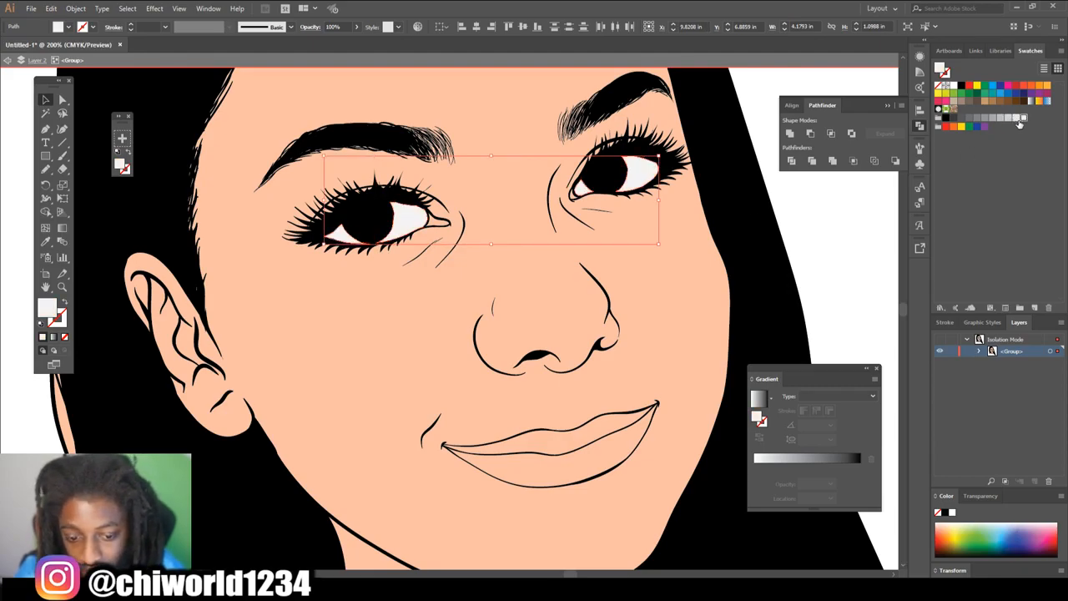
pyautogui.click(837, 230)
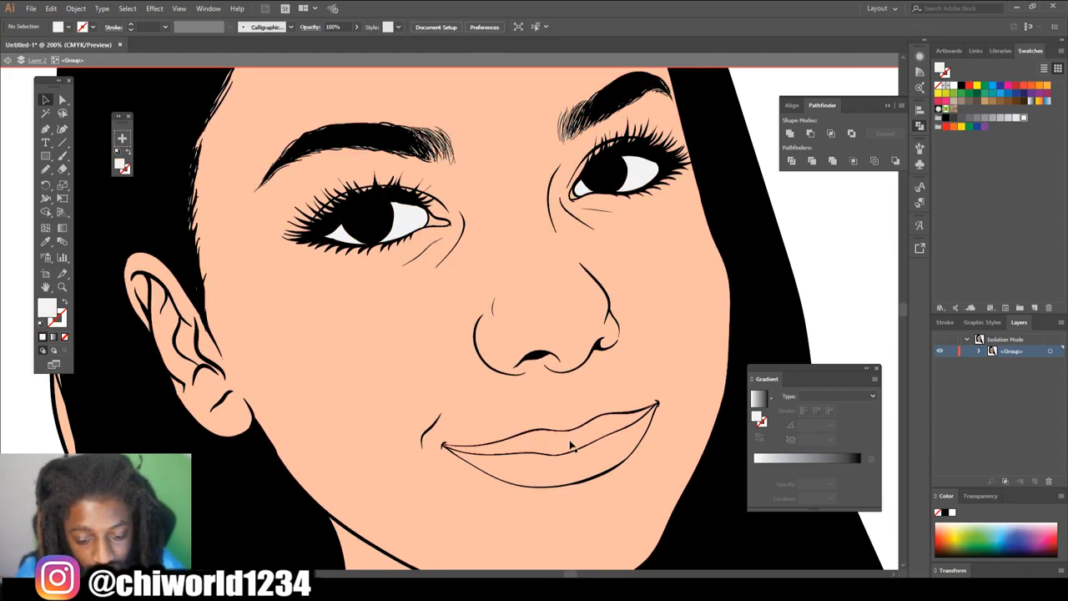
# - Recolour the upper and lower lip shapes with a muted brownish-pink fill slightly darker than the skin
pyautogui.click(574, 455)
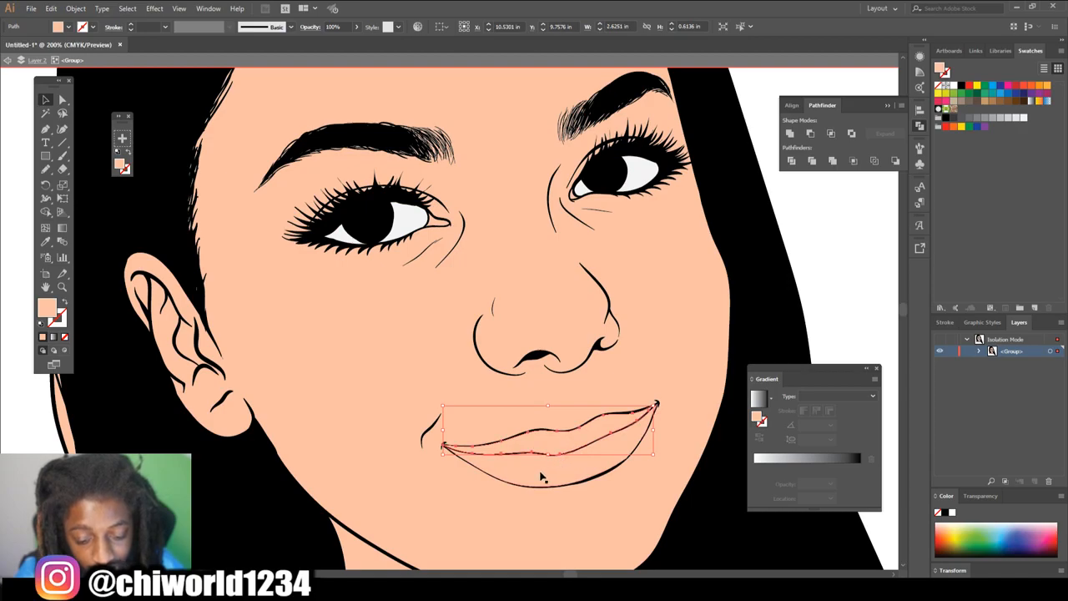
pyautogui.keyDown('shift'); pyautogui.click(540, 476); pyautogui.keyUp('shift')
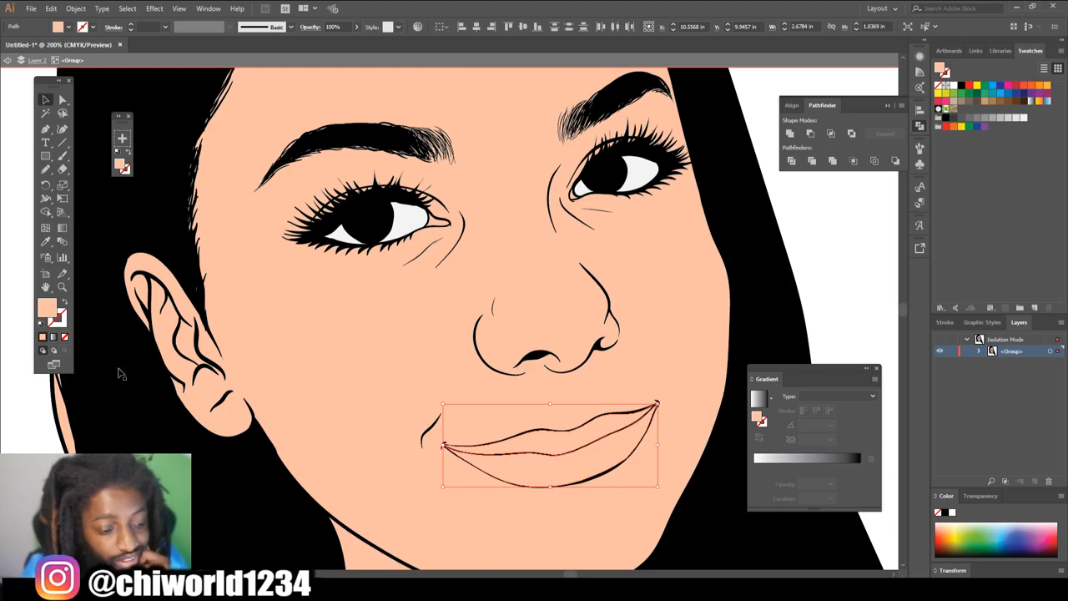
pyautogui.doubleClick(46, 309)
pyautogui.write('F9A5A5')
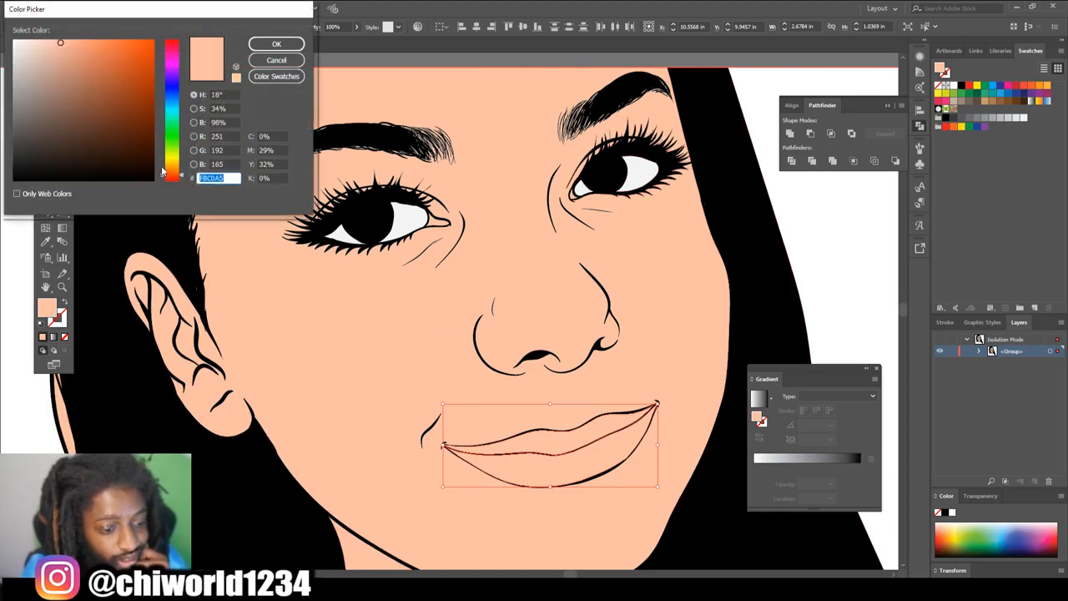
pyautogui.moveTo(100, 104); pyautogui.dragTo(63, 52)
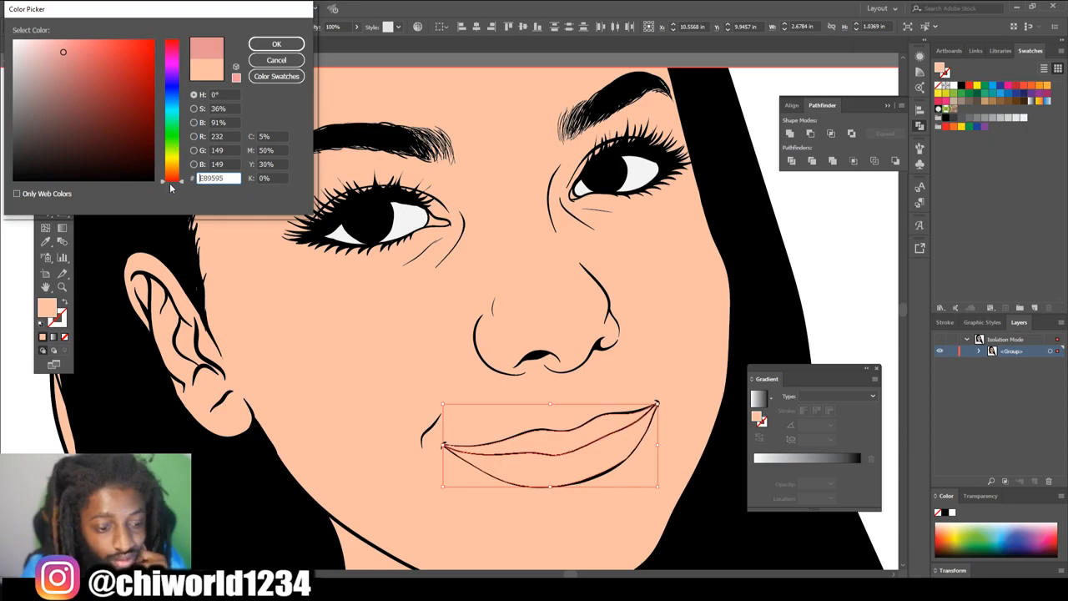
pyautogui.moveTo(173, 180); pyautogui.dragTo(173, 177)
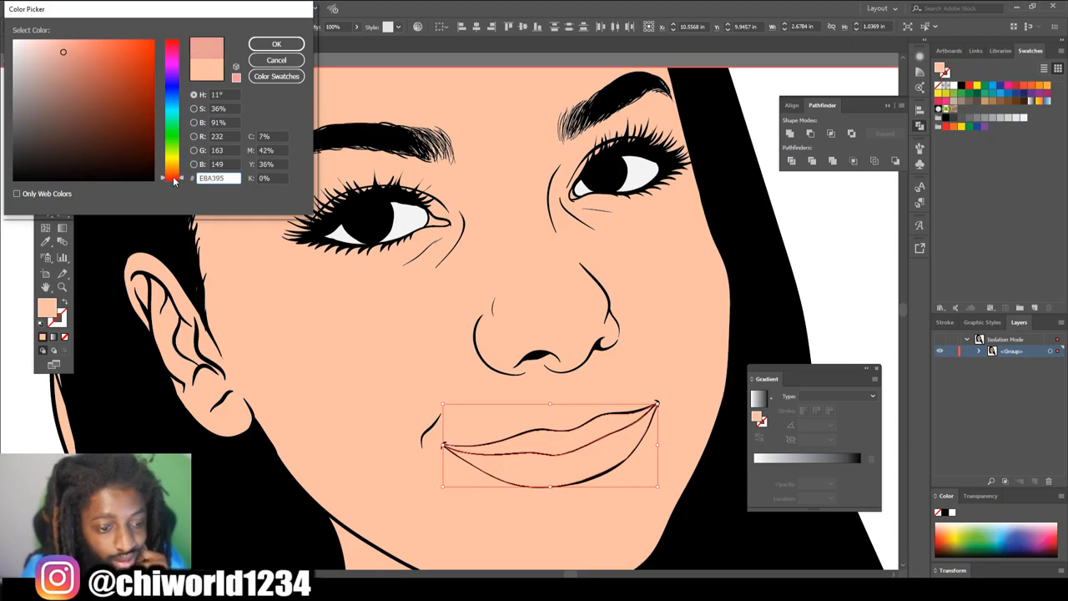
pyautogui.click(69, 65)
pyautogui.click(263, 48)
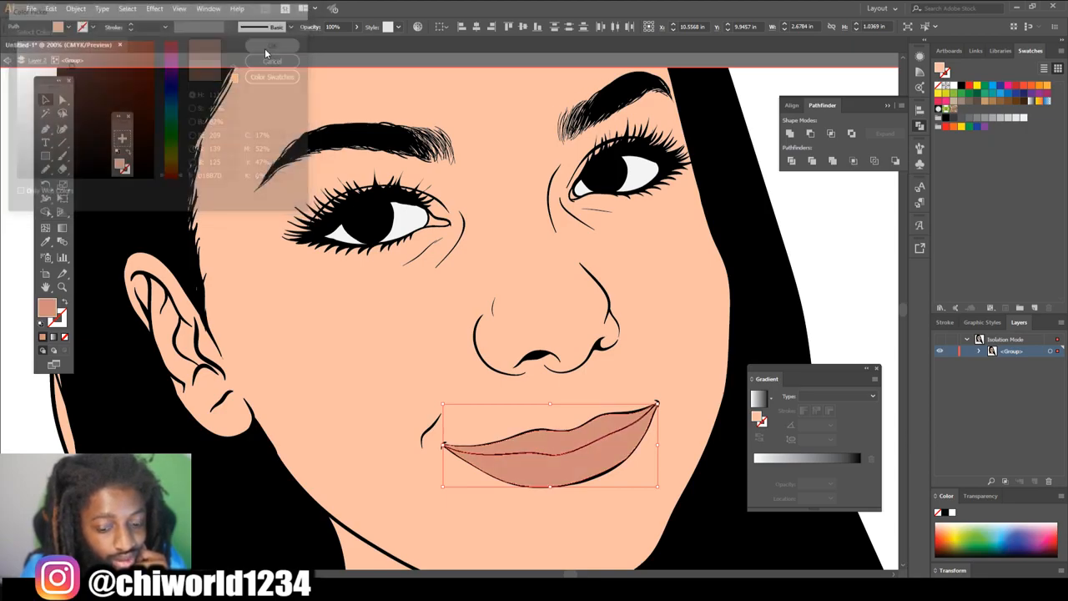
pyautogui.click(818, 217)
# - Fill the inner corner shapes of both eyes with the pink tone F29999
pyautogui.press('p')
pyautogui.scroll(3, 770, 246)
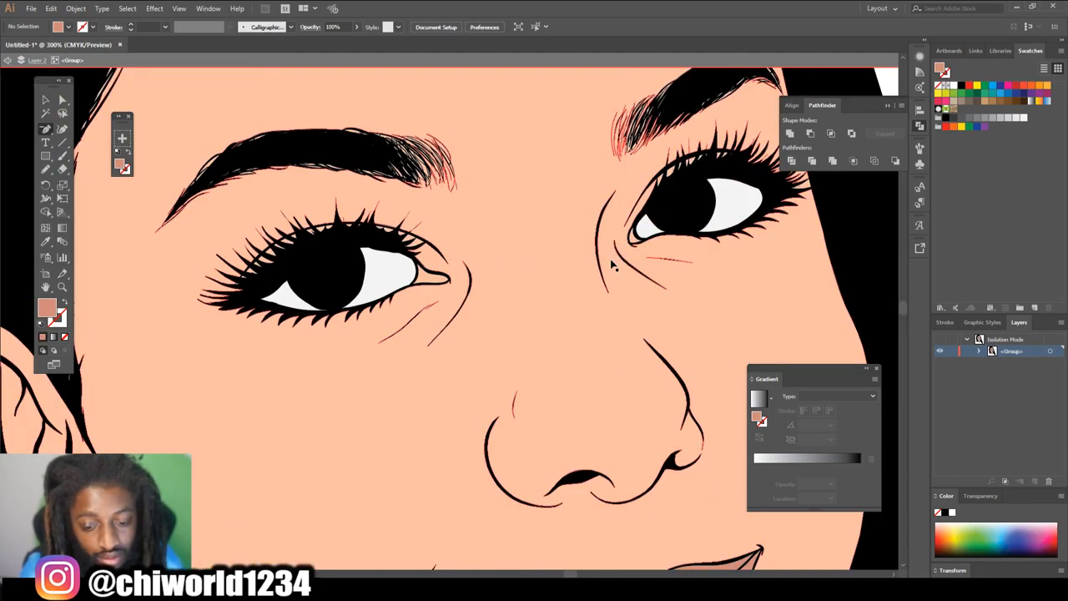
pyautogui.hotkey('ctrl', '=')
pyautogui.click(46, 99)
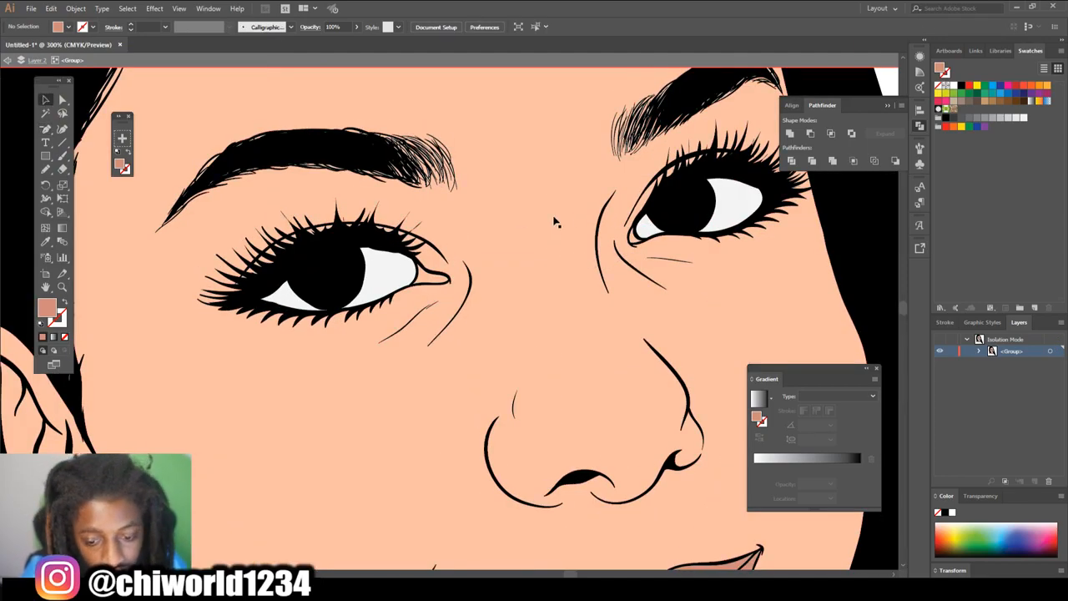
pyautogui.moveTo(633, 241); pyautogui.dragTo(424, 278)
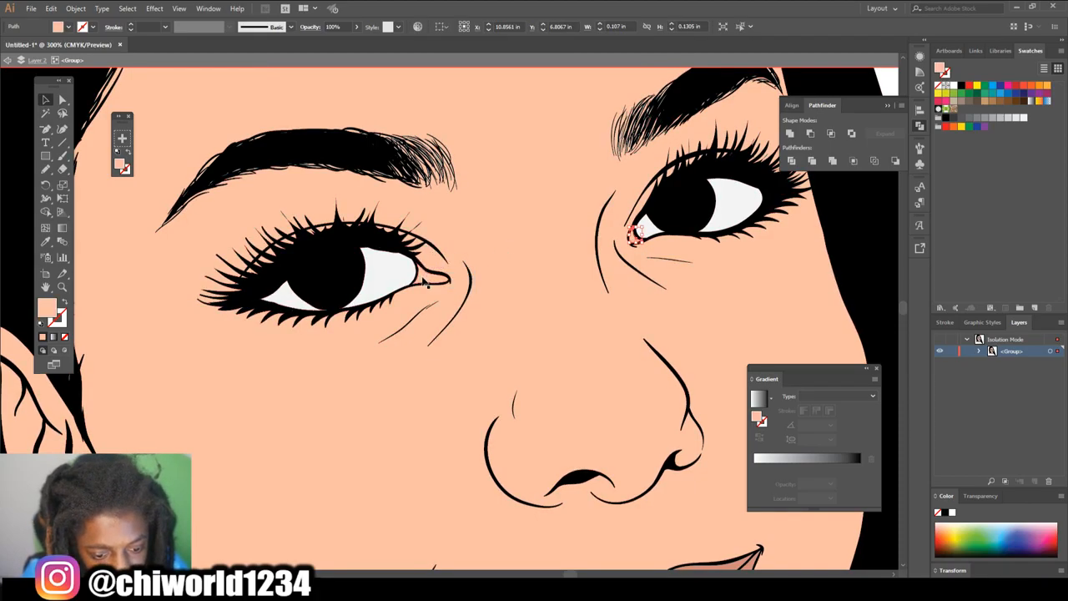
pyautogui.keyDown('shift'); pyautogui.click(423, 277); pyautogui.keyUp('shift')
pyautogui.doubleClick(41, 313)
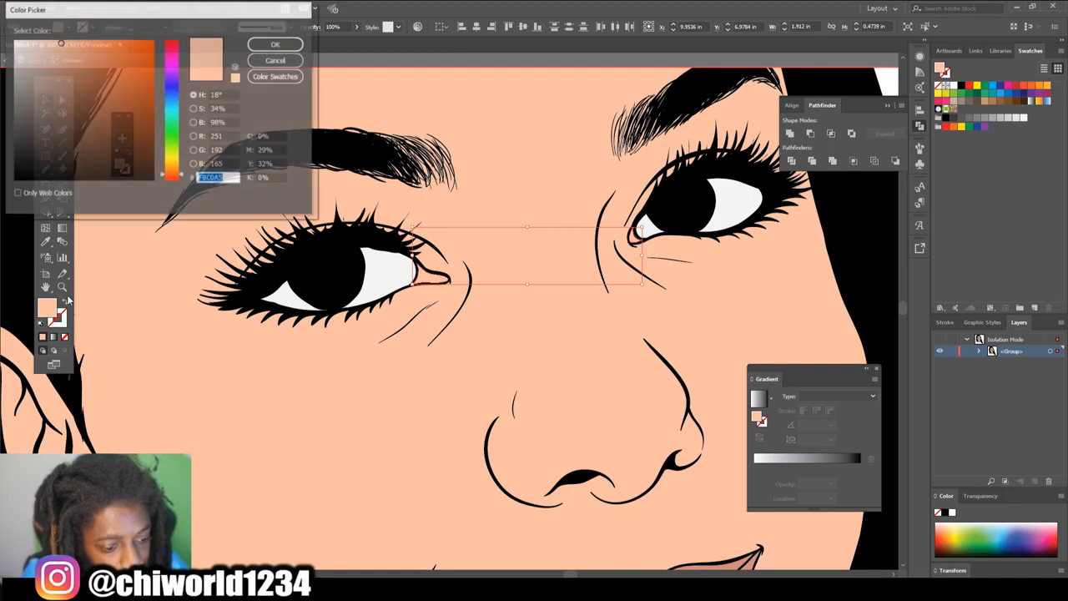
pyautogui.moveTo(171, 169); pyautogui.dragTo(171, 197)
pyautogui.moveTo(72, 78); pyautogui.dragTo(65, 46)
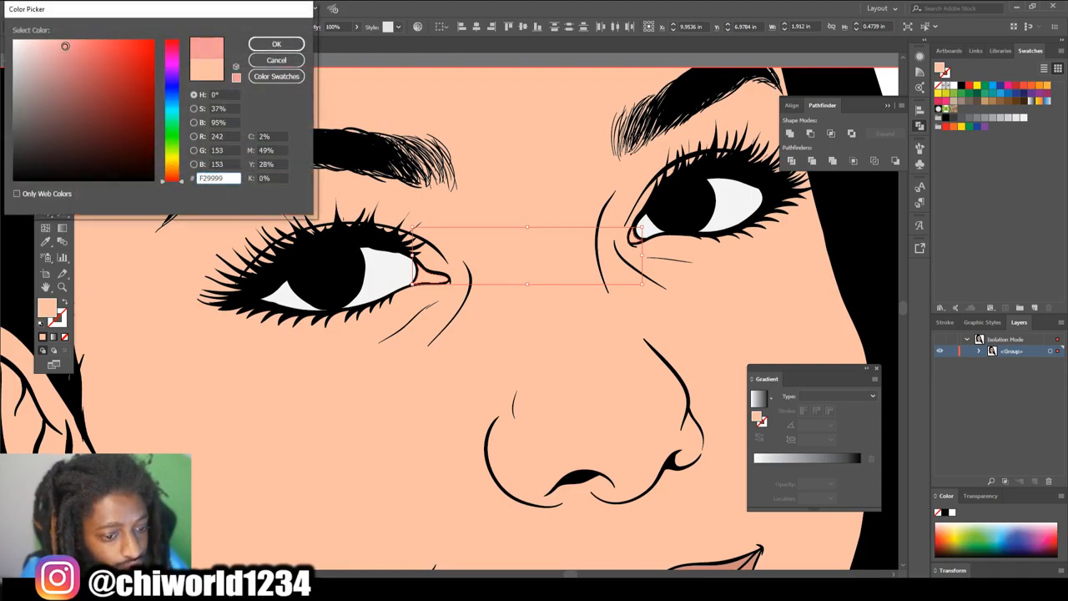
pyautogui.click(274, 44)
pyautogui.hotkey('ctrl', '1')
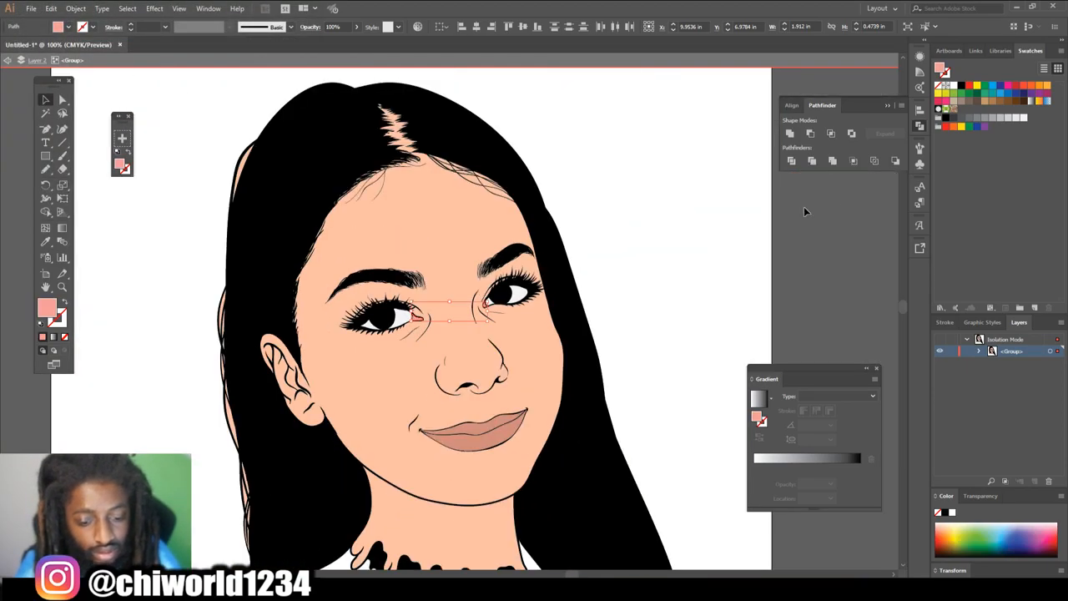
pyautogui.click(803, 211)
# - Exit the isolated group, lock Layer 2, and unlock Layer 2 copy as the active layer
pyautogui.hotkey('ctrl', '-')
pyautogui.hotkey('ctrl', '-')
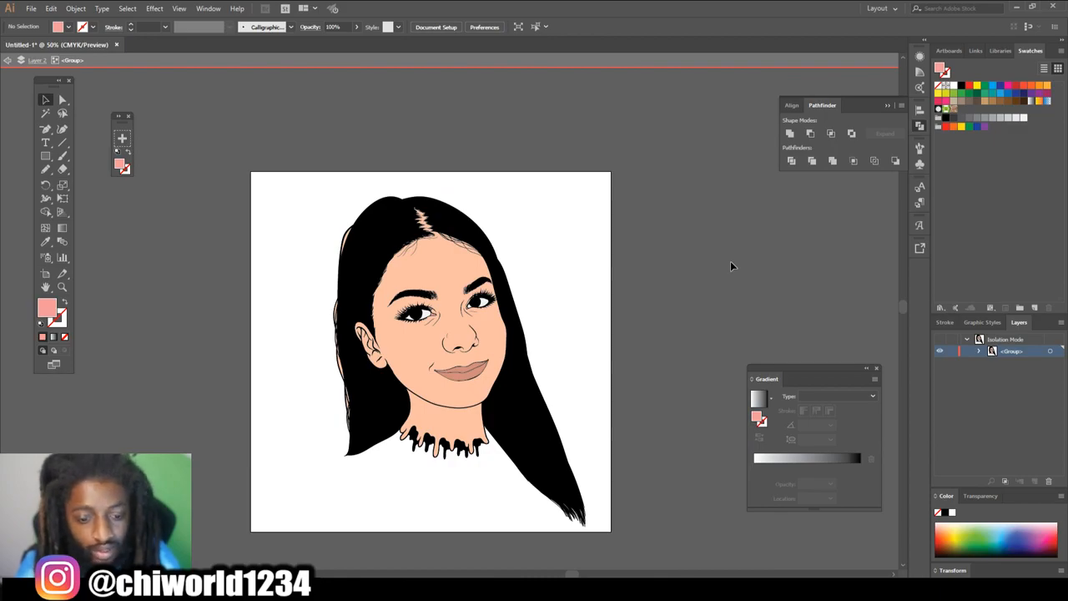
pyautogui.hotkey('ctrl', '+')
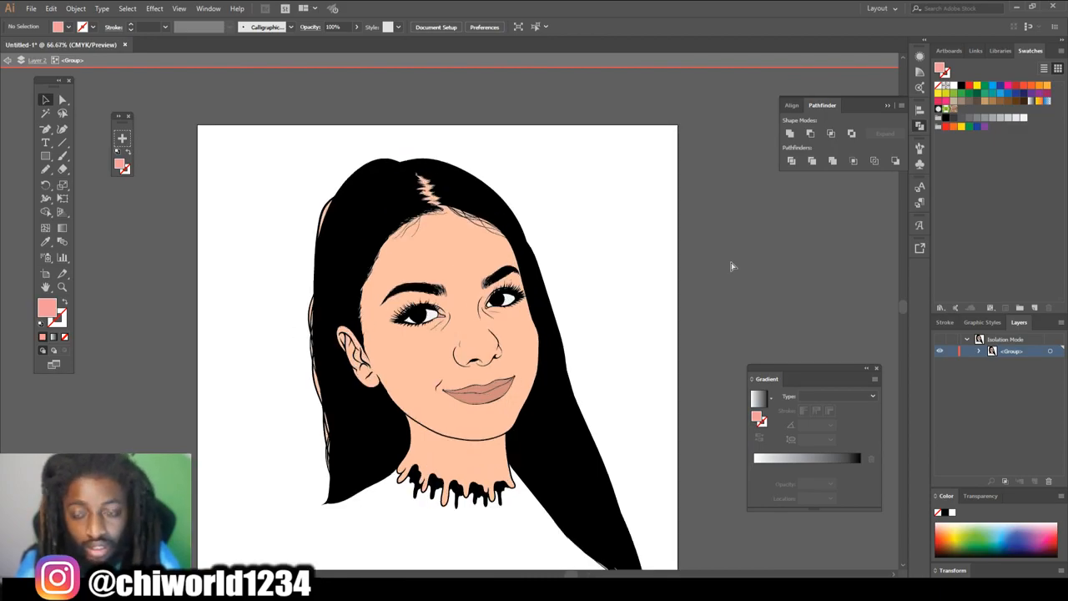
pyautogui.hscroll(-1, 732, 267)
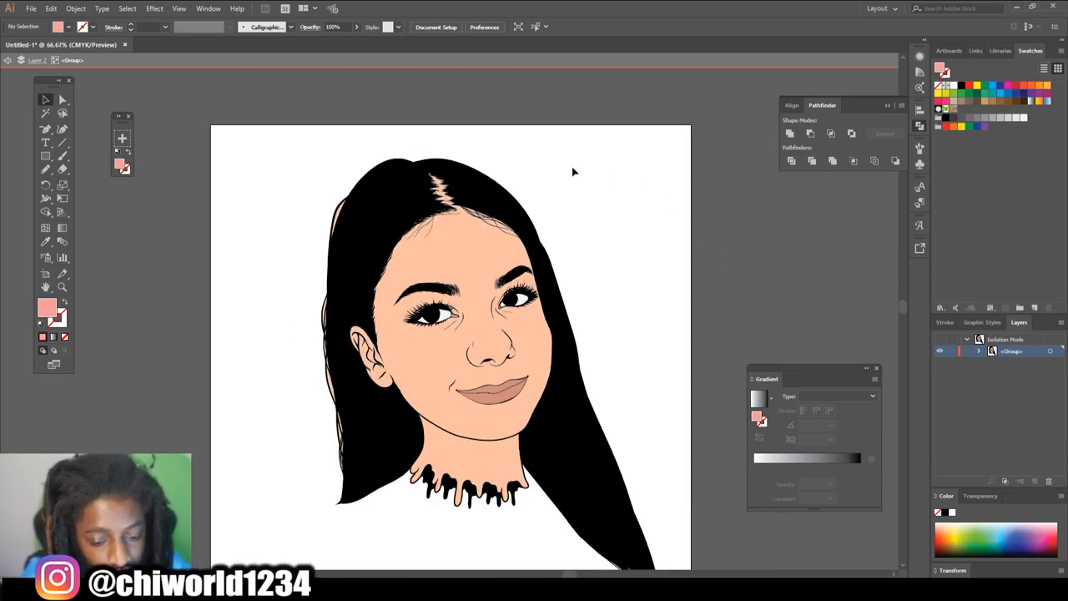
pyautogui.doubleClick(636, 197)
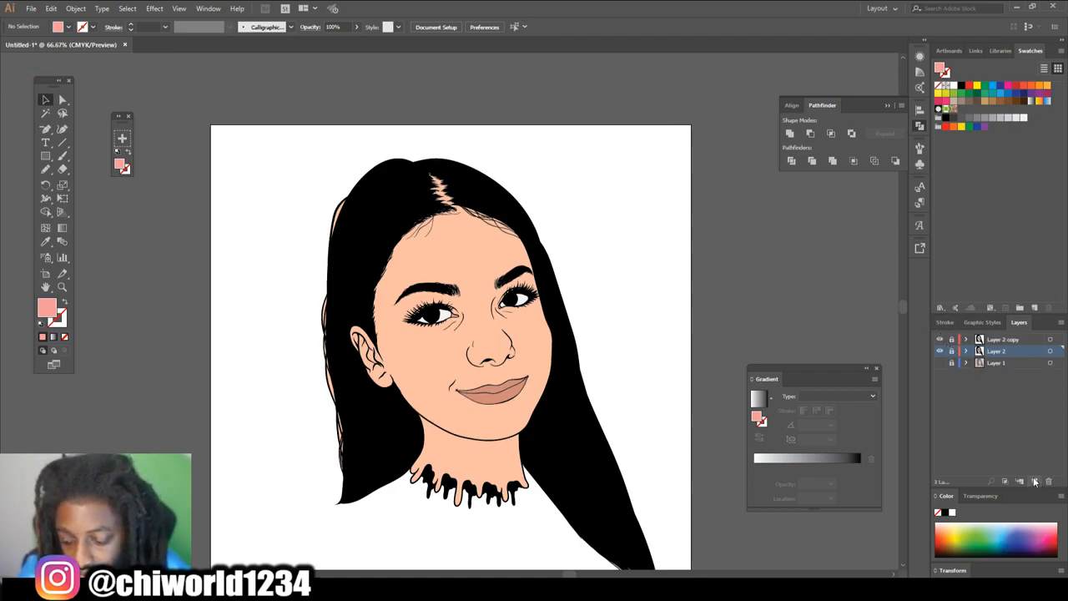
pyautogui.click(1001, 341)
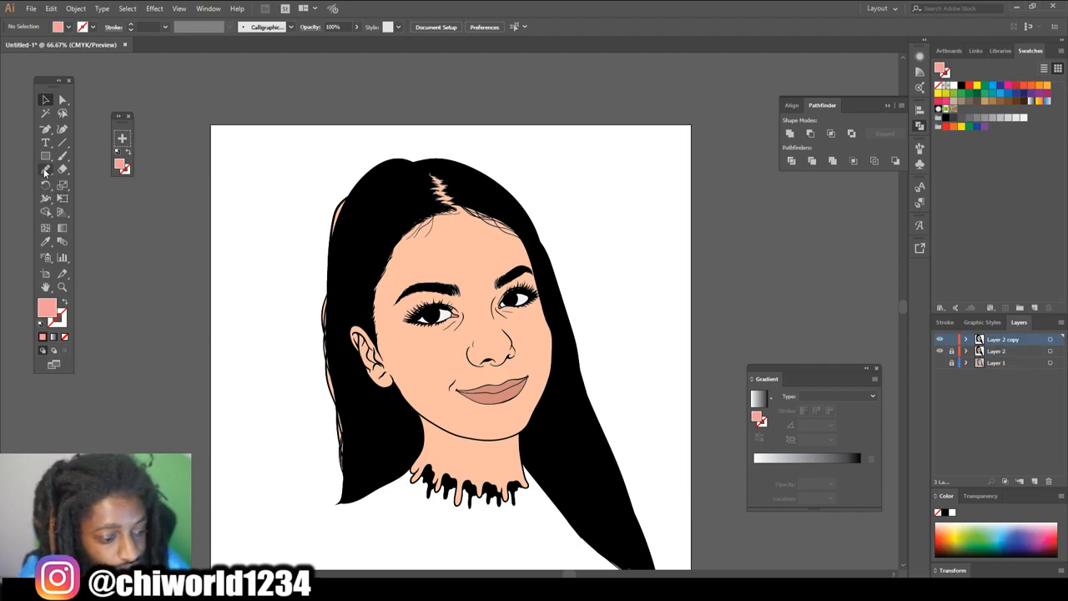
# - Set up the Paintbrush tool with no fill and a black 0.5 pt stroke for detailing the hair parting
pyautogui.click(41, 324)
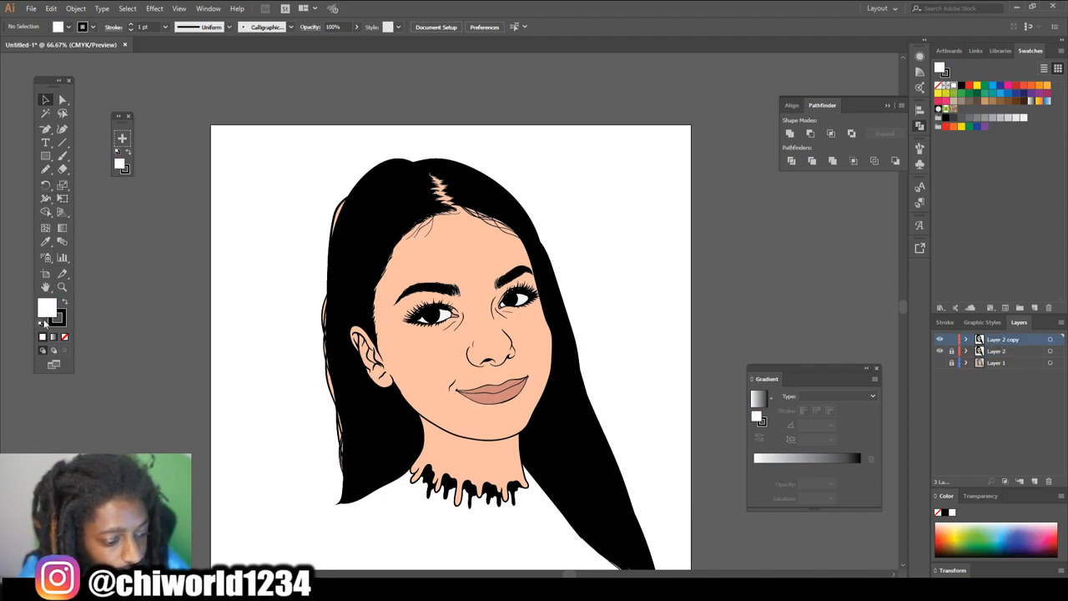
pyautogui.click(62, 156)
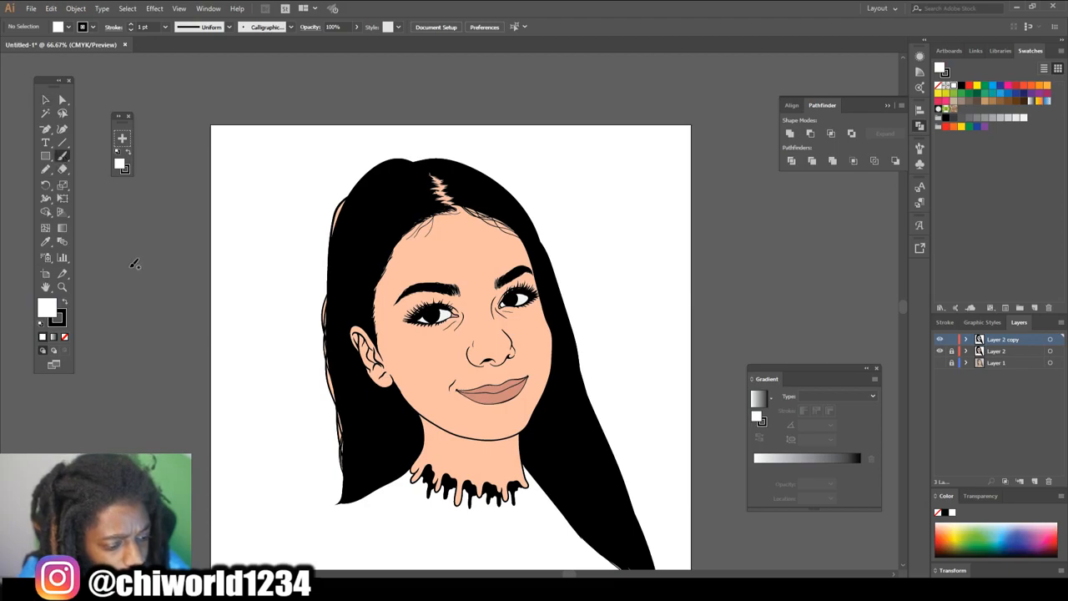
pyautogui.scroll(3, 436, 257)
pyautogui.scroll(3, 438, 270)
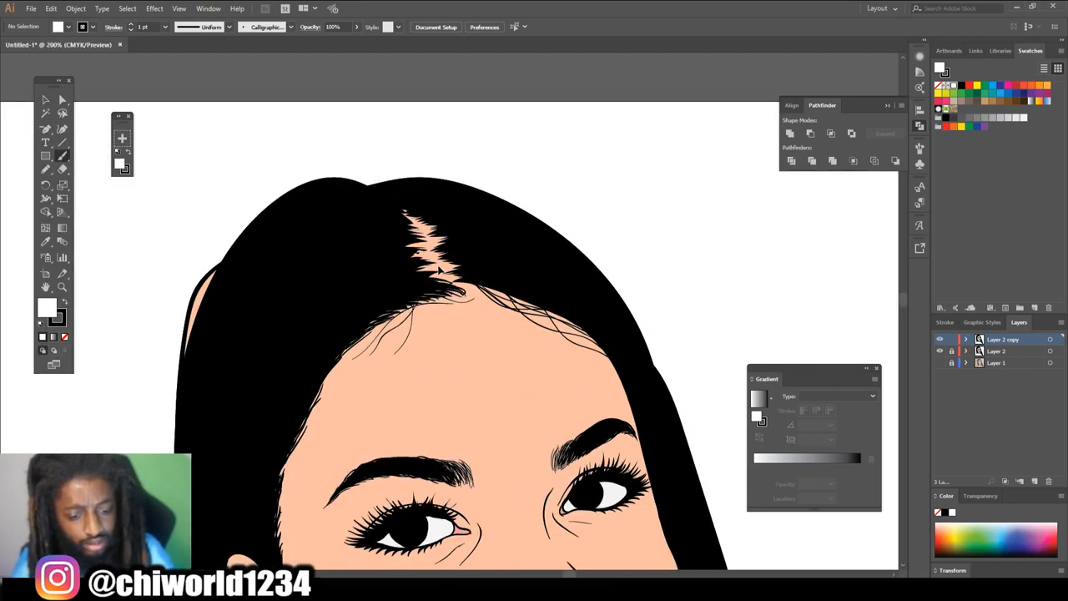
pyautogui.press('/')
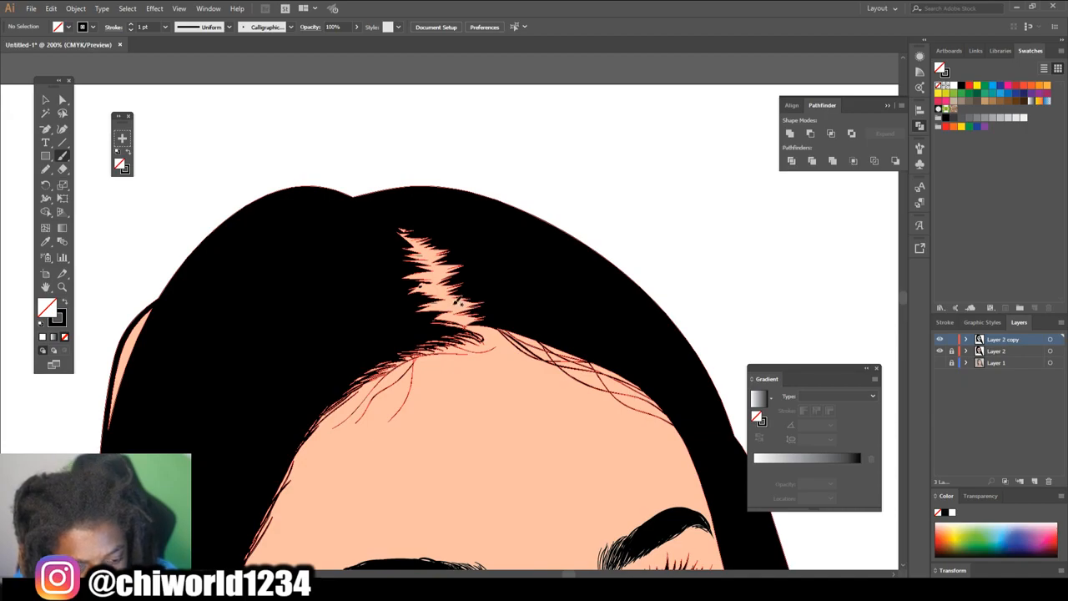
pyautogui.click(166, 28)
pyautogui.click(179, 53)
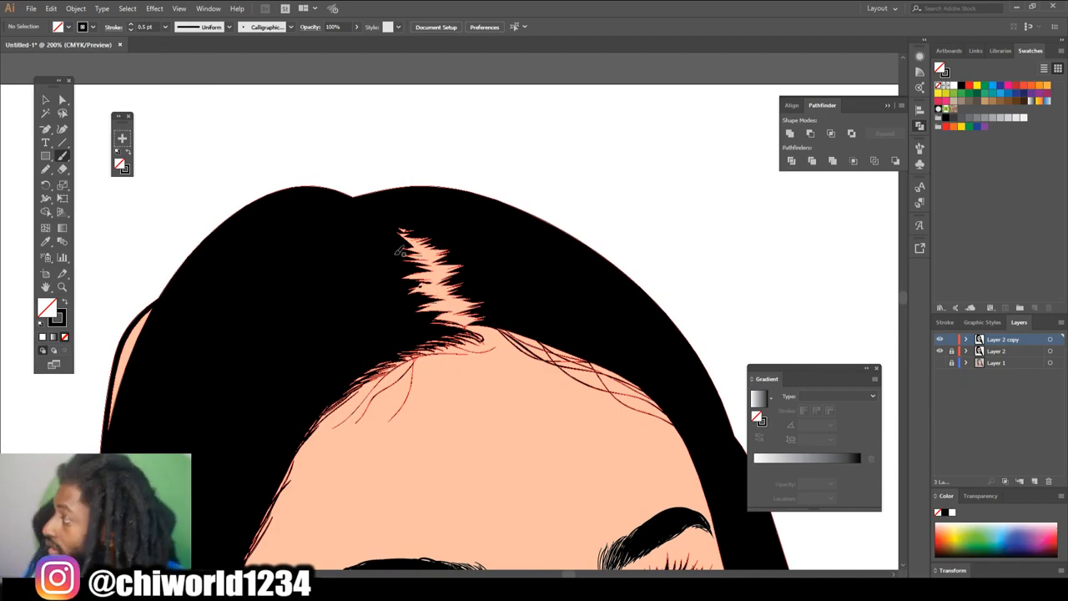
# - Paint thin black hair strands along the zigzag parting and the adjoining hairline above the forehead
pyautogui.moveTo(421, 306)
pyautogui.mouseDown()
pyautogui.moveTo(449, 311)
pyautogui.moveTo(436, 293)
pyautogui.mouseUp()
pyautogui.moveTo(412, 282)
pyautogui.mouseDown()
pyautogui.moveTo(409, 265)
pyautogui.moveTo(425, 257)
pyautogui.mouseUp()
pyautogui.moveTo(457, 314)
pyautogui.mouseDown()
pyautogui.moveTo(448, 272)
pyautogui.moveTo(460, 259)
pyautogui.moveTo(442, 258)
pyautogui.moveTo(438, 241)
pyautogui.moveTo(386, 236)
pyautogui.mouseUp()
pyautogui.moveTo(480, 326)
pyautogui.mouseDown()
pyautogui.moveTo(543, 342)
pyautogui.moveTo(492, 332)
pyautogui.moveTo(644, 389)
pyautogui.mouseUp()
# - Lock Layer 2 copy, then unlock Layer 2 and make it the active layer
pyautogui.hotkey('ctrl', '-')
pyautogui.hotkey('ctrl', '-')
pyautogui.hotkey('ctrl', '-')
pyautogui.hotkey('ctrl', '-')
pyautogui.hotkey('ctrl', '-')
pyautogui.hotkey('ctrl', '1')
pyautogui.click(951, 340)
pyautogui.click(951, 351)
pyautogui.click(982, 351)
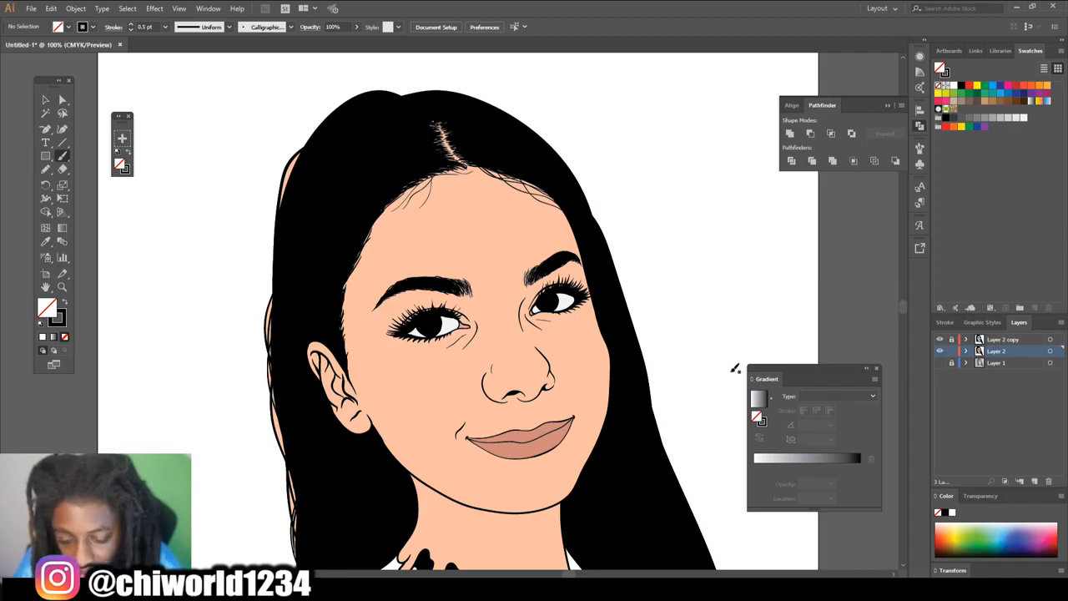
# - Delete the skin-coloured fills from the gaps where the loose strands cross on the hair's outer edge beside the ear
pyautogui.hotkey('ctrl', '-')
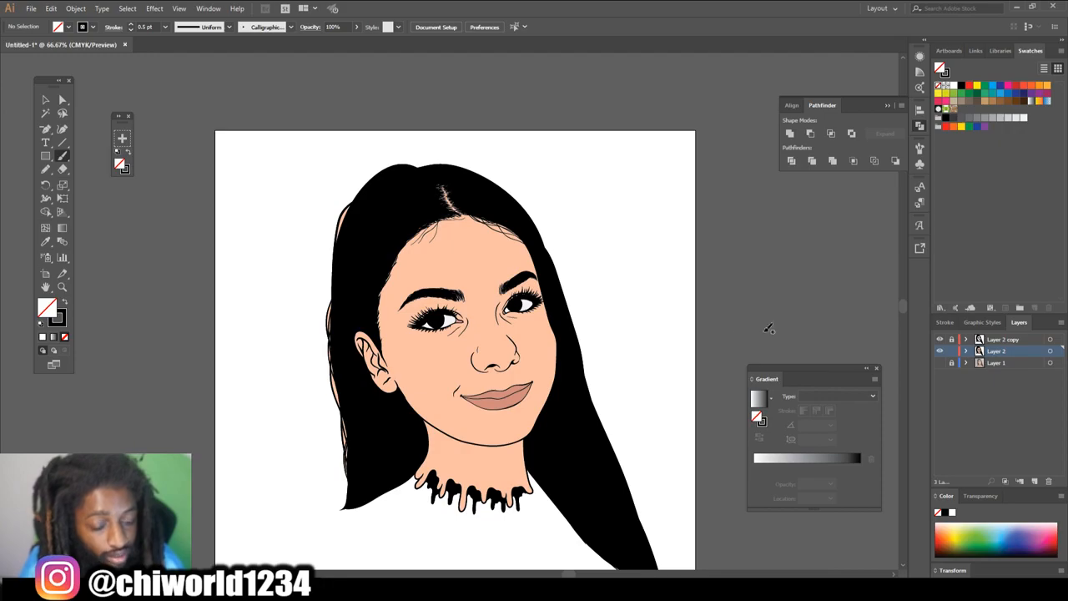
pyautogui.scroll(5, 460, 387)
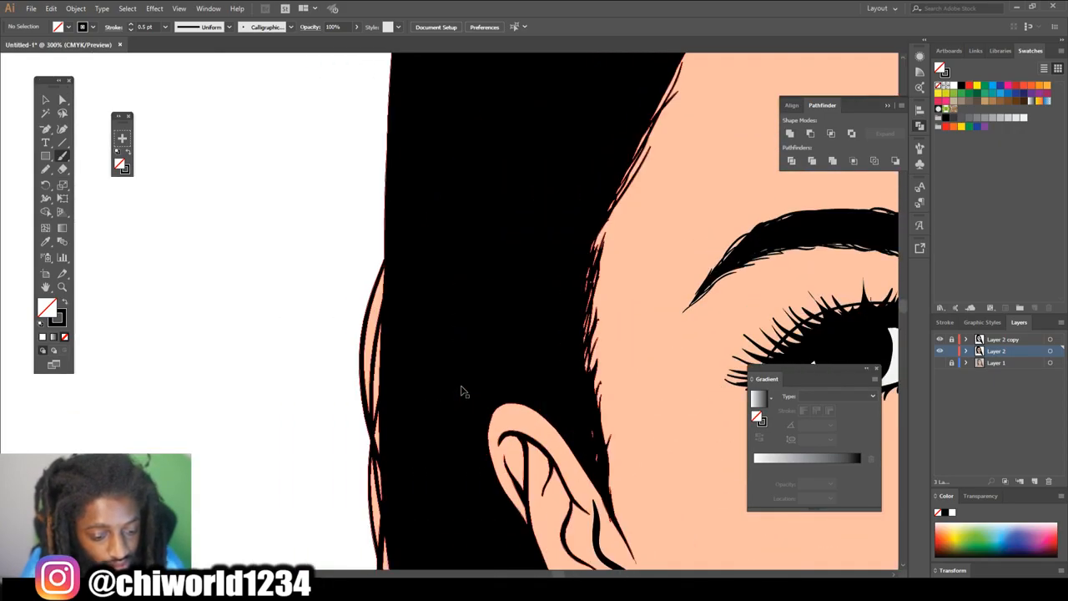
pyautogui.scroll(4, 462, 388)
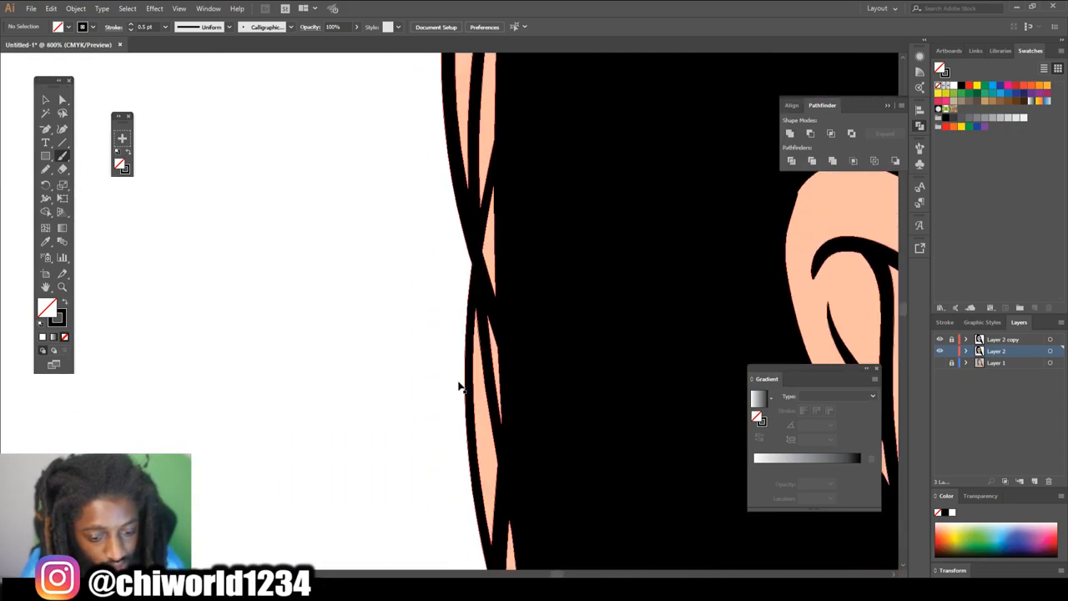
pyautogui.scroll(2, 460, 380)
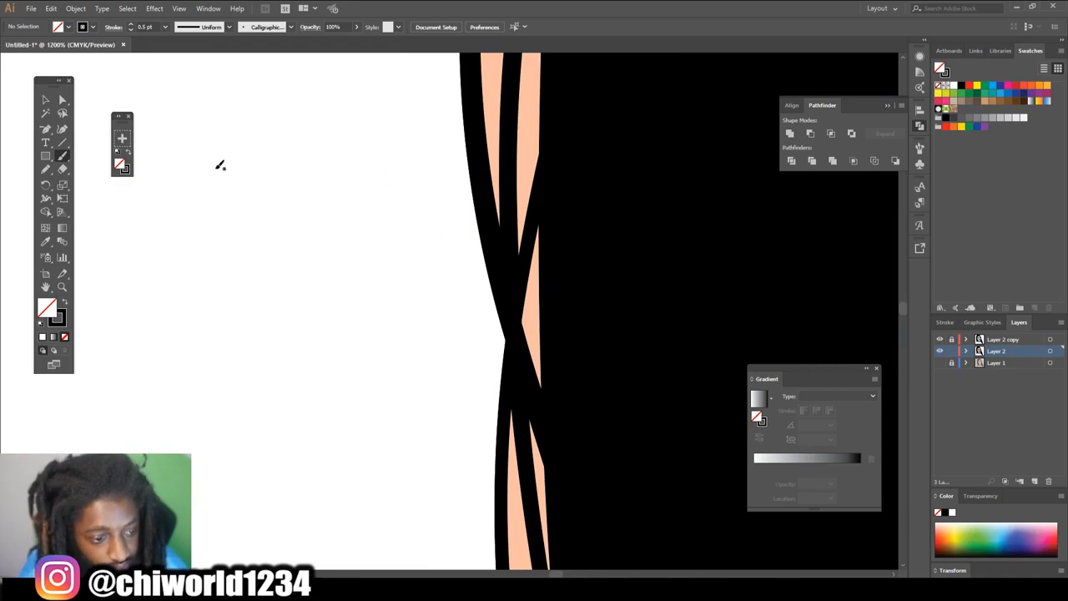
pyautogui.click(63, 100)
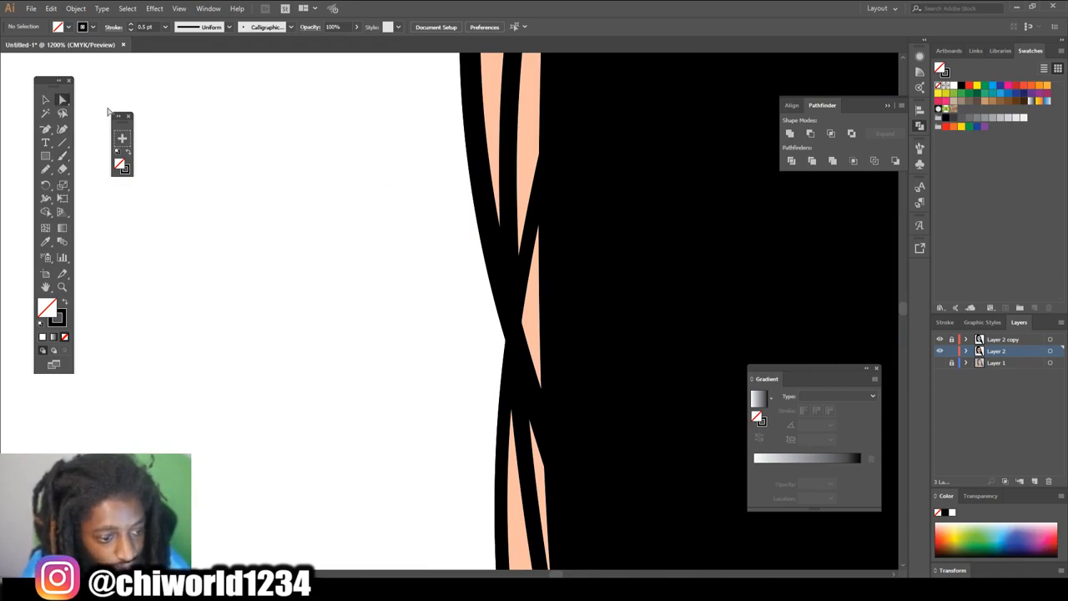
pyautogui.click(529, 152)
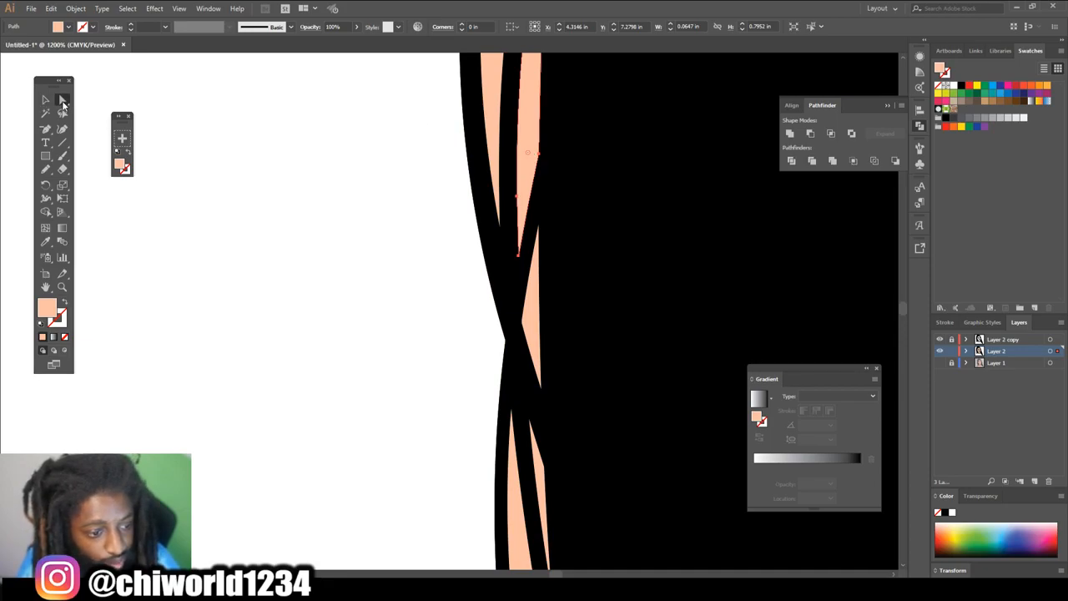
pyautogui.click(63, 102)
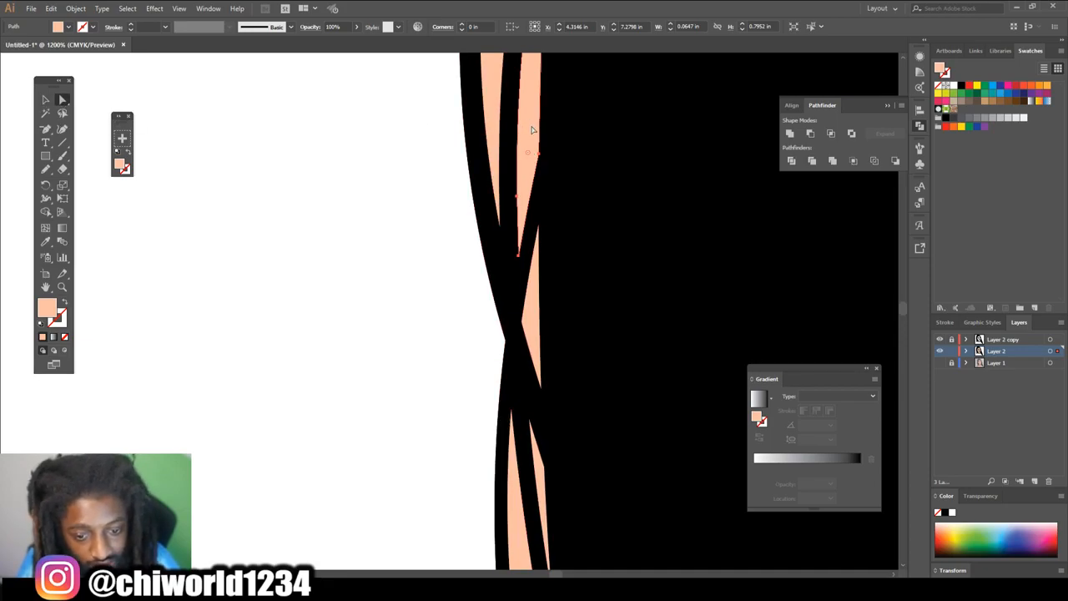
pyautogui.press('Delete')
pyautogui.click(493, 131)
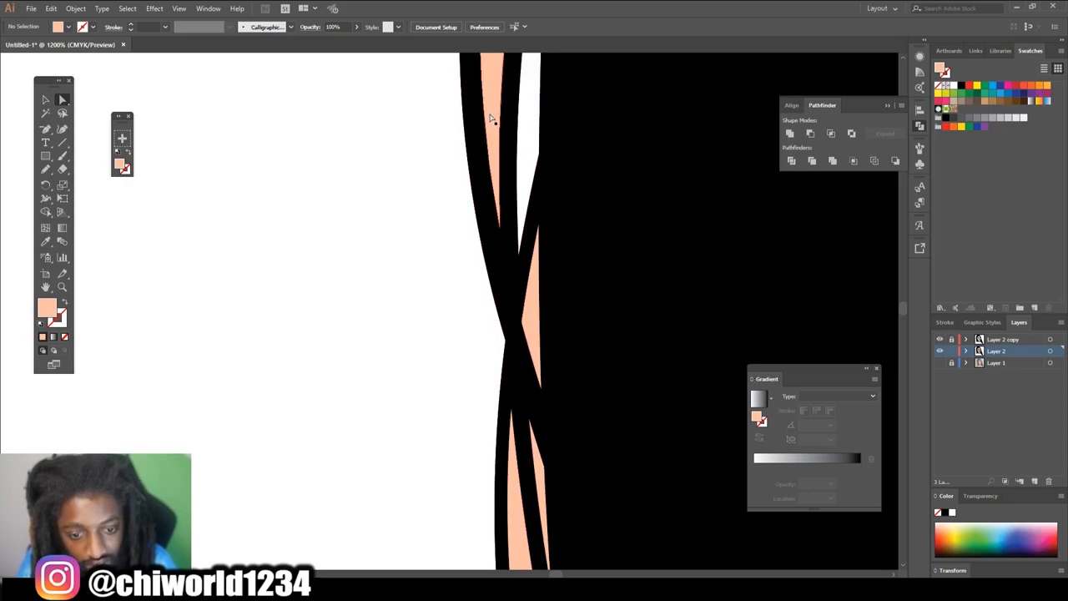
pyautogui.press('Delete')
pyautogui.click(532, 307)
pyautogui.press('Delete')
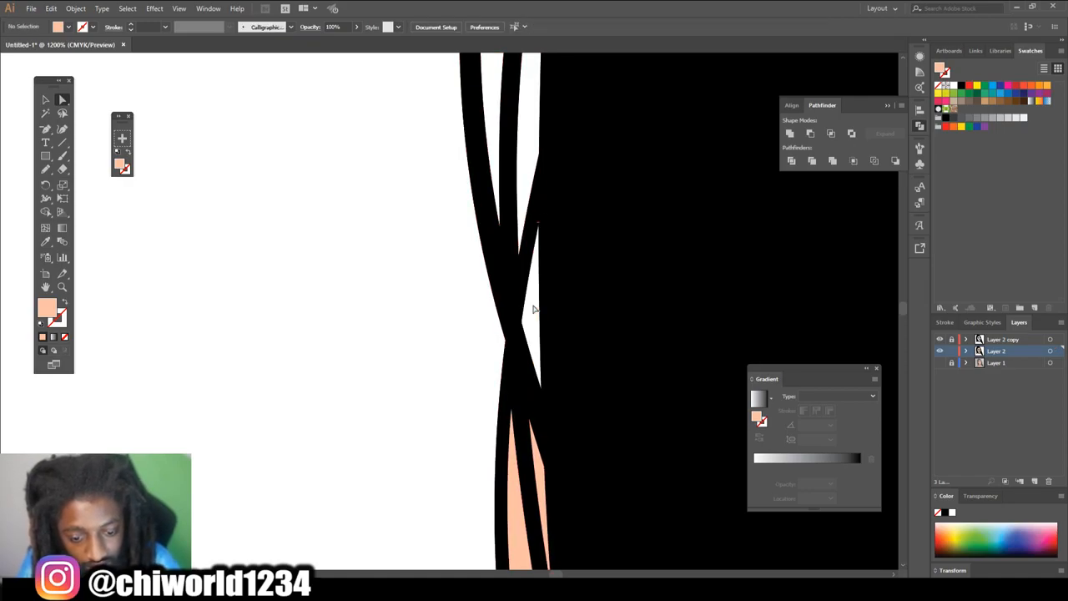
# - Delete the skin-coloured fills from the long narrow strand gaps just below that crossing
pyautogui.scroll(-2, 534, 309)
pyautogui.scroll(-1, 534, 308)
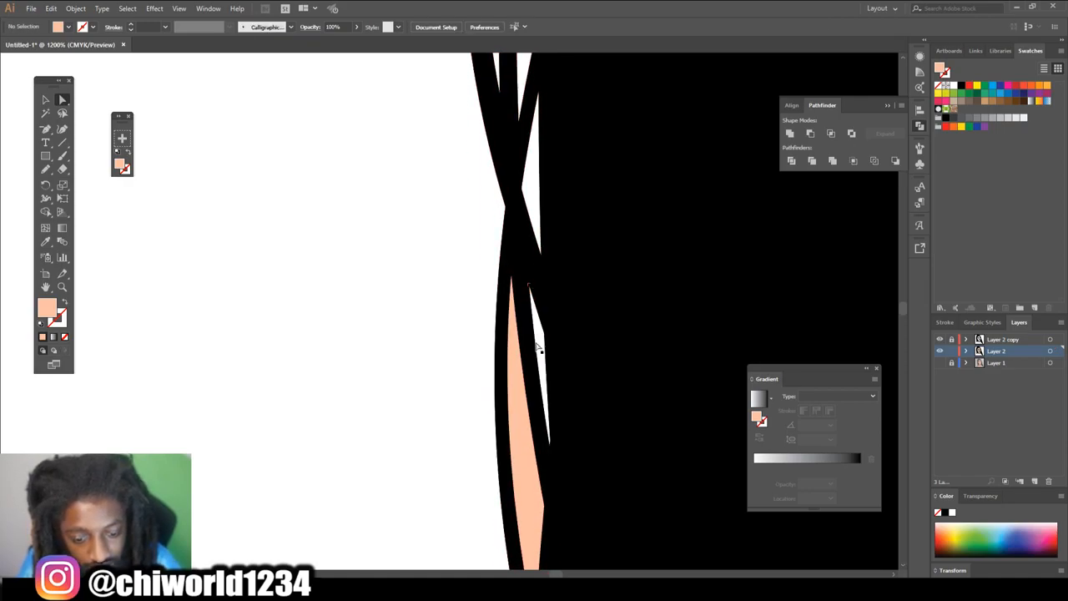
pyautogui.click(512, 388)
pyautogui.press('Delete')
pyautogui.scroll(-3, 509, 367)
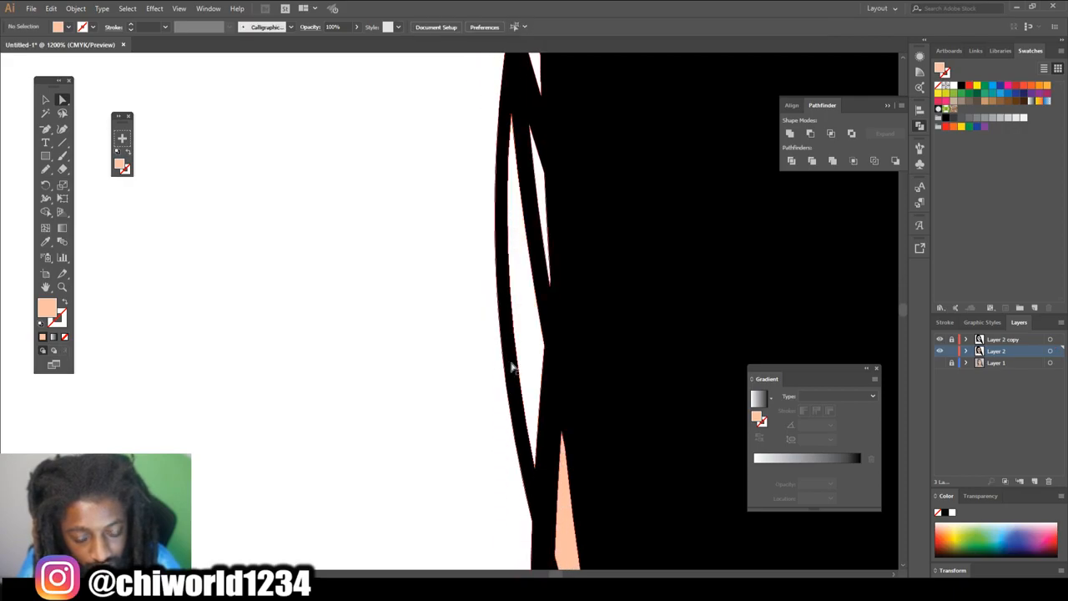
pyautogui.scroll(-5, 575, 358)
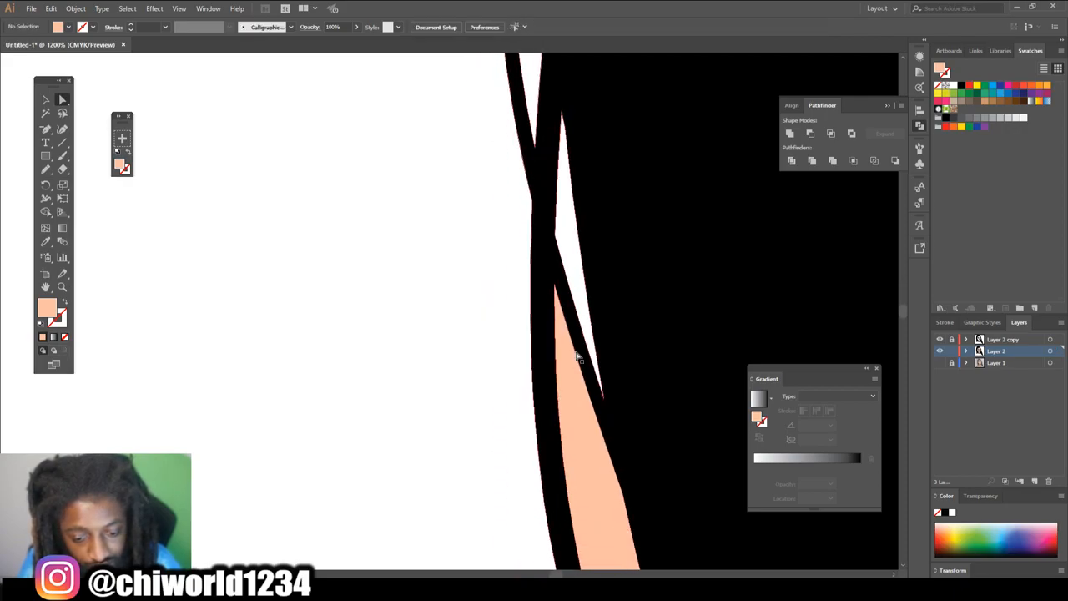
pyautogui.click(575, 357)
pyautogui.press('Delete')
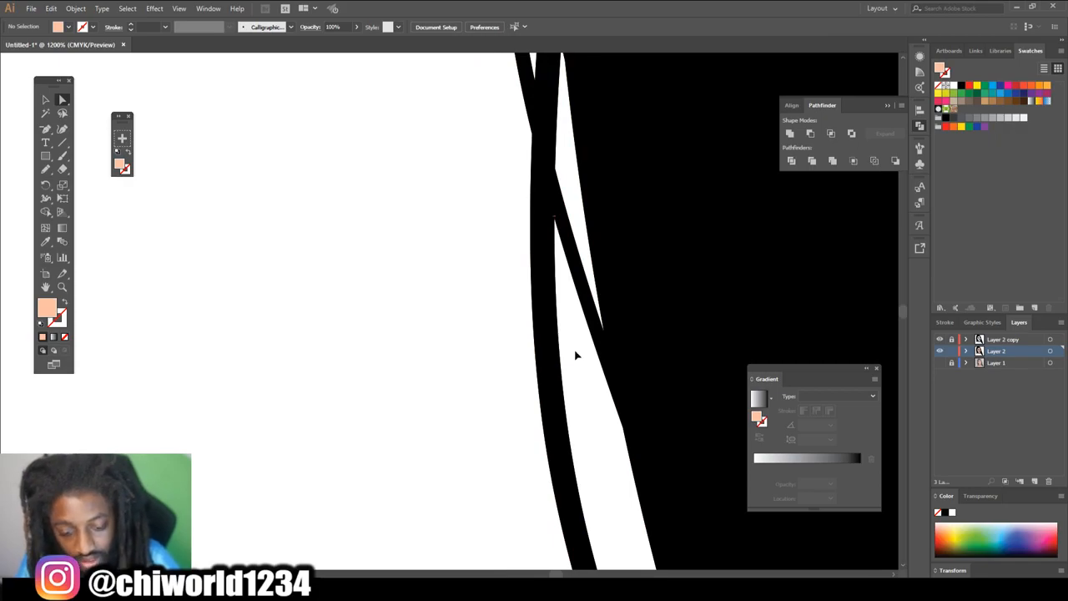
# - Delete the skin-coloured fills from the upper gaps of the crossing strands near the lower end of the ear-side hair
pyautogui.hotkey('ctrl', '-')
pyautogui.hotkey('ctrl', '-')
pyautogui.hotkey('ctrl', '-')
pyautogui.hotkey('ctrl', '-')
pyautogui.hotkey('ctrl', '-')
pyautogui.scroll(-3, 572, 357)
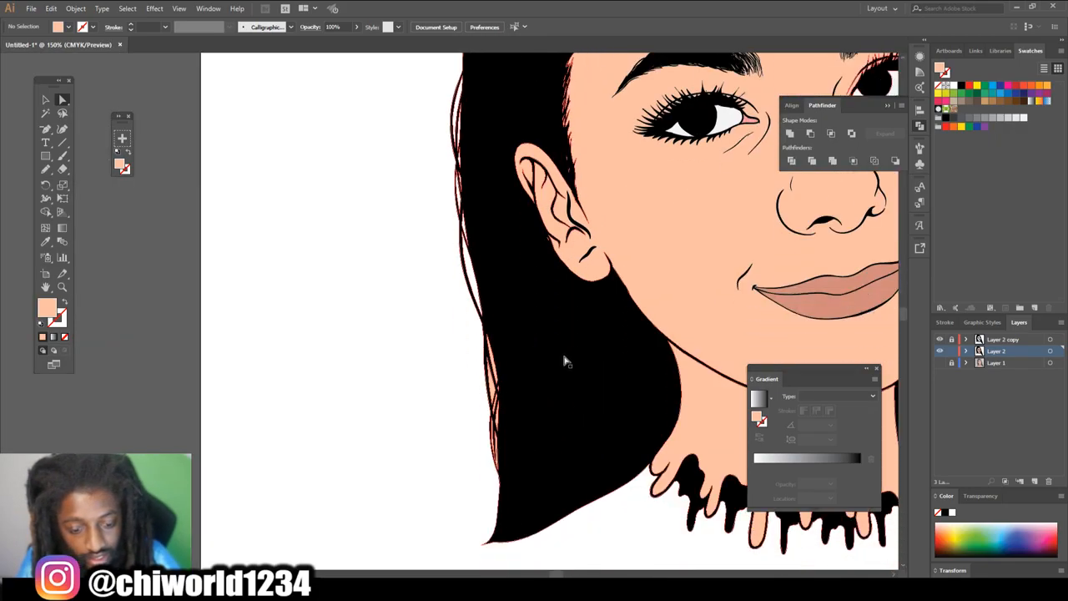
pyautogui.hotkey('ctrl', '+')
pyautogui.hotkey('ctrl', '+')
pyautogui.hotkey('ctrl', '+')
pyautogui.hotkey('ctrl', '+')
pyautogui.hscroll(2, 560, 348)
pyautogui.scroll(-4, 560, 348)
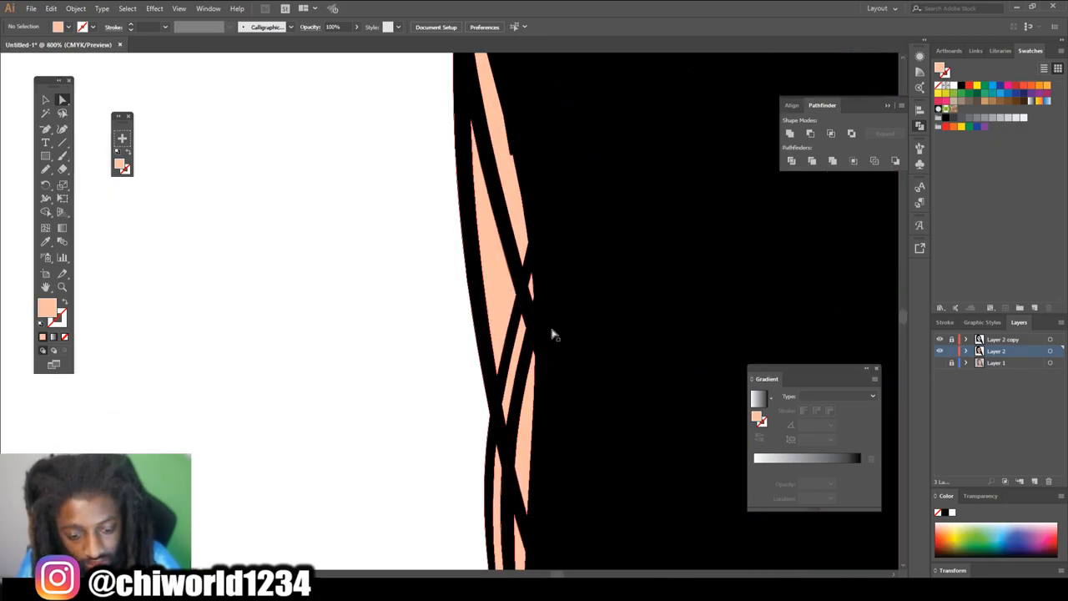
pyautogui.click(519, 190)
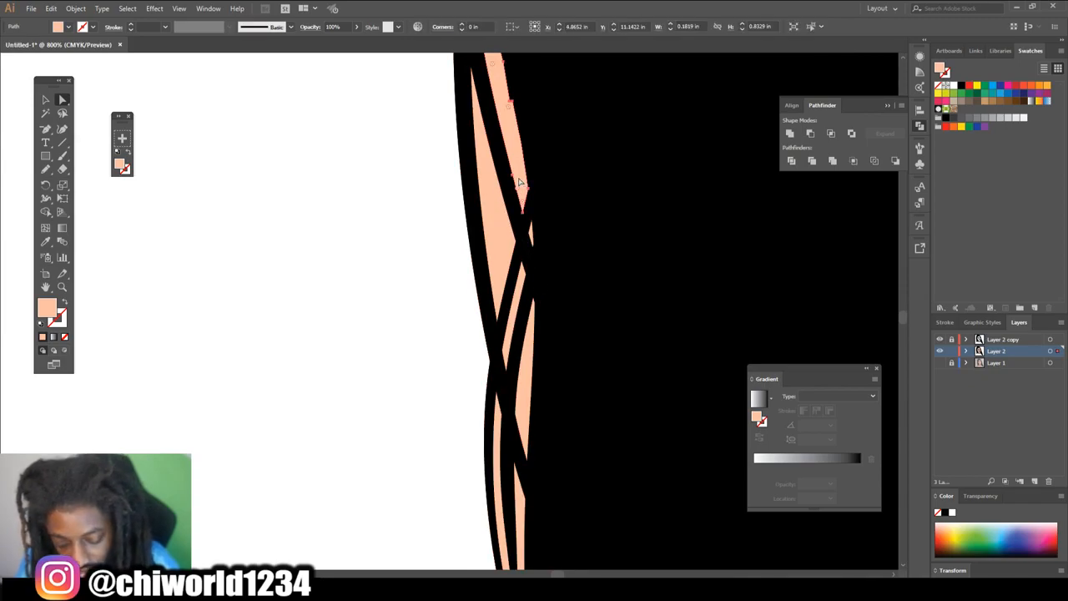
pyautogui.press('Delete')
pyautogui.click(531, 237)
pyautogui.press('Delete')
pyautogui.click(501, 241)
pyautogui.press('Delete')
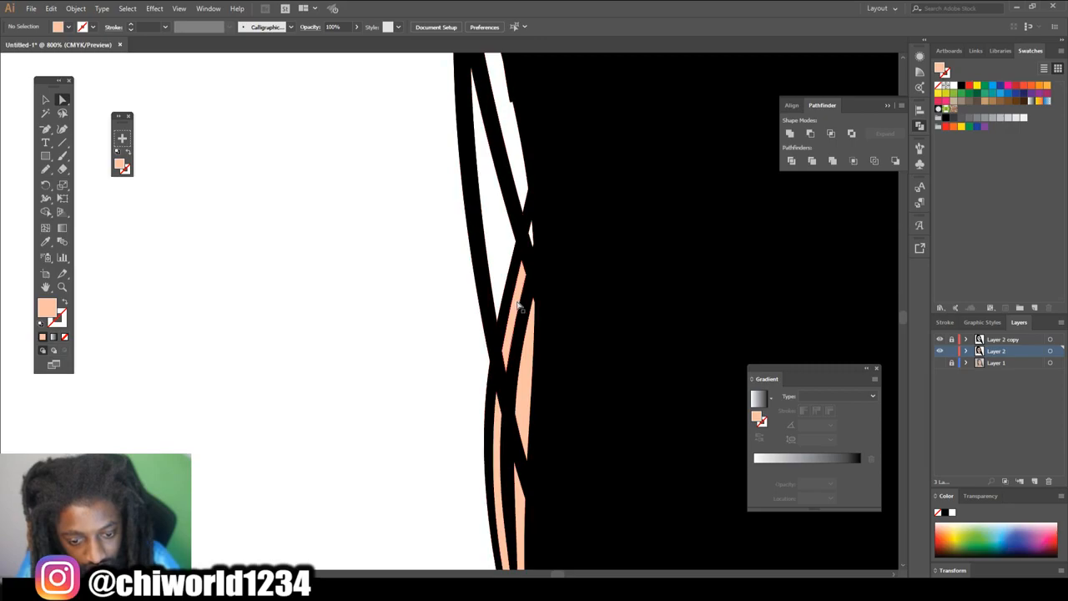
# - Delete the remaining skin-coloured fills from the lowest strand gaps on the hair's ear-side edge
pyautogui.click(524, 359)
pyautogui.press('Delete')
pyautogui.scroll(-3, 524, 359)
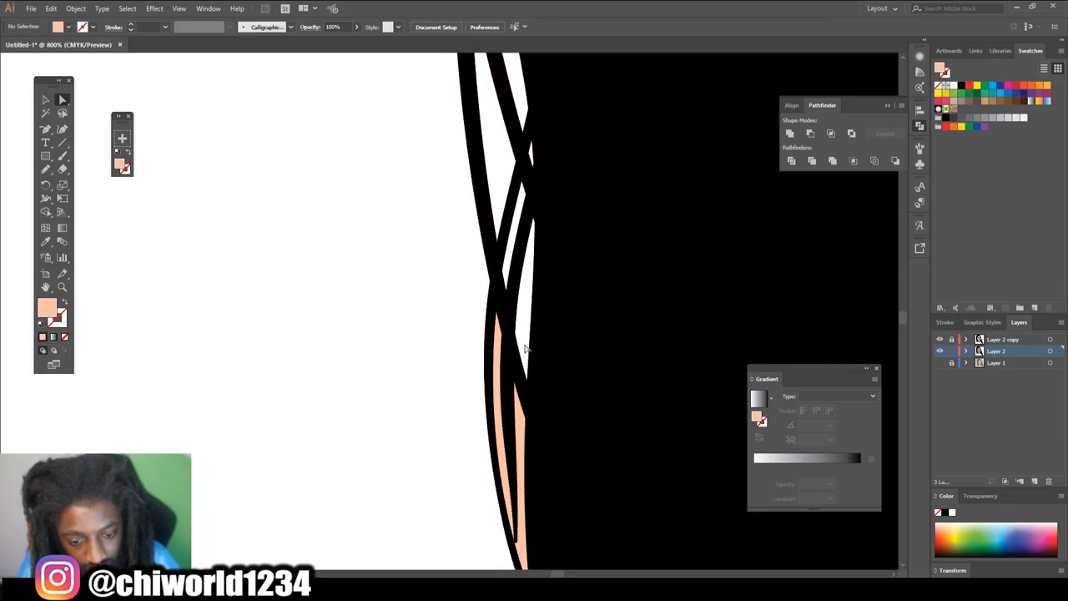
pyautogui.click(521, 369)
pyautogui.press('Delete')
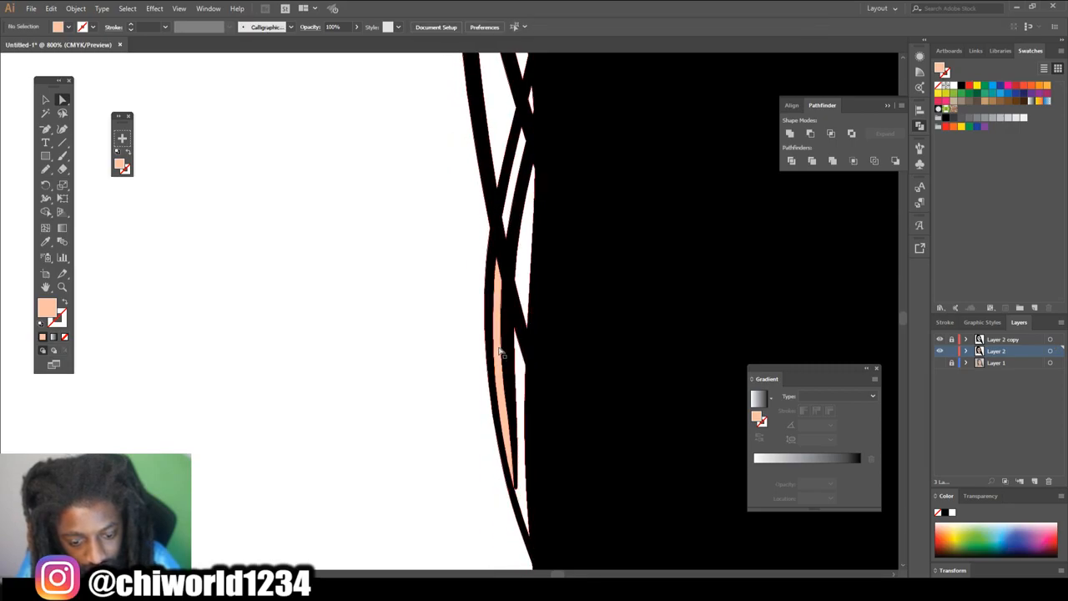
pyautogui.click(494, 349)
pyautogui.press('Delete')
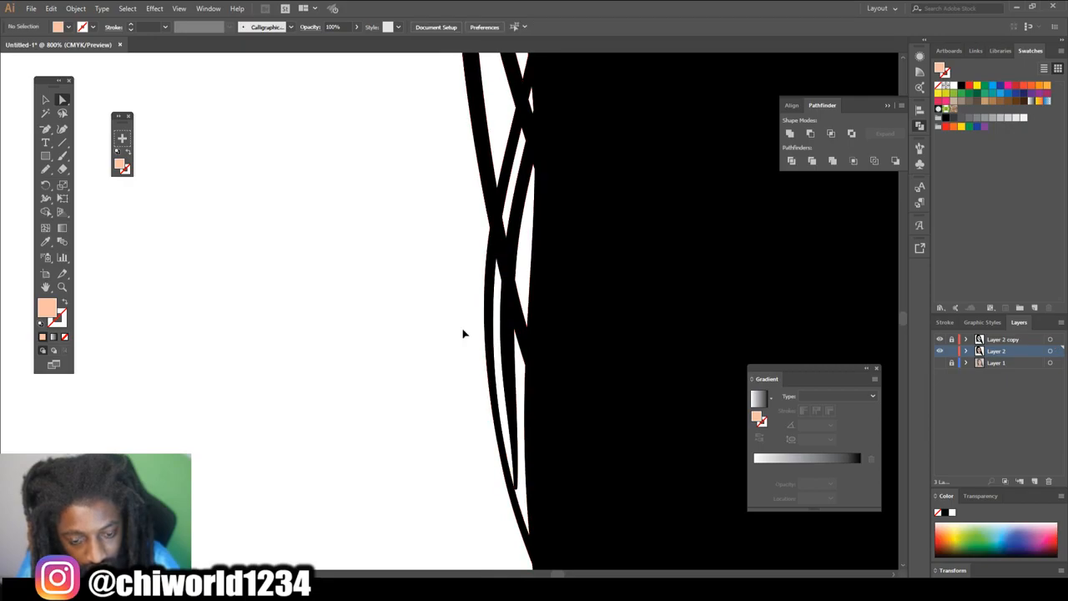
# - Delete the skin-coloured fill inside the loose strand loop on the ear-side edge near the crown
pyautogui.scroll(-6, 464, 334)
pyautogui.scroll(8, 464, 332)
pyautogui.click(450, 242)
pyautogui.press('Delete')
# - Delete the three larger skin-coloured fills between the strand tips at the bottom of the longer hair section
pyautogui.scroll(-3, 452, 304)
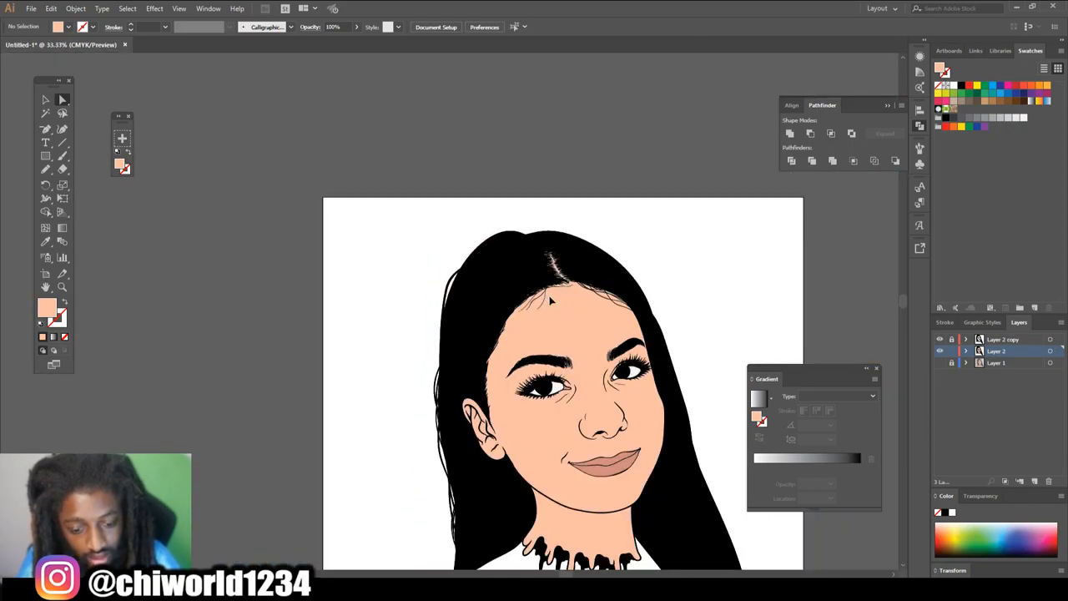
pyautogui.scroll(-5, 549, 297)
pyautogui.scroll(7, 551, 301)
pyautogui.click(368, 249)
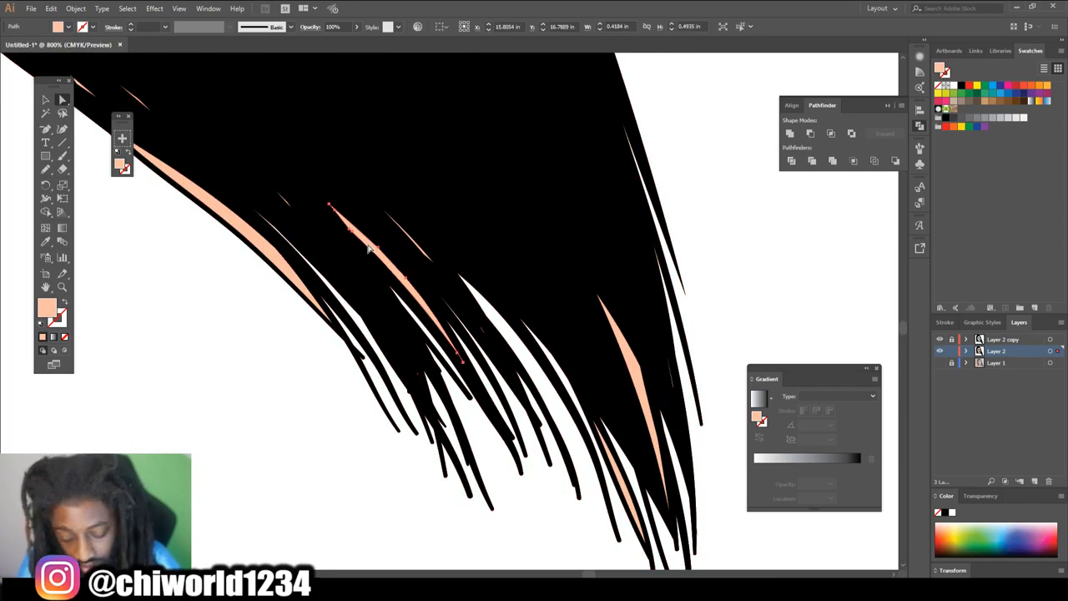
pyautogui.press('Delete')
pyautogui.click(631, 348)
pyautogui.press('Delete')
pyautogui.click(275, 257)
pyautogui.press('Delete')
# - Delete the two thin skin-coloured slivers within the black area above the longer hair section's strand tips
pyautogui.scroll(2, 326, 239)
pyautogui.scroll(3, 379, 305)
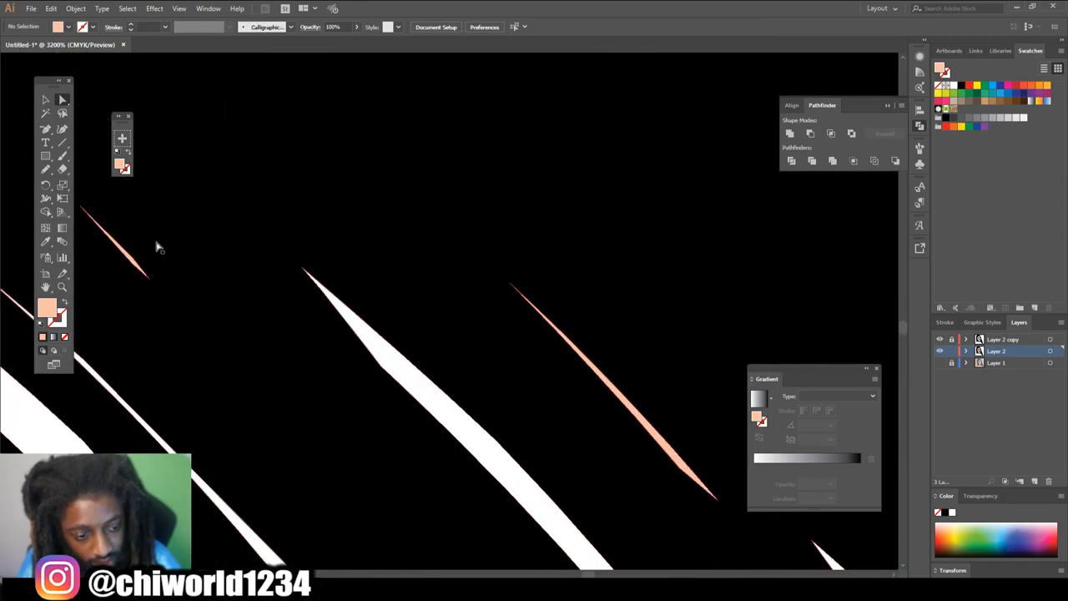
pyautogui.scroll(1, 157, 247)
pyautogui.click(131, 279)
pyautogui.click(606, 400)
pyautogui.press('Delete')
pyautogui.click(131, 279)
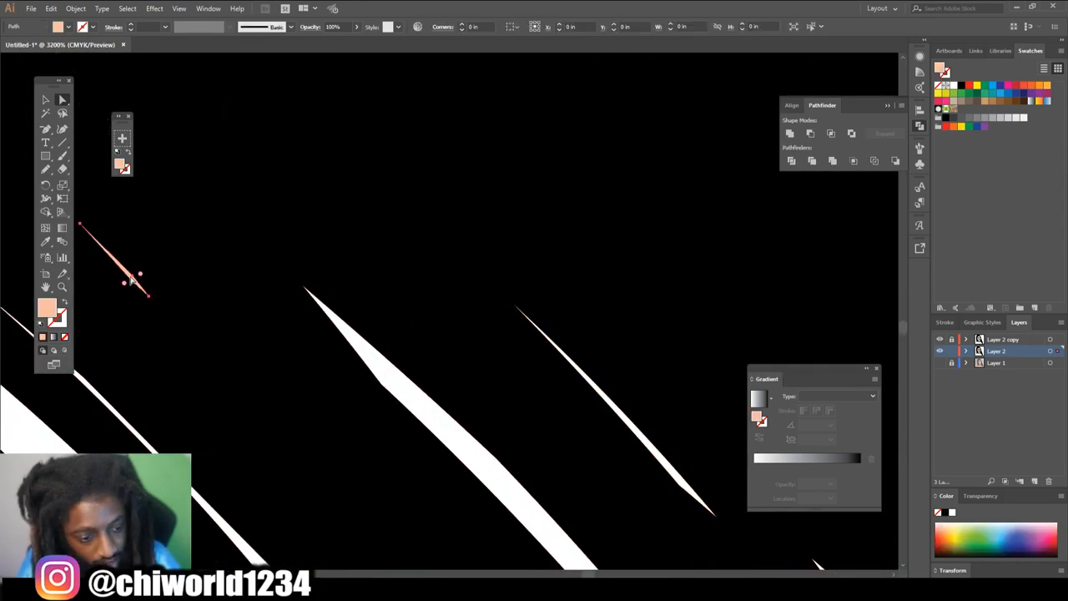
pyautogui.press('Delete')
# - Delete the remaining small skin-coloured slivers among the strand tips of the longer hair section
pyautogui.scroll(-5, 250, 267)
pyautogui.scroll(6, 333, 292)
pyautogui.click(653, 255)
pyautogui.press('Delete')
pyautogui.click(374, 224)
pyautogui.press('Delete')
pyautogui.scroll(-8, 314, 322)
pyautogui.scroll(6, 442, 341)
pyautogui.click(464, 166)
pyautogui.press('Delete')
pyautogui.scroll(-8, 466, 200)
pyautogui.scroll(5, 505, 254)
pyautogui.scroll(4, 507, 260)
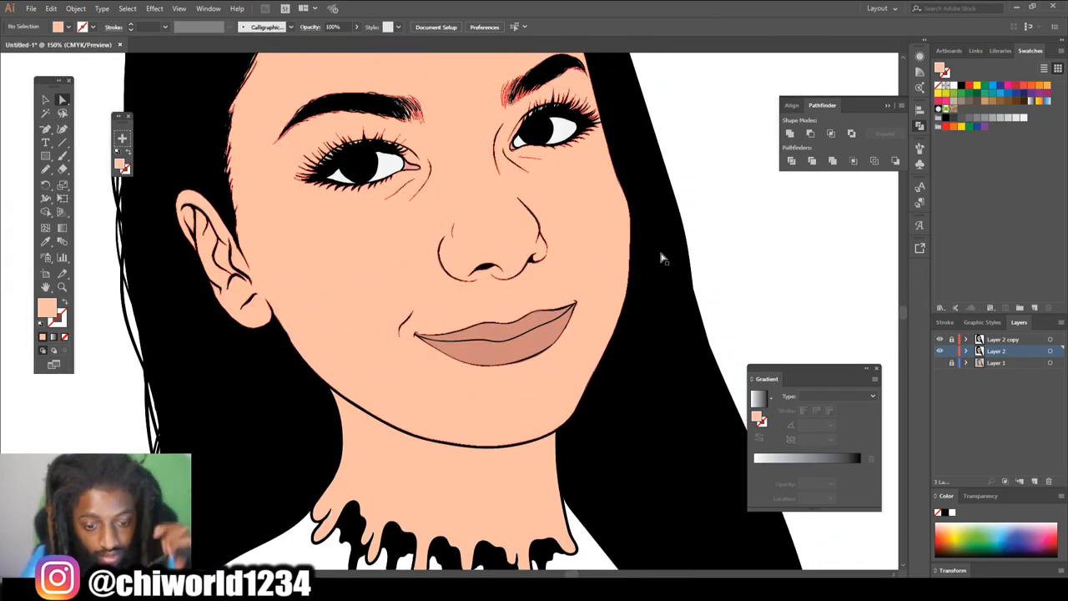
pyautogui.scroll(-3, 677, 242)
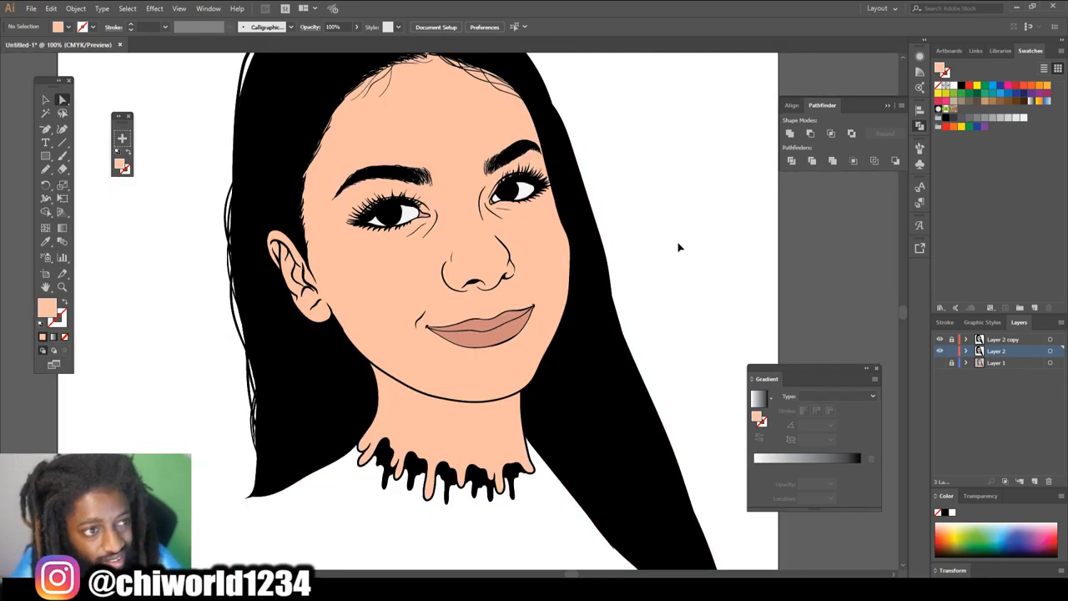
pyautogui.scroll(2, 670, 264)
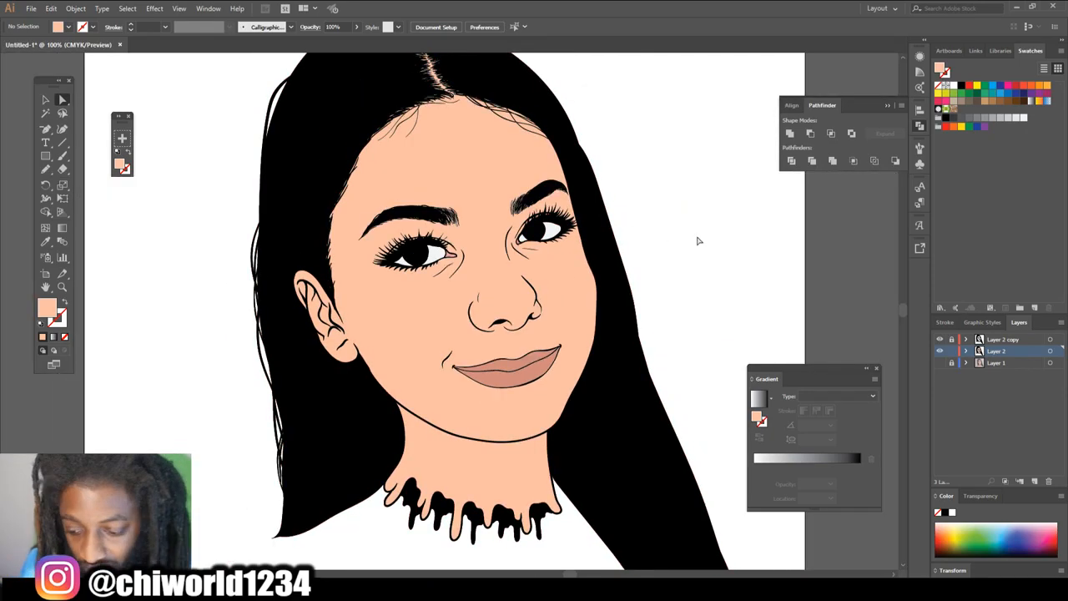
# - Select the coloured portrait artwork and adjust its colour balance with Magenta at 5% and preview on
pyautogui.click(46, 100)
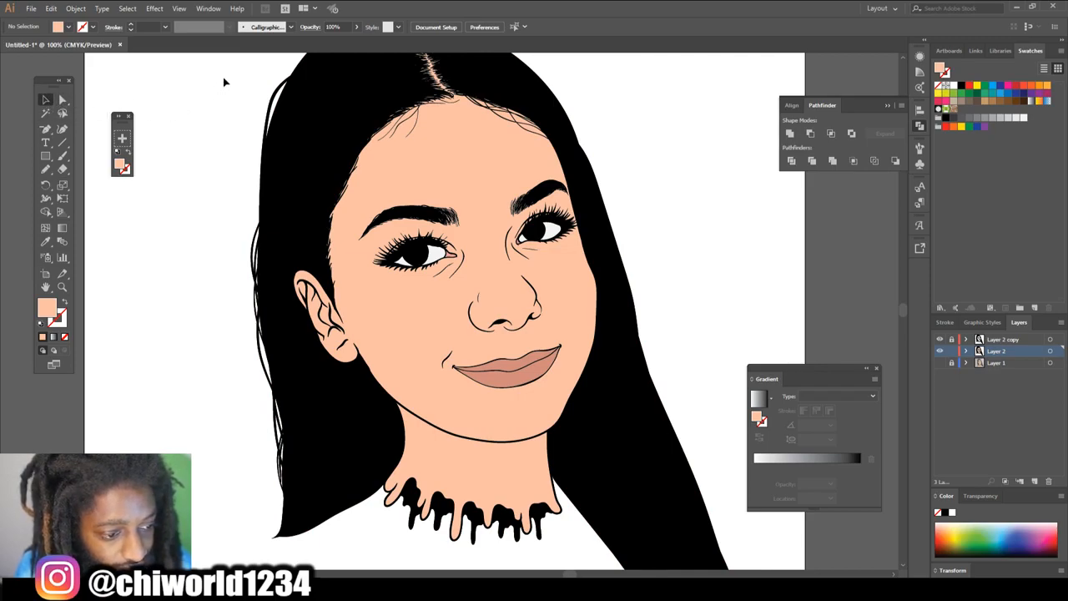
pyautogui.moveTo(226, 61); pyautogui.dragTo(247, 231)
pyautogui.scroll(1, 251, 225)
pyautogui.moveTo(221, 100); pyautogui.dragTo(700, 547)
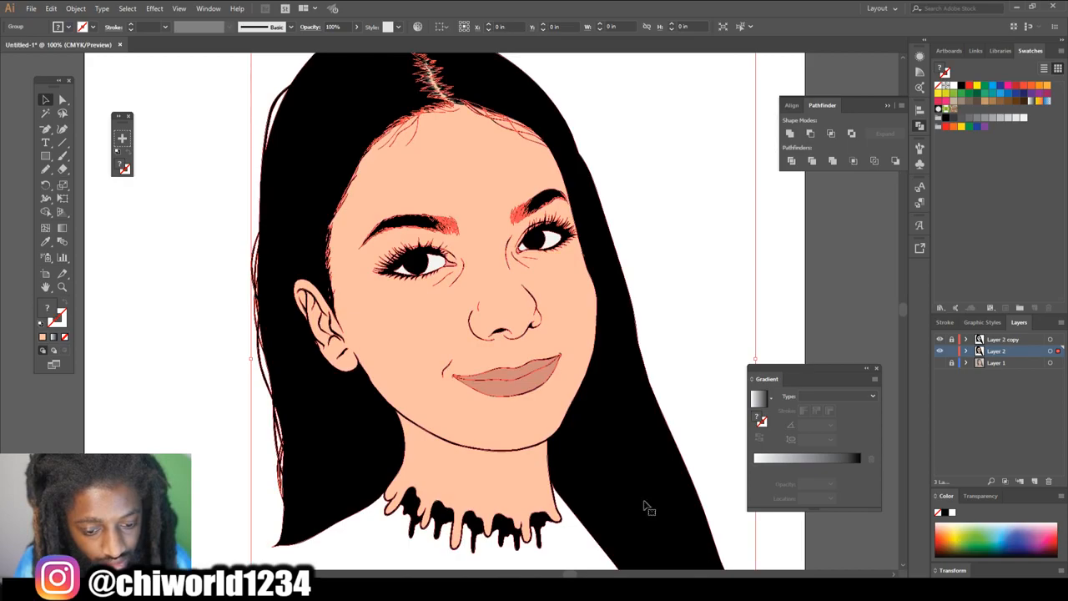
pyautogui.click(55, 8)
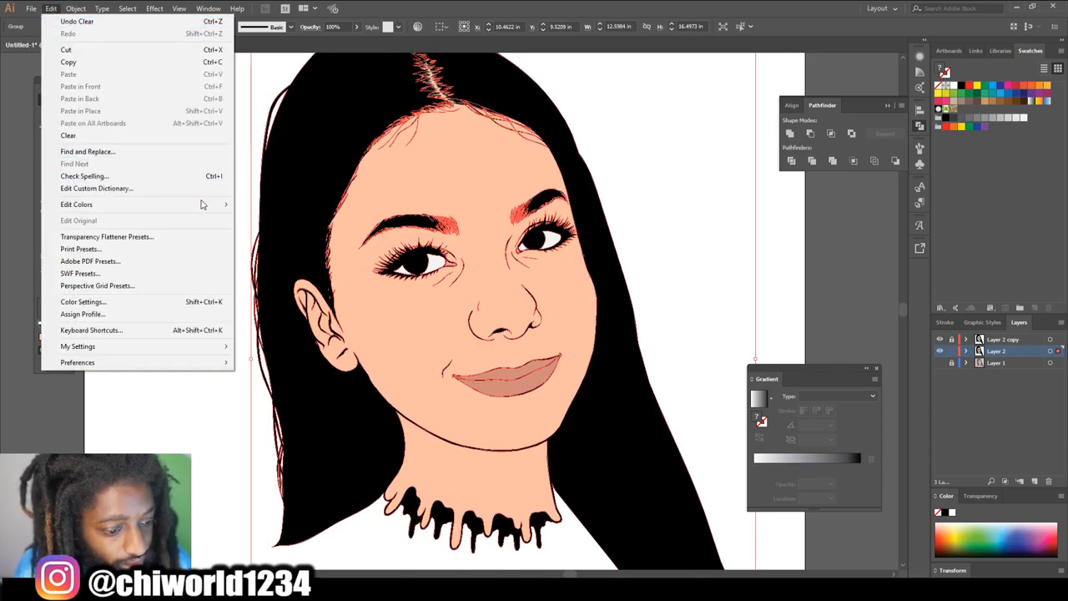
pyautogui.moveTo(216, 207)
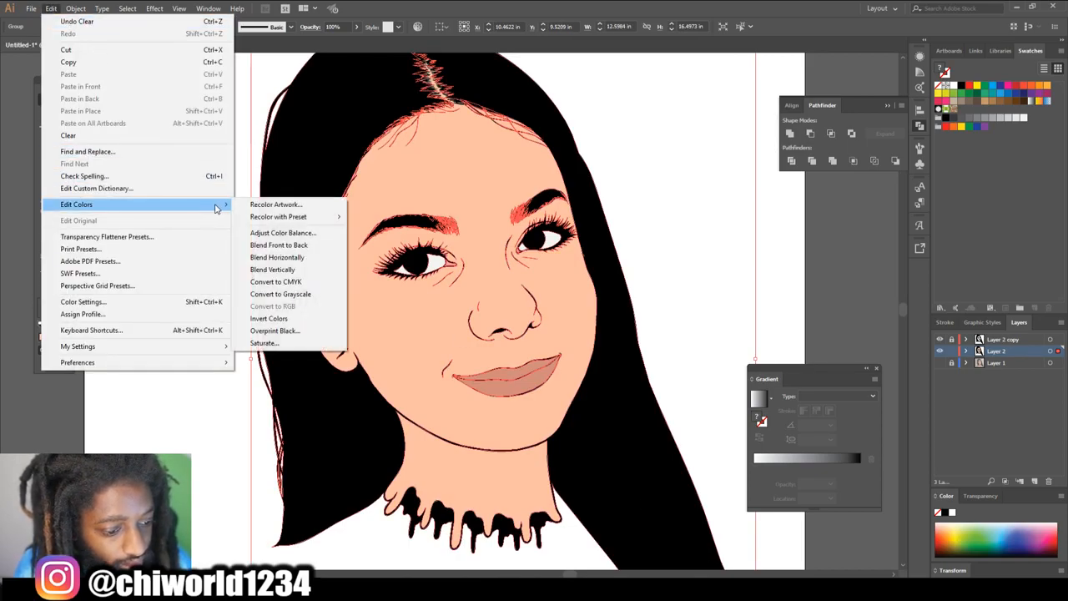
pyautogui.click(273, 236)
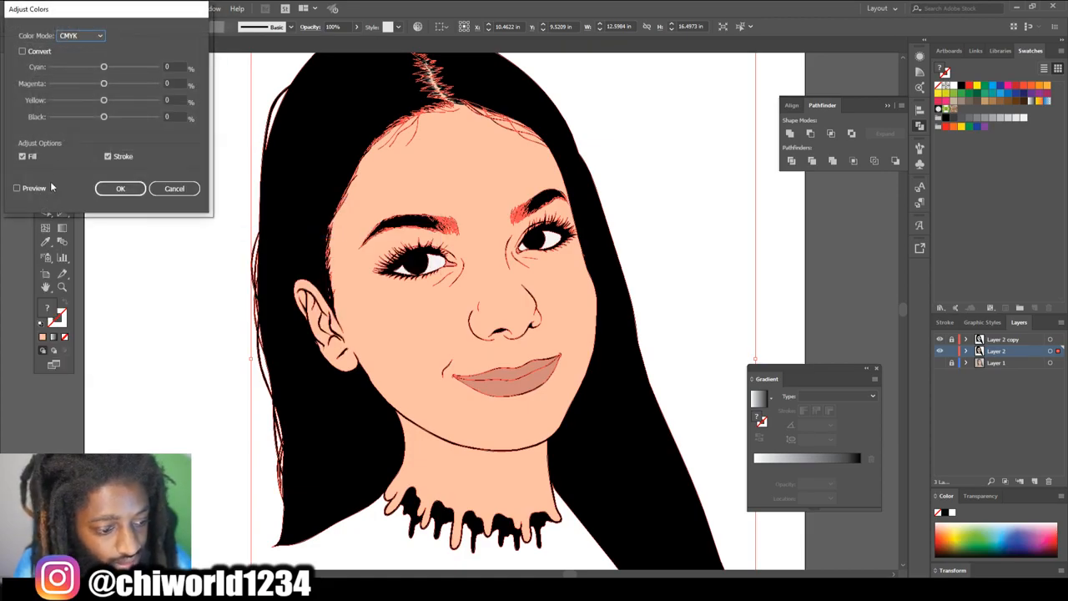
pyautogui.click(19, 189)
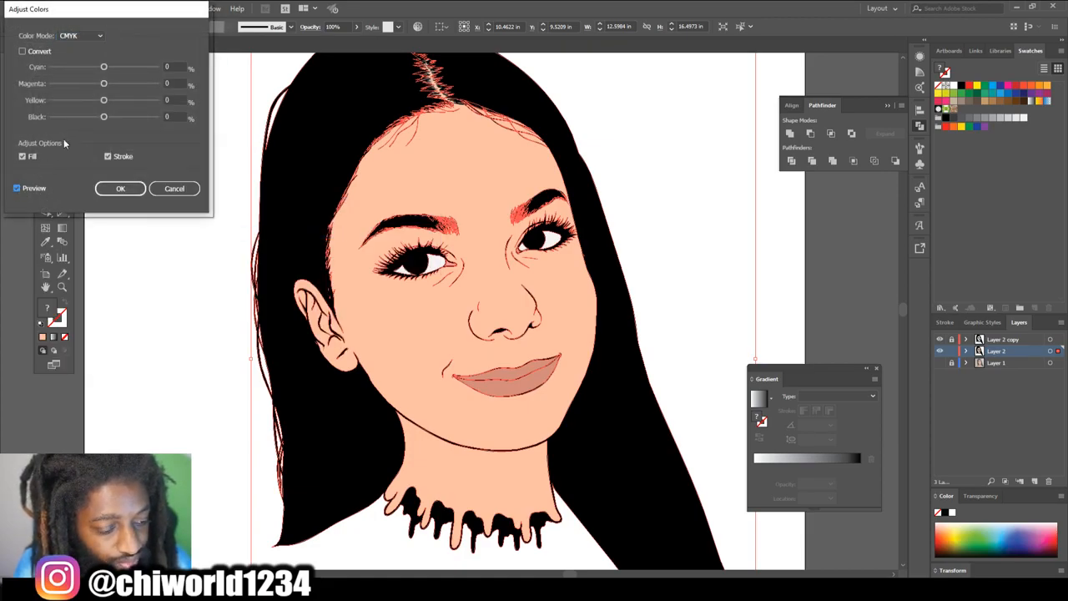
pyautogui.click(103, 84)
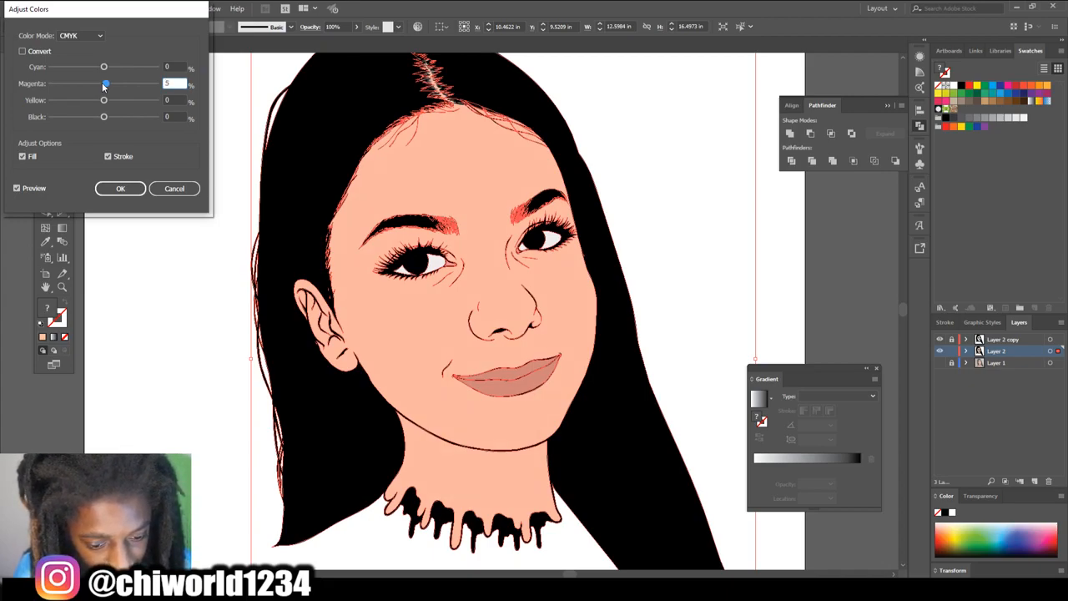
pyautogui.click(111, 188)
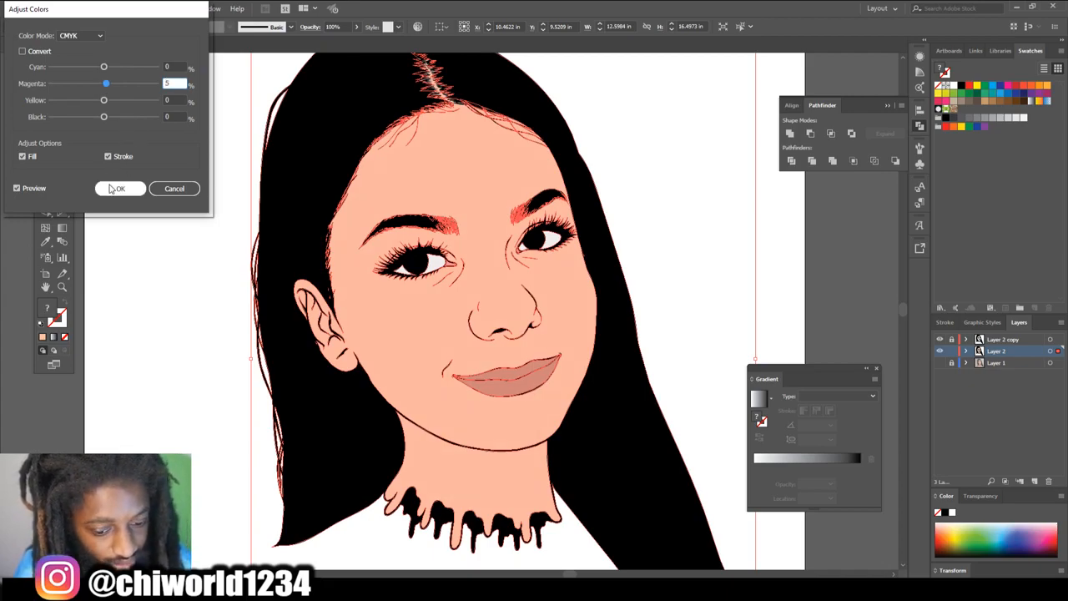
pyautogui.click(117, 189)
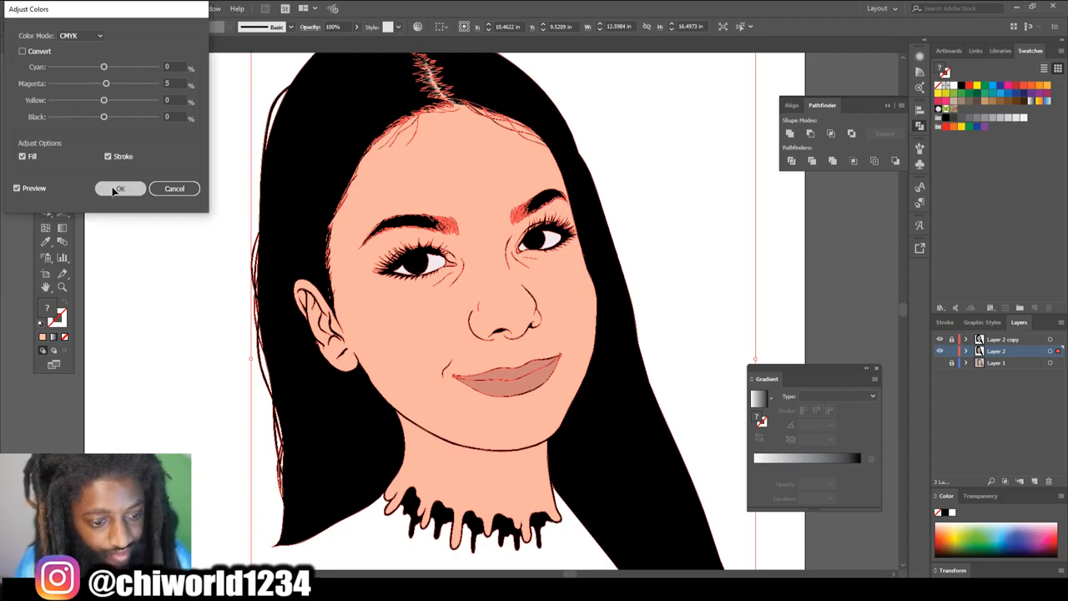
pyautogui.click(167, 307)
# - Duplicate Layer 2
pyautogui.hotkey('ctrl', '-')
pyautogui.hotkey('ctrl', '-')
pyautogui.hotkey('ctrl', '+')
pyautogui.scroll(2, 634, 356)
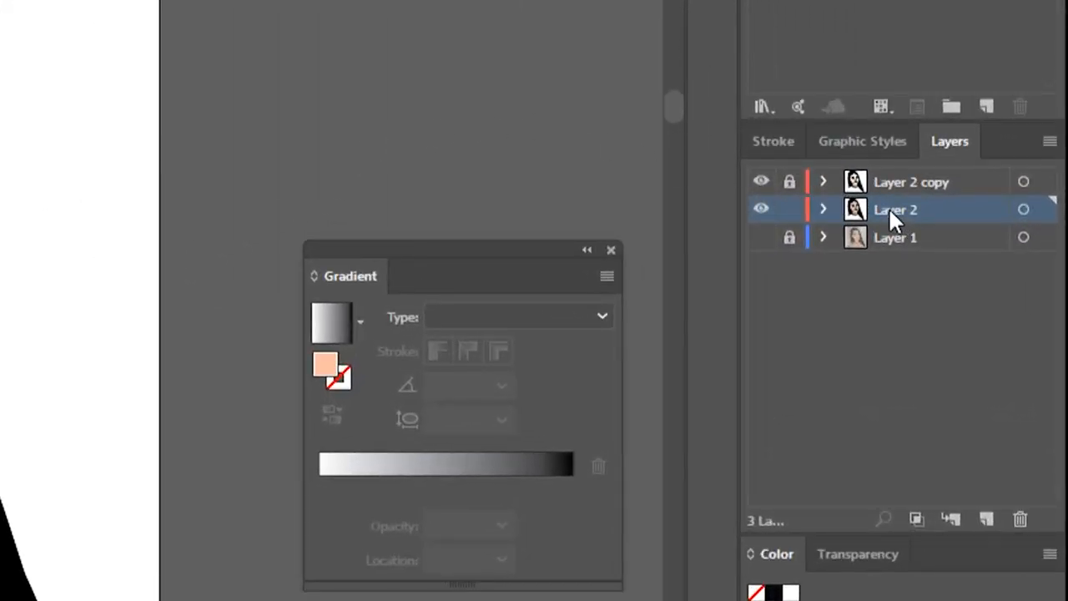
pyautogui.moveTo(889, 209); pyautogui.dragTo(988, 518)
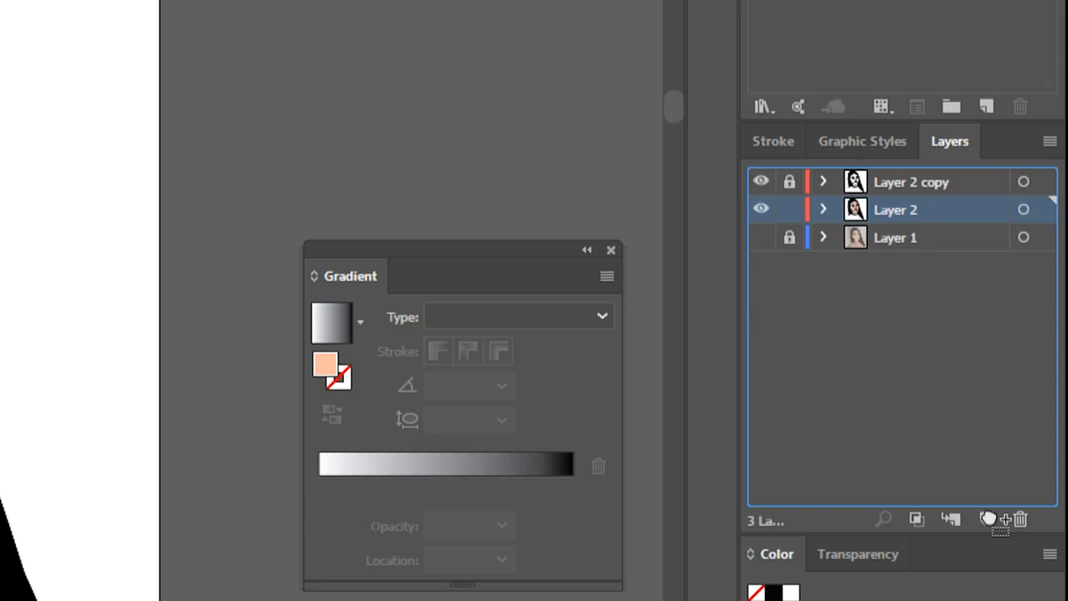
pyautogui.moveTo(987, 517); pyautogui.dragTo(990, 520)
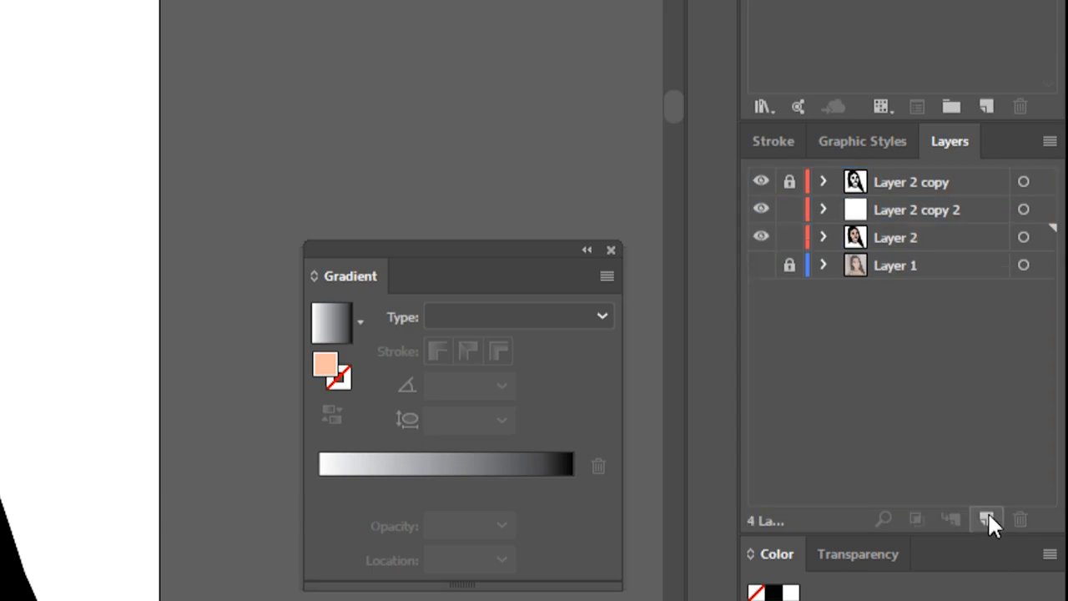
# - Lock and hide the original Layer 2, and make Layer 2 copy 2 the active layer
pyautogui.click(786, 238)
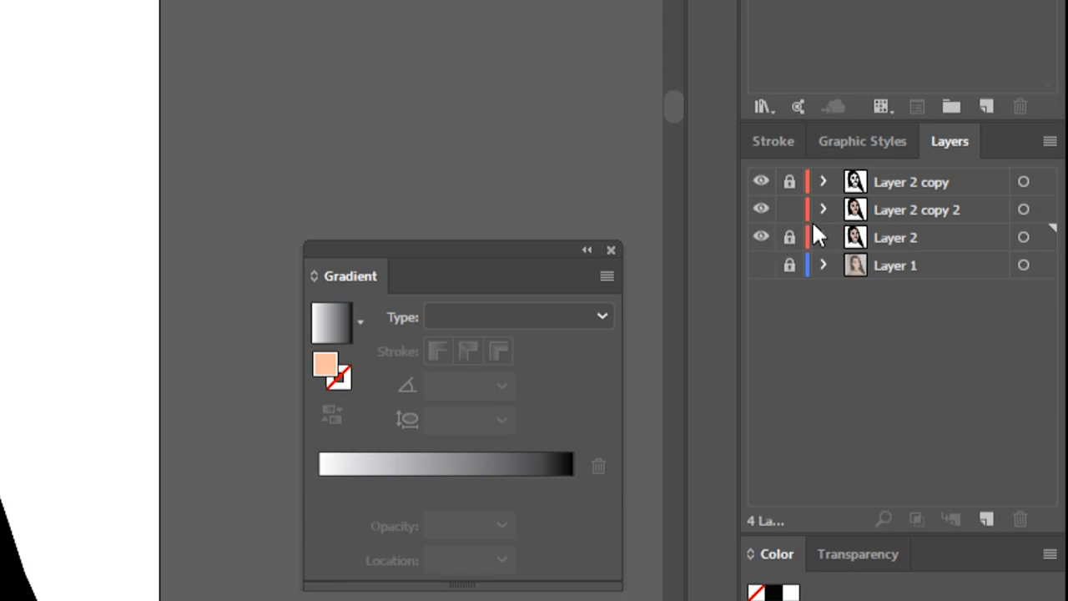
pyautogui.click(761, 238)
pyautogui.click(903, 211)
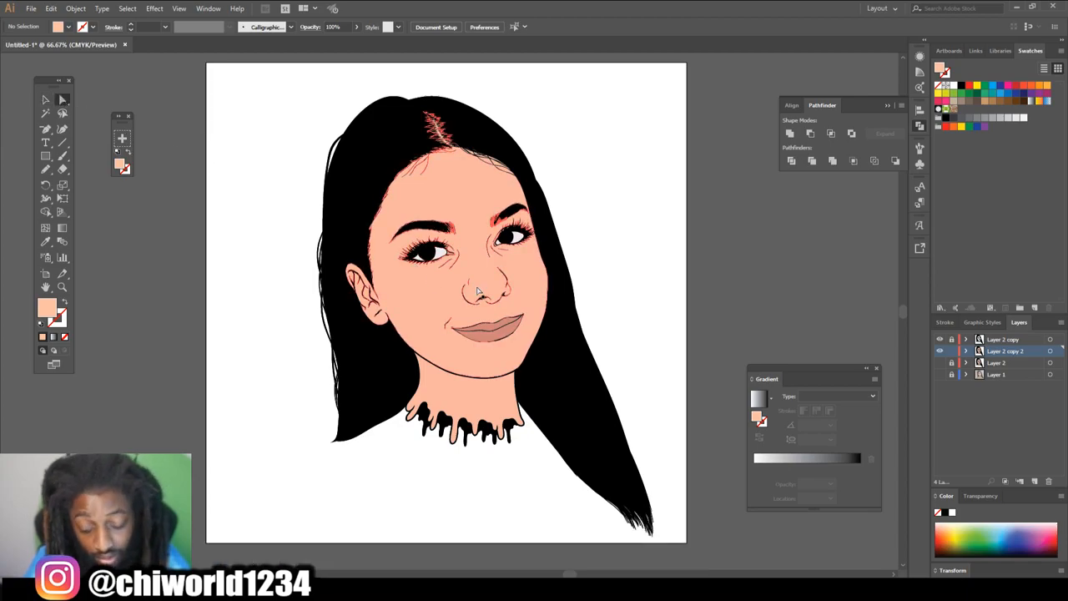
# - Delete the large skin-coloured fill covering the face and ear on Layer 2 copy 2
pyautogui.hotkey('ctrl', '=')
pyautogui.hotkey('ctrl', '=')
pyautogui.scroll(2, 478, 292)
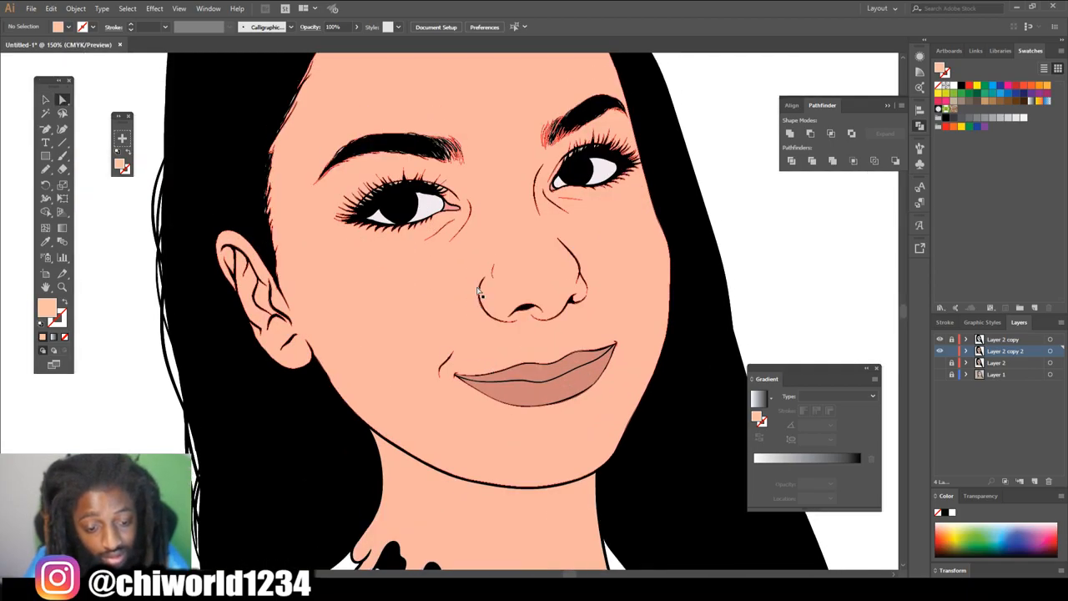
pyautogui.click(429, 308)
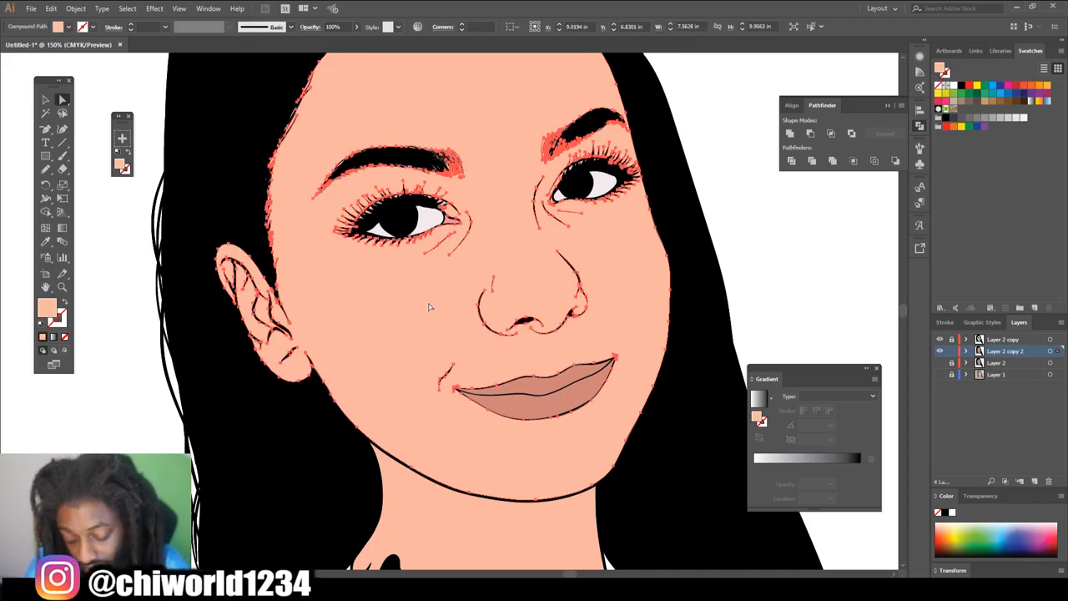
pyautogui.click(762, 249)
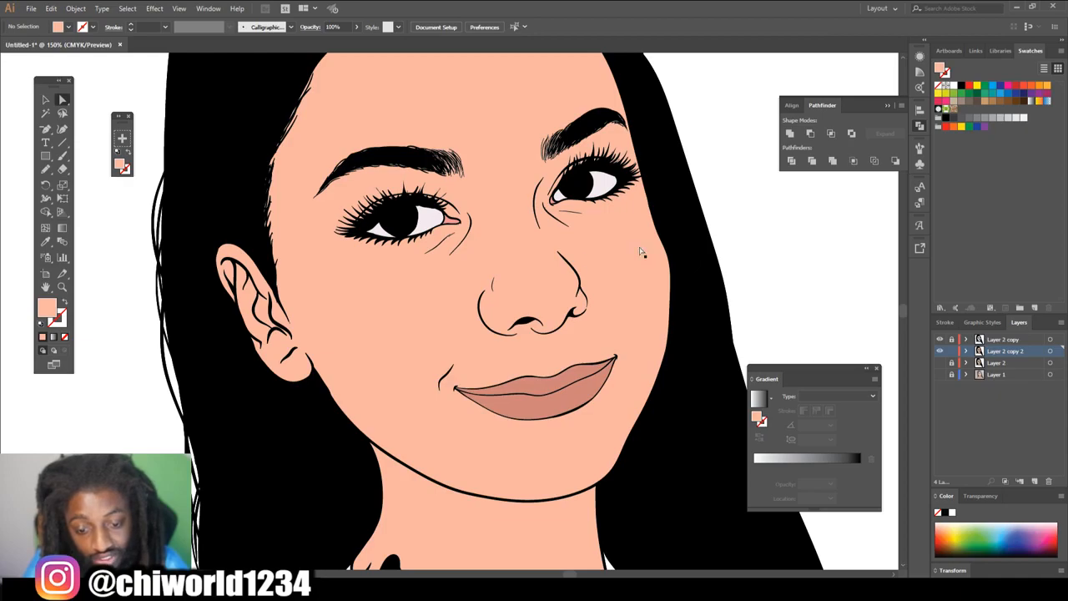
pyautogui.click(439, 320)
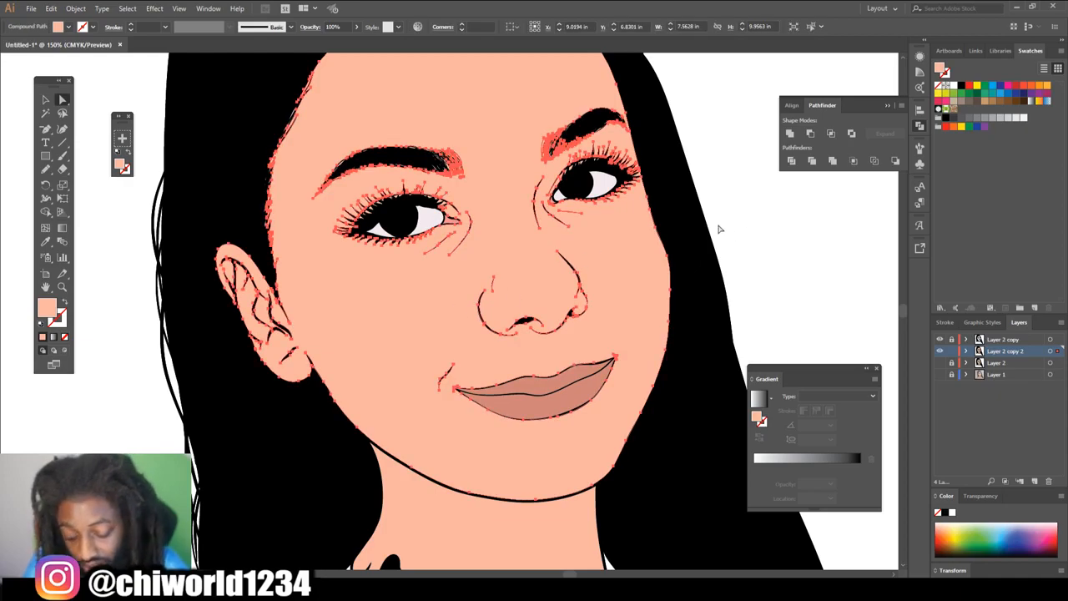
pyautogui.press('Delete')
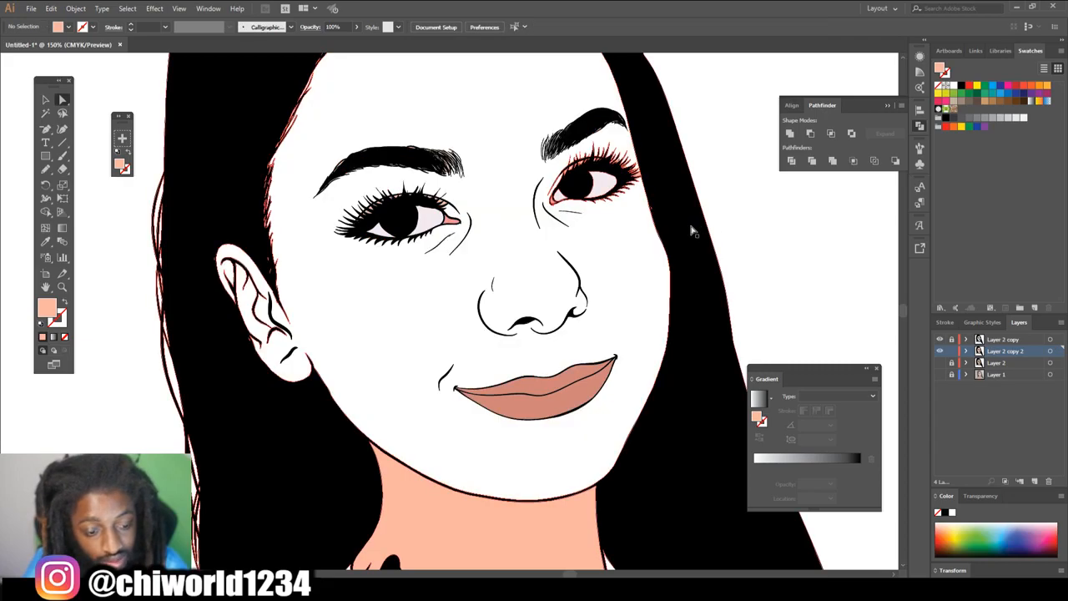
# - Delete the skin-coloured neck fill above the drips on Layer 2 copy 2
pyautogui.scroll(-2, 532, 359)
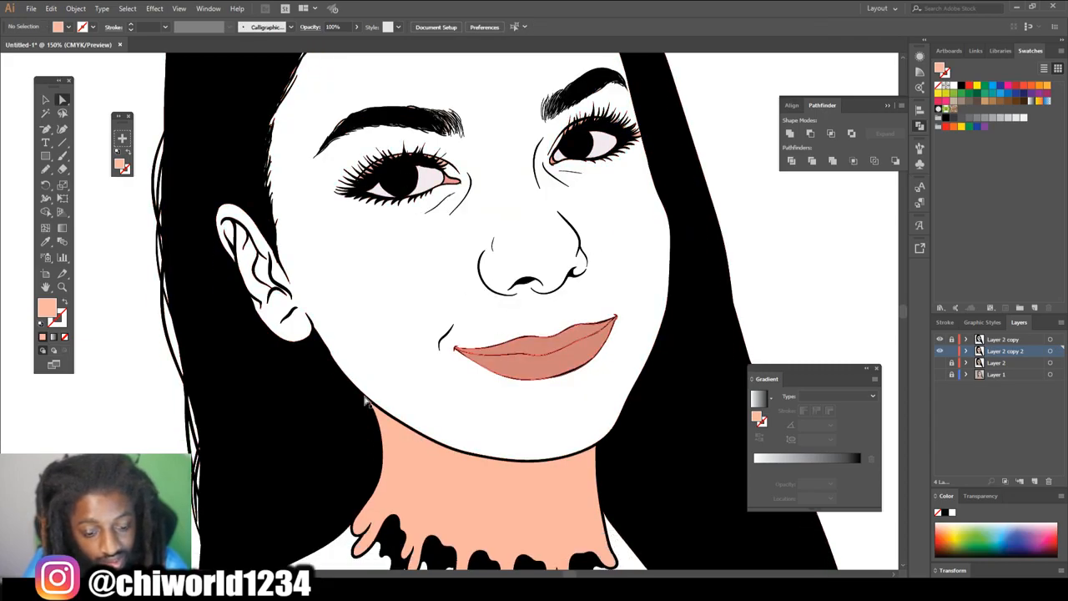
pyautogui.click(409, 492)
pyautogui.press('Delete')
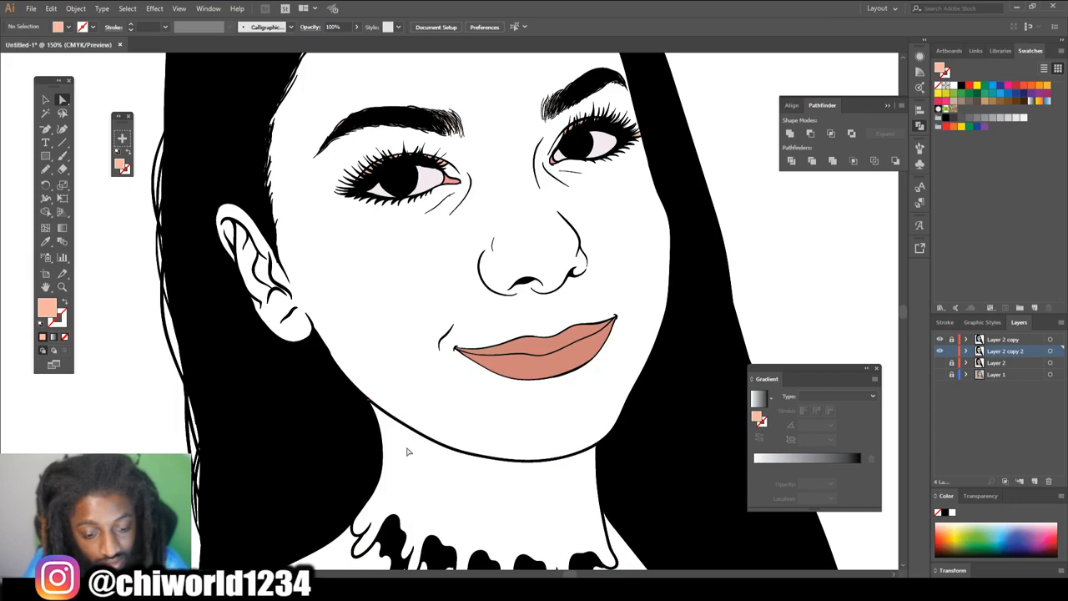
# - Lock the black line-art paths inside the group of Layer 2 copy 2, leaving the coloured fills selectable
pyautogui.scroll(10, 406, 450)
pyautogui.scroll(1, 403, 409)
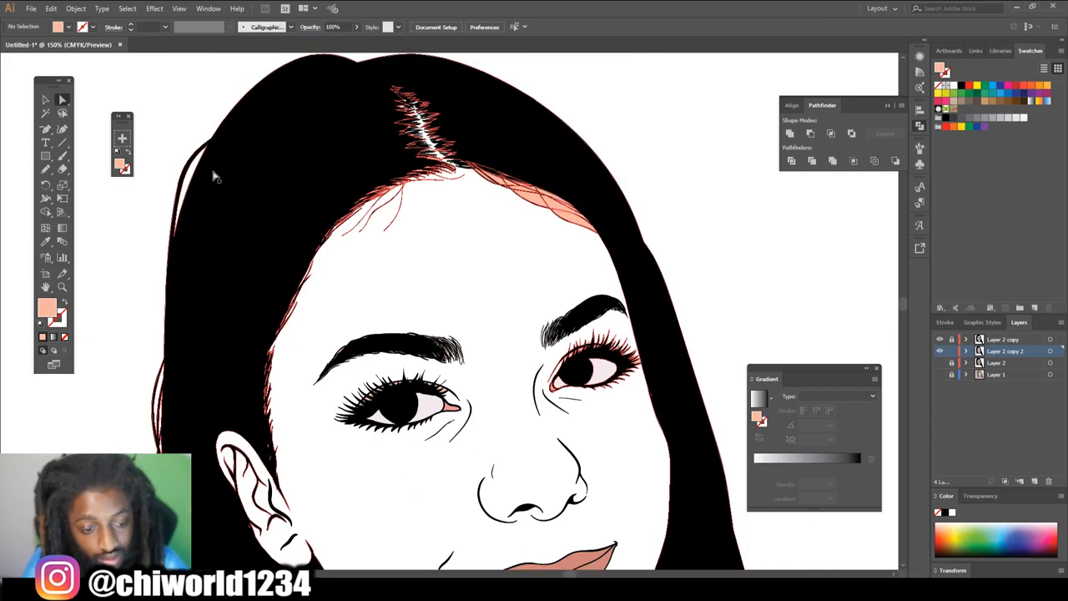
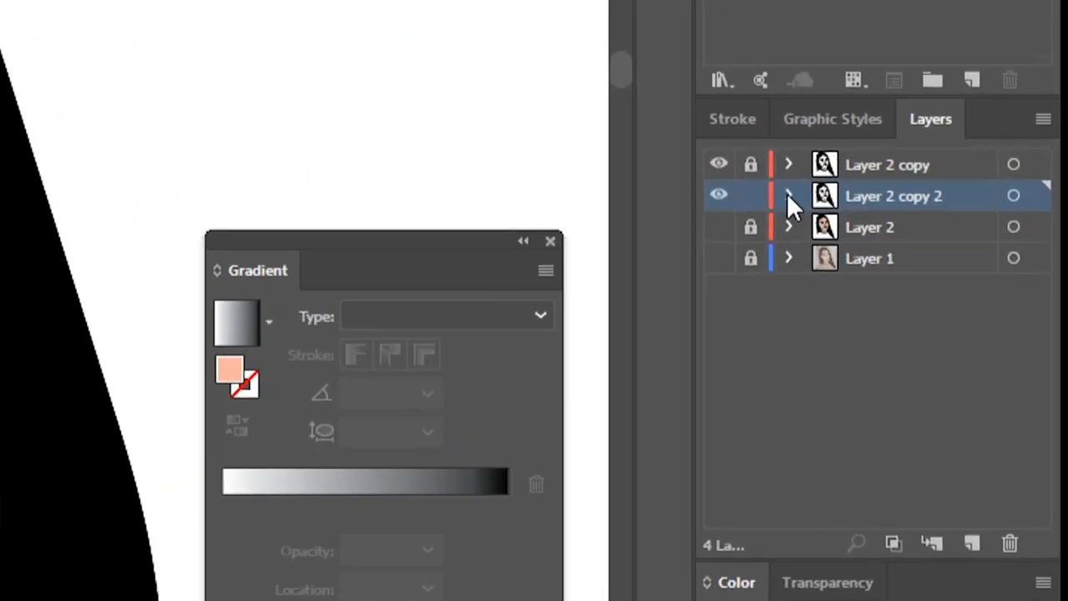
pyautogui.click(787, 193)
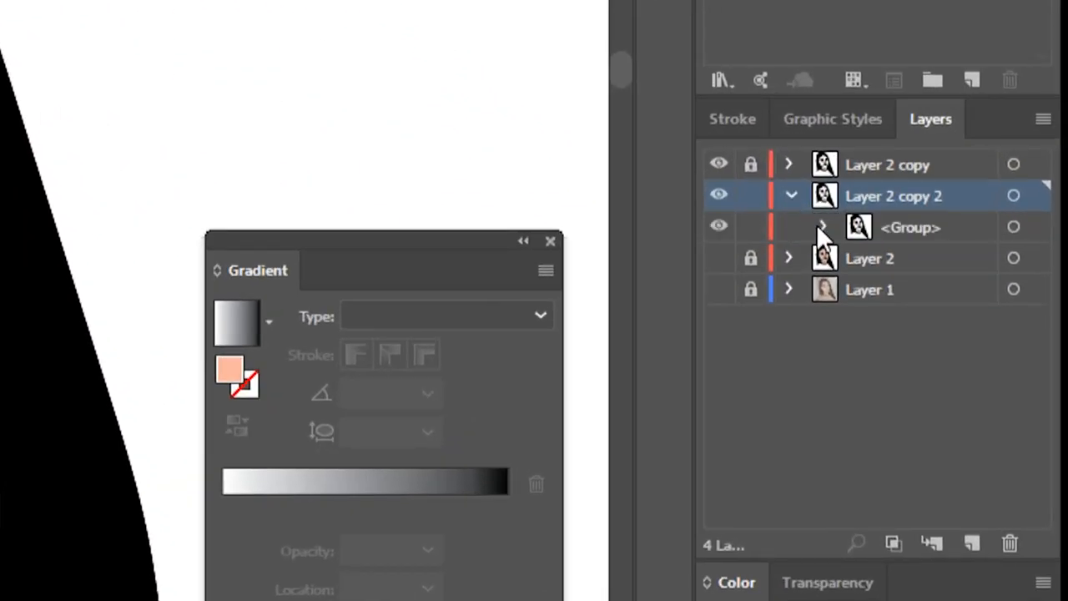
pyautogui.click(824, 228)
pyautogui.scroll(-5, 825, 234)
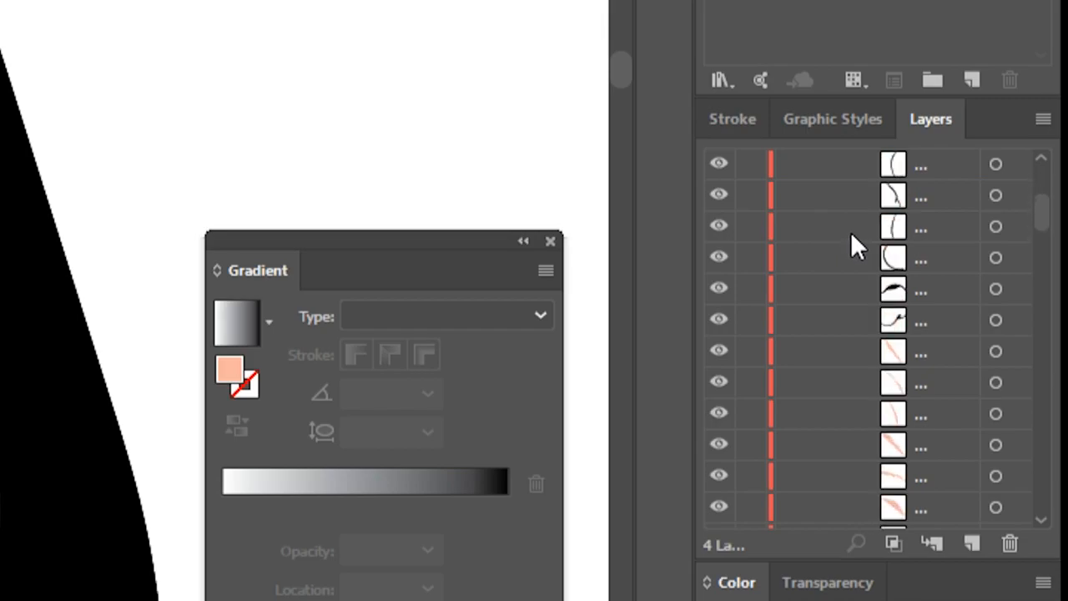
pyautogui.moveTo(750, 332); pyautogui.dragTo(735, 117)
pyautogui.moveTo(752, 238); pyautogui.dragTo(751, 201)
pyautogui.click(792, 200)
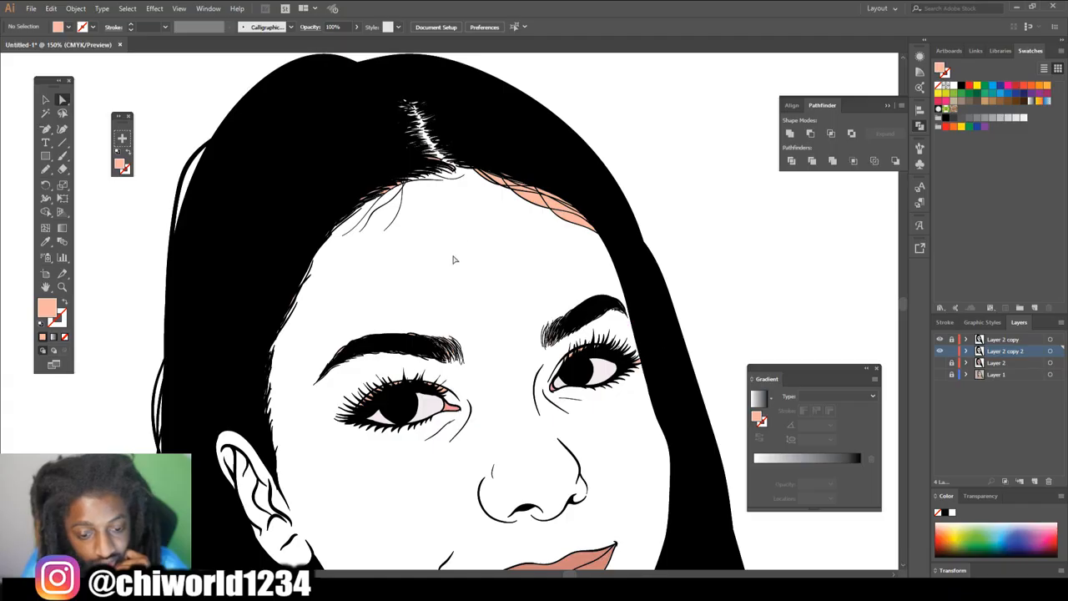
# - Delete the skin-coloured fills along the hairline, the hair parting and the temple above the ear
pyautogui.moveTo(454, 257); pyautogui.dragTo(653, 131)
pyautogui.press('Delete')
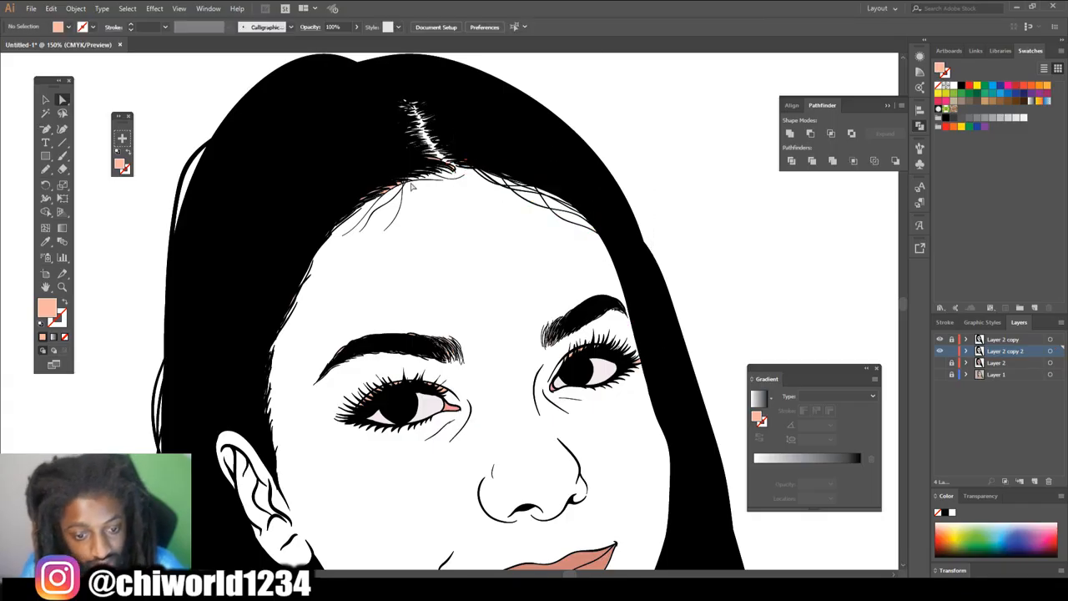
pyautogui.scroll(2, 199, 73)
pyautogui.moveTo(204, 87); pyautogui.dragTo(619, 348)
pyautogui.press('Delete')
pyautogui.moveTo(229, 509); pyautogui.dragTo(315, 290)
pyautogui.press('Delete')
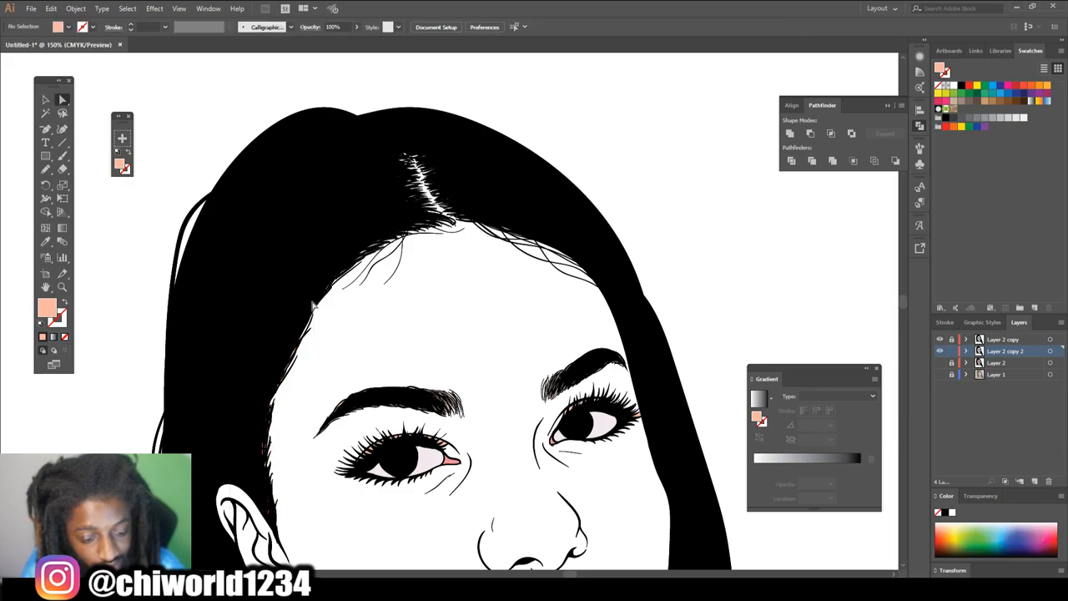
# - Delete the skin-coloured slivers within both eyebrows and around the far eye
pyautogui.moveTo(326, 344); pyautogui.dragTo(489, 428)
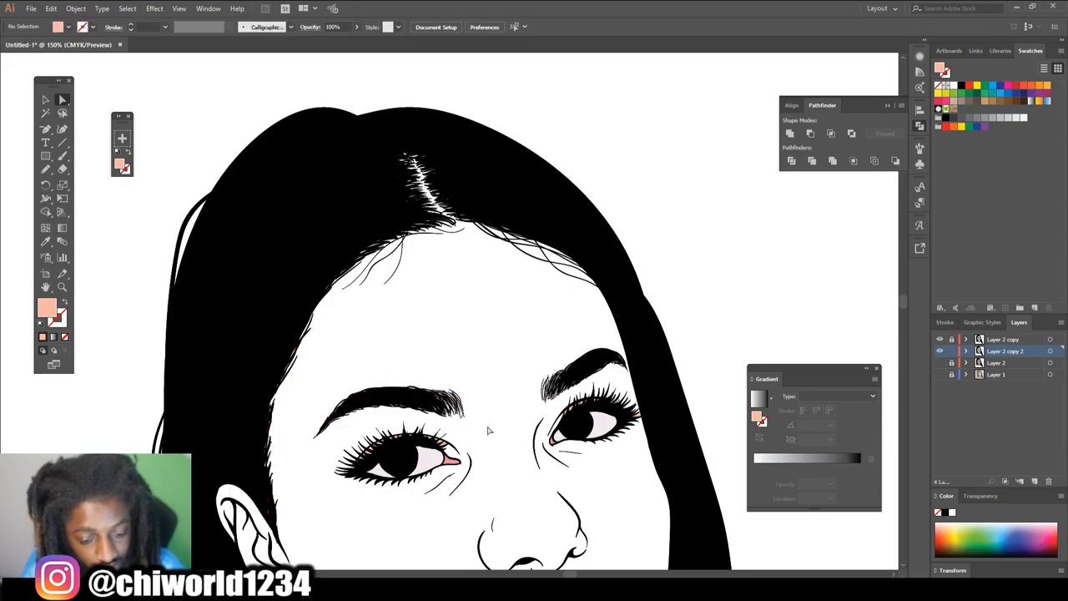
pyautogui.moveTo(529, 315); pyautogui.dragTo(662, 413)
pyautogui.press('Delete')
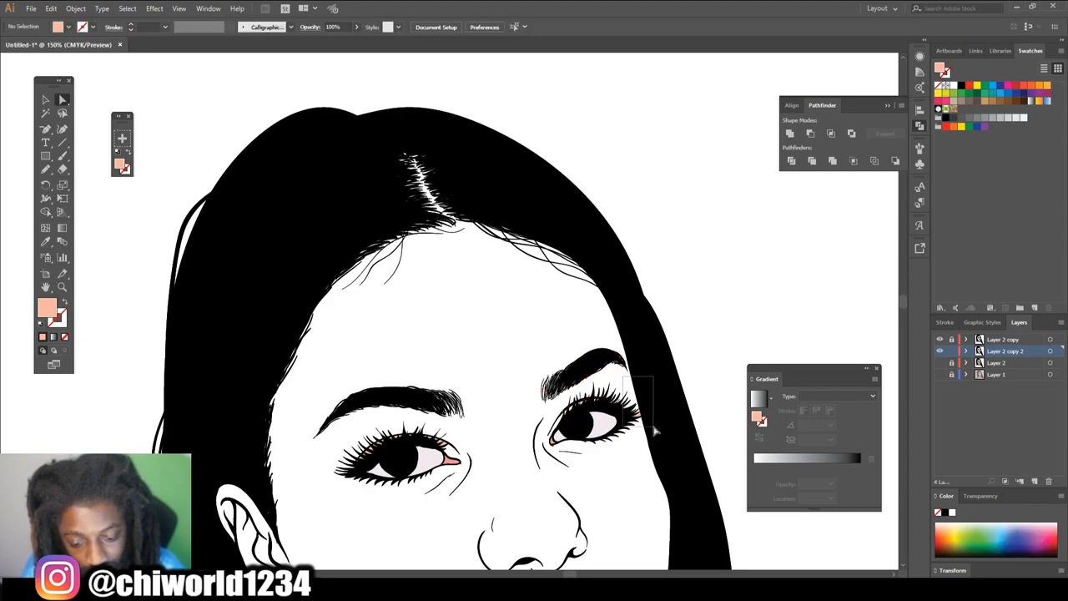
# - Delete the skin-coloured slivers between the upper lashes and eyelid crease of the eye nearest the ear
pyautogui.scroll(-3, 553, 472)
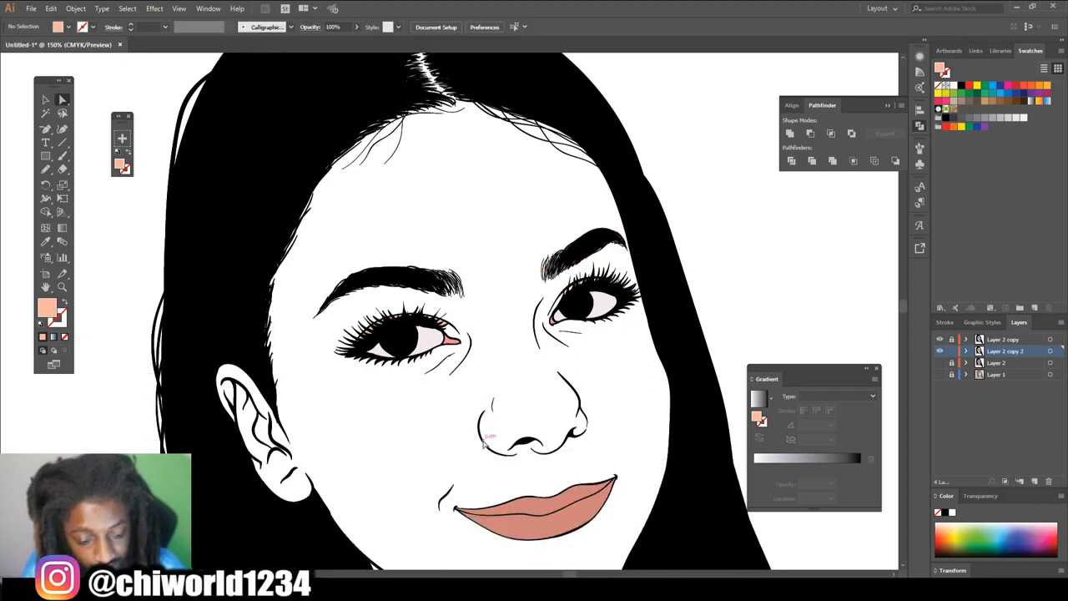
pyautogui.scroll(2, 487, 438)
pyautogui.scroll(4, 484, 440)
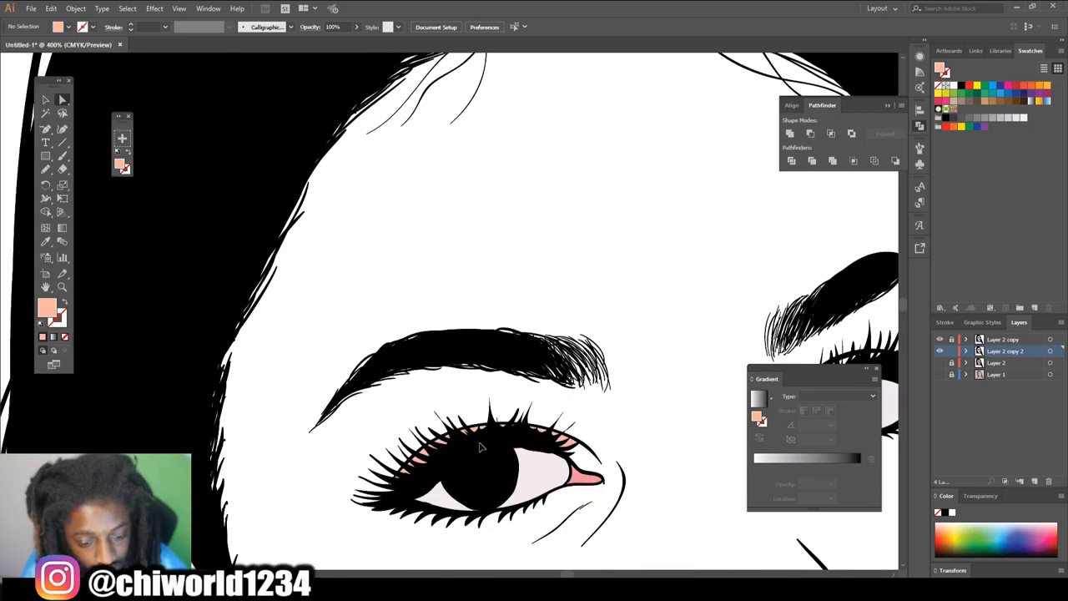
pyautogui.scroll(-5, 481, 442)
pyautogui.moveTo(293, 275); pyautogui.dragTo(685, 433)
pyautogui.press('Delete')
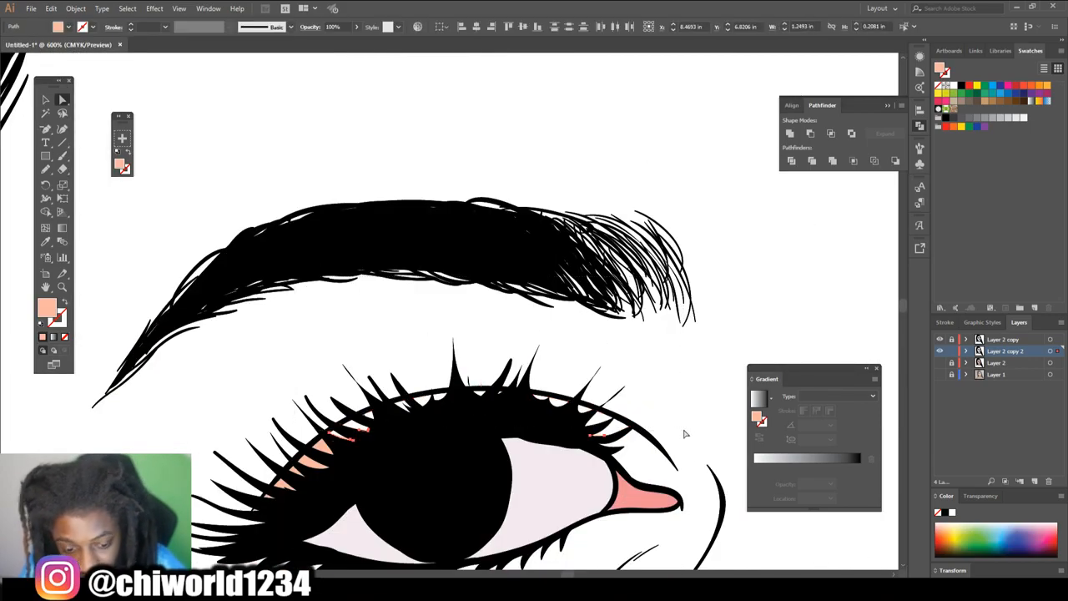
pyautogui.moveTo(247, 413); pyautogui.dragTo(278, 521)
pyautogui.press('Delete')
pyautogui.moveTo(278, 421); pyautogui.dragTo(381, 493)
pyautogui.press('Delete')
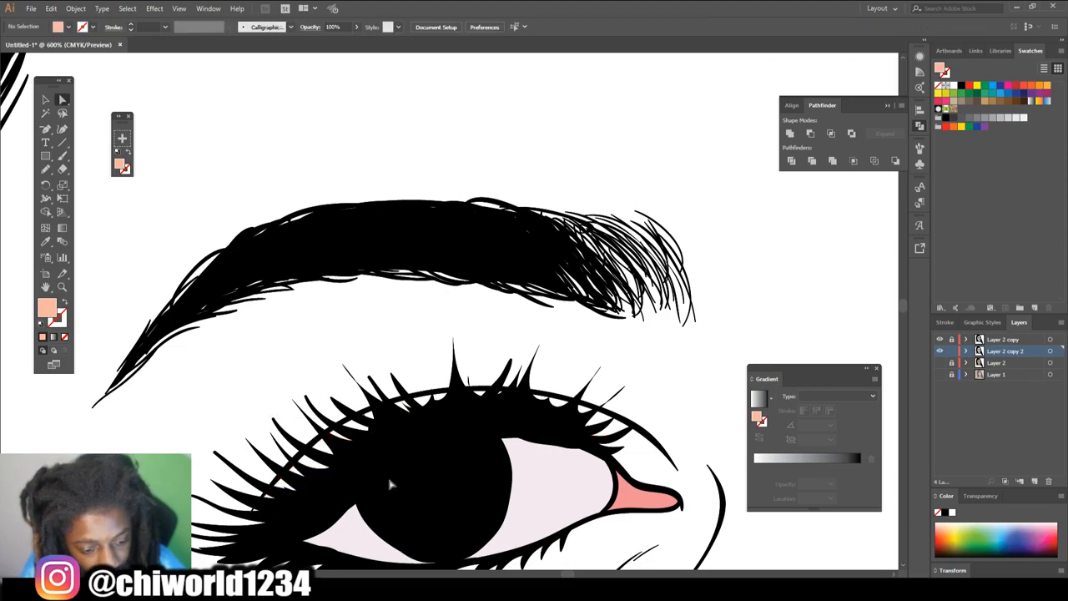
# - Check the far eye and the rest of the face for leftover skin-coloured slivers, and lock Layer 2 copy 2
pyautogui.scroll(-4, 401, 479)
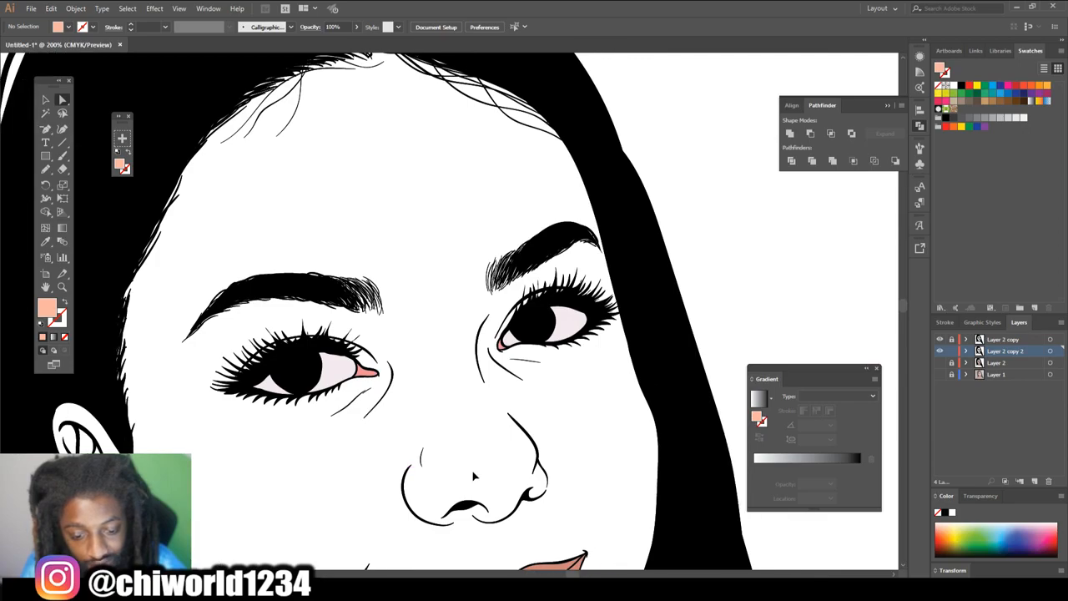
pyautogui.scroll(2, 429, 476)
pyautogui.scroll(3, 473, 476)
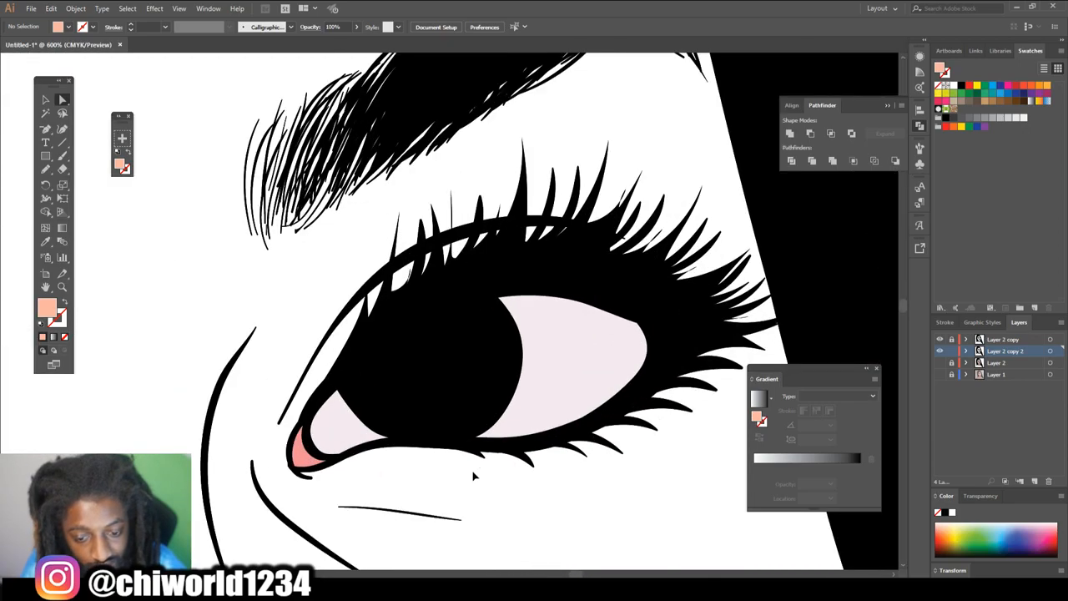
pyautogui.scroll(-5, 474, 476)
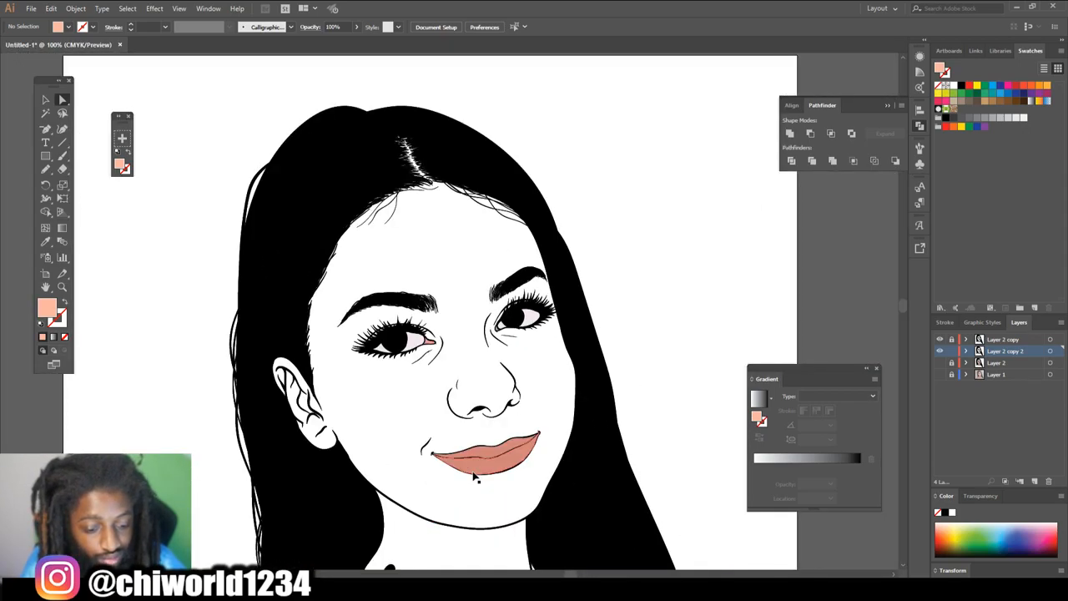
pyautogui.scroll(-2, 475, 477)
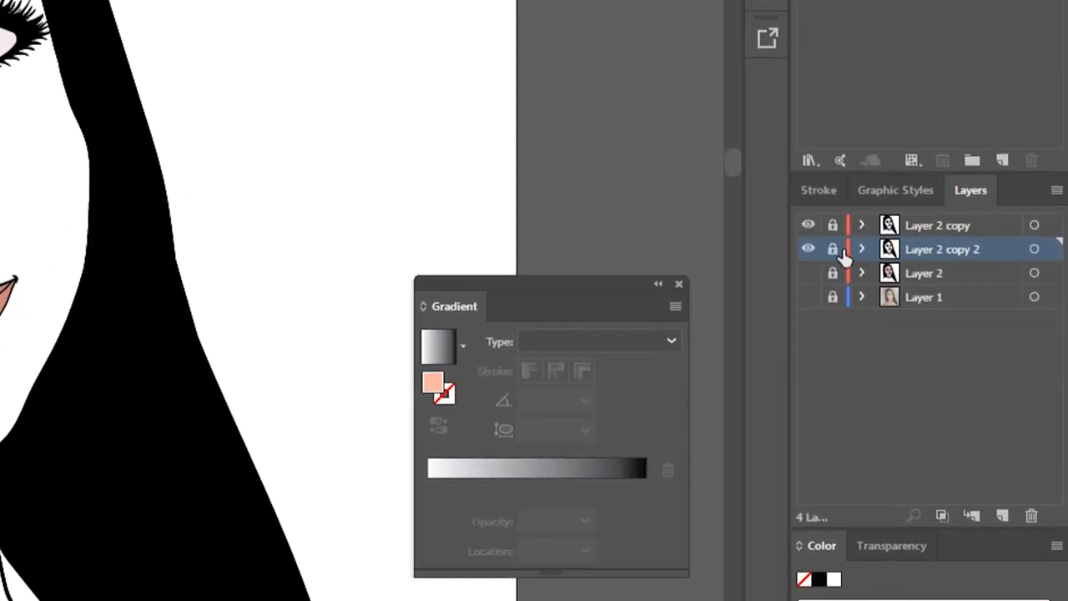
# - Show Layer 2, then add a new layer and place it directly below Layer 2 copy 2
pyautogui.click(809, 279)
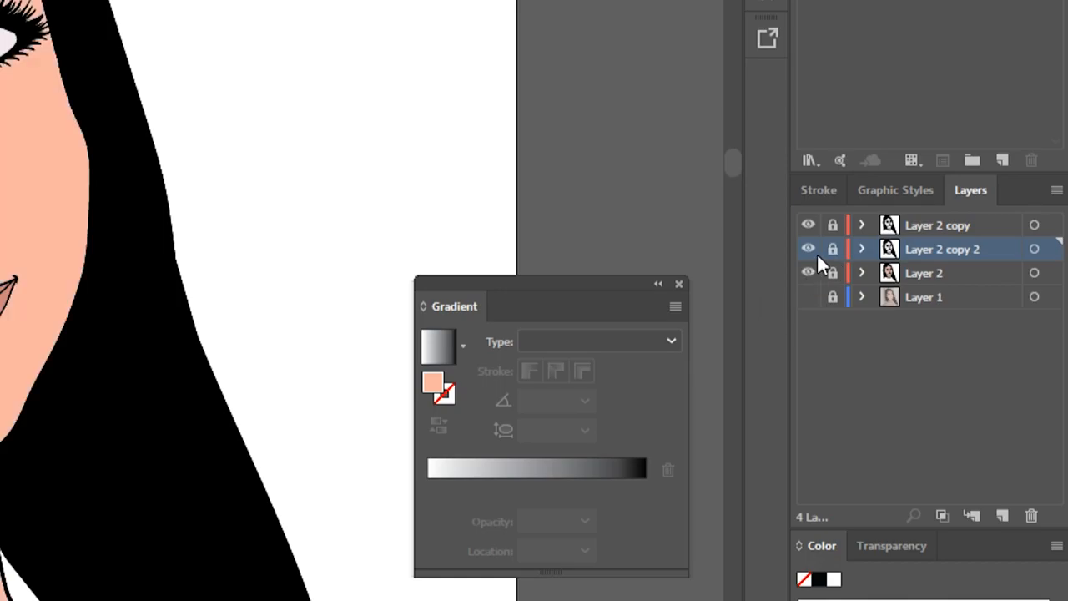
pyautogui.click(1001, 516)
pyautogui.moveTo(927, 247); pyautogui.dragTo(886, 285)
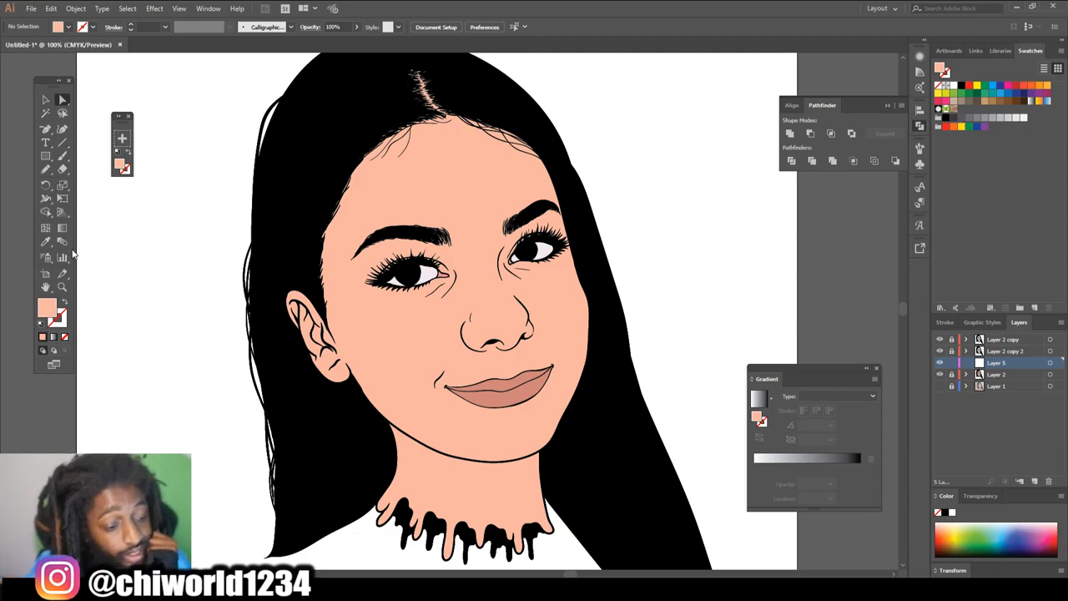
# - Try freehand Pencil shadow shapes over the face with a brown 9B6759 fill, undoing each one
pyautogui.doubleClick(49, 309)
pyautogui.moveTo(133, 142)
pyautogui.mouseDown()
pyautogui.moveTo(95, 80)
pyautogui.moveTo(73, 95)
pyautogui.mouseUp()
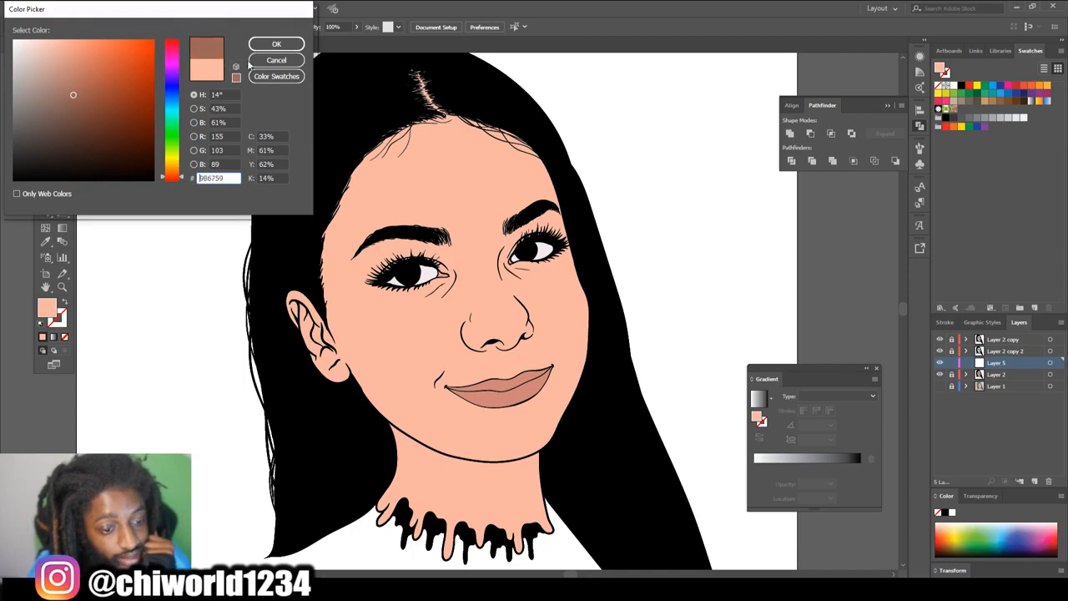
pyautogui.click(268, 41)
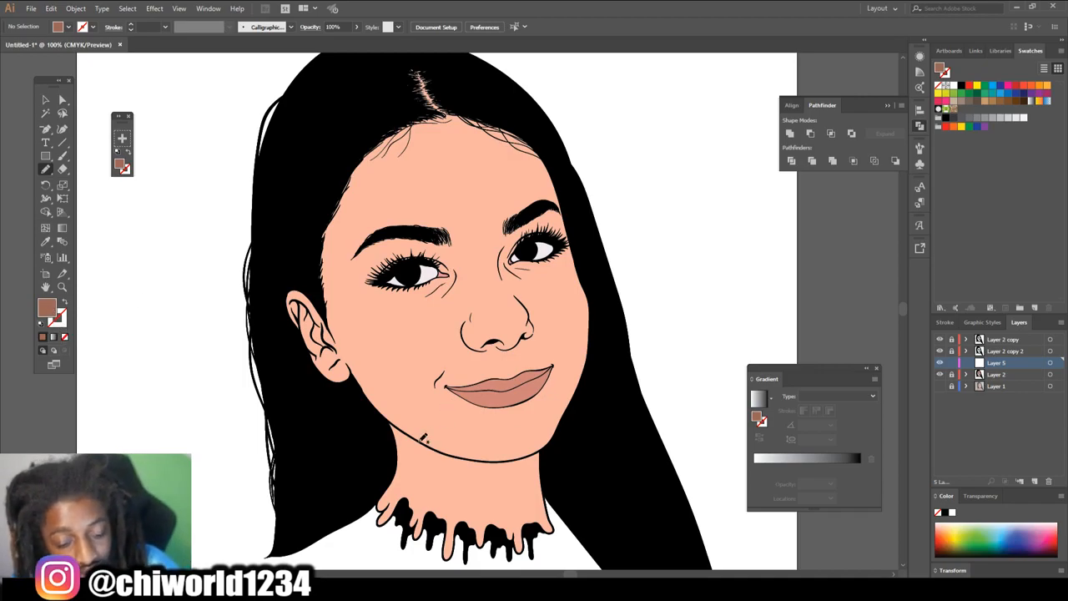
pyautogui.moveTo(362, 445)
pyautogui.mouseDown()
pyautogui.moveTo(502, 453)
pyautogui.moveTo(535, 352)
pyautogui.moveTo(556, 235)
pyautogui.moveTo(533, 170)
pyautogui.moveTo(454, 123)
pyautogui.moveTo(366, 209)
pyautogui.moveTo(364, 430)
pyautogui.mouseUp()
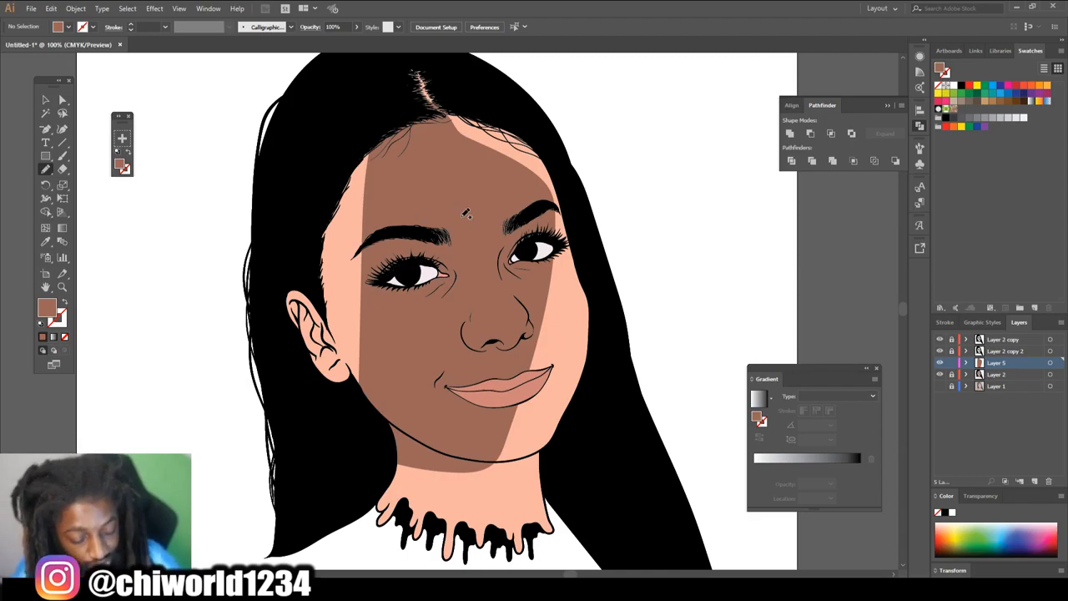
pyautogui.hotkey('ctrl', 'z')
pyautogui.moveTo(414, 425)
pyautogui.mouseDown()
pyautogui.moveTo(509, 414)
pyautogui.moveTo(418, 199)
pyautogui.moveTo(413, 430)
pyautogui.mouseUp()
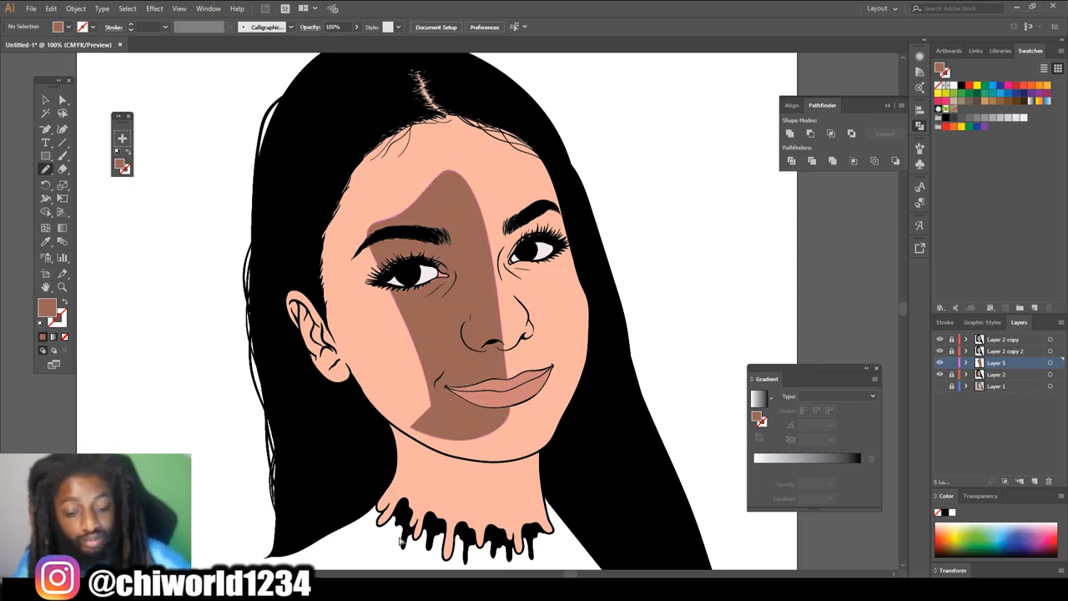
pyautogui.hotkey('ctrl', 'z')
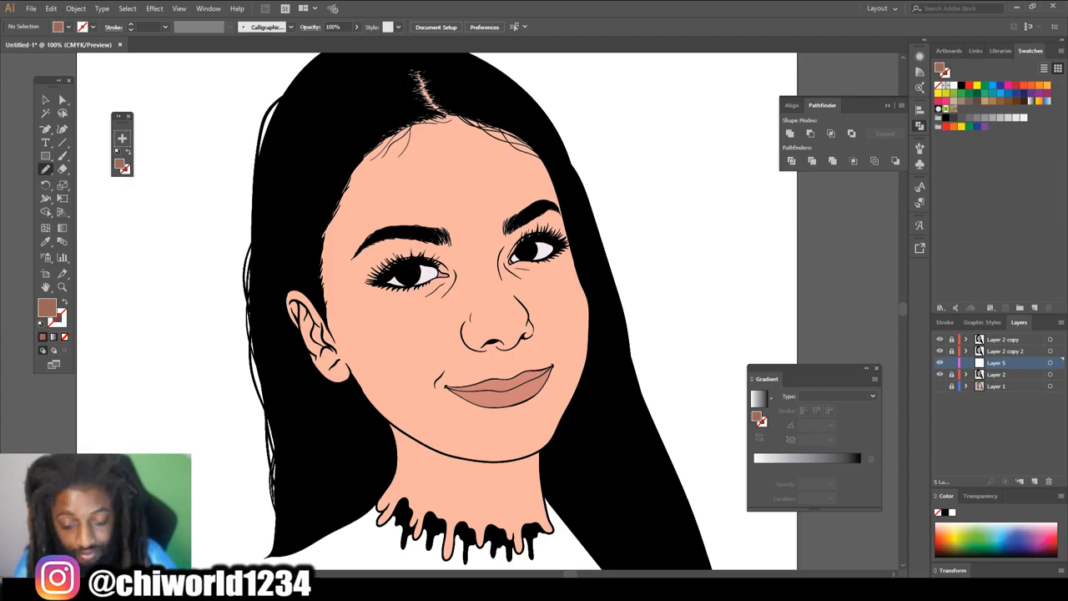
# - Sample the face's skin tone and darken the fill colour to DD9D8C for the shadows
pyautogui.hotkey('ctrl', '+')
pyautogui.hotkey('ctrl', '+')
pyautogui.hotkey('ctrl', '+')
pyautogui.hscroll(2, 501, 557)
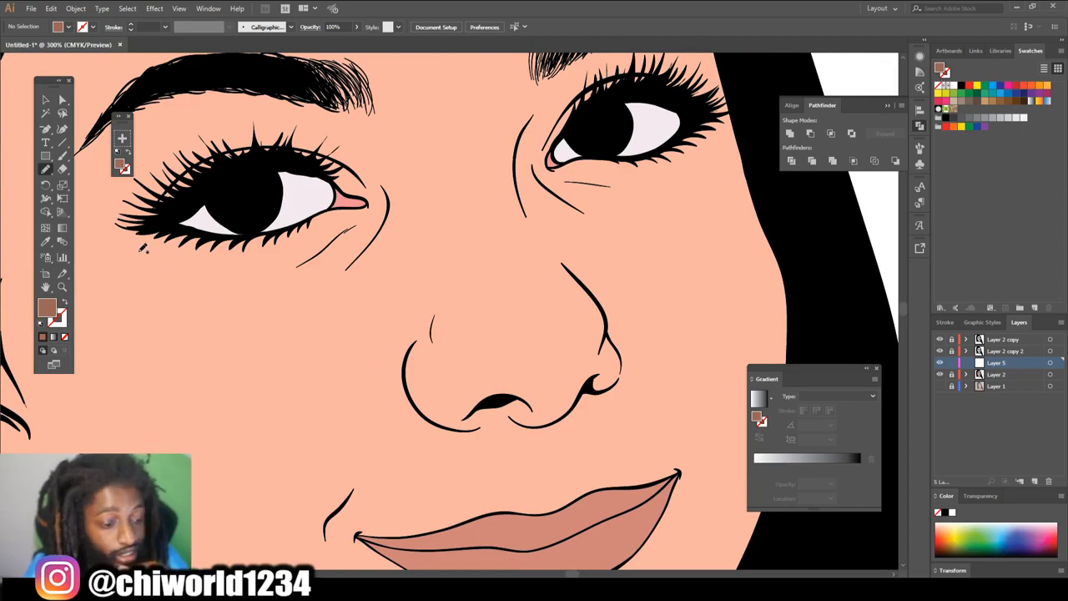
pyautogui.click(46, 243)
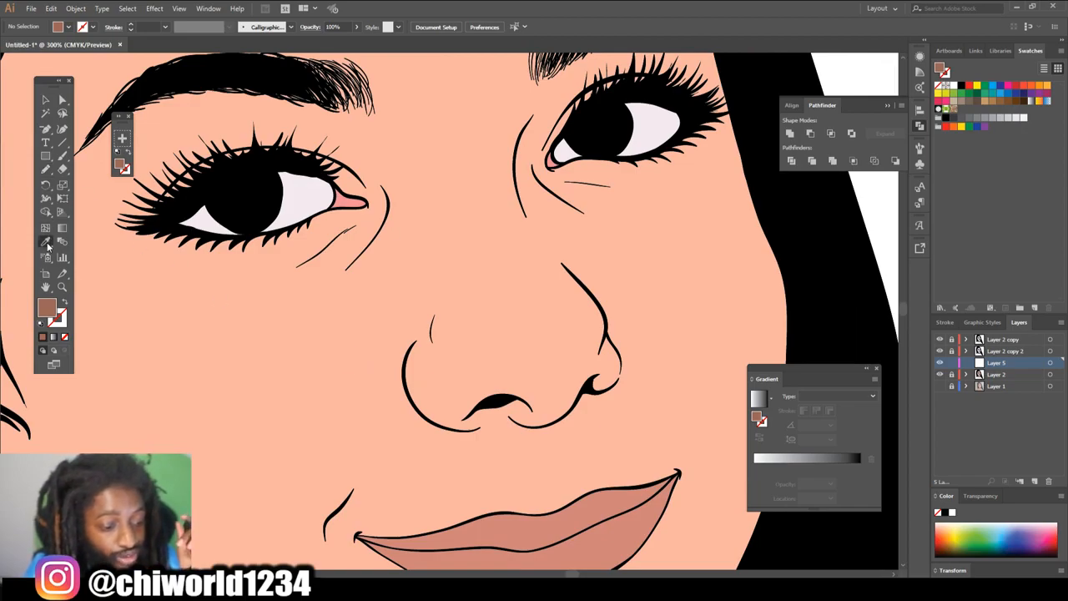
pyautogui.click(497, 331)
pyautogui.doubleClick(49, 313)
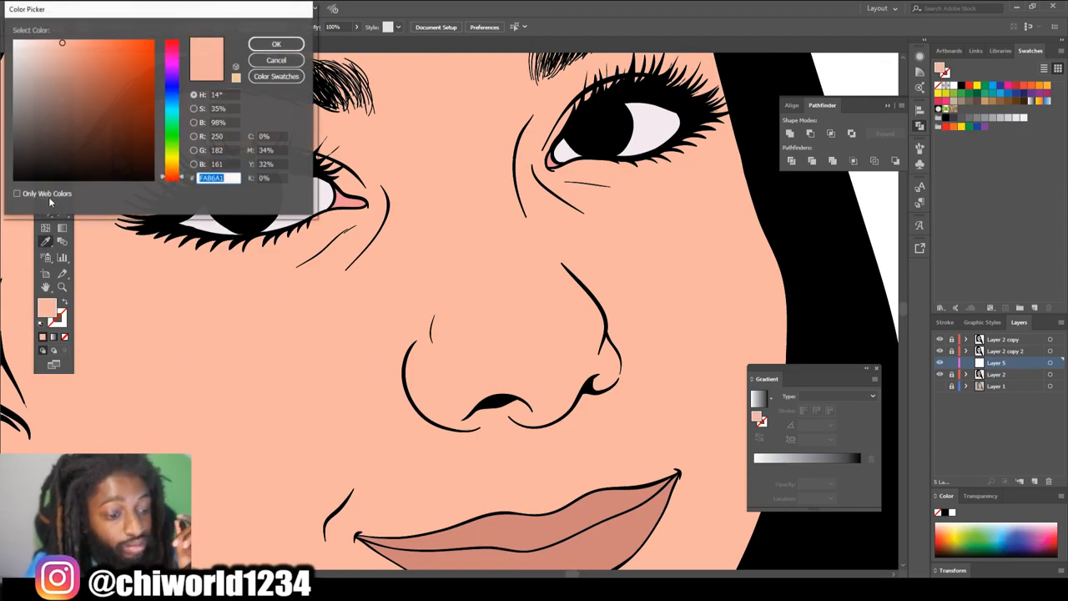
pyautogui.moveTo(65, 41); pyautogui.dragTo(66, 58)
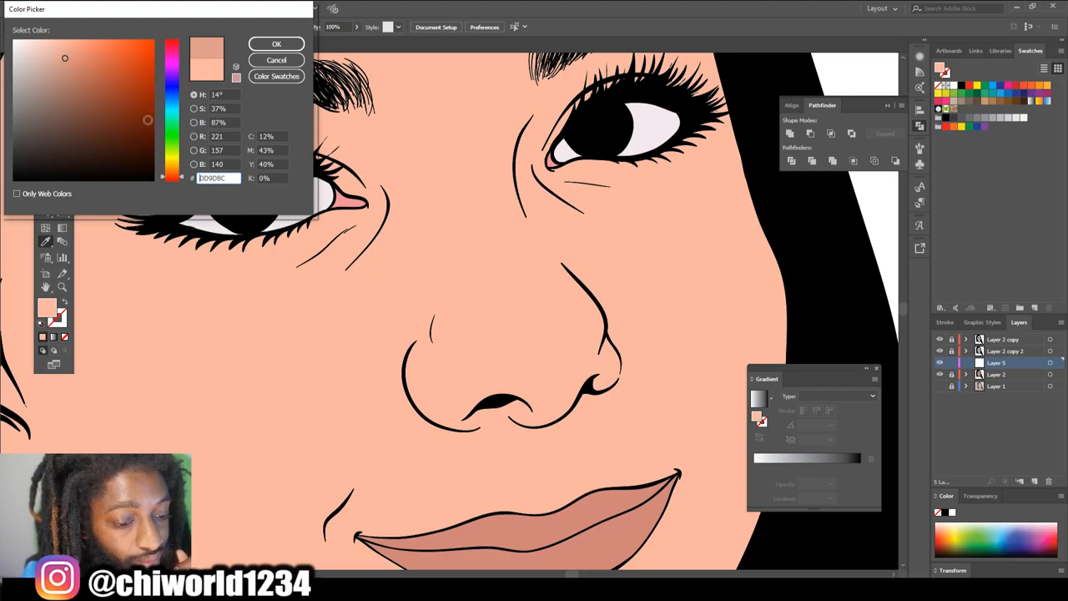
pyautogui.click(276, 43)
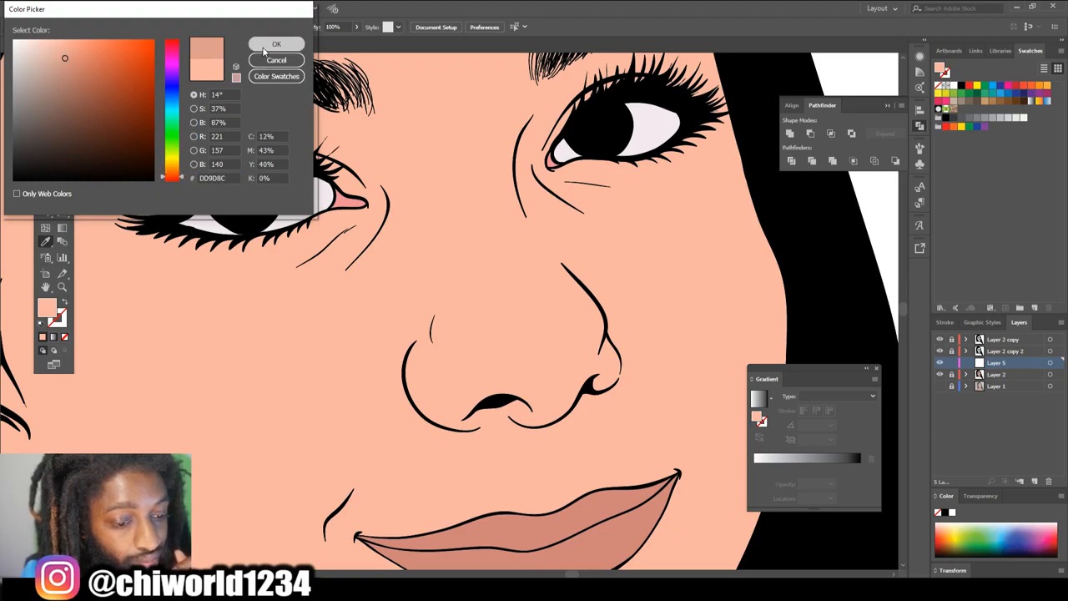
# - Draw a closed Pencil shadow shape along the underside of the nose, around both nostrils and up the far nostril wing
pyautogui.click(46, 171)
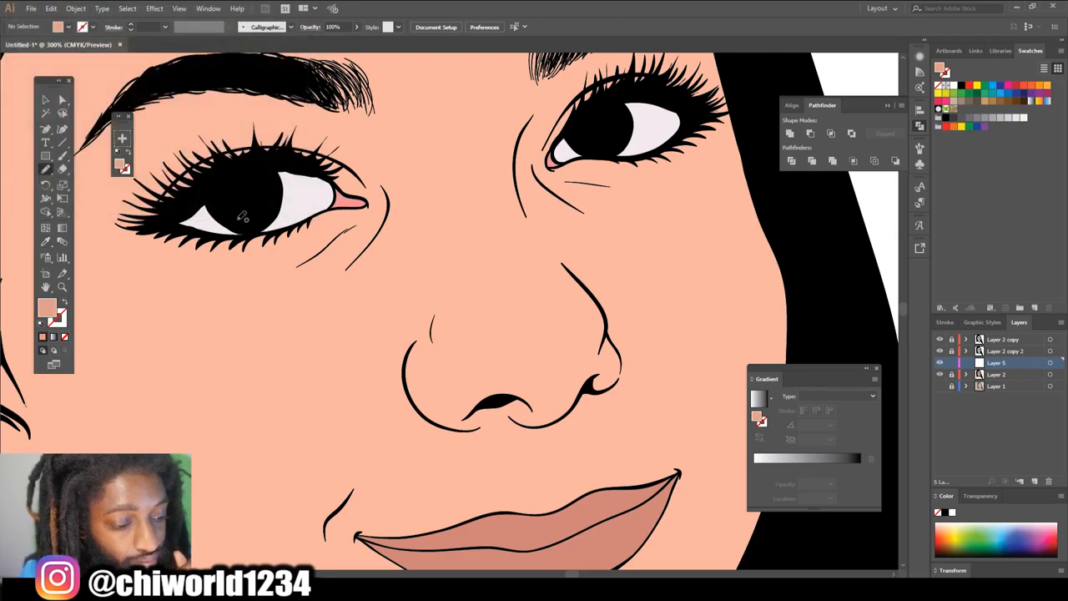
pyautogui.scroll(-2, 375, 284)
pyautogui.hscroll(2, 375, 302)
pyautogui.hscroll(2, 375, 302)
pyautogui.scroll(3, 375, 302)
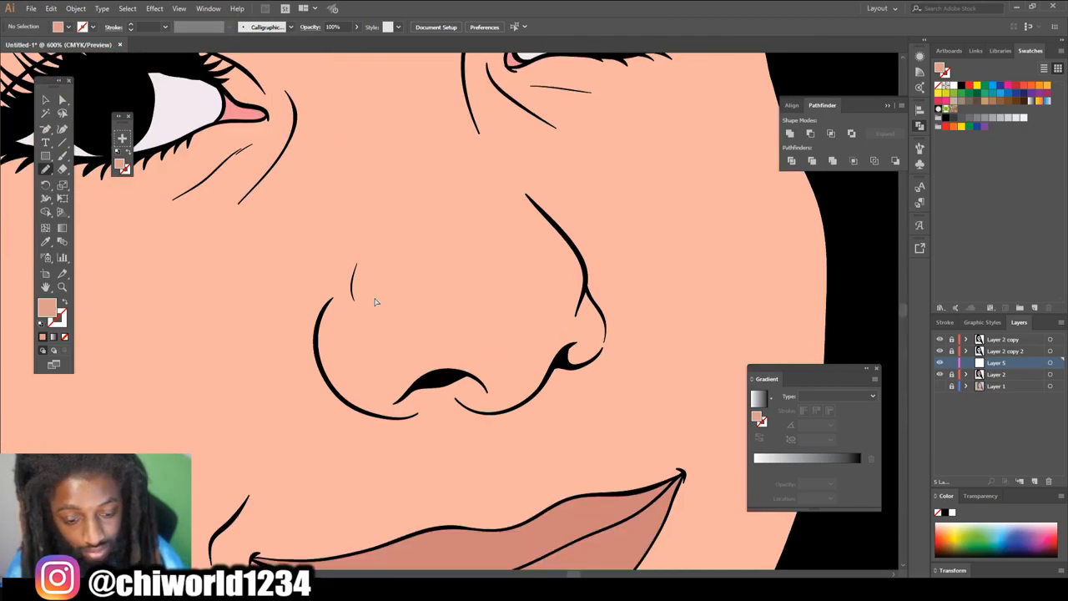
pyautogui.scroll(-1, 377, 301)
pyautogui.moveTo(581, 384); pyautogui.dragTo(672, 347)
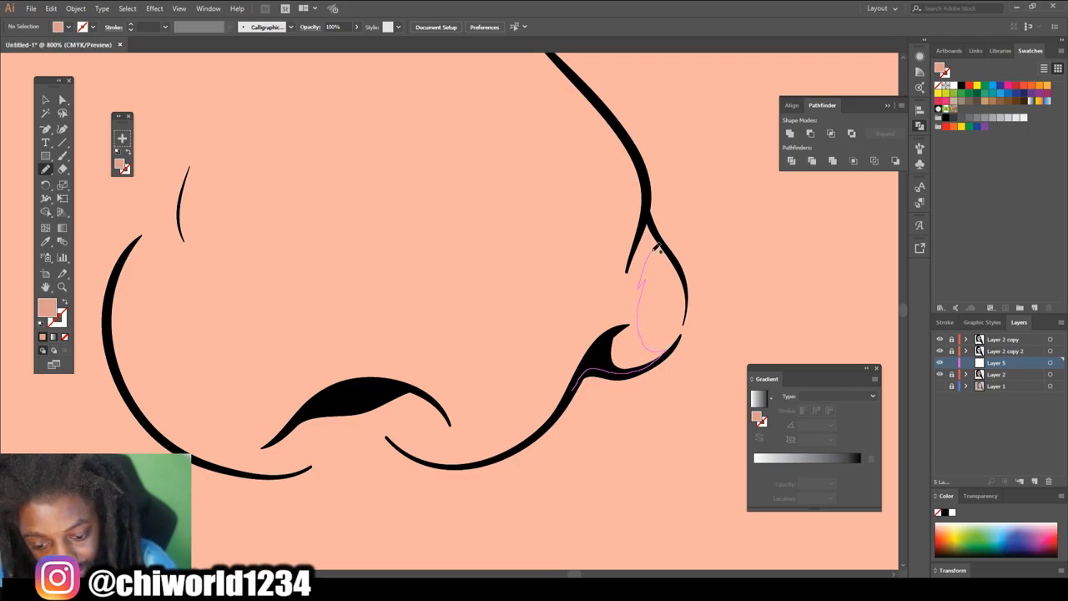
pyautogui.moveTo(667, 247)
pyautogui.mouseDown()
pyautogui.moveTo(647, 178)
pyautogui.moveTo(558, 397)
pyautogui.moveTo(522, 432)
pyautogui.moveTo(476, 444)
pyautogui.mouseUp()
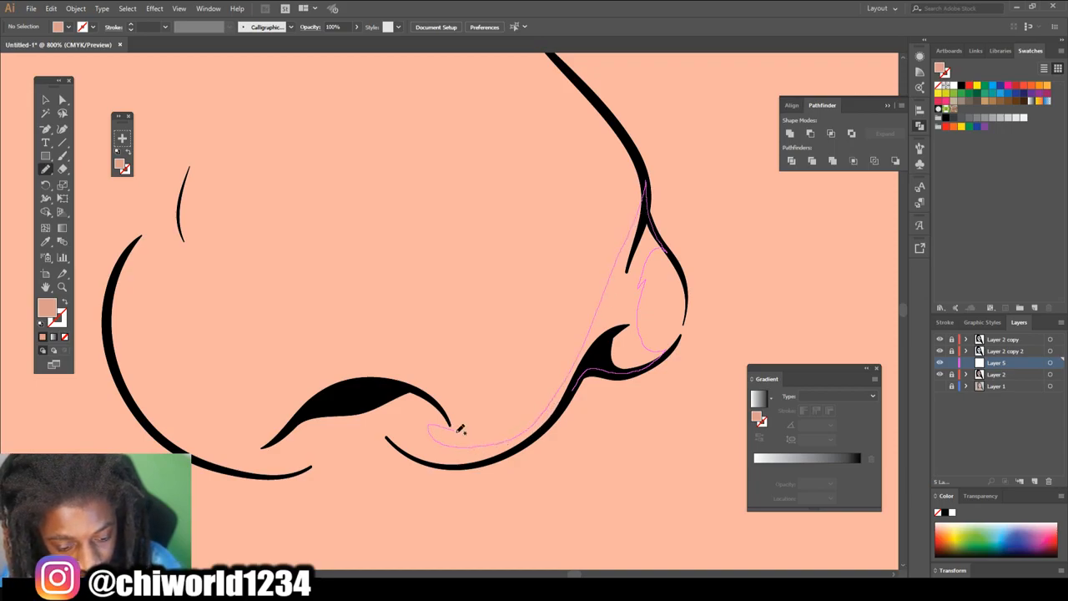
pyautogui.moveTo(446, 397)
pyautogui.mouseDown()
pyautogui.moveTo(411, 372)
pyautogui.moveTo(371, 358)
pyautogui.moveTo(302, 382)
pyautogui.mouseUp()
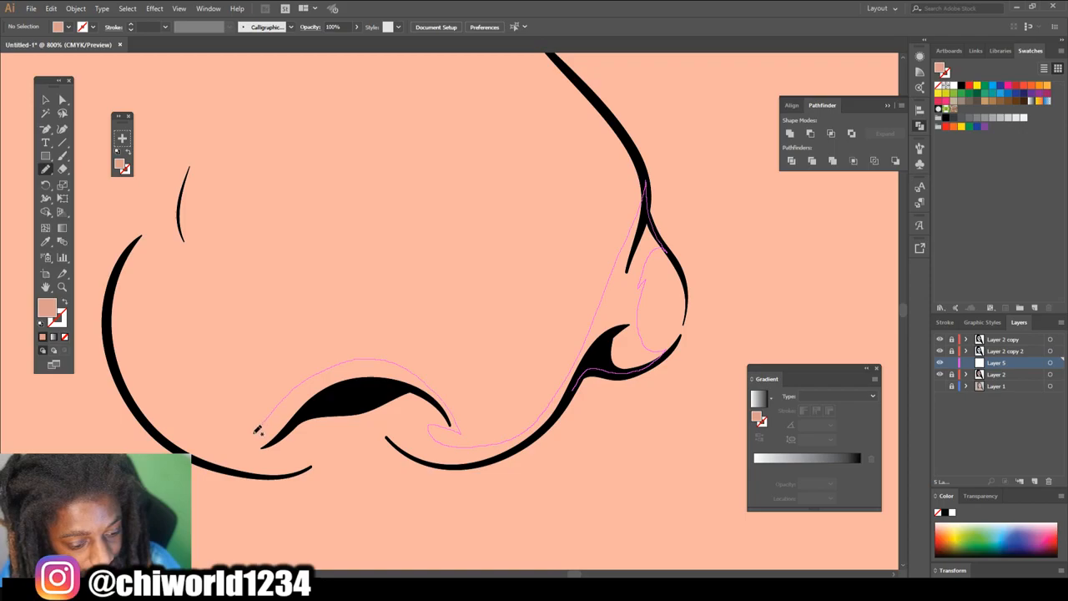
pyautogui.moveTo(207, 445)
pyautogui.mouseDown()
pyautogui.moveTo(133, 404)
pyautogui.moveTo(221, 472)
pyautogui.moveTo(310, 471)
pyautogui.mouseUp()
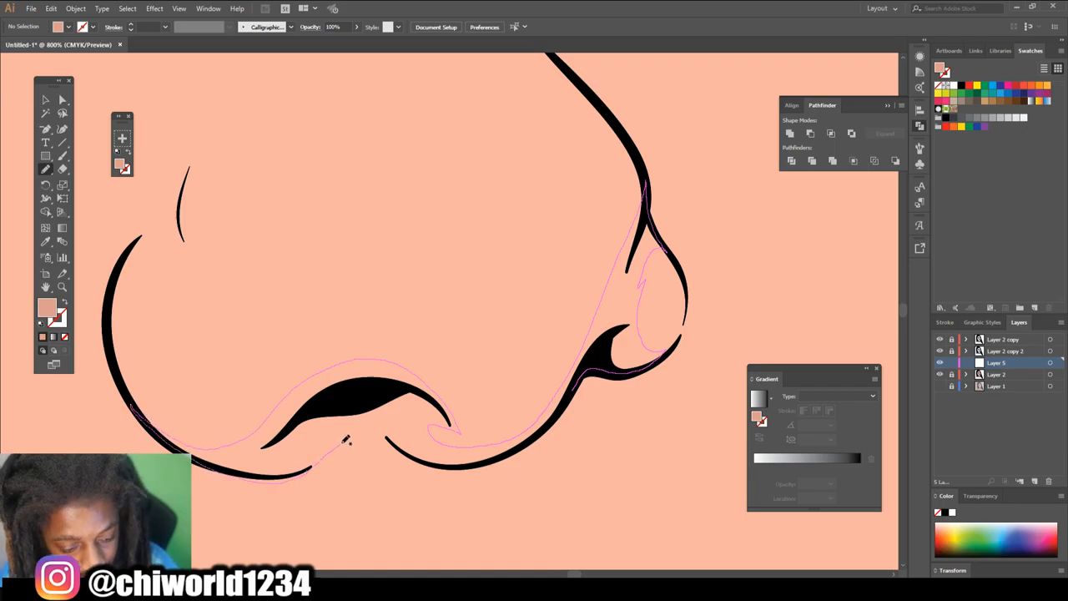
pyautogui.moveTo(363, 428)
pyautogui.mouseDown()
pyautogui.moveTo(402, 451)
pyautogui.moveTo(496, 468)
pyautogui.mouseUp()
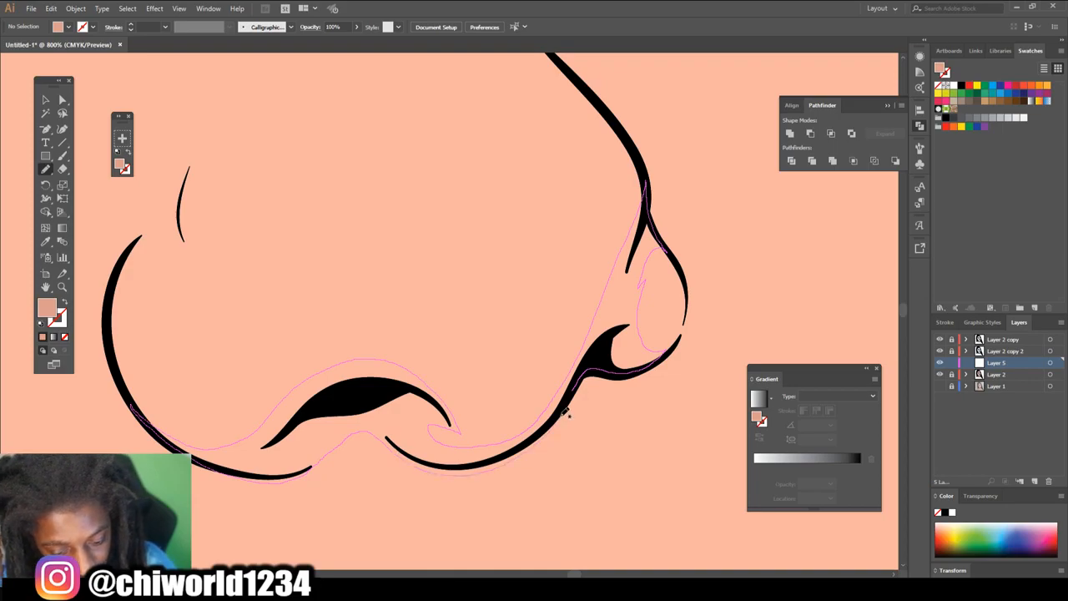
pyautogui.moveTo(564, 415); pyautogui.dragTo(567, 392)
# - Draw a small tapered shadow shape on the near side of the nose, along the short crease above the nostril wing
pyautogui.hotkey('ctrl', '-')
pyautogui.hotkey('ctrl', '-')
pyautogui.hotkey('ctrl', '-')
pyautogui.hotkey('ctrl', '-')
pyautogui.hotkey('ctrl', '-')
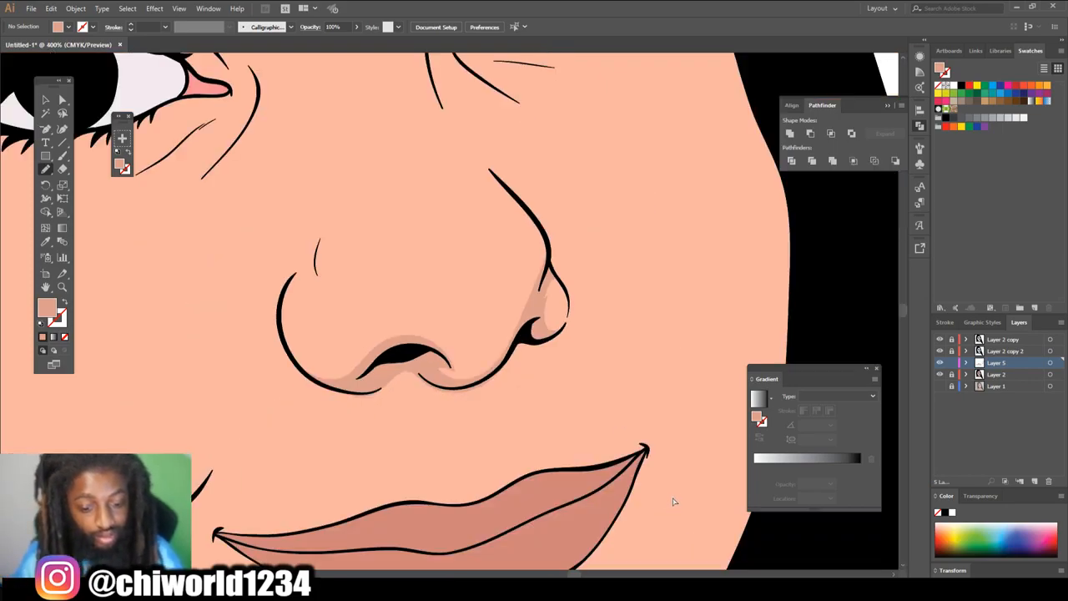
pyautogui.scroll(1, 661, 487)
pyautogui.hotkey('ctrl', '=')
pyautogui.hotkey('ctrl', '=')
pyautogui.hotkey('ctrl', '=')
pyautogui.hotkey('ctrl', '=')
pyautogui.hscroll(-3, 629, 503)
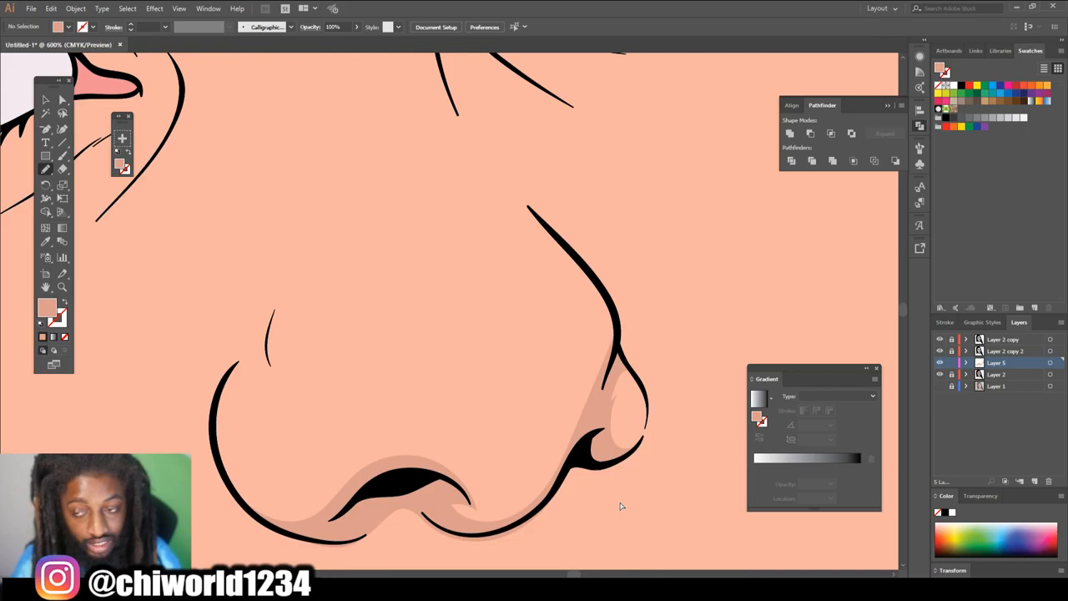
pyautogui.hotkey('ctrl', '=')
pyautogui.scroll(-4, 624, 503)
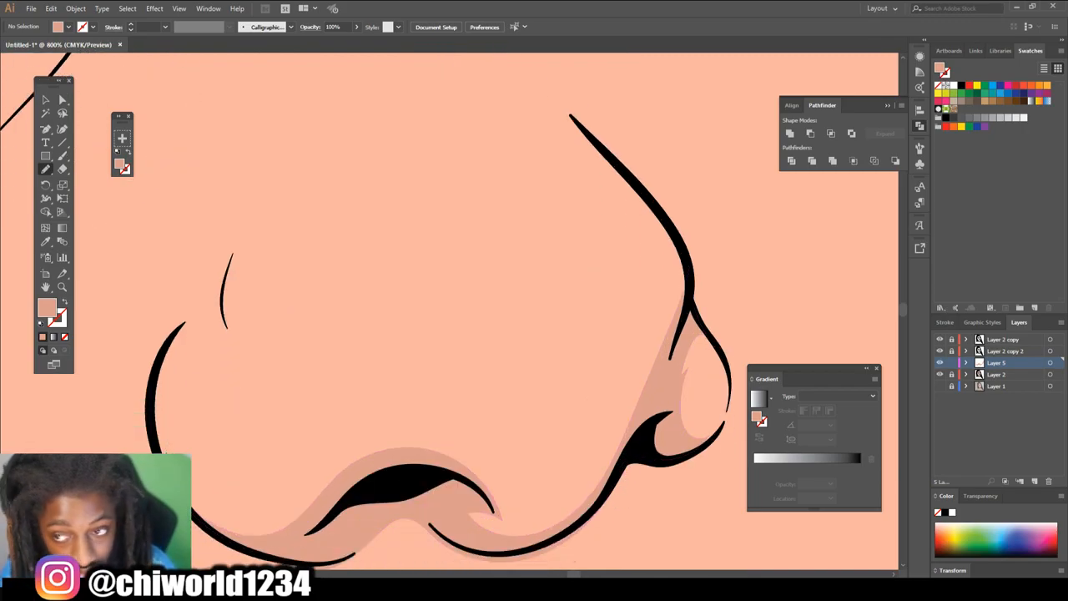
pyautogui.moveTo(161, 441); pyautogui.dragTo(173, 359)
pyautogui.moveTo(224, 332)
pyautogui.mouseDown()
pyautogui.moveTo(287, 365)
pyautogui.moveTo(258, 334)
pyautogui.moveTo(242, 279)
pyautogui.moveTo(243, 238)
pyautogui.moveTo(270, 174)
pyautogui.moveTo(180, 315)
pyautogui.moveTo(151, 427)
pyautogui.mouseUp()
# - Draw a shadow shape from the nose bridge line up to the inner corner of the far eye, with a point across the cheek
pyautogui.hotkey('ctrl', '-')
pyautogui.hotkey('ctrl', '-')
pyautogui.hotkey('ctrl', '-')
pyautogui.hotkey('ctrl', '-')
pyautogui.hotkey('ctrl', '-')
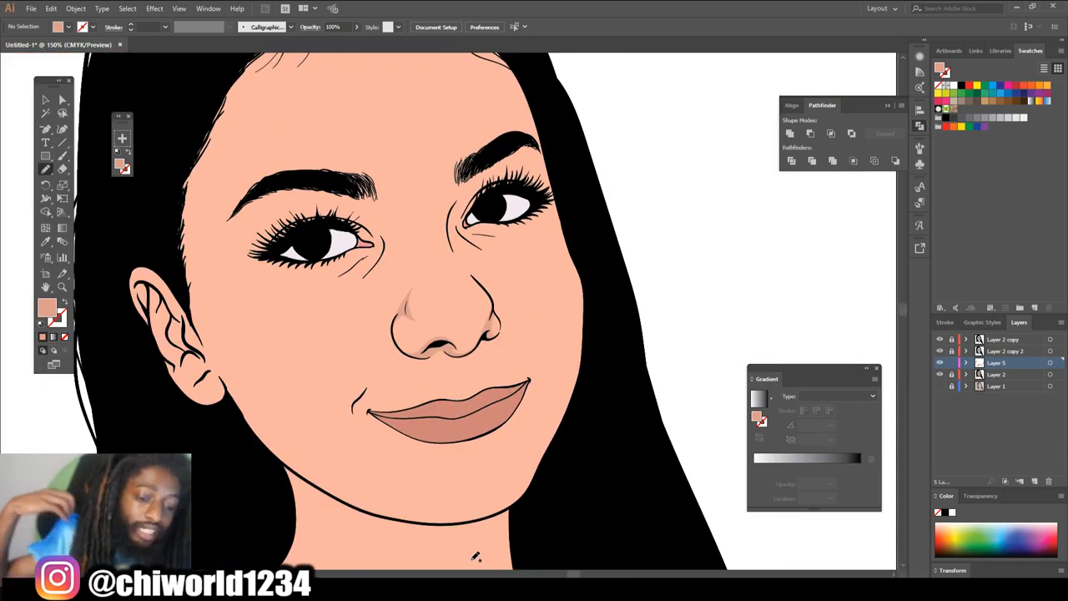
pyautogui.hotkey('ctrl', '+')
pyautogui.hotkey('ctrl', '+')
pyautogui.hotkey('ctrl', '+')
pyautogui.hotkey('ctrl', '+')
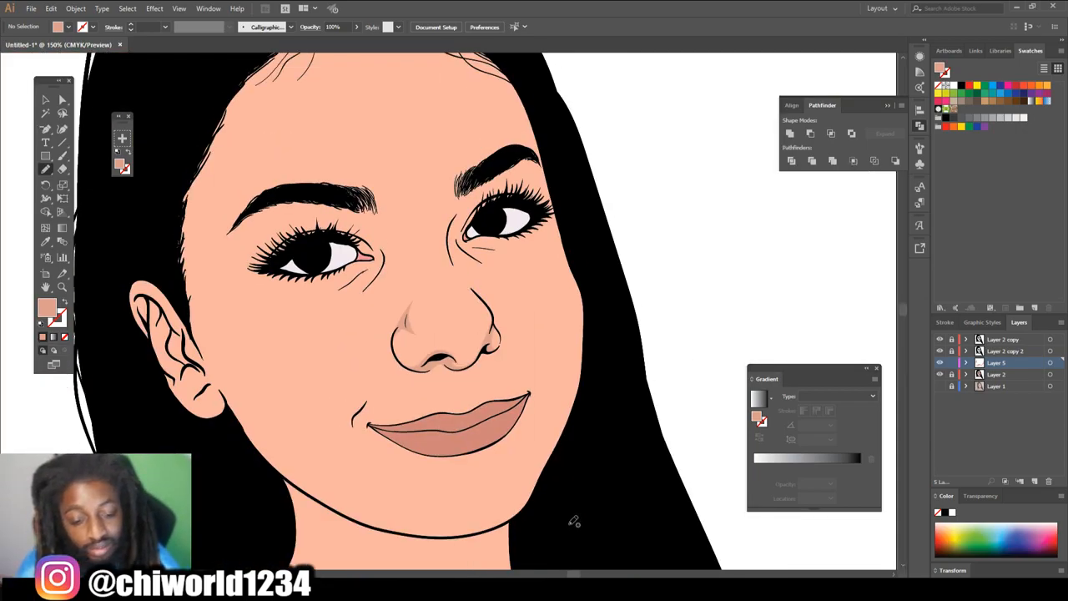
pyautogui.hscroll(-2, 576, 524)
pyautogui.scroll(5, 576, 523)
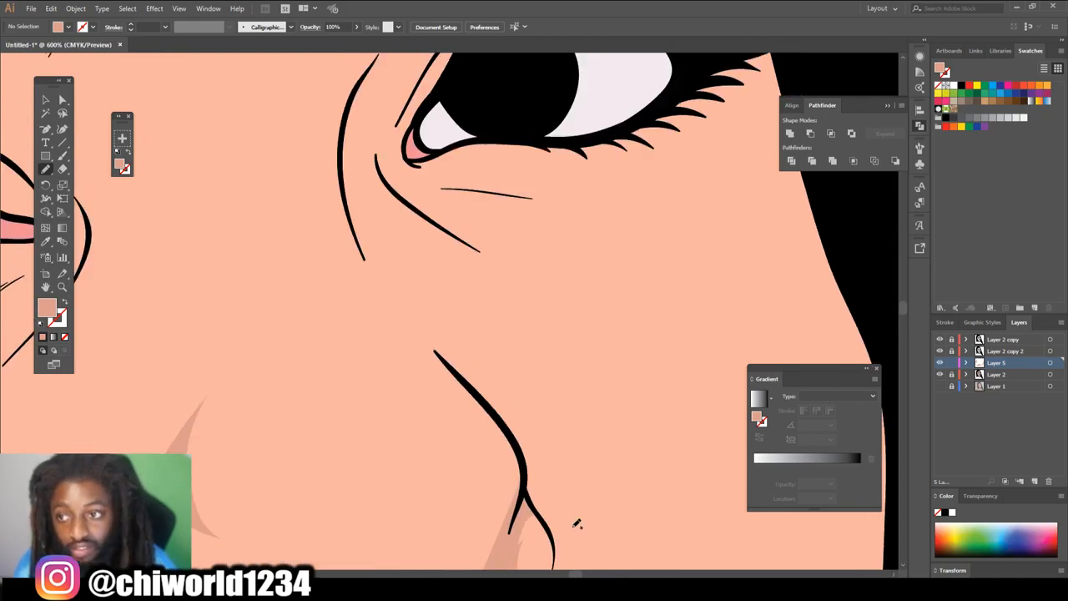
pyautogui.moveTo(515, 462)
pyautogui.mouseDown()
pyautogui.moveTo(411, 367)
pyautogui.moveTo(428, 374)
pyautogui.moveTo(380, 318)
pyautogui.mouseUp()
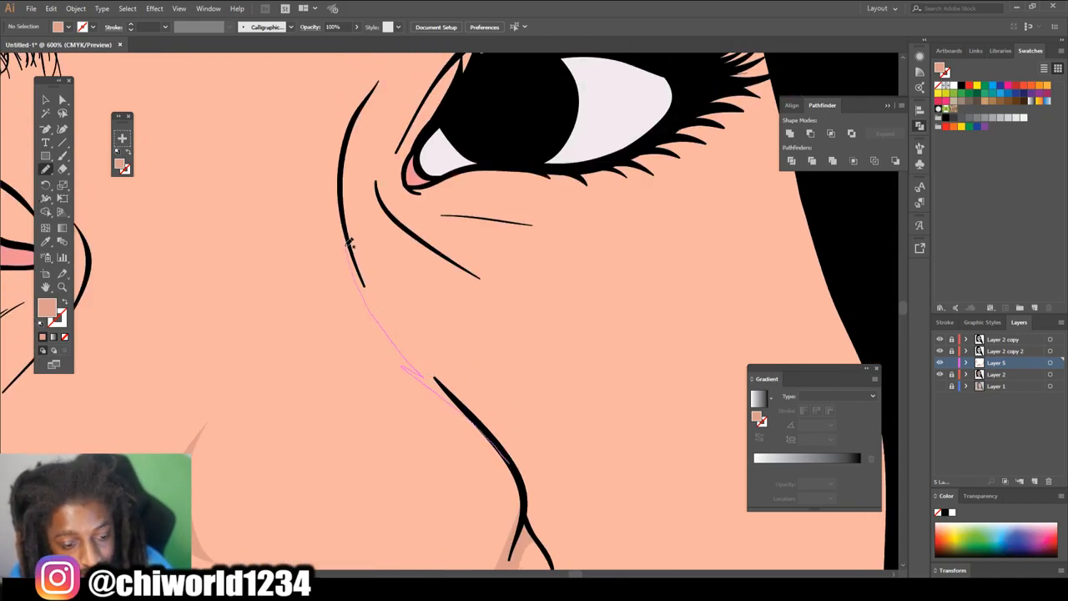
pyautogui.moveTo(340, 177); pyautogui.dragTo(359, 110)
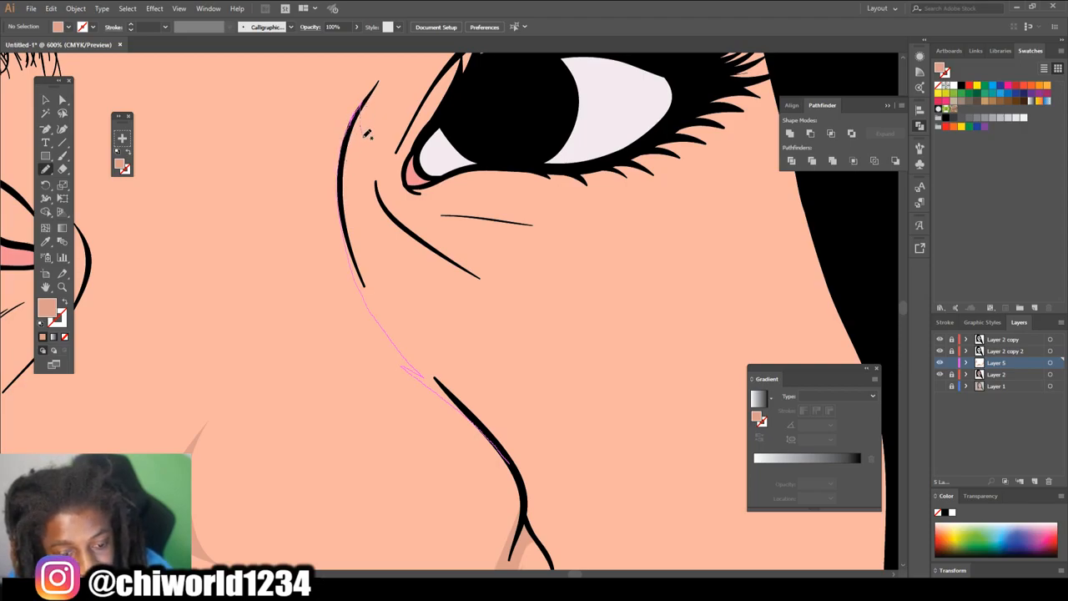
pyautogui.moveTo(395, 121); pyautogui.dragTo(387, 151)
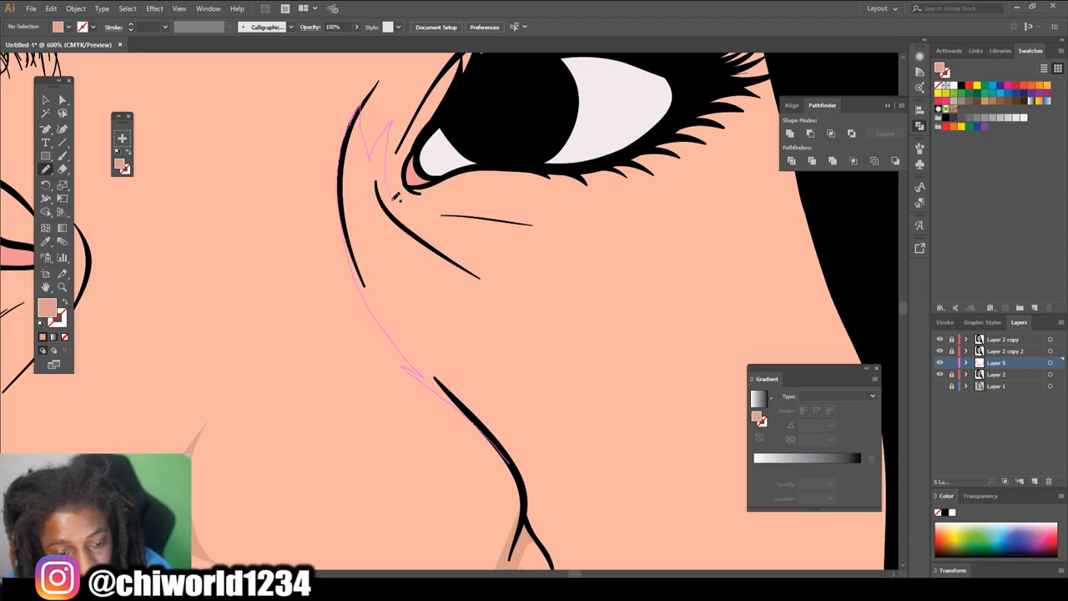
pyautogui.moveTo(396, 195)
pyautogui.mouseDown()
pyautogui.moveTo(438, 248)
pyautogui.moveTo(563, 317)
pyautogui.moveTo(435, 286)
pyautogui.moveTo(422, 299)
pyautogui.moveTo(450, 360)
pyautogui.mouseUp()
pyautogui.moveTo(503, 435); pyautogui.dragTo(522, 476)
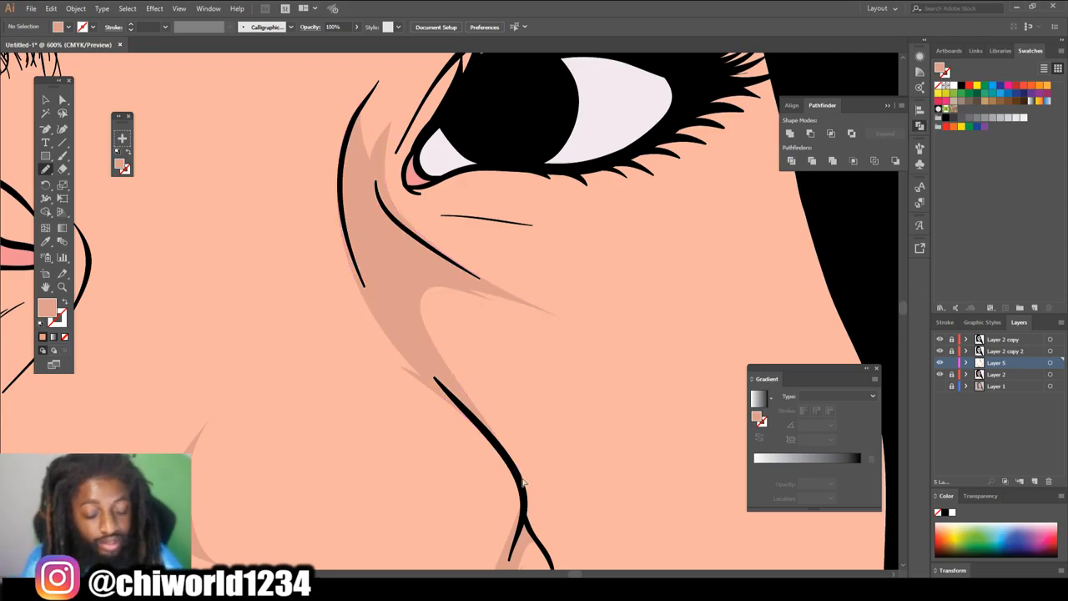
# - Draw a shadow shape under the far eye and around its inner corner up to the eyebrow
pyautogui.scroll(-5, 524, 483)
pyautogui.scroll(3, 524, 482)
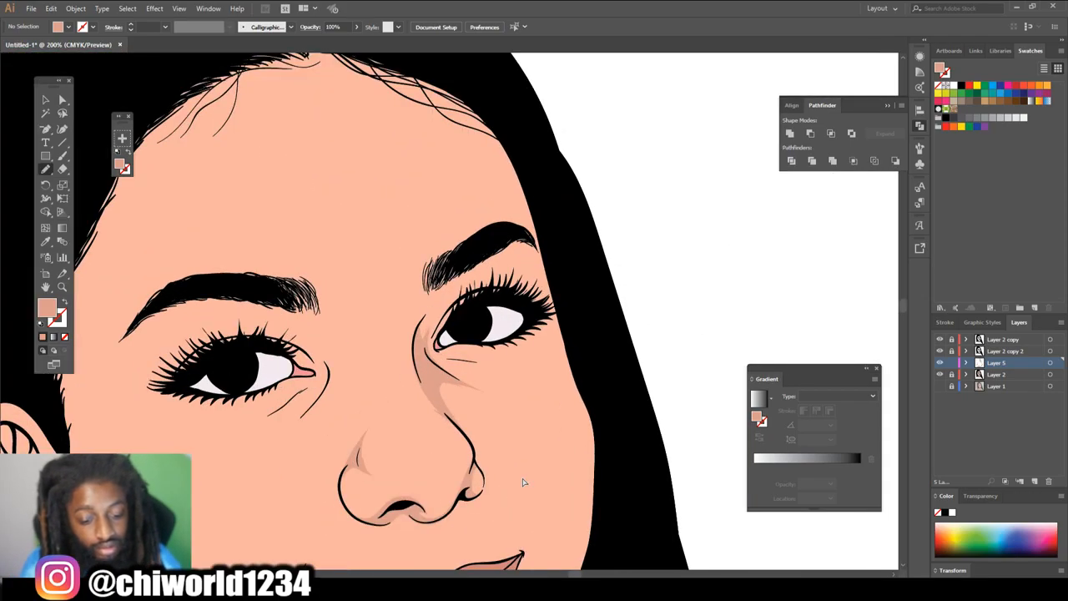
pyautogui.scroll(2, 523, 482)
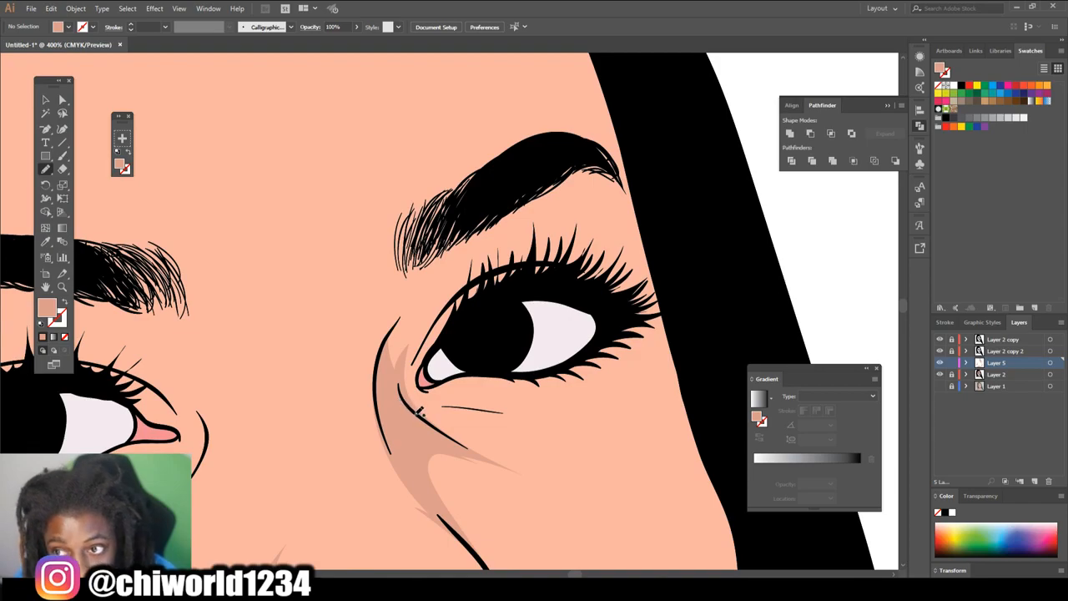
pyautogui.moveTo(423, 420); pyautogui.dragTo(447, 430)
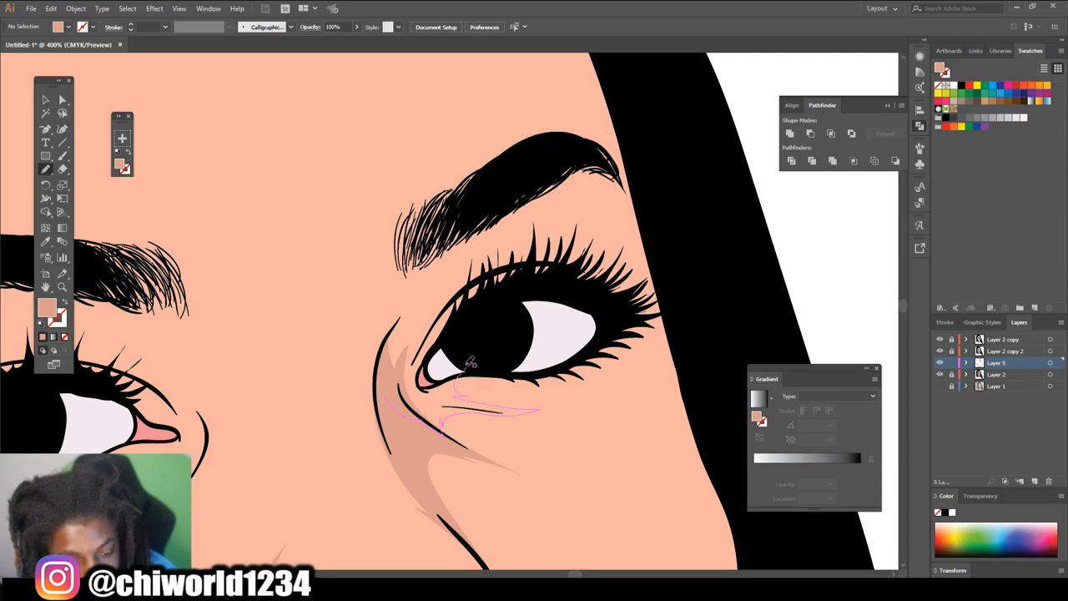
pyautogui.moveTo(472, 365); pyautogui.dragTo(427, 372)
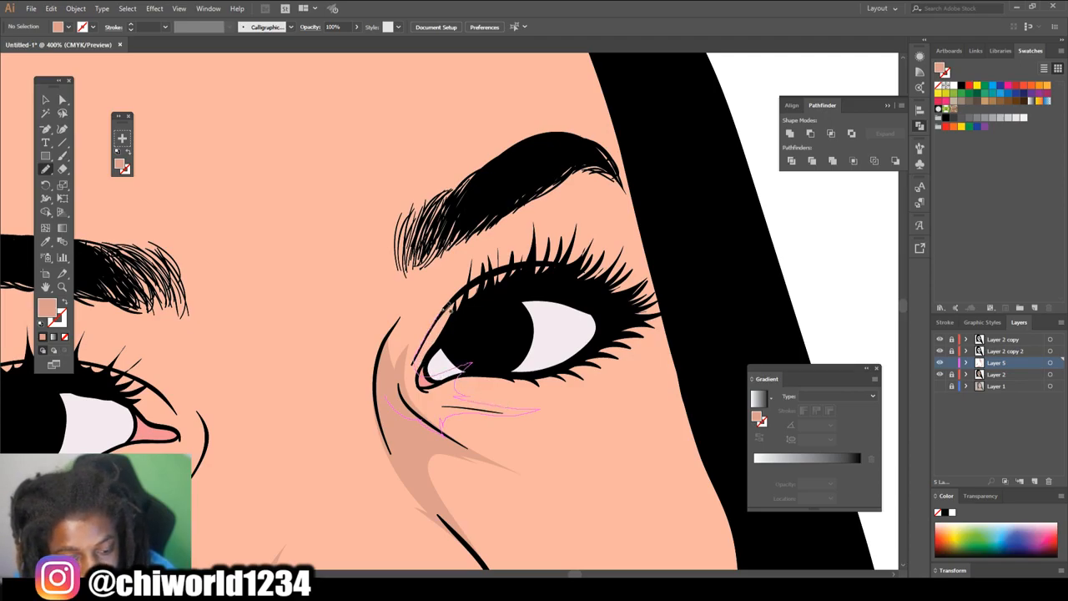
pyautogui.moveTo(432, 290); pyautogui.dragTo(451, 252)
pyautogui.moveTo(474, 215)
pyautogui.mouseDown()
pyautogui.moveTo(402, 296)
pyautogui.moveTo(383, 351)
pyautogui.moveTo(386, 397)
pyautogui.moveTo(455, 337)
pyautogui.moveTo(439, 330)
pyautogui.moveTo(452, 297)
pyautogui.moveTo(492, 269)
pyautogui.moveTo(441, 286)
pyautogui.moveTo(449, 261)
pyautogui.moveTo(506, 200)
pyautogui.moveTo(402, 342)
pyautogui.moveTo(407, 402)
pyautogui.mouseUp()
pyautogui.hotkey('ctrl', '-')
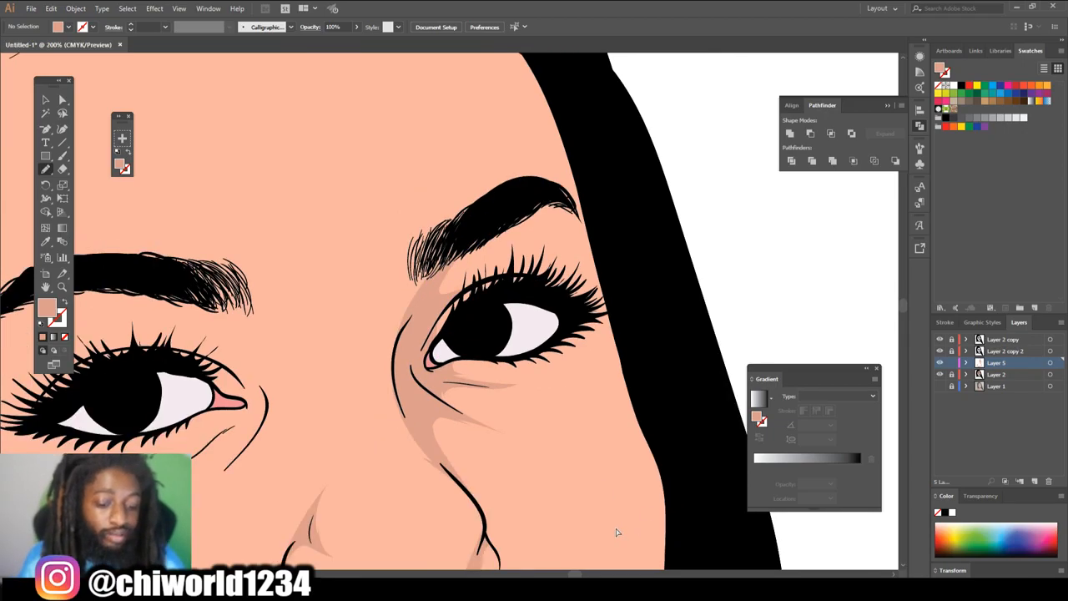
pyautogui.hotkey('ctrl', '-')
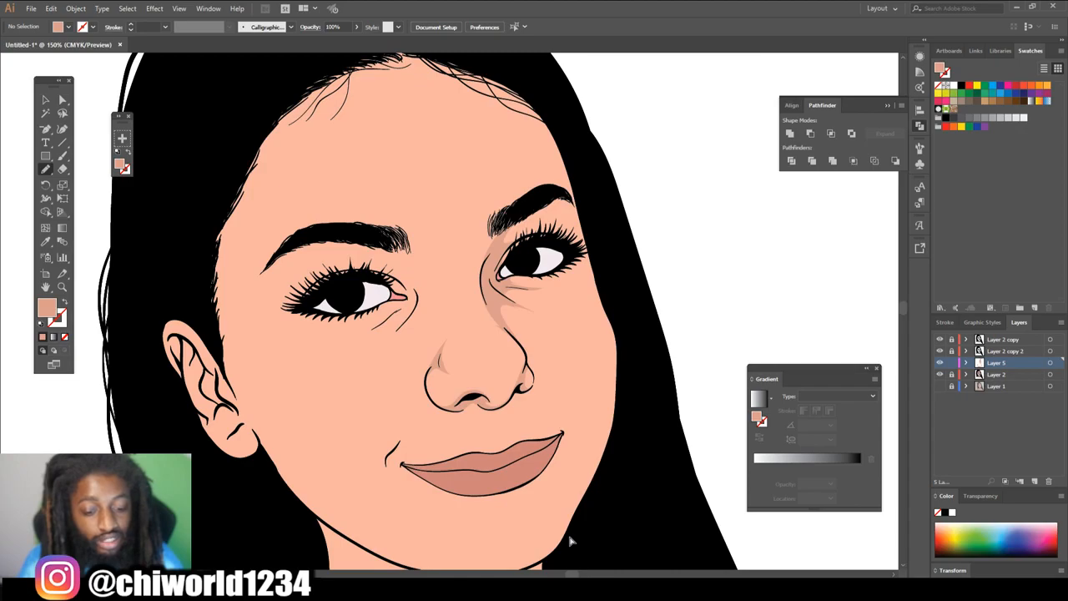
# - Draw a closed Pencil shadow shape below the near eye's inner corner, filling along the two creases there
pyautogui.hotkey('ctrl', '+')
pyautogui.hotkey('ctrl', '+')
pyautogui.hotkey('ctrl', '+')
pyautogui.hotkey('ctrl', '+')
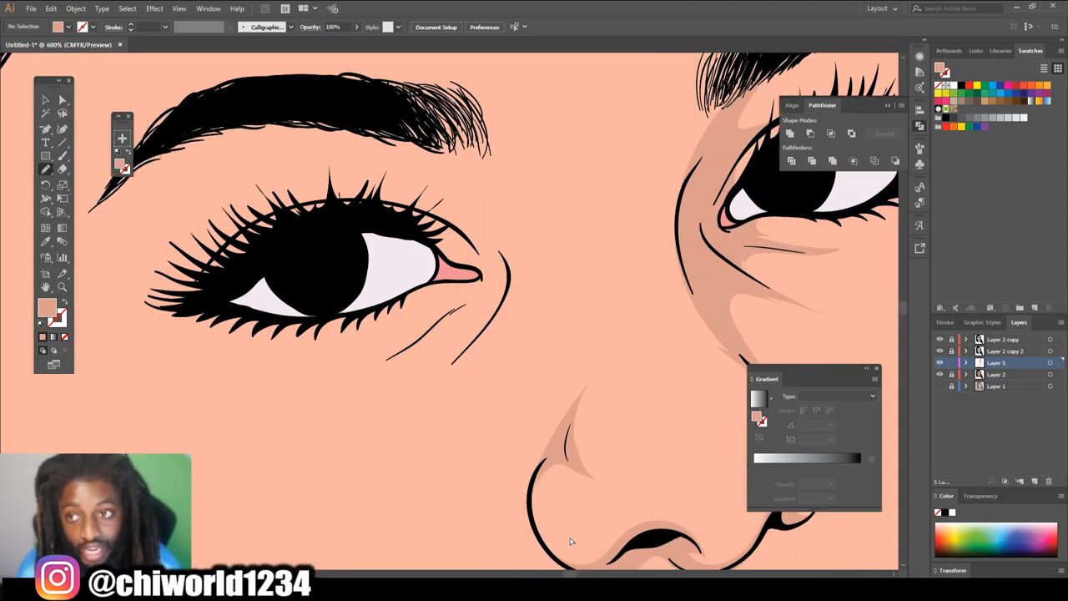
pyautogui.hotkey('ctrl', '+')
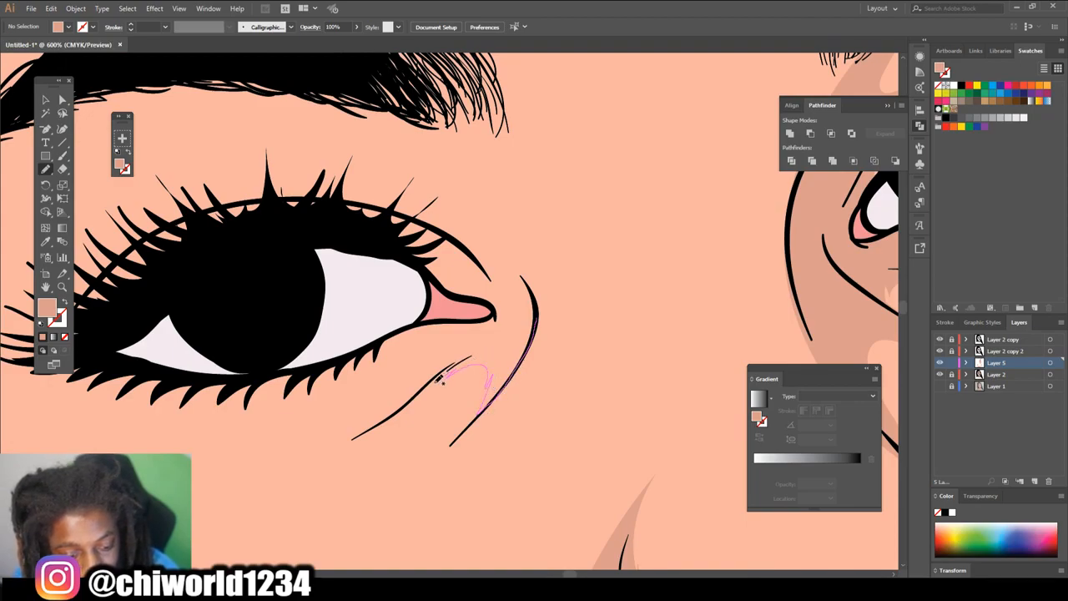
pyautogui.moveTo(320, 449); pyautogui.dragTo(353, 435)
pyautogui.moveTo(389, 401)
pyautogui.mouseDown()
pyautogui.moveTo(443, 359)
pyautogui.moveTo(507, 343)
pyautogui.moveTo(528, 326)
pyautogui.moveTo(537, 294)
pyautogui.moveTo(510, 260)
pyautogui.mouseUp()
pyautogui.scroll(2, 354, 365)
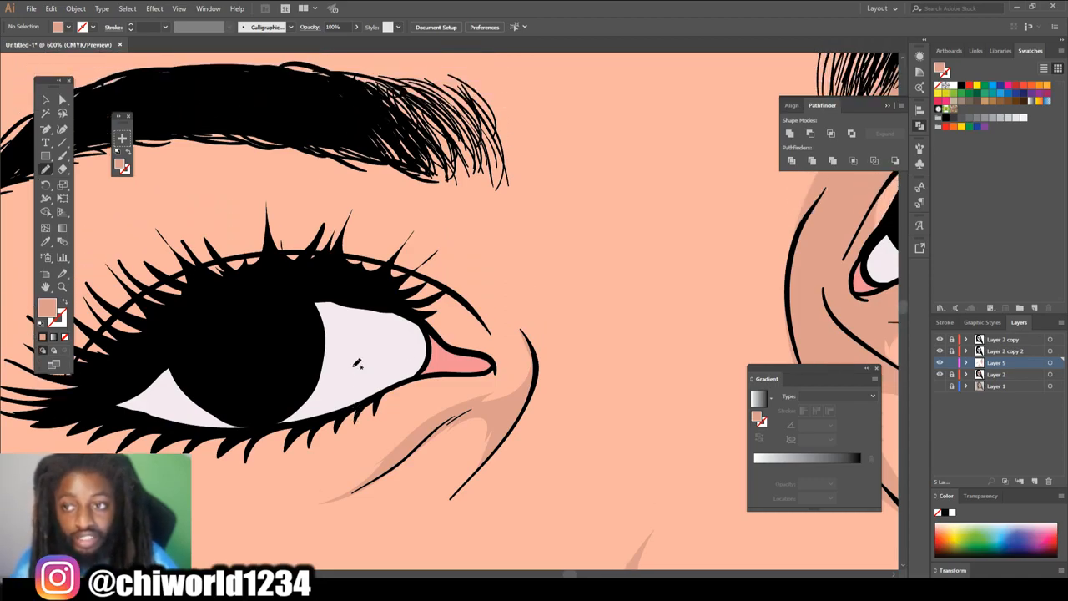
# - Try to draw a shadow shape under the inner half of the near eyebrow, tapering down beside the nose bridge
pyautogui.hotkey('ctrl', '-')
pyautogui.hotkey('ctrl', '-')
pyautogui.hotkey('ctrl', '+')
pyautogui.scroll(1, 354, 363)
pyautogui.moveTo(220, 417)
pyautogui.mouseDown()
pyautogui.moveTo(323, 343)
pyautogui.moveTo(427, 315)
pyautogui.mouseUp()
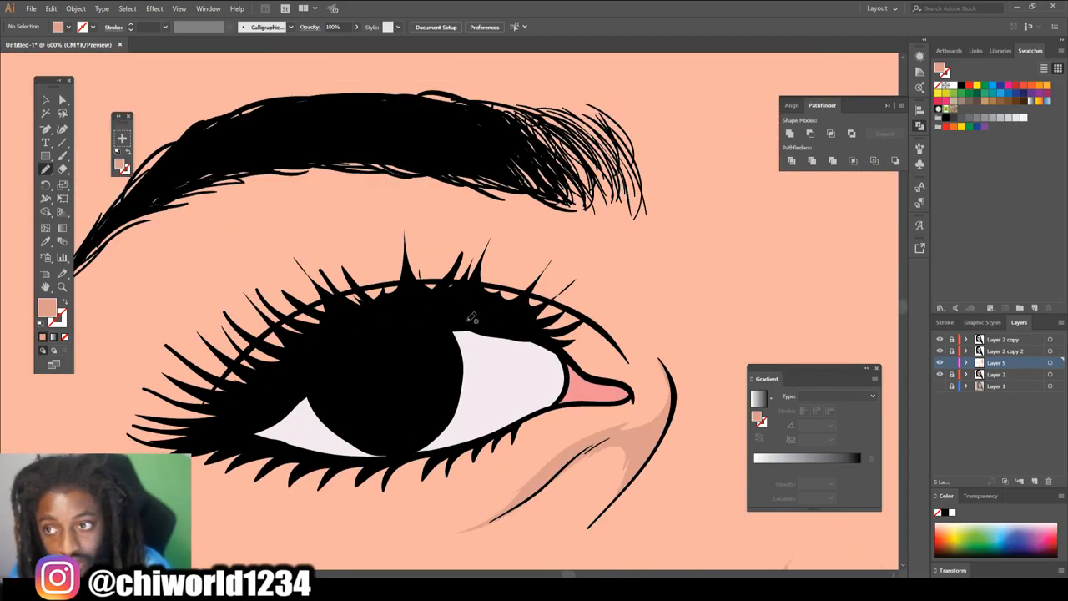
pyautogui.moveTo(320, 152)
pyautogui.mouseDown()
pyautogui.moveTo(397, 171)
pyautogui.moveTo(498, 212)
pyautogui.moveTo(626, 286)
pyautogui.mouseUp()
pyautogui.moveTo(669, 332)
pyautogui.mouseDown()
pyautogui.moveTo(647, 206)
pyautogui.moveTo(508, 129)
pyautogui.moveTo(302, 143)
pyautogui.mouseUp()
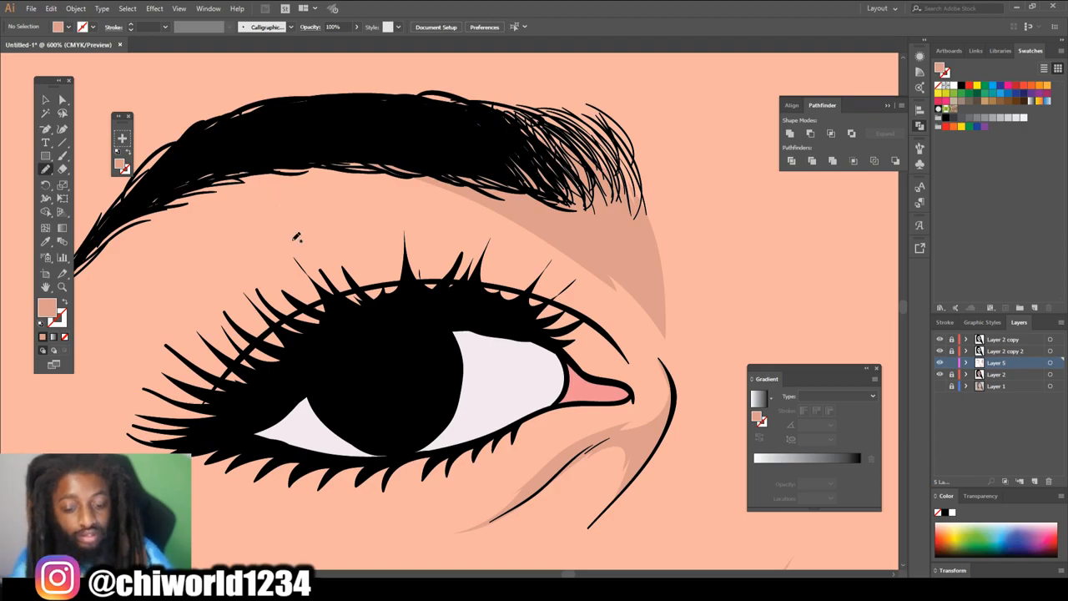
# - Draw a large shadow shape on the neck beneath the jawline, with a long point running down the middle of the neck
pyautogui.hotkey('ctrl', '-')
pyautogui.hotkey('ctrl', '-')
pyautogui.hotkey('ctrl', '-')
pyautogui.hotkey('ctrl', '-')
pyautogui.hotkey('ctrl', '-')
pyautogui.hotkey('ctrl', '-')
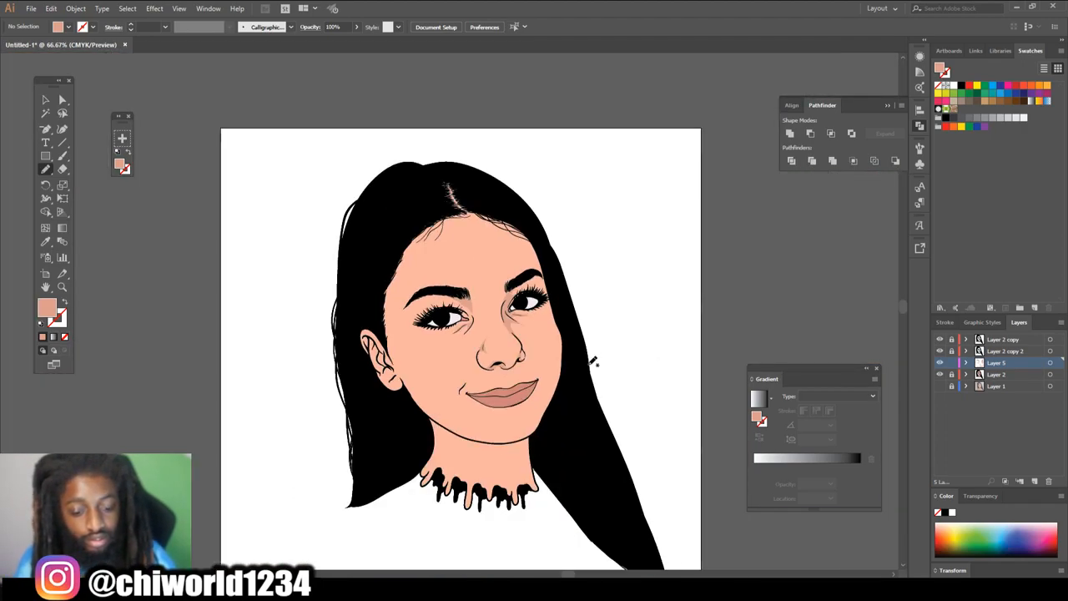
pyautogui.scroll(-1, 589, 361)
pyautogui.hotkey('ctrl', '+')
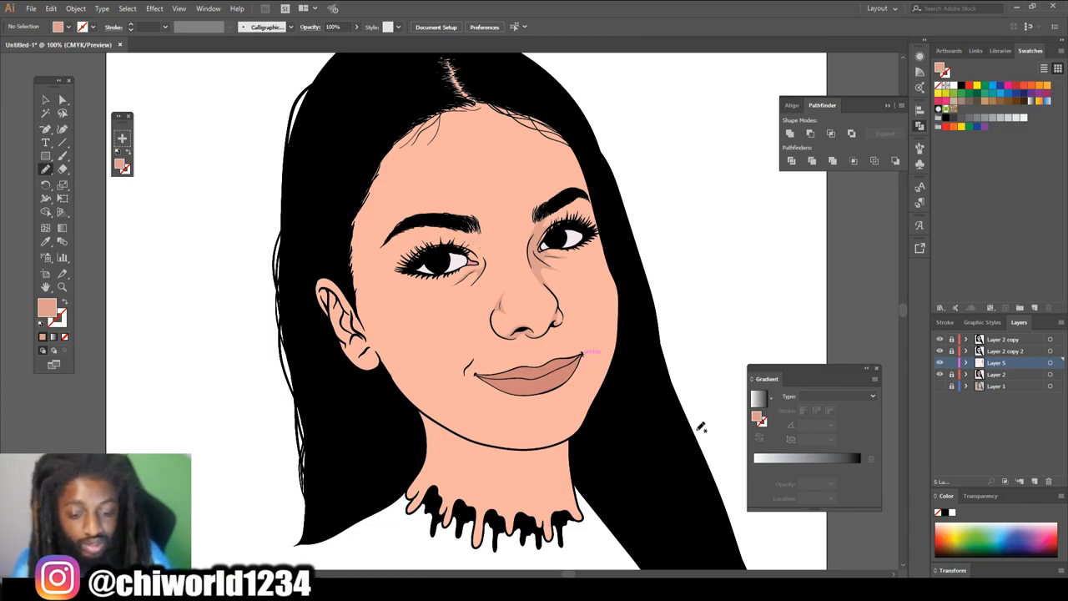
pyautogui.hotkey('ctrl', '-')
pyautogui.scroll(-1, 701, 426)
pyautogui.hotkey('ctrl', '+')
pyautogui.hotkey('ctrl', '+')
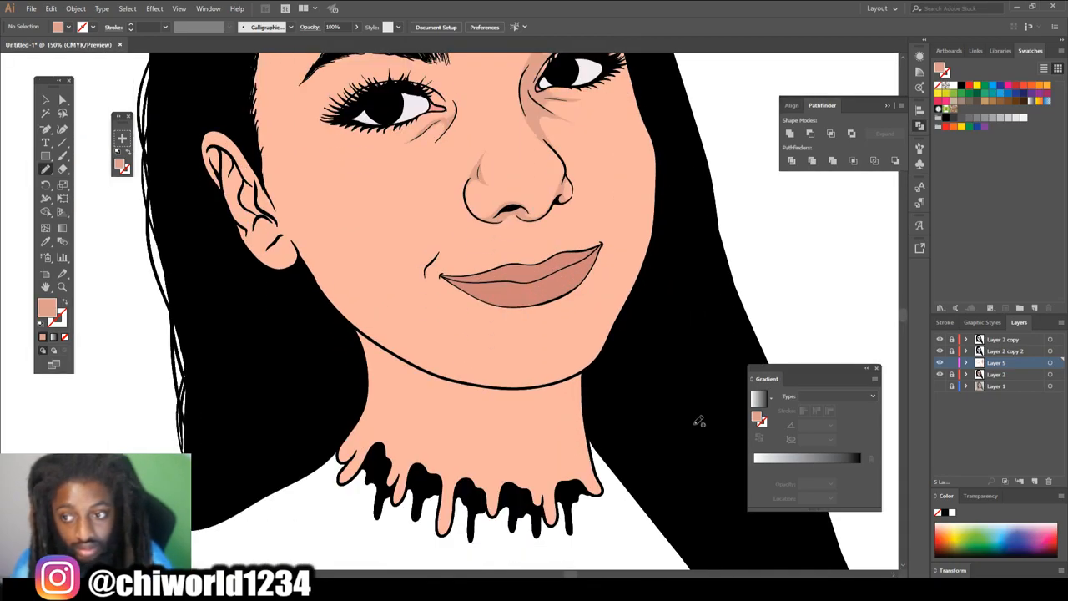
pyautogui.scroll(-2, 699, 421)
pyautogui.hotkey('ctrl', '+')
pyautogui.hotkey('ctrl', '+')
pyautogui.scroll(-1, 697, 420)
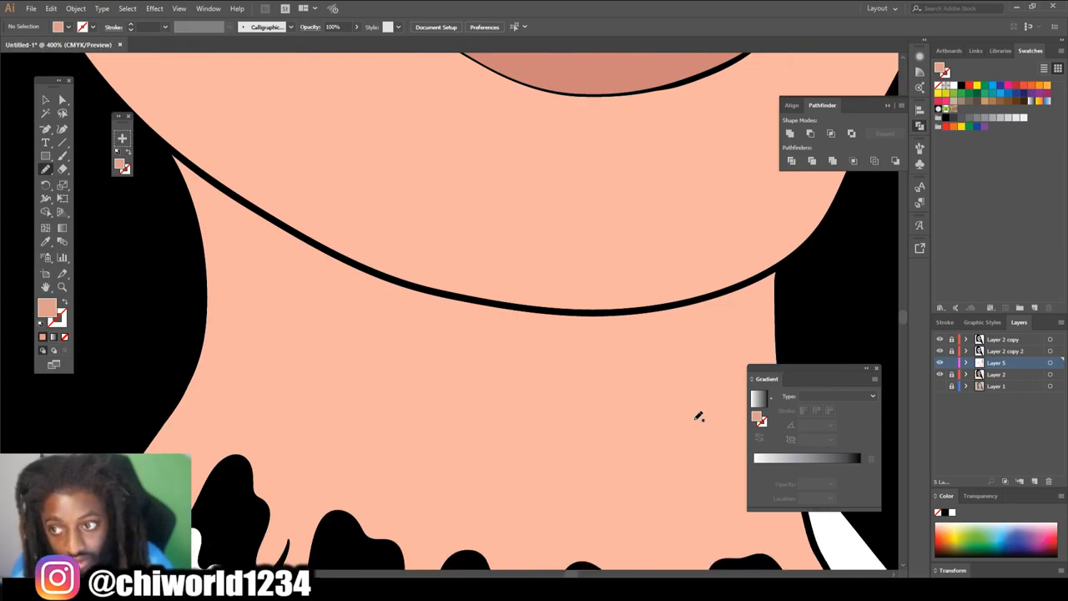
pyautogui.moveTo(788, 267)
pyautogui.mouseDown()
pyautogui.moveTo(714, 324)
pyautogui.moveTo(550, 374)
pyautogui.moveTo(535, 405)
pyautogui.moveTo(571, 516)
pyautogui.moveTo(347, 289)
pyautogui.moveTo(254, 252)
pyautogui.moveTo(195, 285)
pyautogui.moveTo(157, 138)
pyautogui.moveTo(317, 245)
pyautogui.moveTo(452, 294)
pyautogui.moveTo(513, 303)
pyautogui.moveTo(653, 302)
pyautogui.moveTo(720, 289)
pyautogui.moveTo(826, 235)
pyautogui.mouseUp()
pyautogui.hotkey('ctrl', '-')
pyautogui.hotkey('ctrl', '-')
pyautogui.hotkey('ctrl', '-')
pyautogui.hotkey('ctrl', '-')
pyautogui.hotkey('ctrl', '-')
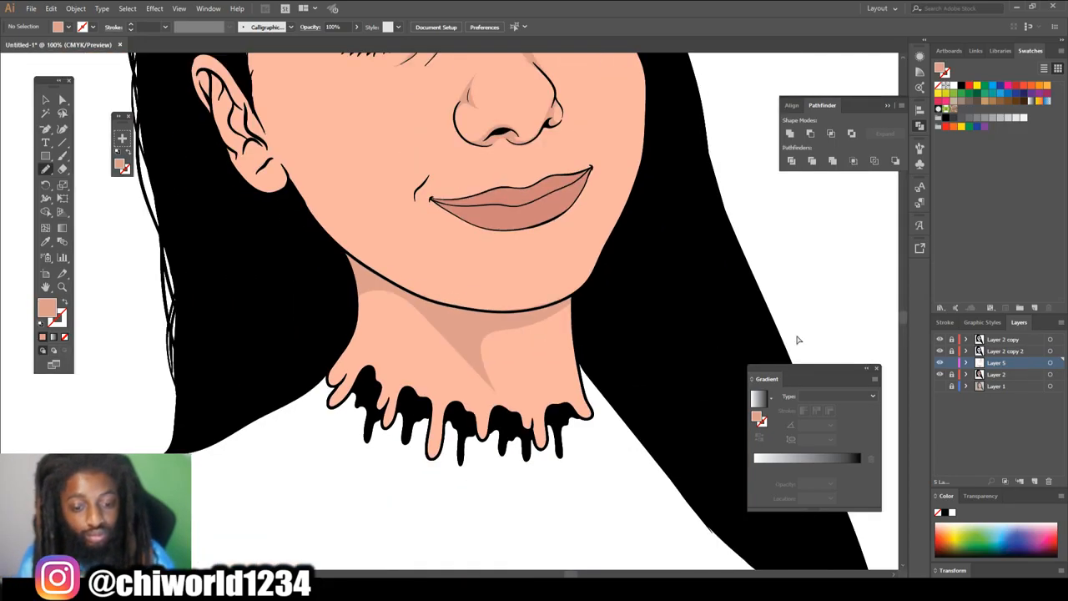
# - Draw a pointed shadow beneath the nose and another from the far nostril wing down around the far mouth corner
pyautogui.hotkey('ctrl', '+')
pyautogui.hotkey('ctrl', '+')
pyautogui.hotkey('ctrl', '+')
pyautogui.hotkey('ctrl', '+')
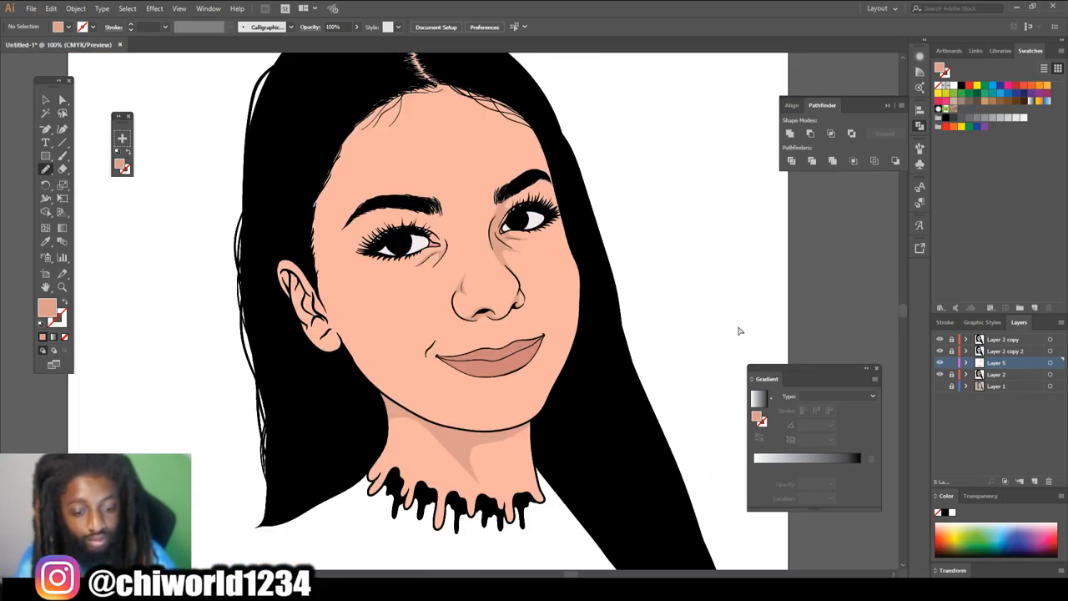
pyautogui.hotkey('ctrl', '+')
pyautogui.hotkey('ctrl', '+')
pyautogui.moveTo(668, 378)
pyautogui.mouseDown()
pyautogui.moveTo(560, 398)
pyautogui.moveTo(526, 269)
pyautogui.moveTo(467, 252)
pyautogui.moveTo(425, 282)
pyautogui.moveTo(403, 354)
pyautogui.moveTo(370, 298)
pyautogui.moveTo(446, 242)
pyautogui.moveTo(530, 203)
pyautogui.moveTo(535, 148)
pyautogui.moveTo(613, 279)
pyautogui.moveTo(692, 374)
pyautogui.mouseUp()
pyautogui.hotkey('ctrl', '0')
pyautogui.hotkey('ctrl', '+')
pyautogui.hotkey('ctrl', '+')
pyautogui.hotkey('ctrl', '+')
pyautogui.hotkey('ctrl', '+')
pyautogui.hotkey('ctrl', '+')
pyautogui.moveTo(511, 441)
pyautogui.mouseDown()
pyautogui.moveTo(424, 304)
pyautogui.moveTo(512, 440)
pyautogui.mouseUp()
# - Draw a small curved shadow shape on the chin just below the lower lip
pyautogui.hotkey('ctrl', '-')
pyautogui.hotkey('ctrl', '-')
pyautogui.hotkey('ctrl', '-')
pyautogui.hotkey('ctrl', '-')
pyautogui.hotkey('ctrl', '-')
pyautogui.hotkey('ctrl', '+')
pyautogui.hotkey('ctrl', '+')
pyautogui.hotkey('ctrl', '+')
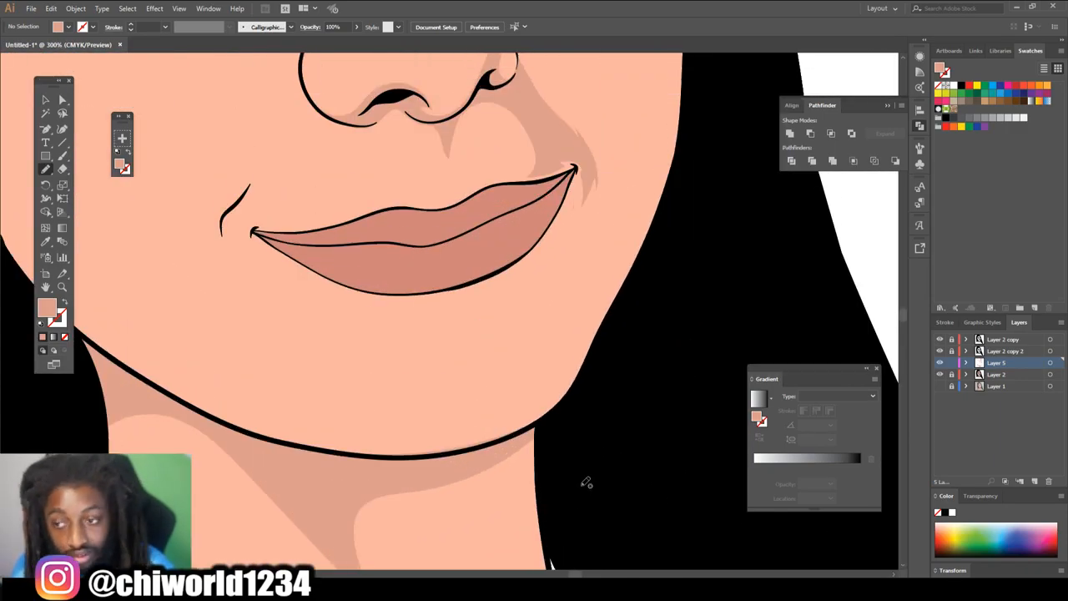
pyautogui.moveTo(437, 317)
pyautogui.mouseDown()
pyautogui.moveTo(510, 308)
pyautogui.moveTo(442, 317)
pyautogui.mouseUp()
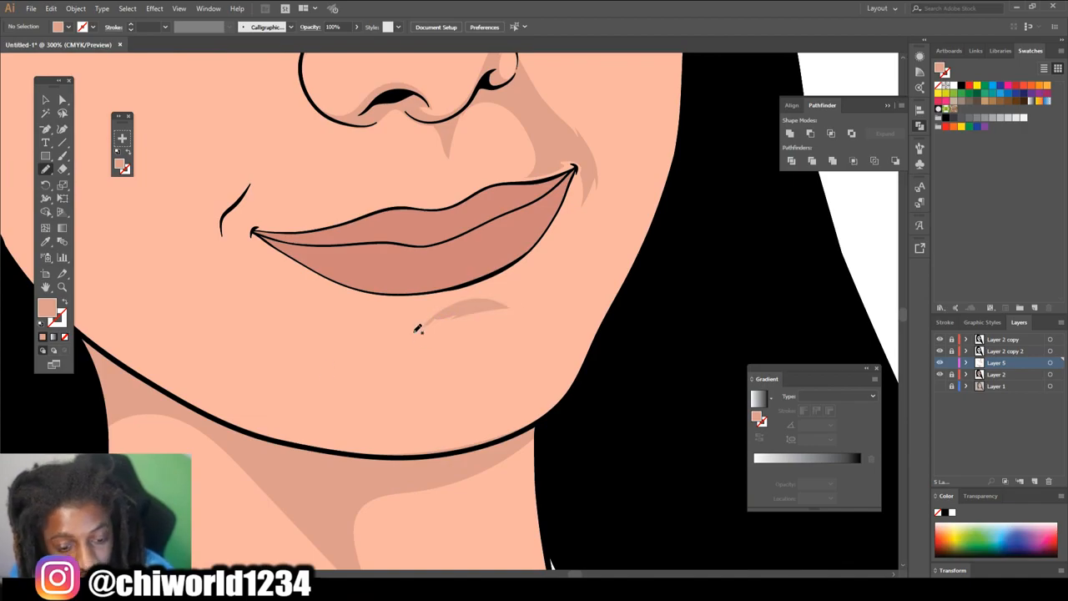
# - Draw a narrow shadow shape along the smile crease beside the near corner of the mouth
pyautogui.scroll(3, 417, 321)
pyautogui.moveTo(226, 335)
pyautogui.mouseDown()
pyautogui.moveTo(210, 304)
pyautogui.moveTo(227, 337)
pyautogui.mouseUp()
pyautogui.hotkey('ctrl', '-')
pyautogui.hotkey('ctrl', '0')
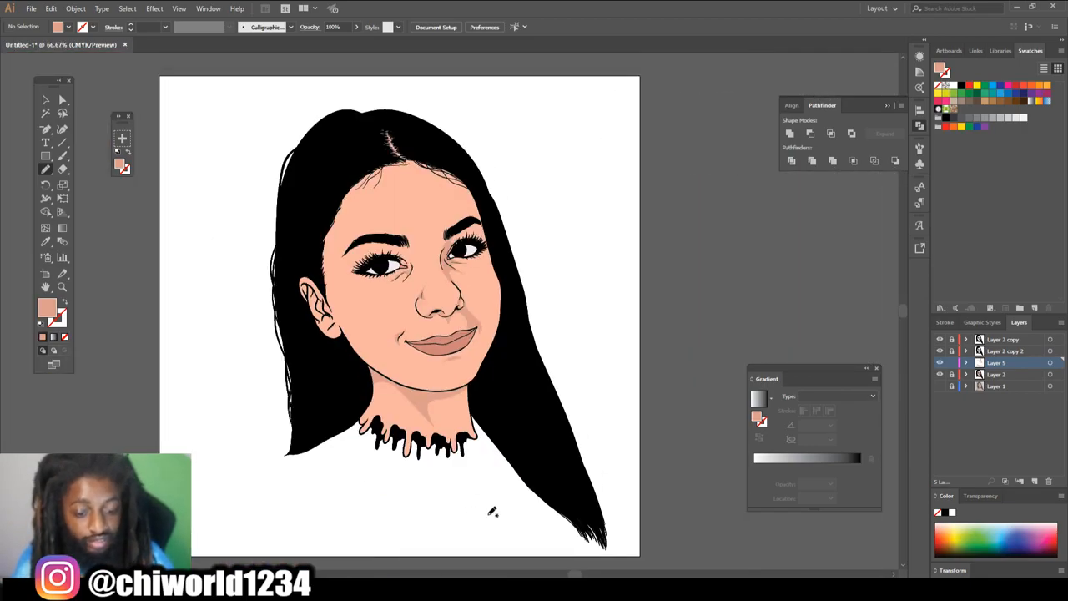
# - Draw a shadow shape around the outer side of the far eye, from the eyebrow tail to below the lashes
pyautogui.hotkey('ctrl', '+')
pyautogui.hotkey('ctrl', '+')
pyautogui.hotkey('ctrl', '+')
pyautogui.scroll(4, 496, 367)
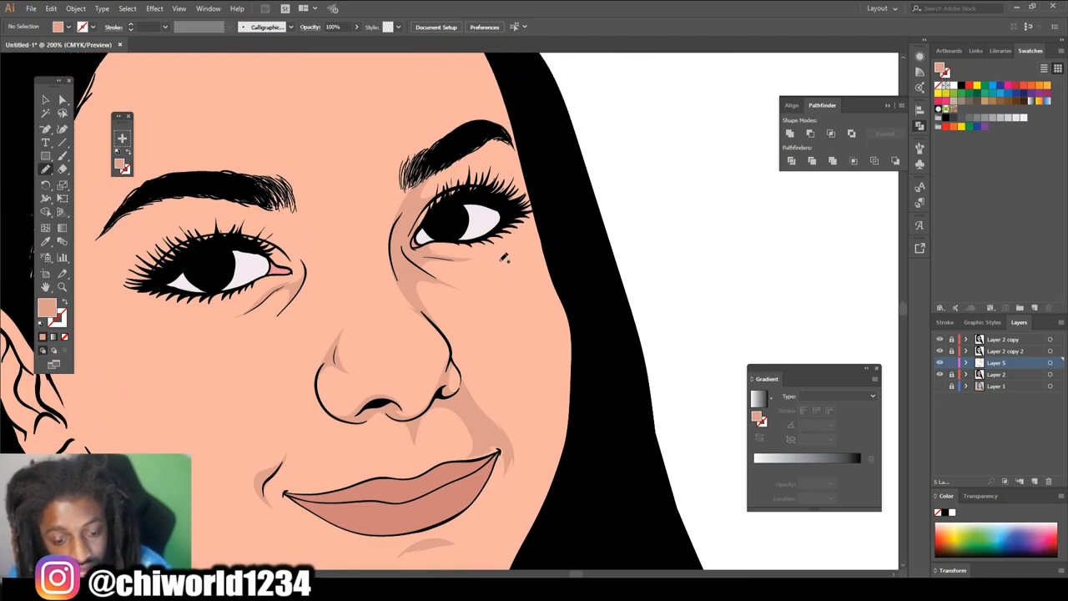
pyautogui.moveTo(544, 248)
pyautogui.mouseDown()
pyautogui.moveTo(492, 263)
pyautogui.moveTo(478, 197)
pyautogui.moveTo(510, 95)
pyautogui.moveTo(544, 248)
pyautogui.mouseUp()
# - Draw a long tapered shadow along the near side of the face, from the hairline past the ear down the jaw
pyautogui.hotkey('ctrl', '0')
pyautogui.hotkey('ctrl', '+')
pyautogui.scroll(-1, 557, 437)
pyautogui.hotkey('ctrl', '+')
pyautogui.hotkey('ctrl', '+')
pyautogui.moveTo(557, 438); pyautogui.dragTo(597, 464)
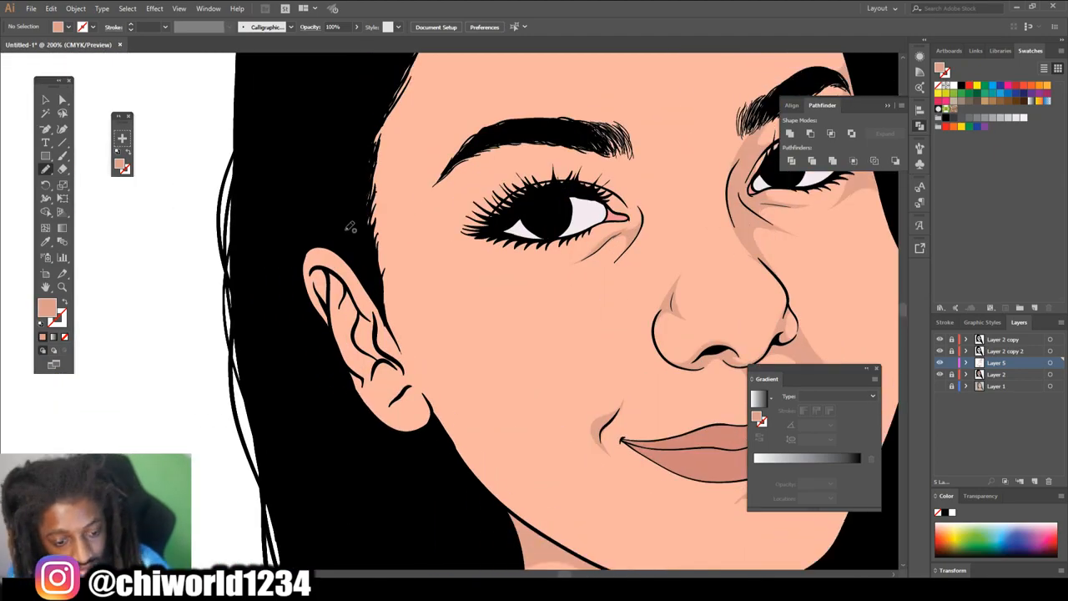
pyautogui.moveTo(346, 229)
pyautogui.mouseDown()
pyautogui.moveTo(511, 515)
pyautogui.moveTo(535, 537)
pyautogui.moveTo(346, 229)
pyautogui.mouseUp()
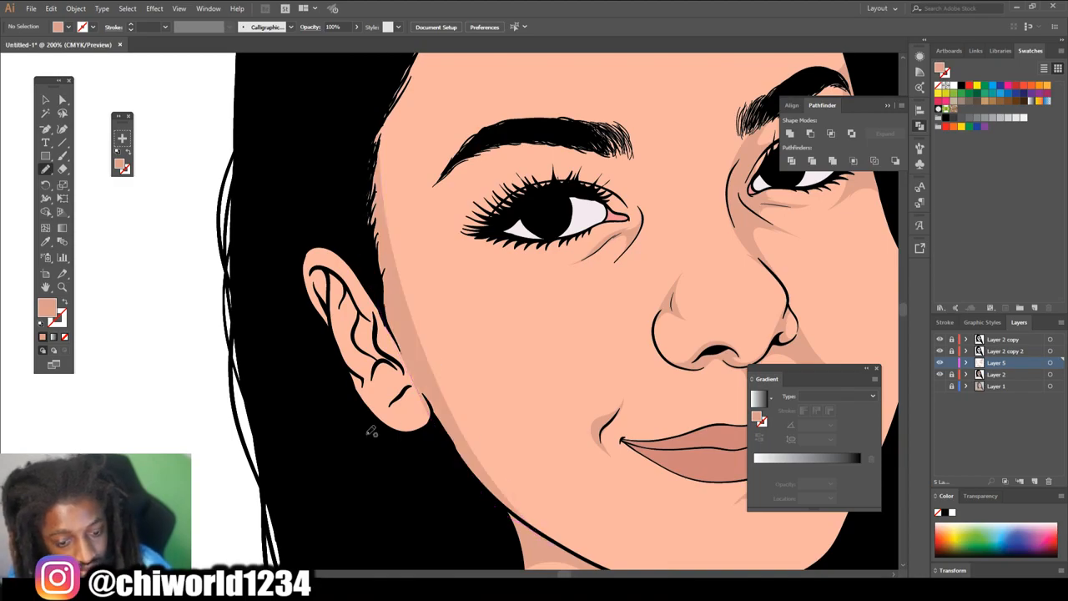
# - Draw shadow shapes on the ear along the outer rim, inside the inner folds and at the edge of the earlobe
pyautogui.hotkey('ctrl', '-')
pyautogui.hotkey('ctrl', '-')
pyautogui.hotkey('ctrl', '+')
pyautogui.hotkey('ctrl', '+')
pyautogui.hotkey('ctrl', '+')
pyautogui.moveTo(348, 486)
pyautogui.mouseDown()
pyautogui.moveTo(491, 503)
pyautogui.moveTo(473, 443)
pyautogui.mouseUp()
pyautogui.hotkey('ctrl', '+')
pyautogui.moveTo(560, 471)
pyautogui.mouseDown()
pyautogui.moveTo(457, 376)
pyautogui.moveTo(434, 304)
pyautogui.moveTo(458, 238)
pyautogui.moveTo(572, 405)
pyautogui.moveTo(559, 470)
pyautogui.mouseUp()
pyautogui.moveTo(438, 390)
pyautogui.mouseDown()
pyautogui.moveTo(381, 219)
pyautogui.moveTo(381, 178)
pyautogui.moveTo(395, 237)
pyautogui.moveTo(424, 257)
pyautogui.moveTo(406, 169)
pyautogui.moveTo(336, 147)
pyautogui.moveTo(363, 277)
pyautogui.moveTo(435, 386)
pyautogui.mouseUp()
pyautogui.moveTo(322, 213)
pyautogui.mouseDown()
pyautogui.moveTo(423, 167)
pyautogui.moveTo(323, 214)
pyautogui.mouseUp()
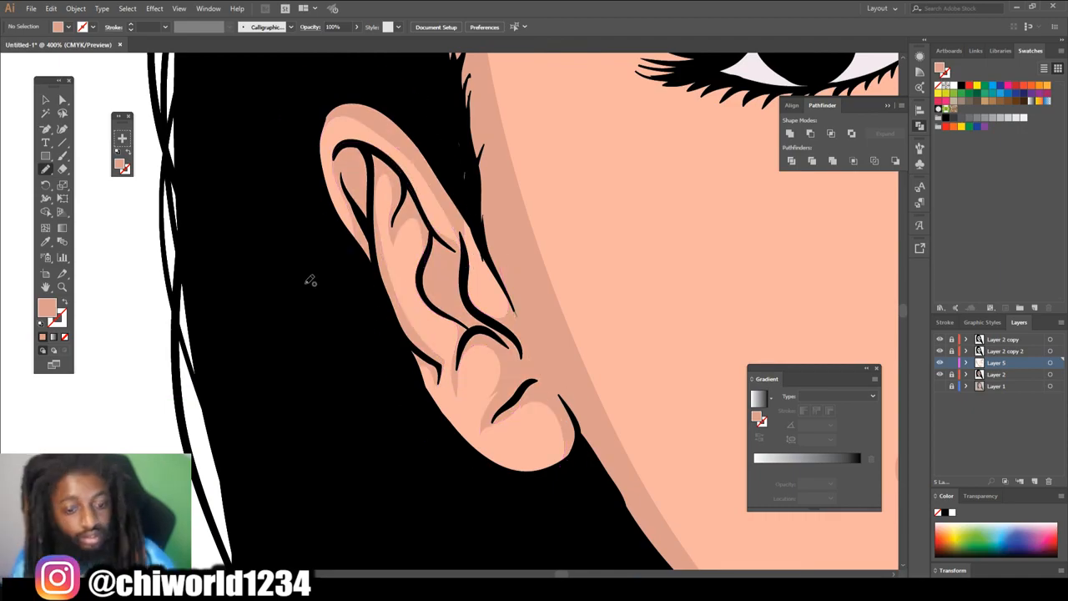
# - Add a small shadow shape between the near eye's inner corner and the curved crease beside it
pyautogui.scroll(-4, 310, 282)
pyautogui.scroll(1, 617, 381)
pyautogui.scroll(4, 620, 381)
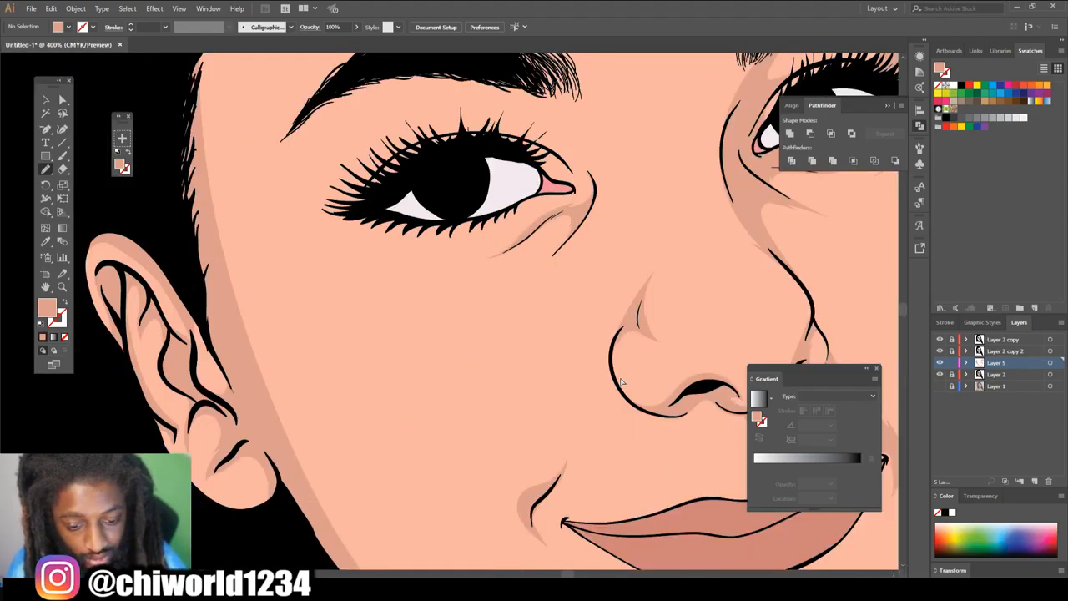
pyautogui.scroll(2, 624, 372)
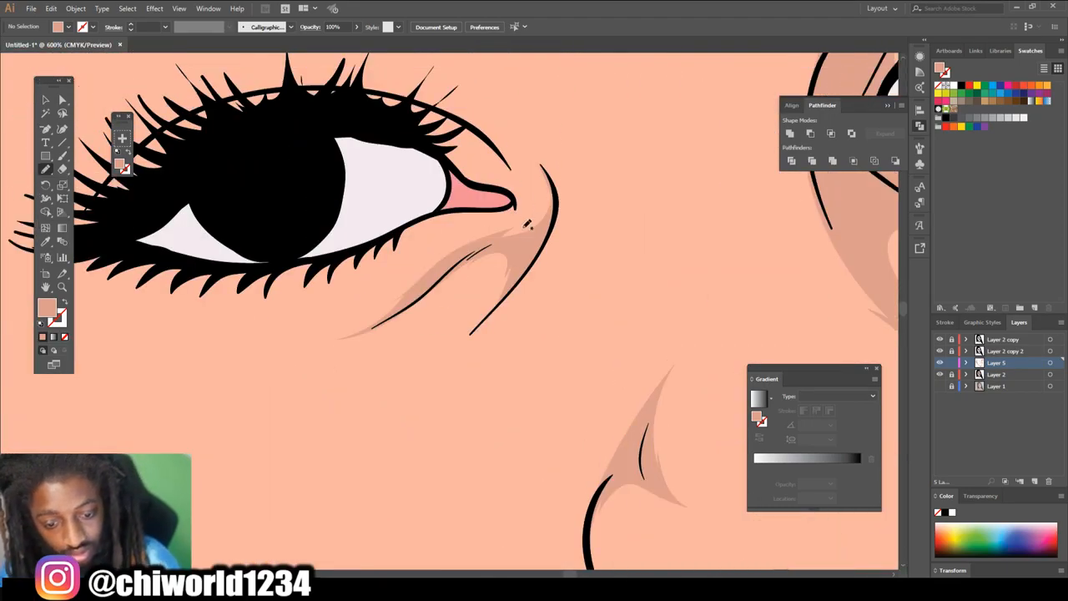
pyautogui.moveTo(539, 215)
pyautogui.mouseDown()
pyautogui.moveTo(523, 134)
pyautogui.moveTo(560, 177)
pyautogui.moveTo(534, 258)
pyautogui.mouseUp()
pyautogui.hotkey('ctrl', '-')
pyautogui.hotkey('ctrl', '-')
pyautogui.hotkey('ctrl', '-')
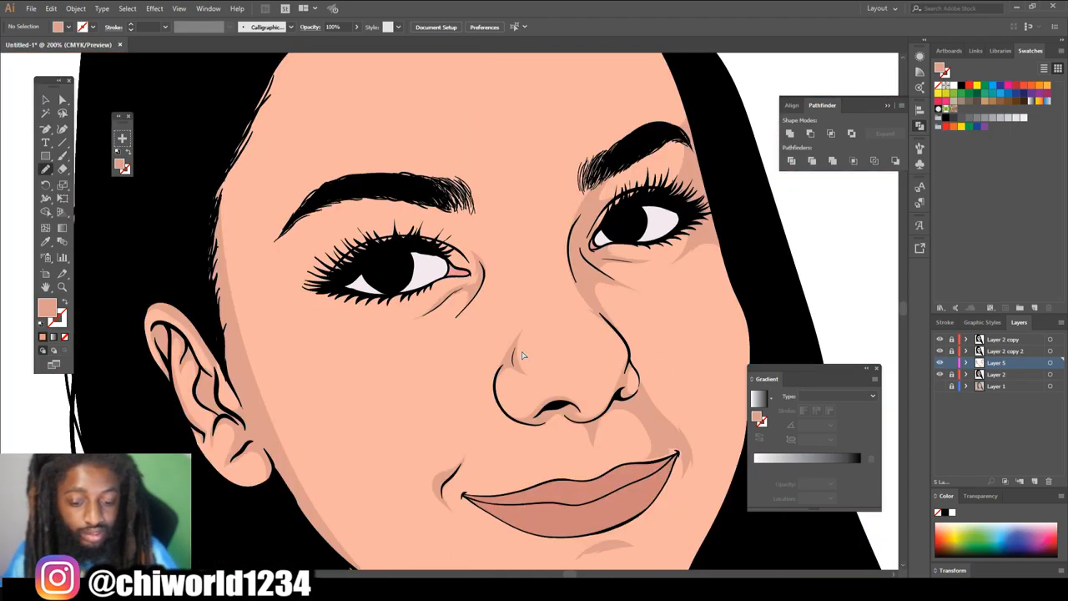
# - Draw a shadow shape along the forehead hairline and another loop over the skin showing in the hair parting
pyautogui.hotkey('ctrl', '-')
pyautogui.hotkey('ctrl', '-')
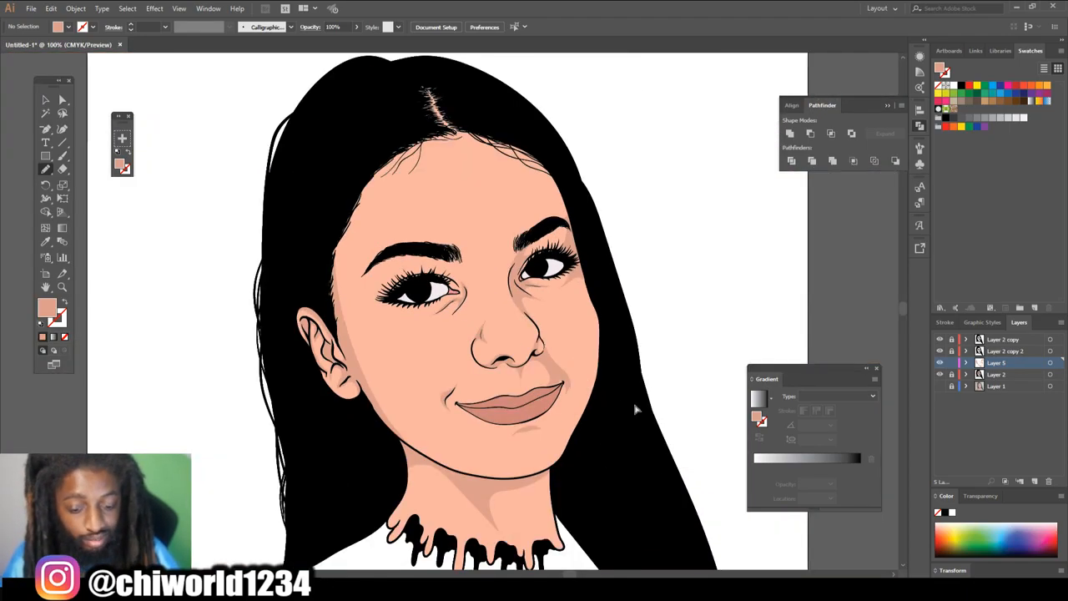
pyautogui.scroll(-2, 696, 417)
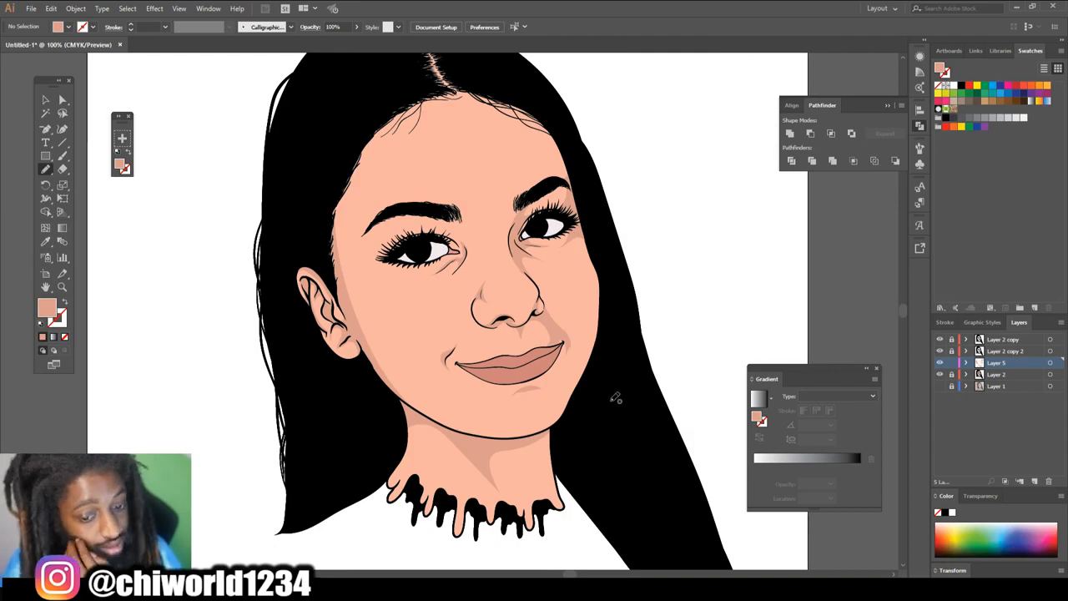
pyautogui.scroll(1, 607, 390)
pyautogui.scroll(5, 607, 389)
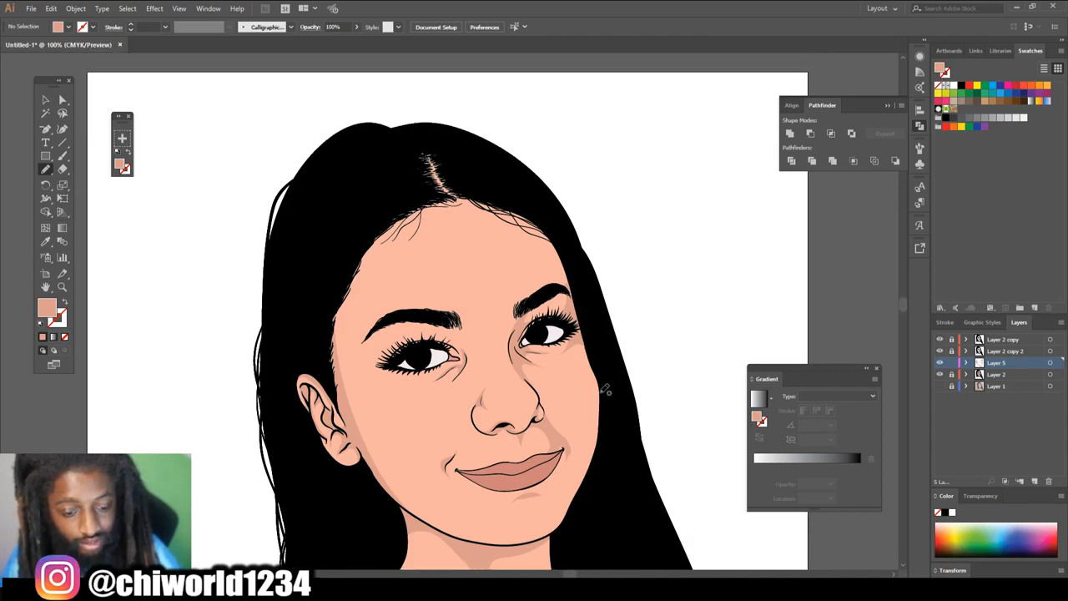
pyautogui.hotkey('ctrl', '+')
pyautogui.hotkey('ctrl', '+')
pyautogui.hotkey('ctrl', '+')
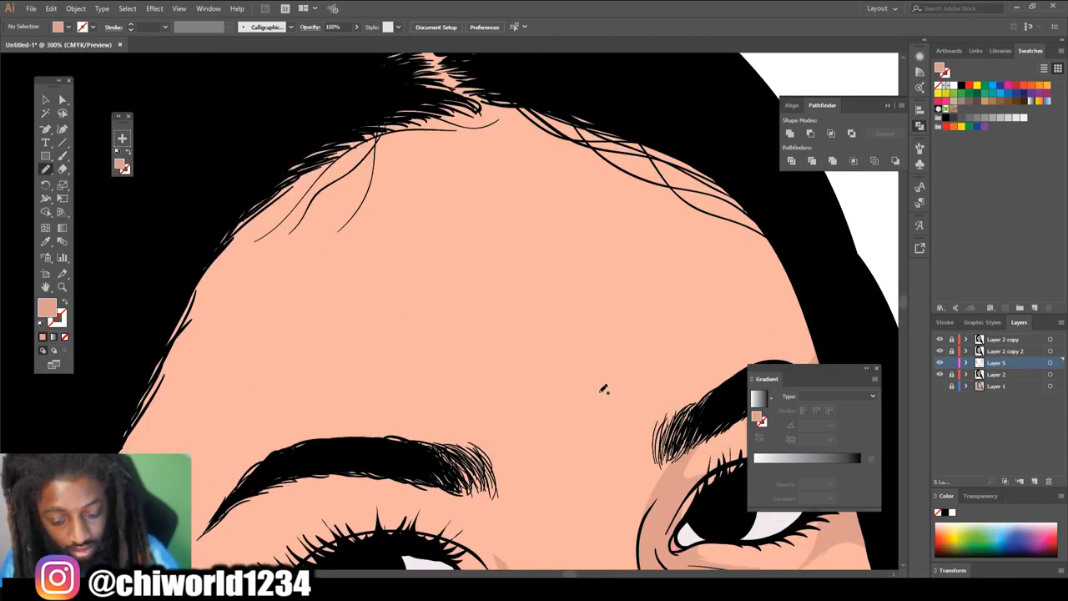
pyautogui.moveTo(594, 123)
pyautogui.mouseDown()
pyautogui.moveTo(364, 137)
pyautogui.moveTo(284, 173)
pyautogui.moveTo(186, 297)
pyautogui.moveTo(256, 175)
pyautogui.moveTo(348, 99)
pyautogui.moveTo(417, 98)
pyautogui.moveTo(432, 79)
pyautogui.moveTo(481, 73)
pyautogui.moveTo(699, 155)
pyautogui.mouseUp()
pyautogui.hotkey('ctrl', '1')
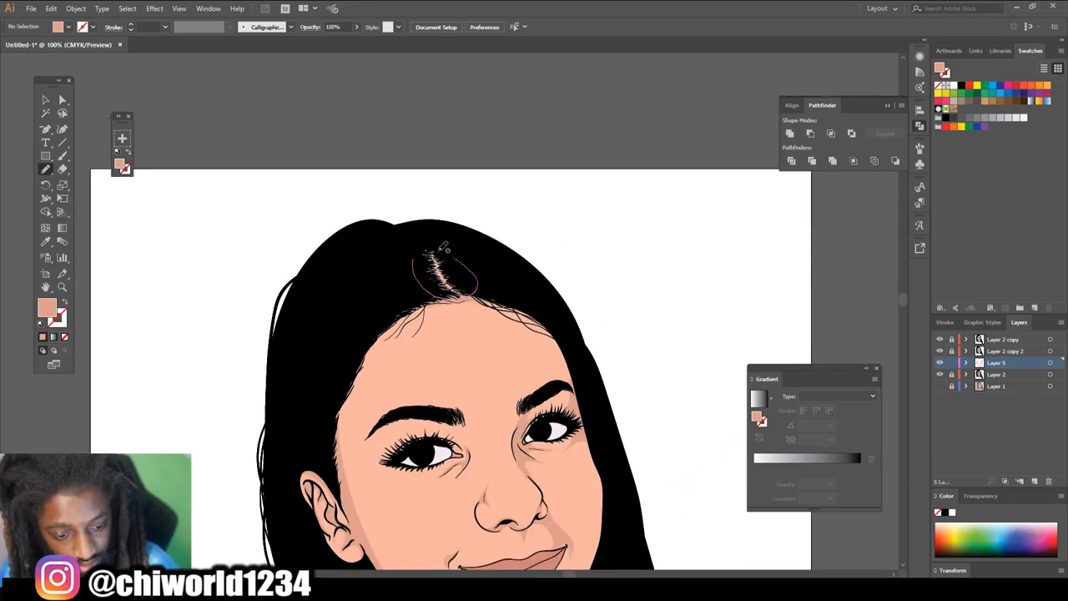
# - Select all the shadow shapes on the portrait, expand them and combine them with the Pathfinder Merge operation
pyautogui.scroll(-4, 518, 431)
pyautogui.hotkey('ctrl', '-')
pyautogui.hotkey('ctrl', '-')
pyautogui.scroll(-3, 531, 436)
pyautogui.hotkey('ctrl', '=')
pyautogui.hotkey('ctrl', '=')
pyautogui.scroll(-1, 406, 344)
pyautogui.scroll(-2, 408, 342)
pyautogui.click(45, 101)
pyautogui.moveTo(221, 66); pyautogui.dragTo(717, 562)
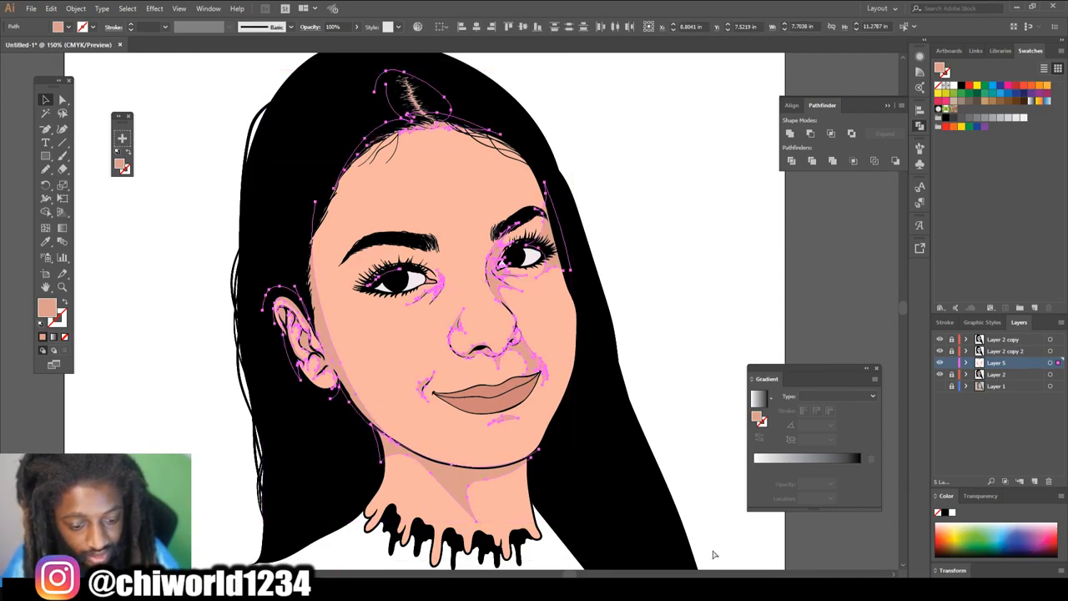
pyautogui.hotkey('ctrl', '=')
pyautogui.scroll(-2, 659, 468)
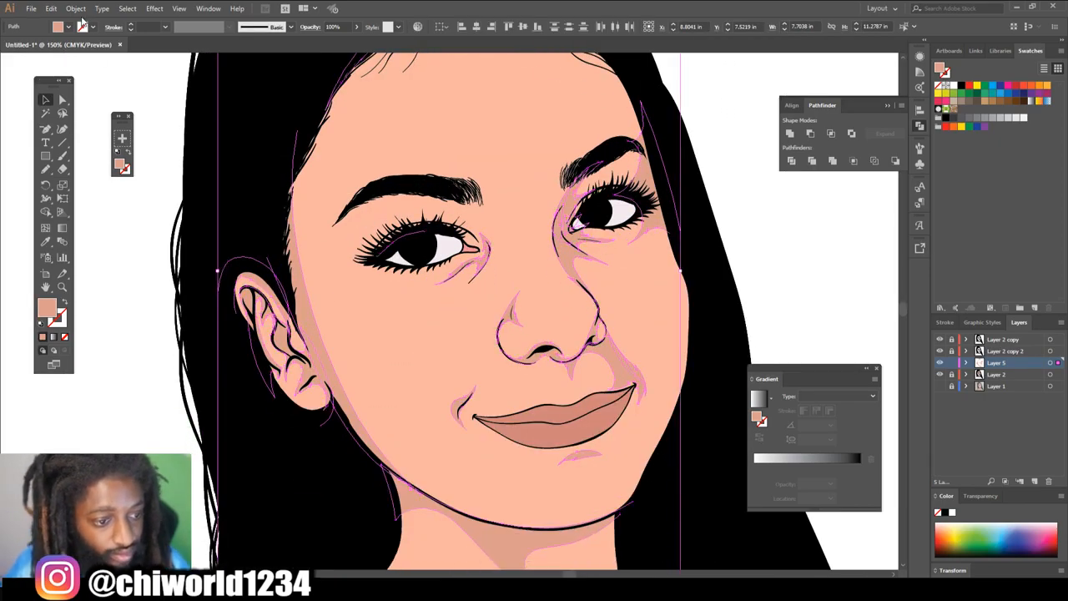
pyautogui.click(76, 8)
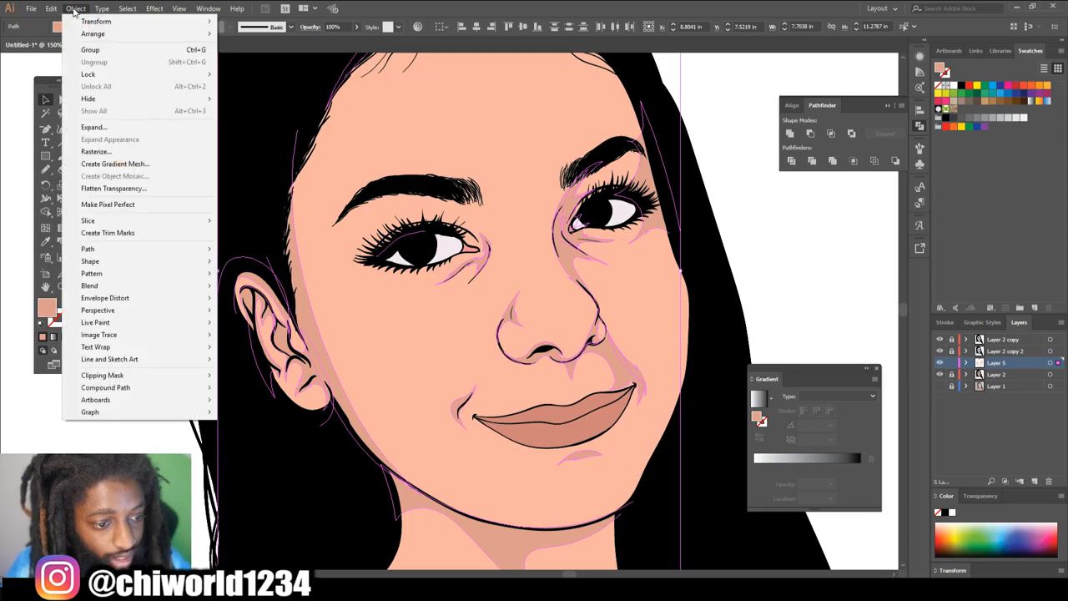
pyautogui.click(138, 129)
pyautogui.click(832, 161)
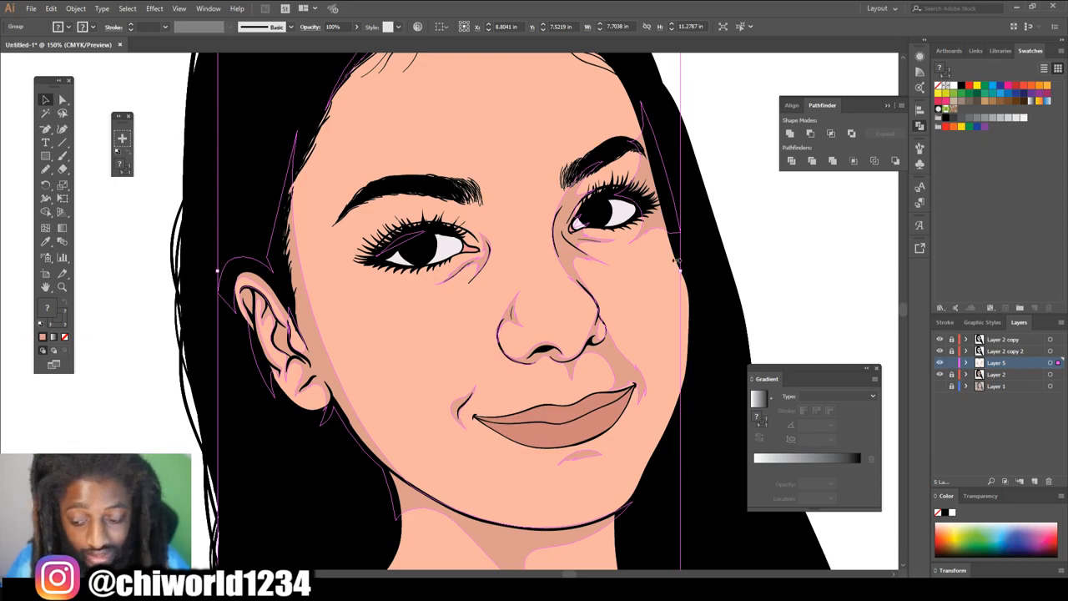
# - Adjust the color balance of the merged shadow shapes, raising magenta slightly and yellow by 2%, and deselect them
pyautogui.click(51, 9)
pyautogui.moveTo(185, 208)
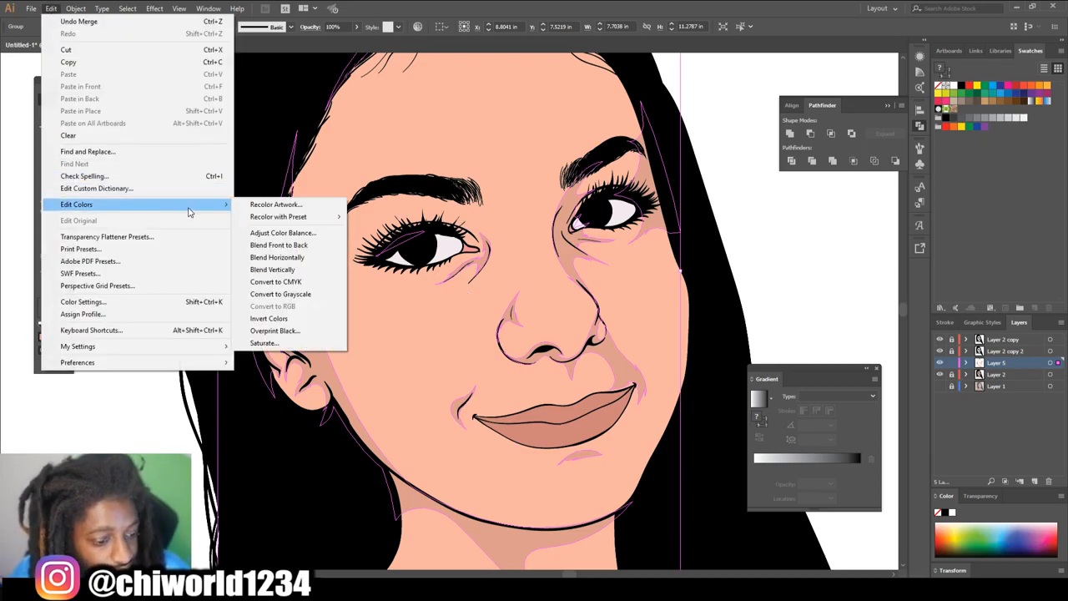
pyautogui.click(281, 234)
pyautogui.click(105, 85)
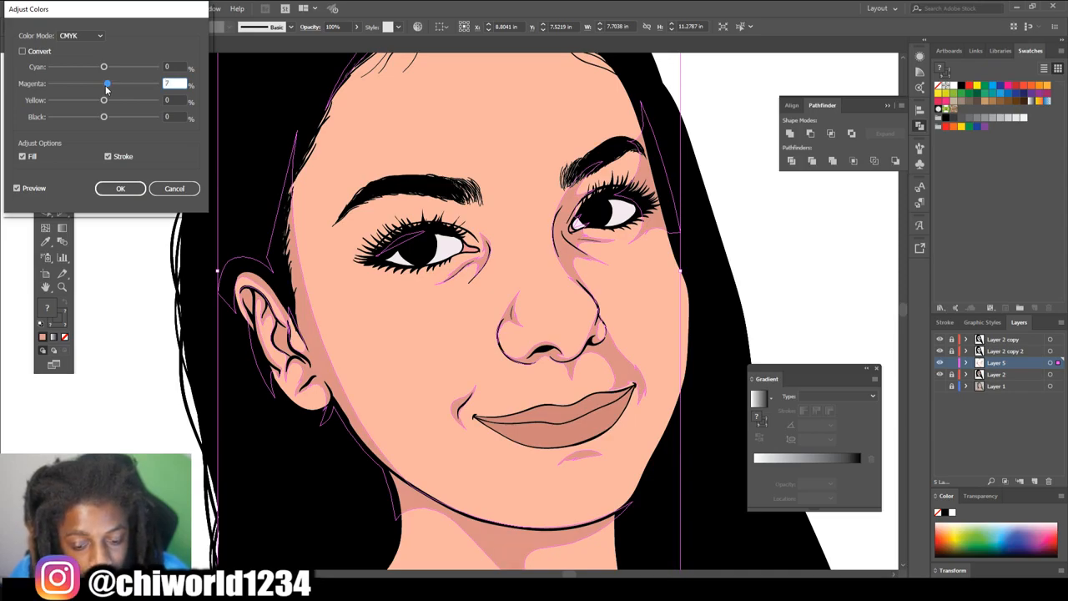
pyautogui.moveTo(106, 89); pyautogui.dragTo(113, 87)
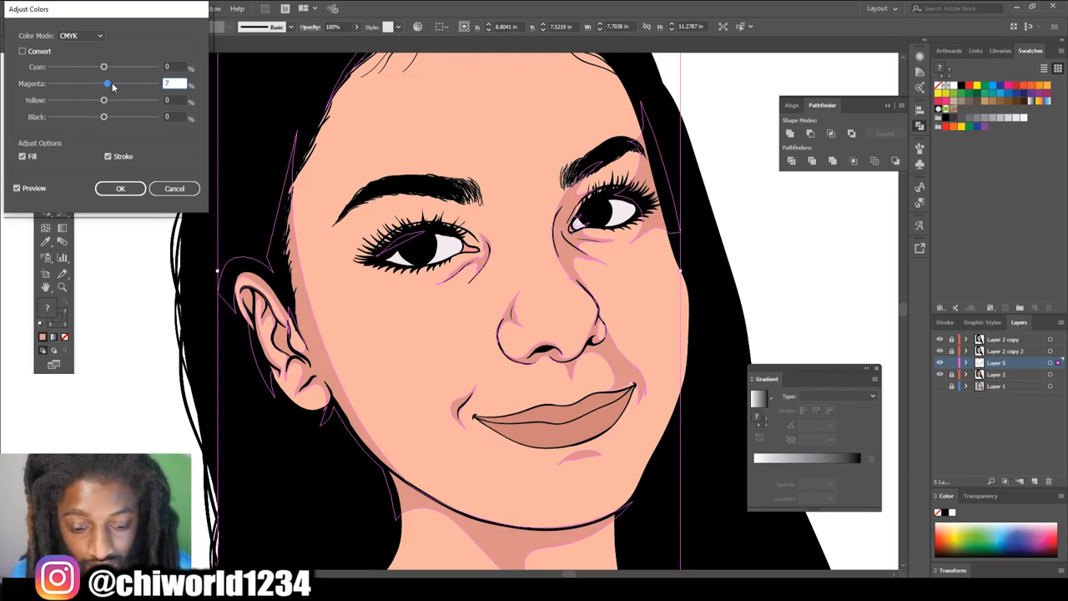
pyautogui.click(105, 101)
pyautogui.moveTo(105, 100); pyautogui.dragTo(106, 100)
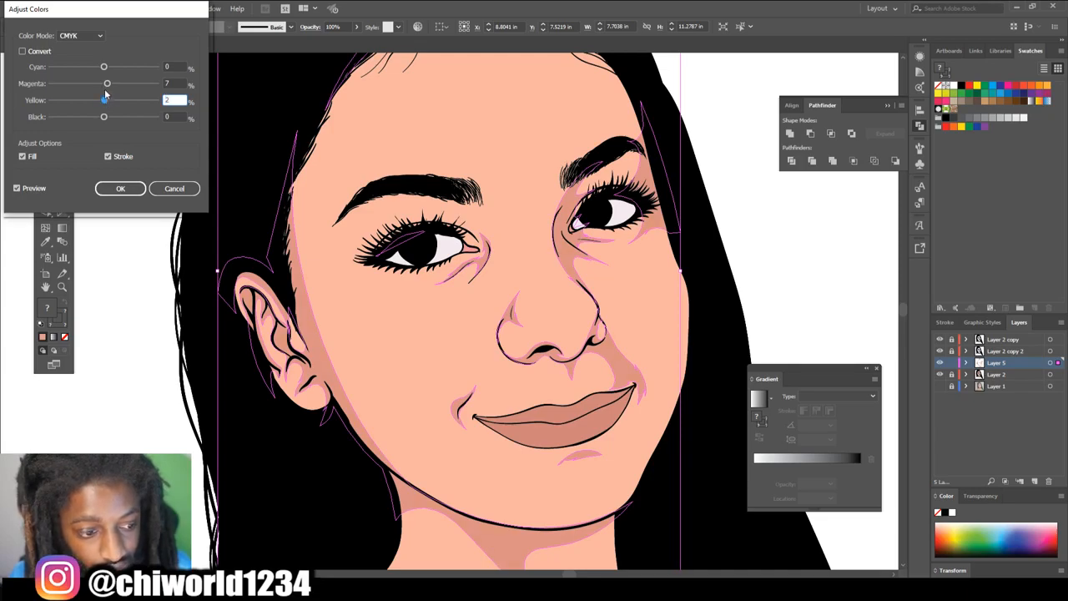
pyautogui.click(105, 66)
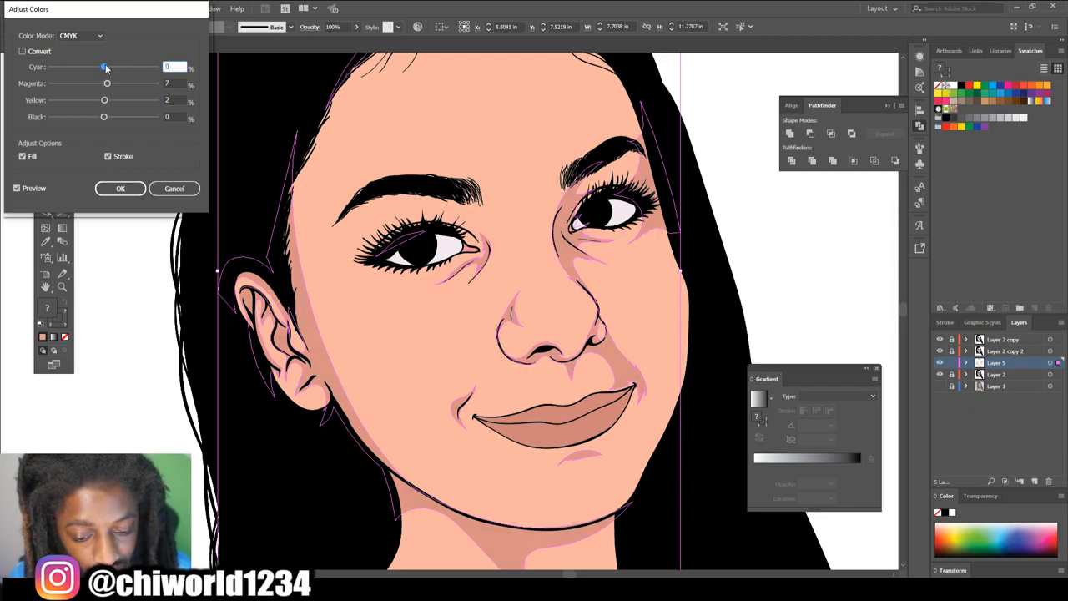
pyautogui.click(107, 85)
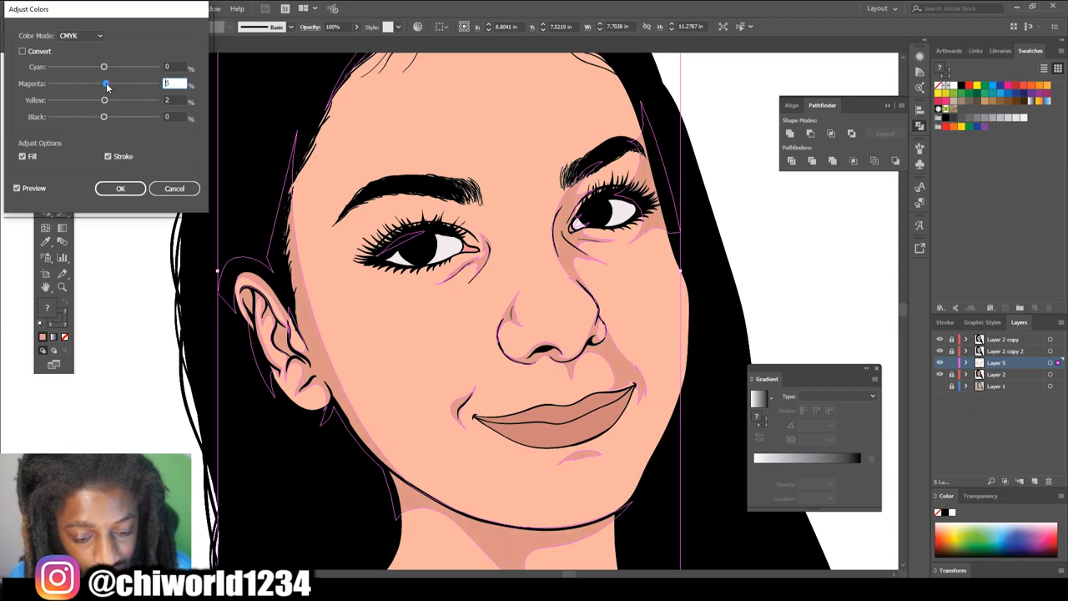
pyautogui.click(122, 188)
pyautogui.click(131, 279)
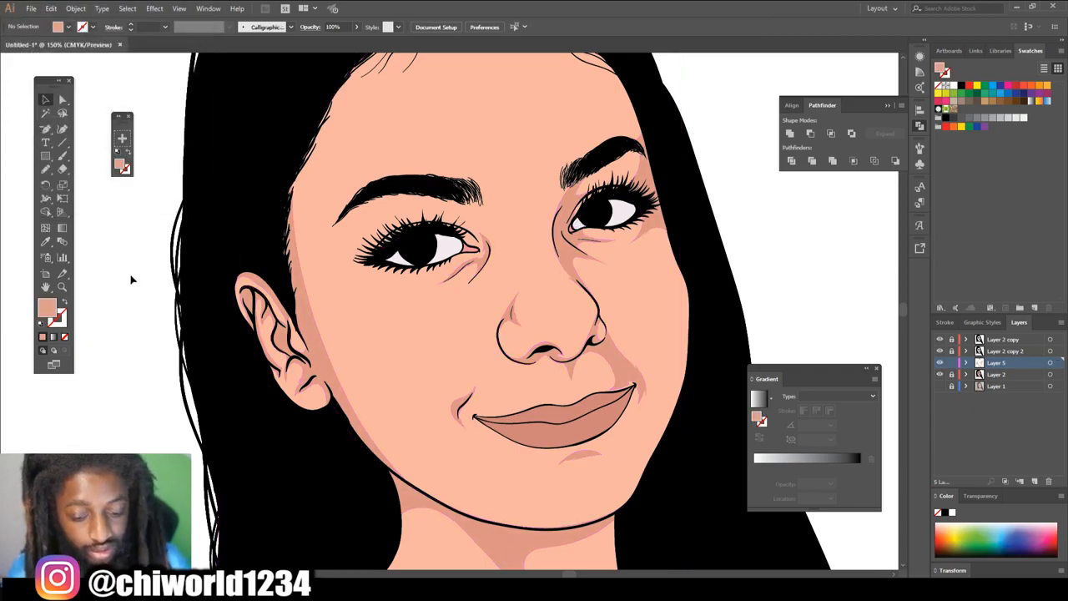
# - Lock the shadow layer, Layer 5, and add a new empty layer directly beneath it
pyautogui.hotkey('ctrl', '-')
pyautogui.hotkey('ctrl', '-')
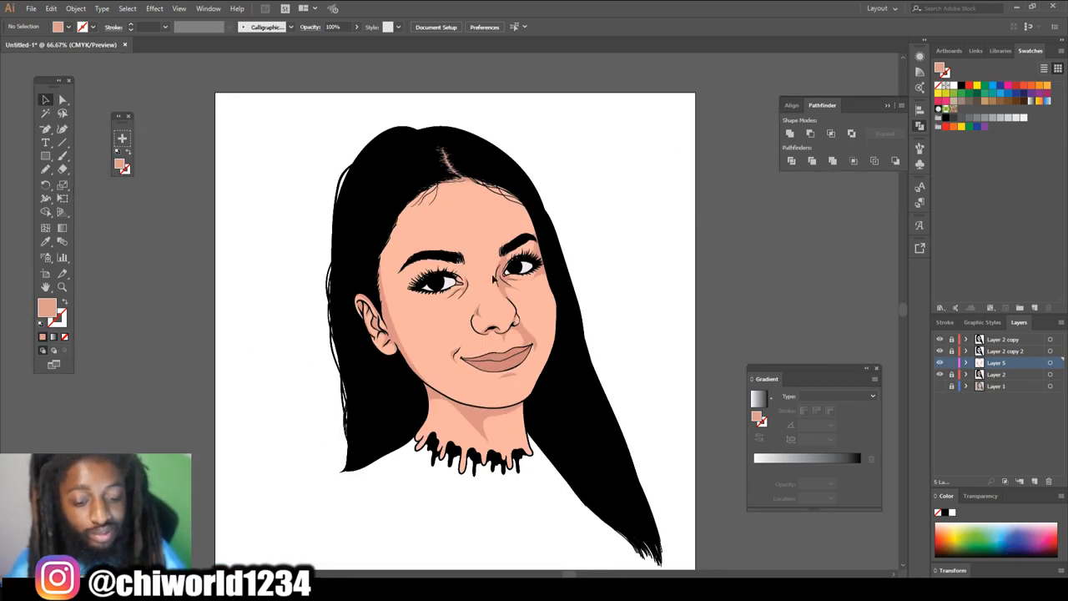
pyautogui.hotkey('ctrl', '+')
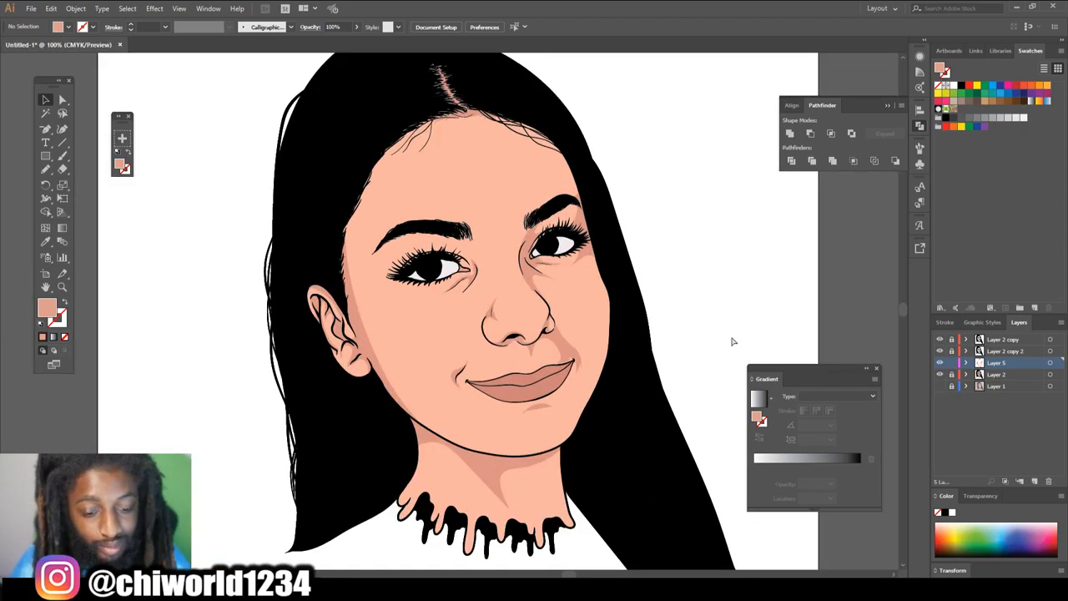
pyautogui.hotkey('ctrl', '+')
pyautogui.hotkey('ctrl', '-')
pyautogui.scroll(-1, 732, 341)
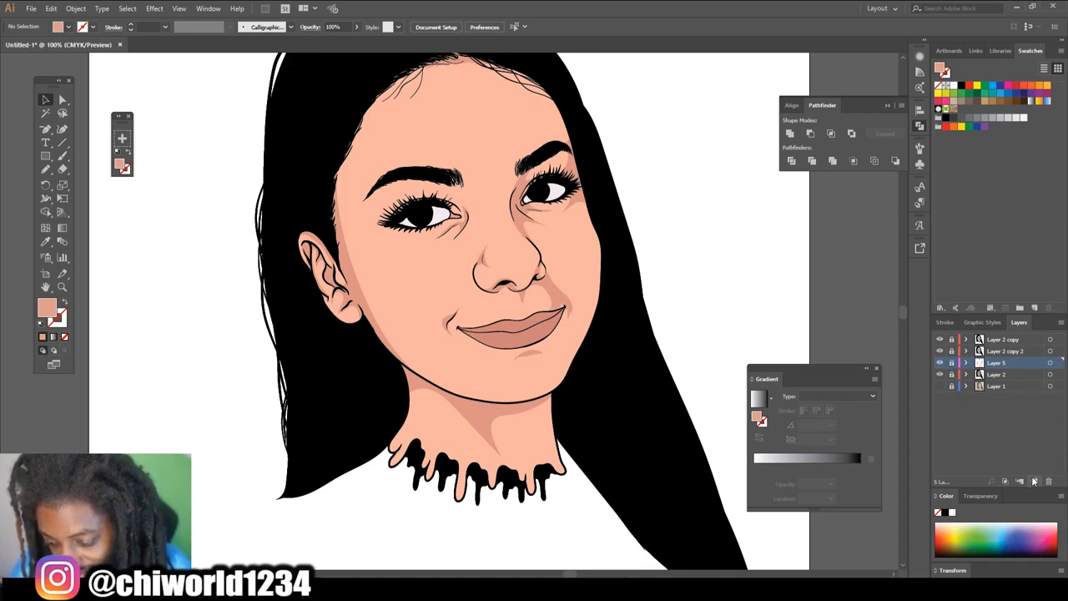
pyautogui.click(1034, 481)
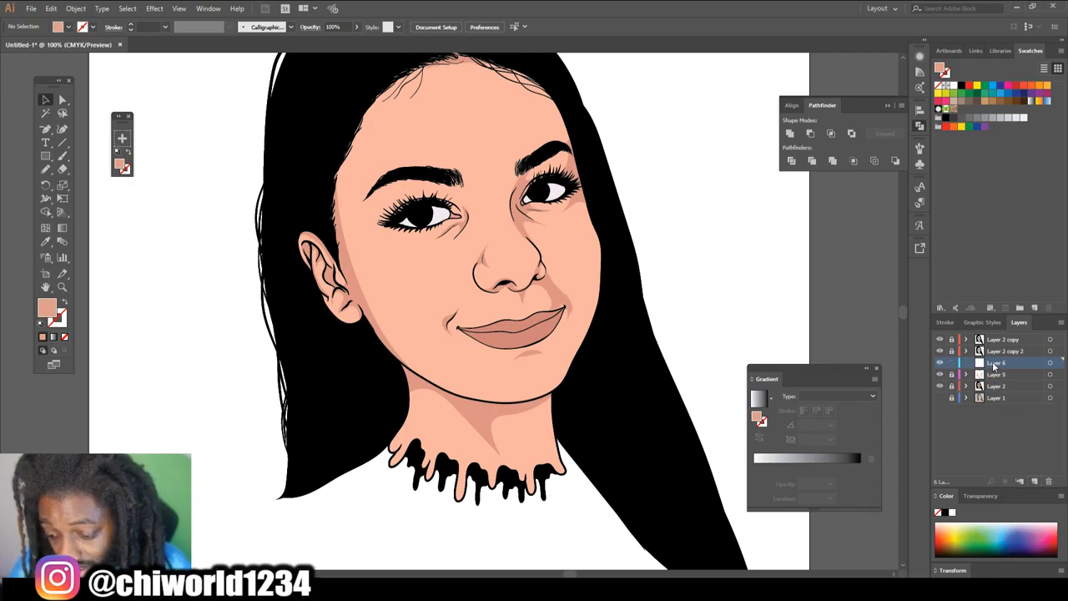
pyautogui.moveTo(993, 367); pyautogui.dragTo(993, 384)
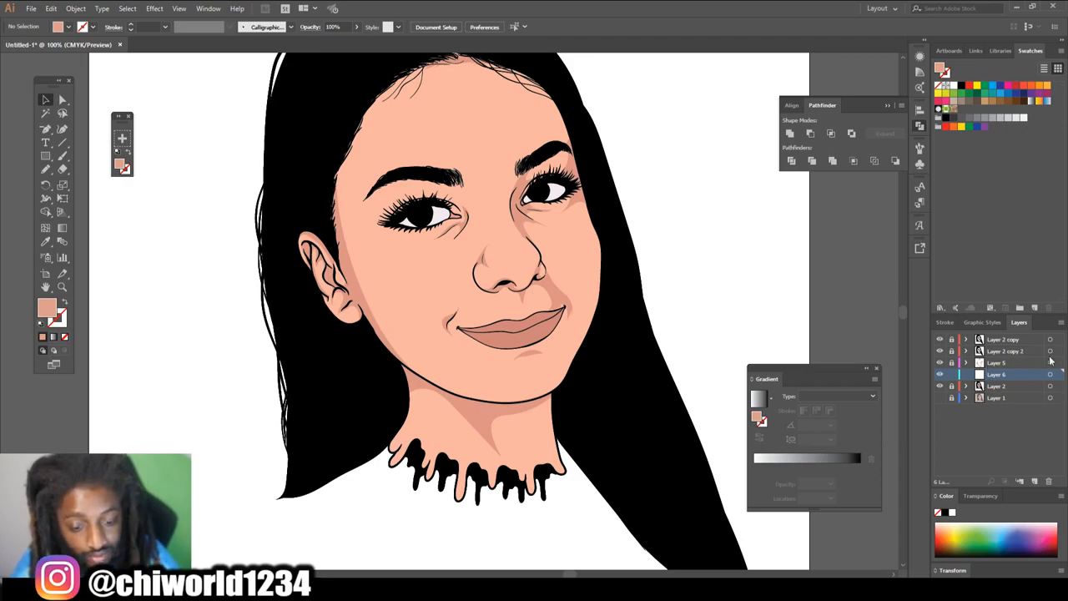
# - Sample the base skin color from the nose and set the fill to the slightly darker tone F4A792
pyautogui.hotkey('ctrl', '=')
pyautogui.hotkey('ctrl', '=')
pyautogui.hotkey('ctrl', '=')
pyautogui.hotkey('ctrl', '=')
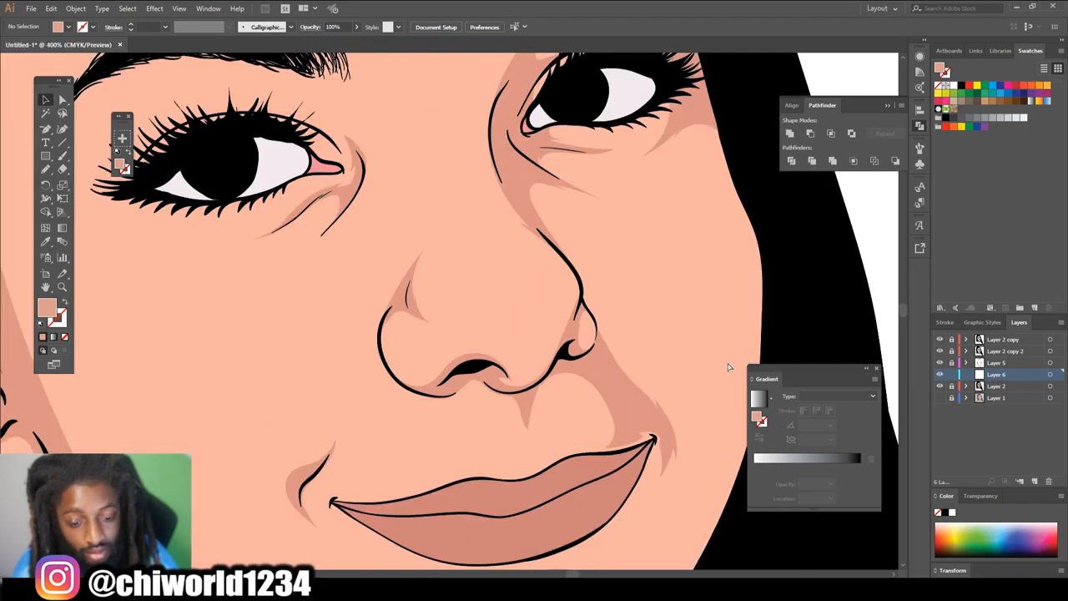
pyautogui.click(46, 242)
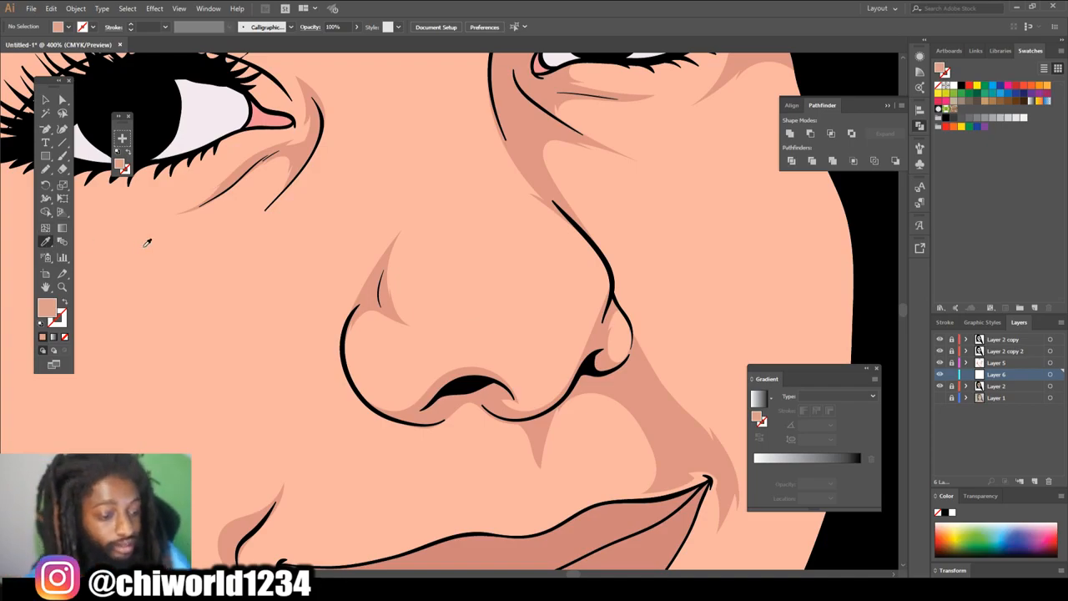
pyautogui.click(518, 326)
pyautogui.doubleClick(50, 307)
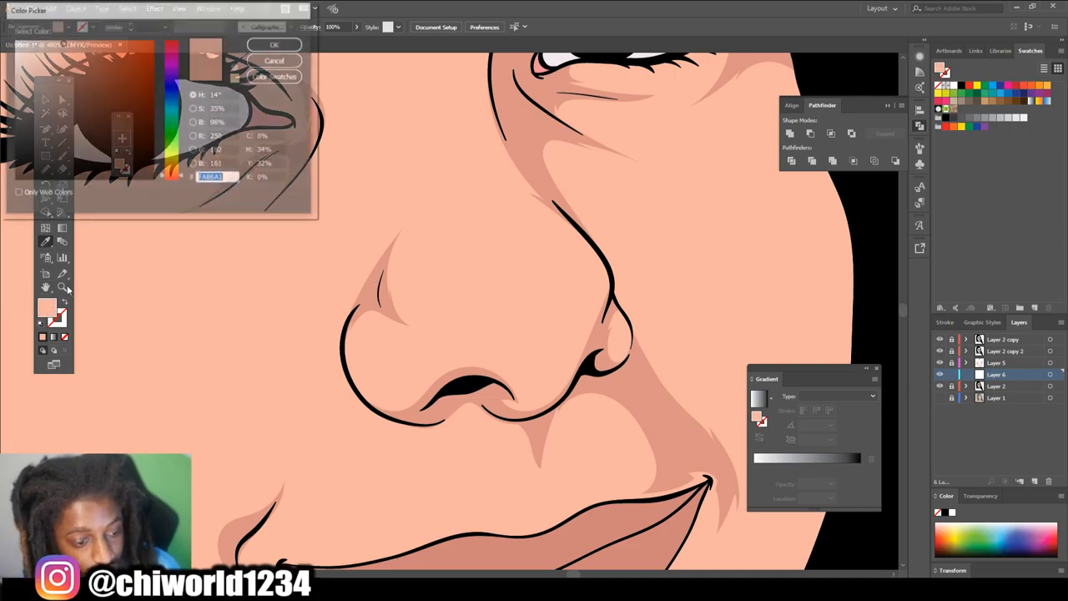
pyautogui.moveTo(69, 51); pyautogui.dragTo(70, 45)
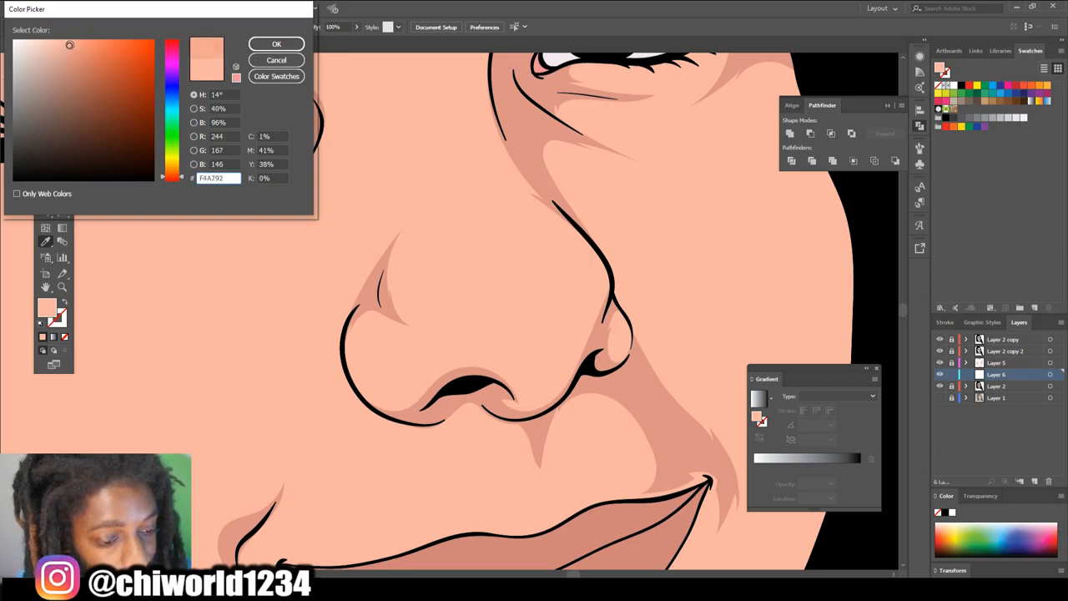
pyautogui.click(276, 44)
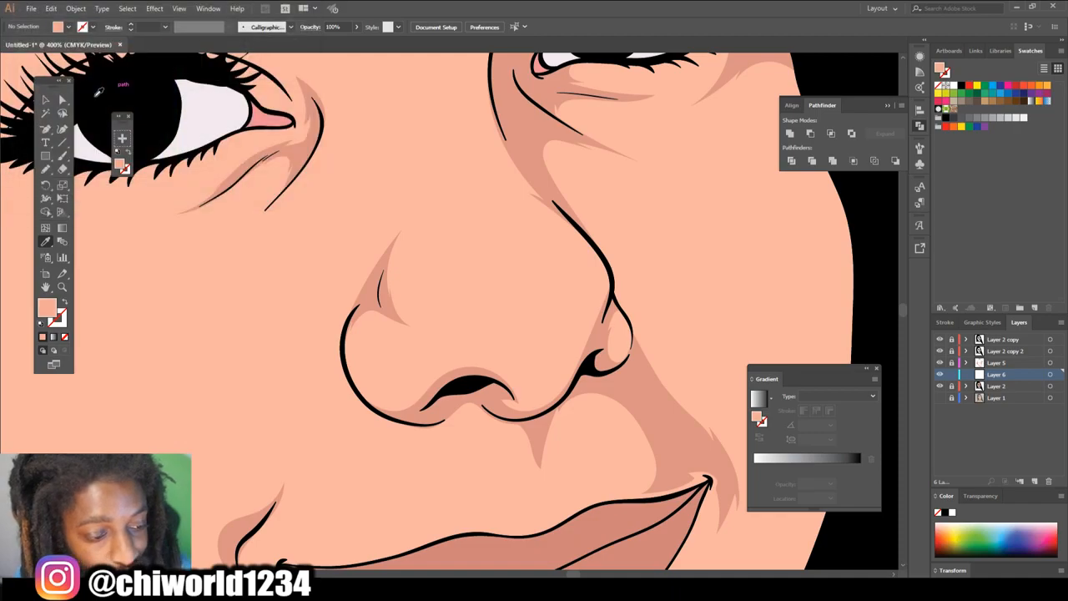
# - Draw a midtone shape with the Pencil tool along the underside of the nose, around both nostrils and the nose tip
pyautogui.click(46, 168)
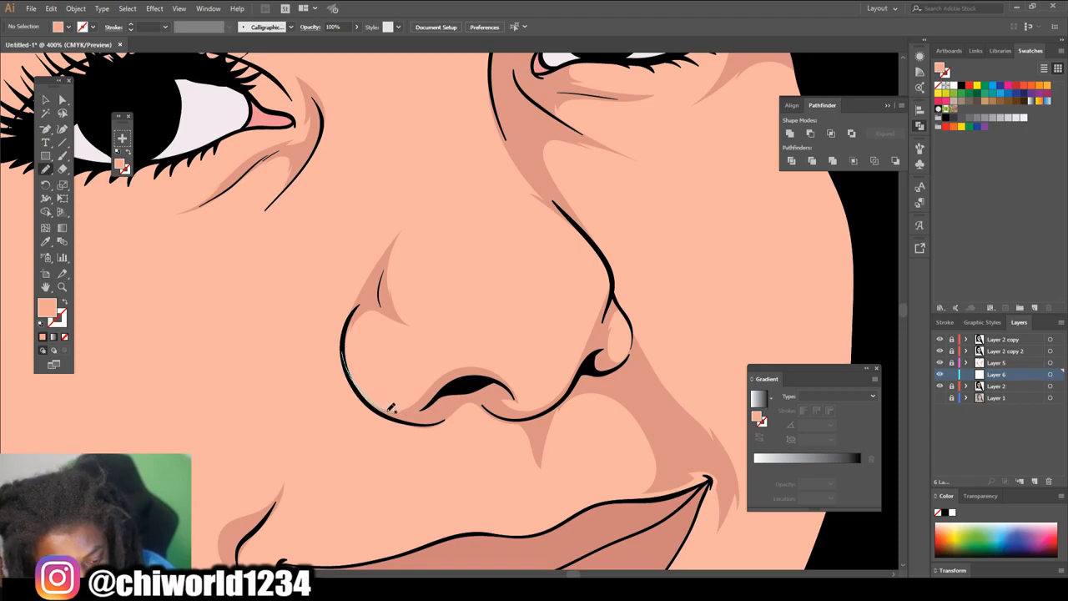
pyautogui.moveTo(390, 407)
pyautogui.mouseDown()
pyautogui.moveTo(463, 394)
pyautogui.moveTo(541, 414)
pyautogui.moveTo(623, 373)
pyautogui.moveTo(602, 347)
pyautogui.moveTo(615, 276)
pyautogui.moveTo(574, 357)
pyautogui.mouseUp()
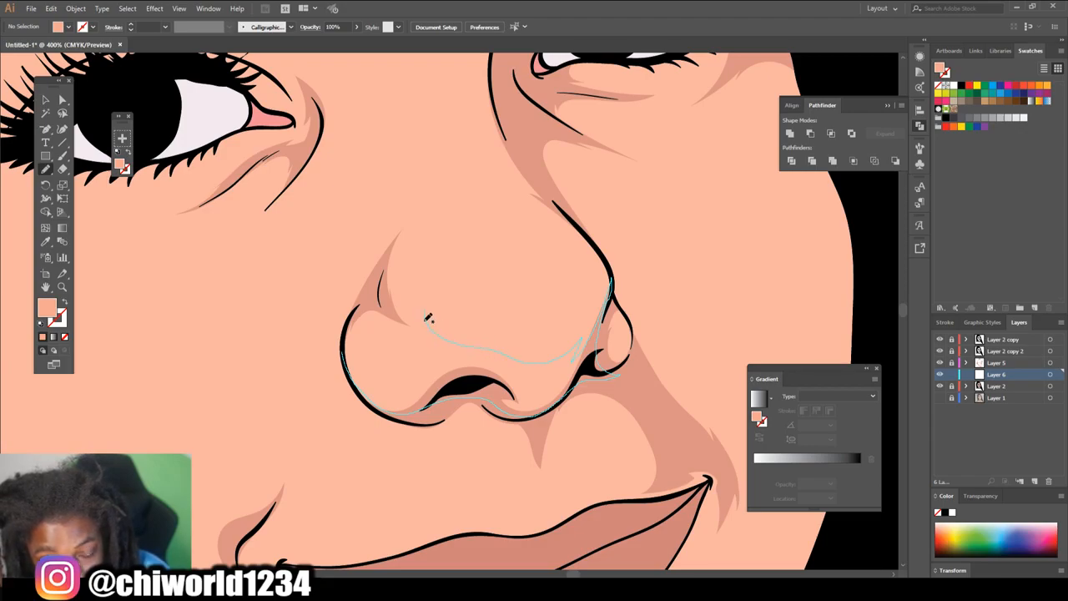
pyautogui.moveTo(430, 340)
pyautogui.mouseDown()
pyautogui.moveTo(431, 378)
pyautogui.moveTo(385, 385)
pyautogui.moveTo(355, 346)
pyautogui.moveTo(362, 309)
pyautogui.moveTo(350, 337)
pyautogui.moveTo(355, 393)
pyautogui.mouseUp()
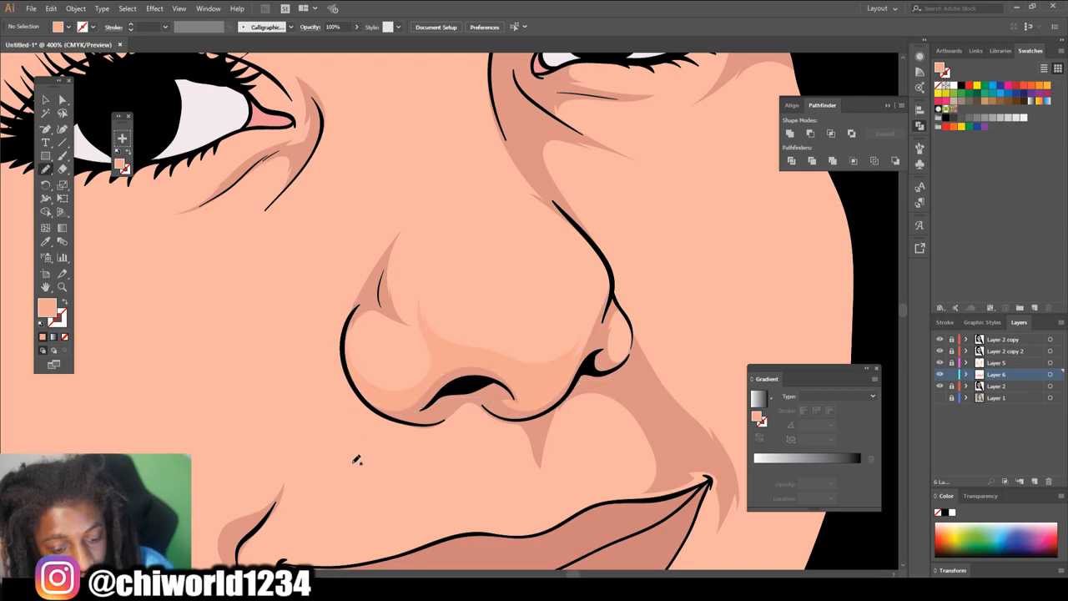
pyautogui.hotkey('ctrl', '-')
pyautogui.hotkey('ctrl', '-')
pyautogui.hotkey('ctrl', '-')
pyautogui.hotkey('ctrl', '-')
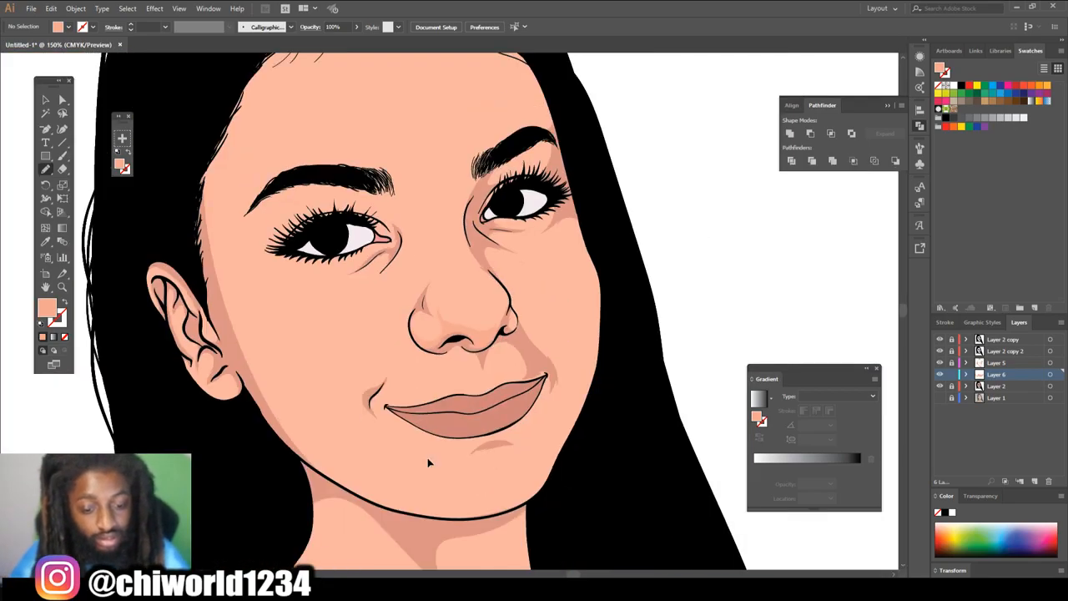
# - Draw a narrow midtone shape around the shadow above the near nostril, tapering up toward the nose bridge
pyautogui.scroll(2, 571, 530)
pyautogui.hotkey('ctrl', '=')
pyautogui.hotkey('ctrl', '=')
pyautogui.hotkey('ctrl', '=')
pyautogui.hotkey('ctrl', '=')
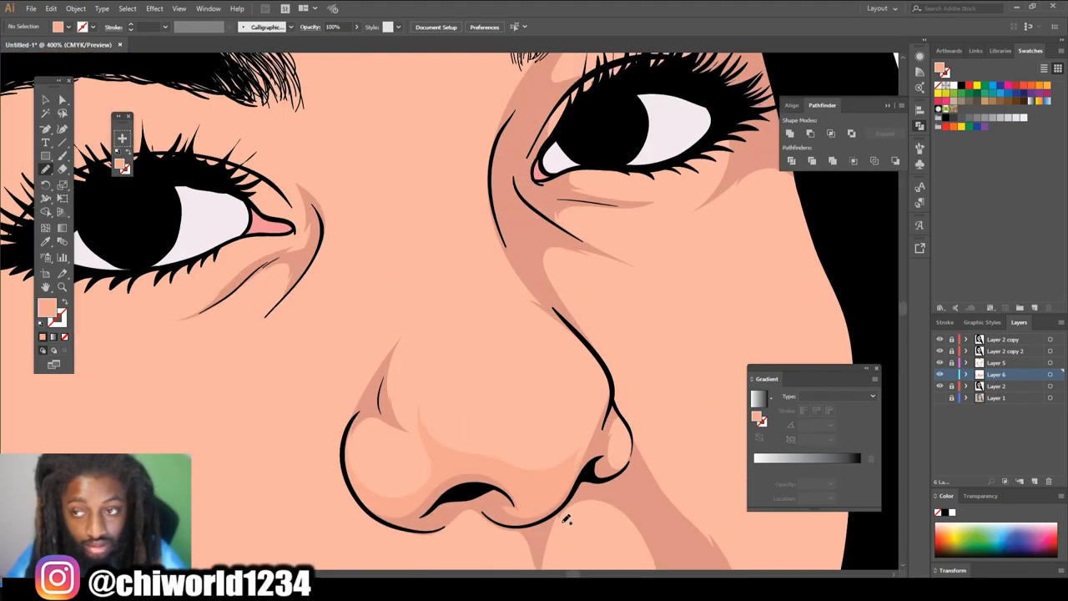
pyautogui.moveTo(386, 400); pyautogui.dragTo(402, 417)
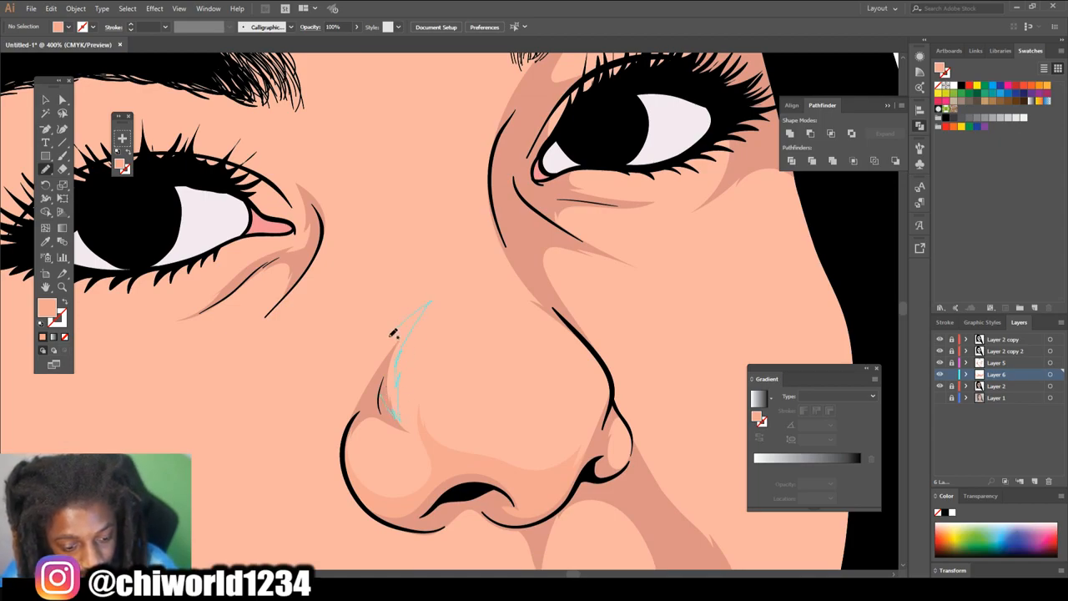
pyautogui.moveTo(364, 409); pyautogui.dragTo(360, 415)
# - Draw a curved midtone shape around the near eye's inner corner, beside the crease and the nose bridge
pyautogui.scroll(2, 309, 321)
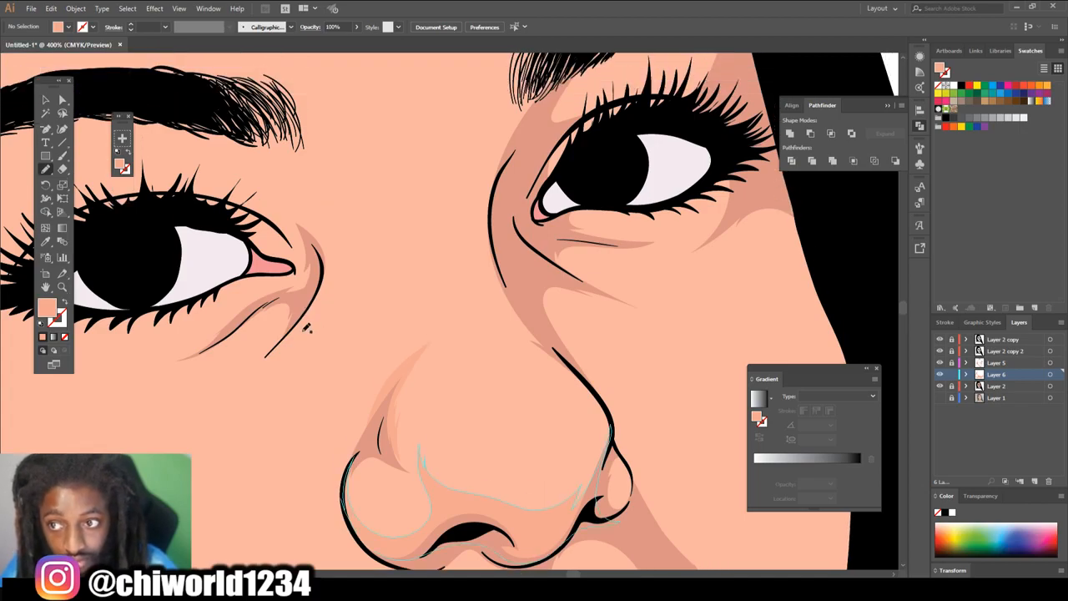
pyautogui.moveTo(306, 310); pyautogui.dragTo(328, 285)
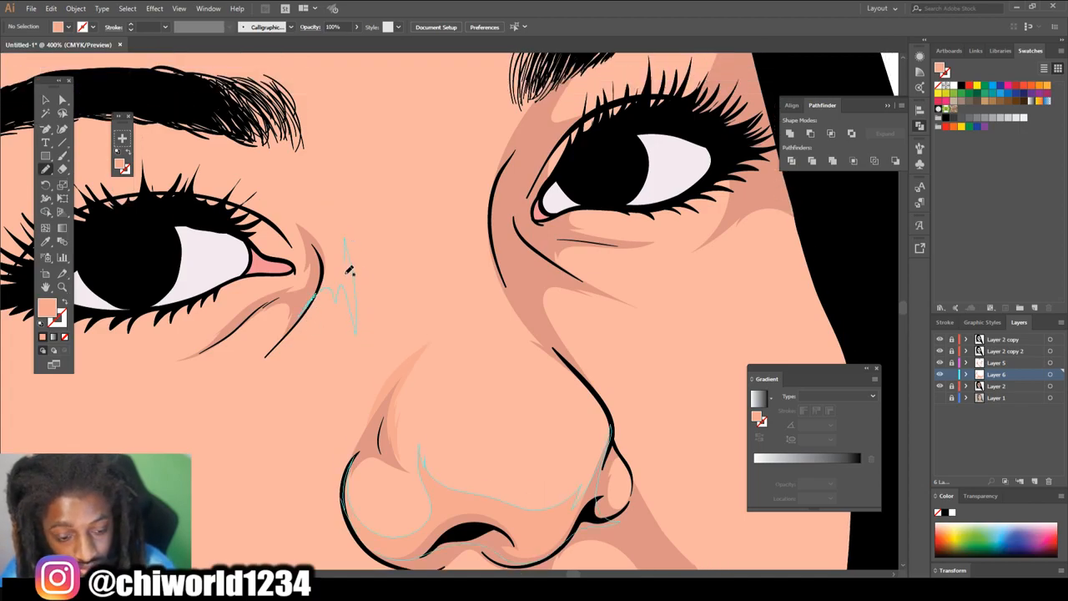
pyautogui.moveTo(310, 224); pyautogui.dragTo(307, 312)
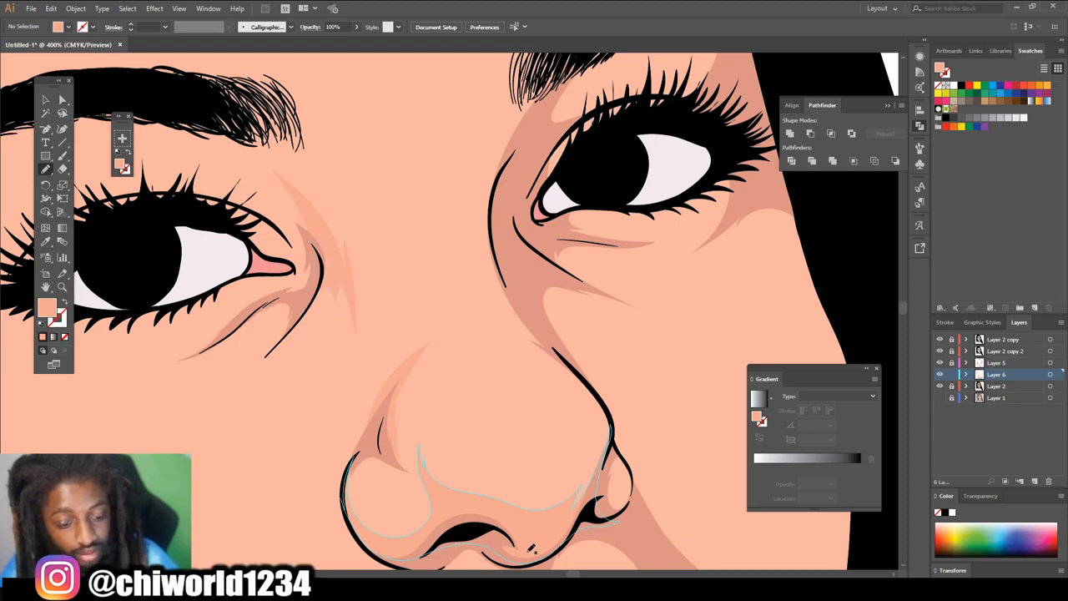
pyautogui.hotkey('ctrl', '-')
pyautogui.hotkey('ctrl', '-')
pyautogui.hotkey('ctrl', '-')
pyautogui.hotkey('ctrl', '-')
pyautogui.scroll(-2, 602, 565)
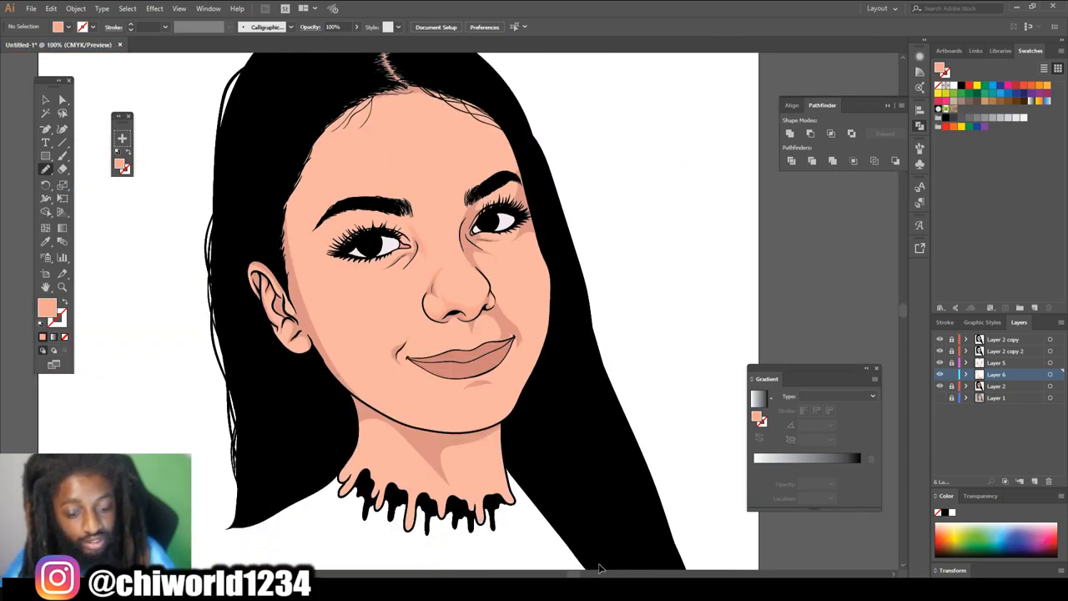
# - Draw midtone shapes from the far side of the nose bridge out across the upper cheek and beneath the far eye
pyautogui.hotkey('ctrl', '=')
pyautogui.hotkey('ctrl', '=')
pyautogui.hotkey('ctrl', '=')
pyautogui.scroll(2, 598, 568)
pyautogui.hotkey('ctrl', '=')
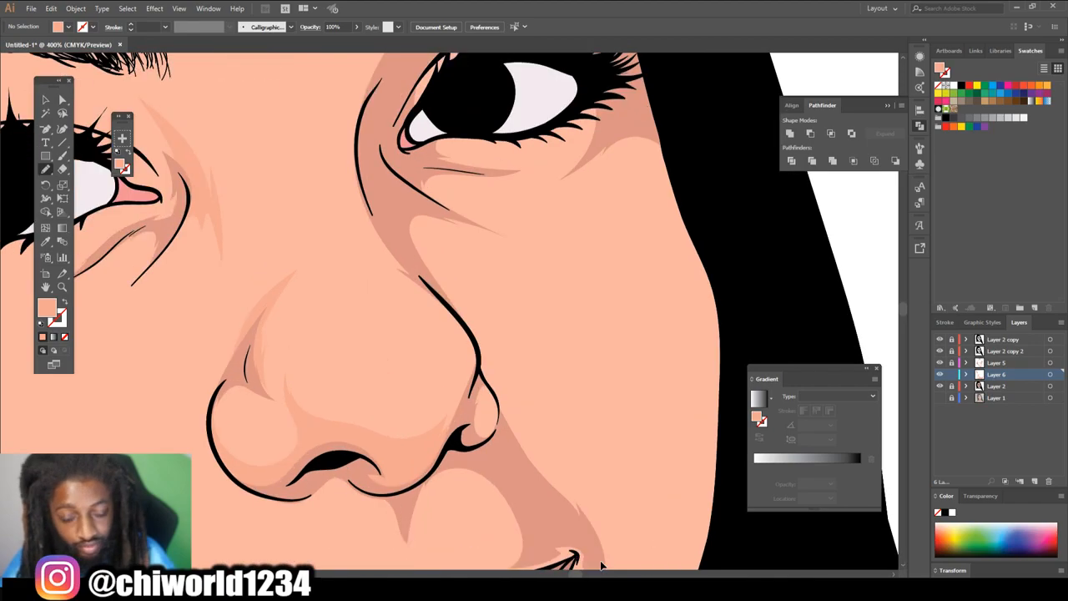
pyautogui.scroll(1, 605, 557)
pyautogui.moveTo(374, 247)
pyautogui.mouseDown()
pyautogui.moveTo(417, 287)
pyautogui.moveTo(491, 401)
pyautogui.moveTo(480, 363)
pyautogui.mouseUp()
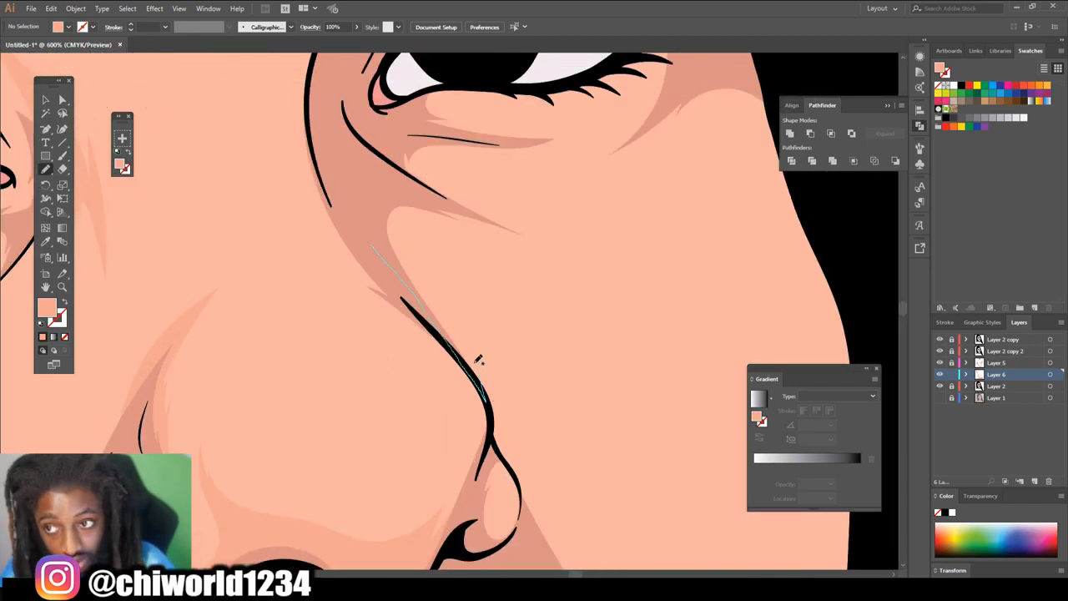
pyautogui.moveTo(448, 261)
pyautogui.mouseDown()
pyautogui.moveTo(470, 239)
pyautogui.moveTo(532, 258)
pyautogui.mouseUp()
pyautogui.moveTo(610, 236); pyautogui.dragTo(638, 217)
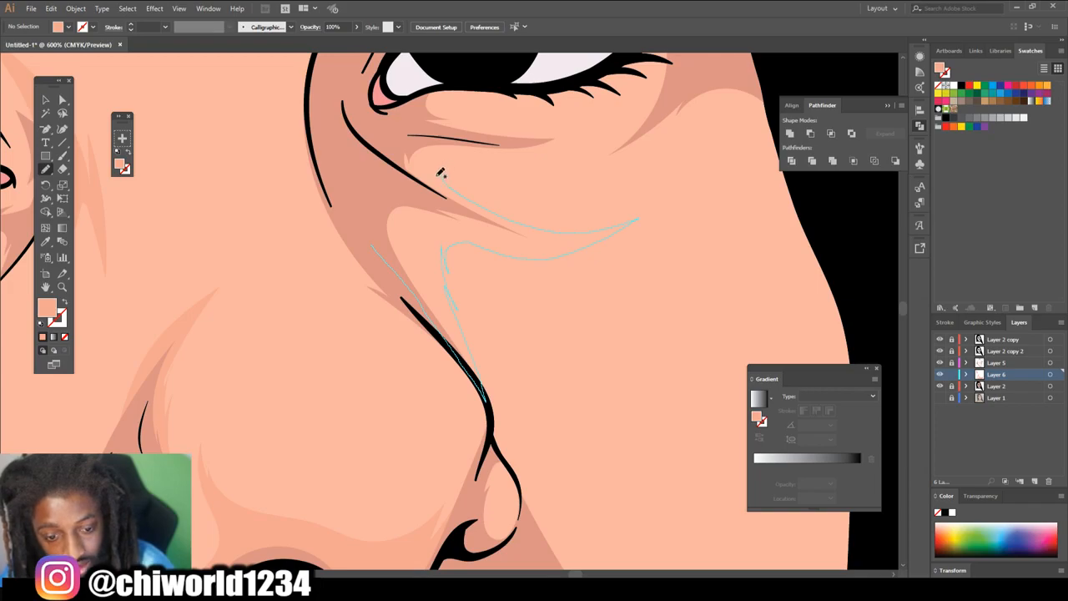
pyautogui.moveTo(475, 150)
pyautogui.mouseDown()
pyautogui.moveTo(461, 147)
pyautogui.moveTo(514, 146)
pyautogui.mouseUp()
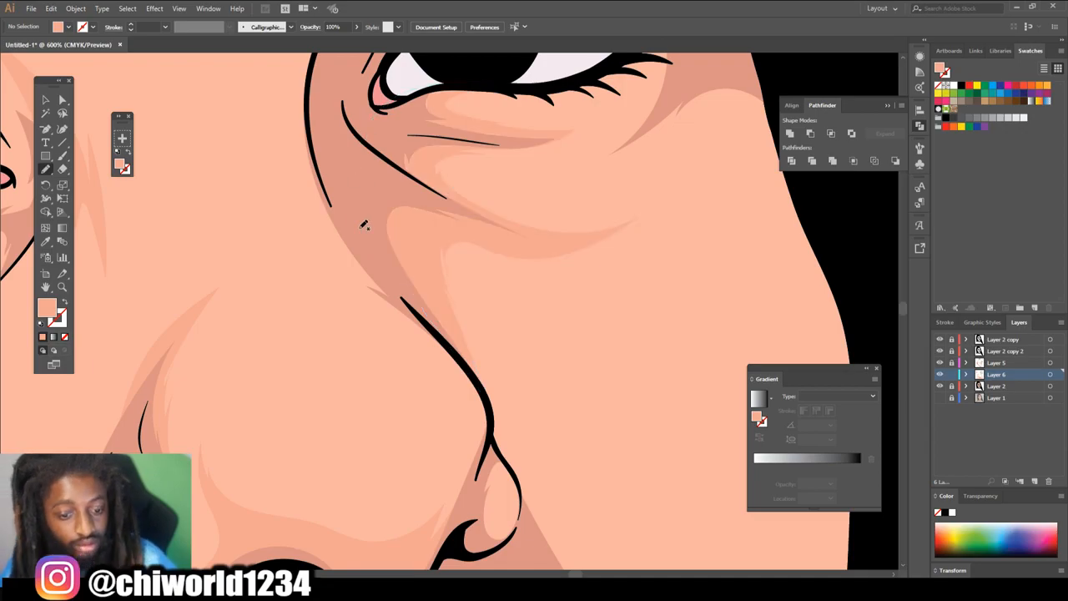
# - Draw a midtone shape over the far eye's upper lid, between the lashes and the eyebrow
pyautogui.scroll(-5, 497, 309)
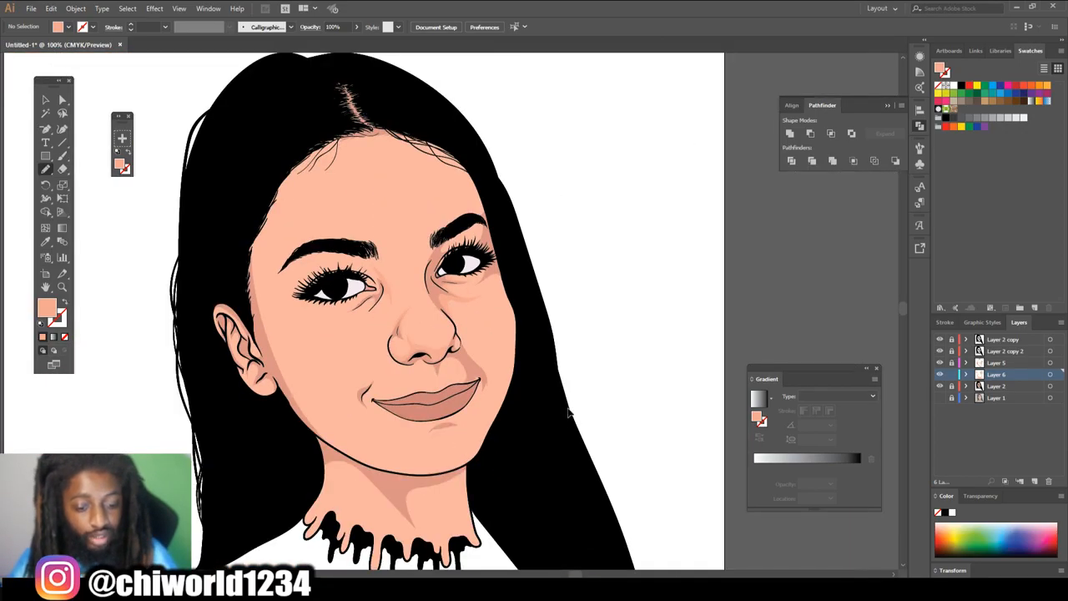
pyautogui.scroll(5, 574, 415)
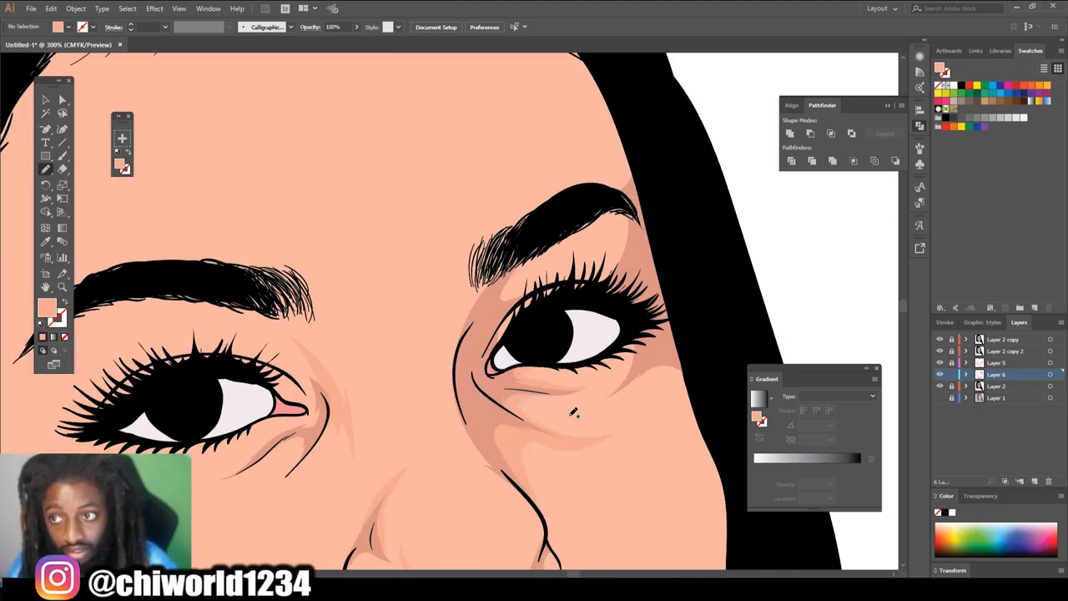
pyautogui.moveTo(525, 242)
pyautogui.mouseDown()
pyautogui.moveTo(486, 338)
pyautogui.moveTo(517, 341)
pyautogui.moveTo(629, 275)
pyautogui.moveTo(624, 202)
pyautogui.mouseUp()
# - Draw a large midtone shape on the forehead above the far eyebrow, running along the hairline down to the temple
pyautogui.scroll(2, 436, 255)
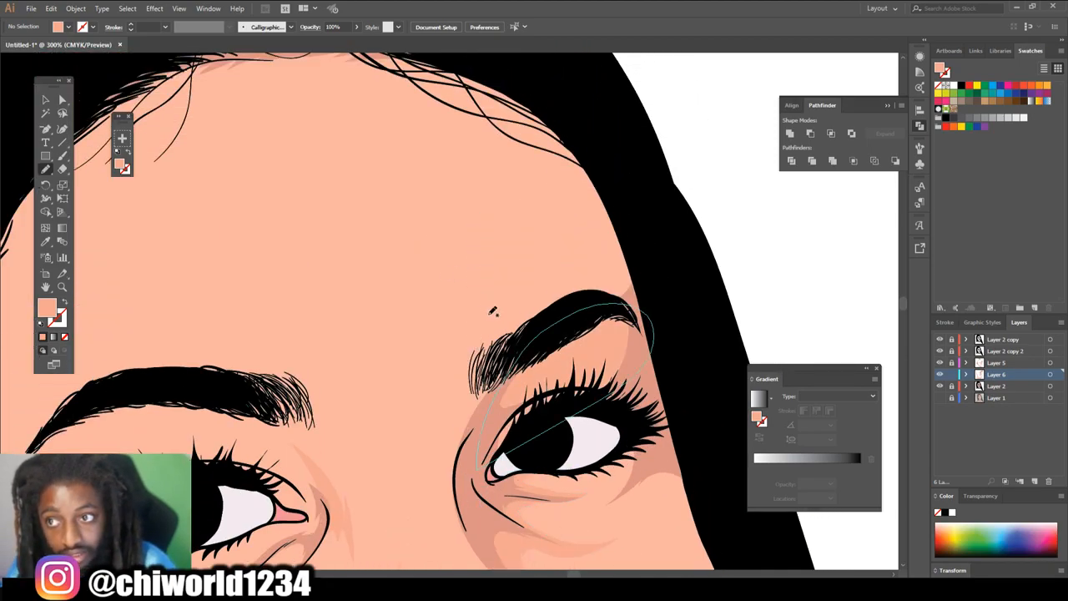
pyautogui.moveTo(538, 293)
pyautogui.mouseDown()
pyautogui.moveTo(521, 340)
pyautogui.moveTo(559, 278)
pyautogui.mouseUp()
pyautogui.moveTo(524, 198)
pyautogui.mouseDown()
pyautogui.moveTo(490, 124)
pyautogui.moveTo(444, 77)
pyautogui.moveTo(382, 50)
pyautogui.moveTo(438, 61)
pyautogui.moveTo(583, 142)
pyautogui.moveTo(672, 334)
pyautogui.mouseUp()
pyautogui.hotkey('ctrl', '-')
pyautogui.hotkey('ctrl', '-')
pyautogui.hotkey('ctrl', '-')
pyautogui.hotkey('ctrl', '-')
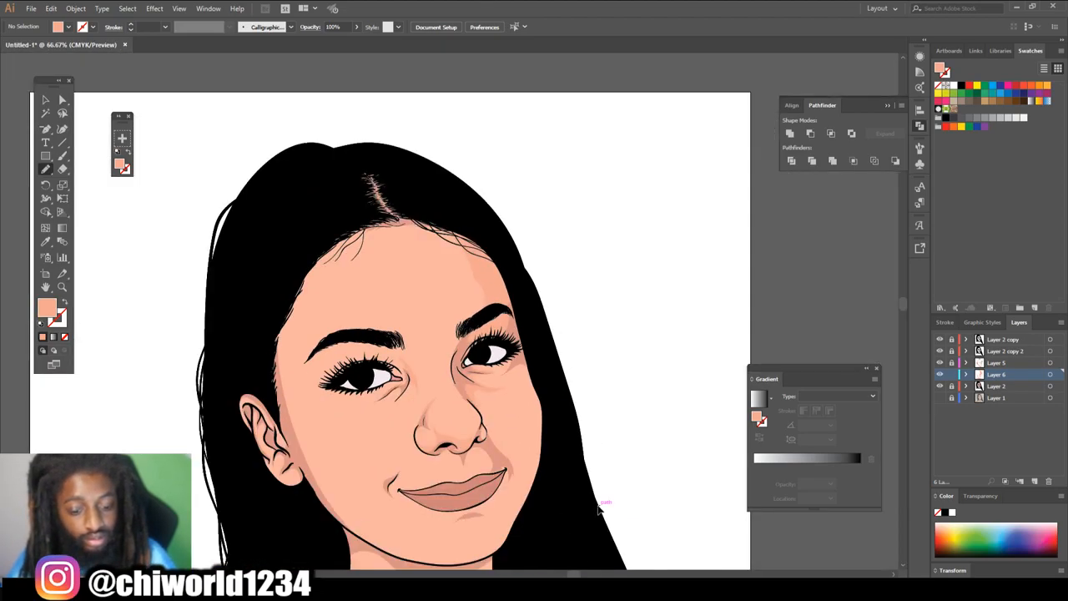
# - Inspect the forehead midtone up close and against the whole portrait
pyautogui.hotkey('ctrl', '-')
pyautogui.hotkey('ctrl', '+')
pyautogui.hotkey('ctrl', '+')
pyautogui.hotkey('ctrl', '+')
pyautogui.hotkey('ctrl', '+')
pyautogui.moveTo(543, 306)
pyautogui.mouseDown()
pyautogui.moveTo(549, 352)
pyautogui.moveTo(556, 327)
pyautogui.moveTo(538, 265)
pyautogui.moveTo(467, 159)
pyautogui.moveTo(477, 155)
pyautogui.moveTo(568, 383)
pyautogui.moveTo(547, 359)
pyautogui.mouseUp()
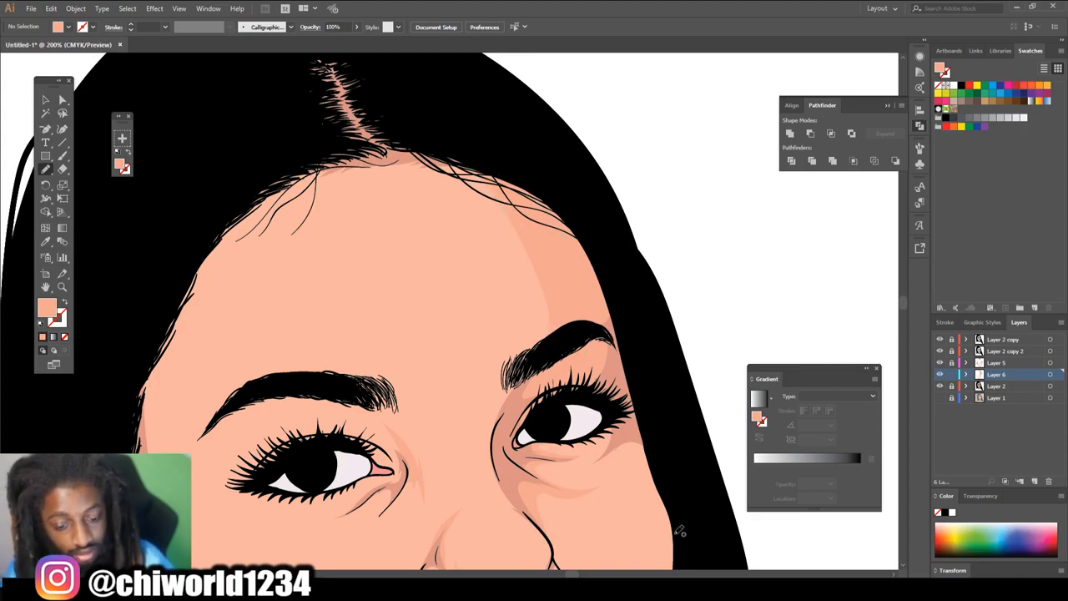
pyautogui.hotkey('ctrl', '-')
pyautogui.hotkey('ctrl', '-')
pyautogui.hotkey('ctrl', '-')
pyautogui.hotkey('ctrl', '-')
pyautogui.hotkey('ctrl', '+')
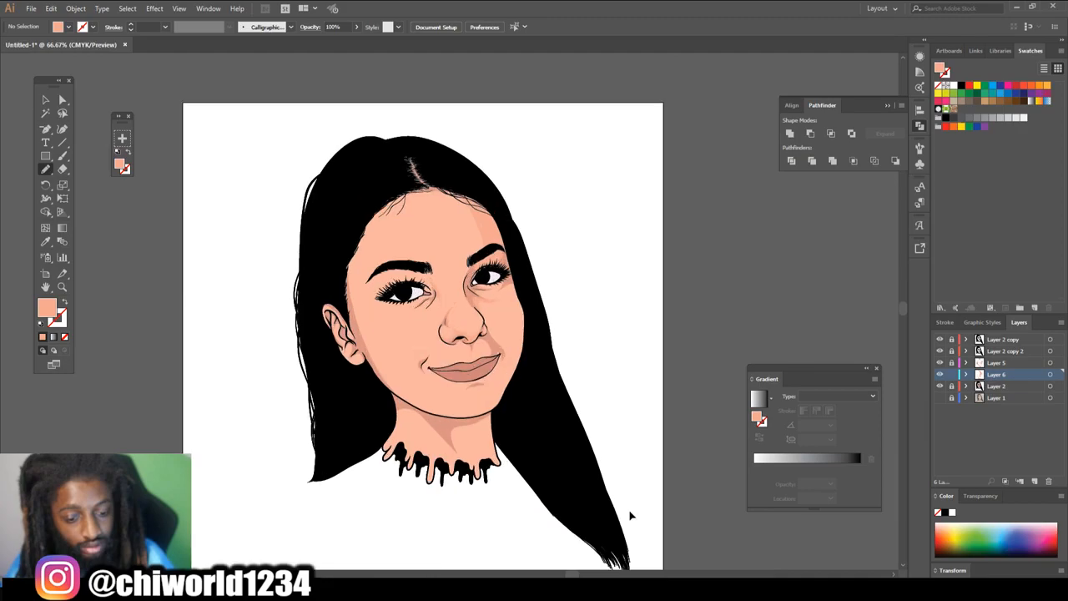
# - Draw a midtone shape curving around the far side of the chin, below the lower lip and up past the far mouth corner
pyautogui.hotkey('ctrl', '+')
pyautogui.hotkey('ctrl', '+')
pyautogui.hotkey('ctrl', '+')
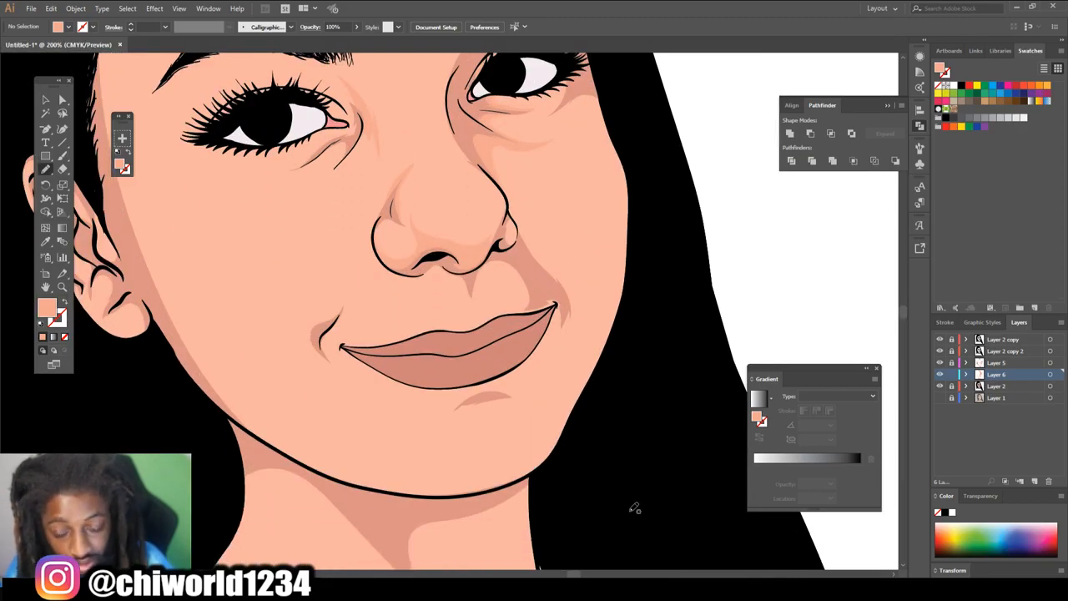
pyautogui.hotkey('ctrl', '+')
pyautogui.scroll(-3, 631, 506)
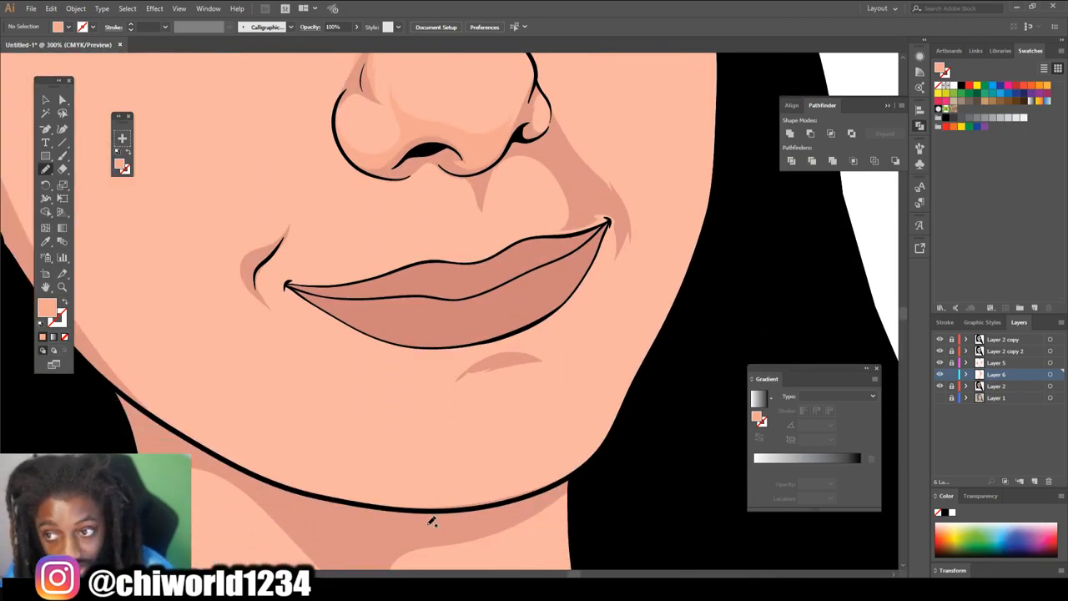
pyautogui.moveTo(453, 520)
pyautogui.mouseDown()
pyautogui.moveTo(523, 503)
pyautogui.moveTo(571, 458)
pyautogui.mouseUp()
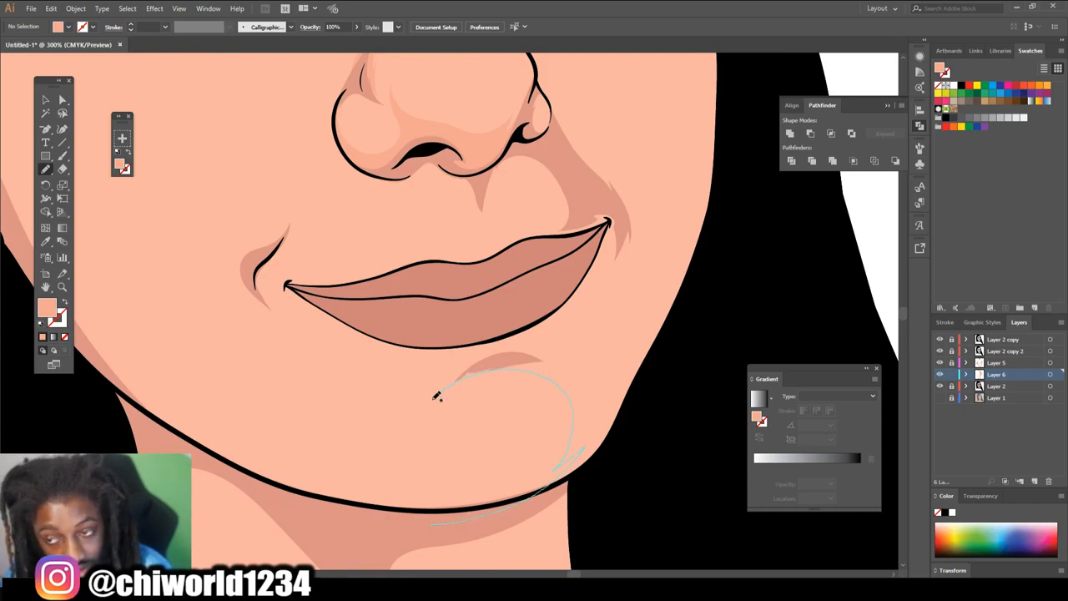
pyautogui.moveTo(477, 359); pyautogui.dragTo(541, 344)
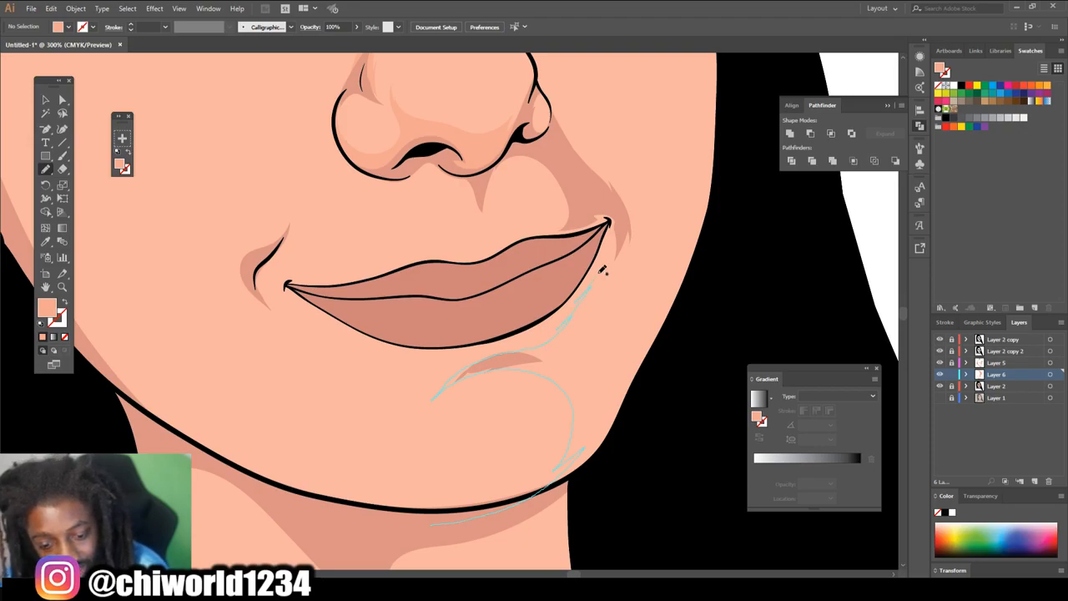
pyautogui.moveTo(593, 189); pyautogui.dragTo(614, 201)
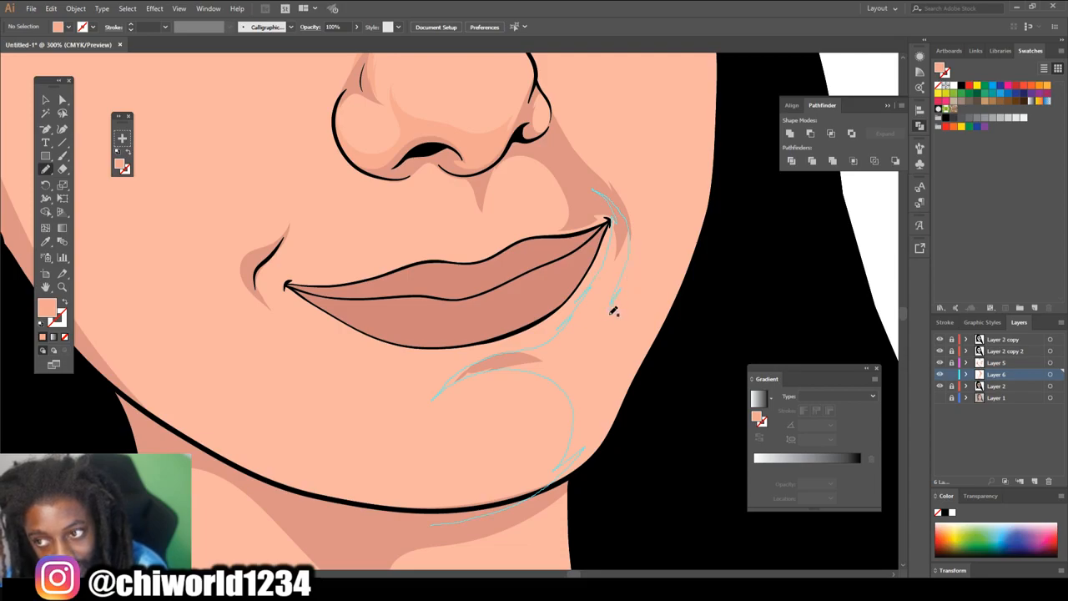
pyautogui.moveTo(704, 248)
pyautogui.mouseDown()
pyautogui.moveTo(628, 423)
pyautogui.moveTo(539, 504)
pyautogui.moveTo(448, 543)
pyautogui.mouseUp()
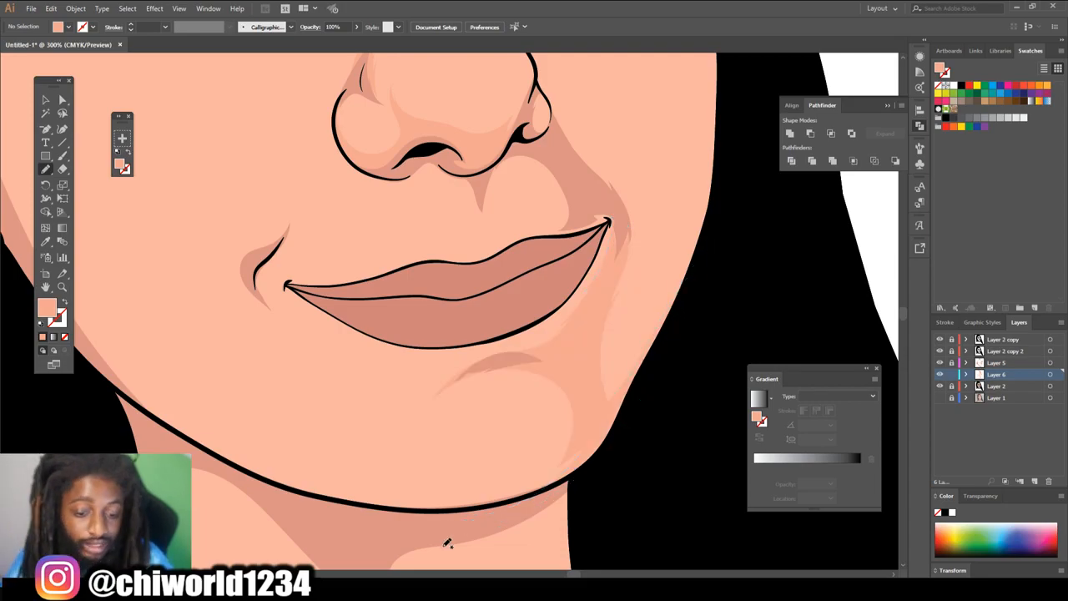
# - Draw a midtone shape on the far cheek outside the smile-line shadow, from beside the nostril down past the mouth corner
pyautogui.hotkey('ctrl', '-')
pyautogui.hotkey('ctrl', '-')
pyautogui.hotkey('ctrl', '-')
pyautogui.scroll(3, 478, 496)
pyautogui.hotkey('ctrl', '=')
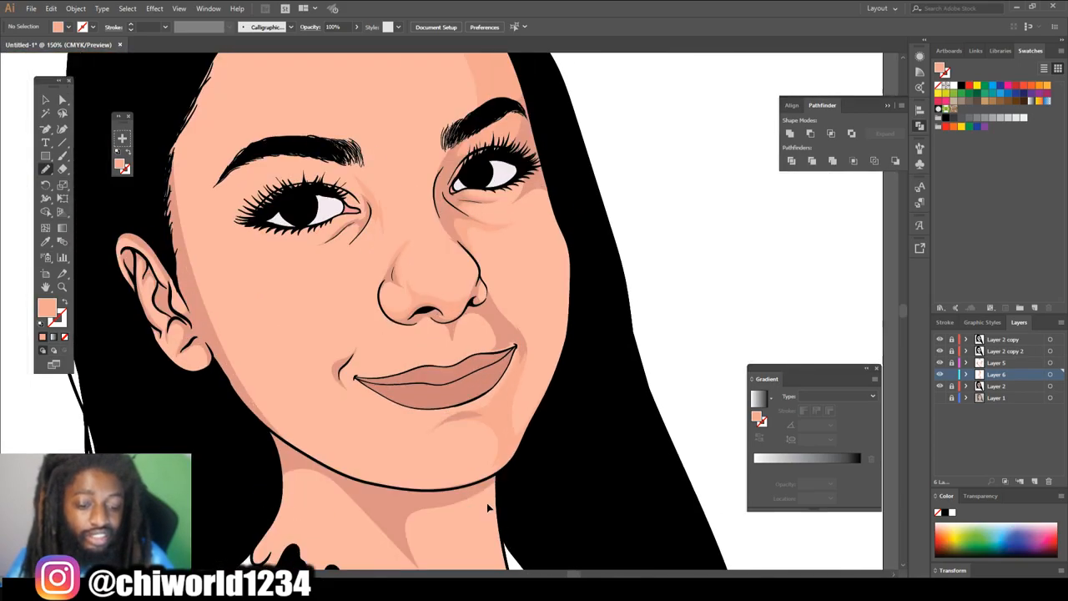
pyautogui.hotkey('ctrl', '=')
pyautogui.hotkey('ctrl', '=')
pyautogui.hscroll(3, 489, 507)
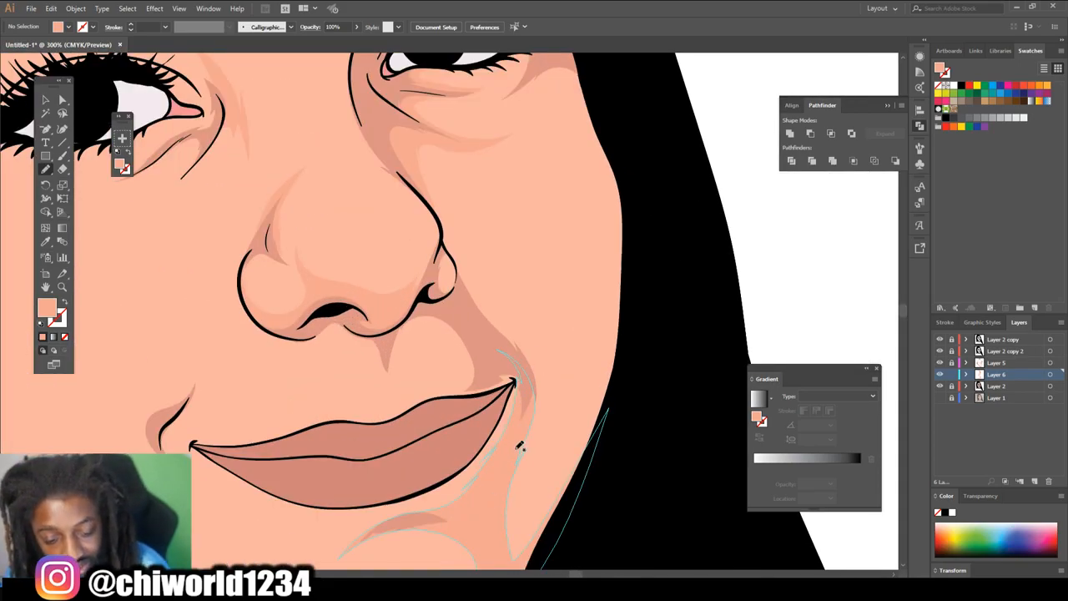
pyautogui.moveTo(521, 458); pyautogui.dragTo(559, 401)
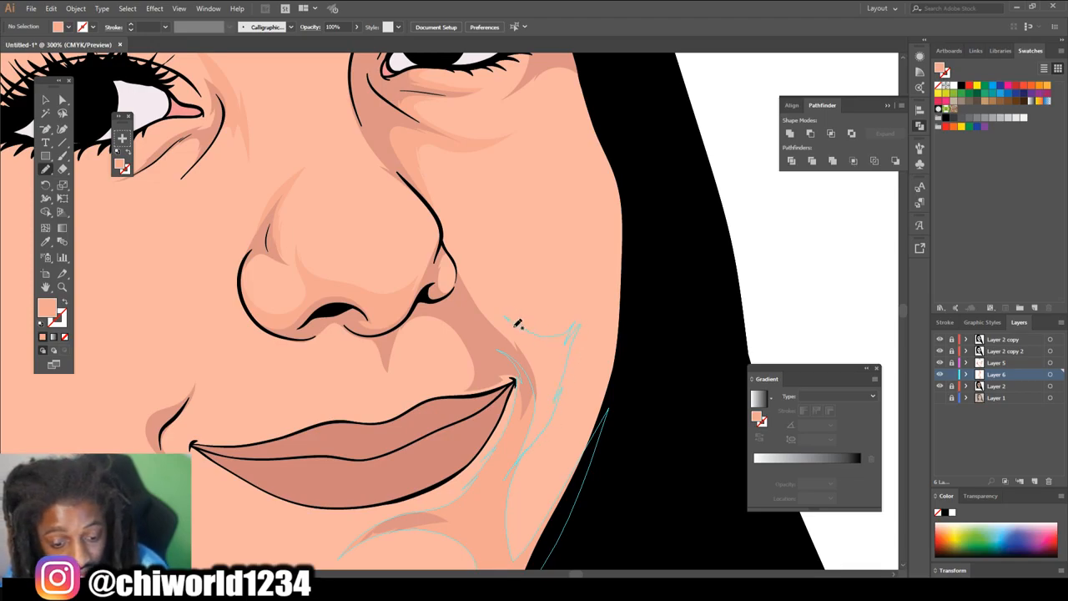
pyautogui.moveTo(457, 277)
pyautogui.mouseDown()
pyautogui.moveTo(501, 363)
pyautogui.moveTo(523, 435)
pyautogui.moveTo(499, 490)
pyautogui.mouseUp()
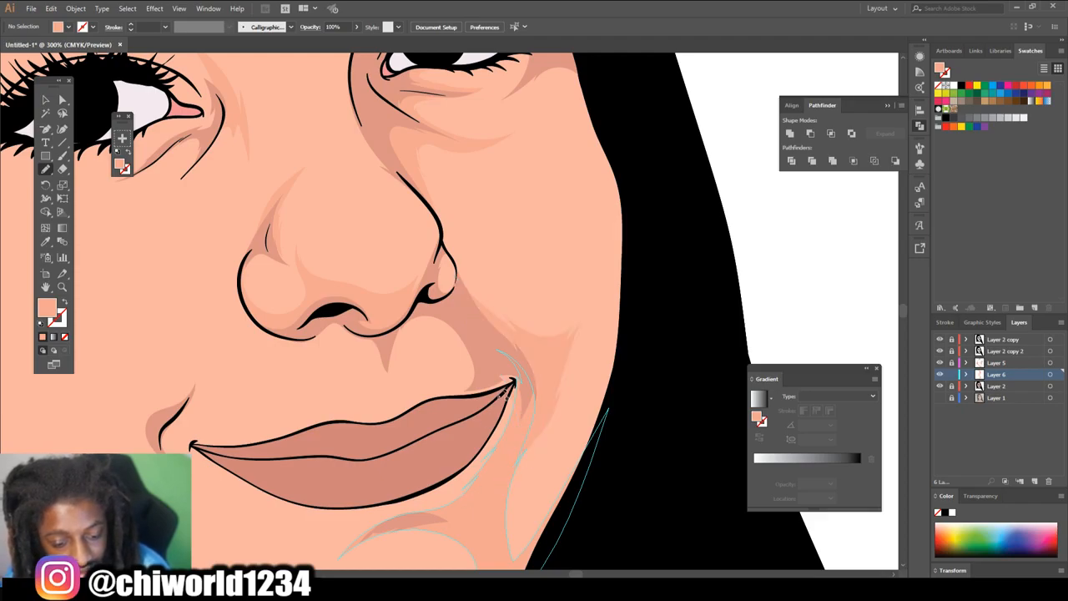
# - Draw midtone shapes between the nose and the upper lip, and from beneath the far eye down the cheek's outer edge
pyautogui.moveTo(518, 382); pyautogui.dragTo(447, 402)
pyautogui.moveTo(437, 345); pyautogui.dragTo(406, 337)
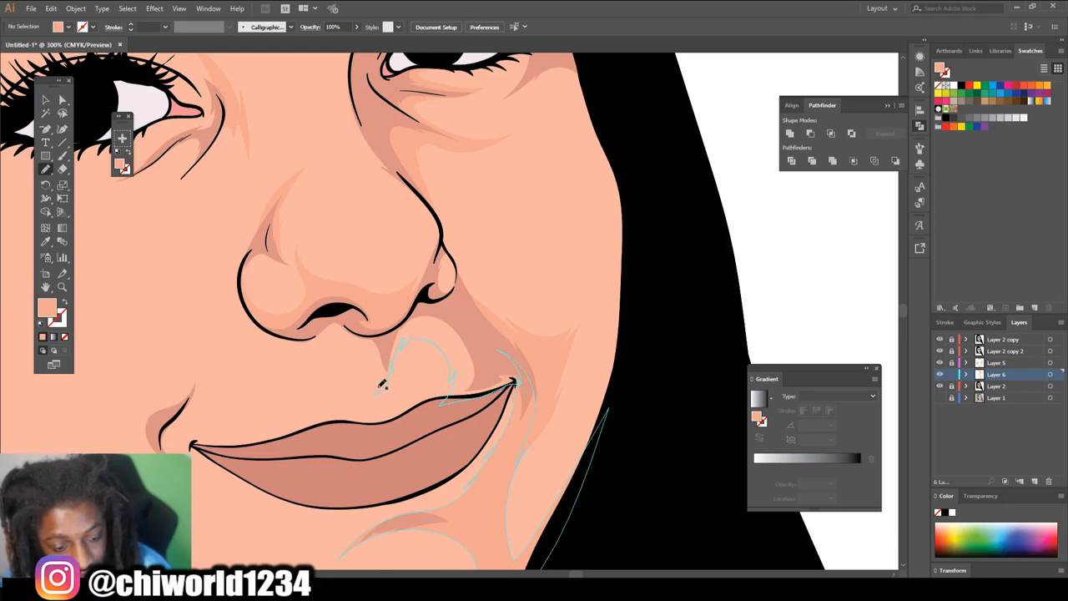
pyautogui.scroll(-5, 632, 489)
pyautogui.scroll(4, 423, 349)
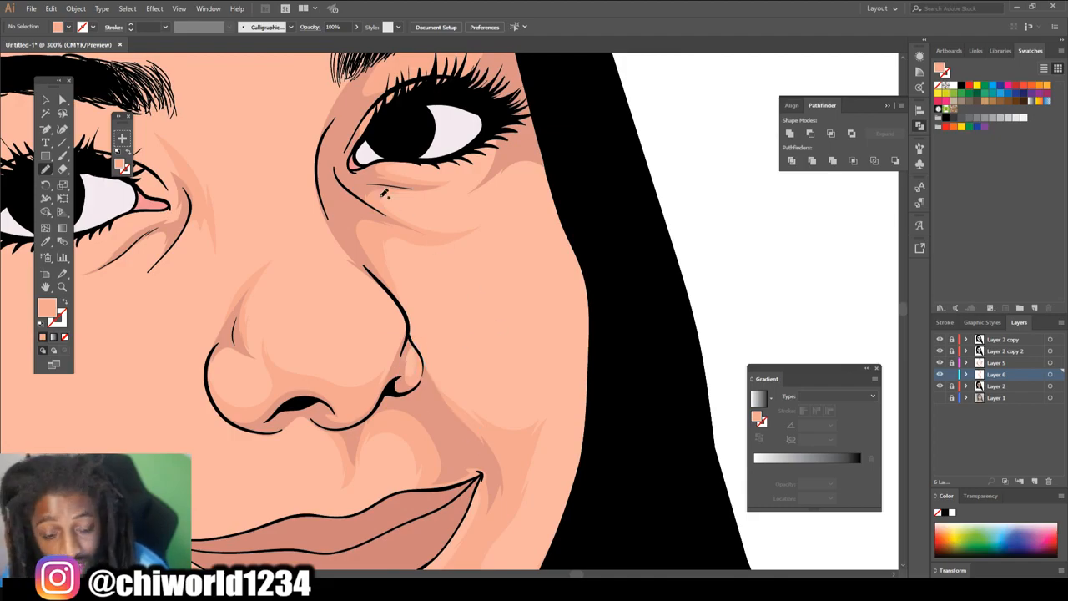
pyautogui.scroll(1, 501, 200)
pyautogui.moveTo(482, 182)
pyautogui.mouseDown()
pyautogui.moveTo(471, 227)
pyautogui.moveTo(499, 239)
pyautogui.mouseUp()
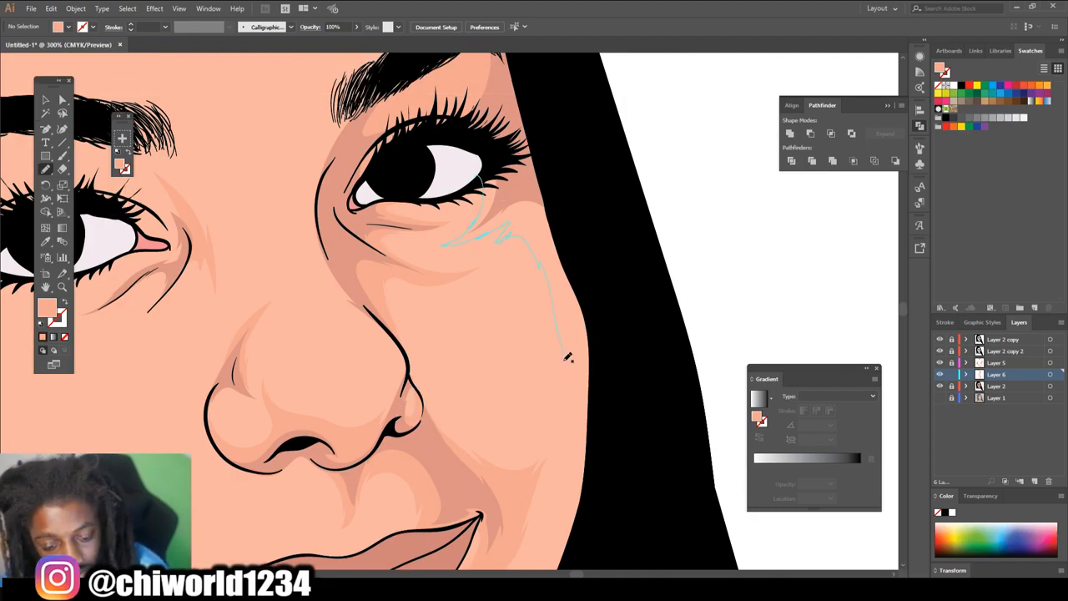
pyautogui.scroll(-4, 584, 333)
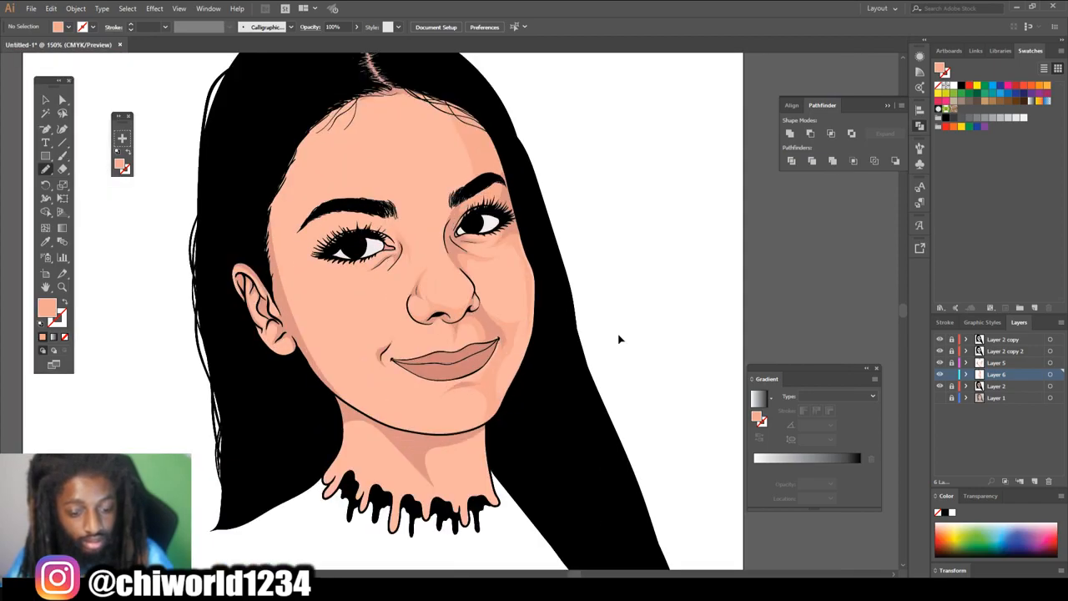
# - Draw a midtone shape beneath the near eye, following the crease from the inner corner outward
pyautogui.scroll(2, 620, 338)
pyautogui.scroll(2, 622, 335)
pyautogui.hscroll(-3, 622, 336)
pyautogui.scroll(2, 622, 334)
pyautogui.moveTo(498, 266)
pyautogui.mouseDown()
pyautogui.moveTo(461, 315)
pyautogui.moveTo(381, 333)
pyautogui.mouseUp()
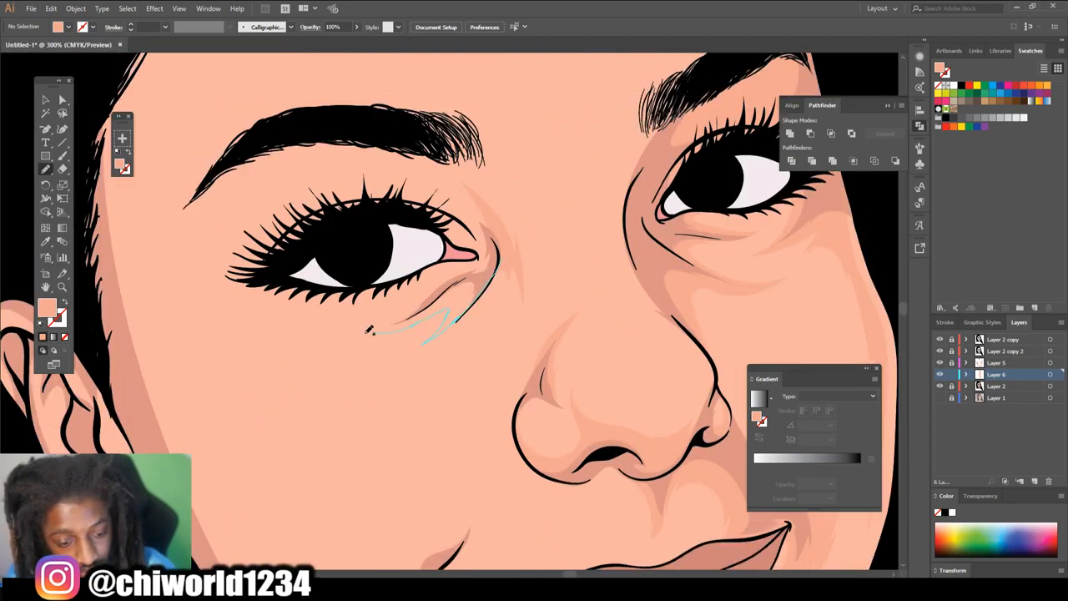
pyautogui.moveTo(472, 276); pyautogui.dragTo(496, 268)
# - Draw a midtone shape around the smile crease at the near corner of the mouth
pyautogui.hotkey('ctrl', '-')
pyautogui.hotkey('ctrl', '-')
pyautogui.moveTo(674, 447); pyautogui.dragTo(665, 356)
pyautogui.hotkey('ctrl', '+')
pyautogui.hotkey('ctrl', '+')
pyautogui.moveTo(425, 383)
pyautogui.mouseDown()
pyautogui.moveTo(459, 330)
pyautogui.moveTo(404, 360)
pyautogui.mouseUp()
# - Draw a large midtone shape from the chin along the jawline and up the near cheek to the temple
pyautogui.hotkey('ctrl', '-')
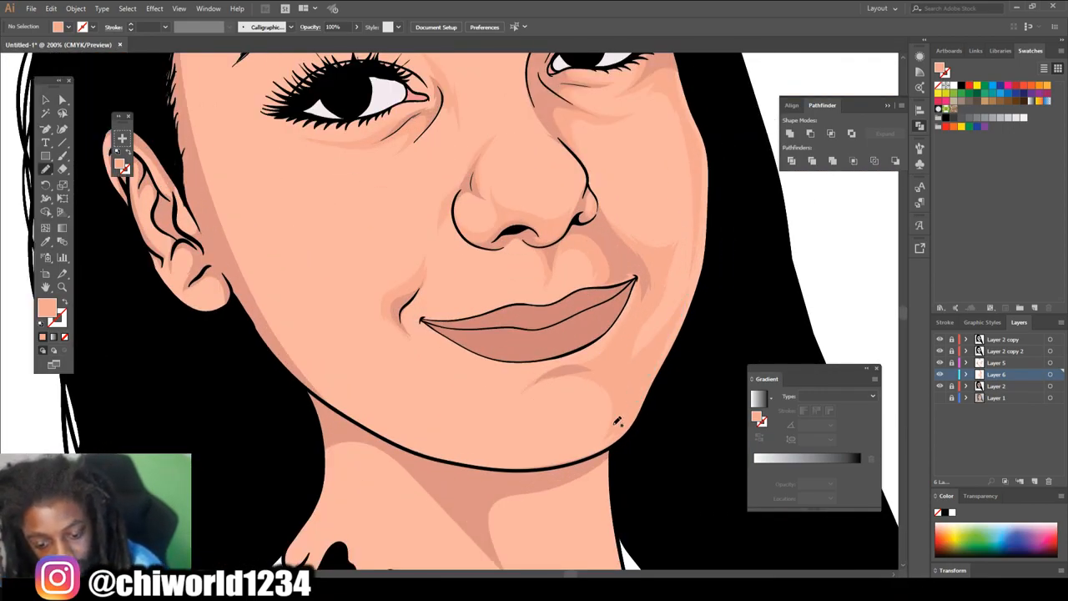
pyautogui.hotkey('ctrl', '-')
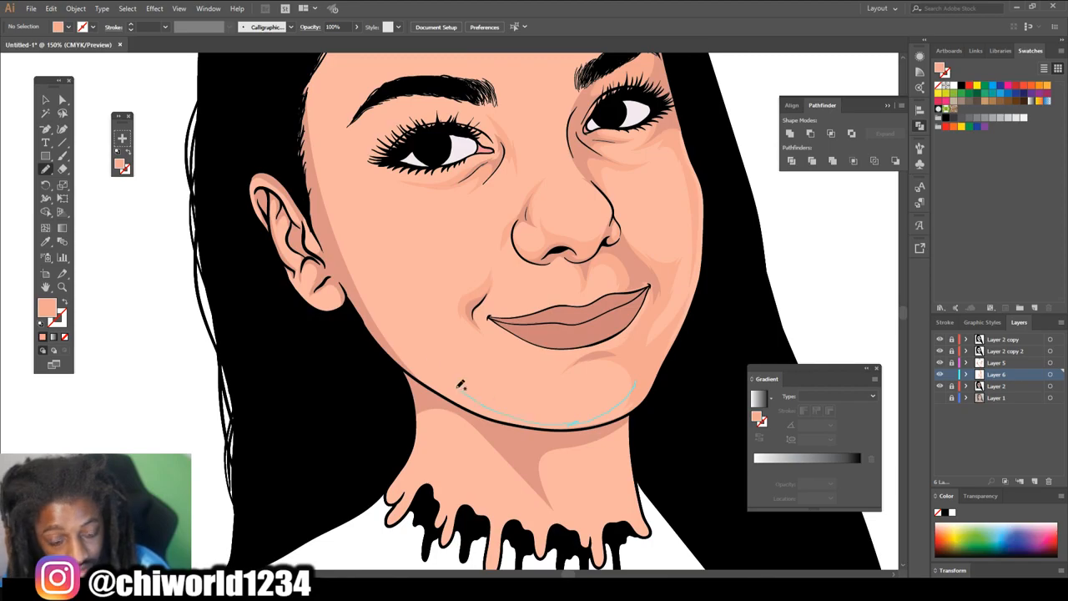
pyautogui.moveTo(397, 190)
pyautogui.mouseDown()
pyautogui.moveTo(394, 88)
pyautogui.moveTo(306, 167)
pyautogui.mouseUp()
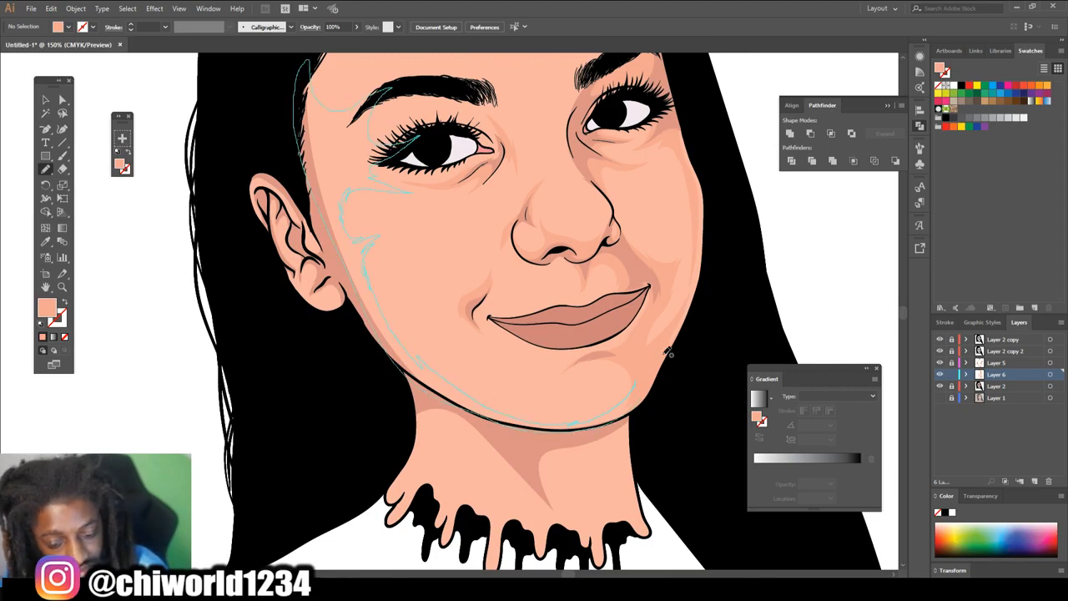
pyautogui.moveTo(665, 355); pyautogui.dragTo(666, 353)
# - Draw a midtone shape from the near eye's upper lid over the eyebrow and up the near side of the forehead
pyautogui.hotkey('ctrl', '-')
pyautogui.hotkey('ctrl', '-')
pyautogui.hotkey('ctrl', '+')
pyautogui.hotkey('ctrl', '+')
pyautogui.hotkey('ctrl', '+')
pyautogui.scroll(2, 467, 367)
pyautogui.moveTo(336, 397)
pyautogui.mouseDown()
pyautogui.moveTo(351, 402)
pyautogui.moveTo(441, 362)
pyautogui.moveTo(361, 302)
pyautogui.mouseUp()
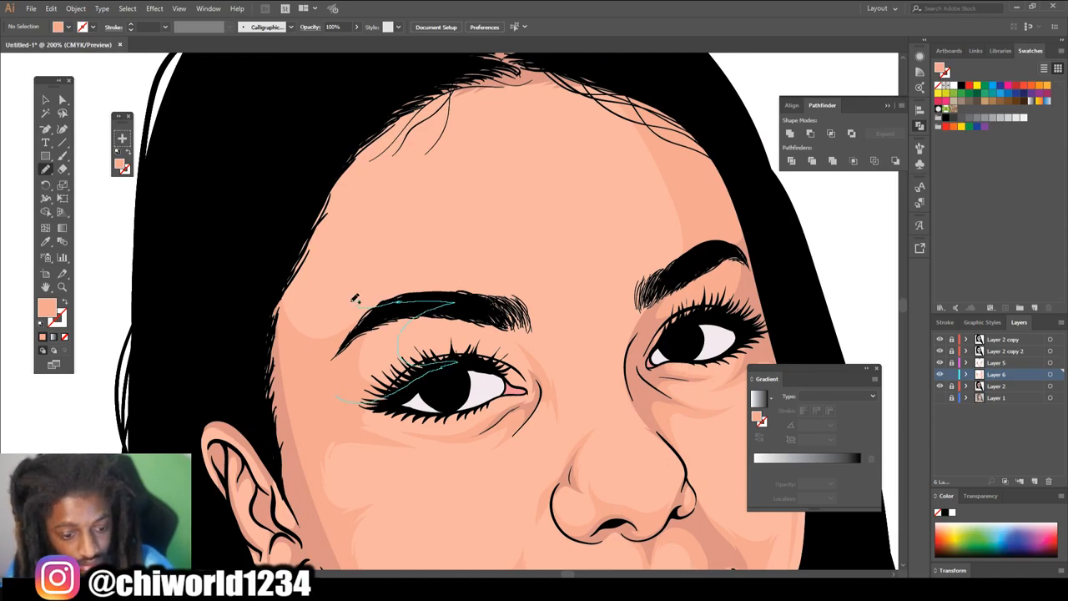
pyautogui.moveTo(382, 224); pyautogui.dragTo(352, 384)
pyautogui.moveTo(680, 284)
pyautogui.mouseDown()
pyautogui.moveTo(635, 222)
pyautogui.moveTo(660, 103)
pyautogui.moveTo(682, 269)
pyautogui.mouseUp()
# - Draw midtone shapes on the neck beneath the jaw, bordering the cast shadow on both sides
pyautogui.hotkey('ctrl', '-')
pyautogui.hotkey('ctrl', '-')
pyautogui.hotkey('ctrl', '-')
pyautogui.hotkey('ctrl', '+')
pyautogui.hotkey('ctrl', '+')
pyautogui.hotkey('ctrl', '+')
pyautogui.scroll(-3, 534, 334)
pyautogui.moveTo(608, 344); pyautogui.dragTo(655, 323)
pyautogui.moveTo(655, 323); pyautogui.dragTo(618, 371)
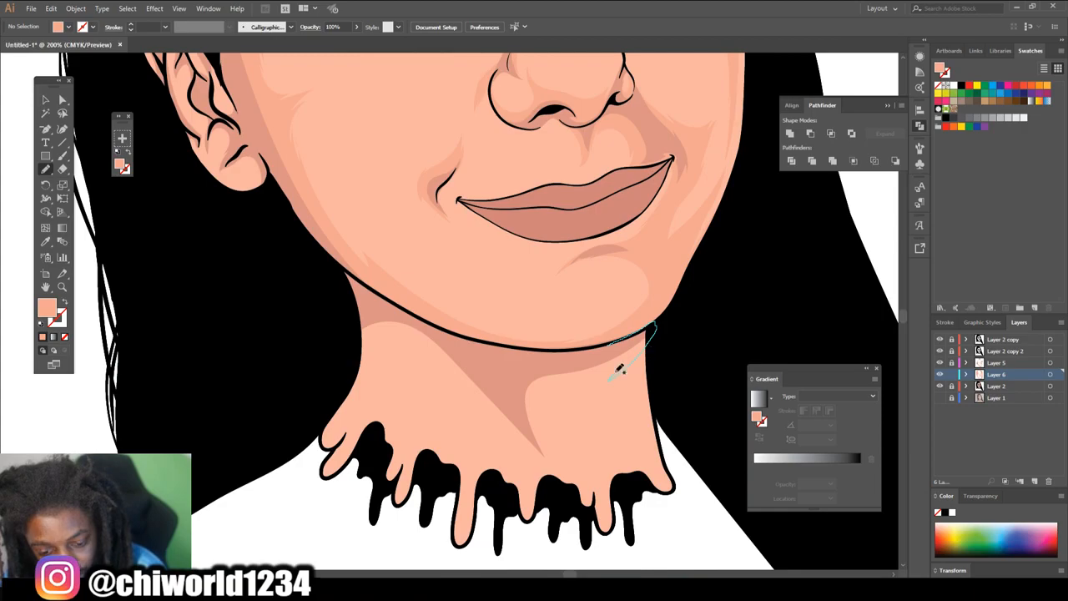
pyautogui.moveTo(579, 411); pyautogui.dragTo(579, 413)
pyautogui.hotkey('ctrl', '-')
pyautogui.hotkey('ctrl', '+')
pyautogui.moveTo(587, 486)
pyautogui.mouseDown()
pyautogui.moveTo(405, 357)
pyautogui.moveTo(374, 295)
pyautogui.moveTo(669, 297)
pyautogui.mouseUp()
pyautogui.hotkey('ctrl', '-')
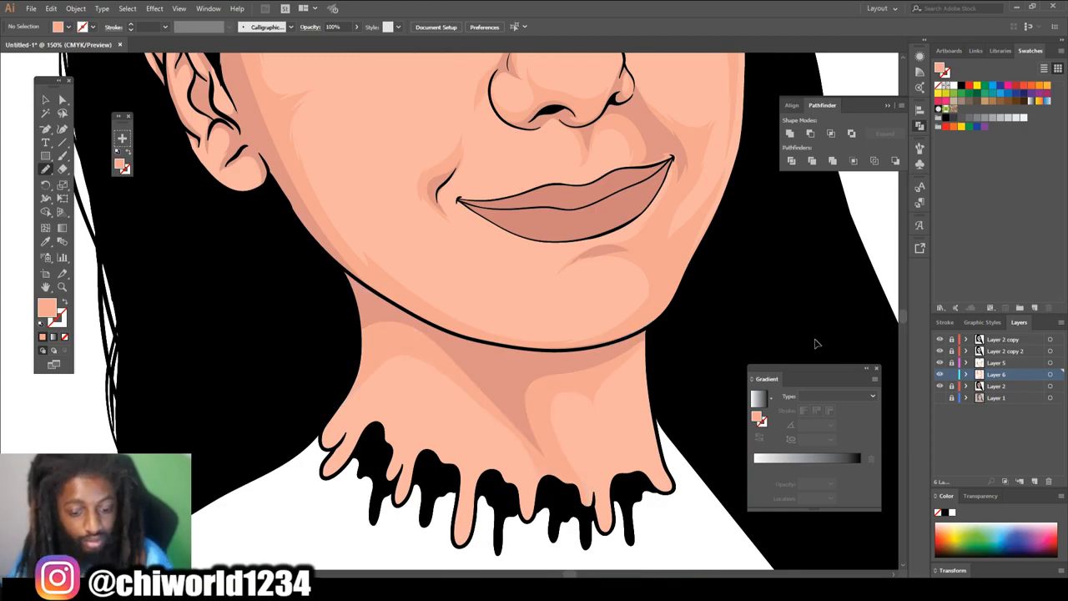
# - Draw midtone shapes inside the ear and around its lobe
pyautogui.hotkey('ctrl', '0')
pyautogui.scroll(4, 365, 297)
pyautogui.moveTo(434, 442)
pyautogui.mouseDown()
pyautogui.moveTo(487, 448)
pyautogui.moveTo(436, 375)
pyautogui.moveTo(373, 334)
pyautogui.moveTo(404, 355)
pyautogui.mouseUp()
pyautogui.moveTo(412, 311); pyautogui.dragTo(401, 298)
pyautogui.moveTo(370, 250); pyautogui.dragTo(387, 271)
# - Check the midtone shading across the whole portrait
pyautogui.hotkey('ctrl', '-')
pyautogui.hotkey('ctrl', '-')
pyautogui.hotkey('ctrl', '-')
pyautogui.hotkey('ctrl', '-')
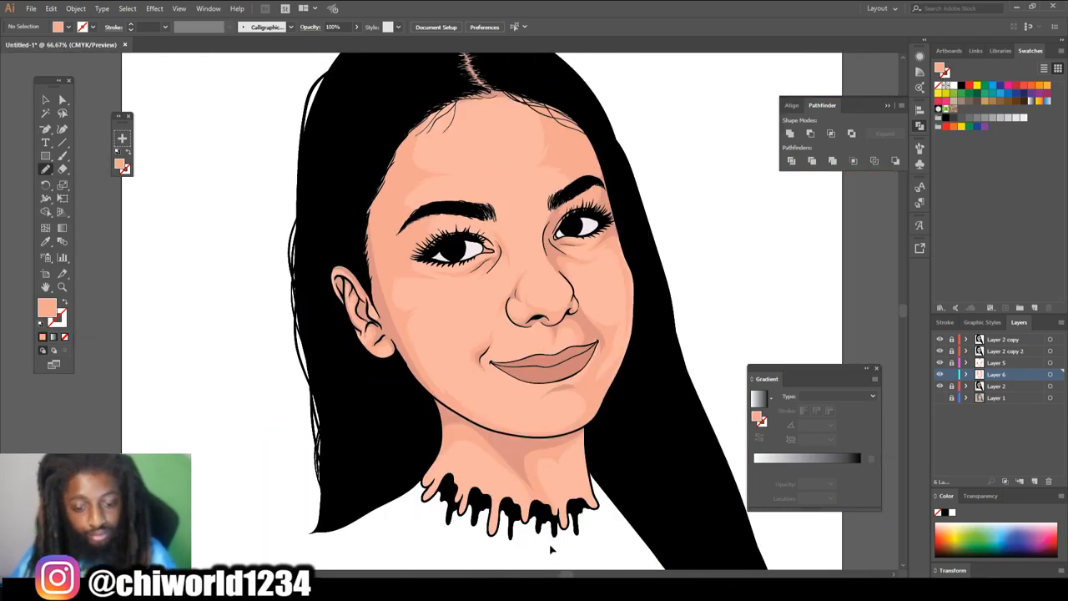
pyautogui.hotkey('ctrl', '0')
pyautogui.hotkey('ctrl', '+')
pyautogui.hotkey('ctrl', '+')
pyautogui.hotkey('ctrl', '0')
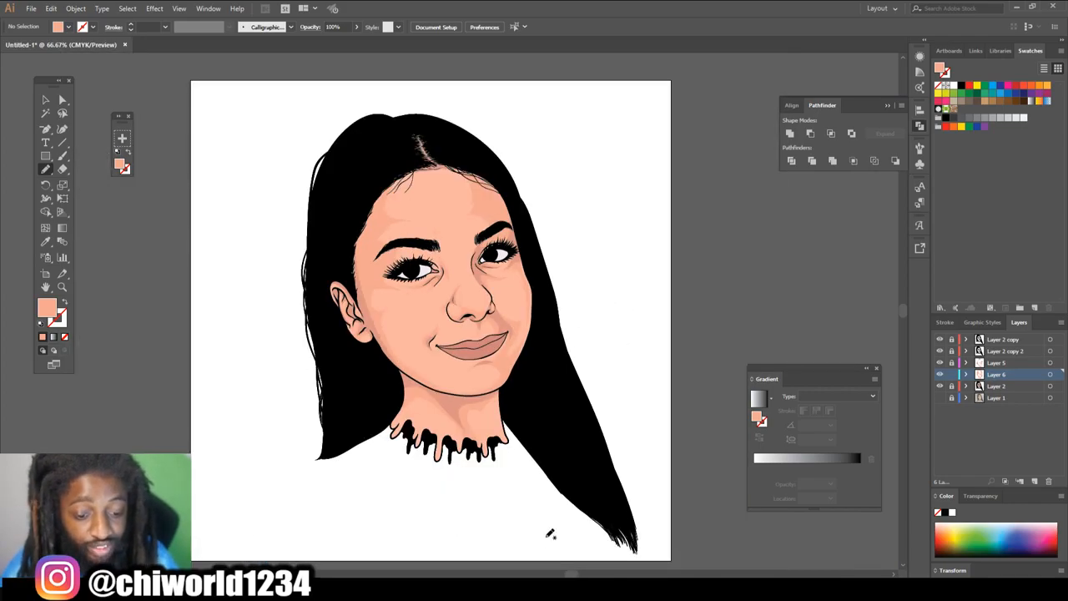
# - Expand all the midtone shapes and combine them with the Pathfinder Merge operation
pyautogui.click(45, 101)
pyautogui.moveTo(277, 103); pyautogui.dragTo(616, 488)
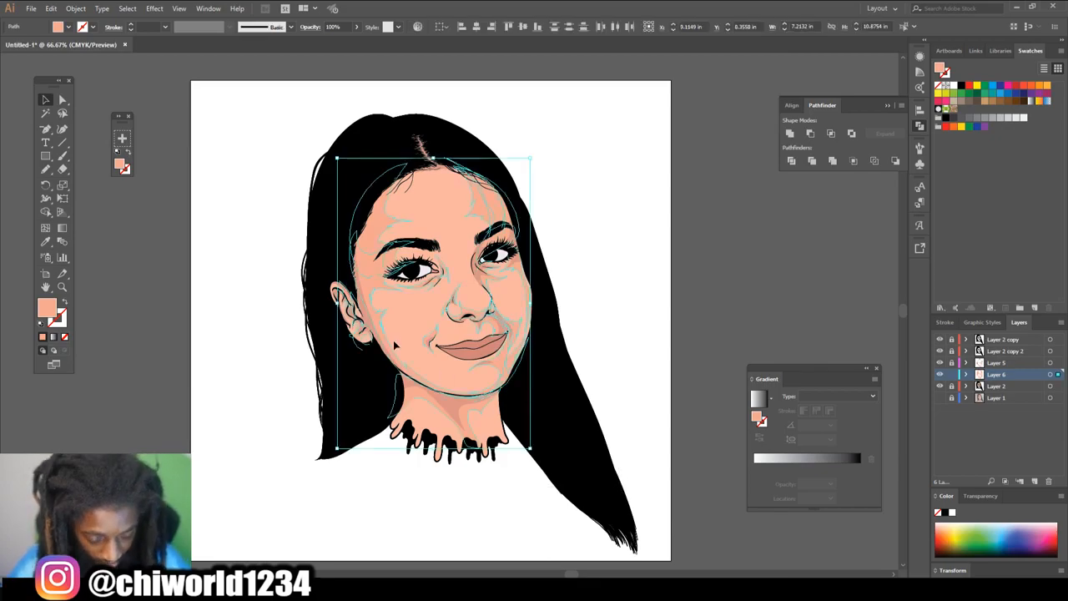
pyautogui.click(75, 8)
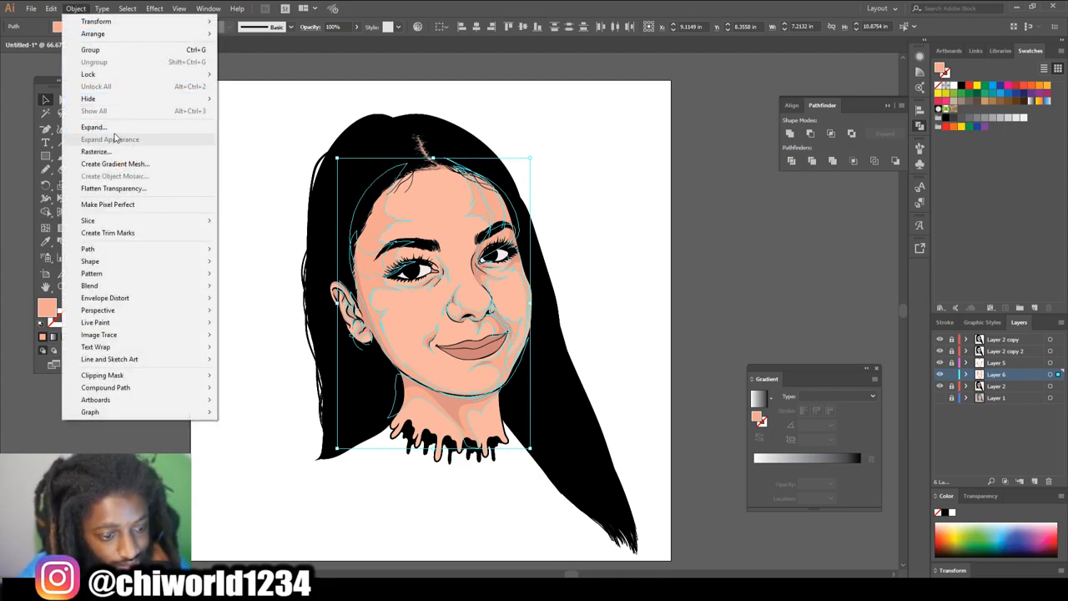
pyautogui.click(114, 128)
pyautogui.click(830, 162)
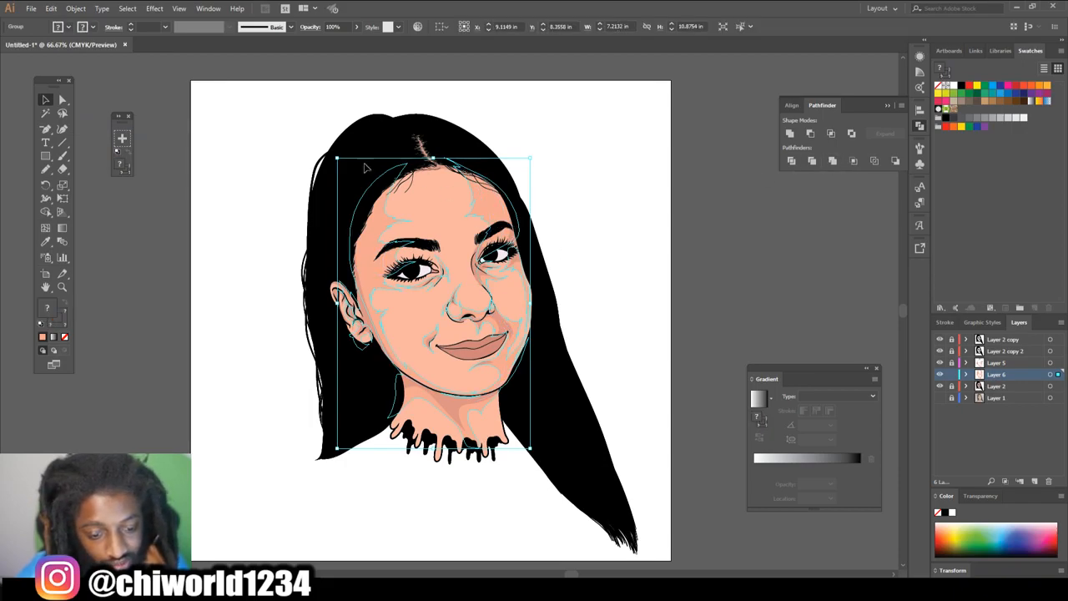
# - Adjust the color balance of the merged midtone shapes to cyan -19%, magenta -2%, yellow -4% and black -21%
pyautogui.hotkey('ctrl', '=')
pyautogui.hotkey('ctrl', '=')
pyautogui.hotkey('ctrl', '=')
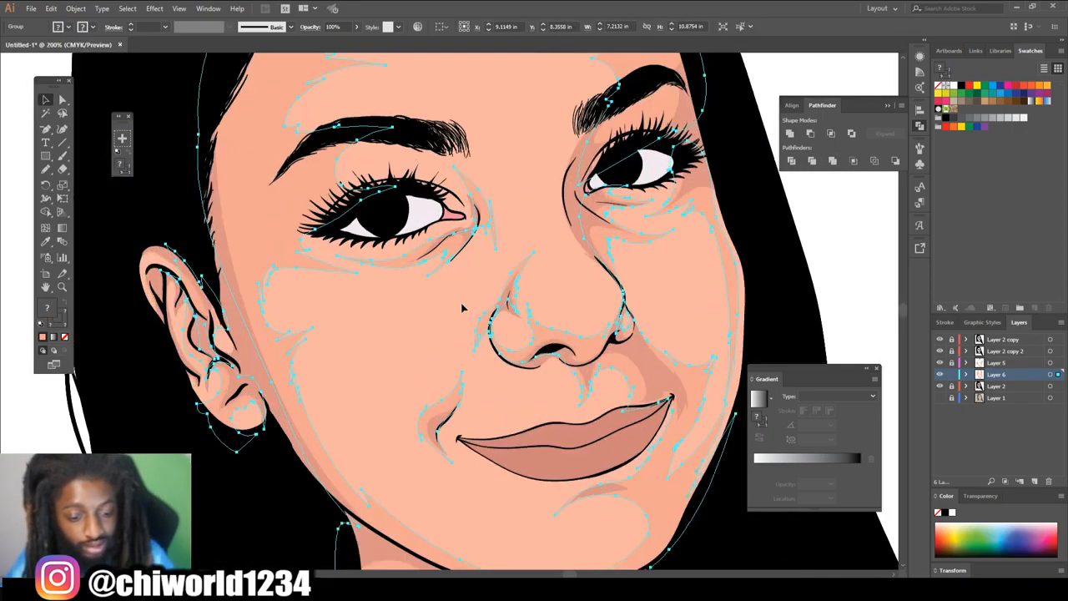
pyautogui.click(51, 9)
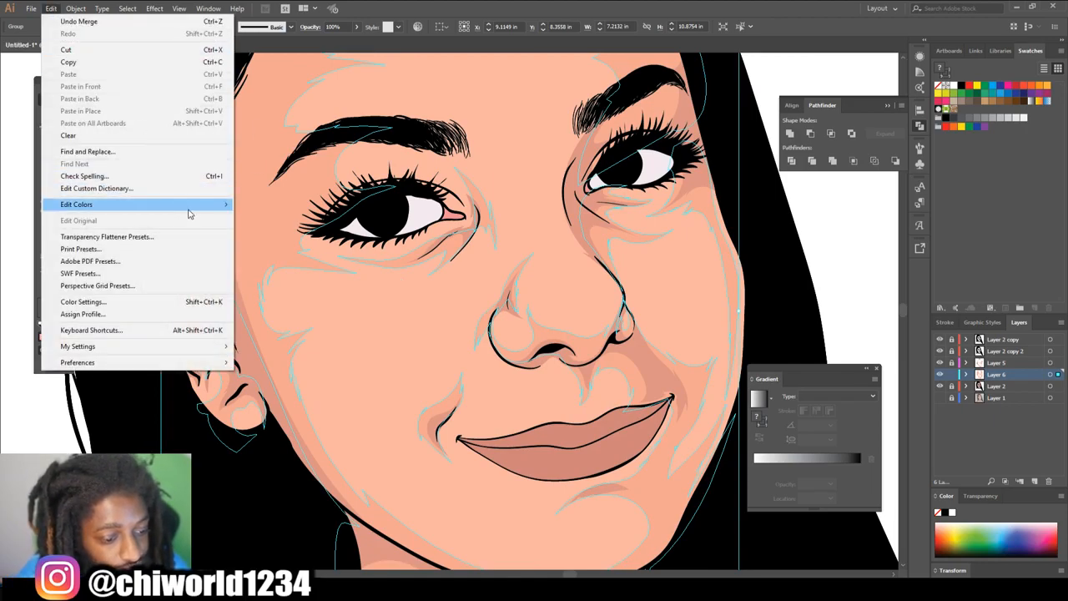
pyautogui.moveTo(188, 210)
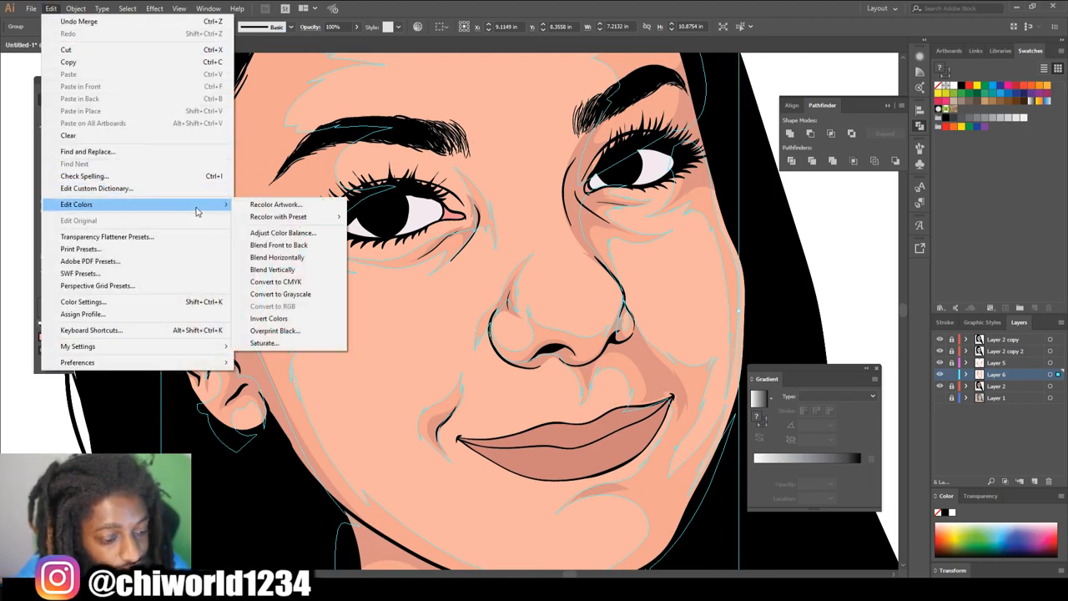
pyautogui.click(293, 239)
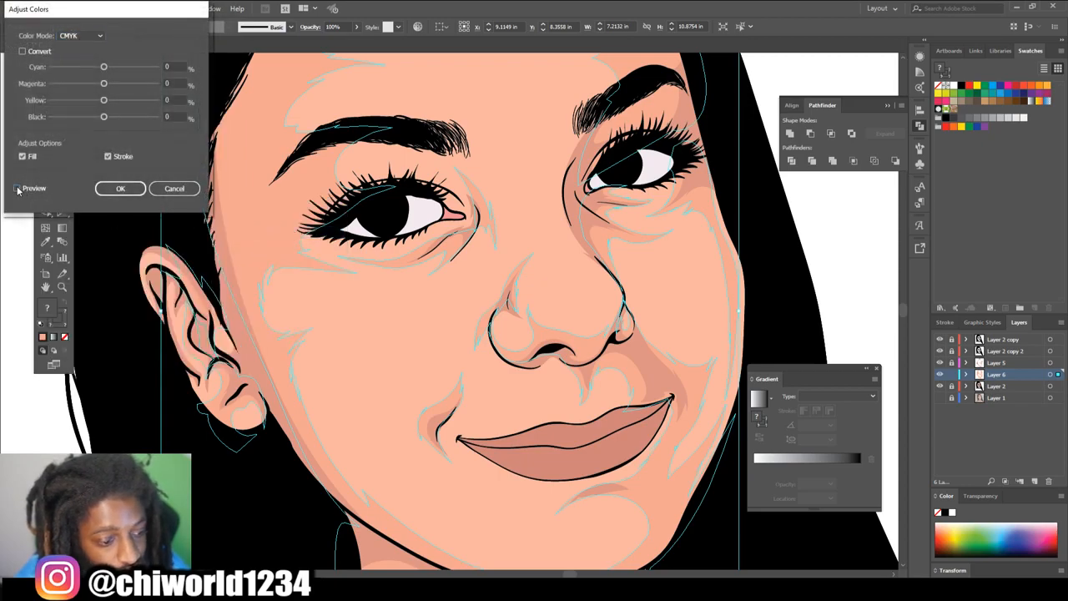
pyautogui.click(104, 117)
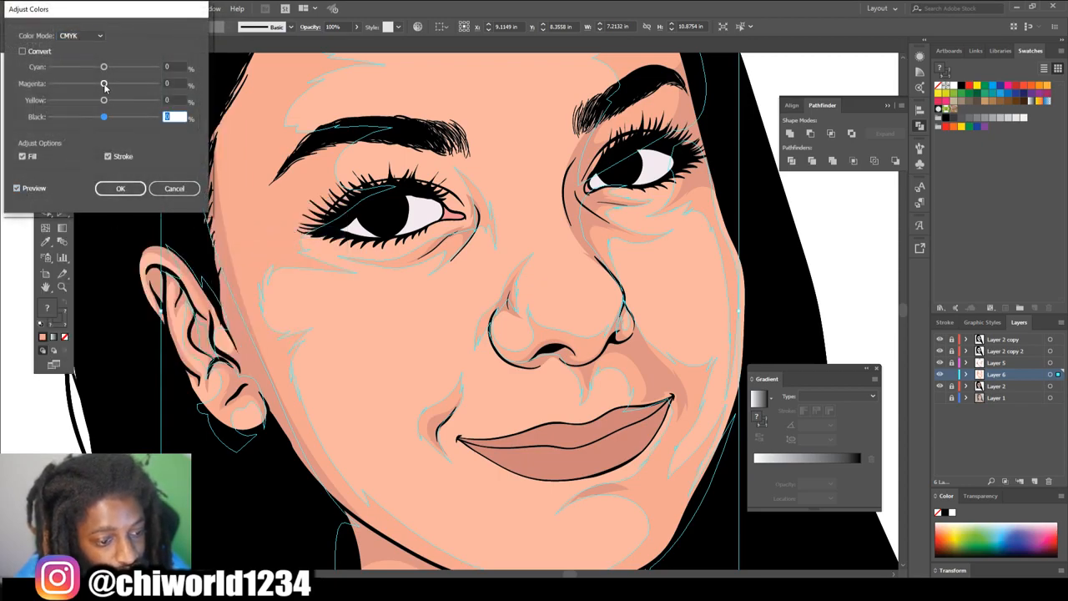
pyautogui.click(103, 84)
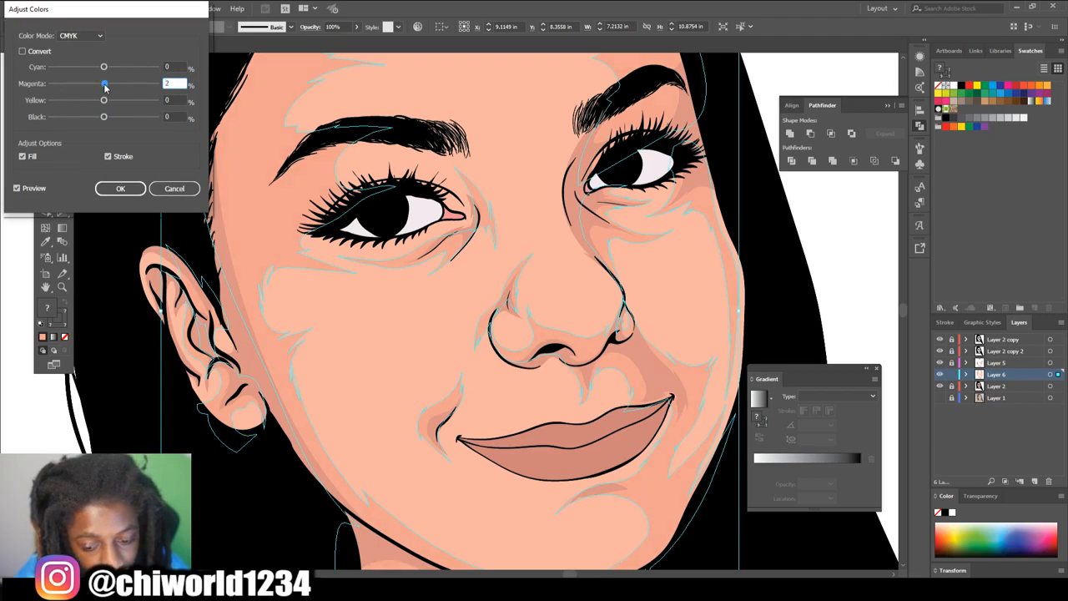
pyautogui.click(105, 101)
pyautogui.write('2')
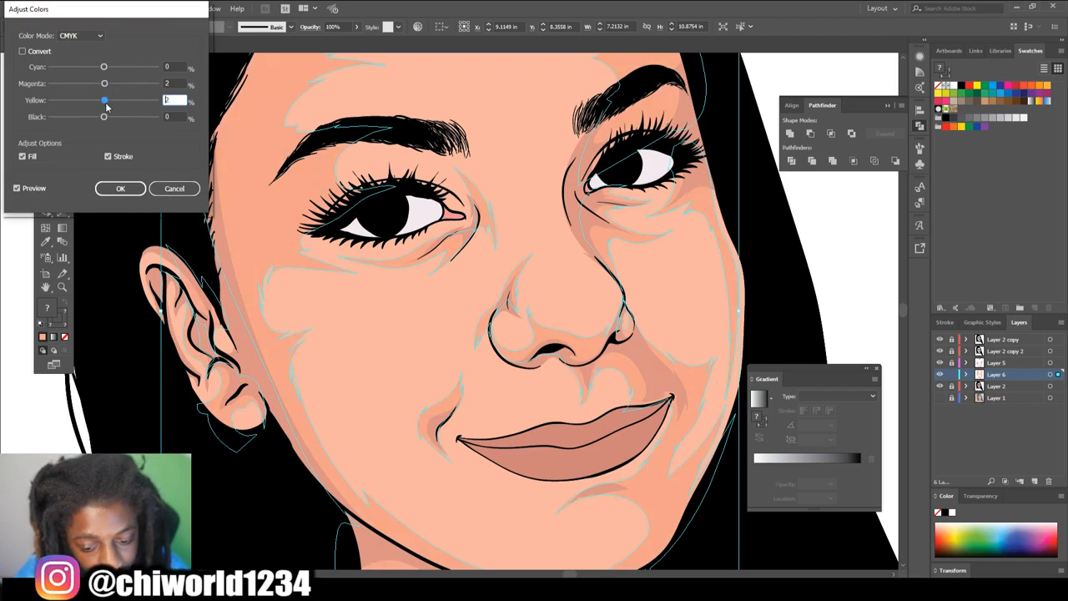
pyautogui.moveTo(105, 118); pyautogui.dragTo(94, 118)
pyautogui.moveTo(107, 70)
pyautogui.mouseDown()
pyautogui.moveTo(94, 68)
pyautogui.moveTo(106, 86)
pyautogui.mouseUp()
pyautogui.click(105, 101)
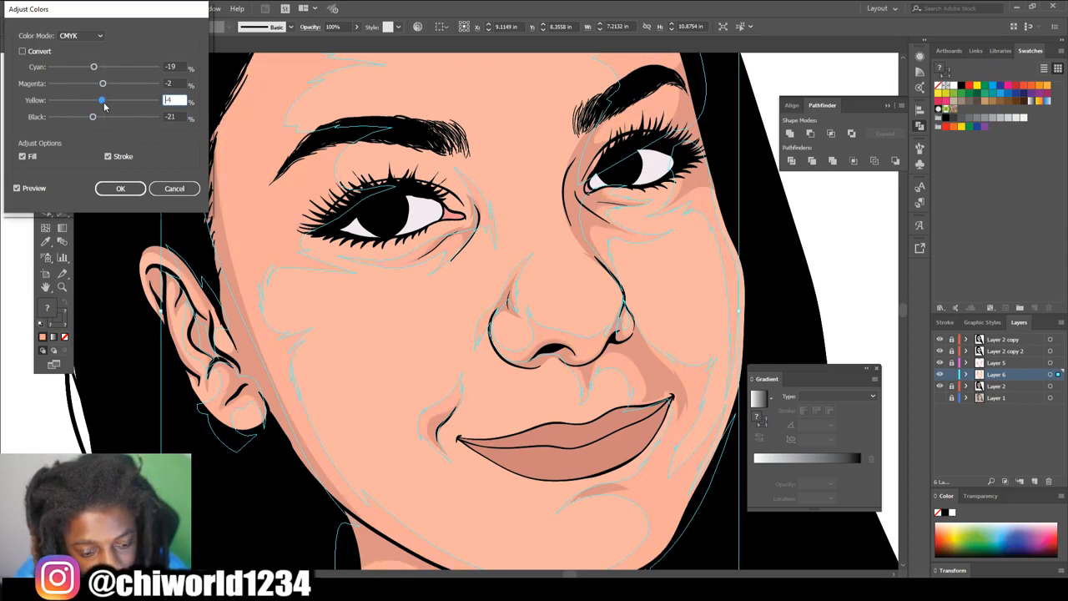
pyautogui.click(129, 189)
pyautogui.click(510, 399)
# - Examine the recolored midtones against the shadows and base skin across the whole portrait
pyautogui.hotkey('ctrl', '-')
pyautogui.hotkey('ctrl', '-')
pyautogui.hotkey('ctrl', '-')
pyautogui.scroll(2, 656, 434)
pyautogui.hotkey('ctrl', '+')
pyautogui.hotkey('ctrl', '+')
pyautogui.hotkey('ctrl', '+')
pyautogui.hscroll(3, 707, 438)
pyautogui.hotkey('ctrl', '-')
pyautogui.hotkey('ctrl', '-')
pyautogui.hotkey('ctrl', '-')
pyautogui.hotkey('ctrl', '+')
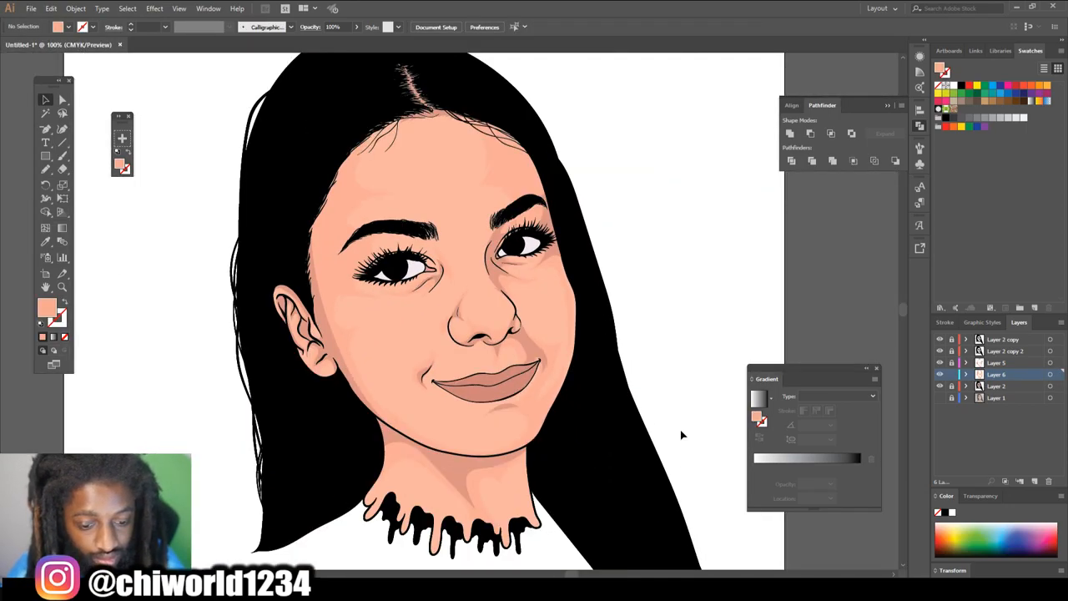
pyautogui.scroll(1, 681, 434)
pyautogui.hotkey('ctrl', '-')
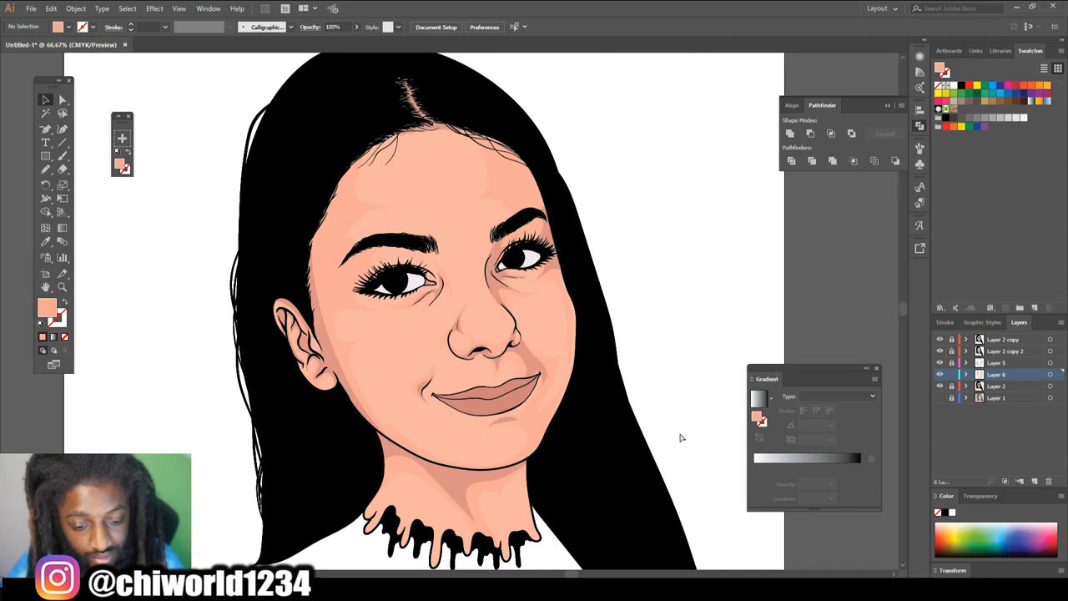
pyautogui.scroll(1, 676, 435)
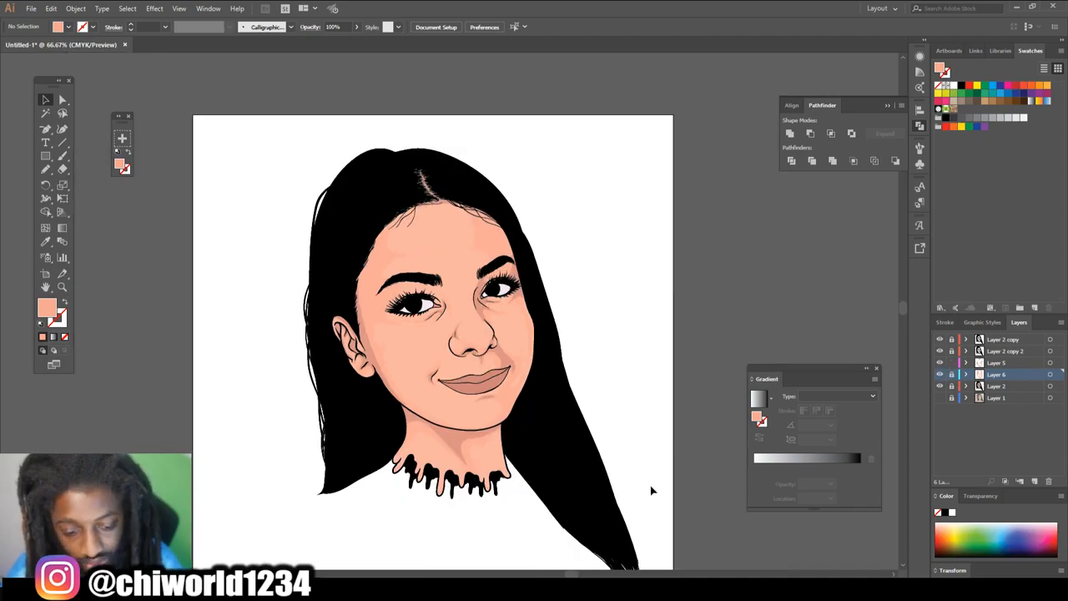
# - Lock Layer 6, unlock Layer 5, and adjust the color balance of its shadow shapes with magenta 2% and yellow -5%
pyautogui.moveTo(661, 527); pyautogui.dragTo(262, 145)
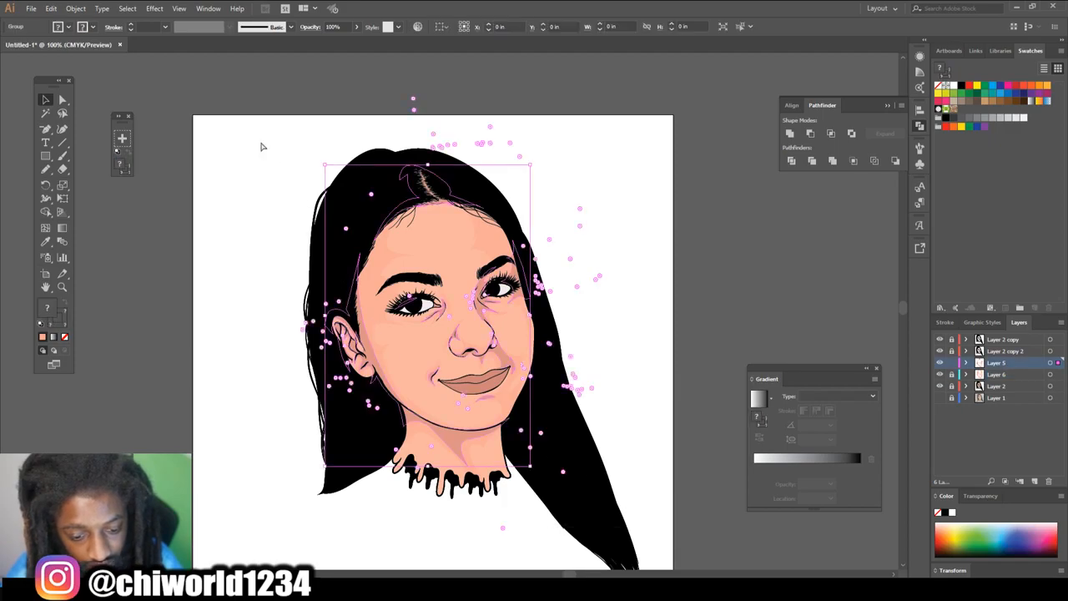
pyautogui.hotkey('ctrl', '+')
pyautogui.hotkey('ctrl', '+')
pyautogui.hotkey('ctrl', '+')
pyautogui.click(51, 9)
pyautogui.moveTo(162, 204)
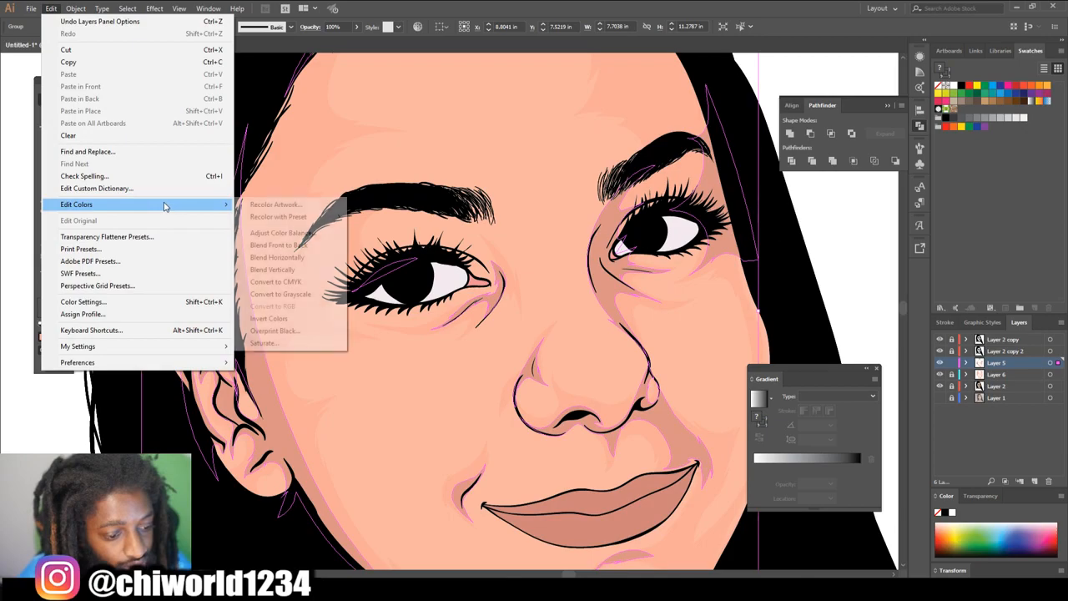
pyautogui.click(271, 233)
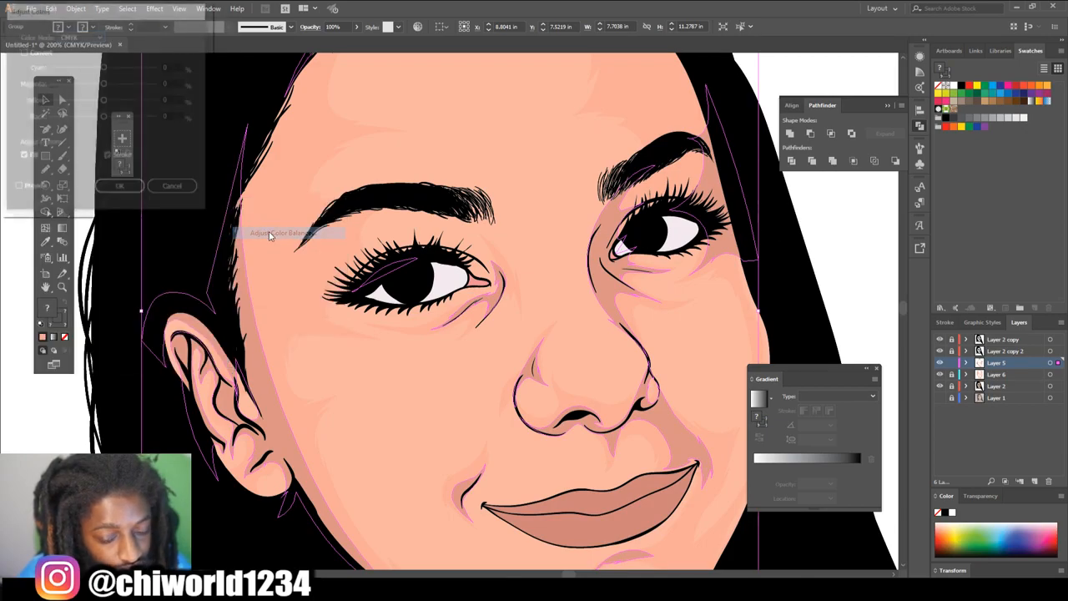
pyautogui.click(16, 189)
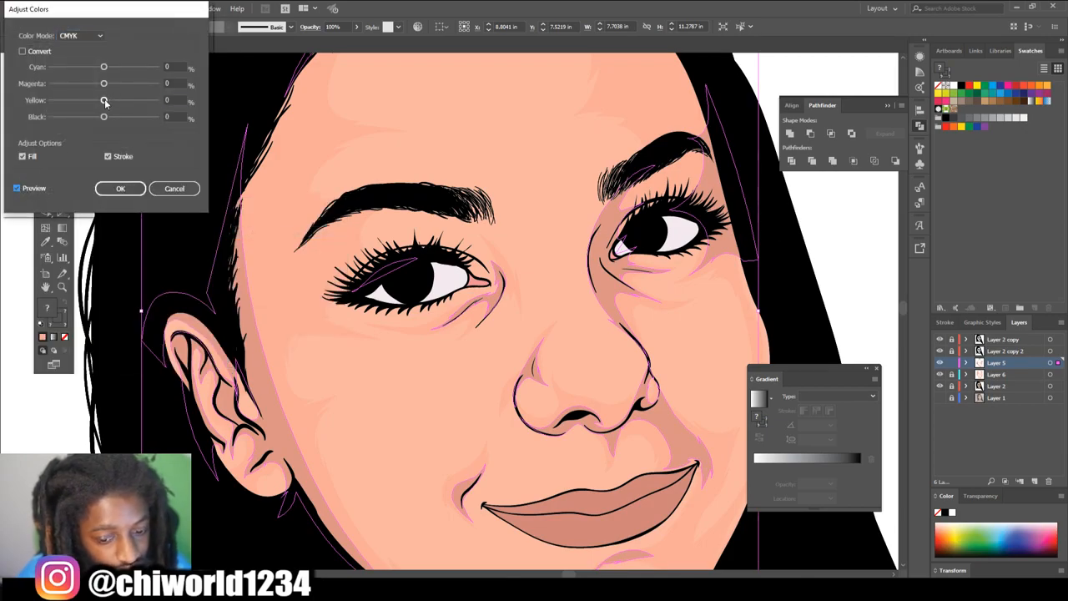
pyautogui.click(104, 100)
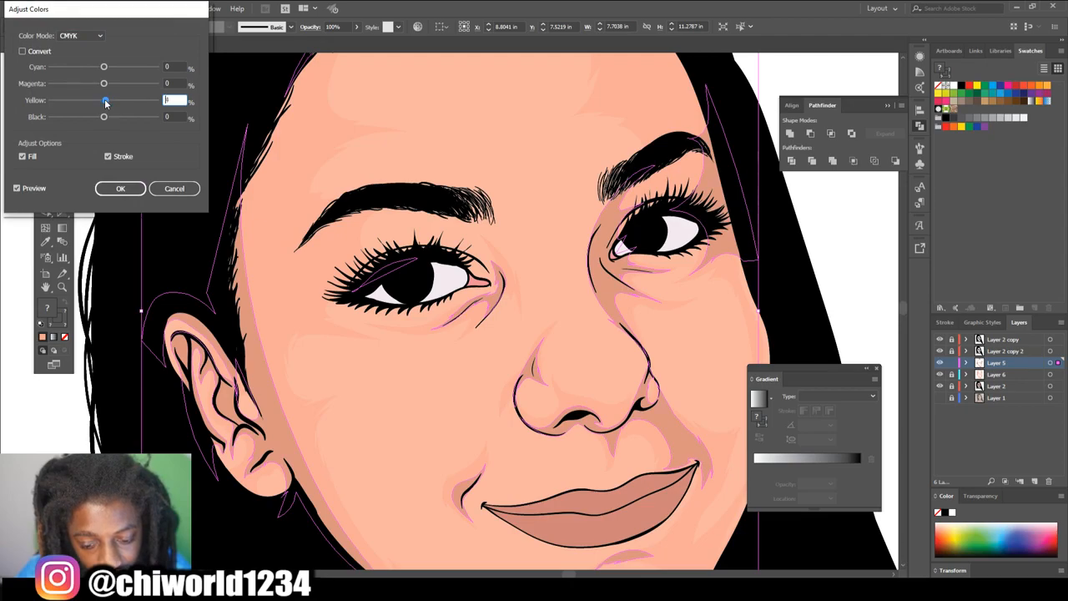
pyautogui.click(101, 117)
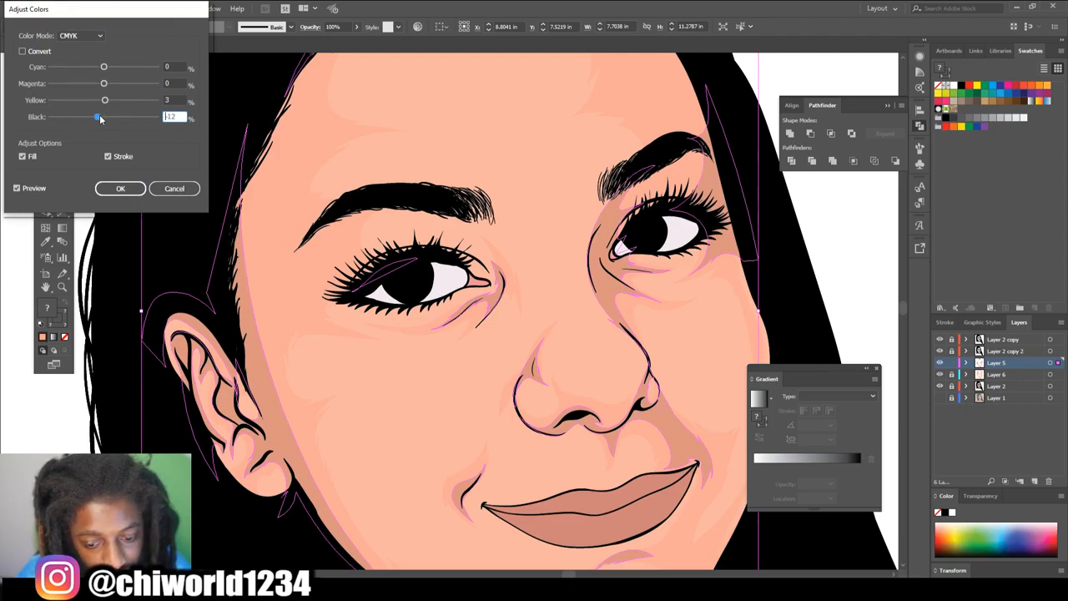
pyautogui.moveTo(101, 117); pyautogui.dragTo(105, 84)
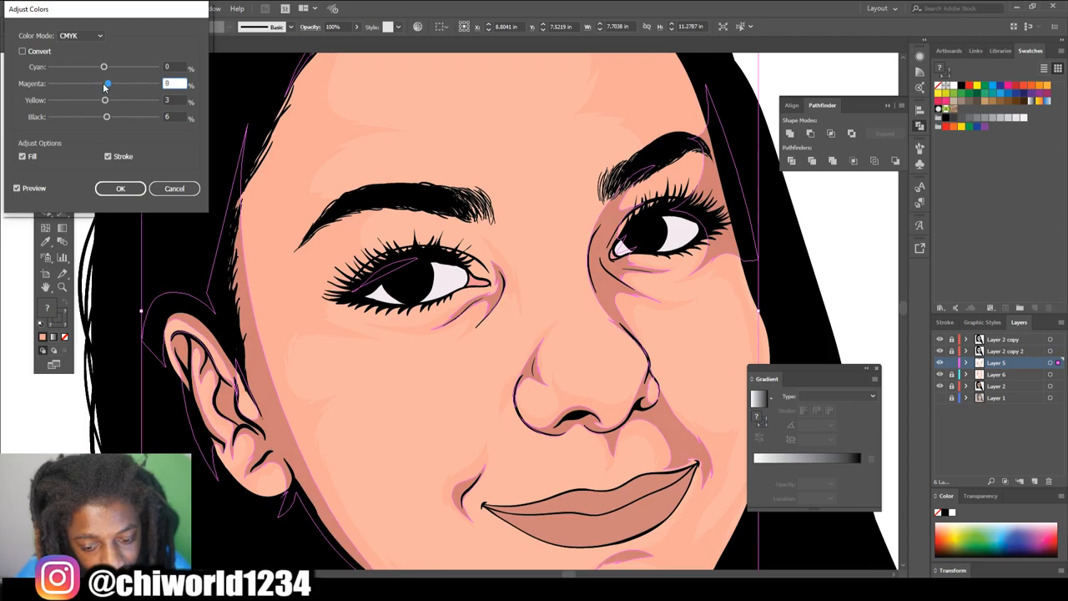
pyautogui.moveTo(105, 85); pyautogui.dragTo(102, 84)
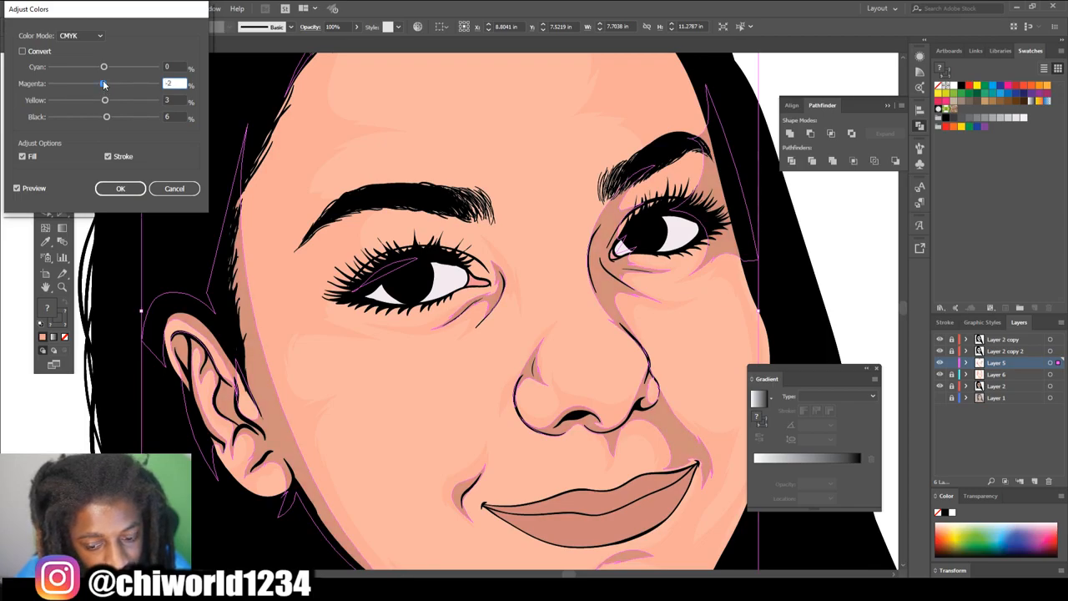
pyautogui.click(105, 101)
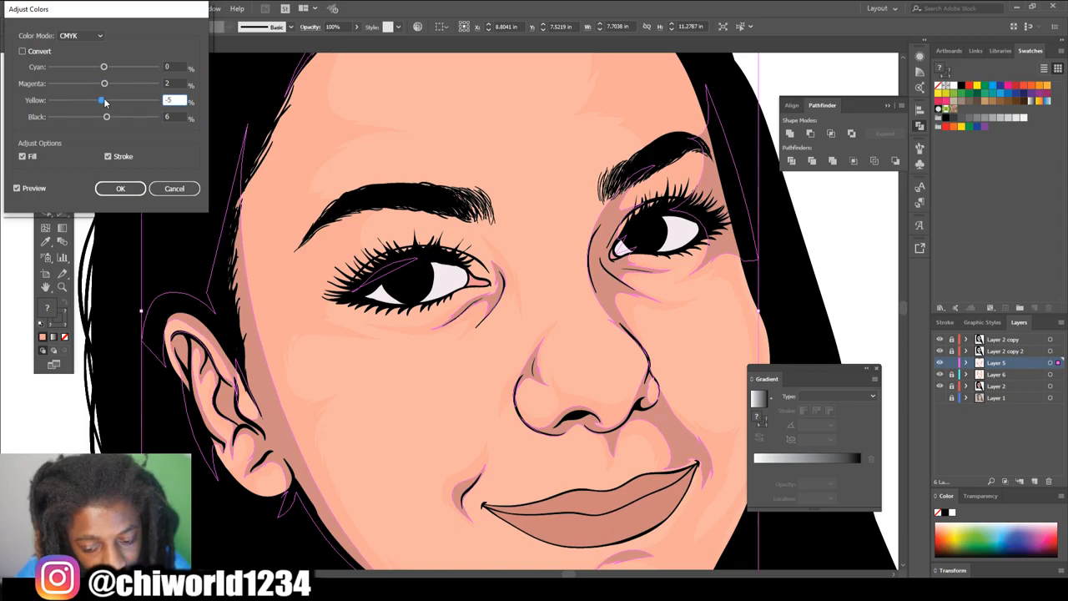
pyautogui.click(108, 119)
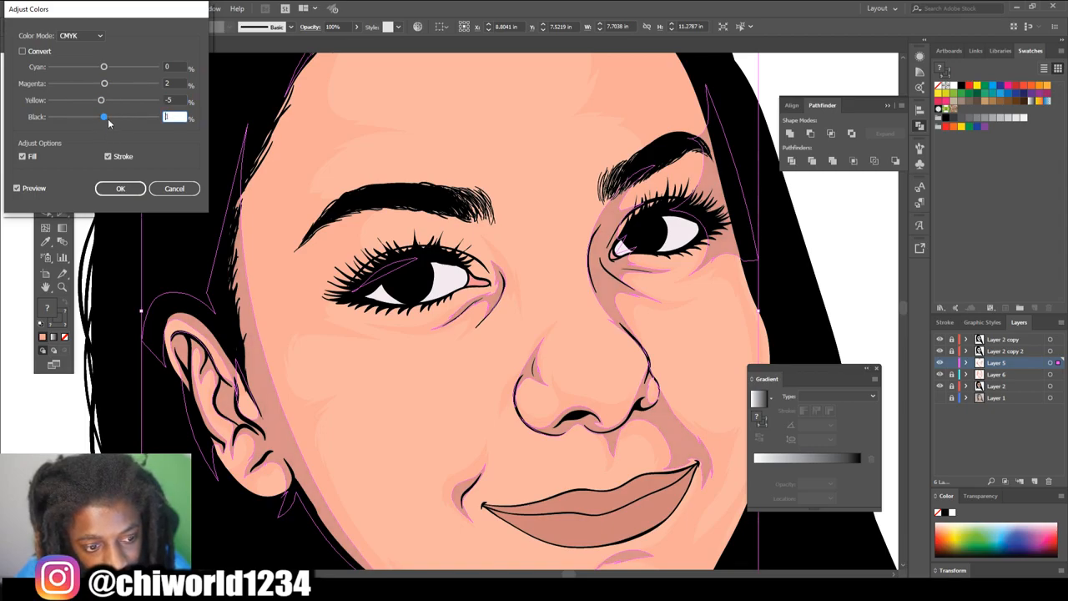
pyautogui.click(120, 188)
pyautogui.hotkey('ctrl', 'shift', 'a')
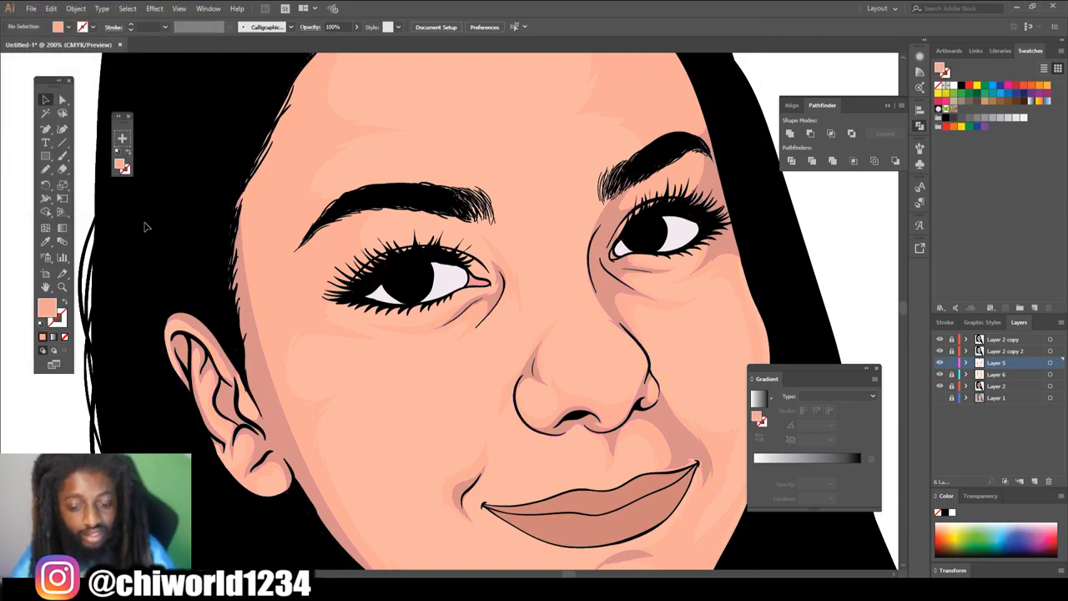
# - Adjust the color balance of all the shadow shapes again with magenta -2% and yellow 3%
pyautogui.hotkey('ctrl', '0')
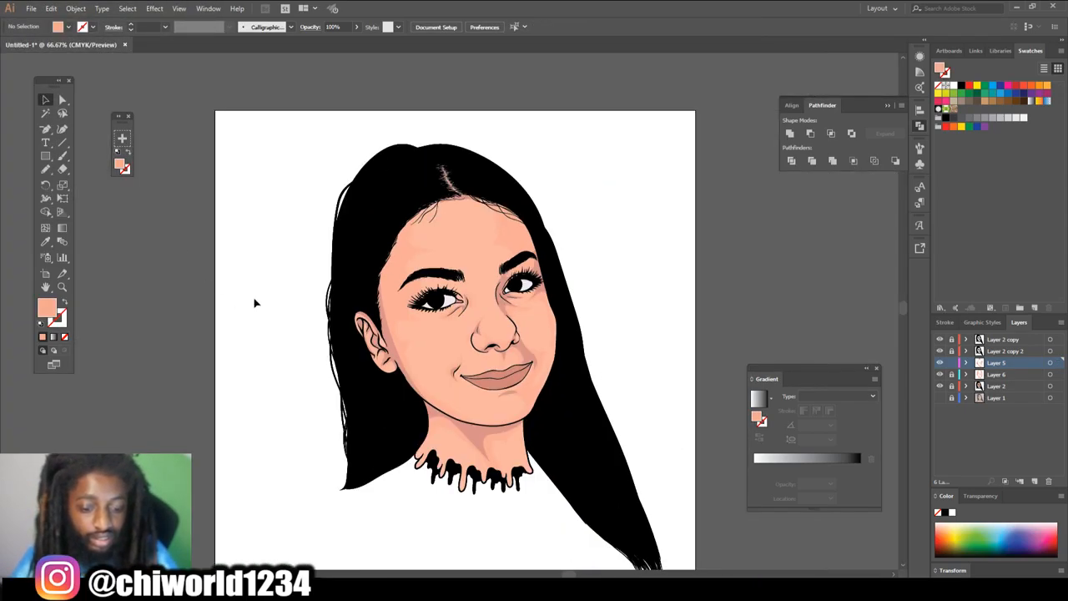
pyautogui.moveTo(317, 187); pyautogui.dragTo(631, 517)
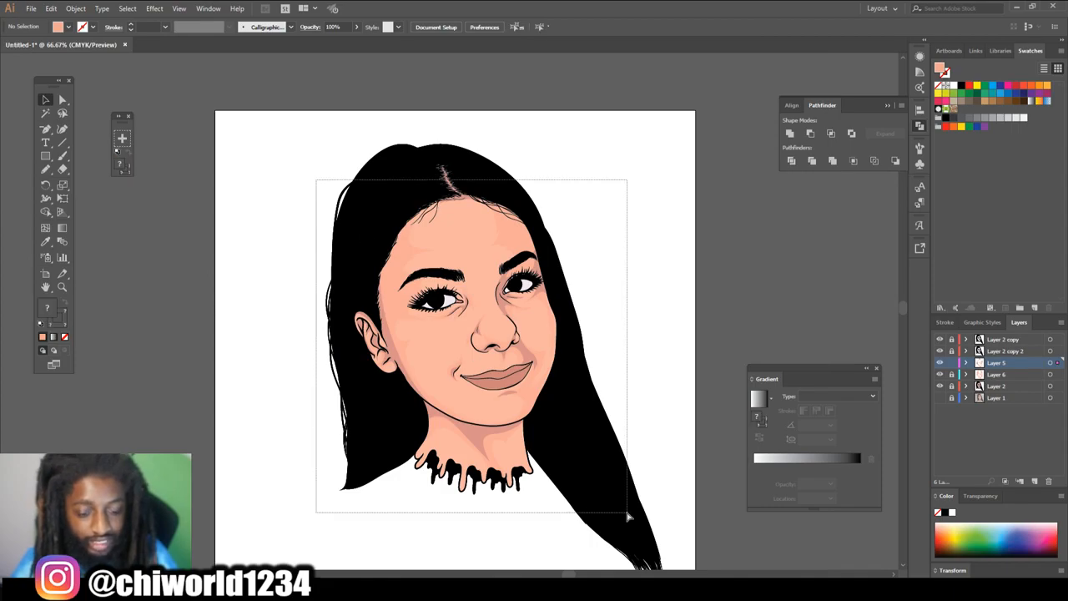
pyautogui.hotkey('ctrl', '=')
pyautogui.hotkey('ctrl', '=')
pyautogui.hotkey('ctrl', '=')
pyautogui.hotkey('ctrl', '=')
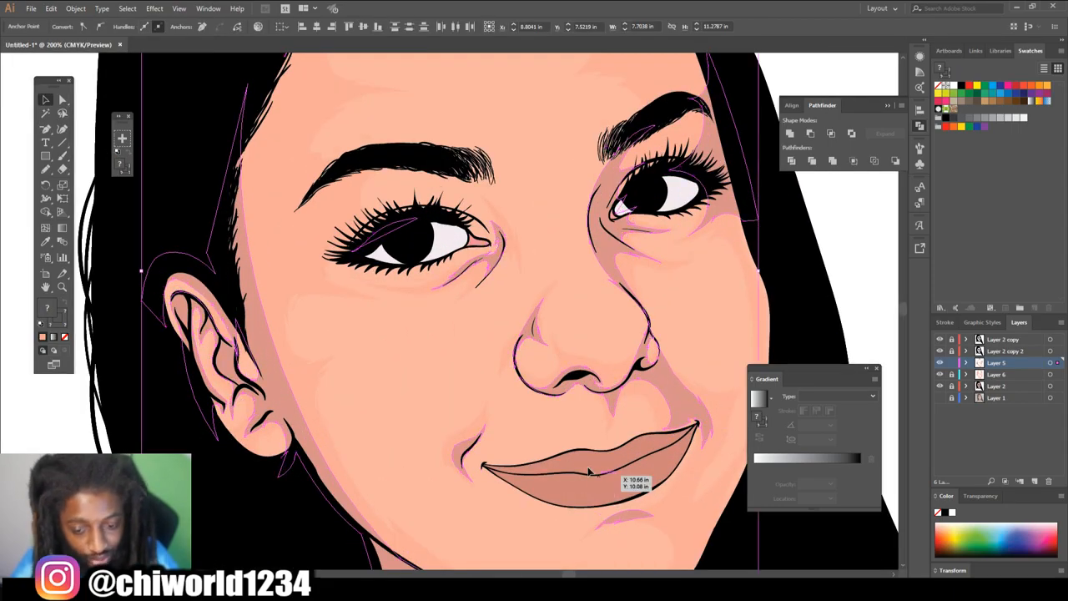
pyautogui.click(49, 9)
pyautogui.moveTo(219, 206)
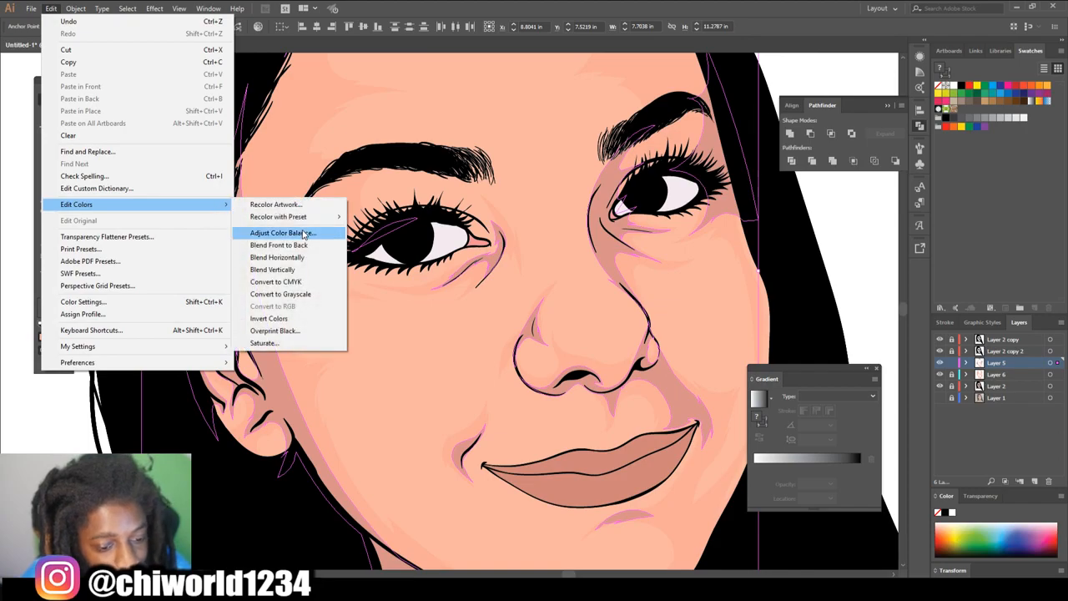
pyautogui.click(303, 234)
pyautogui.click(19, 189)
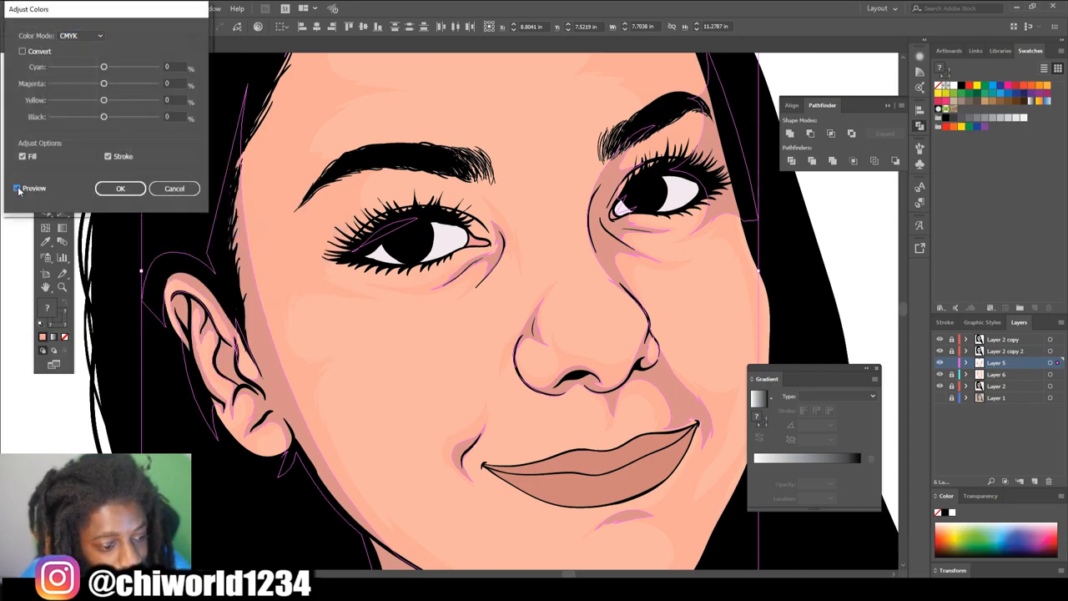
pyautogui.click(105, 84)
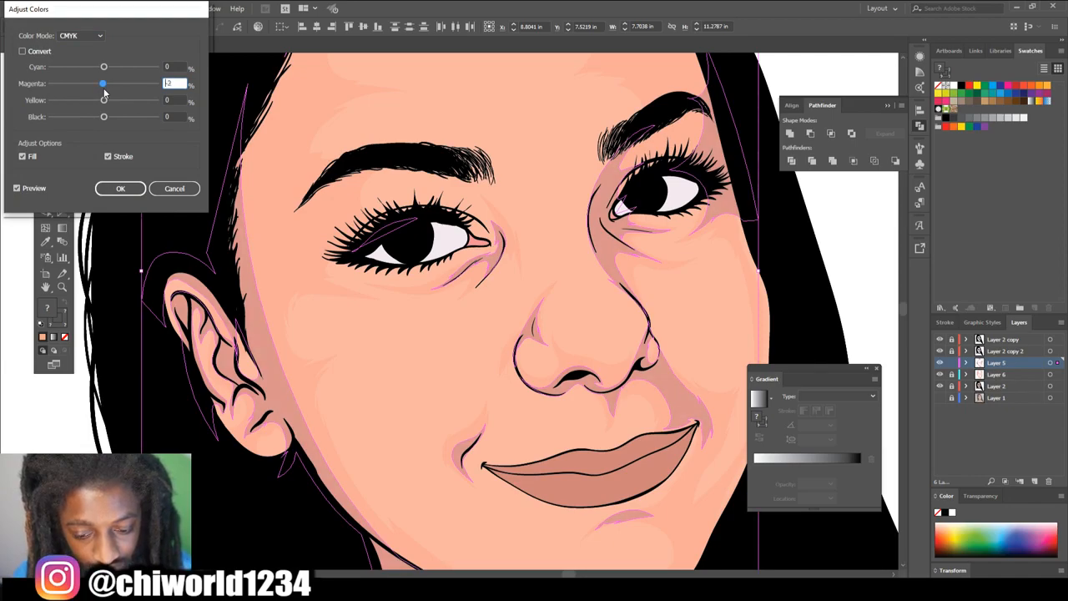
pyautogui.click(105, 100)
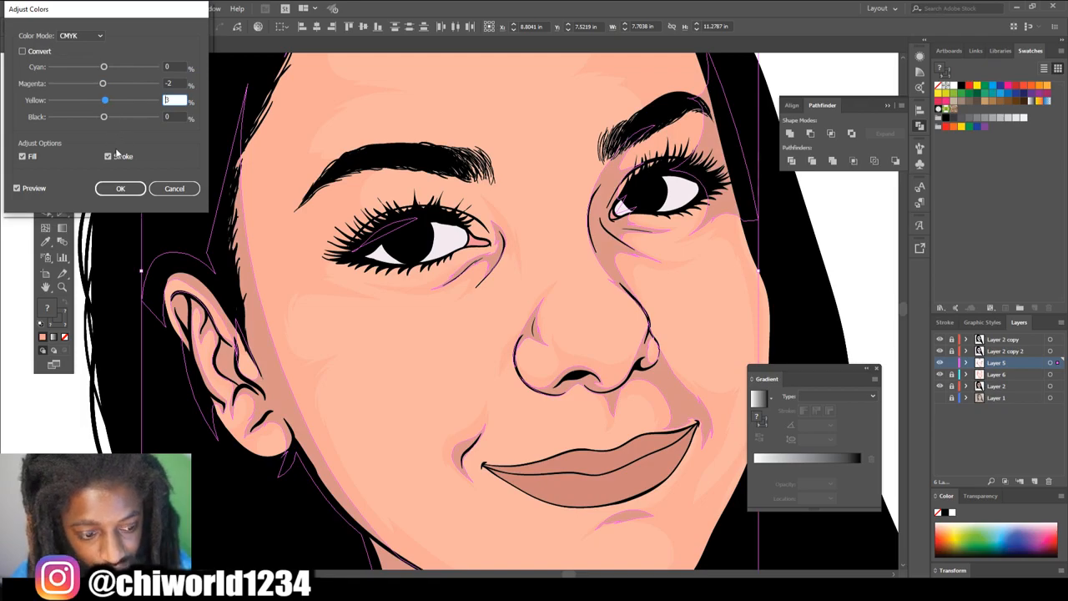
pyautogui.click(120, 188)
pyautogui.click(140, 350)
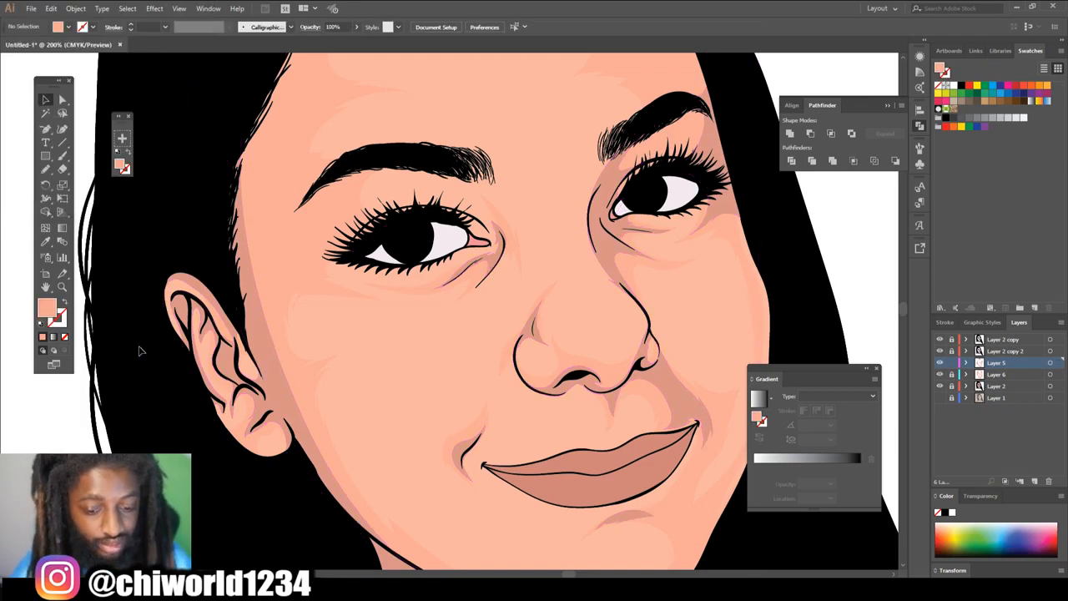
# - Check the adjusted shadow color on the face and neck, both close up and across the whole portrait
pyautogui.hotkey('ctrl', '0')
pyautogui.hotkey('ctrl', '=')
pyautogui.hotkey('ctrl', '=')
pyautogui.hotkey('ctrl', '=')
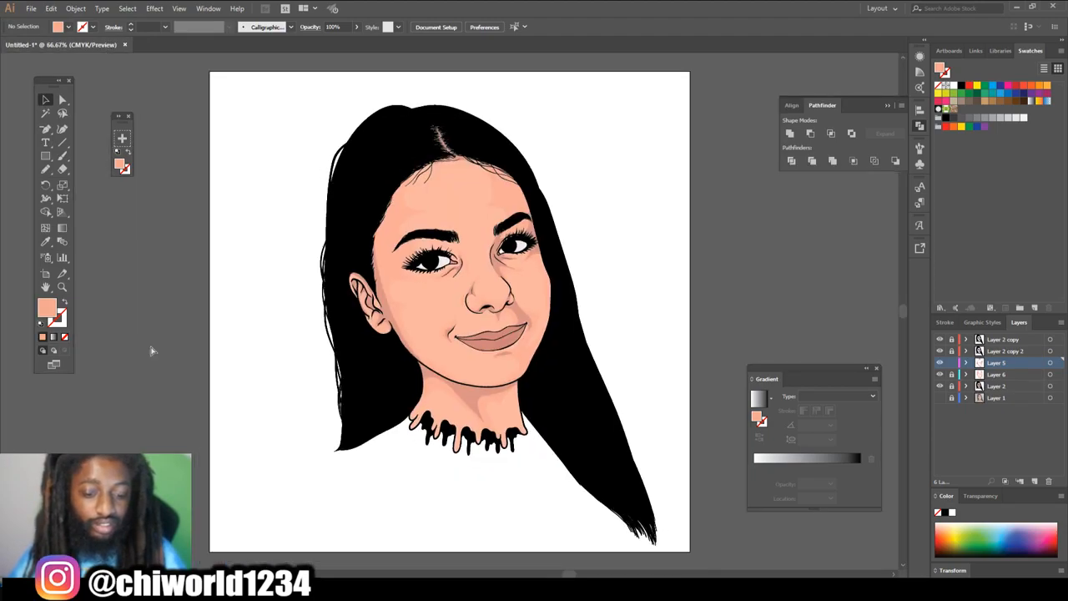
pyautogui.press('b')
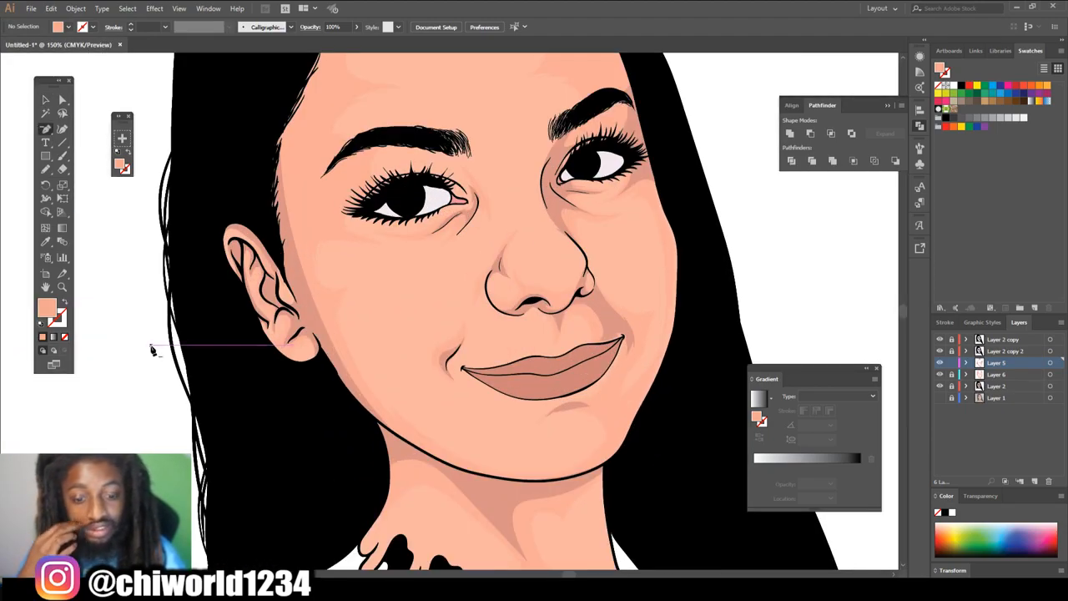
pyautogui.hotkey('ctrl', '-')
pyautogui.hotkey('ctrl', '-')
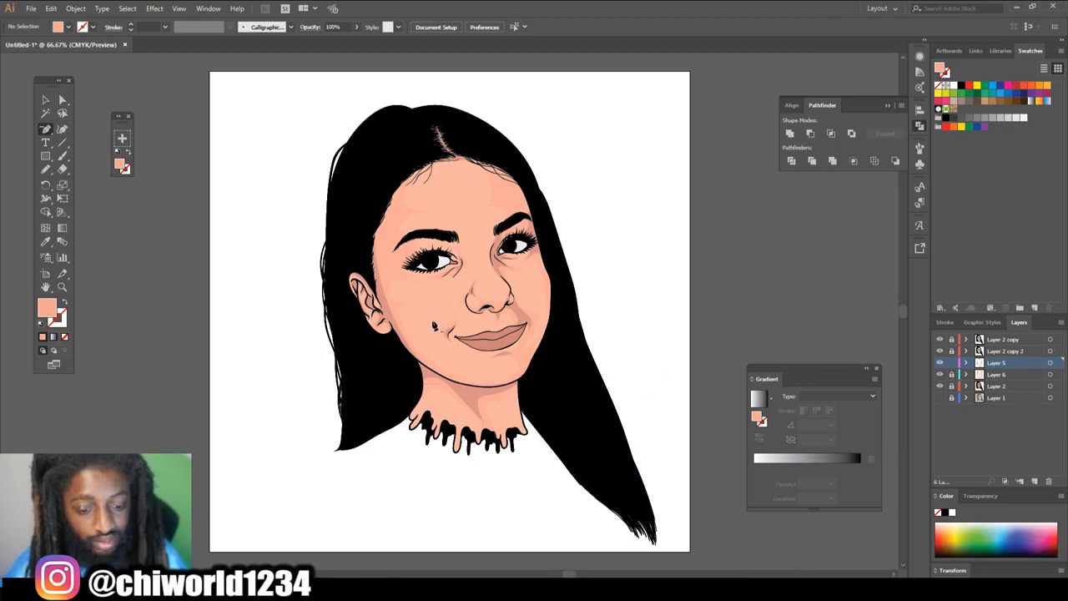
# - Add a new layer between Layer 6 and Layer 2, with the Pencil tool ready for drawing on the face
pyautogui.click(45, 167)
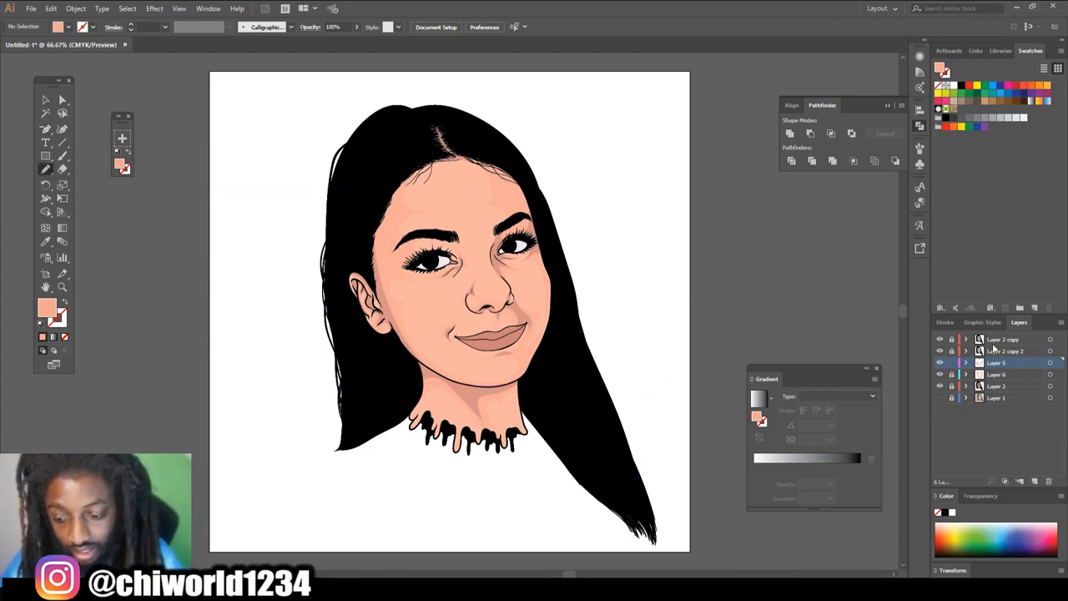
pyautogui.click(1034, 483)
pyautogui.moveTo(994, 365); pyautogui.dragTo(1001, 393)
pyautogui.hotkey('ctrl', '1')
pyautogui.hotkey('ctrl', '+')
pyautogui.hscroll(2, 736, 374)
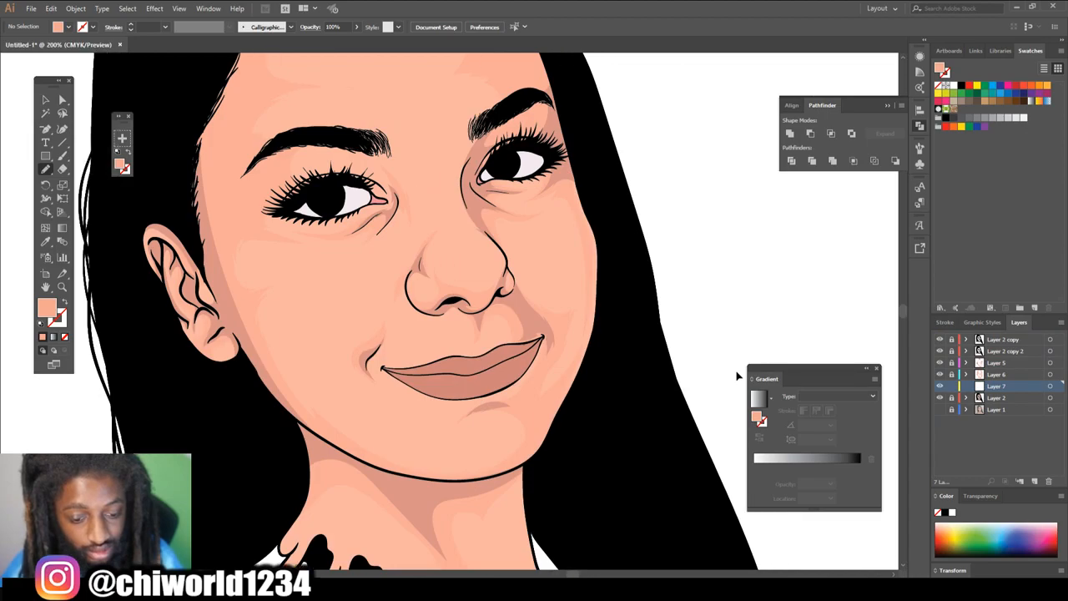
# - Sample the face's skin color, lighten the fill to FFD1C5 and get the Pencil tool ready for highlights
pyautogui.hotkey('ctrl', '+')
pyautogui.scroll(2, 741, 369)
pyautogui.click(46, 241)
pyautogui.click(419, 314)
pyautogui.doubleClick(46, 309)
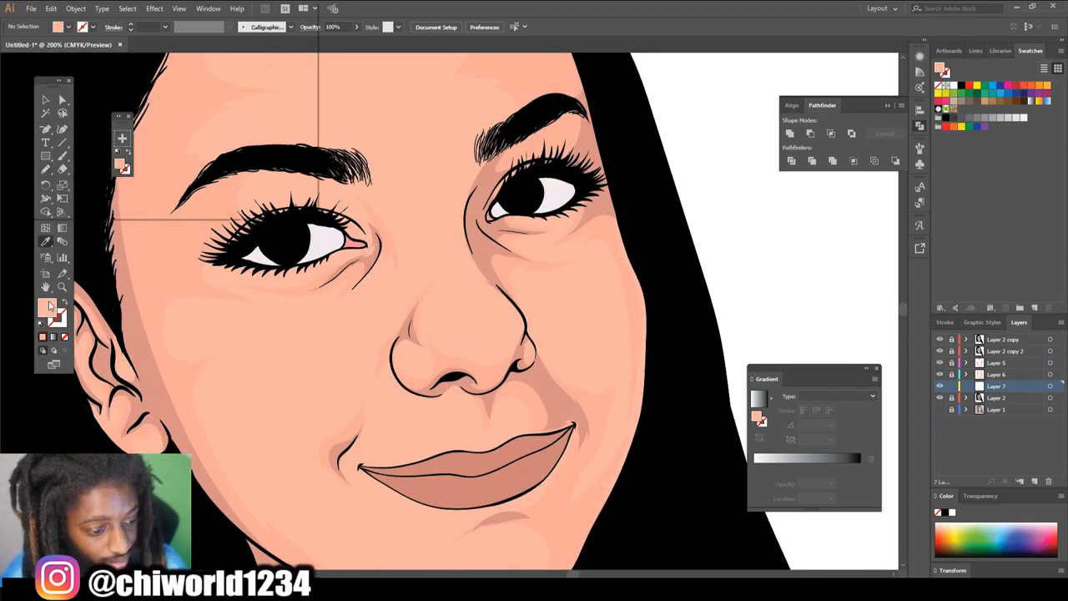
pyautogui.moveTo(49, 36); pyautogui.dragTo(45, 33)
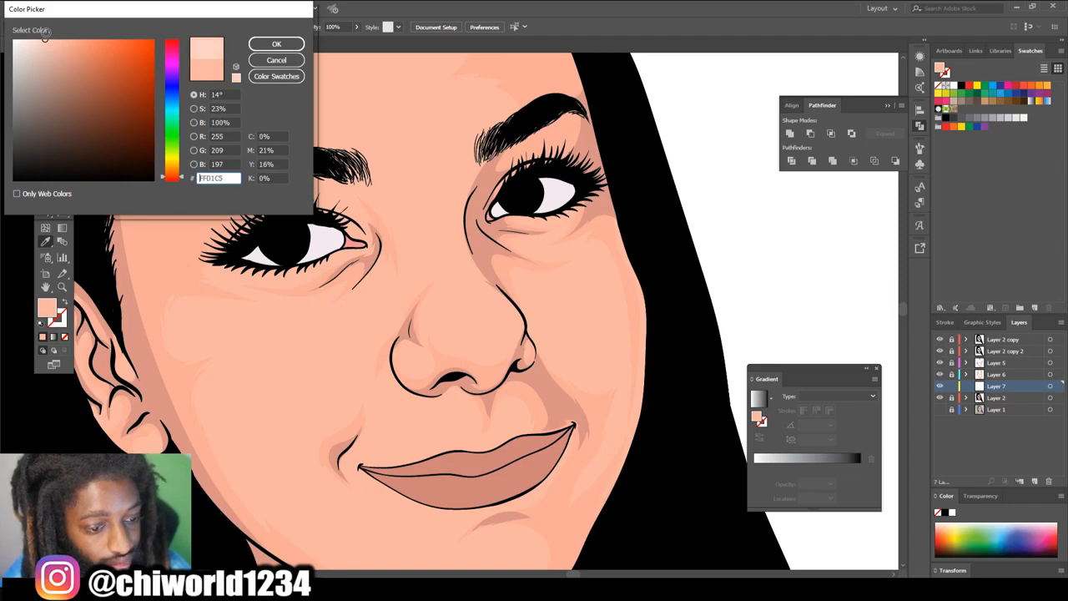
pyautogui.click(276, 43)
pyautogui.press('n')
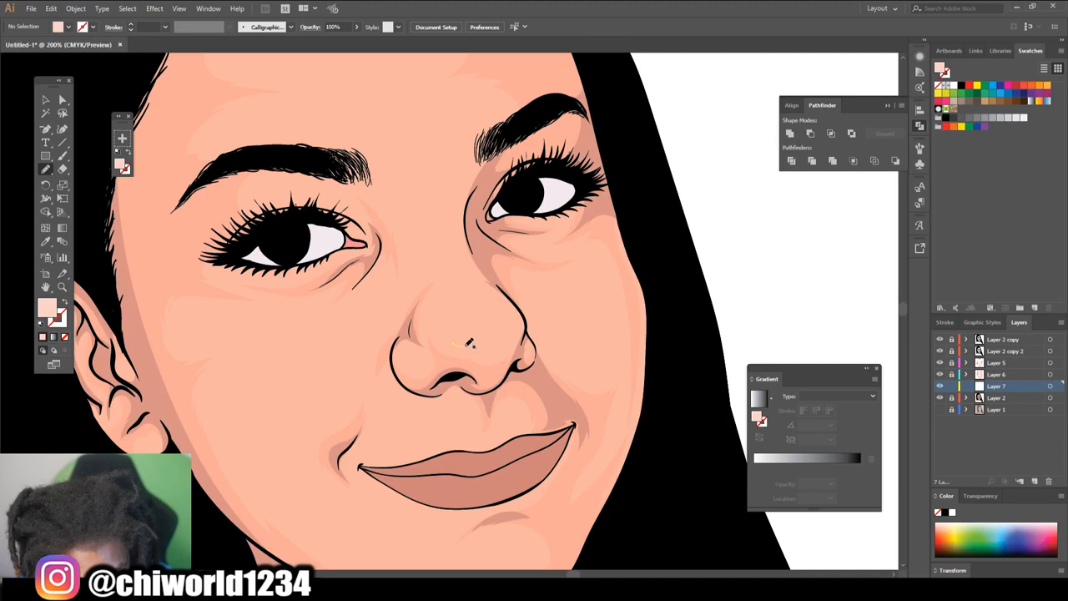
# - Draw light highlight shapes on the nose tip, the nose bridge and the forehead above the brows
pyautogui.moveTo(485, 339); pyautogui.dragTo(454, 343)
pyautogui.hotkey('ctrl', '0')
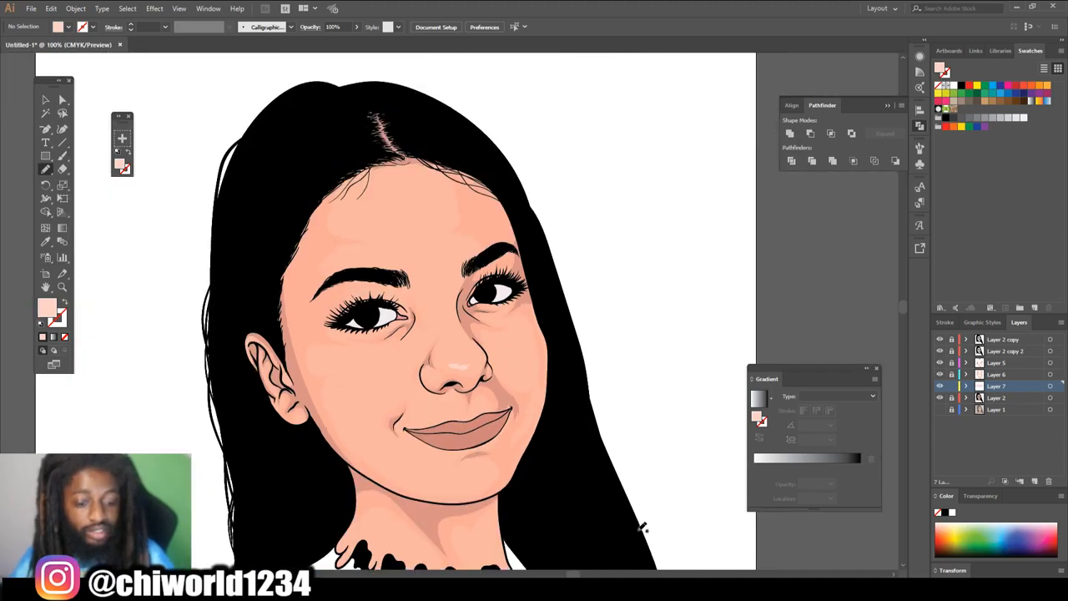
pyautogui.hotkey('ctrl', '+')
pyautogui.hotkey('ctrl', '+')
pyautogui.hotkey('ctrl', '+')
pyautogui.moveTo(401, 321); pyautogui.dragTo(420, 332)
pyautogui.scroll(3, 376, 317)
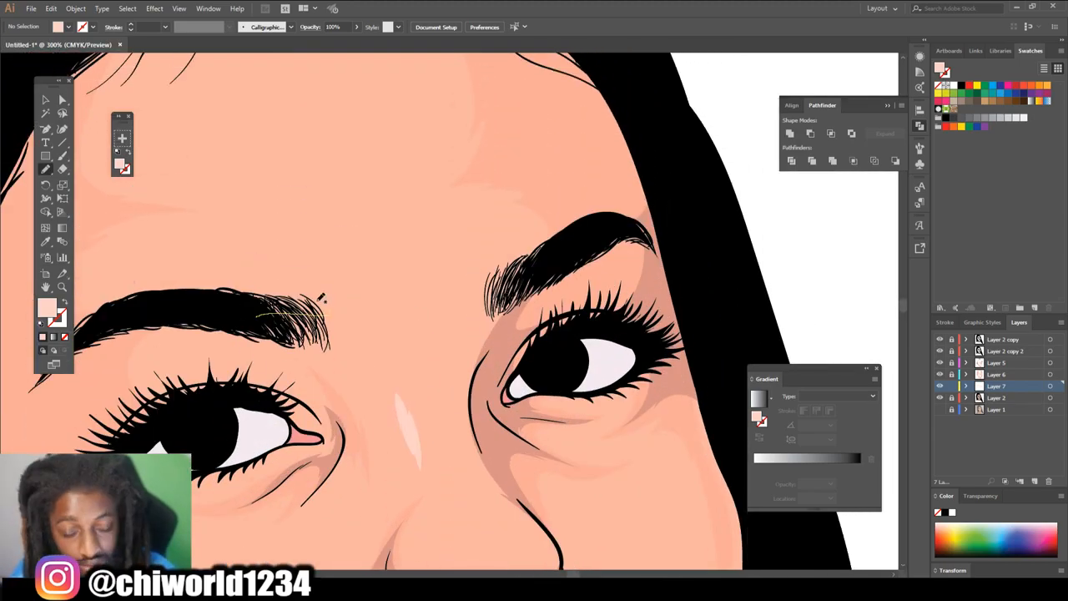
pyautogui.moveTo(269, 169)
pyautogui.mouseDown()
pyautogui.moveTo(244, 261)
pyautogui.moveTo(253, 344)
pyautogui.mouseUp()
# - Draw highlight shapes on the left cheek, the chin and both sides of the nose
pyautogui.hotkey('ctrl', '0')
pyautogui.hotkey('ctrl', '+')
pyautogui.hotkey('ctrl', '+')
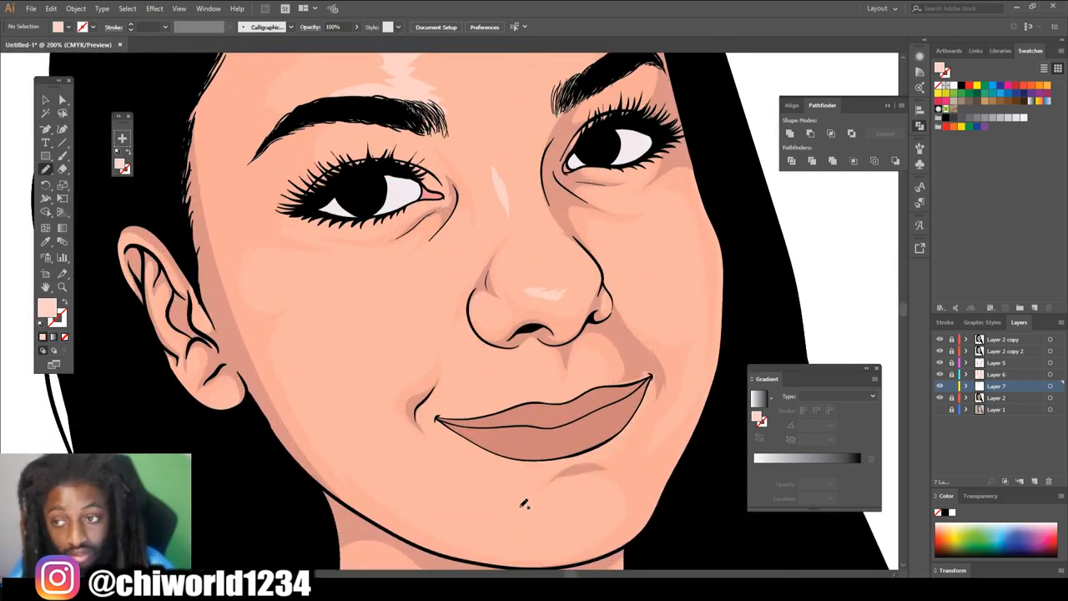
pyautogui.moveTo(402, 294)
pyautogui.mouseDown()
pyautogui.moveTo(327, 290)
pyautogui.moveTo(351, 307)
pyautogui.mouseUp()
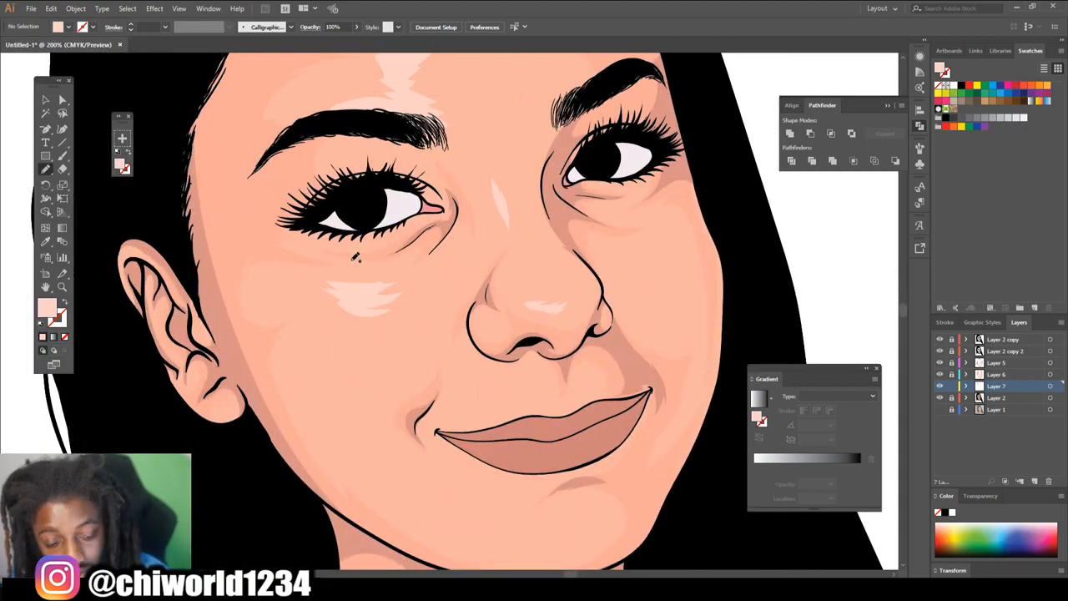
pyautogui.scroll(-1, 348, 343)
pyautogui.moveTo(548, 468); pyautogui.dragTo(552, 470)
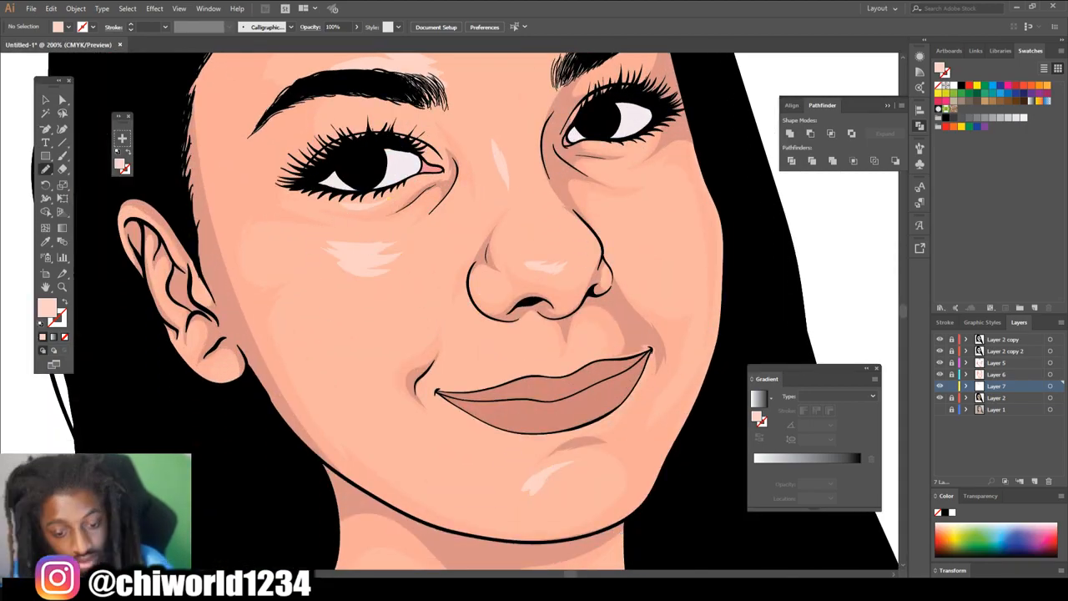
pyautogui.hotkey('ctrl', '0')
pyautogui.hotkey('ctrl', '+')
pyautogui.hotkey('ctrl', '+')
pyautogui.hscroll(1, 570, 303)
pyautogui.moveTo(567, 309)
pyautogui.mouseDown()
pyautogui.moveTo(584, 295)
pyautogui.moveTo(569, 307)
pyautogui.mouseUp()
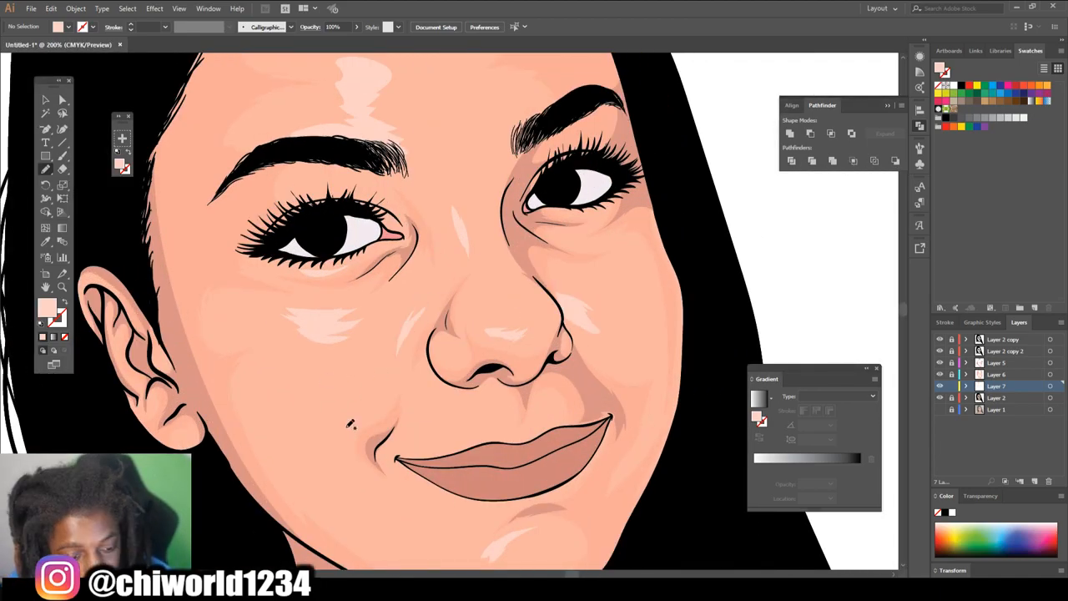
# - Select all highlight shapes and adjust their color balance with yellow 12% and a slight increase in magenta
pyautogui.hotkey('ctrl', '-')
pyautogui.hotkey('ctrl', '-')
pyautogui.hotkey('ctrl', '-')
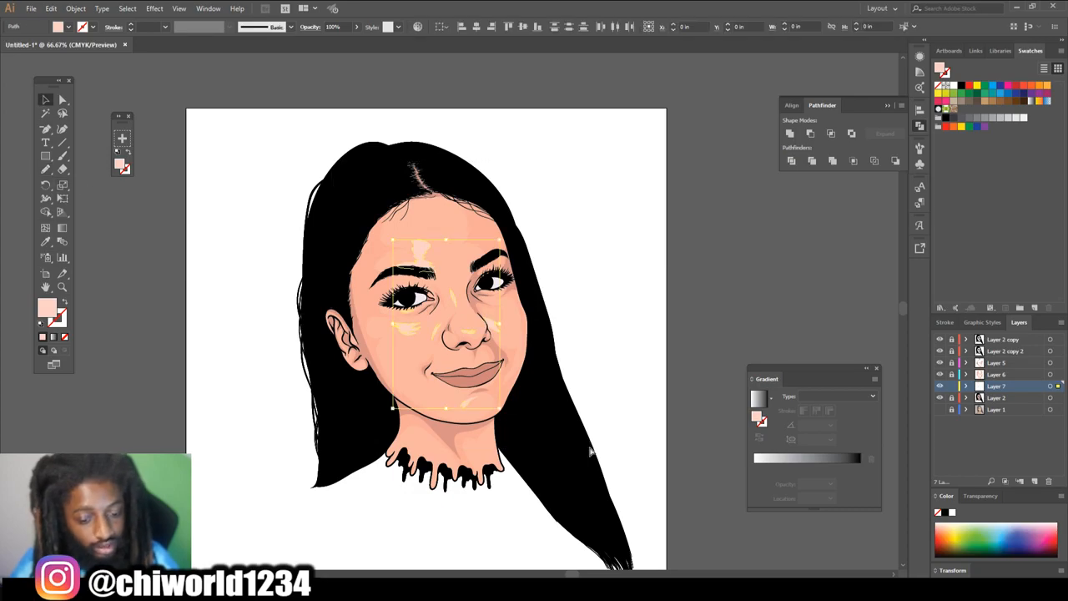
pyautogui.hotkey('ctrl', '+')
pyautogui.hotkey('ctrl', '+')
pyautogui.hotkey('ctrl', '+')
pyautogui.hotkey('ctrl', '+')
pyautogui.click(50, 8)
pyautogui.moveTo(125, 204)
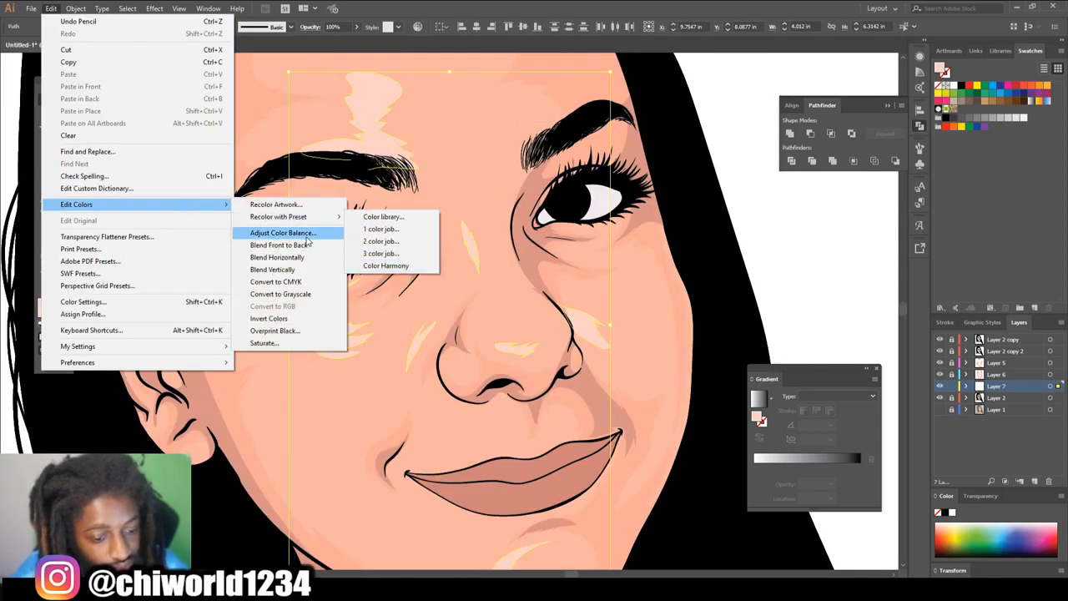
pyautogui.click(276, 237)
pyautogui.moveTo(104, 100); pyautogui.dragTo(110, 101)
pyautogui.click(105, 85)
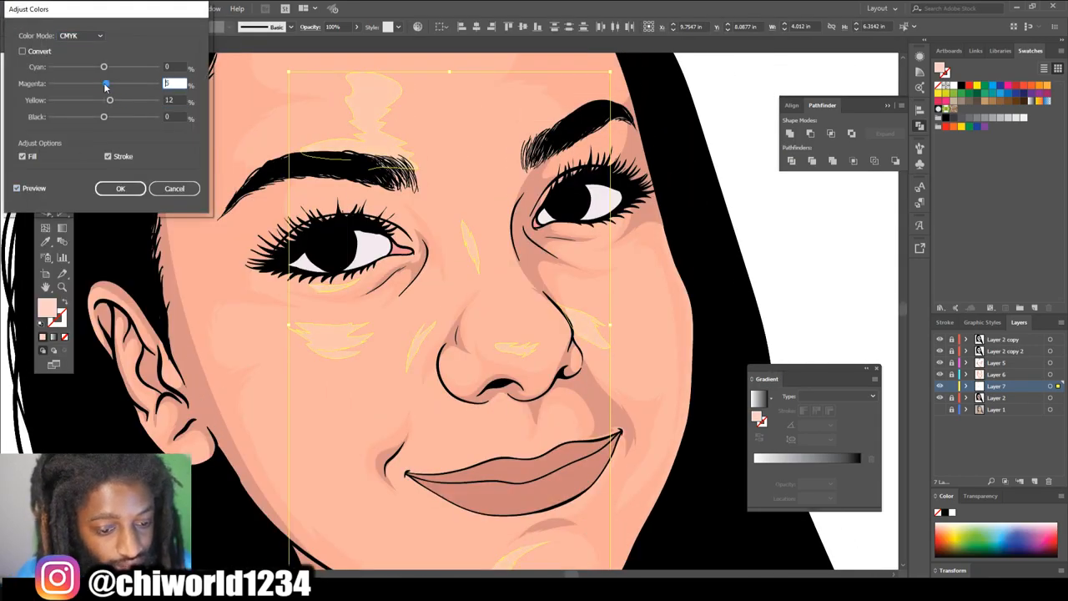
pyautogui.click(120, 188)
pyautogui.click(253, 365)
pyautogui.hotkey('ctrl', '-')
pyautogui.hotkey('ctrl', '-')
pyautogui.hotkey('ctrl', '-')
pyautogui.scroll(1, 638, 450)
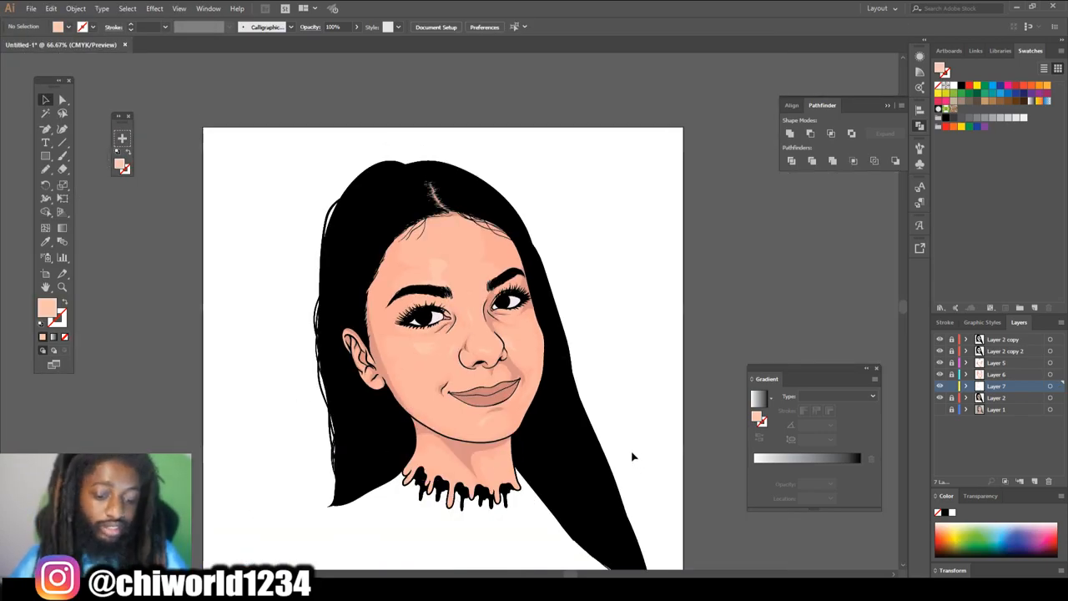
# - Draw a larger highlight shape across the center of the forehead, reaching up toward the hairline
pyautogui.hotkey('ctrl', '+')
pyautogui.hotkey('ctrl', '+')
pyautogui.hotkey('ctrl', '+')
pyautogui.scroll(3, 638, 451)
pyautogui.press('n')
pyautogui.moveTo(417, 323)
pyautogui.mouseDown()
pyautogui.moveTo(465, 309)
pyautogui.moveTo(464, 247)
pyautogui.mouseUp()
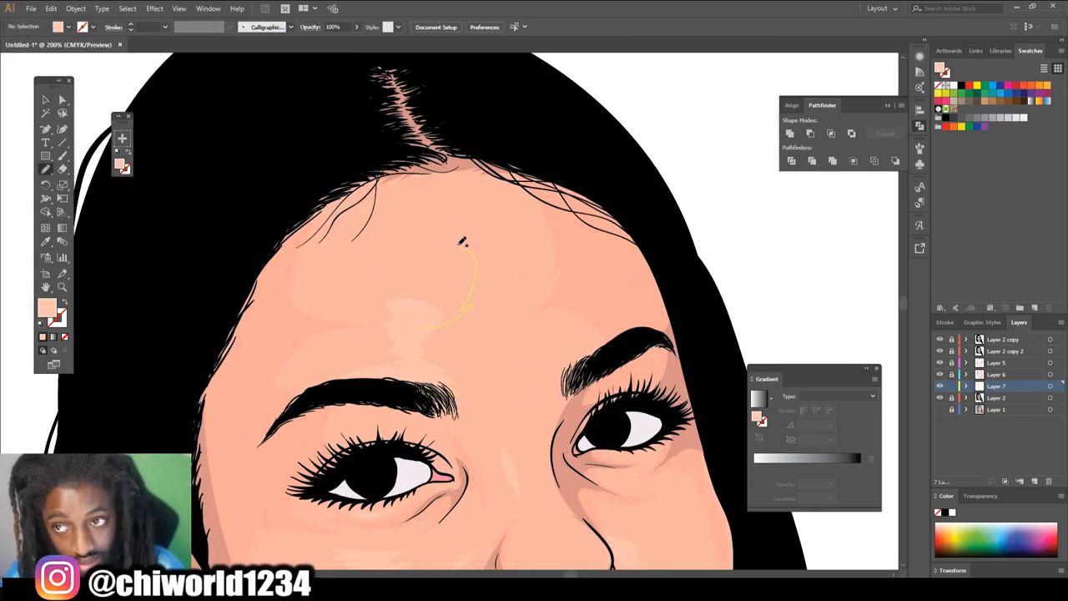
pyautogui.moveTo(392, 237); pyautogui.dragTo(420, 324)
# - Draw a highlight shape on the left eye's upper lid, between the brow and the lashes
pyautogui.scroll(-3, 470, 515)
pyautogui.hotkey('ctrl', '-')
pyautogui.hotkey('ctrl', '-')
pyautogui.hotkey('ctrl', '-')
pyautogui.hotkey('ctrl', '+')
pyautogui.hotkey('ctrl', '+')
pyautogui.hotkey('ctrl', '+')
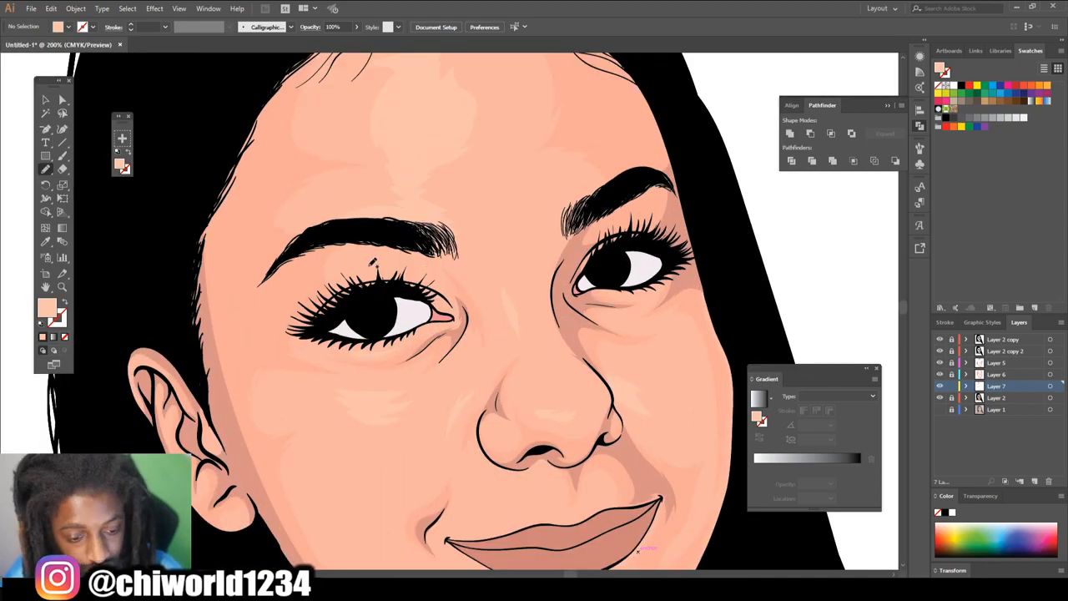
pyautogui.moveTo(369, 261); pyautogui.dragTo(410, 254)
pyautogui.hotkey('ctrl', '-')
pyautogui.hotkey('ctrl', '+')
pyautogui.hotkey('ctrl', '+')
pyautogui.scroll(-3, 424, 479)
pyautogui.hotkey('ctrl', '-')
pyautogui.hotkey('ctrl', '-')
pyautogui.scroll(-1, 424, 479)
pyautogui.hotkey('ctrl', '-')
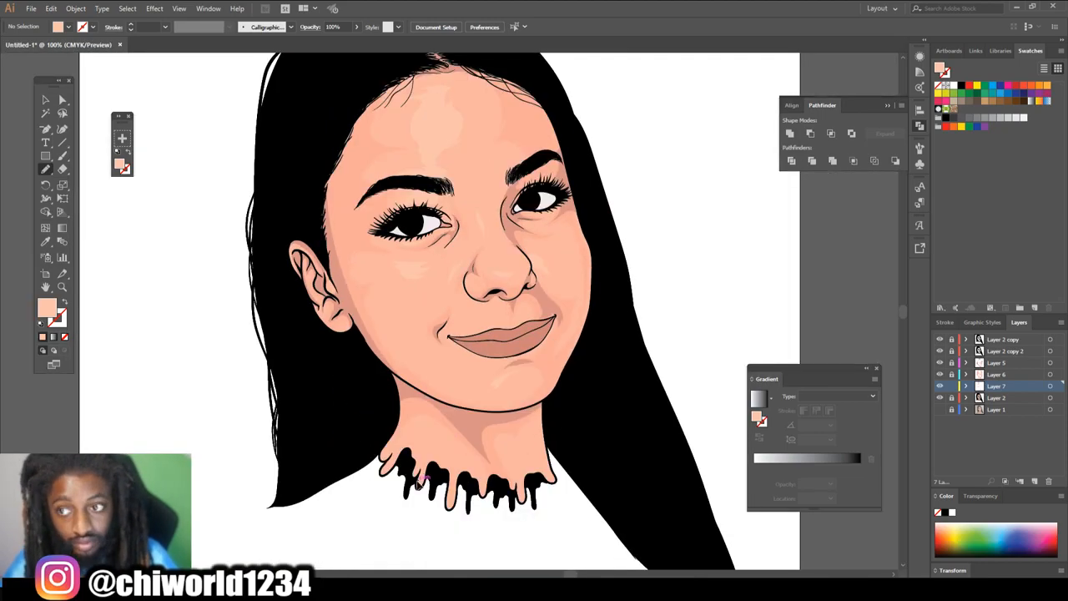
# - Draw another highlight shape on the skin around the mouth
pyautogui.hotkey('ctrl', '+')
pyautogui.hotkey('ctrl', '+')
pyautogui.hotkey('ctrl', '+')
pyautogui.moveTo(568, 335); pyautogui.dragTo(463, 372)
pyautogui.hotkey('ctrl', '-')
pyautogui.hotkey('ctrl', '-')
pyautogui.hotkey('ctrl', '-')
pyautogui.hotkey('ctrl', '-')
pyautogui.hotkey('ctrl', '+')
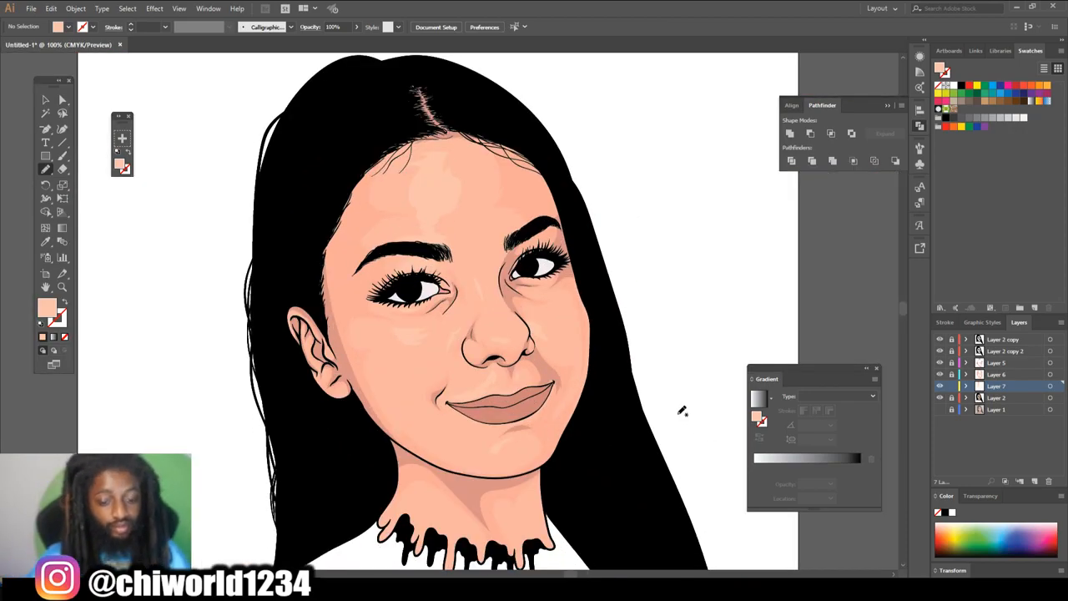
pyautogui.hotkey('ctrl', '-')
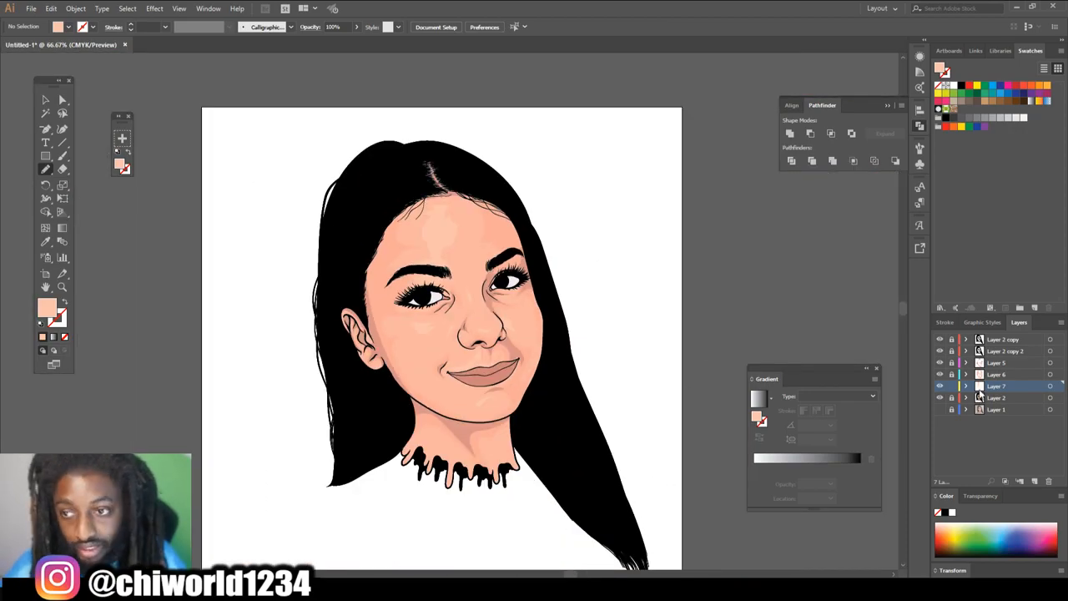
# - Add a new layer directly above Layer 5 and lock Layer 7
pyautogui.click(1033, 480)
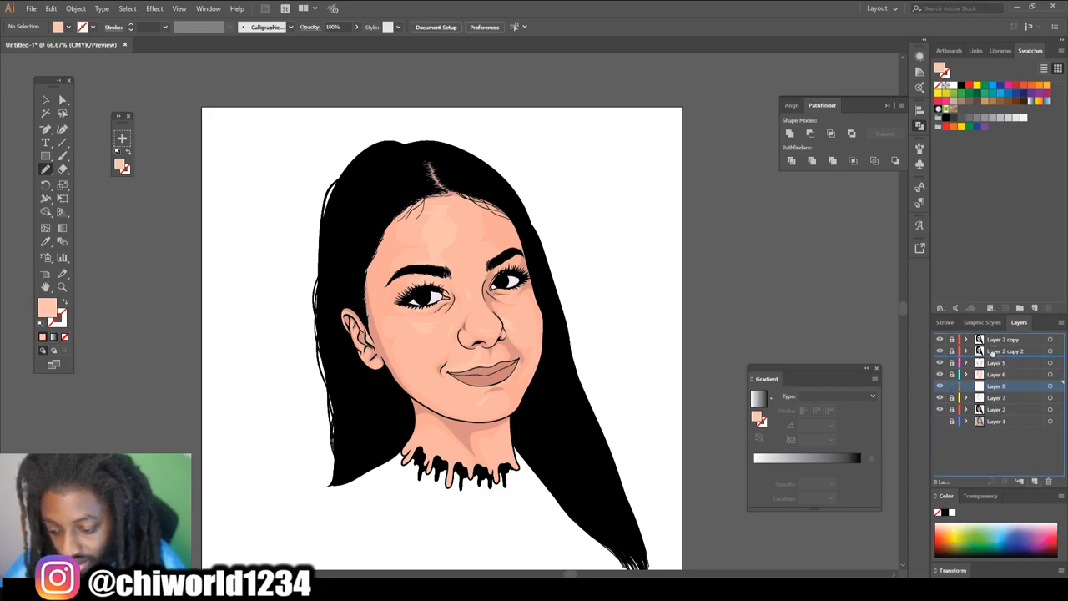
pyautogui.moveTo(991, 357); pyautogui.dragTo(982, 367)
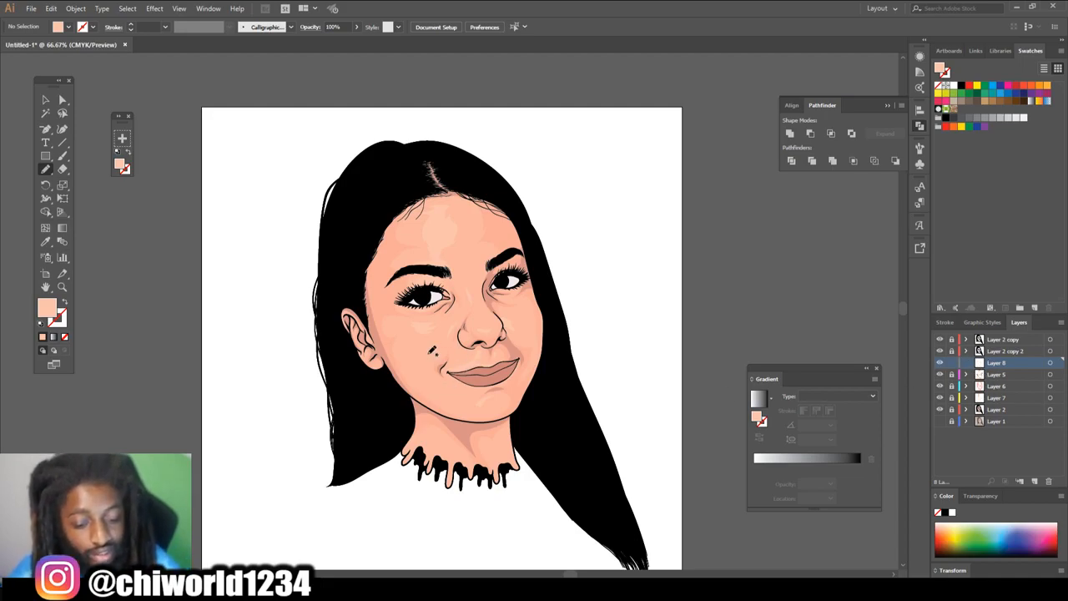
pyautogui.scroll(4, 459, 357)
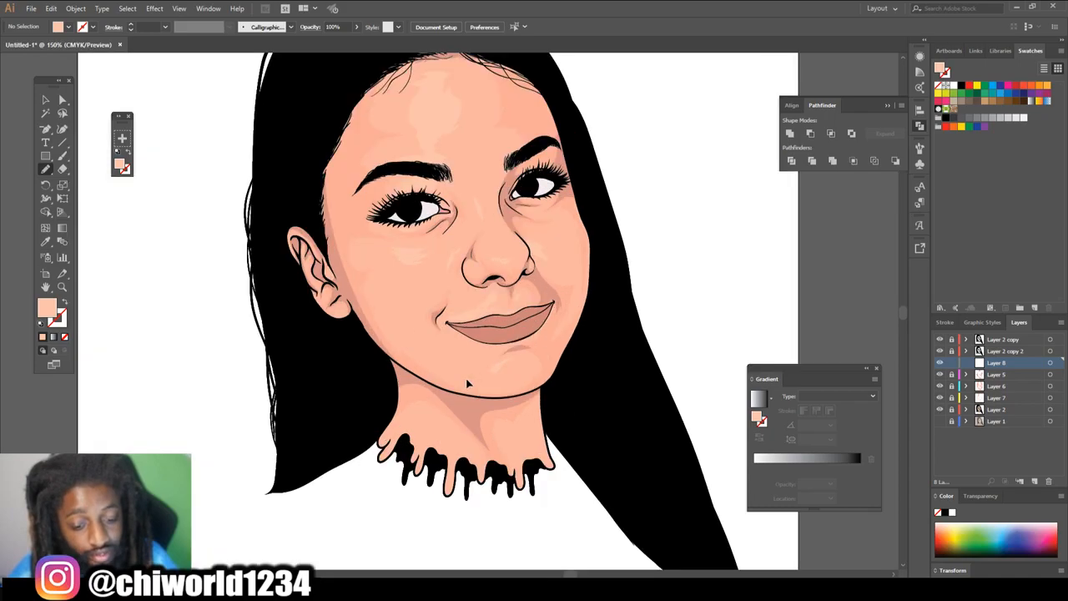
# - Sample the neck's shadow color and darken the fill to the brown 825950
pyautogui.press('i')
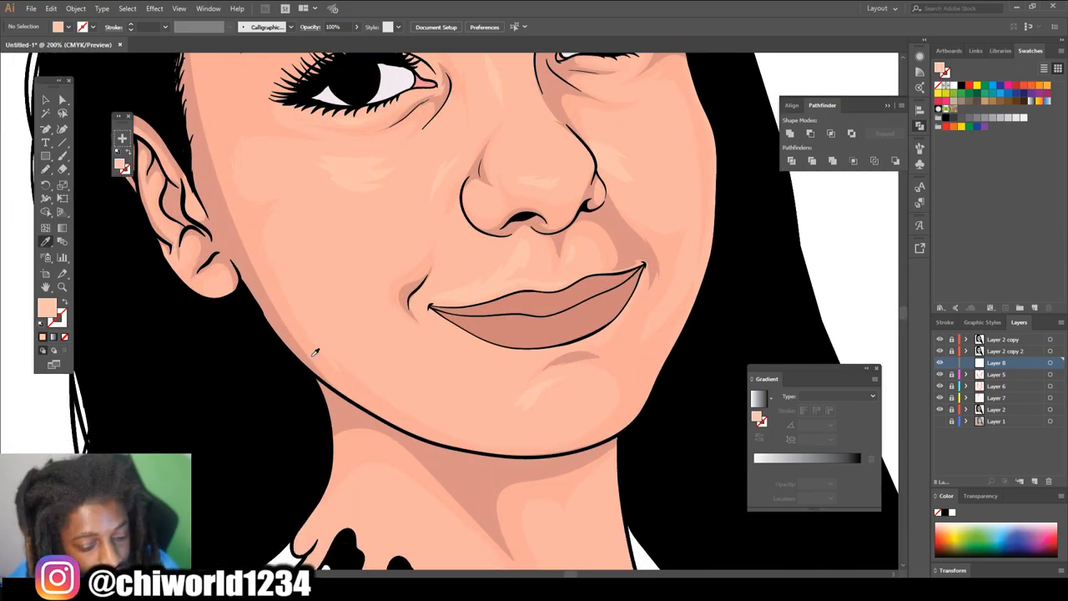
pyautogui.click(335, 388)
pyautogui.doubleClick(46, 309)
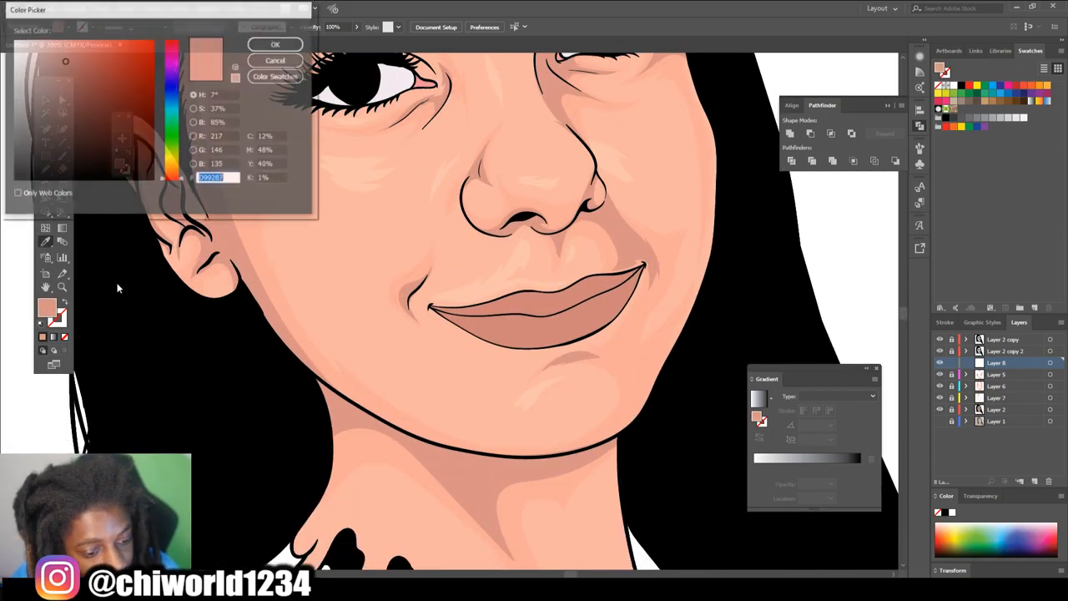
pyautogui.write('8C5856')
pyautogui.moveTo(68, 103); pyautogui.dragTo(68, 108)
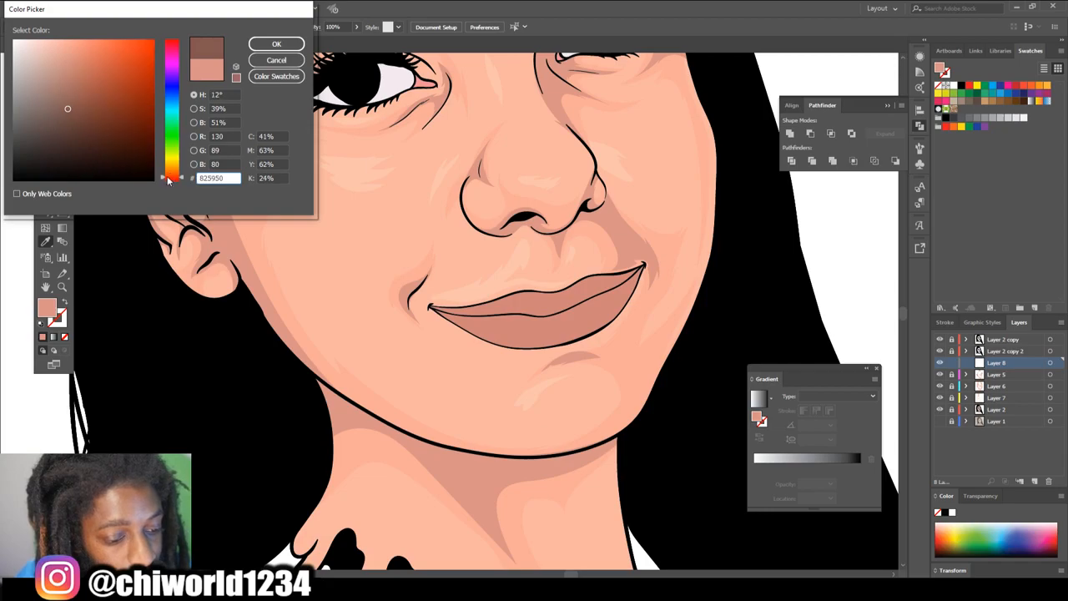
pyautogui.click(276, 43)
# - Draw dark shadow shapes on the neck directly beneath the jawline and chin
pyautogui.scroll(5, 233, 222)
pyautogui.moveTo(250, 150)
pyautogui.mouseDown()
pyautogui.moveTo(334, 239)
pyautogui.moveTo(280, 399)
pyautogui.mouseUp()
pyautogui.scroll(-4, 406, 489)
pyautogui.scroll(2, 410, 482)
pyautogui.moveTo(691, 297)
pyautogui.mouseDown()
pyautogui.moveTo(648, 316)
pyautogui.moveTo(422, 330)
pyautogui.moveTo(251, 227)
pyautogui.mouseUp()
pyautogui.scroll(-4, 250, 227)
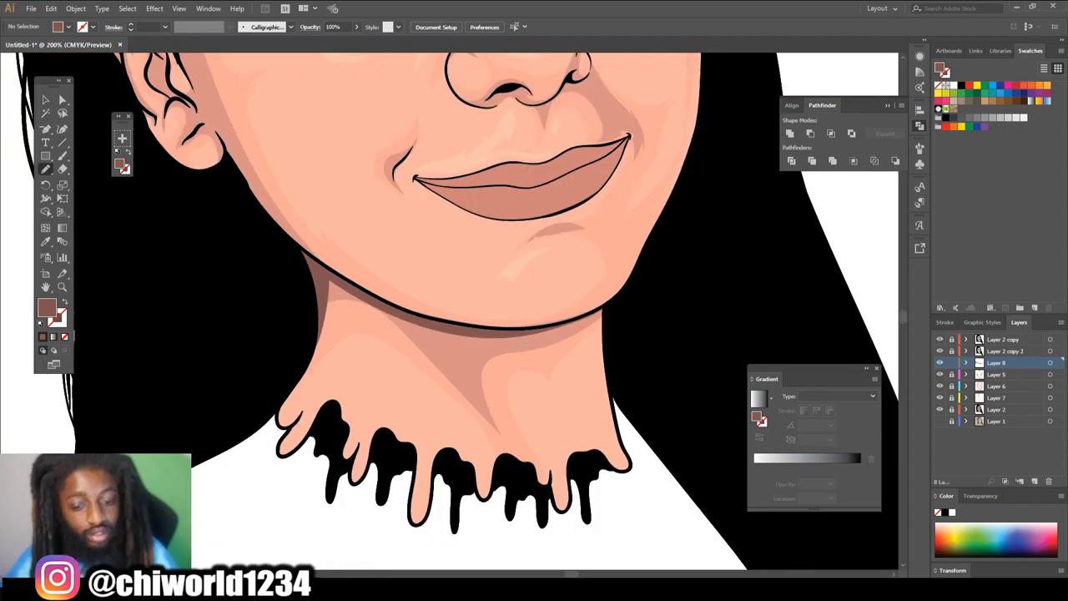
# - Draw dark shadow shapes around the inner corner and crease of the right eye
pyautogui.scroll(6, 703, 532)
pyautogui.scroll(1, 704, 531)
pyautogui.moveTo(244, 461)
pyautogui.mouseDown()
pyautogui.moveTo(407, 433)
pyautogui.moveTo(377, 417)
pyautogui.moveTo(379, 297)
pyautogui.moveTo(501, 79)
pyautogui.moveTo(331, 160)
pyautogui.moveTo(244, 461)
pyautogui.mouseUp()
pyautogui.moveTo(346, 404)
pyautogui.mouseDown()
pyautogui.moveTo(458, 349)
pyautogui.moveTo(369, 286)
pyautogui.moveTo(324, 351)
pyautogui.mouseUp()
pyautogui.moveTo(240, 389); pyautogui.dragTo(267, 238)
pyautogui.scroll(-4, 453, 313)
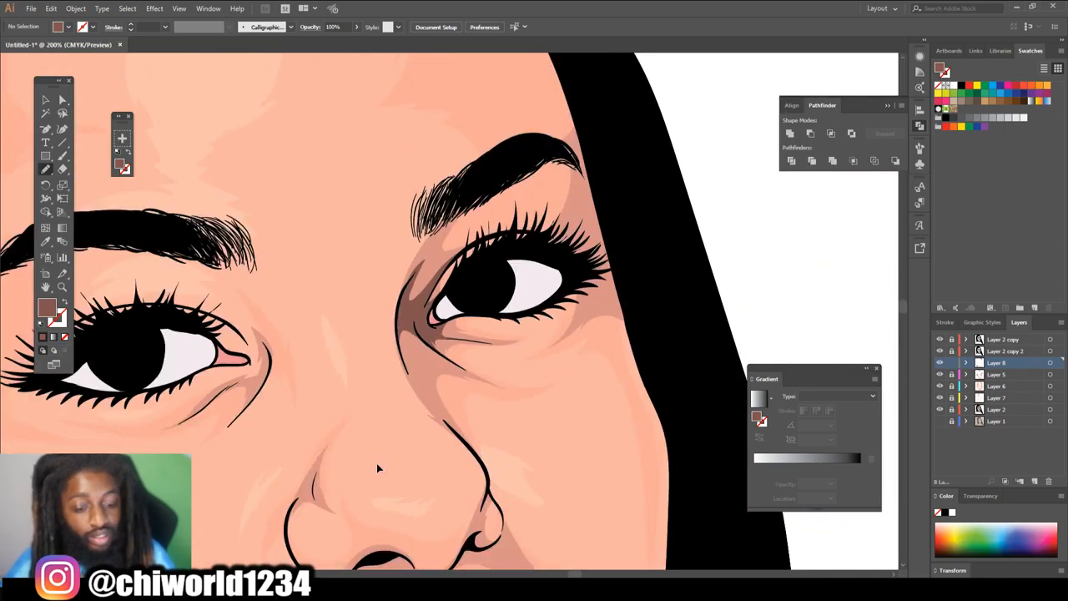
# - Extend the dark shadow from the right eye down the nose bridge, and shade the left eye's inner crease and the nostril
pyautogui.scroll(4, 456, 359)
pyautogui.moveTo(516, 276); pyautogui.dragTo(492, 502)
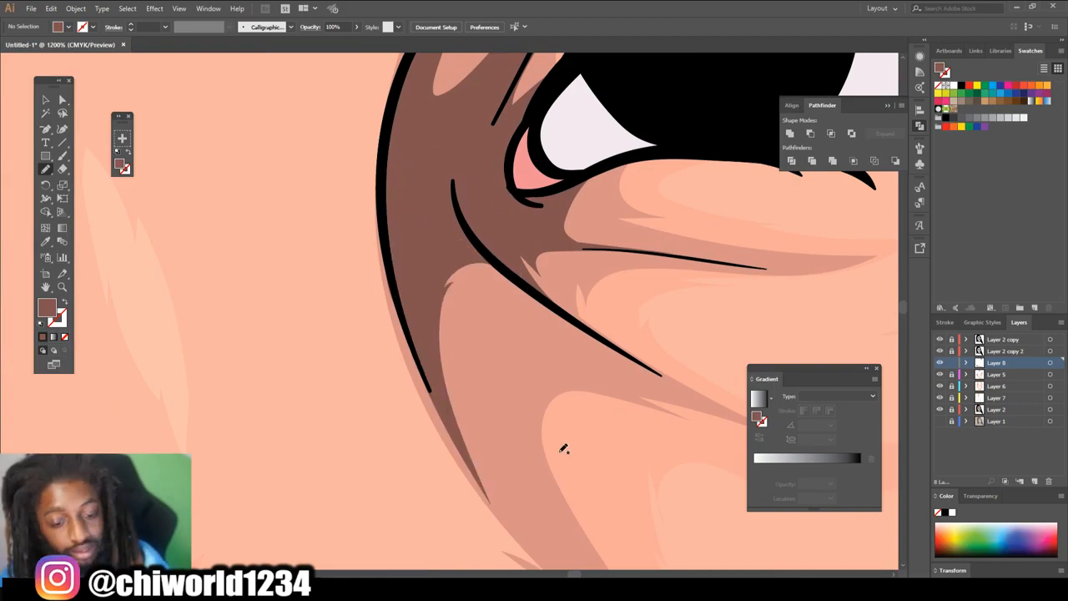
pyautogui.scroll(-4, 497, 434)
pyautogui.scroll(4, 499, 392)
pyautogui.moveTo(497, 392)
pyautogui.mouseDown()
pyautogui.moveTo(476, 408)
pyautogui.moveTo(564, 337)
pyautogui.moveTo(670, 282)
pyautogui.moveTo(672, 236)
pyautogui.moveTo(623, 262)
pyautogui.moveTo(564, 333)
pyautogui.moveTo(483, 409)
pyautogui.mouseUp()
pyautogui.moveTo(262, 368)
pyautogui.mouseDown()
pyautogui.moveTo(398, 322)
pyautogui.moveTo(440, 360)
pyautogui.moveTo(374, 353)
pyautogui.moveTo(242, 386)
pyautogui.mouseUp()
pyautogui.scroll(-4, 553, 519)
pyautogui.scroll(5, 418, 217)
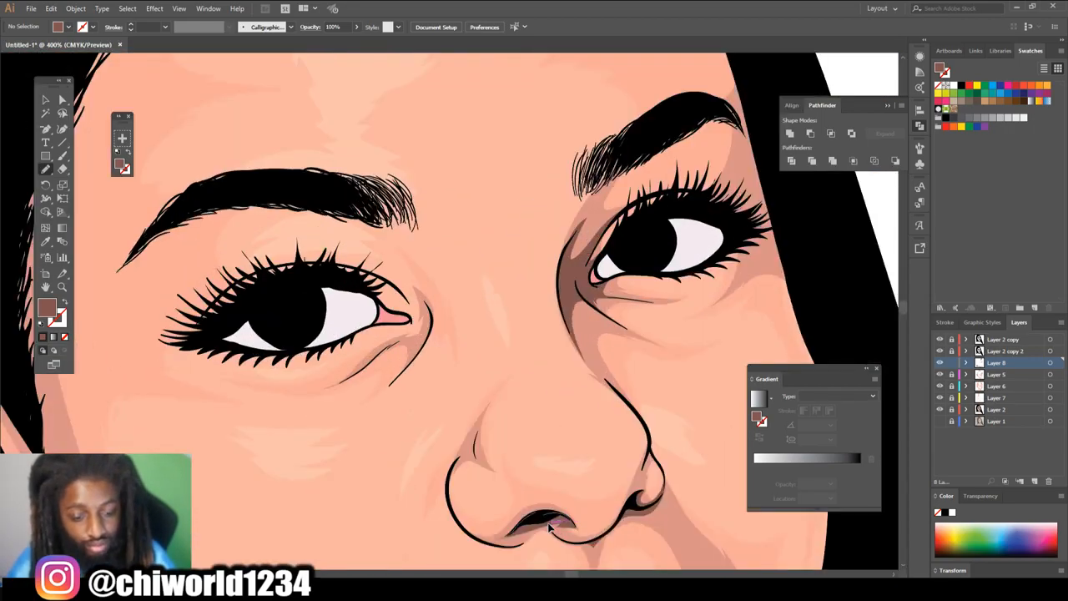
# - Draw dark shadow shapes behind the upper eyelashes and the inner hairs of the left eyebrow
pyautogui.scroll(-4, 430, 380)
pyautogui.scroll(2, 440, 463)
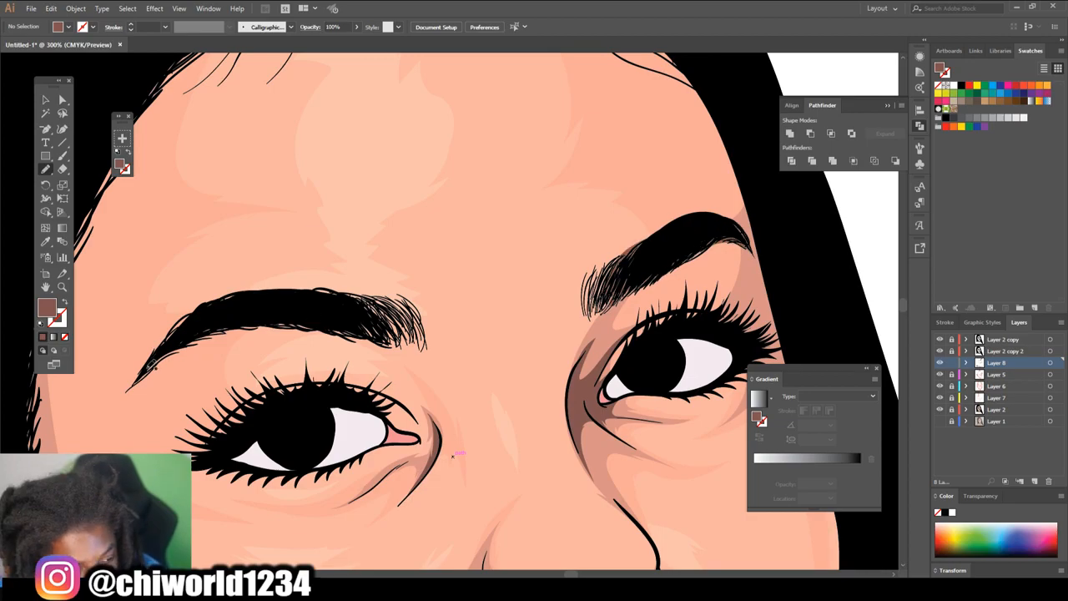
pyautogui.scroll(-4, 450, 504)
pyautogui.scroll(3, 451, 505)
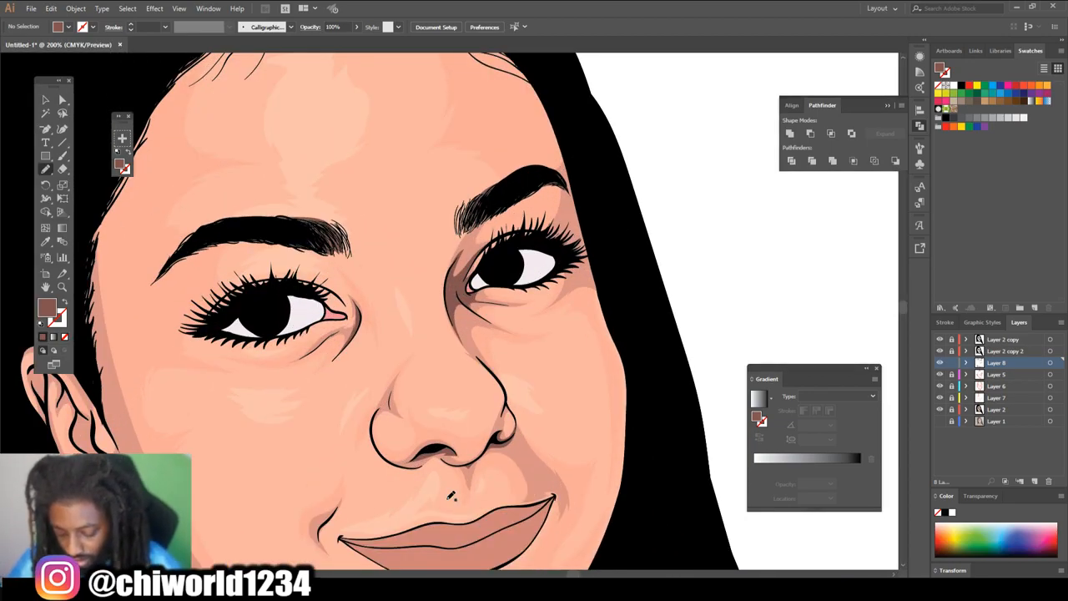
pyautogui.scroll(-3, 451, 496)
pyautogui.scroll(5, 478, 311)
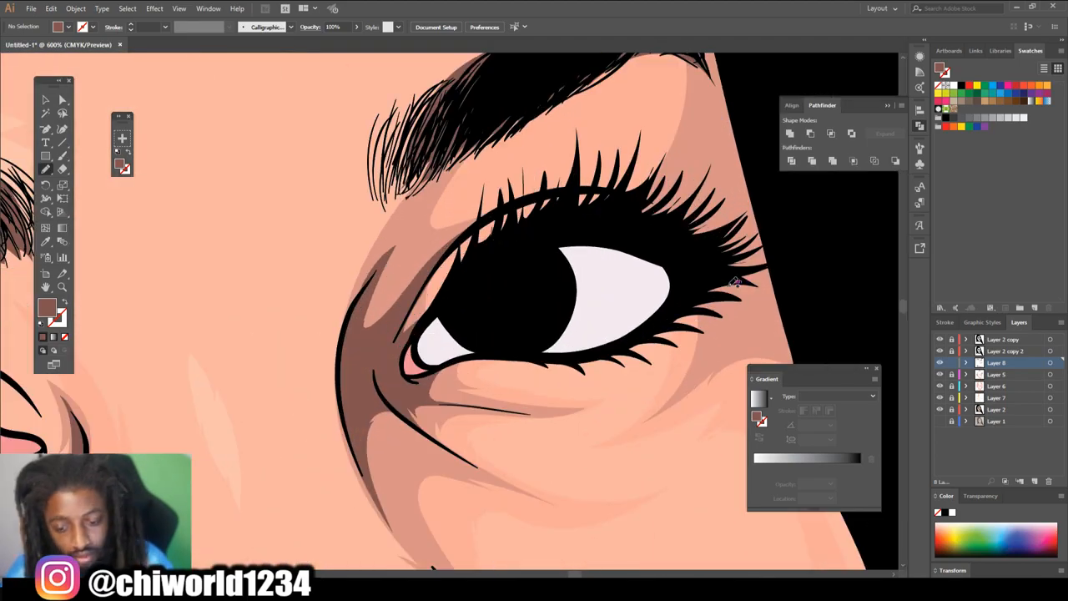
pyautogui.moveTo(695, 214)
pyautogui.mouseDown()
pyautogui.moveTo(598, 158)
pyautogui.moveTo(451, 290)
pyautogui.moveTo(628, 272)
pyautogui.mouseUp()
pyautogui.hotkey('ctrl', '-')
pyautogui.hotkey('ctrl', '-')
pyautogui.scroll(-3, 628, 273)
pyautogui.scroll(5, 517, 327)
pyautogui.moveTo(663, 347)
pyautogui.mouseDown()
pyautogui.moveTo(777, 320)
pyautogui.moveTo(676, 255)
pyautogui.moveTo(504, 271)
pyautogui.moveTo(367, 402)
pyautogui.moveTo(629, 343)
pyautogui.mouseUp()
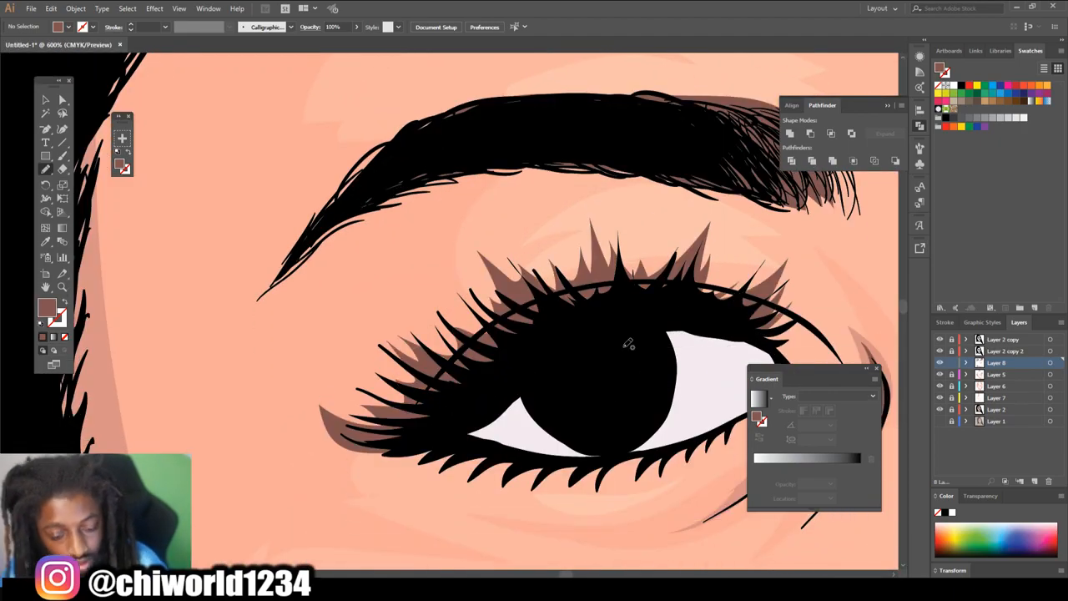
pyautogui.scroll(-5, 629, 343)
pyautogui.scroll(-1, 678, 353)
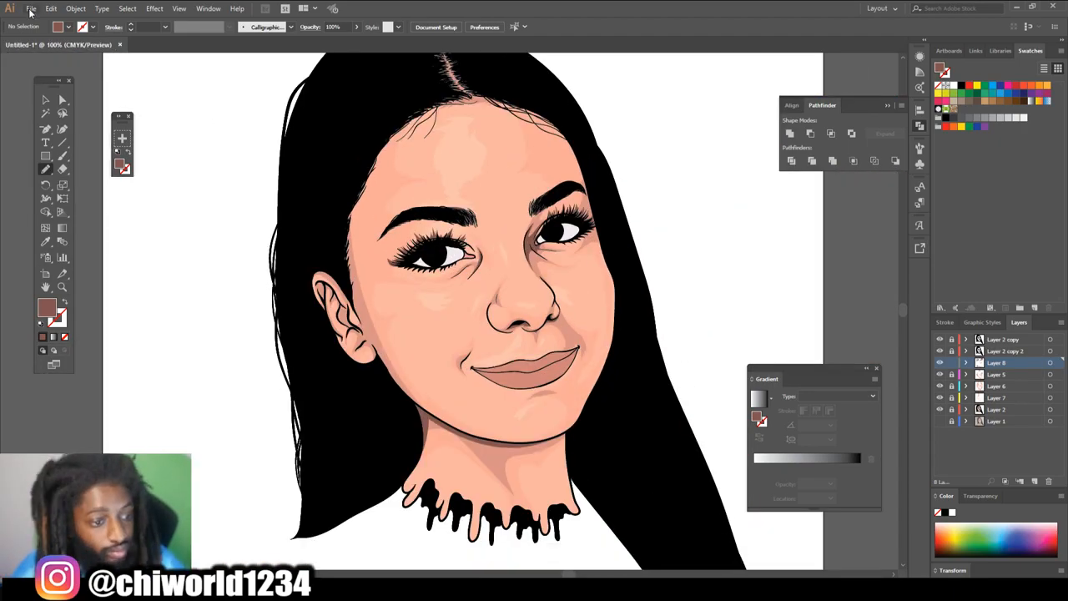
# - Save the portrait to the Desktop as an Adobe Illustrator file named girl
pyautogui.click(31, 9)
pyautogui.click(76, 103)
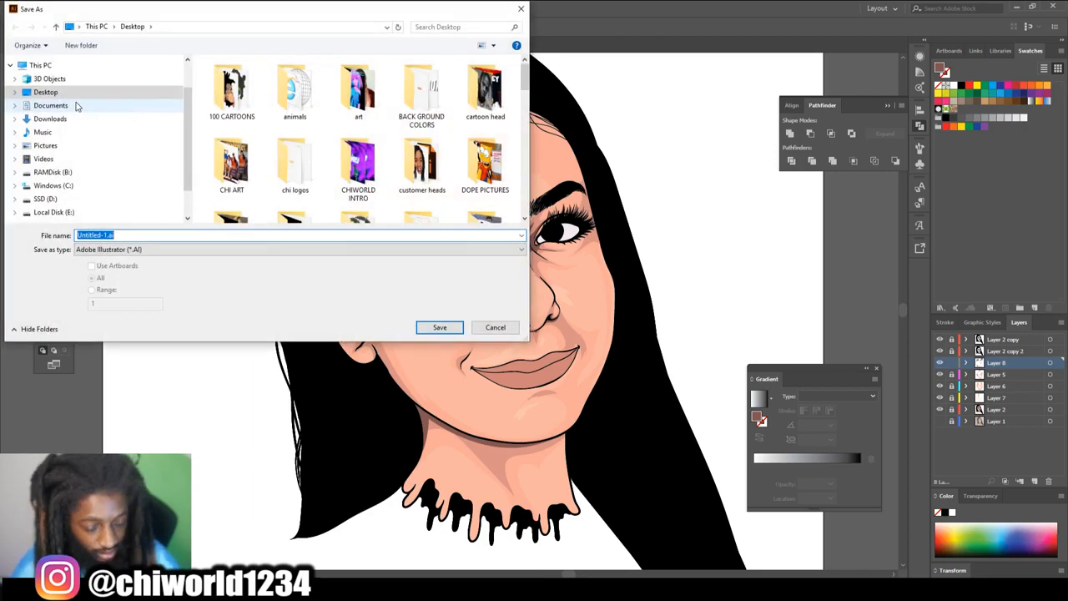
pyautogui.write('g')
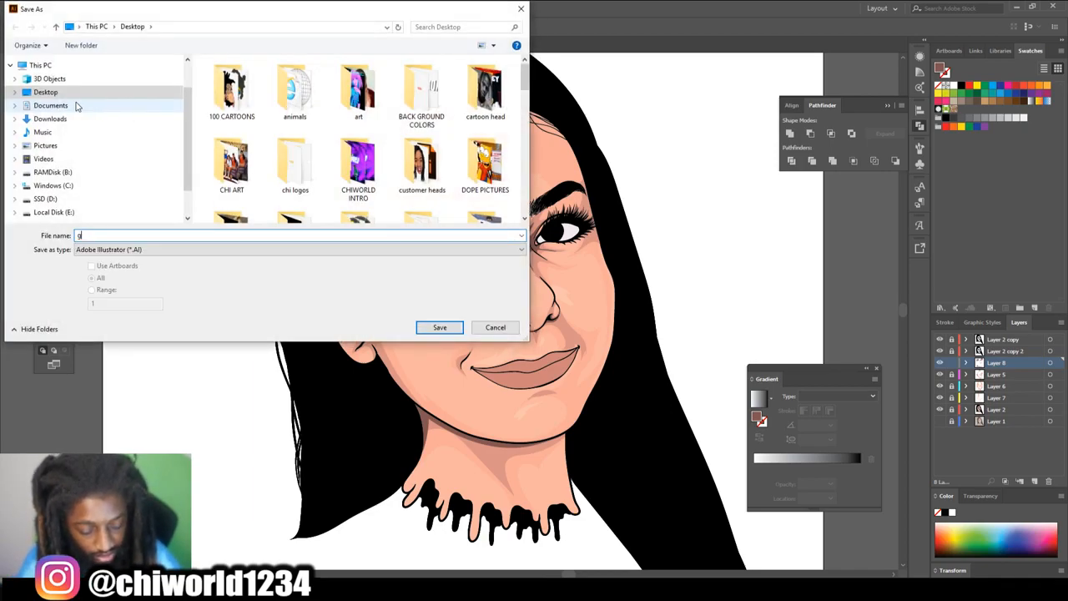
pyautogui.write('irl')
pyautogui.press('Return')
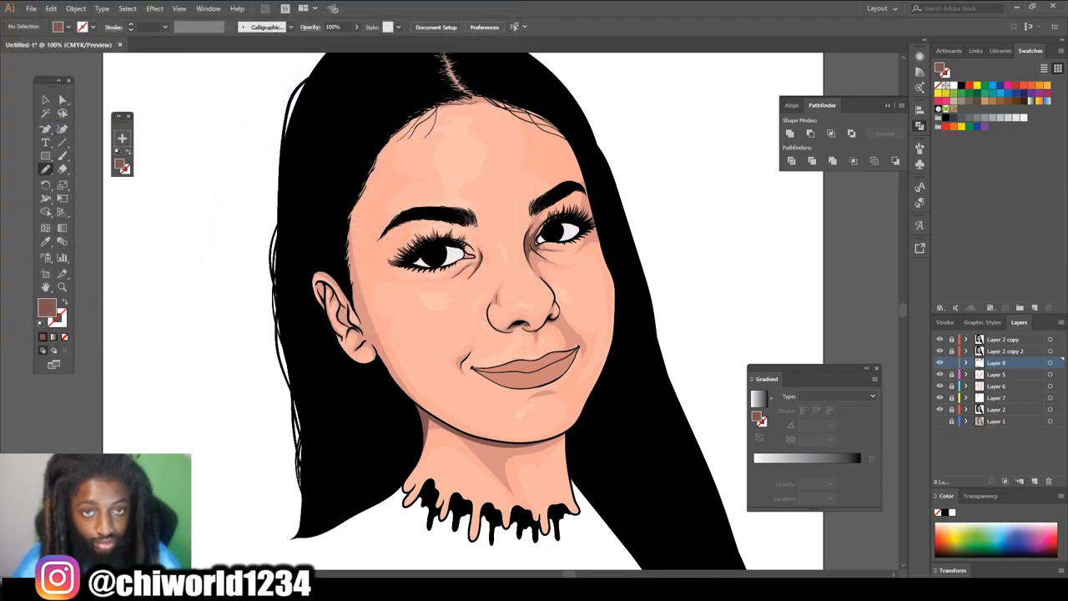
pyautogui.click(178, 339)
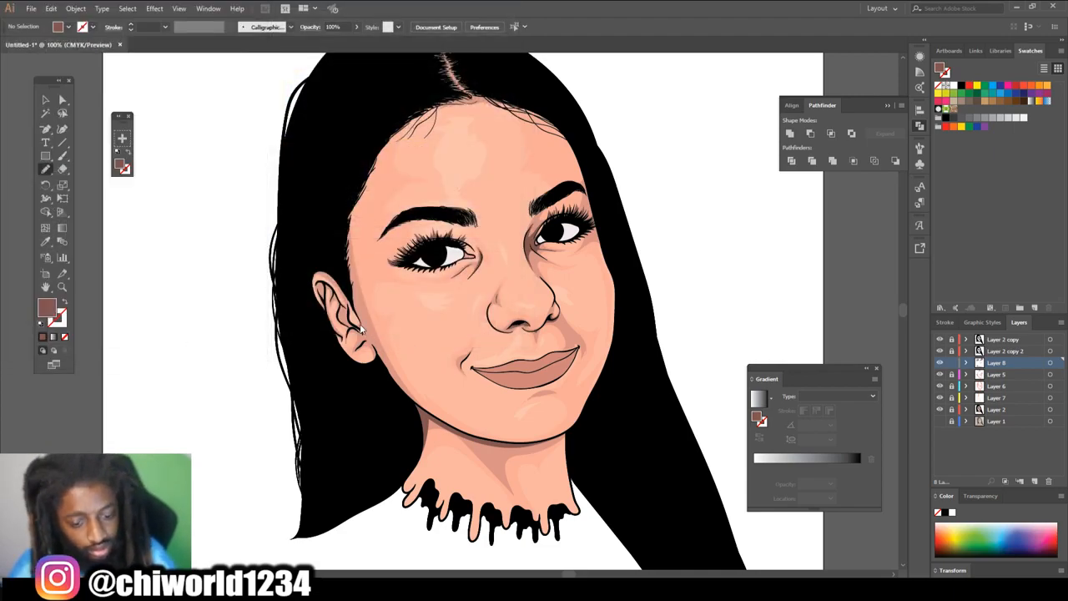
# - Draw dark shadow shapes inside the folds of the ear
pyautogui.hscroll(-1, 364, 326)
pyautogui.scroll(-1, 346, 324)
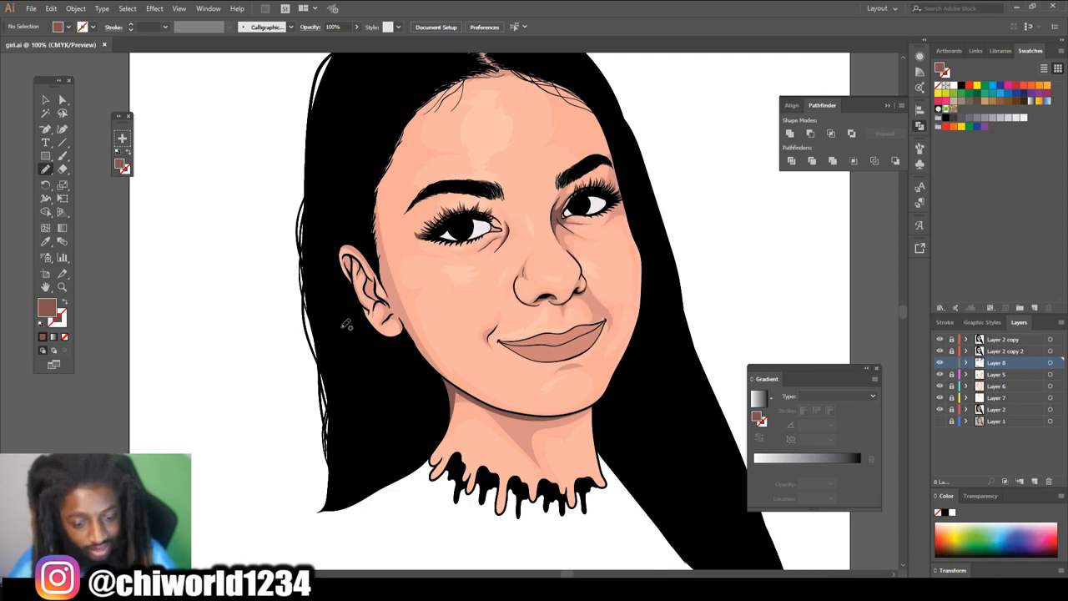
pyautogui.scroll(6, 346, 325)
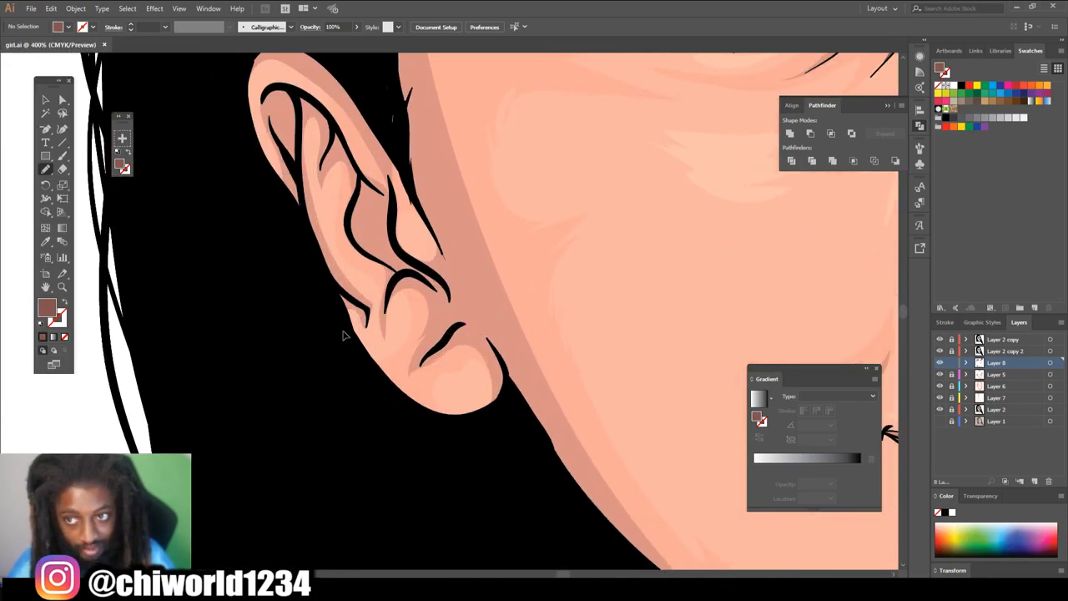
pyautogui.scroll(3, 344, 332)
pyautogui.moveTo(463, 325); pyautogui.dragTo(559, 402)
pyautogui.moveTo(482, 378)
pyautogui.mouseDown()
pyautogui.moveTo(455, 380)
pyautogui.moveTo(431, 402)
pyautogui.moveTo(426, 368)
pyautogui.moveTo(358, 297)
pyautogui.moveTo(349, 266)
pyautogui.moveTo(373, 166)
pyautogui.mouseUp()
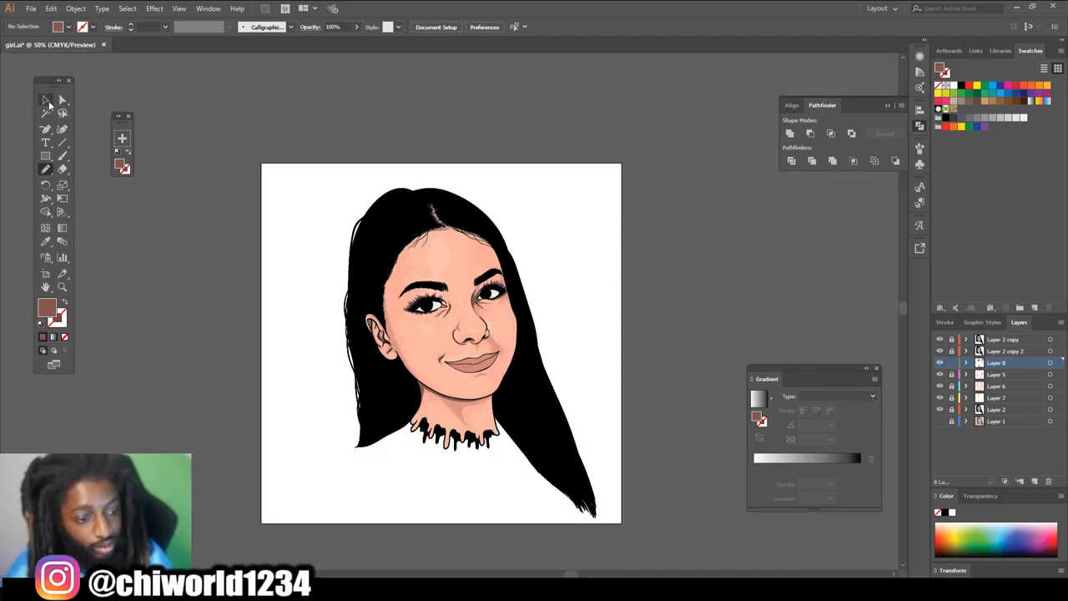
# - Select all the dark shadow shapes on Layer 8, then expand and merge them into one group
pyautogui.click(47, 100)
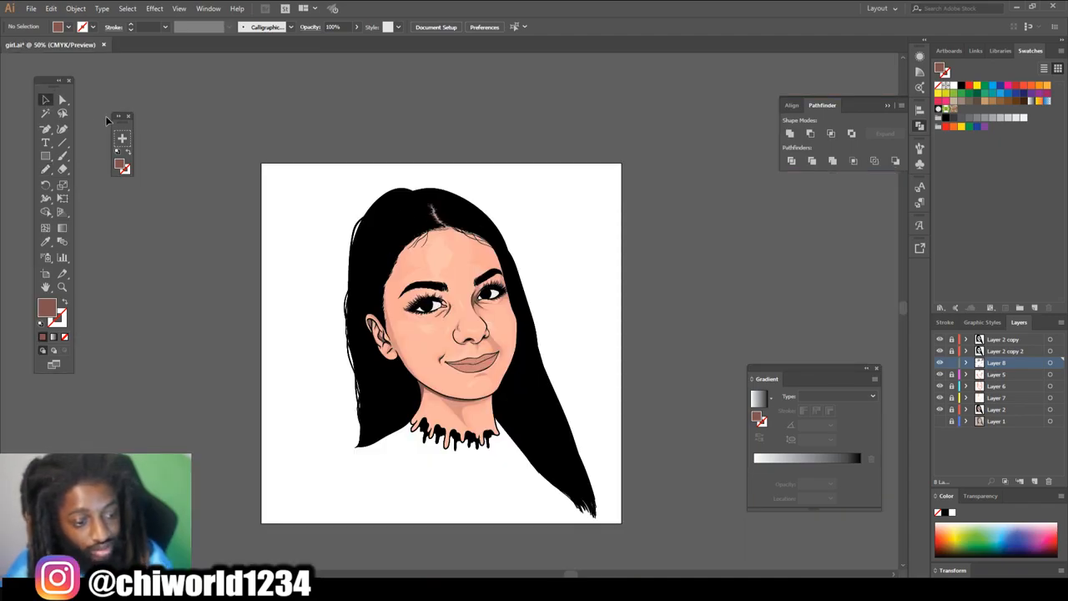
pyautogui.moveTo(322, 198); pyautogui.dragTo(598, 484)
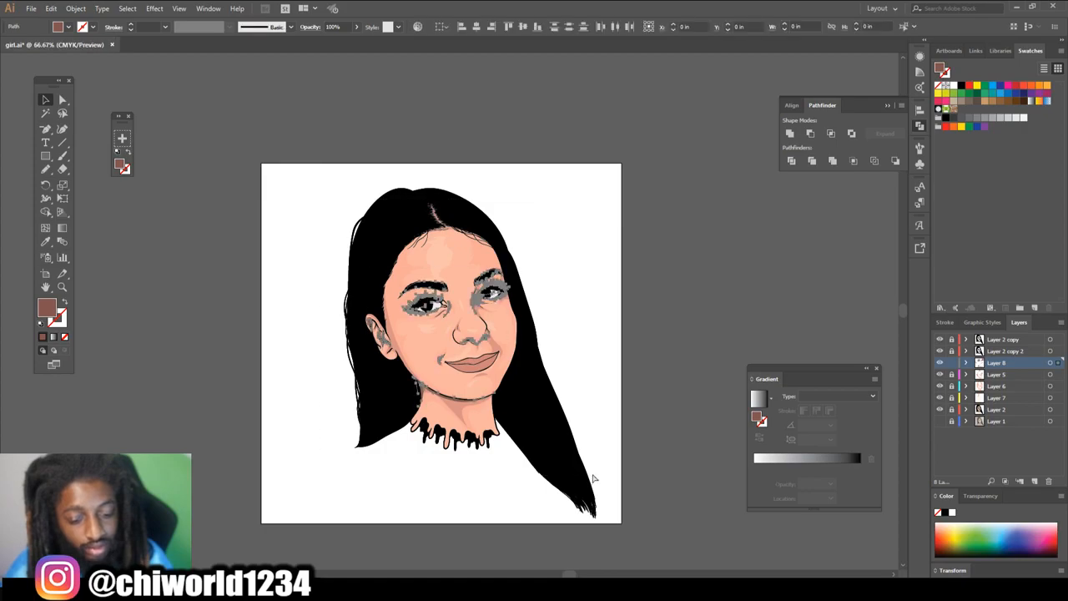
pyautogui.hotkey('ctrl', '+')
pyautogui.hotkey('ctrl', '+')
pyautogui.hotkey('ctrl', '+')
pyautogui.hotkey('ctrl', '+')
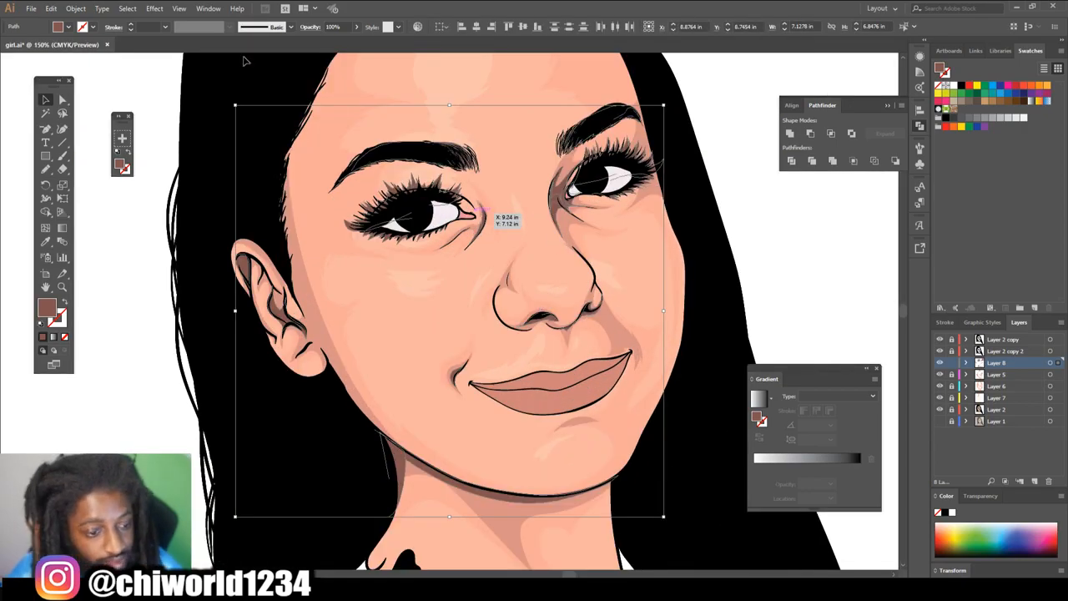
pyautogui.click(78, 9)
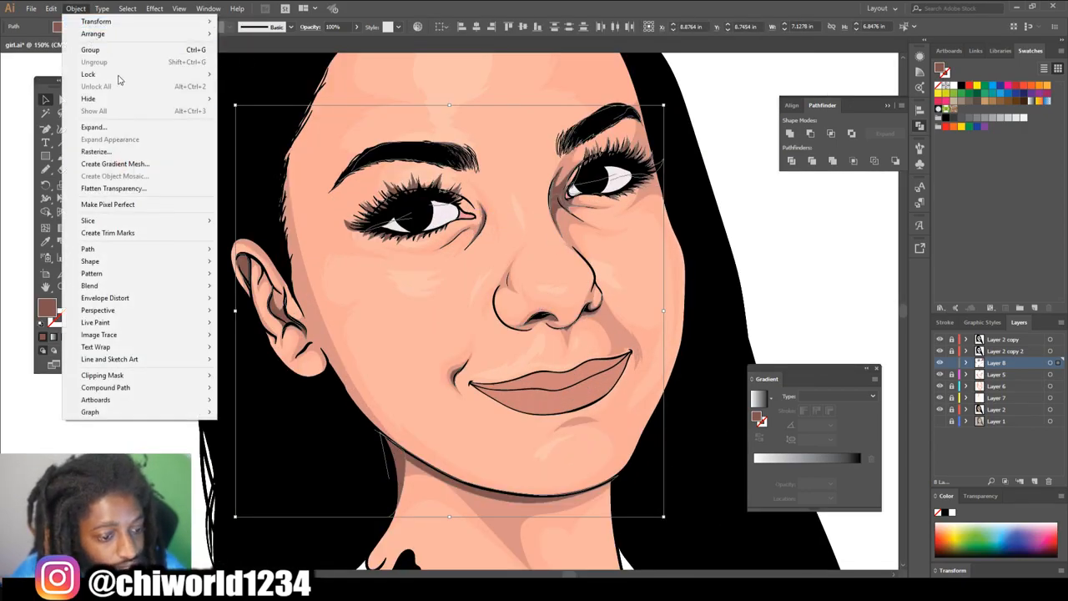
pyautogui.click(147, 127)
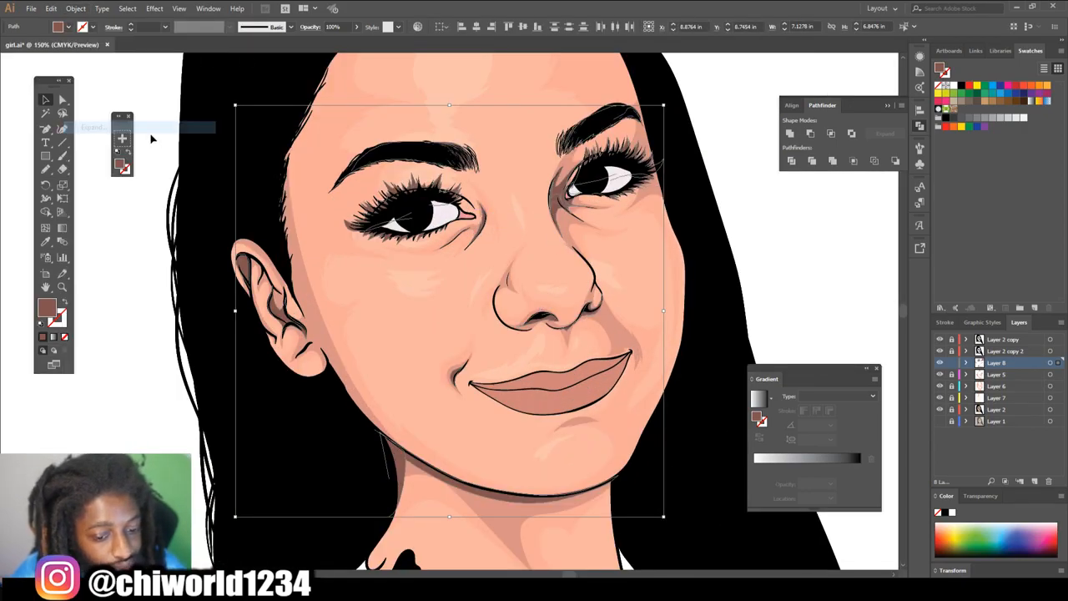
pyautogui.click(834, 162)
# - Adjust the merged shadows' colours with preview on, raising magenta slightly, and deselect the artwork
pyautogui.click(51, 8)
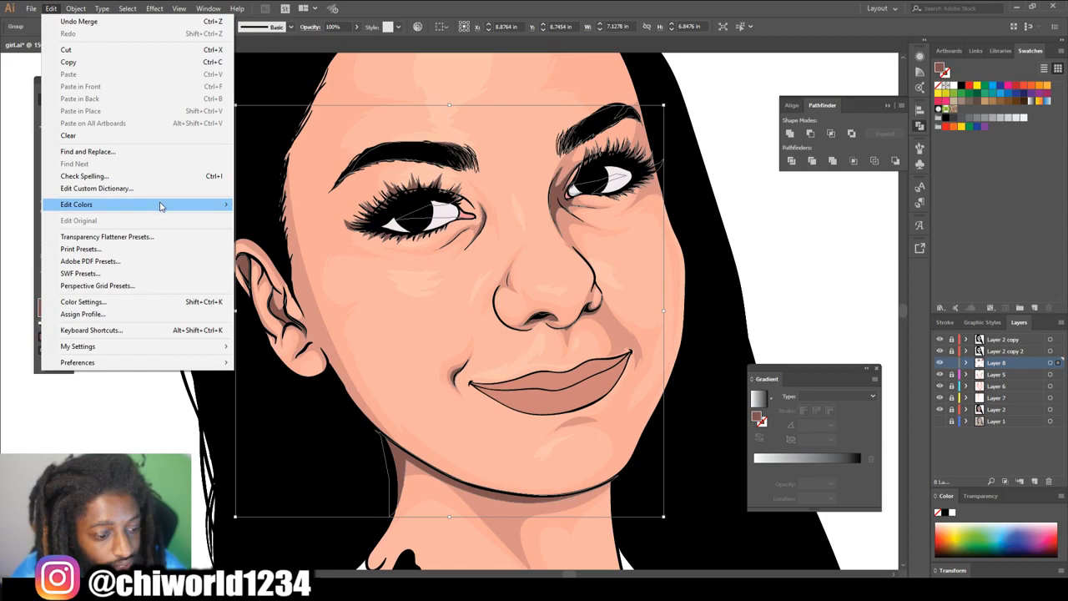
pyautogui.moveTo(161, 206)
pyautogui.click(283, 233)
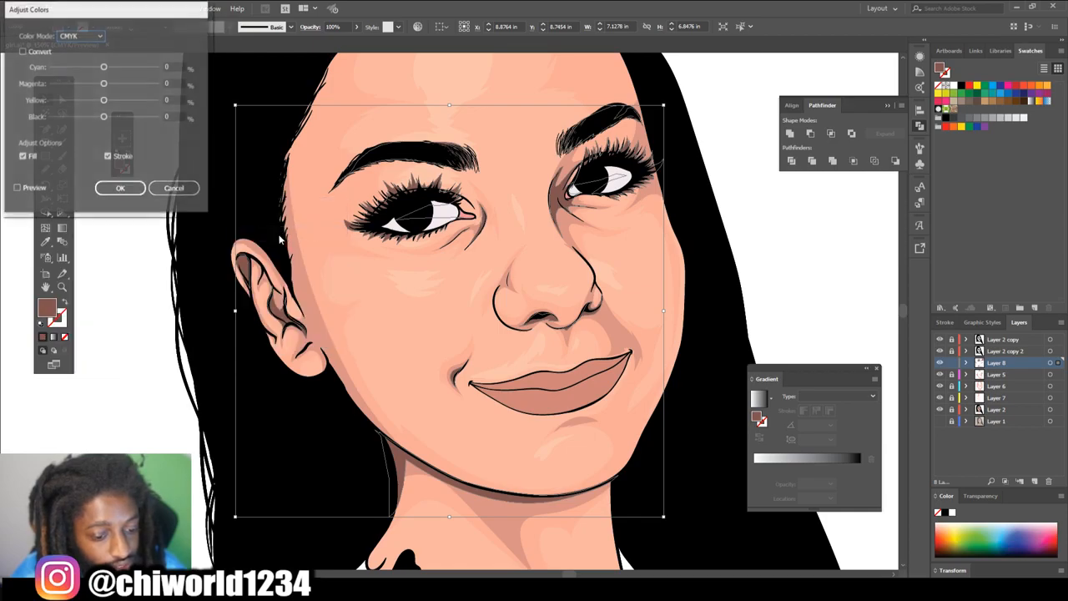
pyautogui.click(18, 189)
pyautogui.click(104, 85)
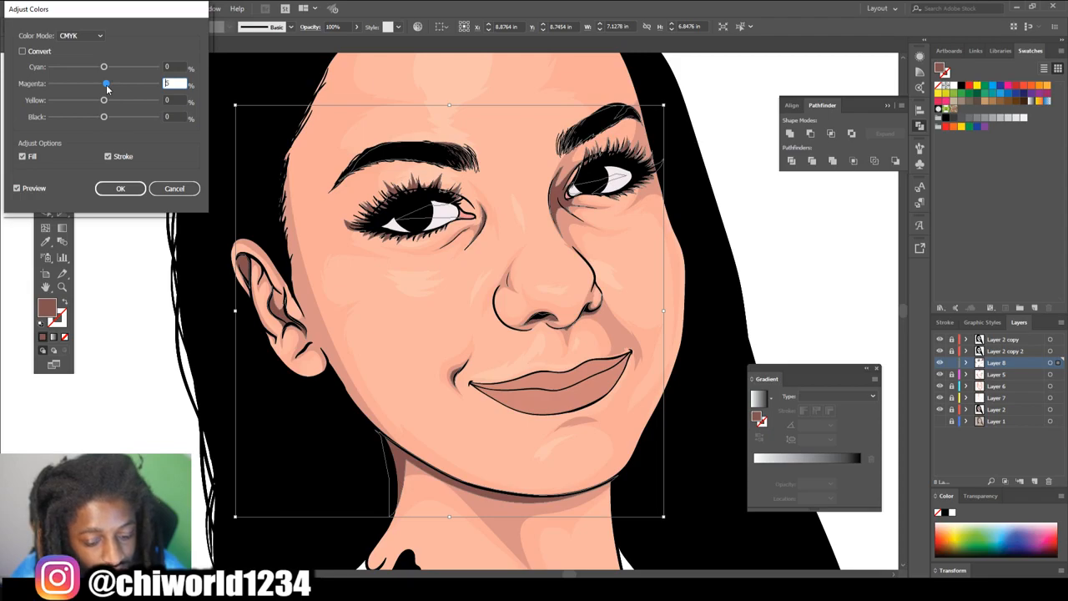
pyautogui.click(120, 188)
pyautogui.click(137, 270)
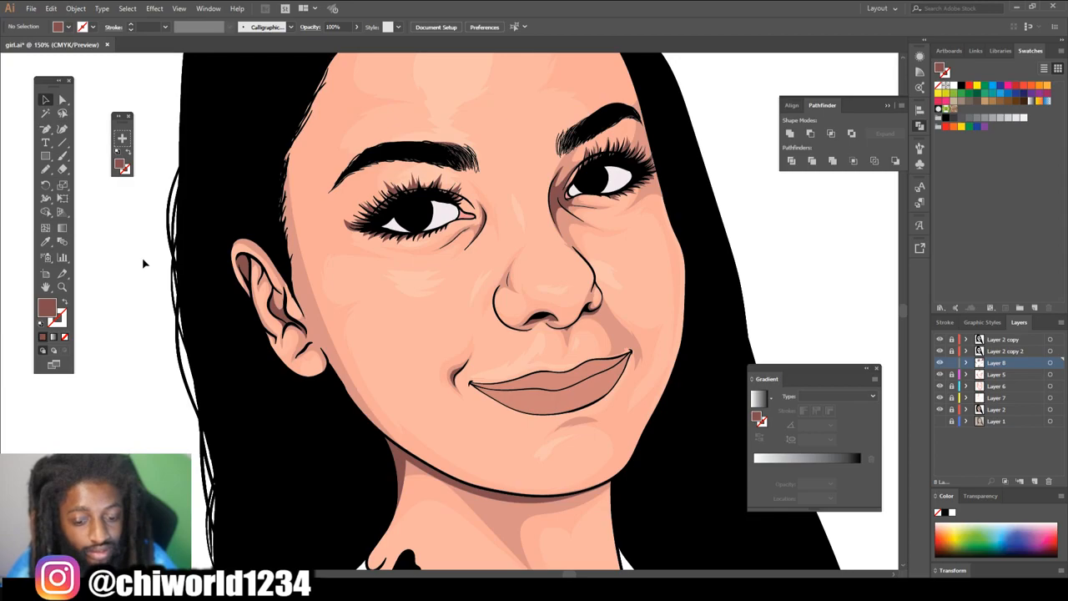
# - Lock the dark shadow layer and create a new layer placed between Layer 2 copy and Layer 2 copy 2
pyautogui.hotkey('ctrl', '0')
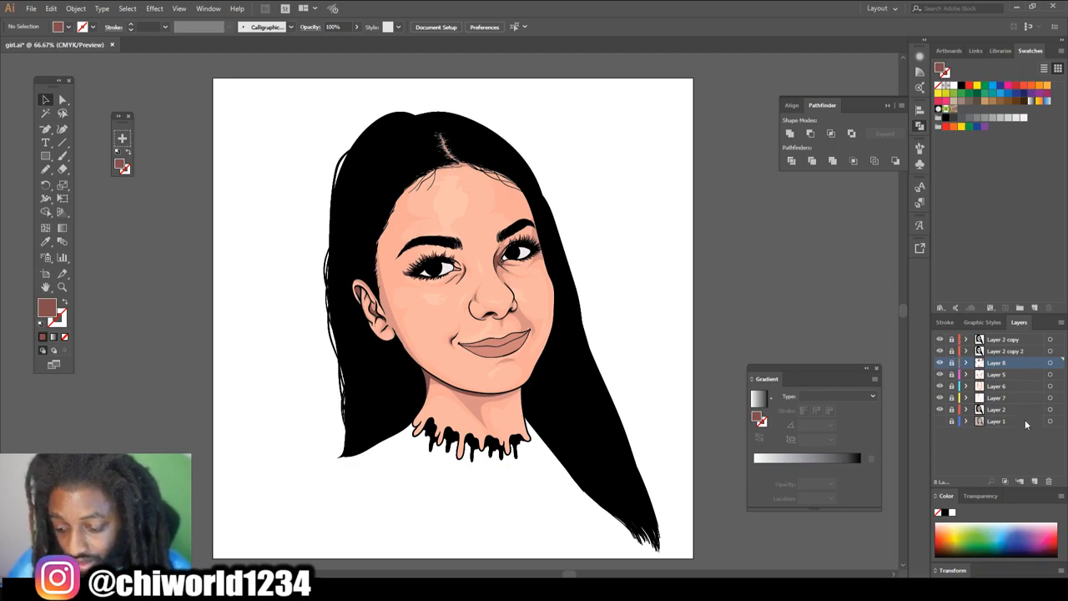
pyautogui.click(1033, 482)
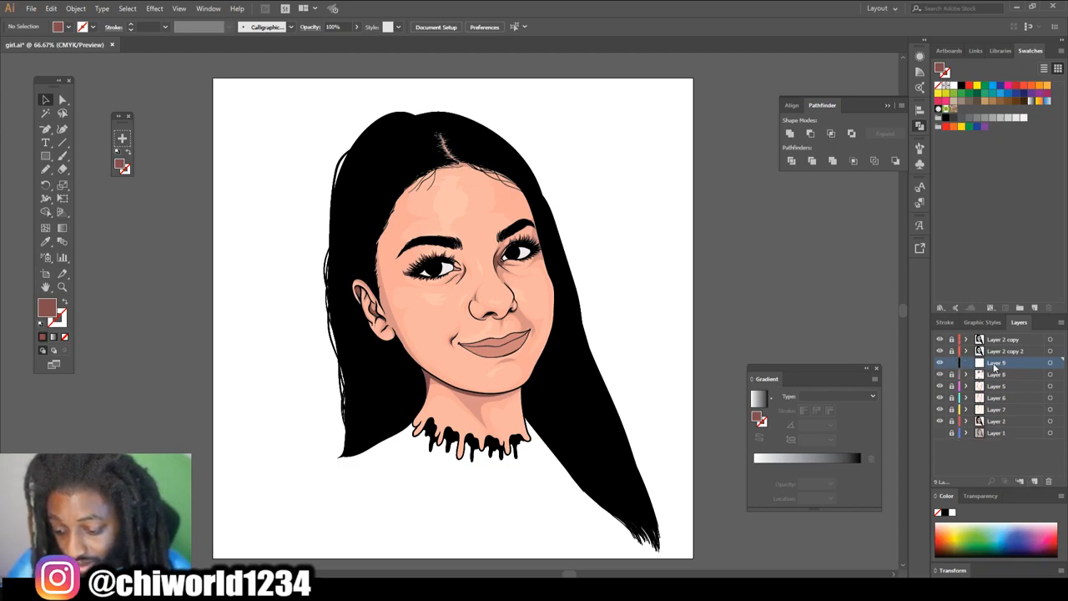
pyautogui.moveTo(994, 368); pyautogui.dragTo(993, 347)
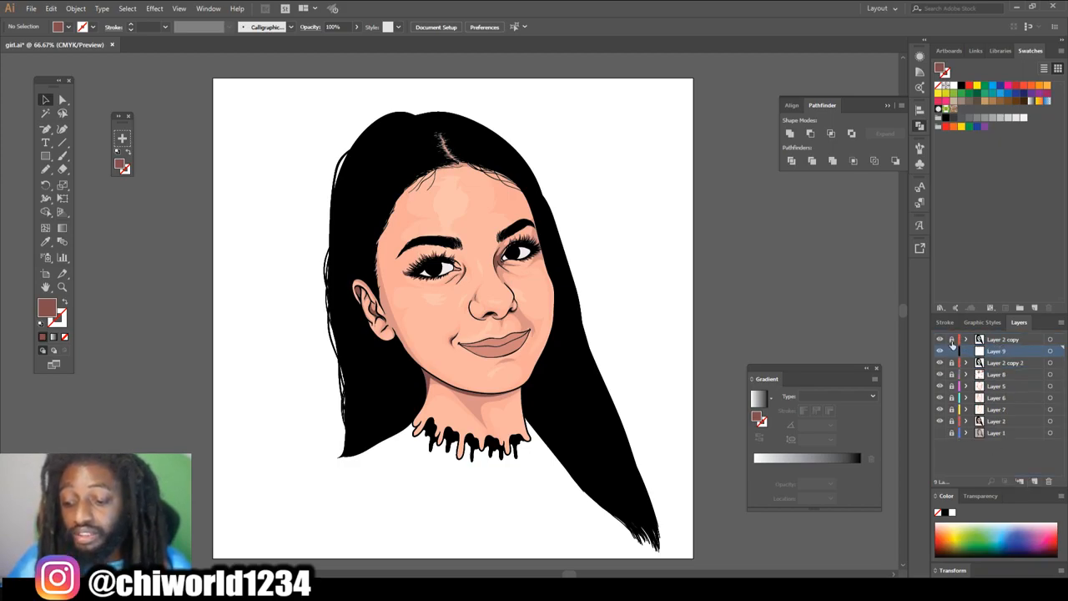
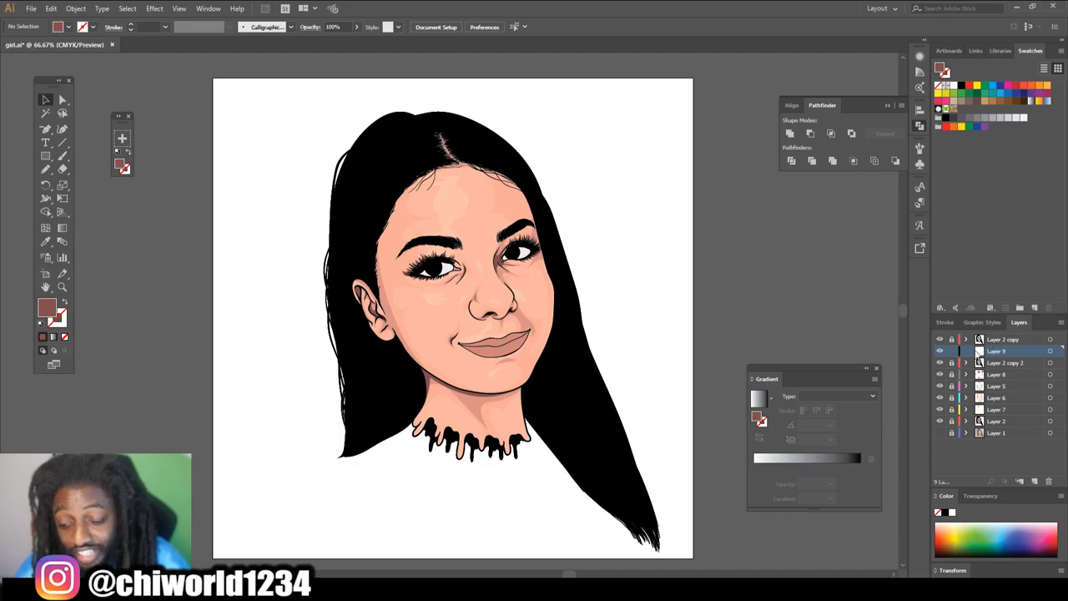
# - Sample the white of the left eye and darken the fill to the greyish mauve #7F6F78
pyautogui.scroll(2, 699, 332)
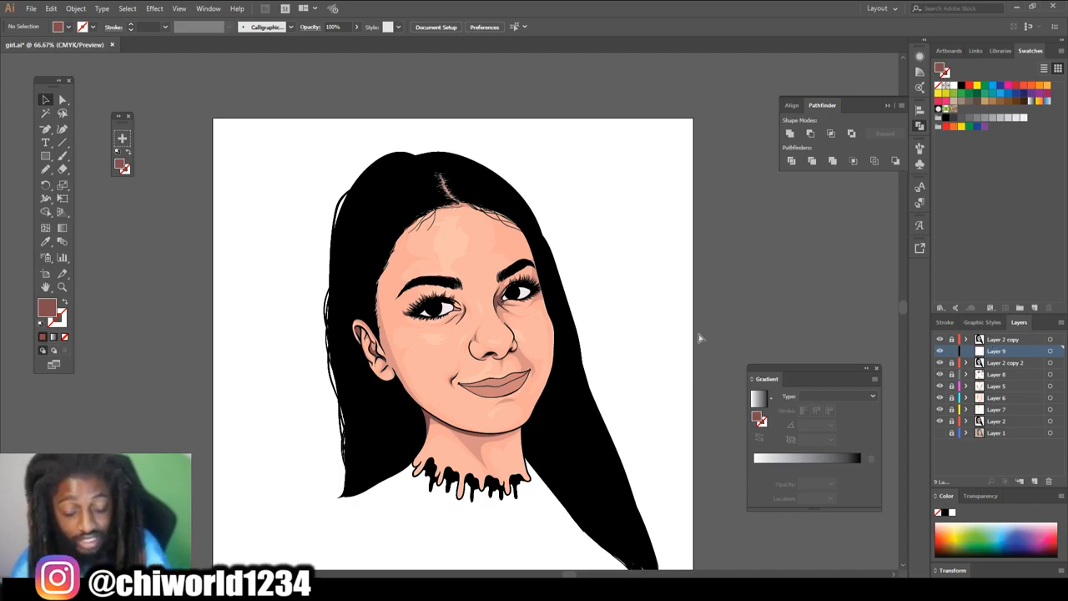
pyautogui.hotkey('ctrl', '=')
pyautogui.hotkey('ctrl', '=')
pyautogui.hotkey('ctrl', '=')
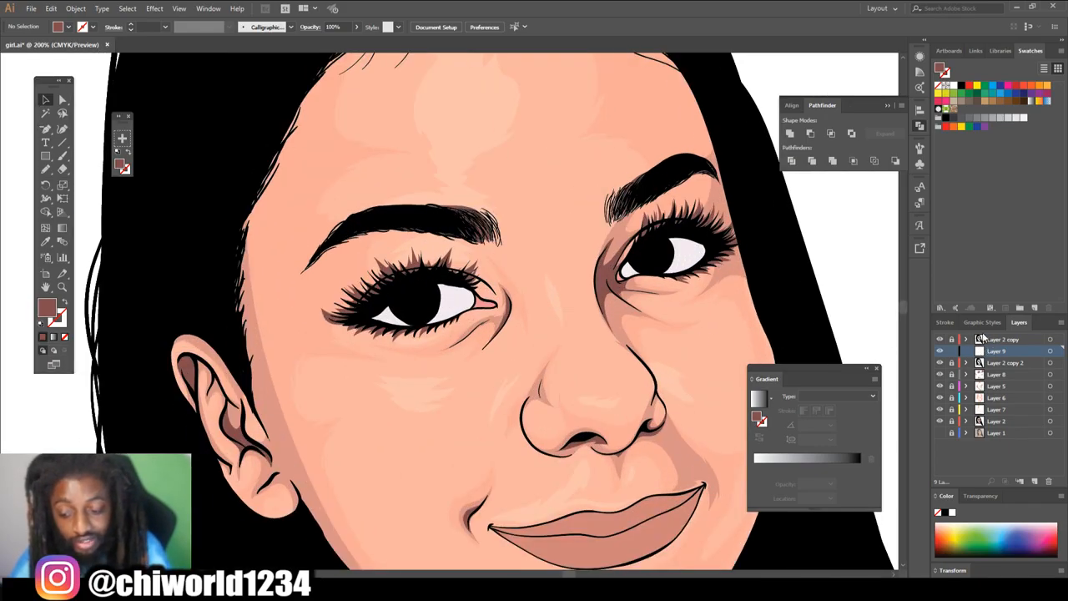
pyautogui.hotkey('ctrl', '=')
pyautogui.hotkey('ctrl', '=')
pyautogui.hotkey('ctrl', '=')
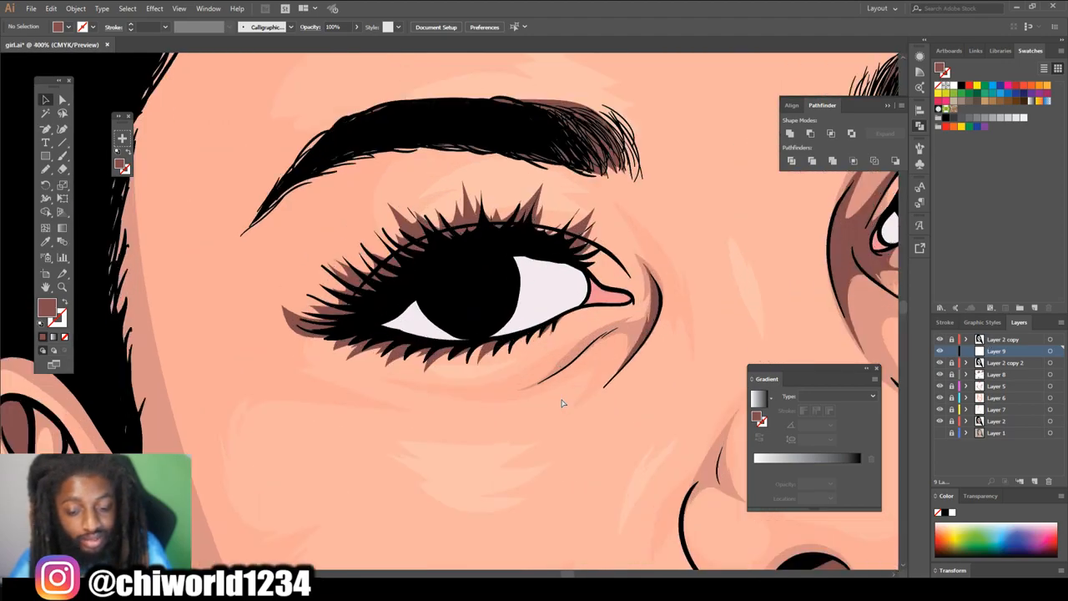
pyautogui.click(46, 242)
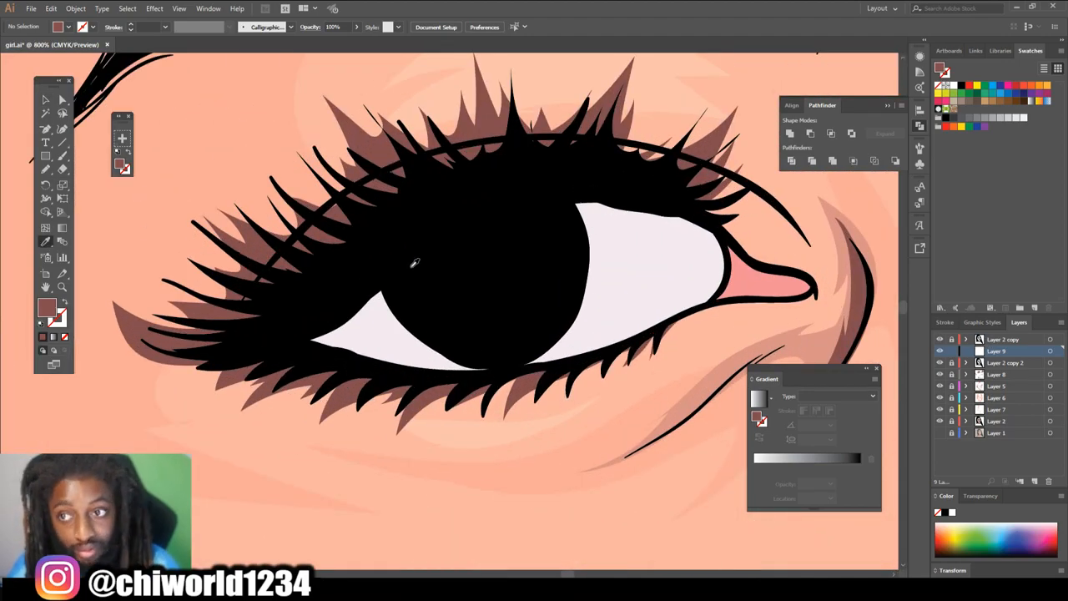
pyautogui.click(631, 247)
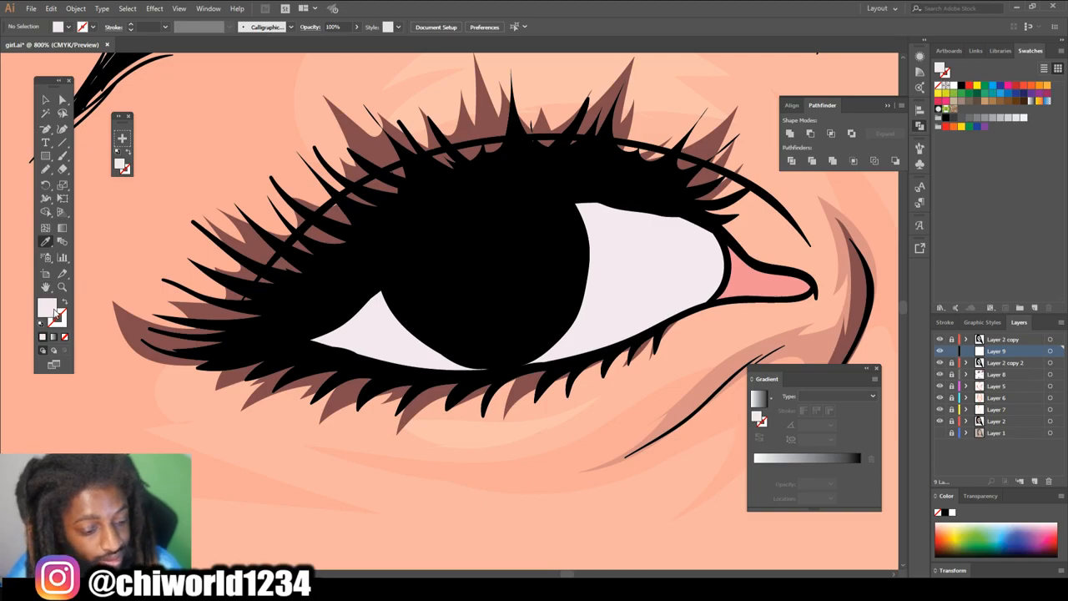
pyautogui.doubleClick(47, 309)
pyautogui.moveTo(48, 122); pyautogui.dragTo(29, 109)
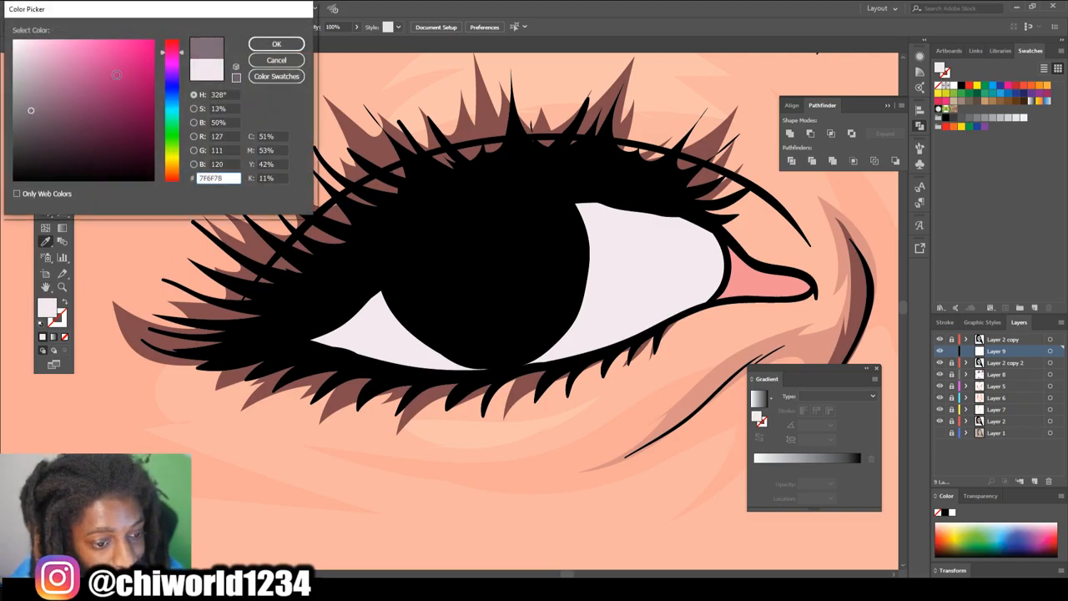
pyautogui.click(276, 44)
# - Draw grey shadow shapes with the Pencil across the upper part of the left eye's white
pyautogui.press('n')
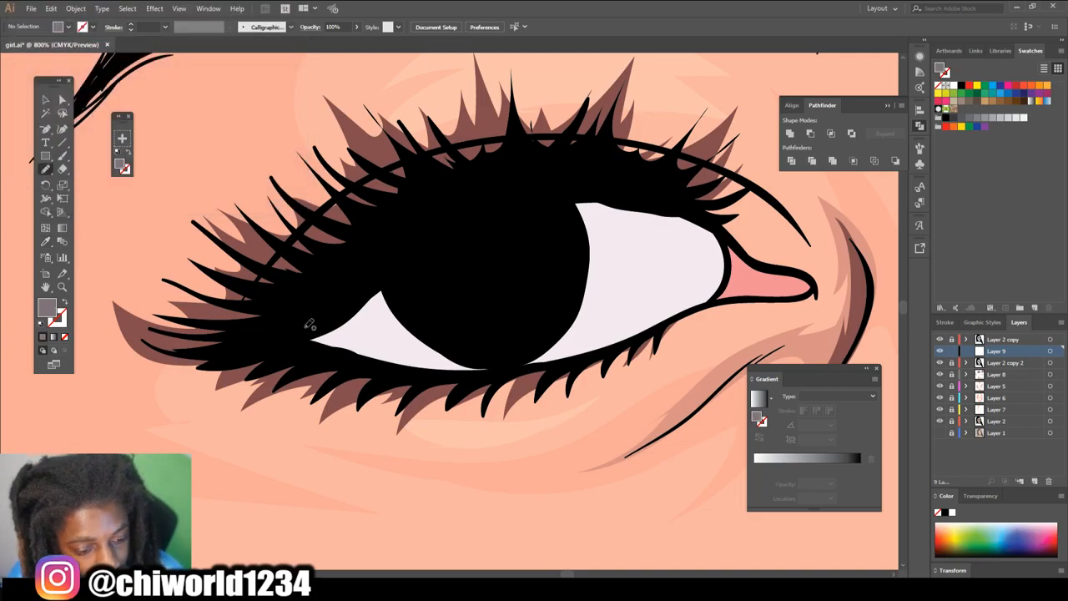
pyautogui.moveTo(392, 361)
pyautogui.mouseDown()
pyautogui.moveTo(415, 339)
pyautogui.moveTo(598, 265)
pyautogui.moveTo(723, 248)
pyautogui.moveTo(393, 361)
pyautogui.mouseUp()
pyautogui.hotkey('ctrl', '-')
pyautogui.hotkey('ctrl', '-')
pyautogui.hotkey('ctrl', '-')
pyautogui.hotkey('ctrl', '-')
pyautogui.hotkey('ctrl', '-')
pyautogui.hotkey('ctrl', '-')
# - Draw a matching grey shadow shape across the upper part of the right eye's white
pyautogui.hotkey('ctrl', '+')
pyautogui.hotkey('ctrl', '+')
pyautogui.hotkey('ctrl', '+')
pyautogui.hotkey('ctrl', '+')
pyautogui.hotkey('ctrl', '+')
pyautogui.hotkey('ctrl', '+')
pyautogui.hotkey('ctrl', '+')
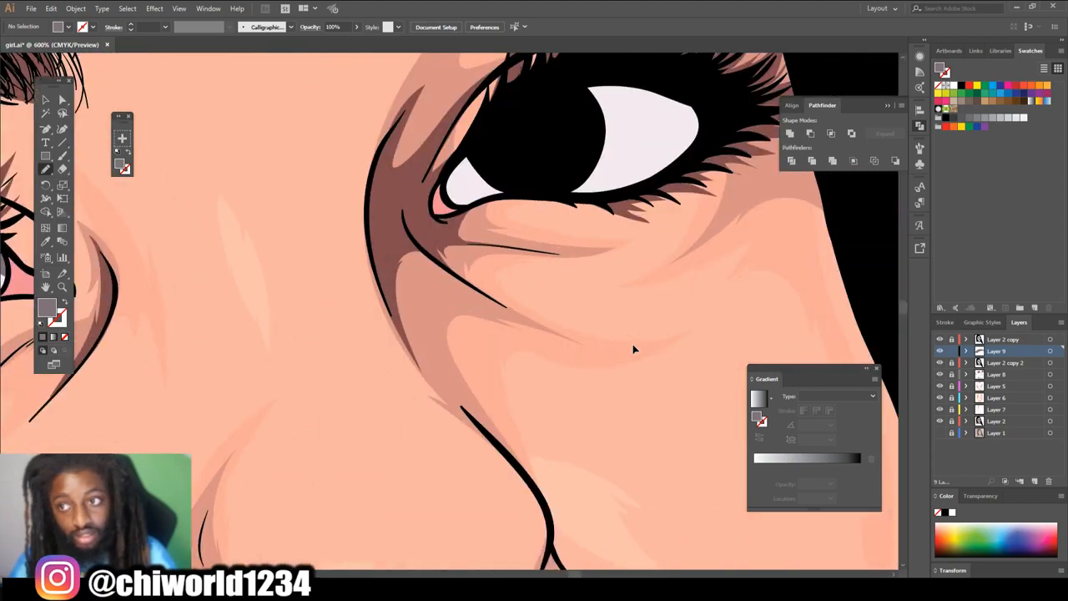
pyautogui.hotkey('ctrl', '-')
pyautogui.hotkey('ctrl', '-')
pyautogui.hotkey('ctrl', '-')
pyautogui.hotkey('ctrl', '-')
pyautogui.hotkey('ctrl', '-')
pyautogui.hotkey('ctrl', '-')
pyautogui.hotkey('ctrl', '-')
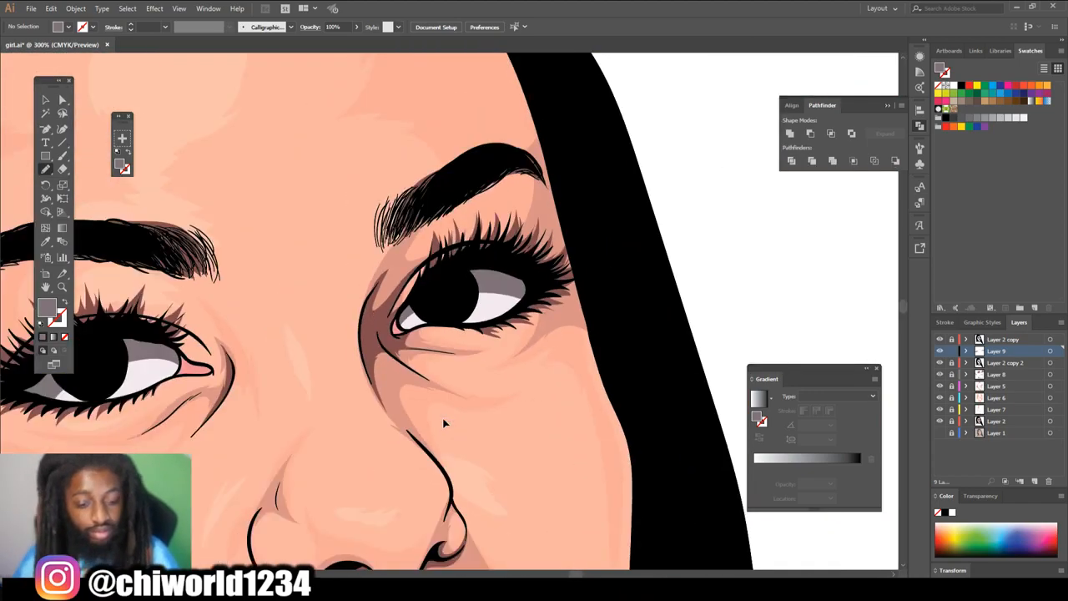
# - Sample the lip colour and set the fill to a darker reddish brown for the lip shading
pyautogui.hotkey('ctrl', '+')
pyautogui.hotkey('ctrl', '+')
pyautogui.hotkey('ctrl', '+')
pyautogui.hotkey('ctrl', '+')
pyautogui.hotkey('ctrl', '+')
pyautogui.press('i')
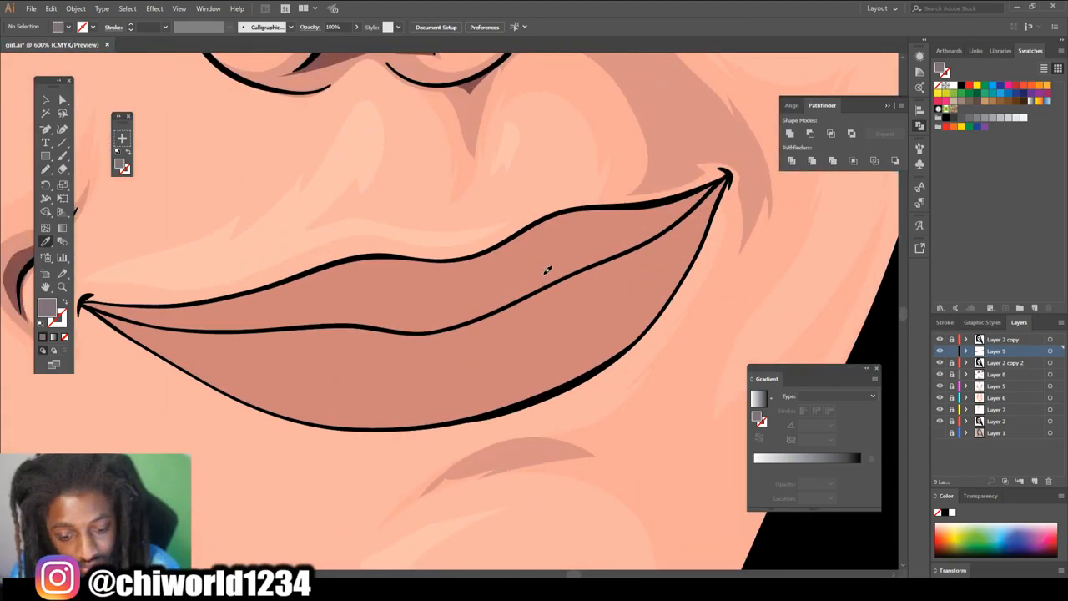
pyautogui.click(546, 272)
pyautogui.click(45, 170)
pyautogui.doubleClick(47, 308)
pyautogui.moveTo(72, 79); pyautogui.dragTo(74, 87)
pyautogui.press('Return')
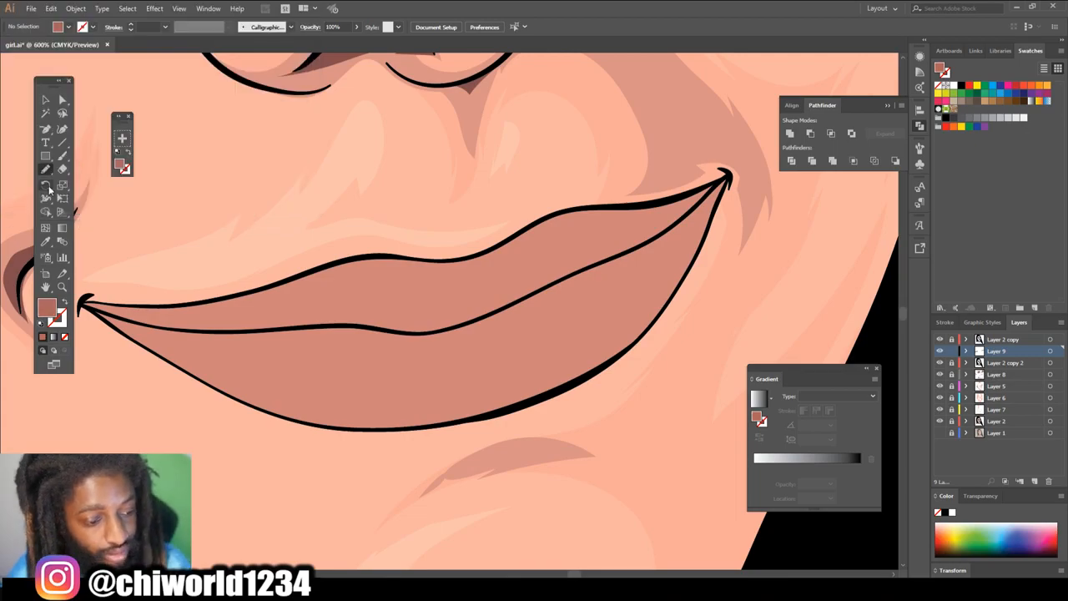
# - Draw a dark shadow shape on the upper lip at the right corner of the mouth
pyautogui.hotkey('ctrl', '+')
pyautogui.hotkey('ctrl', '+')
pyautogui.hotkey('ctrl', '+')
pyautogui.moveTo(418, 185)
pyautogui.mouseDown()
pyautogui.moveTo(566, 200)
pyautogui.moveTo(267, 369)
pyautogui.moveTo(664, 185)
pyautogui.moveTo(357, 182)
pyautogui.moveTo(368, 183)
pyautogui.mouseUp()
pyautogui.hotkey('ctrl', '-')
pyautogui.hotkey('ctrl', '-')
pyautogui.hotkey('ctrl', '-')
pyautogui.hotkey('ctrl', '-')
pyautogui.hotkey('ctrl', '-')
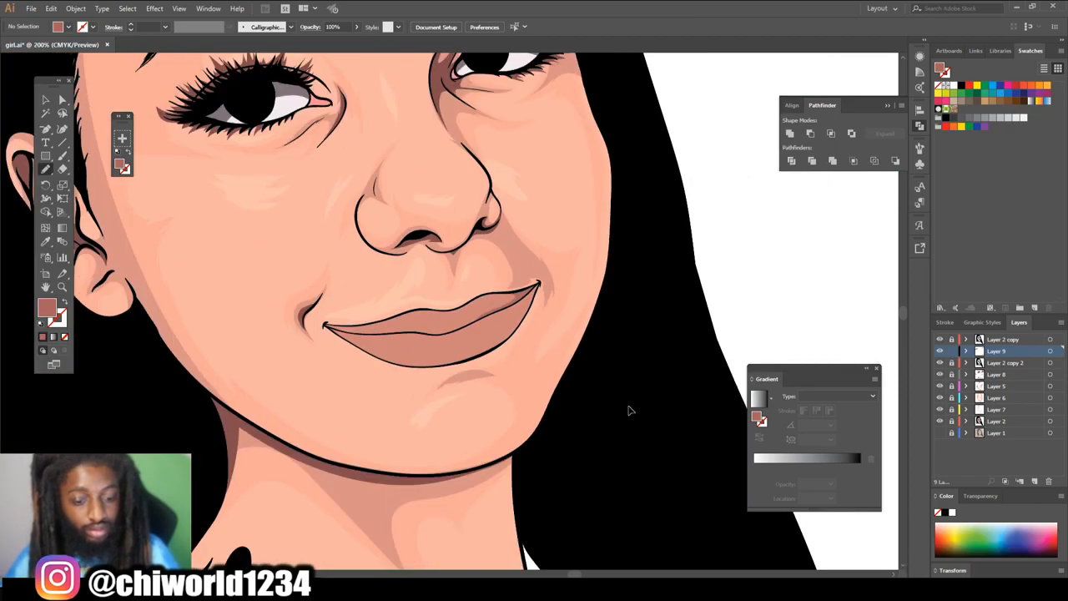
# - Extend the dark shadow across the upper lip along the line between the lips, toward the left corner of the mouth
pyautogui.hscroll(-2, 631, 407)
pyautogui.scroll(-1, 631, 407)
pyautogui.hotkey('ctrl', '+')
pyautogui.hotkey('ctrl', '+')
pyautogui.hotkey('ctrl', '+')
pyautogui.hotkey('ctrl', '+')
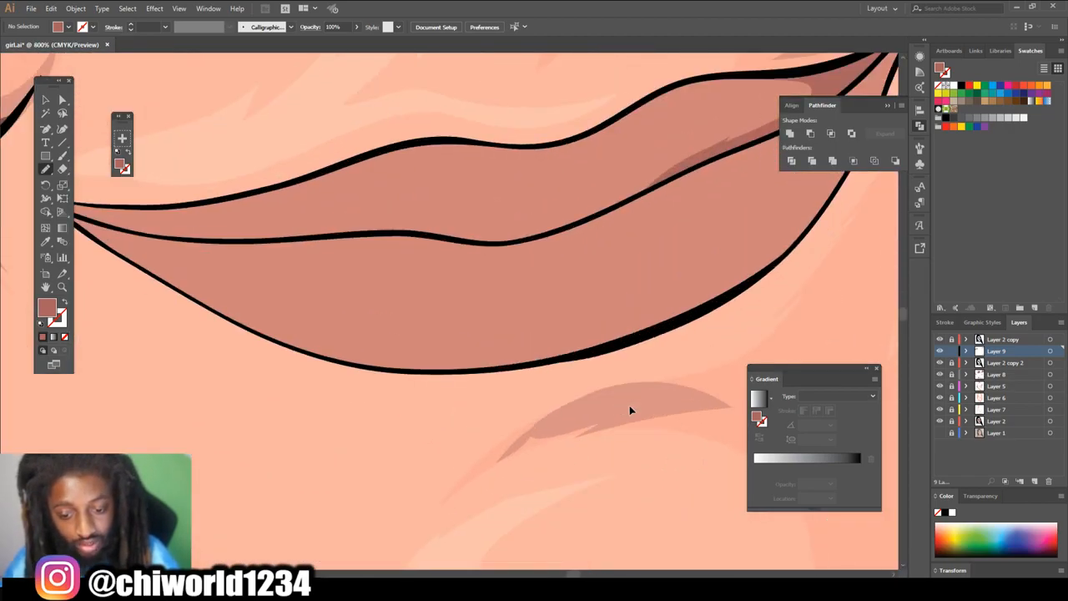
pyautogui.scroll(2, 630, 409)
pyautogui.hscroll(-1, 630, 408)
pyautogui.scroll(1, 630, 409)
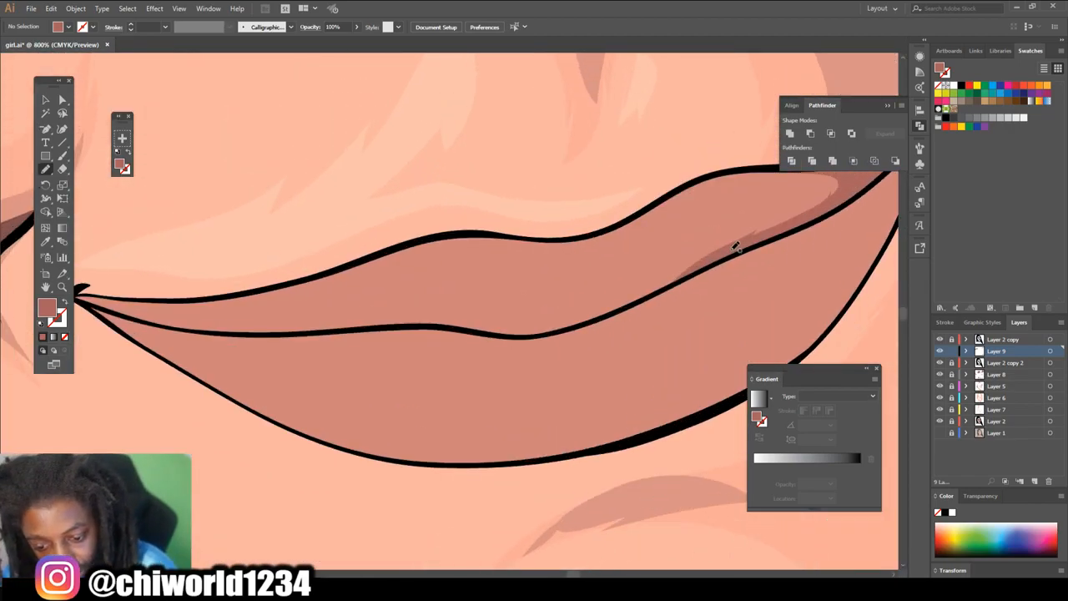
pyautogui.moveTo(726, 250)
pyautogui.mouseDown()
pyautogui.moveTo(556, 319)
pyautogui.moveTo(465, 317)
pyautogui.moveTo(435, 301)
pyautogui.moveTo(428, 304)
pyautogui.moveTo(438, 312)
pyautogui.moveTo(196, 331)
pyautogui.moveTo(545, 338)
pyautogui.moveTo(596, 325)
pyautogui.moveTo(789, 232)
pyautogui.mouseUp()
pyautogui.hotkey('ctrl', '-')
pyautogui.hotkey('ctrl', '-')
pyautogui.hotkey('ctrl', '-')
pyautogui.hotkey('ctrl', '-')
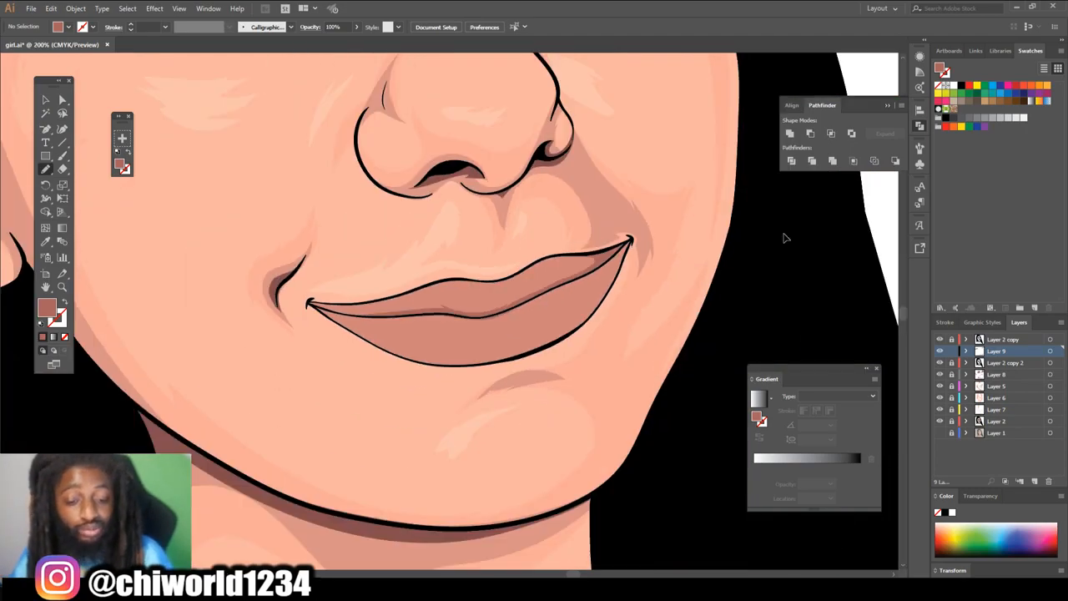
# - Draw a dark shadow shape on the upper lip at the left corner, joining the shading along the line between the lips
pyautogui.hscroll(-4, 765, 267)
pyautogui.hotkey('ctrl', '+')
pyautogui.hotkey('ctrl', '+')
pyautogui.hotkey('ctrl', '+')
pyautogui.hotkey('ctrl', '+')
pyautogui.hotkey('ctrl', '+')
pyautogui.hotkey('ctrl', '+')
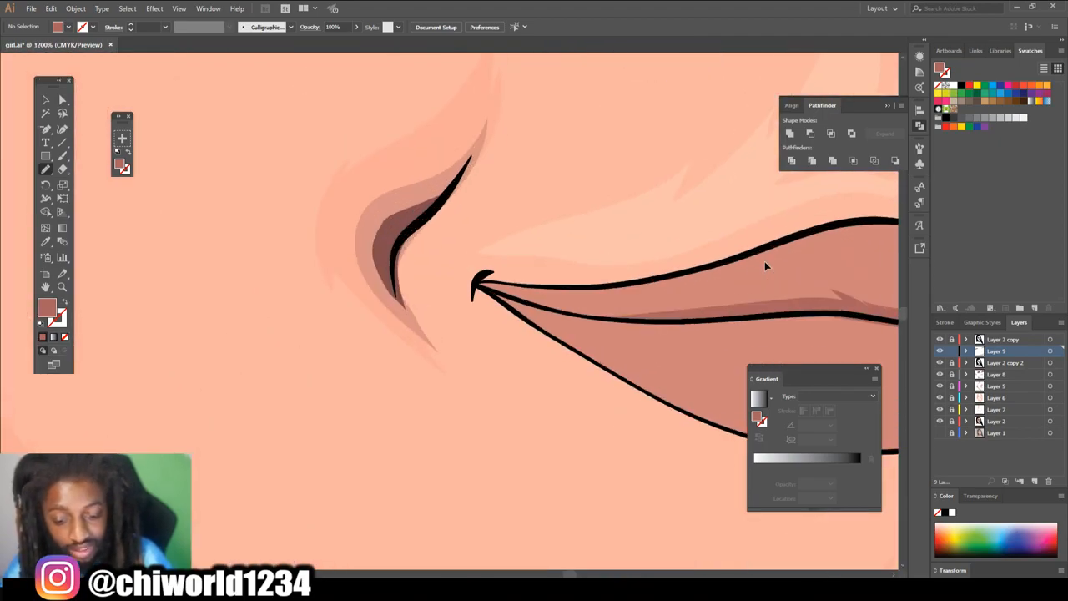
pyautogui.moveTo(781, 297)
pyautogui.mouseDown()
pyautogui.moveTo(620, 298)
pyautogui.moveTo(651, 288)
pyautogui.moveTo(588, 292)
pyautogui.moveTo(543, 279)
pyautogui.moveTo(593, 255)
pyautogui.moveTo(349, 247)
pyautogui.moveTo(464, 288)
pyautogui.mouseUp()
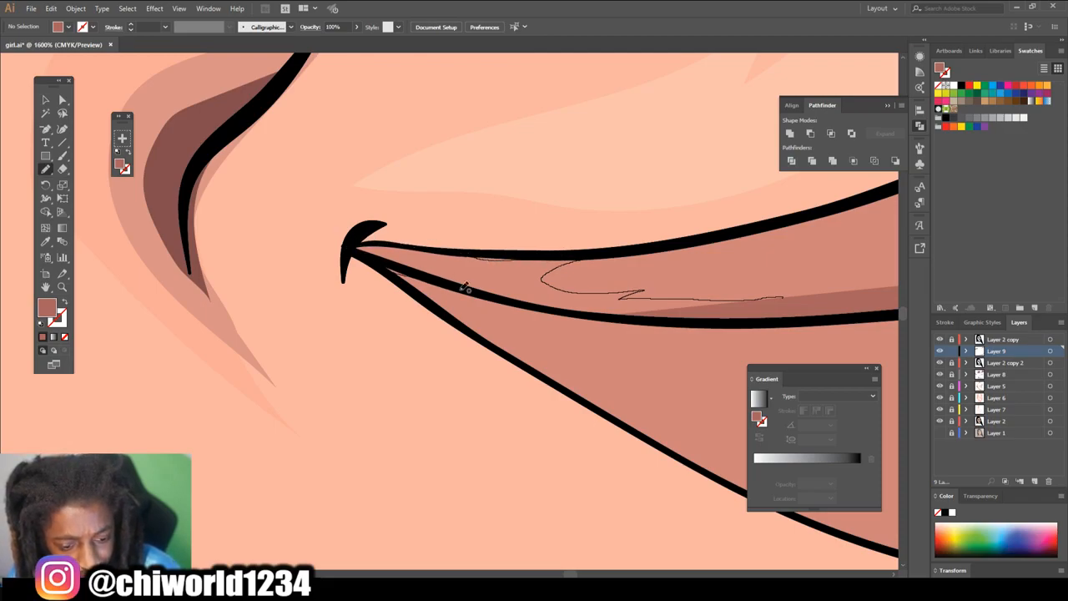
pyautogui.moveTo(683, 321); pyautogui.dragTo(823, 317)
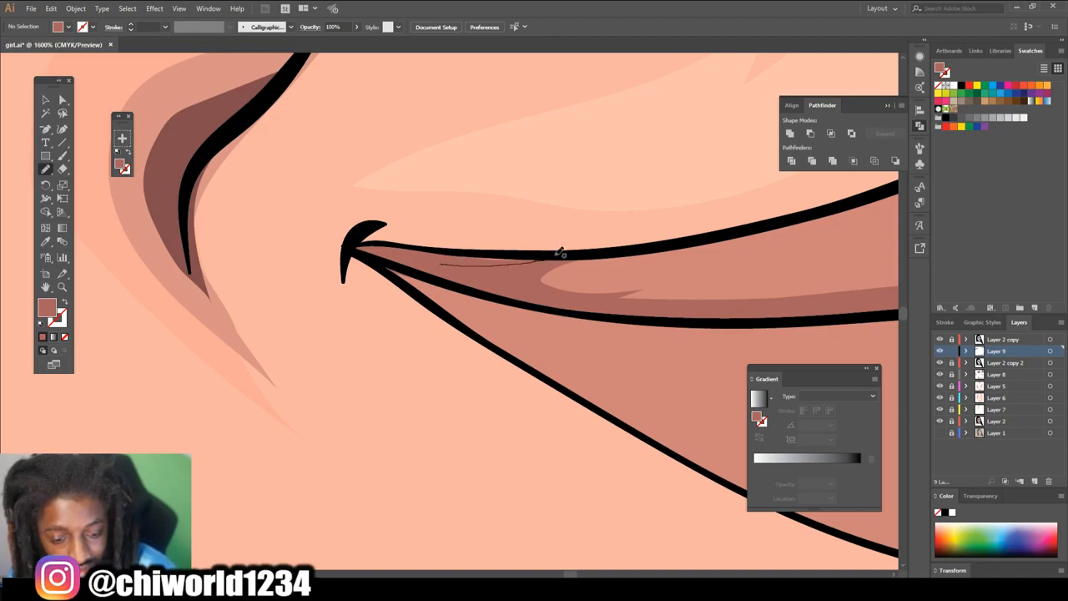
pyautogui.keyDown('alt'); pyautogui.scroll(-6, 487, 308); pyautogui.keyUp('alt')
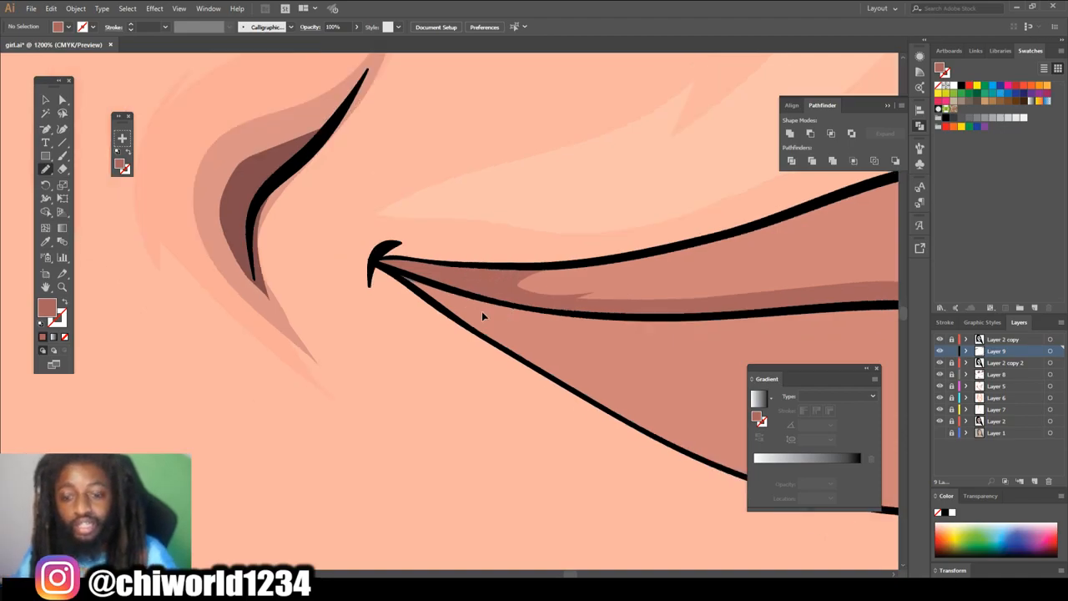
pyautogui.keyDown('alt'); pyautogui.scroll(5, 484, 316); pyautogui.keyUp('alt')
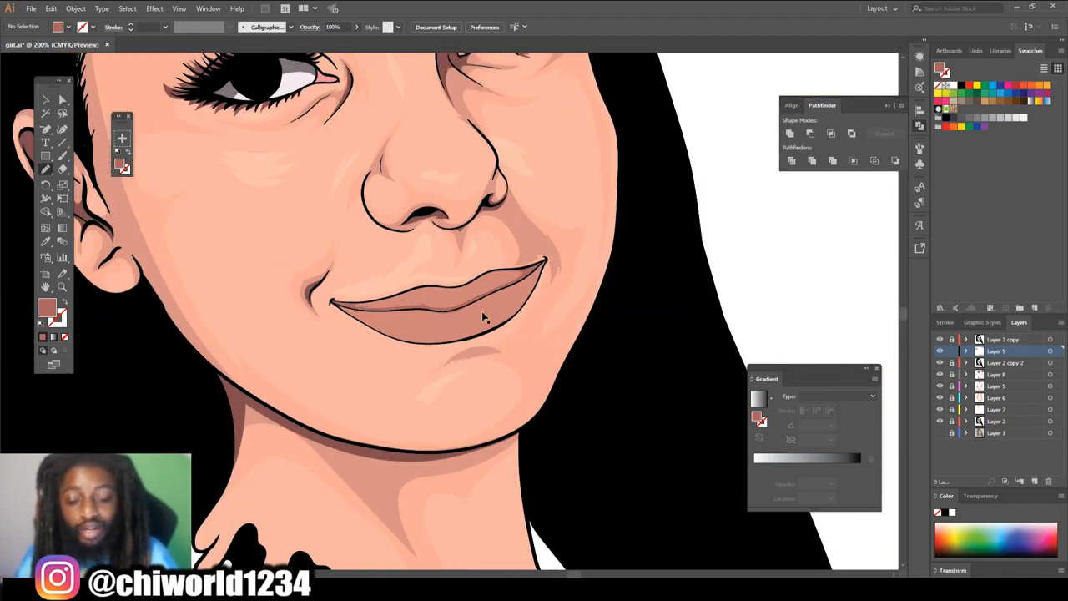
pyautogui.scroll(1, 487, 308)
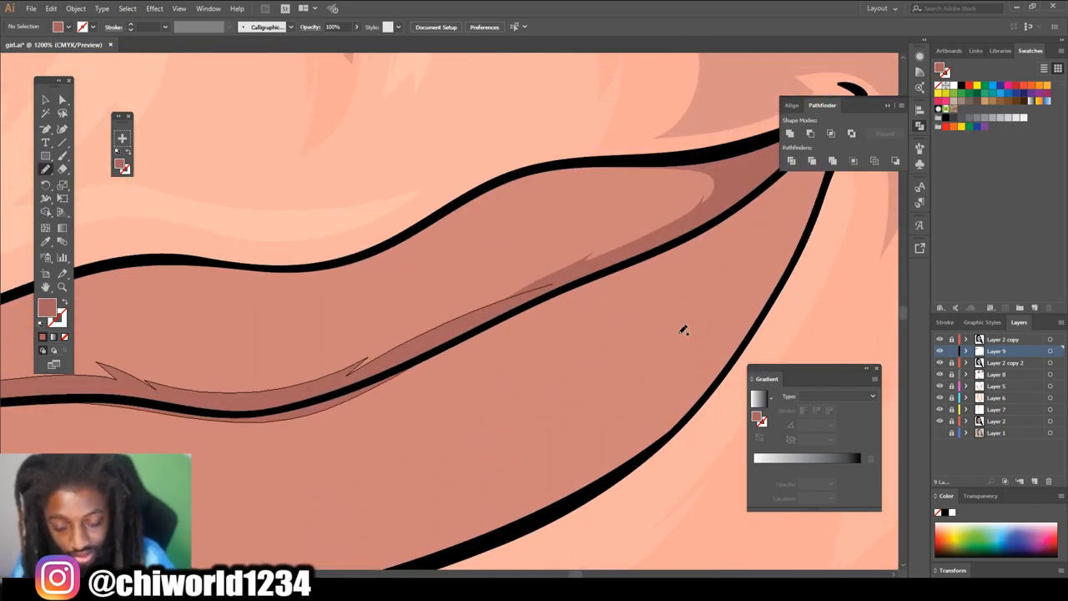
# - Draw a dark shadow shape on the lower lip from the right corner of the mouth down along its lower edge
pyautogui.keyDown('alt'); pyautogui.scroll(-2, 682, 330); pyautogui.keyUp('alt')
pyautogui.keyDown('ctrl'); pyautogui.hscroll(-1, 683, 331); pyautogui.keyUp('ctrl')
pyautogui.keyDown('alt'); pyautogui.scroll(1, 683, 330); pyautogui.keyUp('alt')
pyautogui.scroll(1, 683, 330)
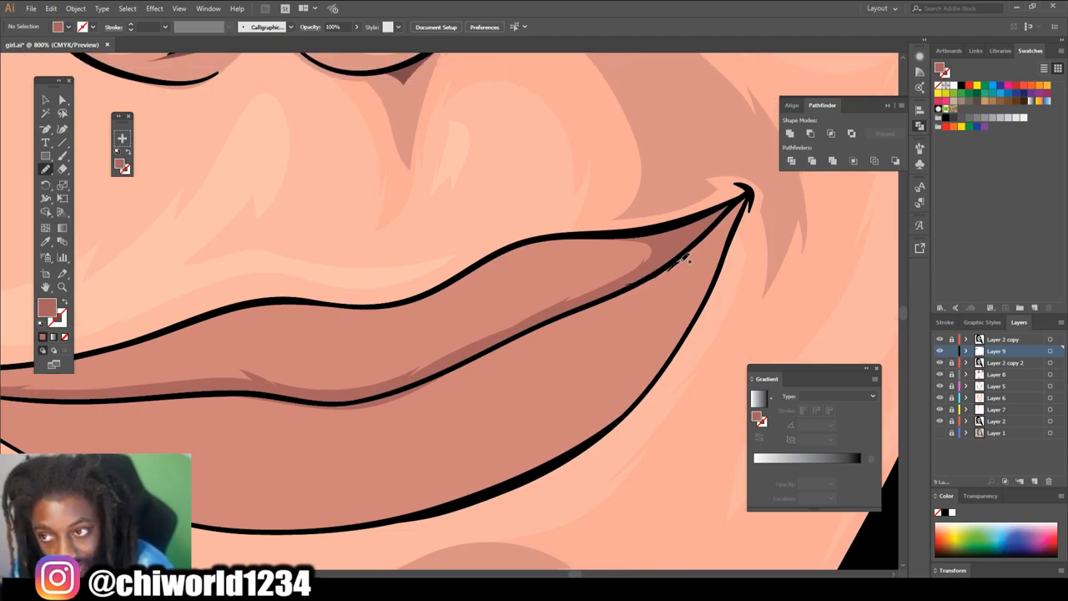
pyautogui.moveTo(678, 294)
pyautogui.mouseDown()
pyautogui.moveTo(639, 374)
pyautogui.moveTo(548, 438)
pyautogui.moveTo(437, 485)
pyautogui.moveTo(316, 504)
pyautogui.moveTo(365, 516)
pyautogui.moveTo(466, 499)
pyautogui.moveTo(591, 437)
pyautogui.moveTo(660, 380)
pyautogui.mouseUp()
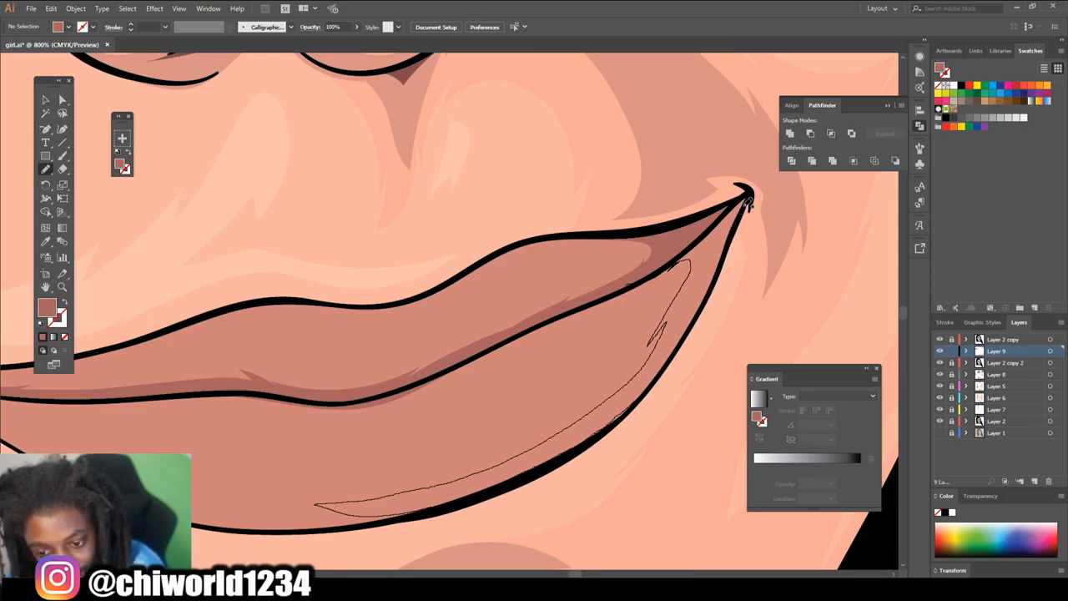
pyautogui.moveTo(744, 197); pyautogui.dragTo(668, 271)
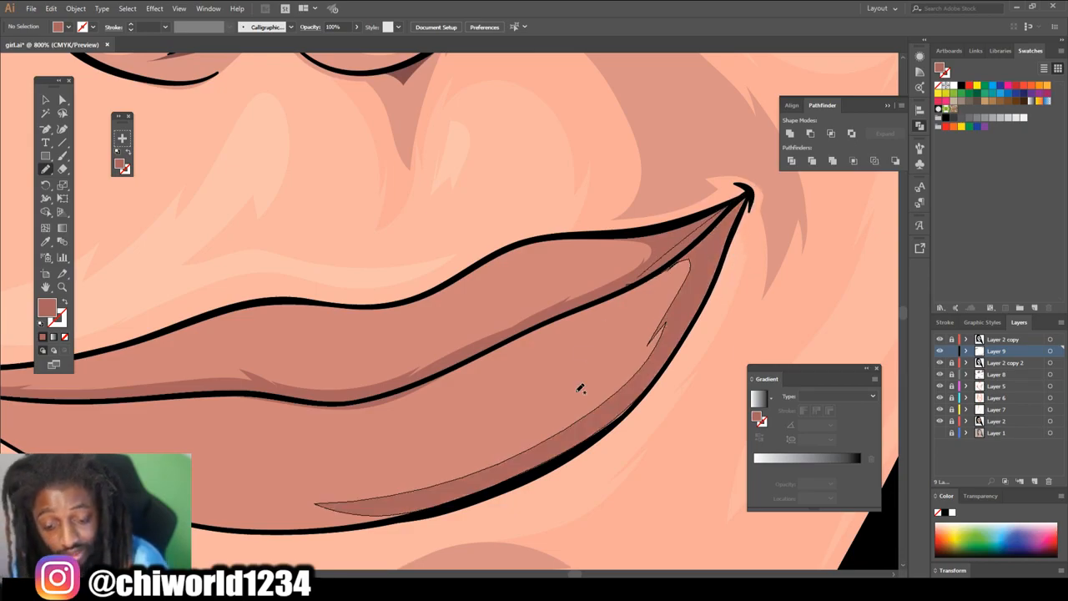
pyautogui.hotkey('ctrl', '-')
pyautogui.hotkey('ctrl', '-')
pyautogui.hotkey('ctrl', '-')
pyautogui.hotkey('ctrl', '-')
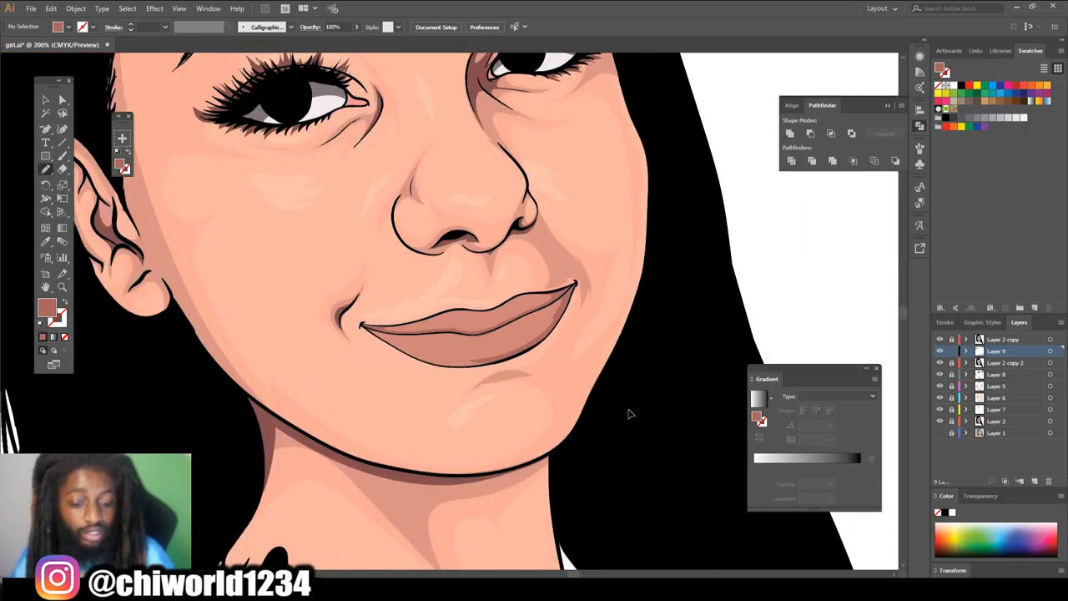
# - Extend the dark shadow with jagged edges along the bottom of the lower lip toward its left half
pyautogui.hotkey('ctrl', '-')
pyautogui.hotkey('ctrl', '+')
pyautogui.hotkey('ctrl', '+')
pyautogui.hotkey('ctrl', '+')
pyautogui.hotkey('ctrl', '+')
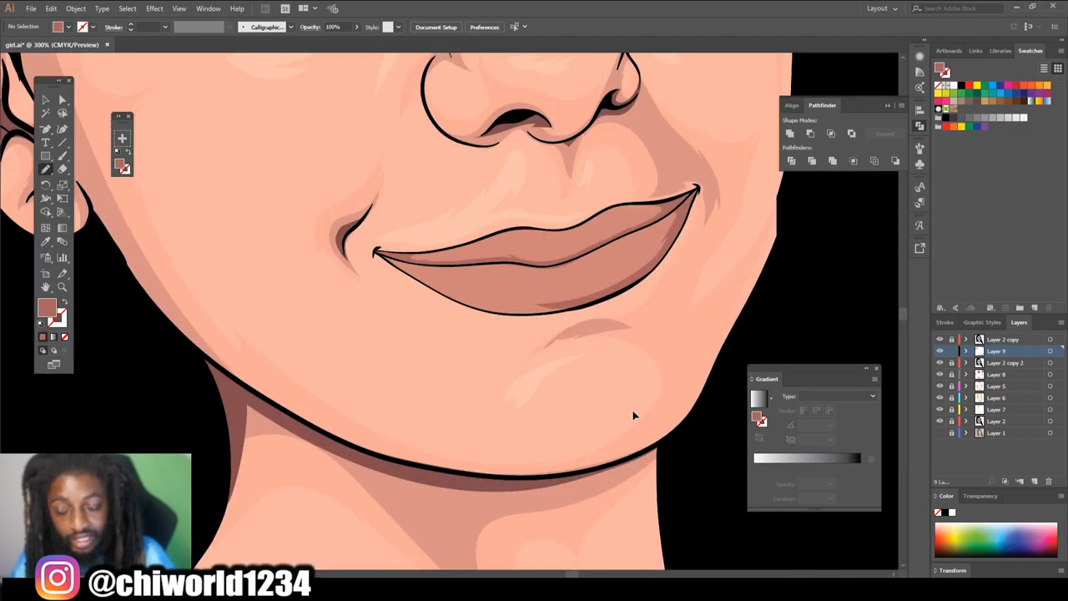
pyautogui.hscroll(3, 634, 410)
pyautogui.hotkey('ctrl', '+')
pyautogui.scroll(2, 634, 410)
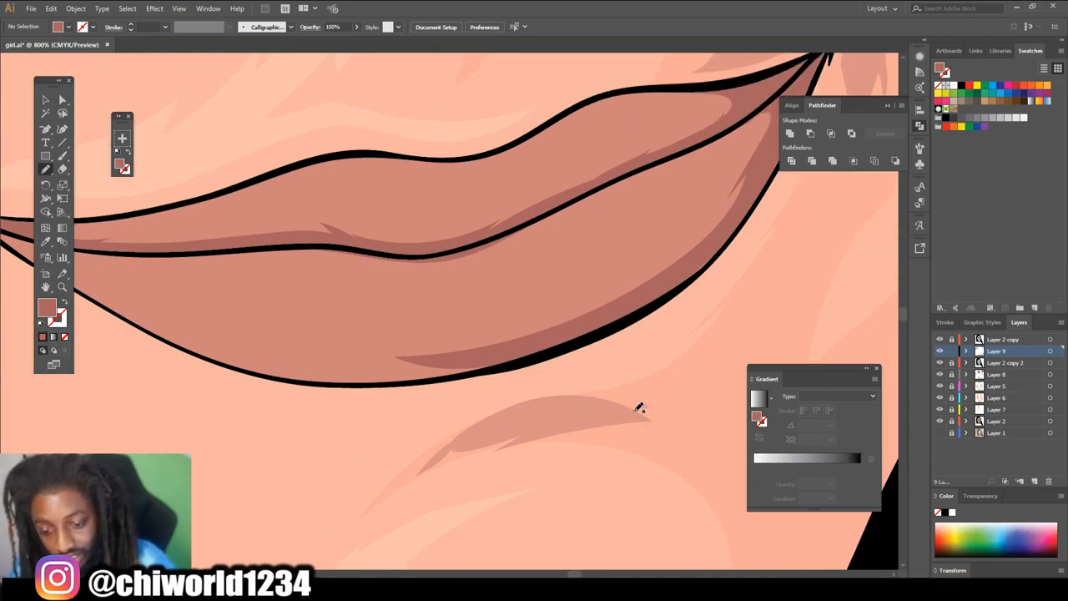
pyautogui.moveTo(682, 267)
pyautogui.mouseDown()
pyautogui.moveTo(654, 295)
pyautogui.moveTo(696, 277)
pyautogui.moveTo(733, 229)
pyautogui.moveTo(682, 267)
pyautogui.mouseUp()
pyautogui.moveTo(733, 216)
pyautogui.mouseDown()
pyautogui.moveTo(696, 255)
pyautogui.moveTo(633, 289)
pyautogui.moveTo(637, 274)
pyautogui.moveTo(474, 331)
pyautogui.moveTo(413, 327)
pyautogui.moveTo(418, 341)
pyautogui.moveTo(347, 348)
pyautogui.moveTo(193, 341)
pyautogui.moveTo(242, 368)
pyautogui.moveTo(360, 381)
pyautogui.mouseUp()
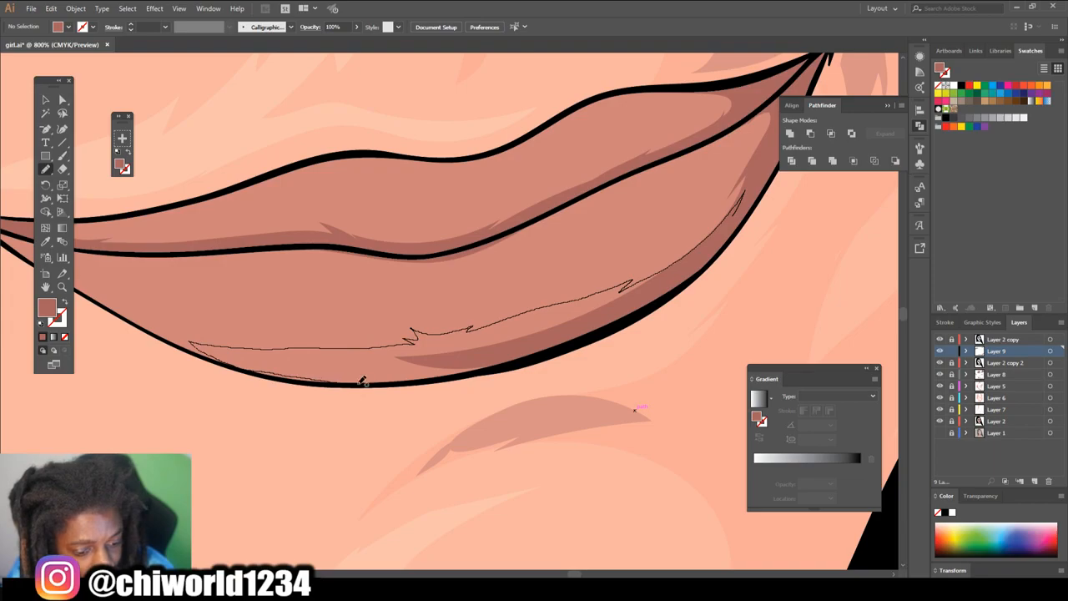
pyautogui.moveTo(432, 375)
pyautogui.mouseDown()
pyautogui.moveTo(596, 330)
pyautogui.moveTo(741, 222)
pyautogui.mouseUp()
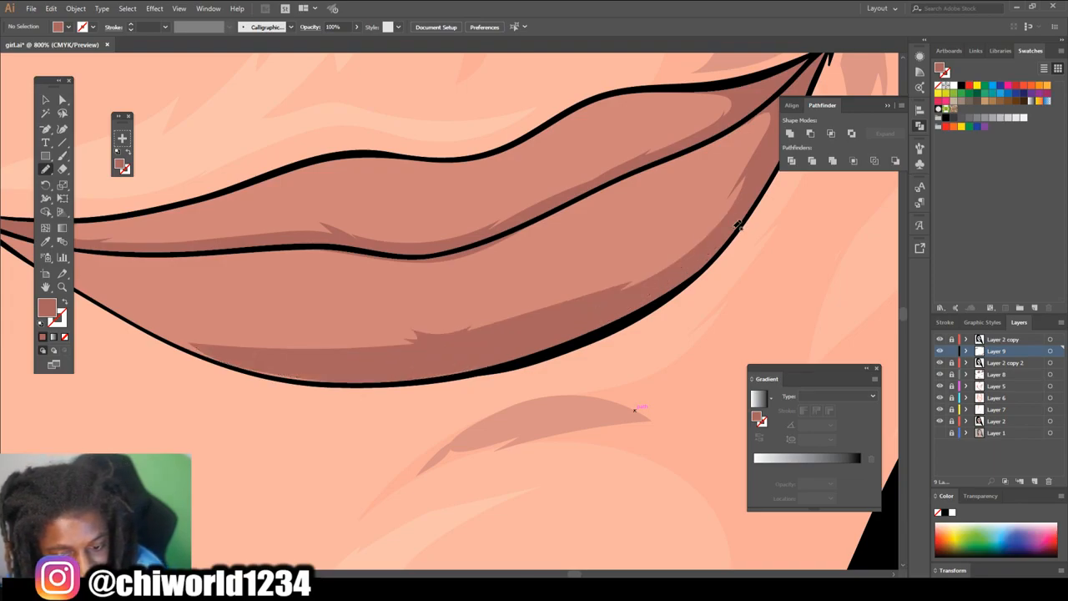
pyautogui.hotkey('ctrl', '-')
pyautogui.hotkey('ctrl', '-')
pyautogui.hotkey('ctrl', '-')
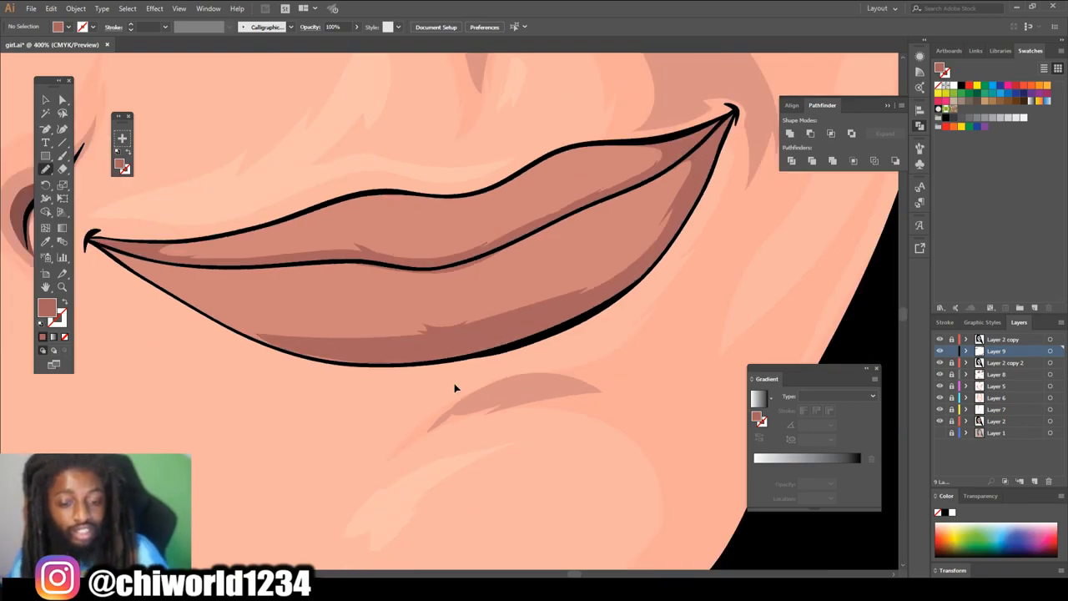
# - Draw a dark shadow shape on the lower lip from the left corner of the mouth to the existing bottom shading
pyautogui.hscroll(-3, 456, 389)
pyautogui.hotkey('ctrl', '=')
pyautogui.hotkey('ctrl', '=')
pyautogui.hscroll(-1, 456, 389)
pyautogui.hotkey('ctrl', '=')
pyautogui.hotkey('ctrl', '=')
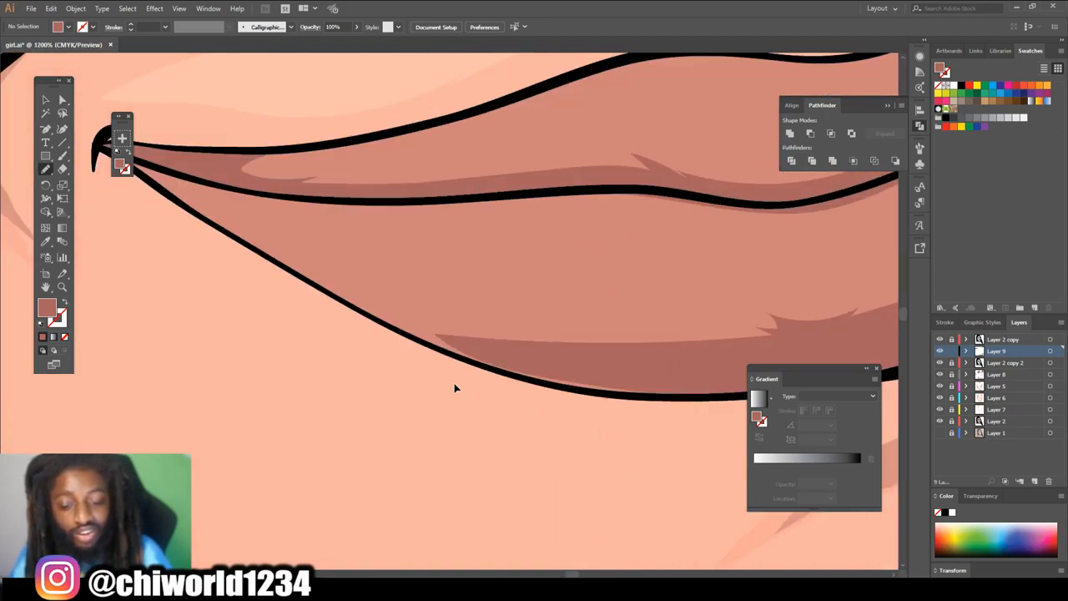
pyautogui.hscroll(-1, 455, 388)
pyautogui.moveTo(128, 192); pyautogui.dragTo(198, 245)
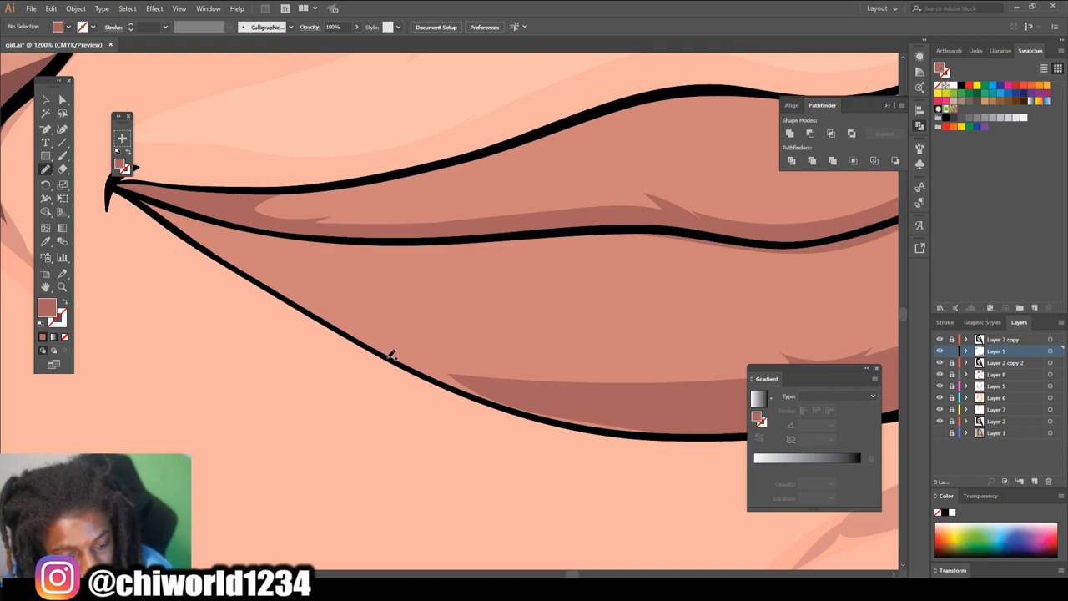
pyautogui.moveTo(607, 426)
pyautogui.mouseDown()
pyautogui.moveTo(714, 430)
pyautogui.moveTo(662, 414)
pyautogui.moveTo(672, 406)
pyautogui.moveTo(600, 396)
pyautogui.moveTo(683, 386)
pyautogui.moveTo(595, 389)
pyautogui.moveTo(447, 351)
pyautogui.moveTo(487, 354)
pyautogui.moveTo(324, 284)
pyautogui.moveTo(317, 259)
pyautogui.moveTo(439, 239)
pyautogui.moveTo(291, 224)
pyautogui.moveTo(130, 186)
pyautogui.mouseUp()
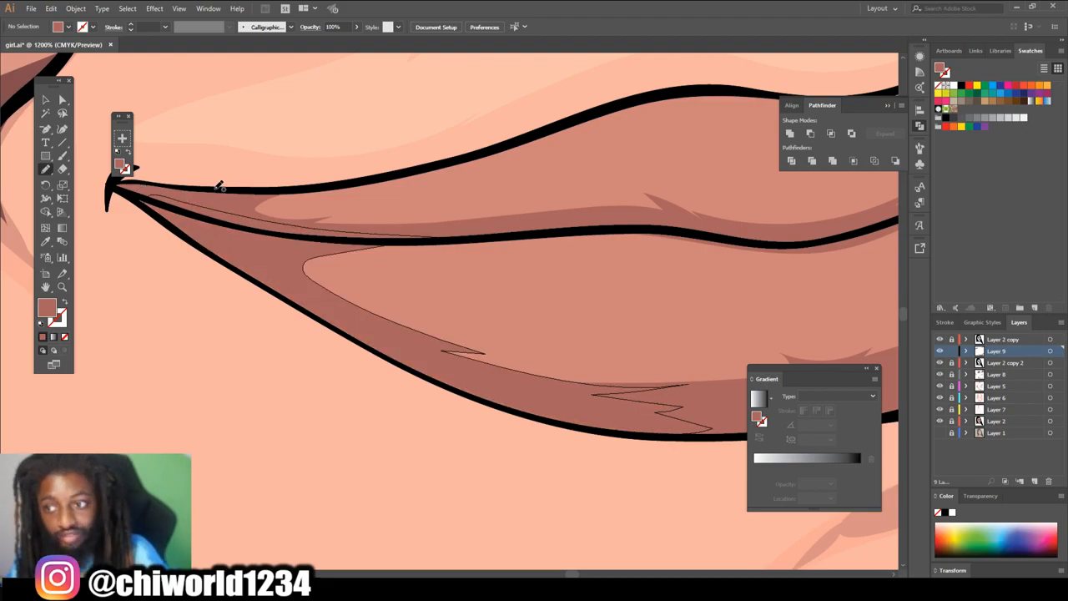
# - Thicken the dark shadow along the right side of the lower lip
pyautogui.scroll(-8, 217, 188)
pyautogui.scroll(8, 548, 301)
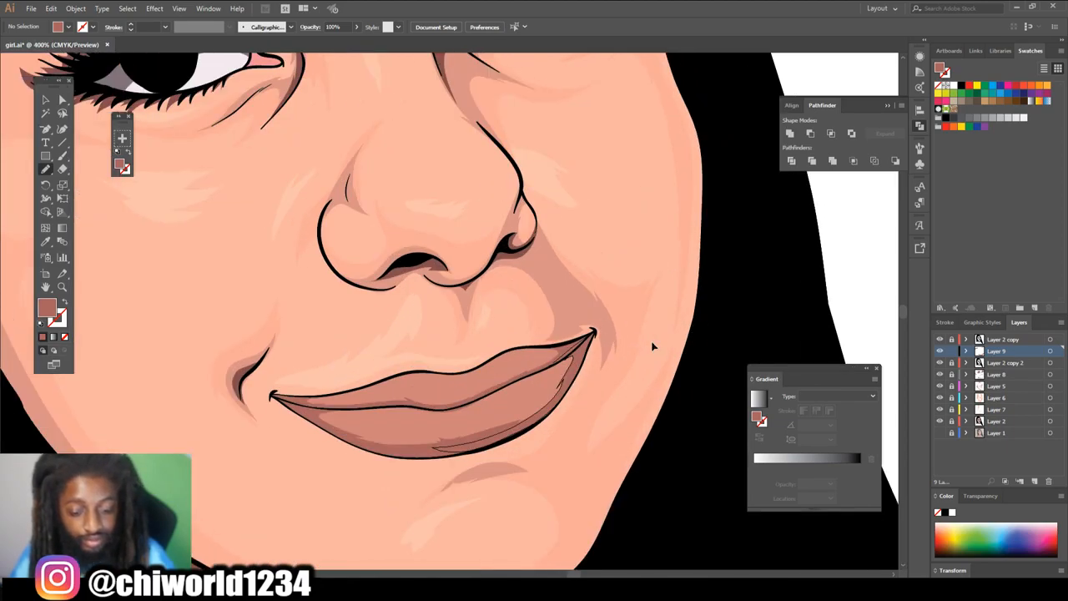
pyautogui.scroll(2, 655, 342)
pyautogui.moveTo(512, 498)
pyautogui.mouseDown()
pyautogui.moveTo(602, 457)
pyautogui.moveTo(663, 385)
pyautogui.moveTo(658, 362)
pyautogui.moveTo(638, 371)
pyautogui.moveTo(686, 337)
pyautogui.moveTo(709, 340)
pyautogui.moveTo(669, 417)
pyautogui.moveTo(621, 470)
pyautogui.moveTo(534, 505)
pyautogui.mouseUp()
# - Sample the base lip colour and set the fill to the lighter pink FCA69F for the lip highlights
pyautogui.click(46, 242)
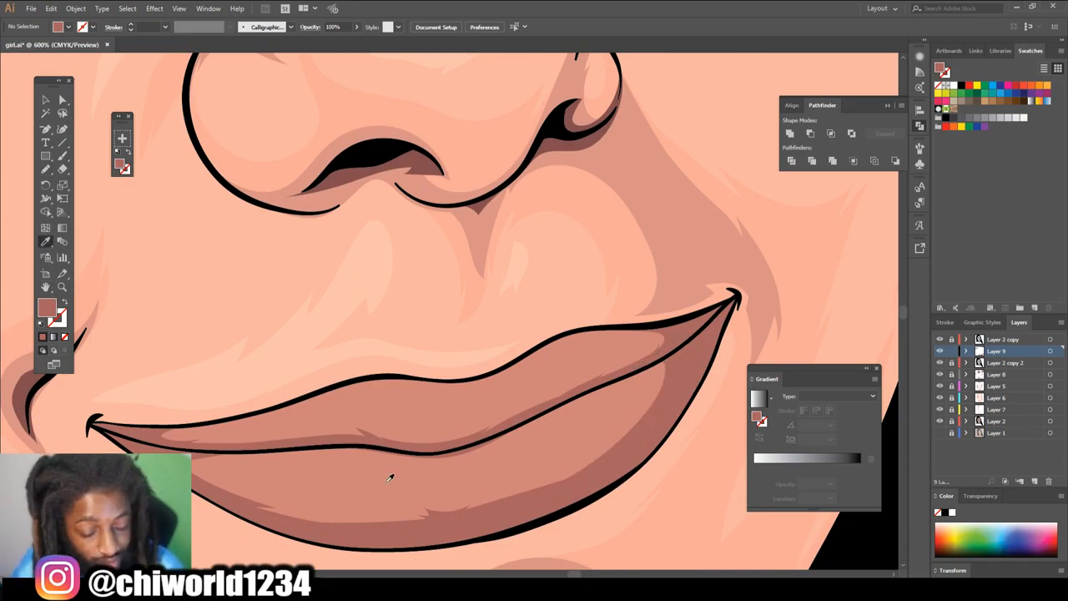
pyautogui.click(362, 476)
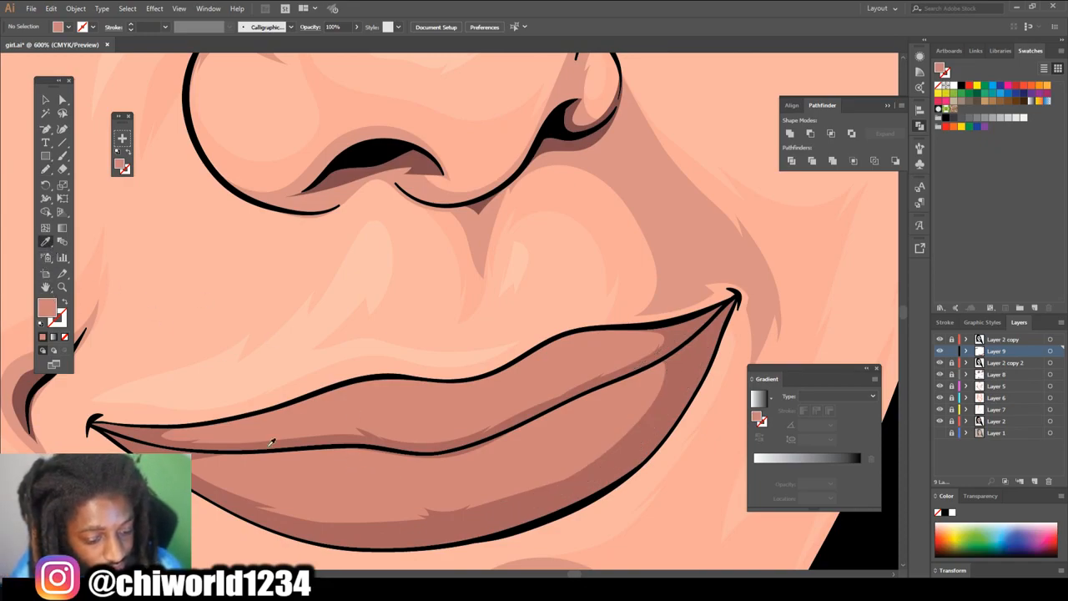
pyautogui.doubleClick(43, 311)
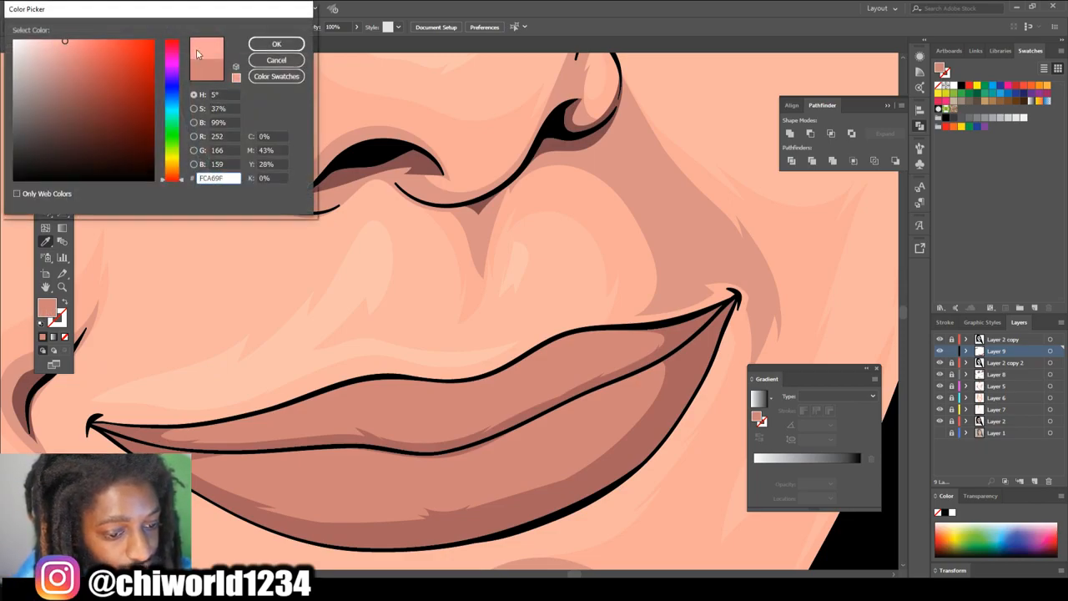
pyautogui.click(276, 44)
pyautogui.click(46, 170)
pyautogui.scroll(-2, 294, 276)
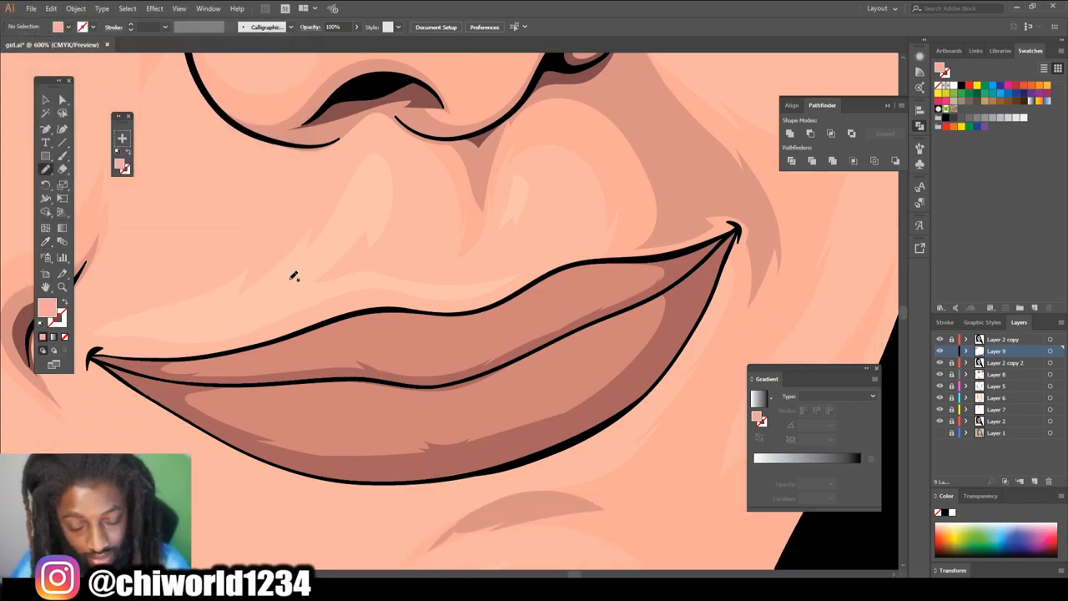
# - Draw light pink highlight shapes on the lower and upper lips
pyautogui.moveTo(259, 403); pyautogui.dragTo(348, 411)
pyautogui.moveTo(435, 408)
pyautogui.mouseDown()
pyautogui.moveTo(491, 400)
pyautogui.moveTo(538, 372)
pyautogui.moveTo(399, 399)
pyautogui.moveTo(329, 384)
pyautogui.moveTo(251, 400)
pyautogui.mouseUp()
pyautogui.moveTo(562, 347)
pyautogui.mouseDown()
pyautogui.moveTo(545, 366)
pyautogui.moveTo(589, 346)
pyautogui.moveTo(561, 348)
pyautogui.mouseUp()
pyautogui.moveTo(304, 349)
pyautogui.mouseDown()
pyautogui.moveTo(355, 331)
pyautogui.moveTo(455, 327)
pyautogui.moveTo(361, 316)
pyautogui.moveTo(265, 355)
pyautogui.mouseUp()
pyautogui.hotkey('ctrl', '0')
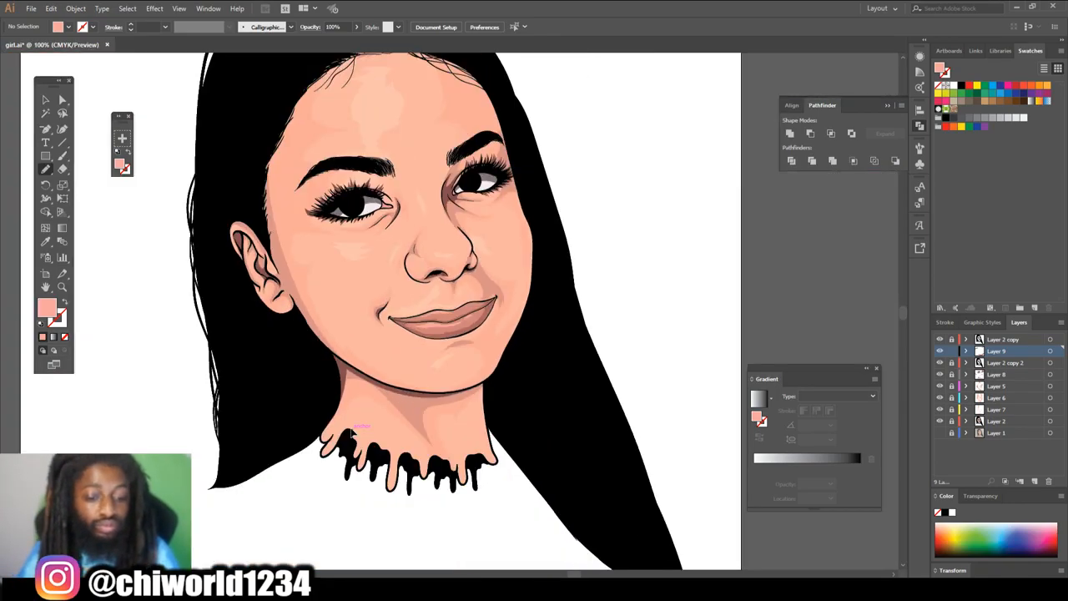
pyautogui.hotkey('ctrl', '1')
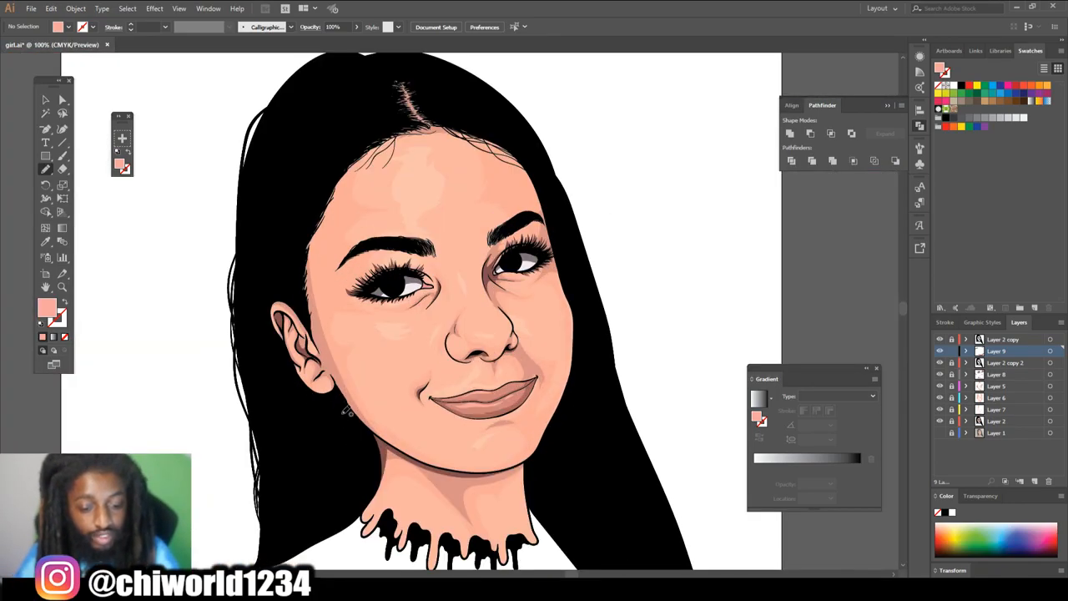
pyautogui.hotkey('ctrl', '-')
pyautogui.hscroll(-2, 608, 456)
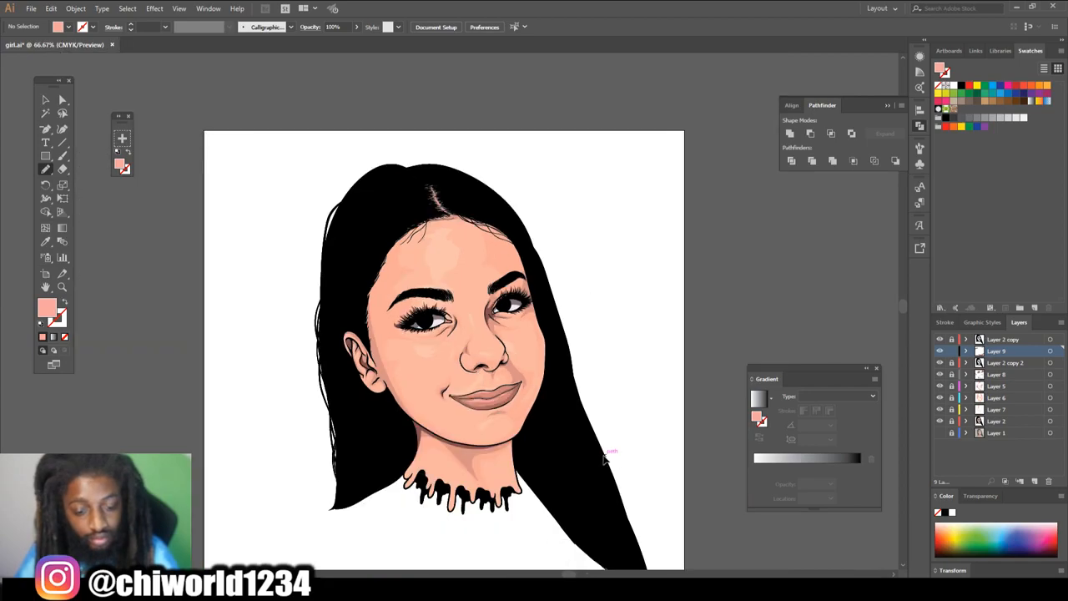
pyautogui.hotkey('ctrl', '+')
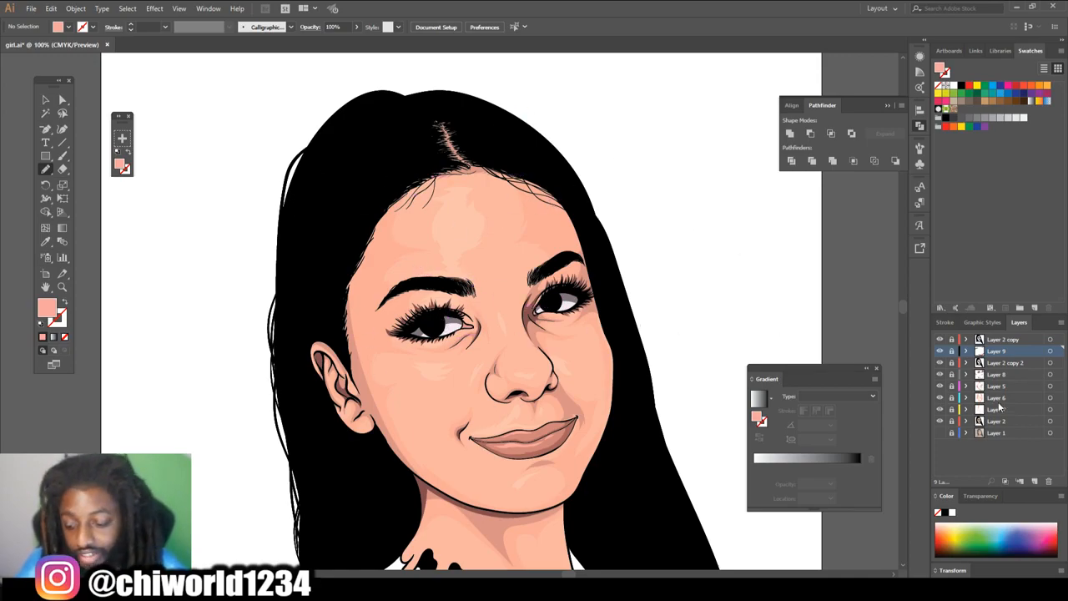
# - Add a new layer at the top of the layer stack and set the fill to a very dark brown
pyautogui.click(1034, 481)
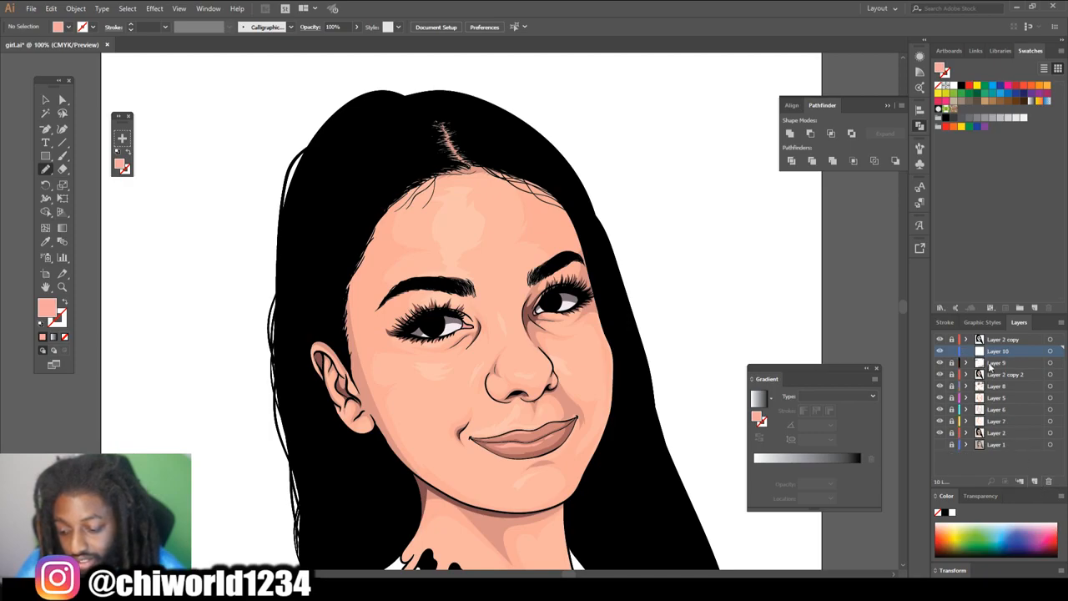
pyautogui.moveTo(999, 355); pyautogui.dragTo(999, 334)
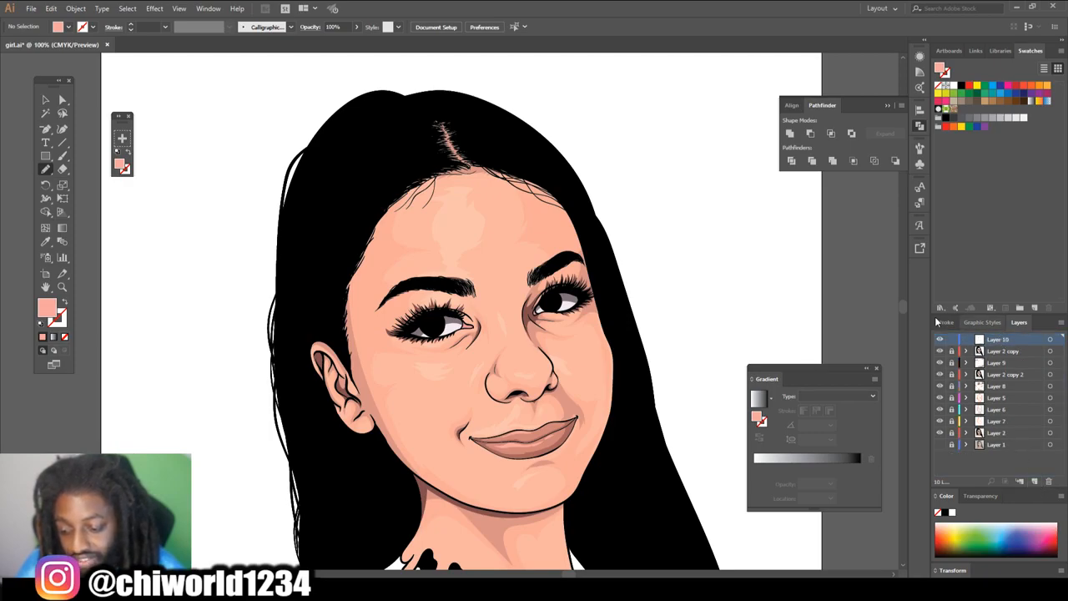
pyautogui.click(46, 241)
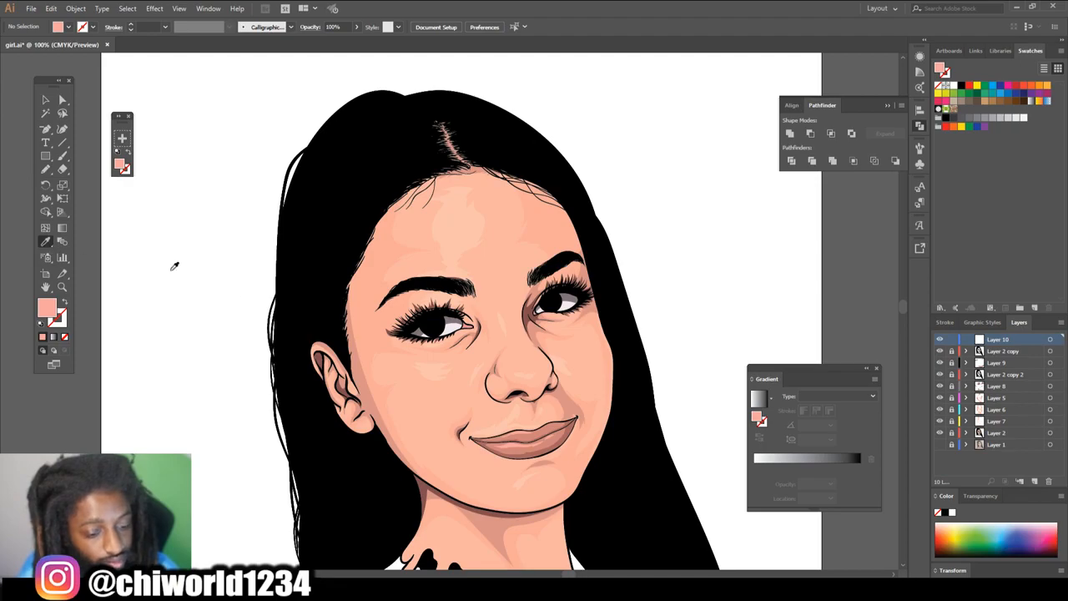
pyautogui.doubleClick(46, 309)
pyautogui.moveTo(100, 122)
pyautogui.mouseDown()
pyautogui.moveTo(61, 155)
pyautogui.moveTo(55, 144)
pyautogui.mouseUp()
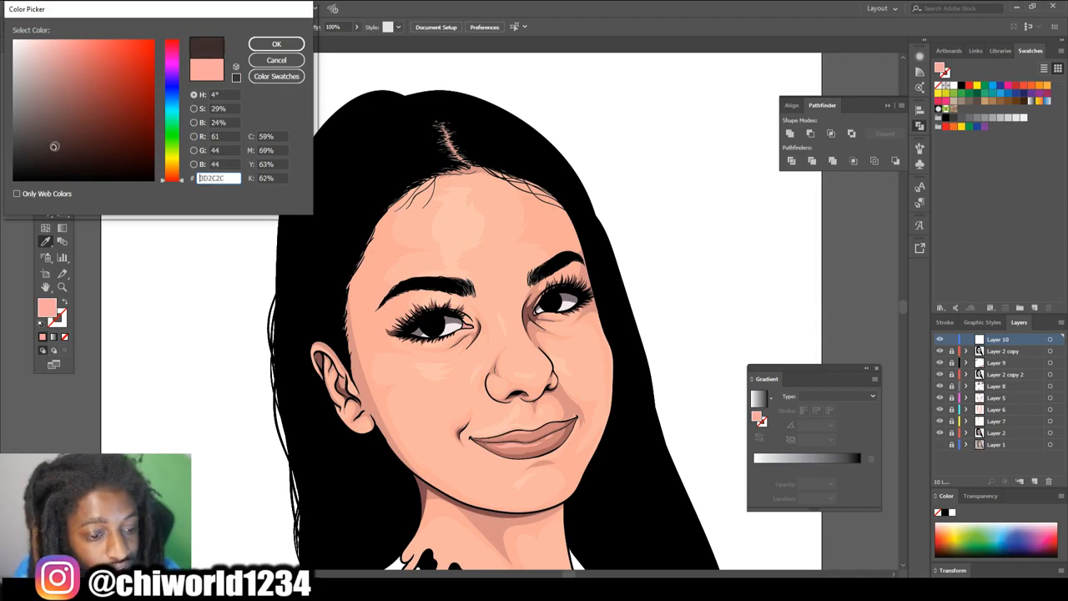
pyautogui.click(263, 46)
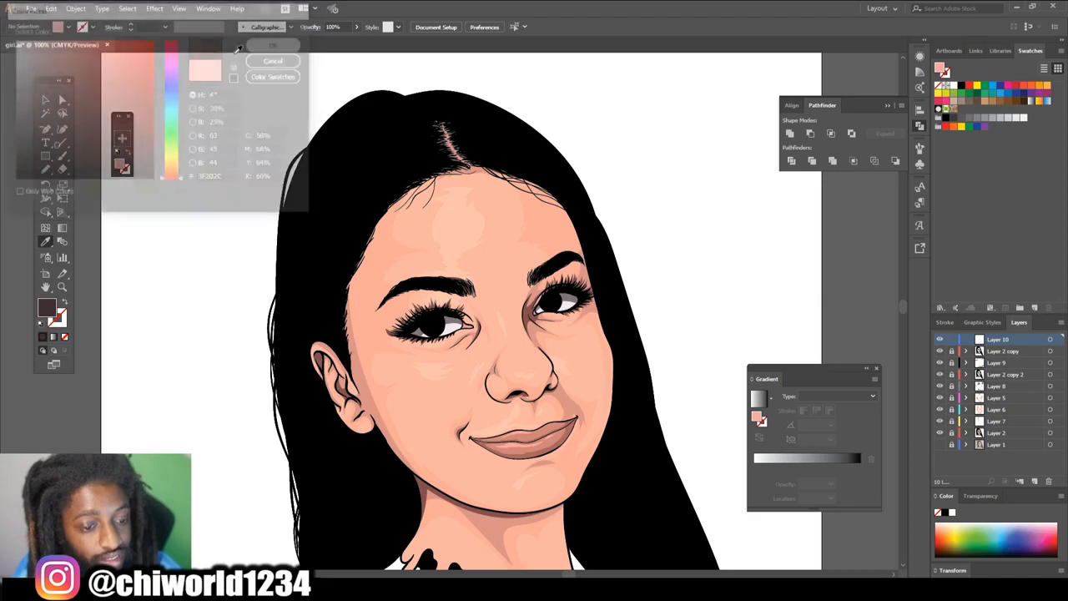
# - Draw dark brown jagged iris shapes in the lower part of both black irises
pyautogui.press('n')
pyautogui.scroll(-1, 305, 253)
pyautogui.scroll(4, 305, 254)
pyautogui.scroll(2, 306, 254)
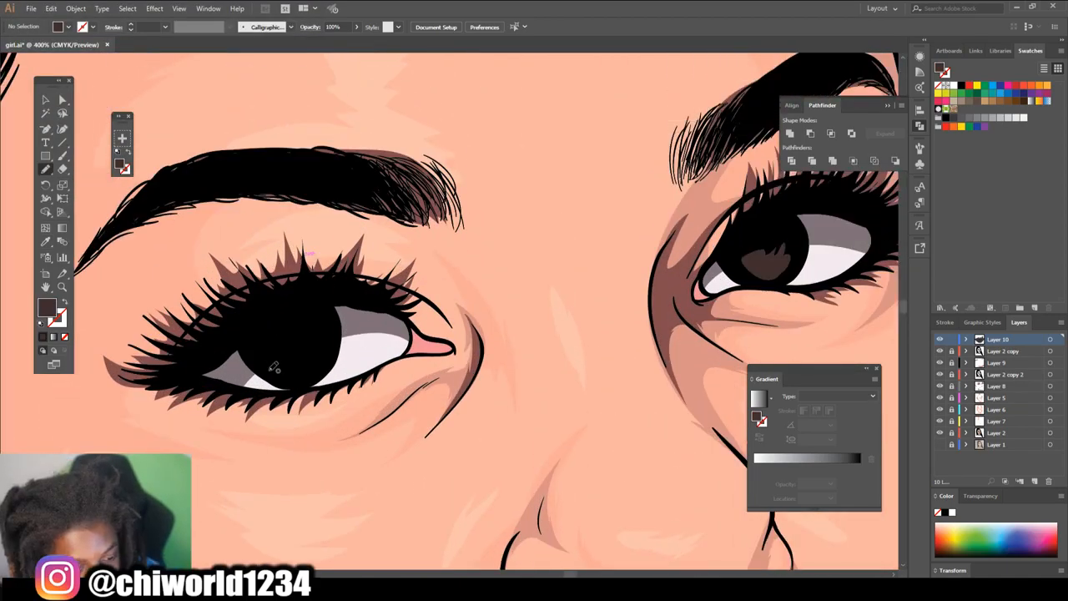
# - Set the fill to a pale dusty pink for the eye reflections
pyautogui.doubleClick(45, 307)
pyautogui.click(34, 63)
pyautogui.click(271, 45)
pyautogui.moveTo(295, 365); pyautogui.dragTo(295, 334)
pyautogui.moveTo(768, 266); pyautogui.dragTo(777, 223)
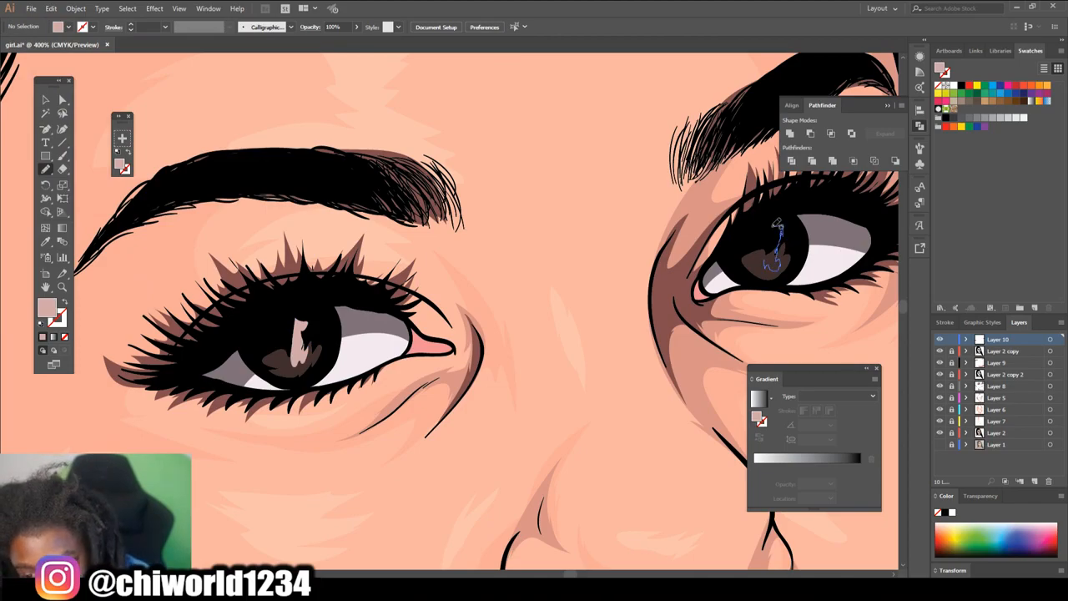
pyautogui.scroll(-4, 619, 464)
pyautogui.scroll(4, 622, 461)
pyautogui.hotkey('ctrl', 'z')
pyautogui.hotkey('ctrl', 'z')
# - Draw a slim pale pink reflection over the iris of each eye
pyautogui.moveTo(732, 334)
pyautogui.mouseDown()
pyautogui.moveTo(740, 312)
pyautogui.moveTo(731, 345)
pyautogui.mouseUp()
pyautogui.moveTo(255, 428)
pyautogui.mouseDown()
pyautogui.moveTo(265, 420)
pyautogui.moveTo(257, 427)
pyautogui.mouseUp()
# - Set the fill to near-white and draw a narrow bright reflection over the pink one in each eye
pyautogui.doubleClick(48, 308)
pyautogui.click(18, 39)
pyautogui.click(273, 44)
pyautogui.moveTo(738, 313); pyautogui.dragTo(733, 337)
pyautogui.moveTo(265, 393); pyautogui.dragTo(258, 427)
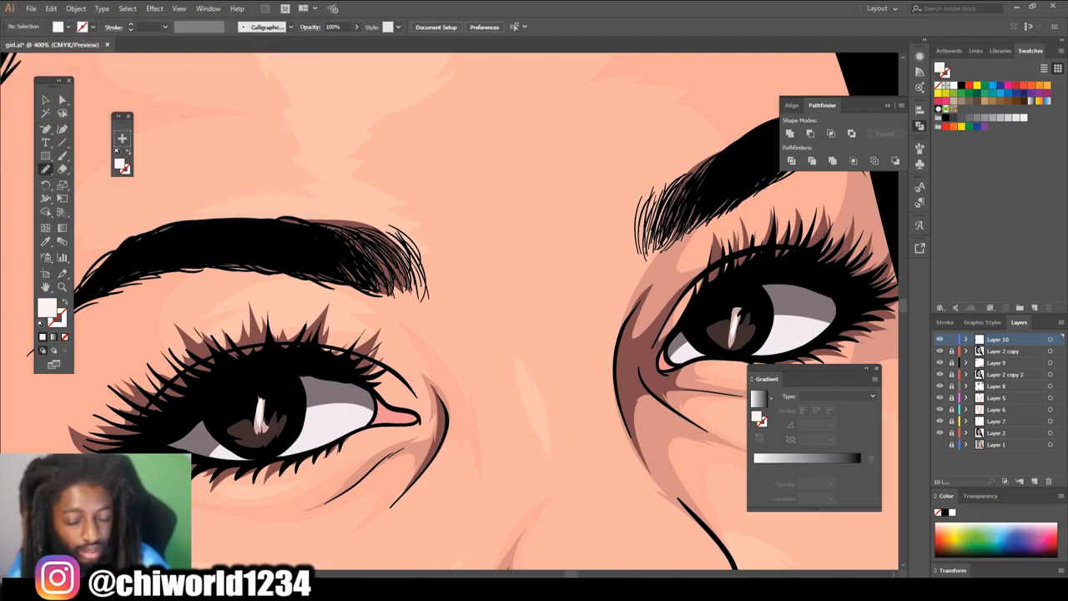
# - Undo the slim near-white and pale pink reflections drawn over the irises
pyautogui.scroll(-4, 376, 376)
pyautogui.scroll(4, 376, 375)
pyautogui.scroll(-1, 465, 576)
pyautogui.hotkey('ctrl', 'z')
pyautogui.hotkey('ctrl', 'z')
pyautogui.hotkey('ctrl', 'z')
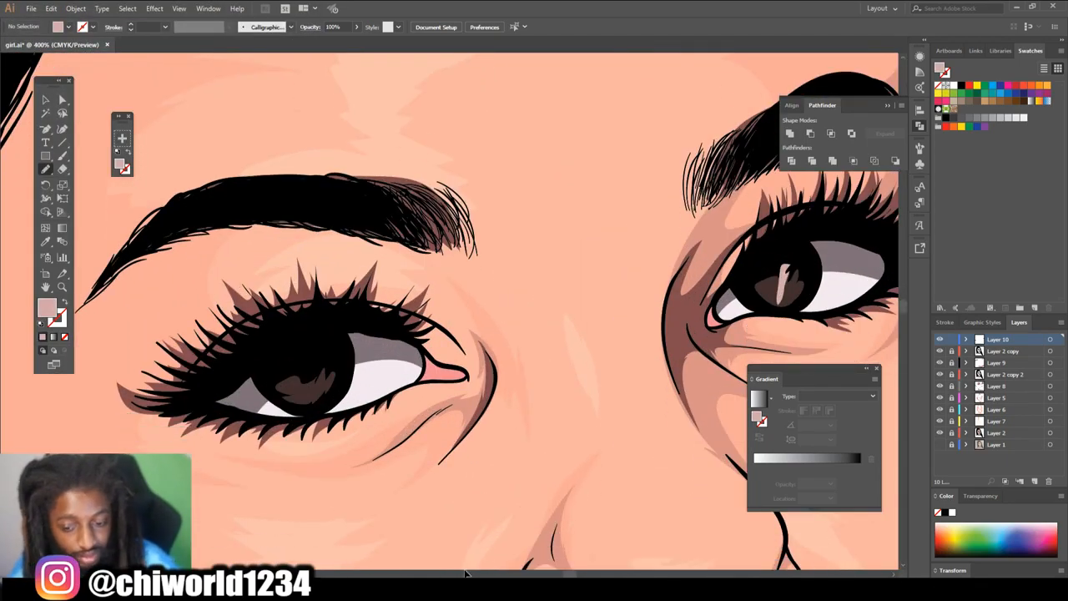
# - Draw small, jagged pale pink reflections inside the dark brown lower iris shapes of both eyes
pyautogui.moveTo(305, 393)
pyautogui.mouseDown()
pyautogui.moveTo(295, 384)
pyautogui.moveTo(304, 387)
pyautogui.mouseUp()
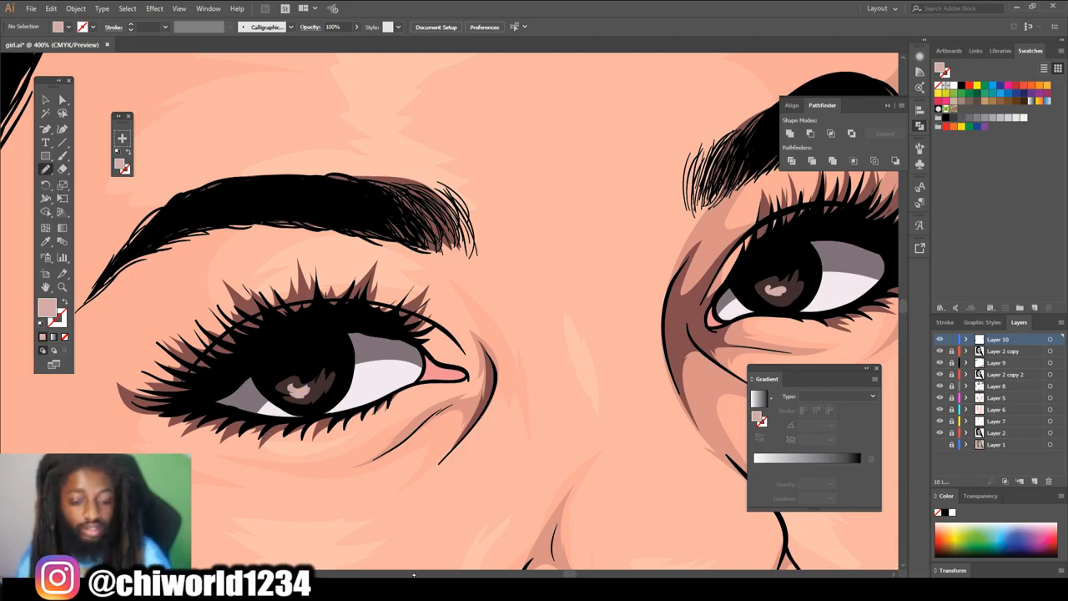
pyautogui.scroll(-5, 500, 292)
pyautogui.scroll(1, 501, 292)
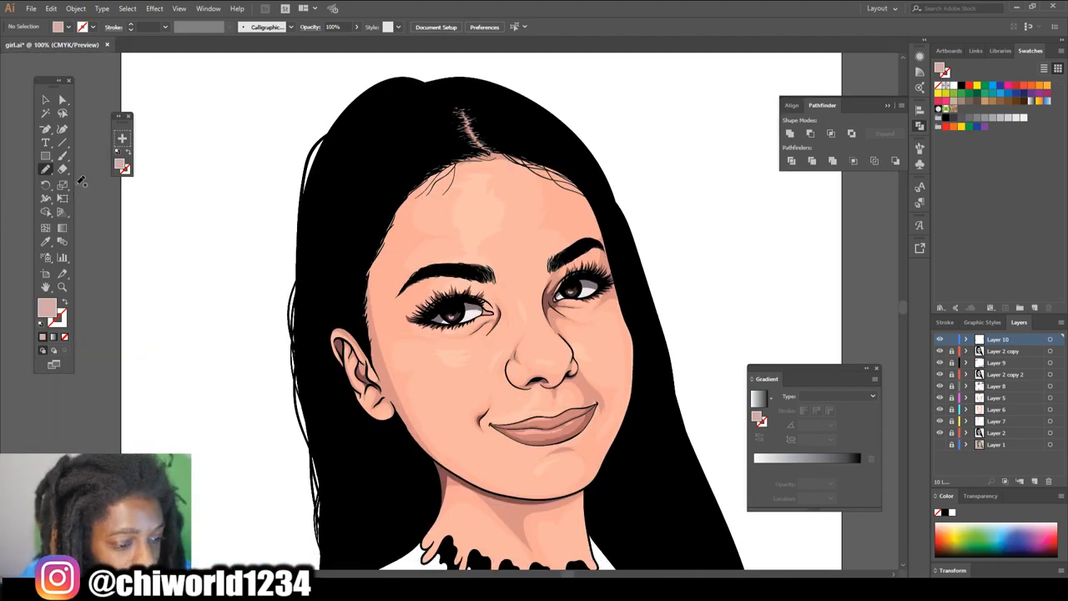
# - Choose the Paintbrush, load the white-to-black linear gradient swatch, and add a middle stop at 51.54%
pyautogui.click(62, 155)
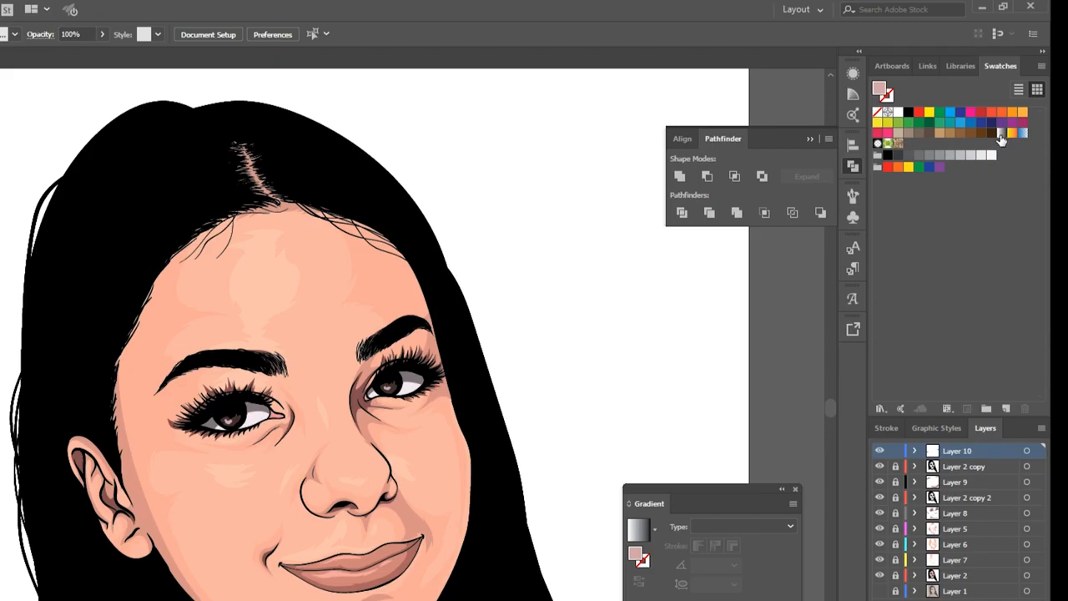
pyautogui.click(1001, 136)
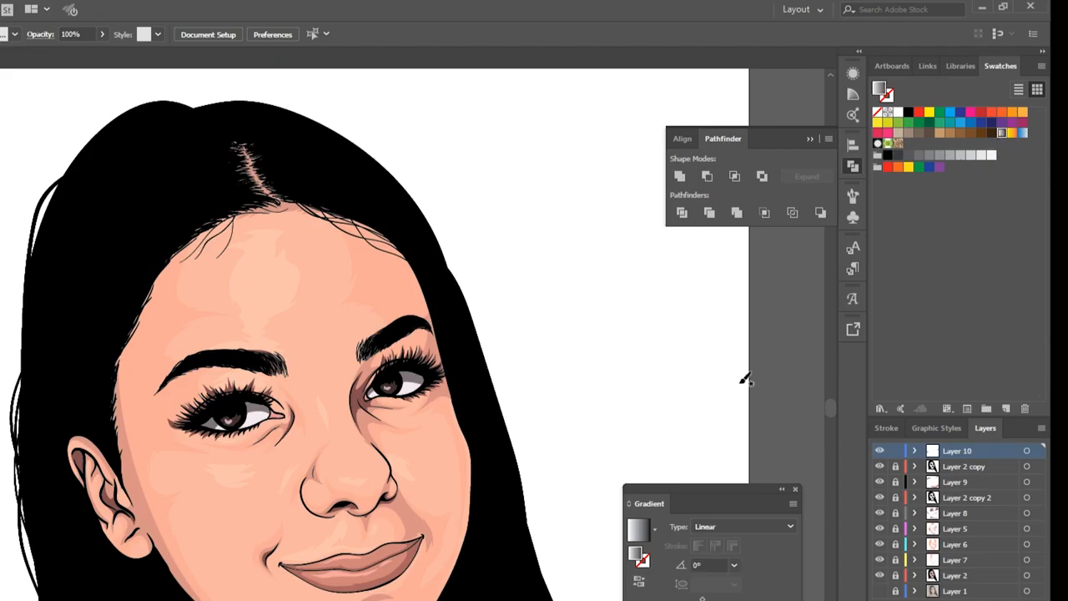
pyautogui.moveTo(736, 488); pyautogui.dragTo(653, 399)
pyautogui.click(620, 532)
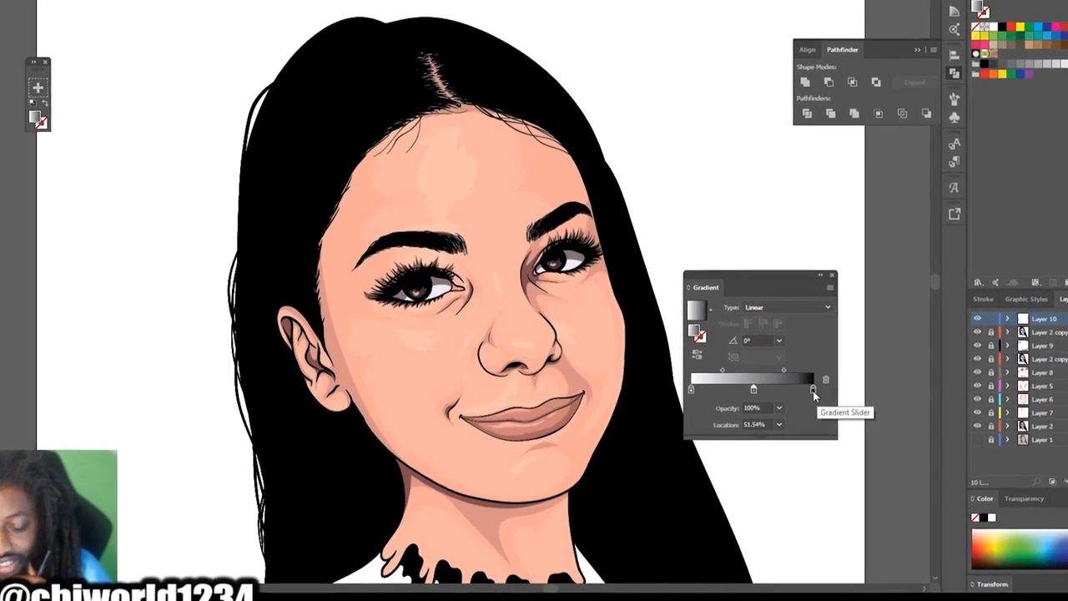
# - Recolour the gradient's first stop from white to a rich black of C 44, M 31, Y 31, K 100
pyautogui.click(691, 376)
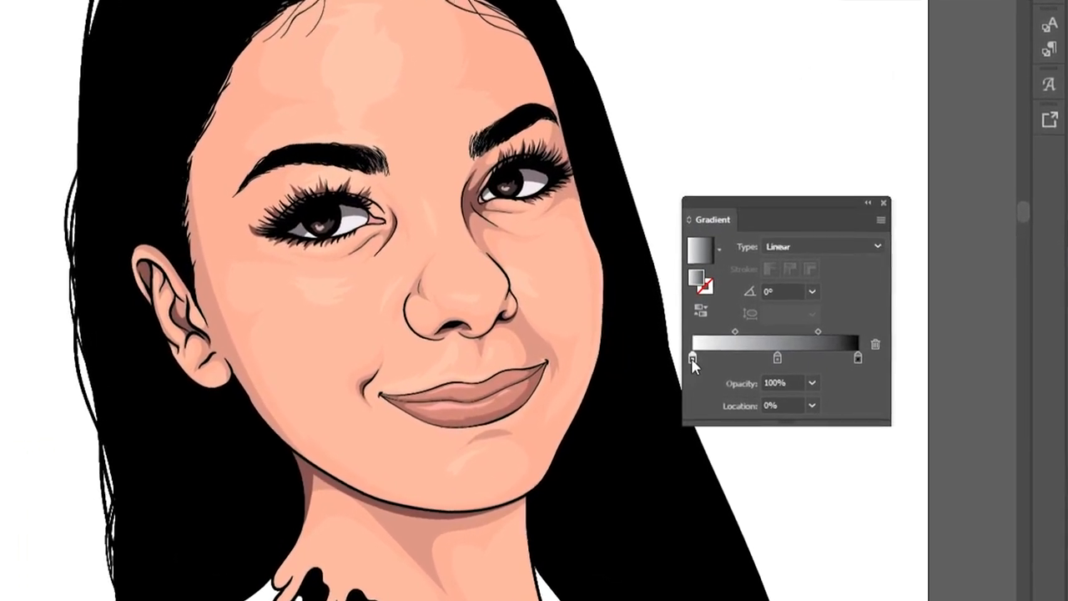
pyautogui.doubleClick(691, 376)
pyautogui.moveTo(758, 490); pyautogui.dragTo(951, 492)
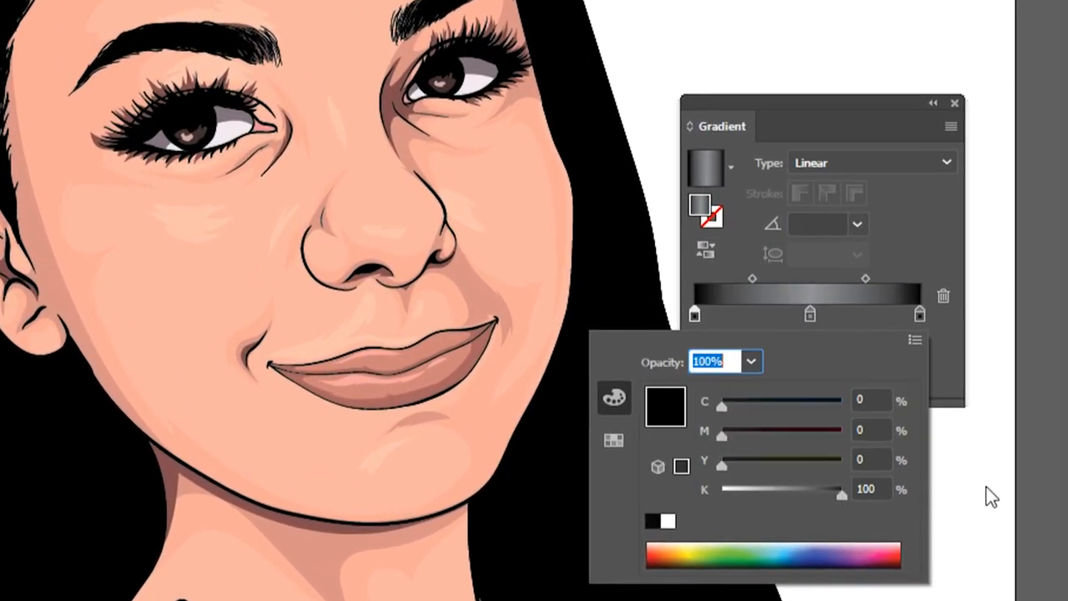
pyautogui.moveTo(723, 465); pyautogui.dragTo(776, 405)
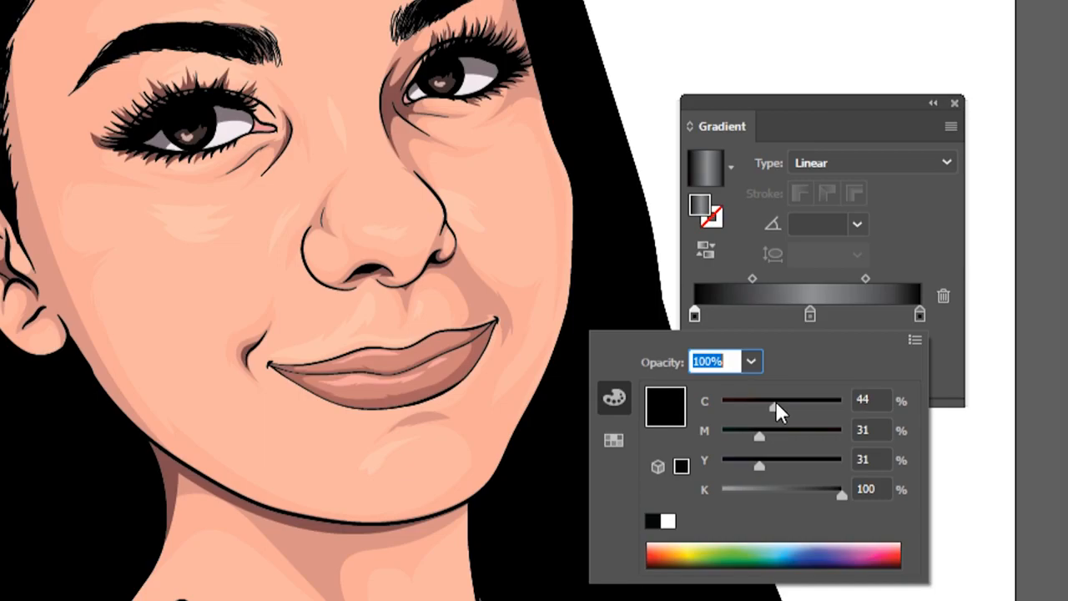
# - Set the gradient's last stop to a rich black of C 48, M 48, Y 47, K 100
pyautogui.click(917, 313)
pyautogui.doubleClick(917, 315)
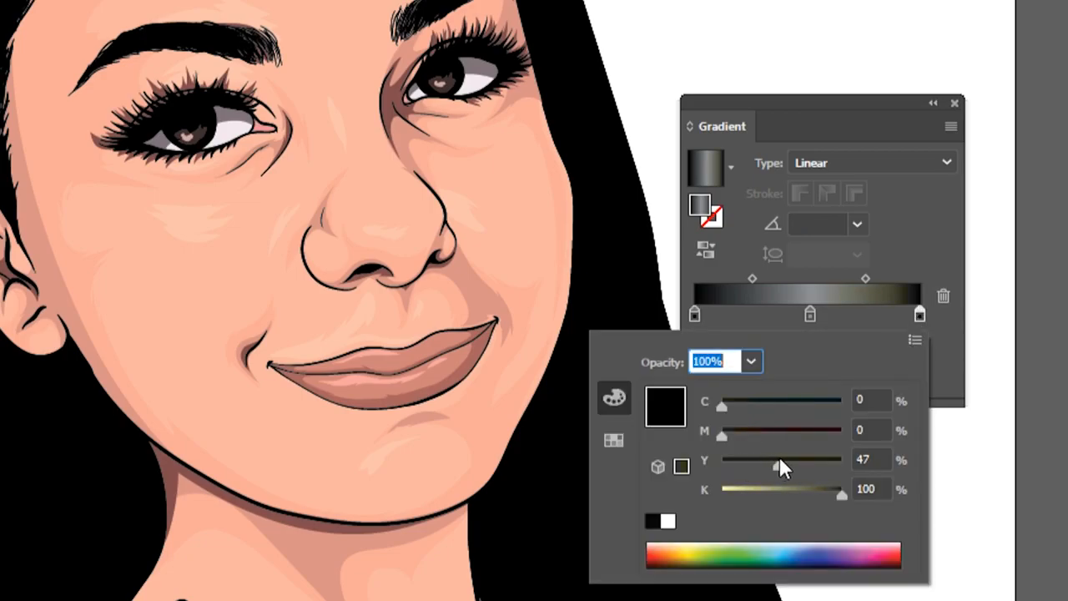
pyautogui.moveTo(751, 429); pyautogui.dragTo(780, 401)
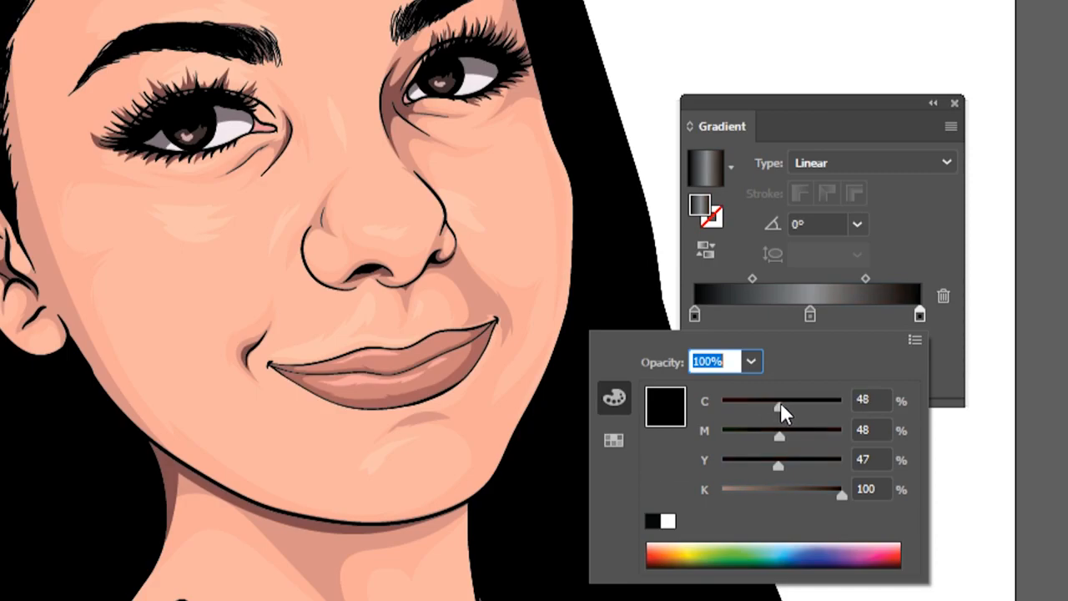
# - Deepen the gradient's first stop to 51% cyan and 49% magenta, and raise its yellow
pyautogui.click(694, 314)
pyautogui.doubleClick(694, 314)
pyautogui.moveTo(770, 428)
pyautogui.mouseDown()
pyautogui.moveTo(788, 428)
pyautogui.moveTo(784, 398)
pyautogui.moveTo(794, 401)
pyautogui.moveTo(779, 415)
pyautogui.mouseUp()
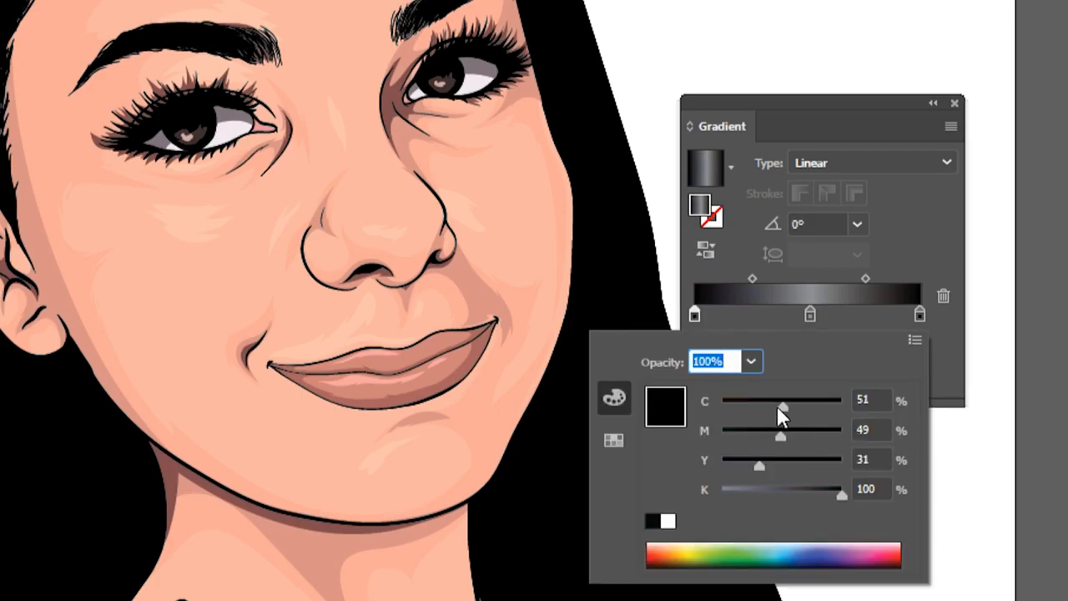
pyautogui.moveTo(771, 455); pyautogui.dragTo(784, 457)
# - Move both gradient midpoints inward, closer to the middle stop, to narrow the lighter band
pyautogui.moveTo(867, 273); pyautogui.dragTo(850, 274)
pyautogui.moveTo(752, 278); pyautogui.dragTo(772, 278)
pyautogui.moveTo(844, 279); pyautogui.dragTo(836, 276)
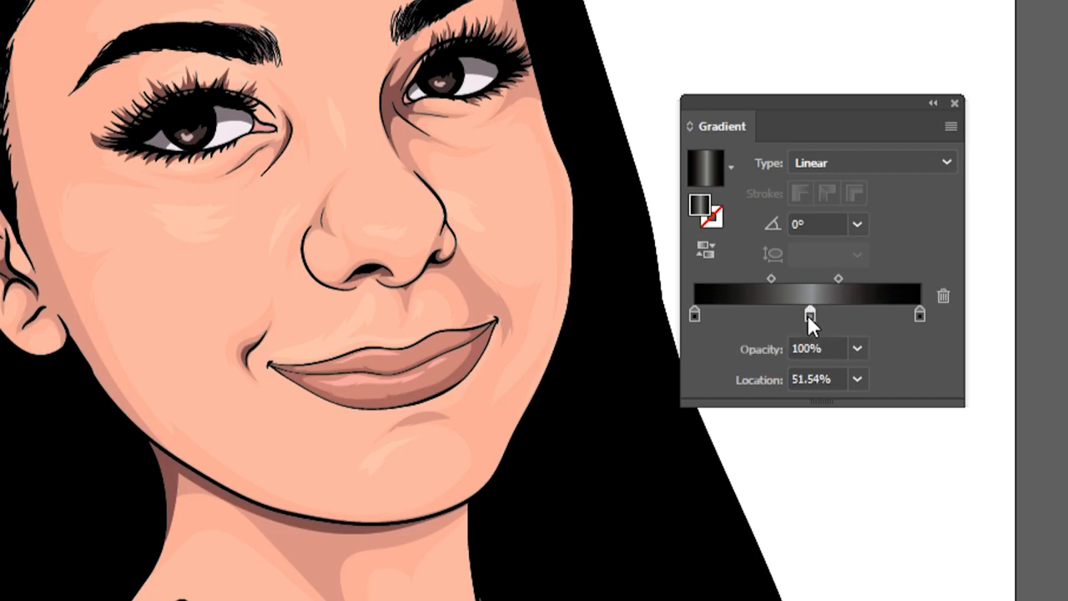
# - Set the gradient's middle stop to a warm brown-grey of C 33, M 40, Y 40, K 31 and fine-tune the midpoints to 72.89% and 20.37%
pyautogui.doubleClick(807, 315)
pyautogui.click(761, 404)
pyautogui.click(750, 431)
pyautogui.moveTo(755, 459); pyautogui.dragTo(763, 490)
pyautogui.click(769, 434)
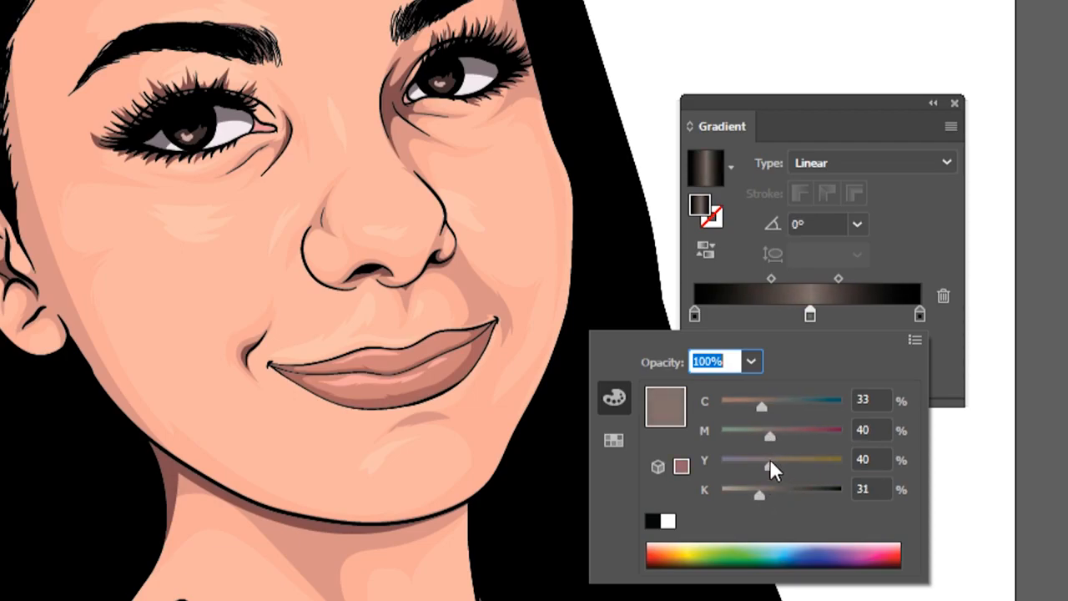
pyautogui.press('Escape')
pyautogui.moveTo(840, 275); pyautogui.dragTo(833, 275)
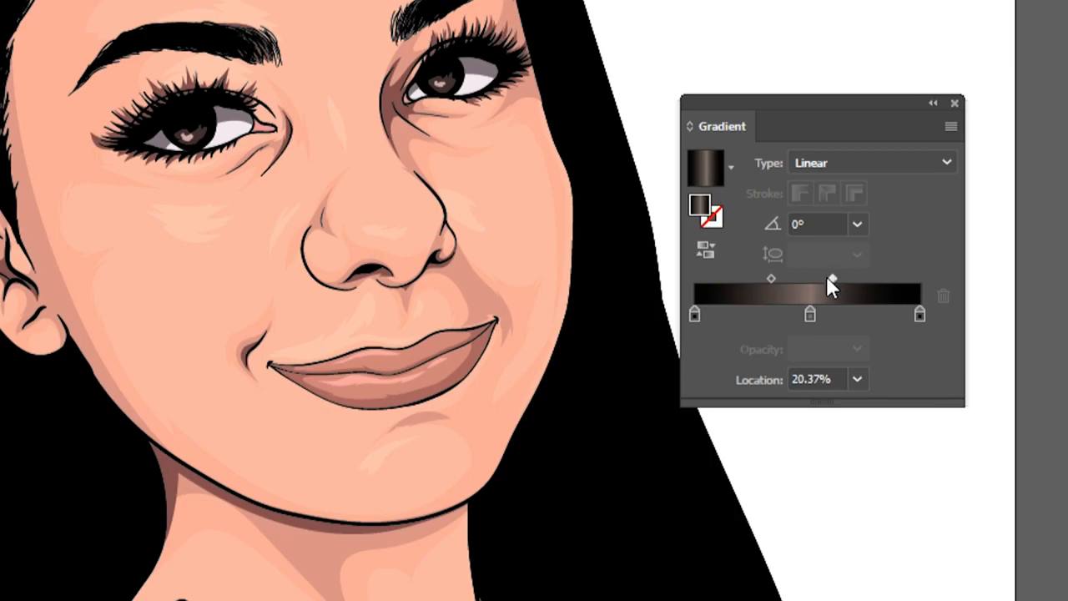
pyautogui.click(770, 278)
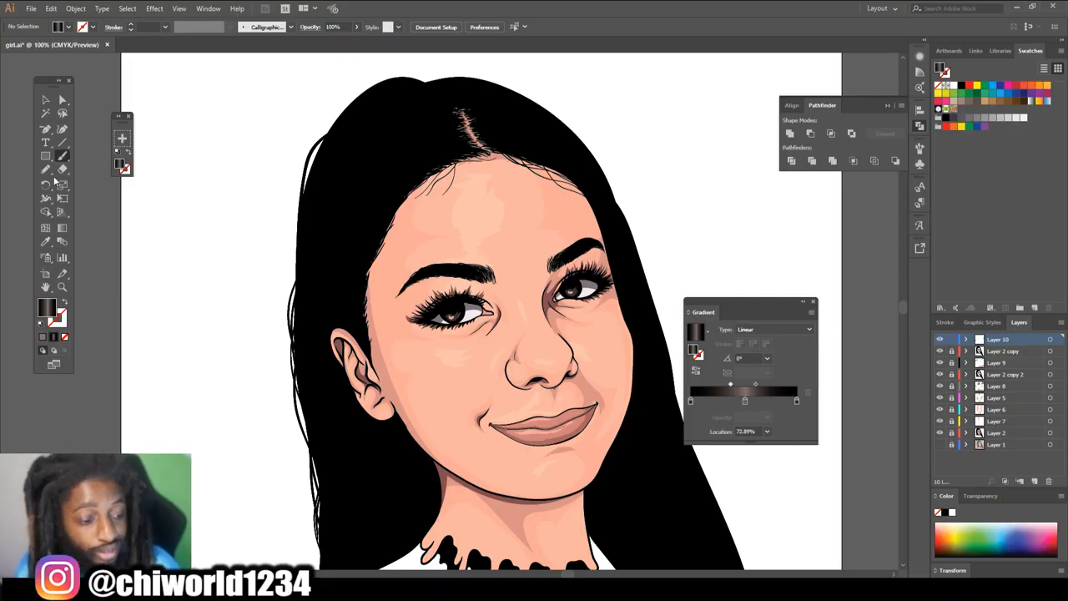
# - Apply the gradient as a 1 pt brush stroke, test it beside the artboard, and paint shiny strands over the hair left of the parting
pyautogui.moveTo(96, 174)
pyautogui.mouseDown()
pyautogui.moveTo(96, 319)
pyautogui.moveTo(100, 284)
pyautogui.mouseUp()
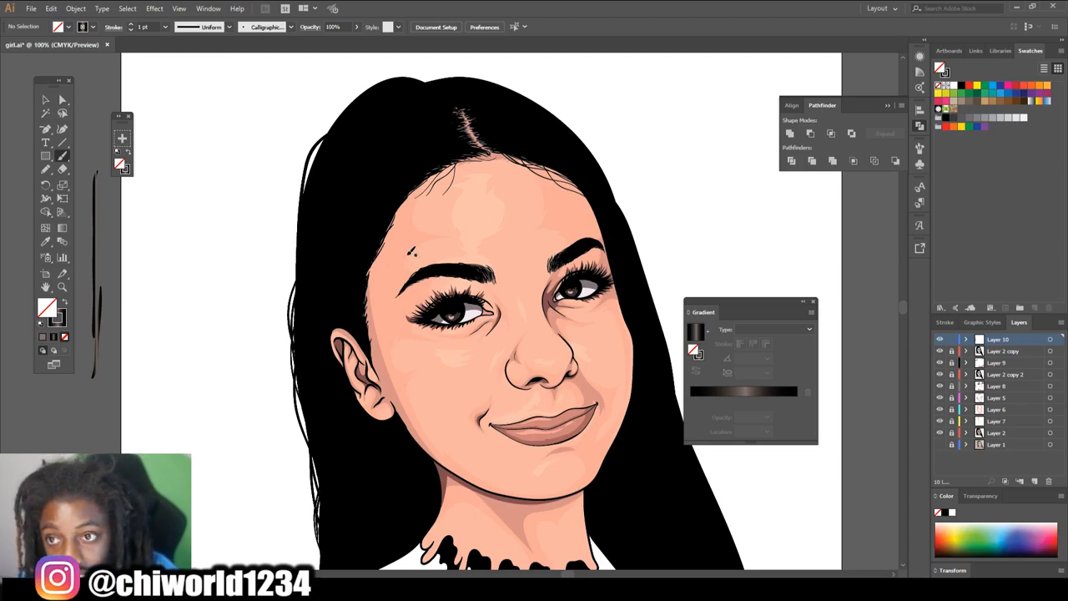
pyautogui.moveTo(434, 151)
pyautogui.mouseDown()
pyautogui.moveTo(404, 170)
pyautogui.moveTo(364, 259)
pyautogui.mouseUp()
pyautogui.moveTo(434, 143)
pyautogui.mouseDown()
pyautogui.moveTo(366, 225)
pyautogui.moveTo(416, 168)
pyautogui.moveTo(367, 246)
pyautogui.moveTo(351, 250)
pyautogui.moveTo(361, 217)
pyautogui.mouseUp()
pyautogui.moveTo(401, 150)
pyautogui.mouseDown()
pyautogui.moveTo(353, 228)
pyautogui.moveTo(348, 217)
pyautogui.mouseUp()
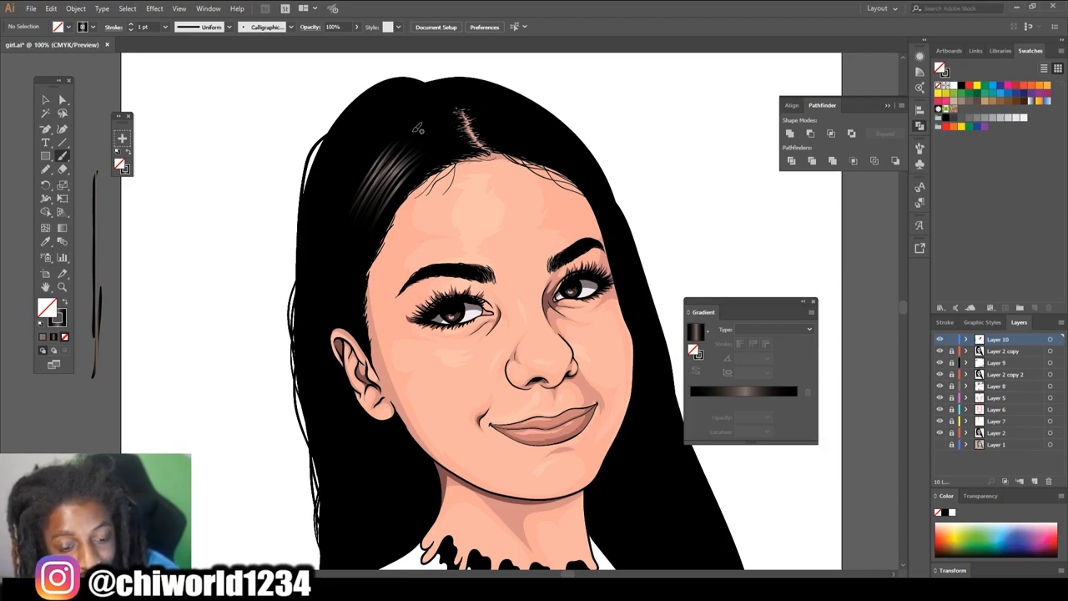
pyautogui.moveTo(410, 124)
pyautogui.mouseDown()
pyautogui.moveTo(356, 193)
pyautogui.moveTo(371, 150)
pyautogui.moveTo(357, 185)
pyautogui.mouseUp()
pyautogui.moveTo(385, 136); pyautogui.dragTo(344, 202)
pyautogui.moveTo(387, 117)
pyautogui.mouseDown()
pyautogui.moveTo(350, 197)
pyautogui.moveTo(360, 170)
pyautogui.mouseUp()
pyautogui.moveTo(388, 122); pyautogui.dragTo(354, 163)
pyautogui.moveTo(385, 117)
pyautogui.mouseDown()
pyautogui.moveTo(335, 197)
pyautogui.moveTo(335, 157)
pyautogui.mouseUp()
pyautogui.moveTo(383, 96); pyautogui.dragTo(339, 155)
pyautogui.moveTo(372, 101); pyautogui.dragTo(329, 167)
pyautogui.moveTo(358, 111); pyautogui.dragTo(328, 176)
pyautogui.moveTo(392, 107); pyautogui.dragTo(349, 177)
pyautogui.moveTo(405, 135)
pyautogui.mouseDown()
pyautogui.moveTo(356, 203)
pyautogui.moveTo(372, 197)
pyautogui.mouseUp()
pyautogui.moveTo(426, 155)
pyautogui.mouseDown()
pyautogui.moveTo(386, 209)
pyautogui.moveTo(380, 242)
pyautogui.moveTo(384, 225)
pyautogui.mouseUp()
pyautogui.moveTo(404, 141)
pyautogui.mouseDown()
pyautogui.moveTo(347, 238)
pyautogui.moveTo(387, 133)
pyautogui.moveTo(344, 206)
pyautogui.mouseUp()
pyautogui.moveTo(388, 123); pyautogui.dragTo(347, 194)
pyautogui.moveTo(384, 110)
pyautogui.mouseDown()
pyautogui.moveTo(337, 205)
pyautogui.moveTo(343, 167)
pyautogui.mouseUp()
pyautogui.moveTo(384, 108); pyautogui.dragTo(338, 188)
pyautogui.moveTo(385, 144)
pyautogui.mouseDown()
pyautogui.moveTo(359, 185)
pyautogui.moveTo(366, 204)
pyautogui.moveTo(349, 212)
pyautogui.mouseUp()
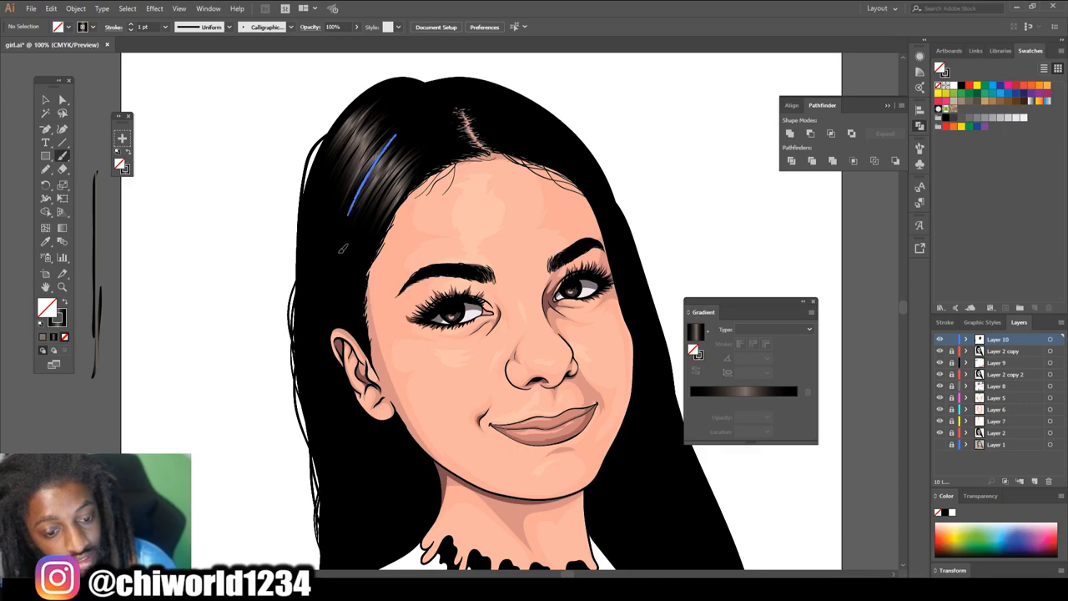
# - Reduce the brush stroke to 0.5 pt and paint curved highlight strands in the hair right of the parting
pyautogui.hotkey('ctrl', '-')
pyautogui.hotkey('ctrl', '-')
pyautogui.moveTo(408, 403); pyautogui.dragTo(428, 388)
pyautogui.hotkey('ctrl', '+')
pyautogui.hotkey('ctrl', '+')
pyautogui.scroll(3, 428, 387)
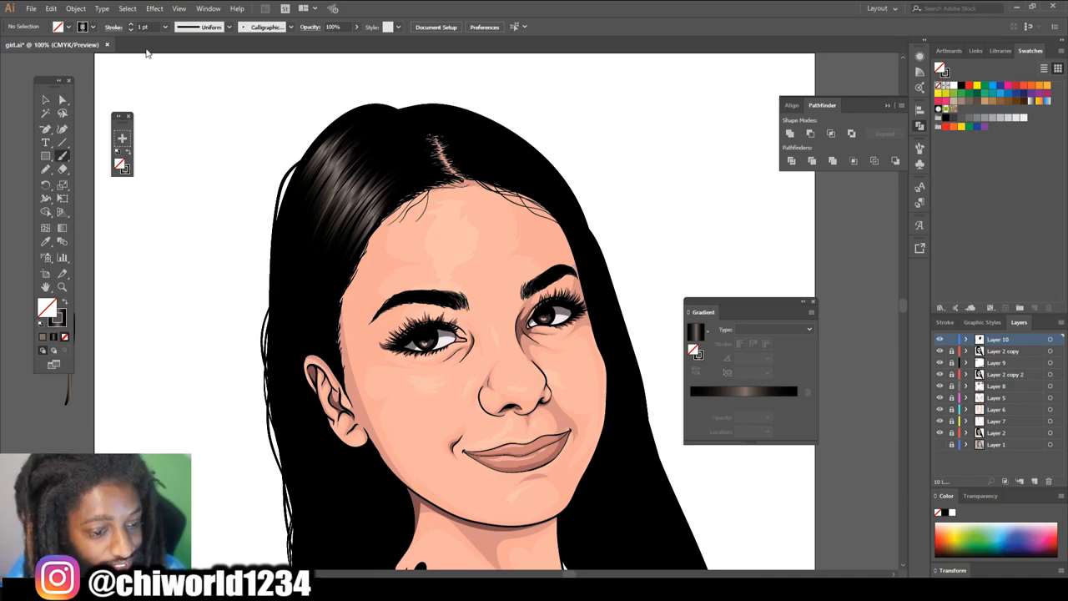
pyautogui.click(166, 27)
pyautogui.click(177, 51)
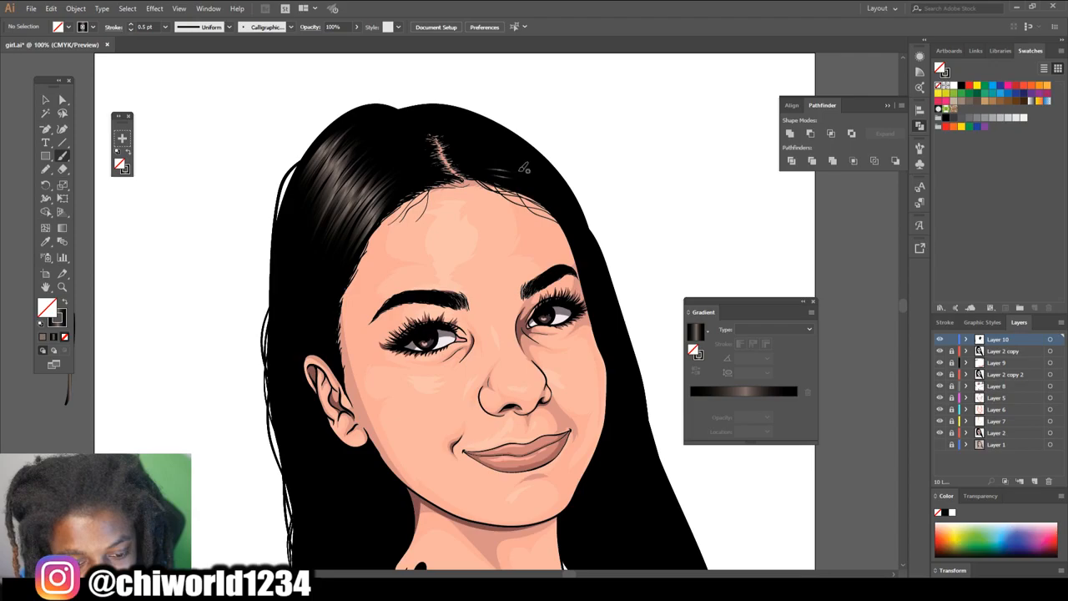
pyautogui.moveTo(510, 157)
pyautogui.mouseDown()
pyautogui.moveTo(475, 158)
pyautogui.moveTo(430, 110)
pyautogui.mouseUp()
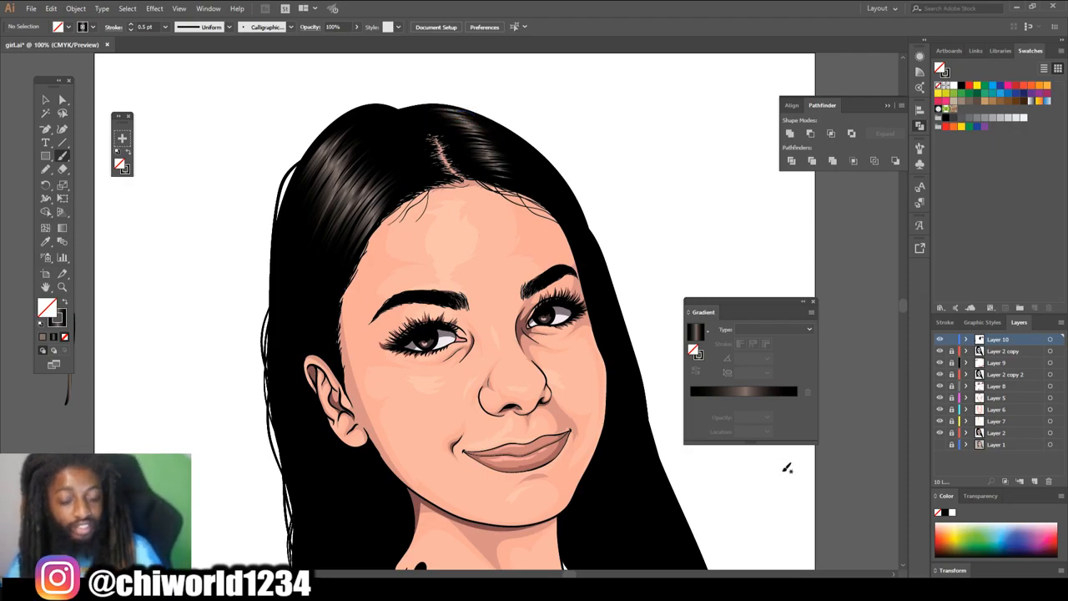
# - Paint long 0.5 pt gradient highlight strands down the hair to the right of the face and neck
pyautogui.hotkey('ctrl', '0')
pyautogui.hotkey('ctrl', '1')
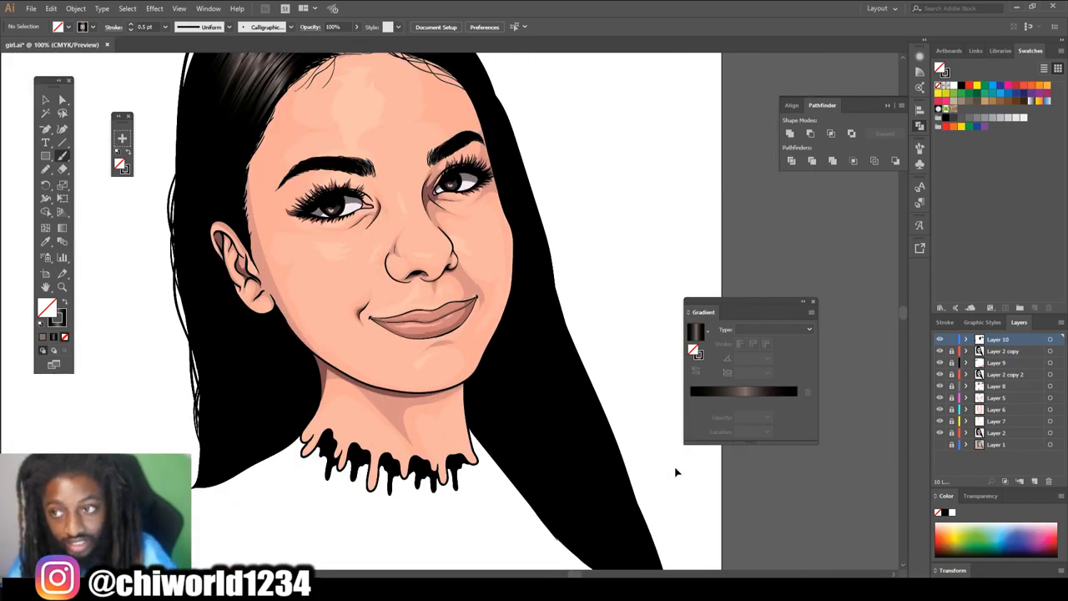
pyautogui.moveTo(618, 516)
pyautogui.mouseDown()
pyautogui.moveTo(557, 333)
pyautogui.moveTo(592, 414)
pyautogui.moveTo(589, 396)
pyautogui.moveTo(556, 322)
pyautogui.mouseUp()
pyautogui.moveTo(609, 500); pyautogui.dragTo(548, 310)
pyautogui.moveTo(589, 480); pyautogui.dragTo(554, 330)
pyautogui.moveTo(582, 486); pyautogui.dragTo(553, 338)
pyautogui.moveTo(577, 480)
pyautogui.mouseDown()
pyautogui.moveTo(550, 309)
pyautogui.moveTo(563, 351)
pyautogui.moveTo(541, 288)
pyautogui.moveTo(532, 294)
pyautogui.moveTo(548, 342)
pyautogui.mouseUp()
pyautogui.moveTo(566, 478); pyautogui.dragTo(542, 334)
pyautogui.moveTo(562, 472)
pyautogui.mouseDown()
pyautogui.moveTo(521, 234)
pyautogui.moveTo(549, 382)
pyautogui.moveTo(536, 277)
pyautogui.mouseUp()
pyautogui.moveTo(560, 469); pyautogui.dragTo(530, 267)
pyautogui.moveTo(546, 463); pyautogui.dragTo(527, 296)
pyautogui.moveTo(539, 467); pyautogui.dragTo(528, 338)
pyautogui.moveTo(536, 458); pyautogui.dragTo(523, 328)
pyautogui.moveTo(522, 312); pyautogui.dragTo(523, 292)
pyautogui.moveTo(539, 476); pyautogui.dragTo(534, 313)
pyautogui.moveTo(544, 481); pyautogui.dragTo(538, 334)
pyautogui.moveTo(533, 460); pyautogui.dragTo(524, 286)
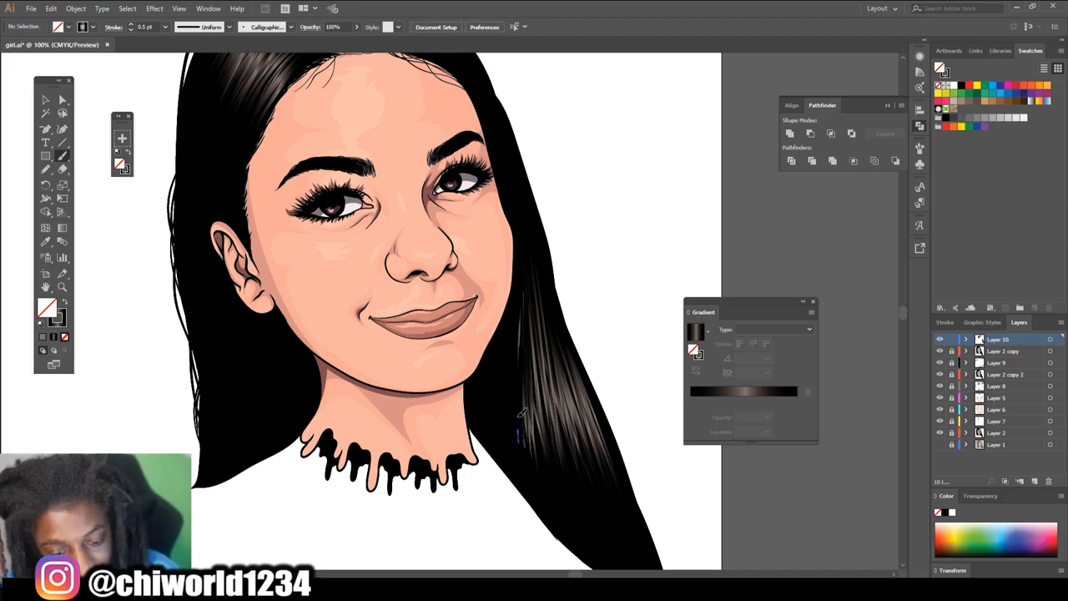
pyautogui.moveTo(625, 515); pyautogui.dragTo(560, 330)
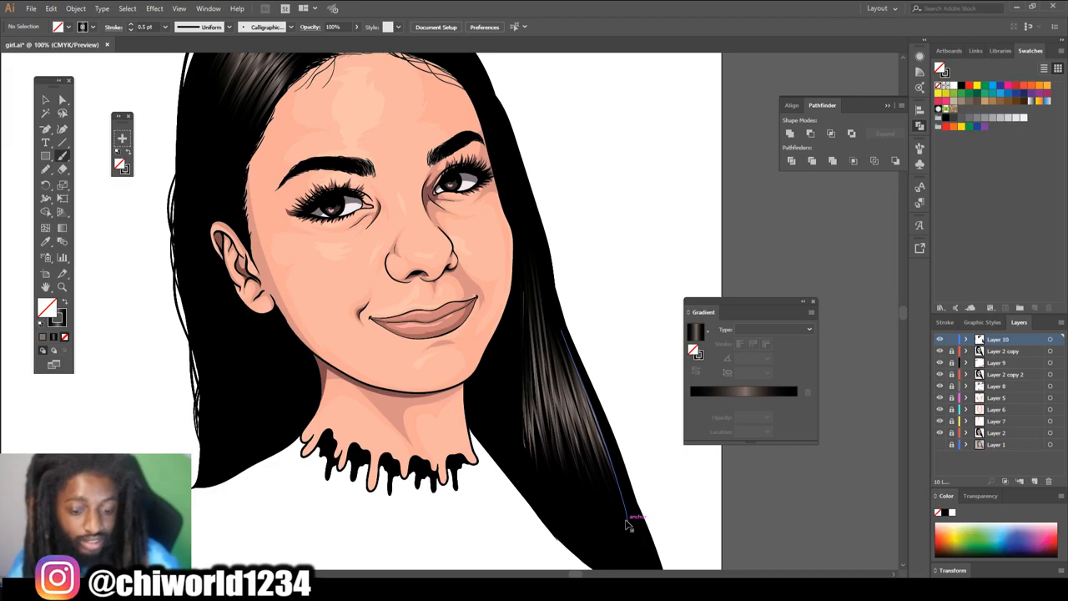
pyautogui.moveTo(514, 389); pyautogui.dragTo(515, 296)
pyautogui.moveTo(517, 423); pyautogui.dragTo(519, 282)
pyautogui.moveTo(505, 406); pyautogui.dragTo(519, 281)
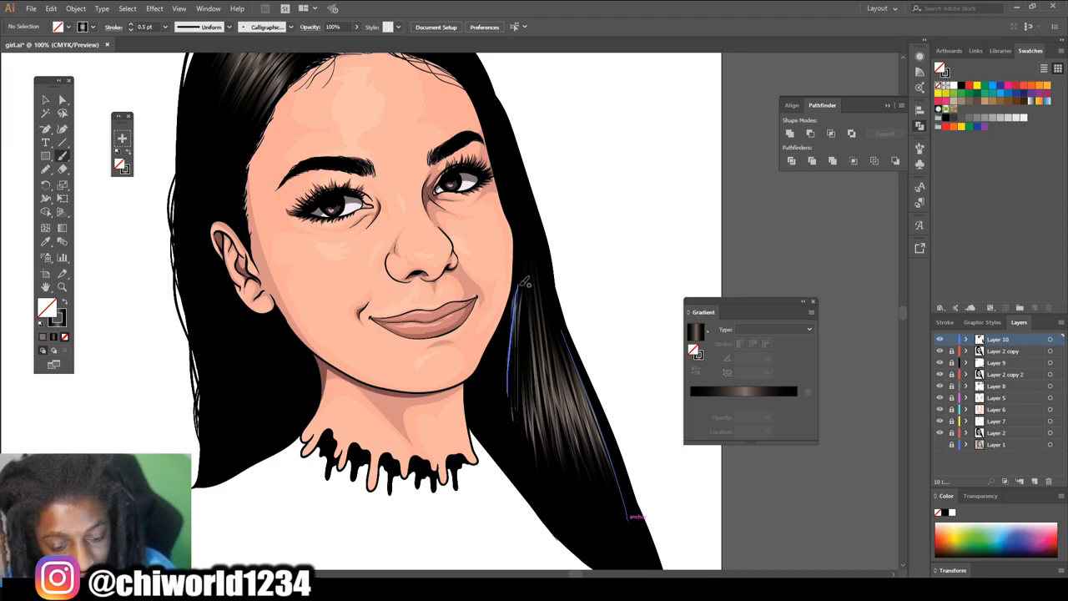
pyautogui.moveTo(504, 386); pyautogui.dragTo(518, 267)
# - Select the highlight strands beside the cheek and set their stroke gradient angle to -123°
pyautogui.hotkey('ctrl', '+')
pyautogui.hotkey('ctrl', '+')
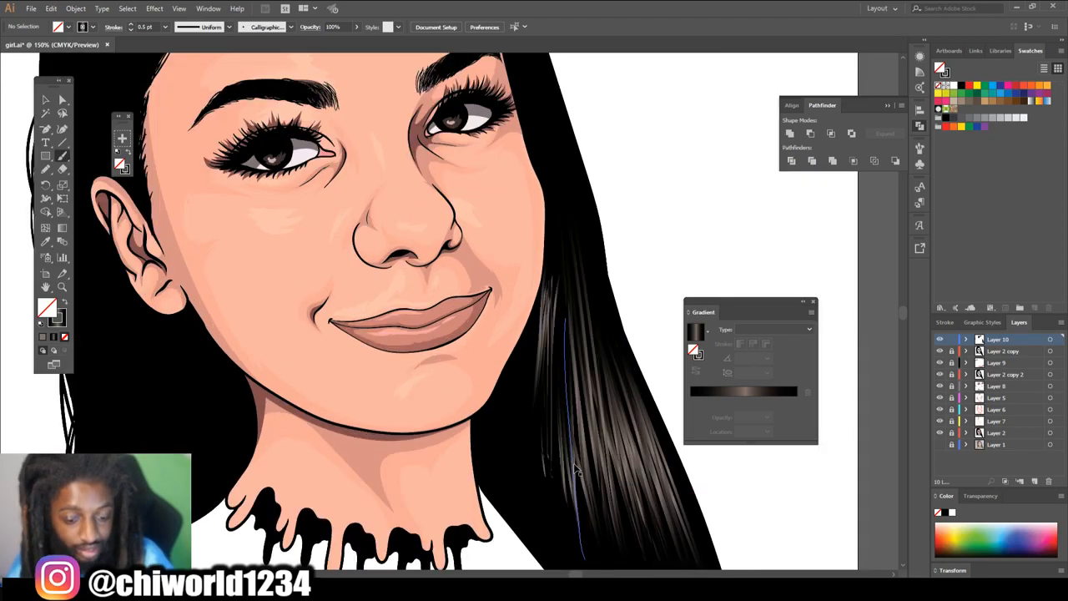
pyautogui.hscroll(3, 554, 438)
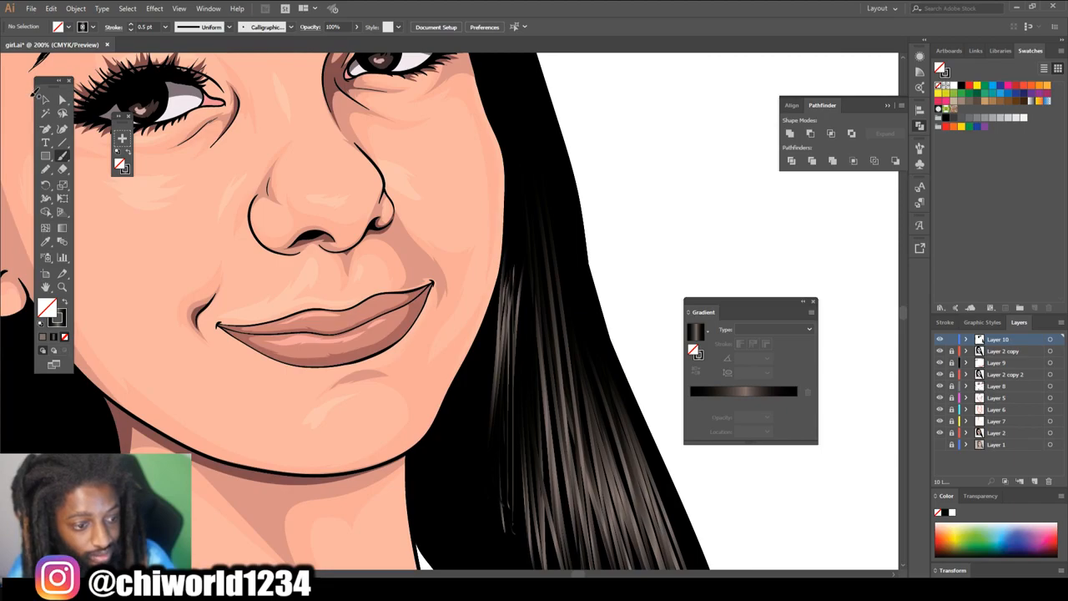
pyautogui.click(46, 100)
pyautogui.moveTo(469, 335)
pyautogui.mouseDown()
pyautogui.moveTo(530, 371)
pyautogui.moveTo(518, 366)
pyautogui.mouseUp()
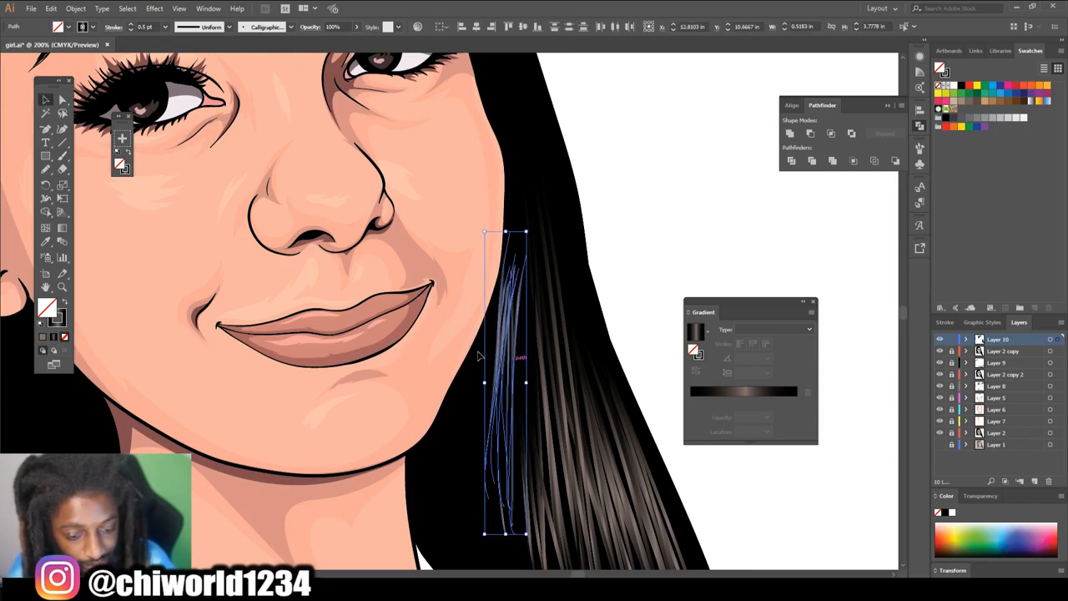
pyautogui.click(62, 323)
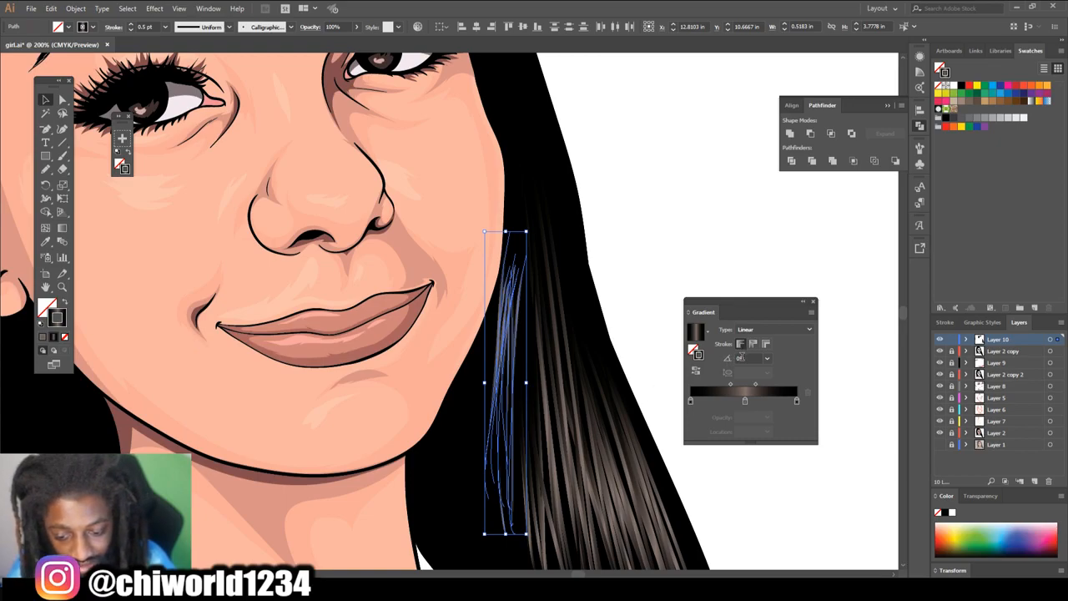
pyautogui.click(740, 358)
pyautogui.write('90')
pyautogui.press('Return')
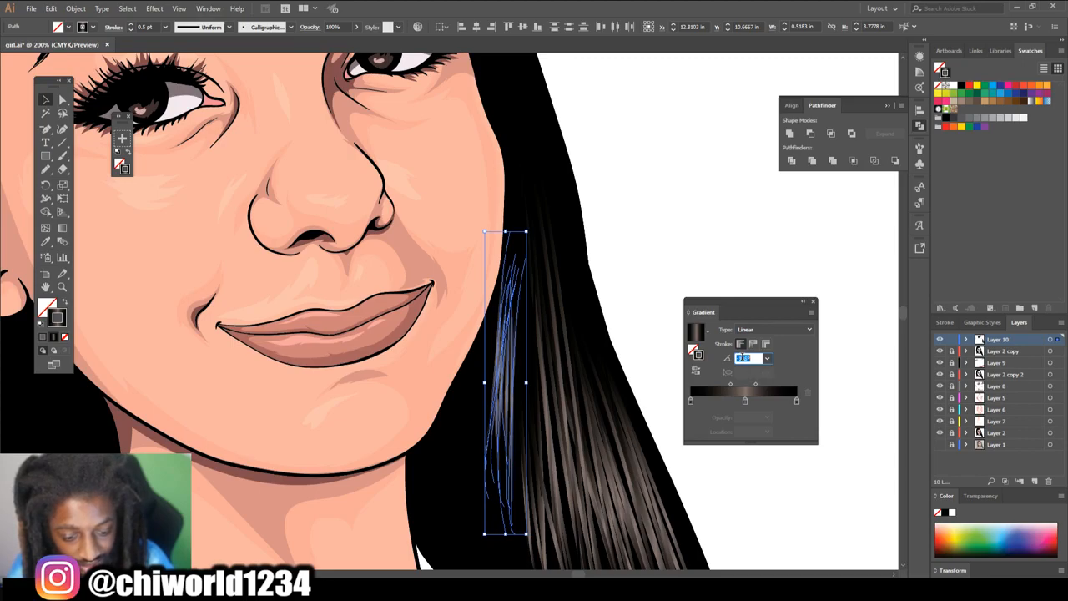
pyautogui.click(634, 321)
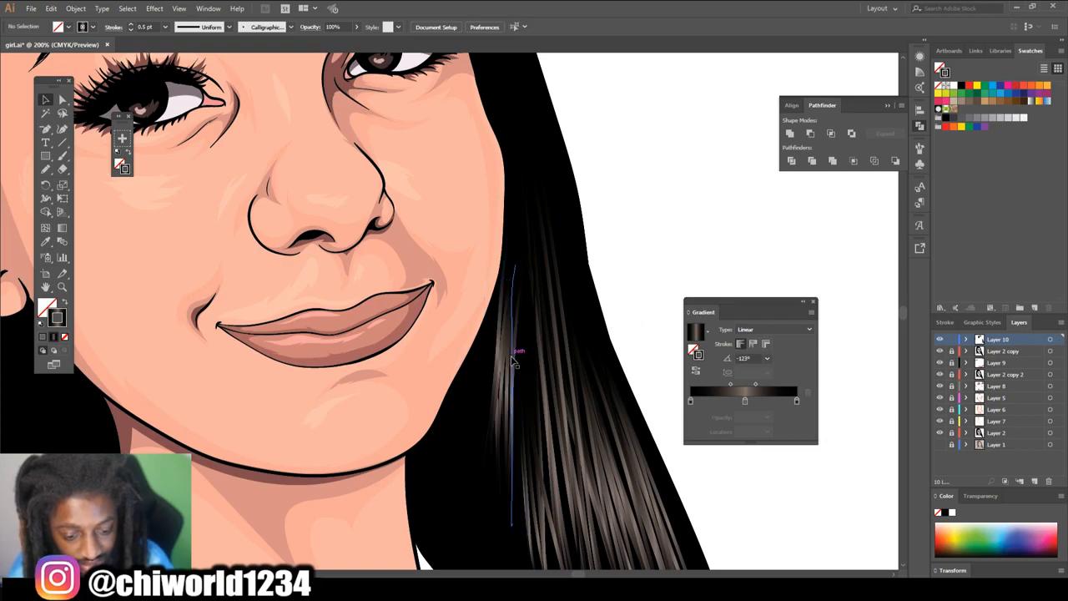
# - Reselect the strands beside the cheek and change their stroke gradient angle to -133°
pyautogui.moveTo(450, 367); pyautogui.dragTo(525, 392)
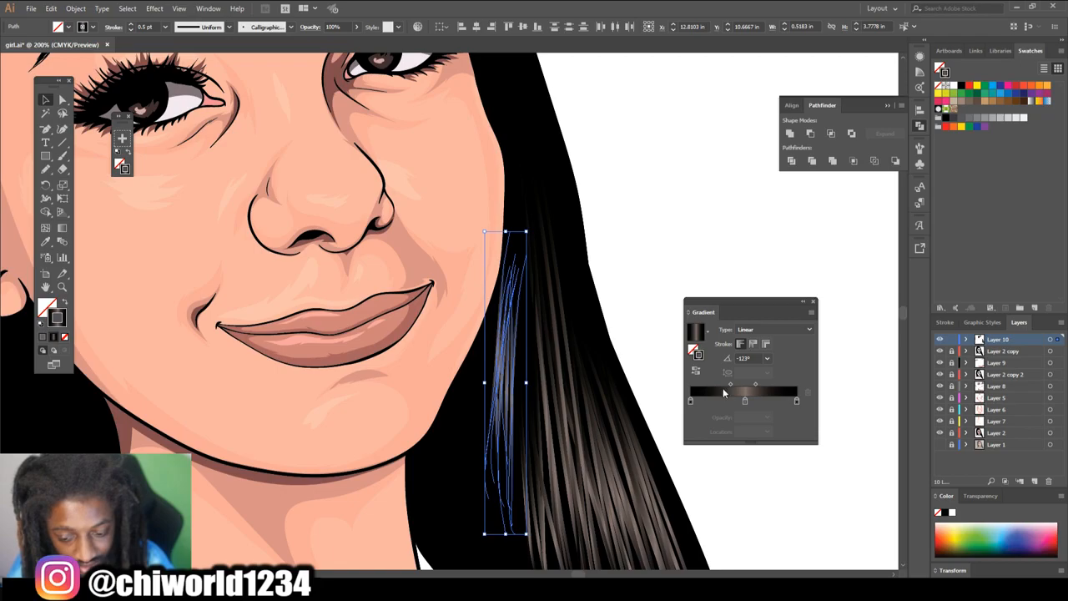
pyautogui.click(751, 358)
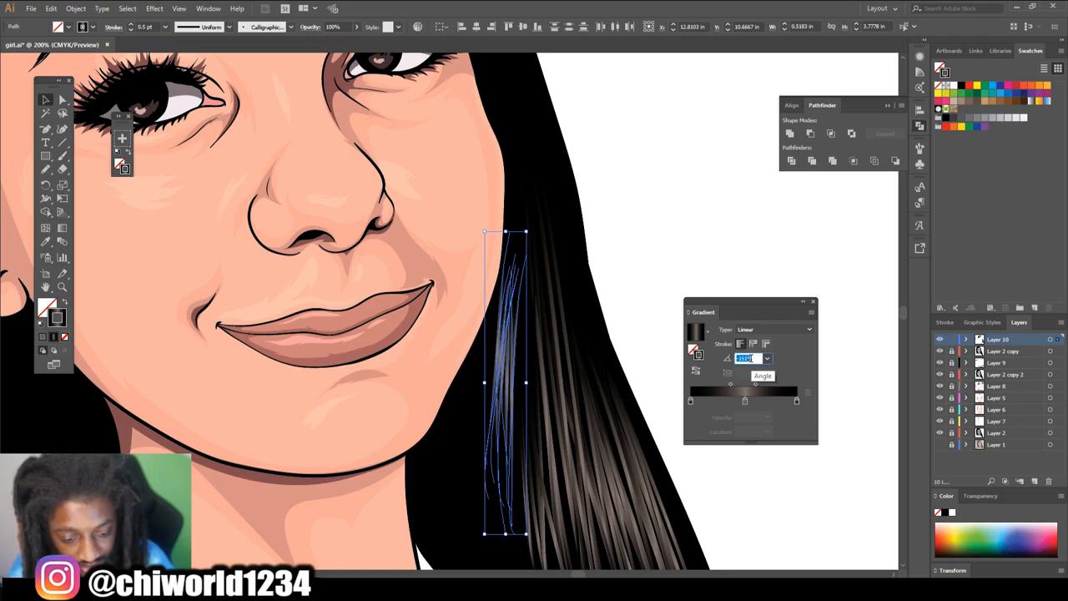
pyautogui.click(626, 348)
pyautogui.scroll(-4, 656, 375)
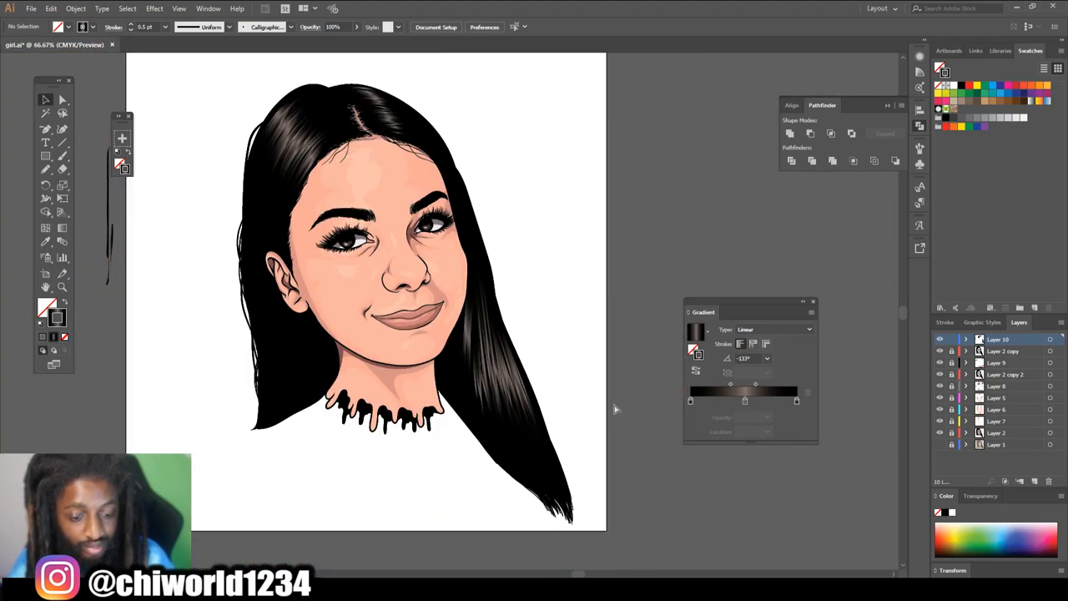
# - Paint long gradient highlight strands with the Paintbrush up through the lower hair to the right of the neck
pyautogui.scroll(4, 615, 405)
pyautogui.press('b')
pyautogui.moveTo(506, 480); pyautogui.dragTo(512, 249)
pyautogui.moveTo(529, 504); pyautogui.dragTo(513, 308)
pyautogui.moveTo(508, 527); pyautogui.dragTo(505, 314)
pyautogui.moveTo(496, 494); pyautogui.dragTo(504, 284)
pyautogui.moveTo(474, 432); pyautogui.dragTo(491, 303)
pyautogui.moveTo(452, 424); pyautogui.dragTo(486, 270)
# - Add more gradient highlight strands in the hair running alongside the right cheek
pyautogui.scroll(4, 502, 312)
pyautogui.moveTo(507, 328); pyautogui.dragTo(473, 205)
pyautogui.moveTo(505, 357)
pyautogui.mouseDown()
pyautogui.moveTo(499, 288)
pyautogui.moveTo(471, 215)
pyautogui.mouseUp()
pyautogui.moveTo(493, 324)
pyautogui.mouseDown()
pyautogui.moveTo(466, 230)
pyautogui.moveTo(471, 209)
pyautogui.mouseUp()
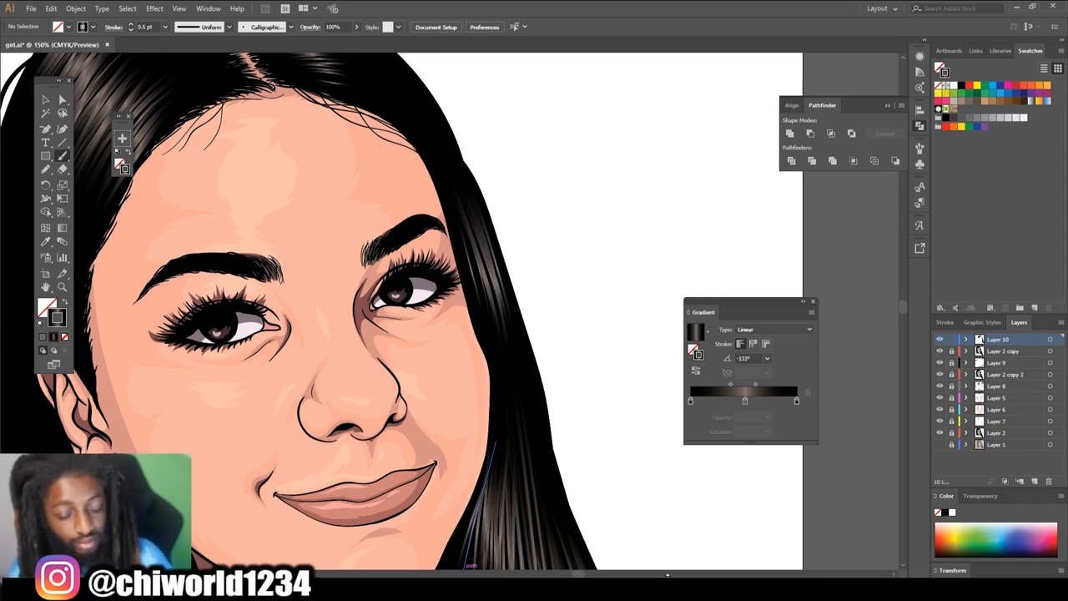
# - Paint long curved gradient highlight strands in the hair on the left side, below and behind the ear
pyautogui.hotkey('ctrl', '-')
pyautogui.hotkey('ctrl', '-')
pyautogui.hotkey('ctrl', '-')
pyautogui.hotkey('ctrl', '-')
pyautogui.hotkey('ctrl', '=')
pyautogui.hotkey('ctrl', '=')
pyautogui.hotkey('ctrl', '=')
pyautogui.hotkey('ctrl', '=')
pyautogui.scroll(-1, 642, 564)
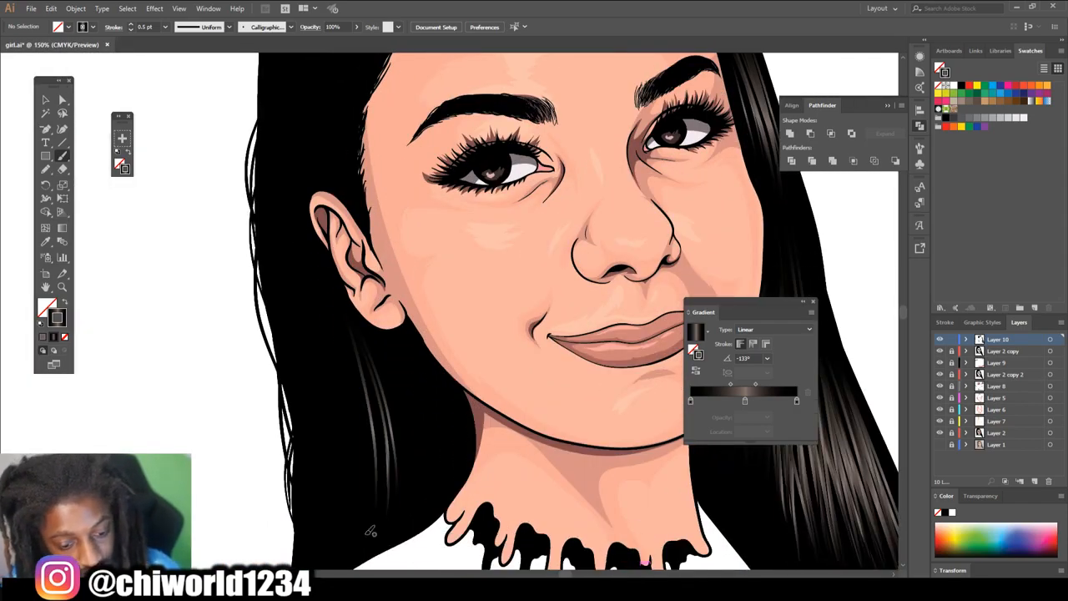
pyautogui.moveTo(344, 377); pyautogui.dragTo(283, 166)
pyautogui.moveTo(339, 334); pyautogui.dragTo(293, 168)
pyautogui.moveTo(323, 258); pyautogui.dragTo(303, 157)
pyautogui.moveTo(316, 296); pyautogui.dragTo(290, 123)
pyautogui.moveTo(296, 282); pyautogui.dragTo(275, 130)
pyautogui.moveTo(291, 282); pyautogui.dragTo(272, 129)
pyautogui.moveTo(335, 351); pyautogui.dragTo(288, 136)
# - Paint gradient highlight strands in the left-side hair above the ear, extending the shine up toward the crown
pyautogui.scroll(5, 343, 295)
pyautogui.moveTo(287, 246); pyautogui.dragTo(293, 94)
pyautogui.hotkey('ctrl', 'z')
pyautogui.moveTo(330, 487); pyautogui.dragTo(289, 215)
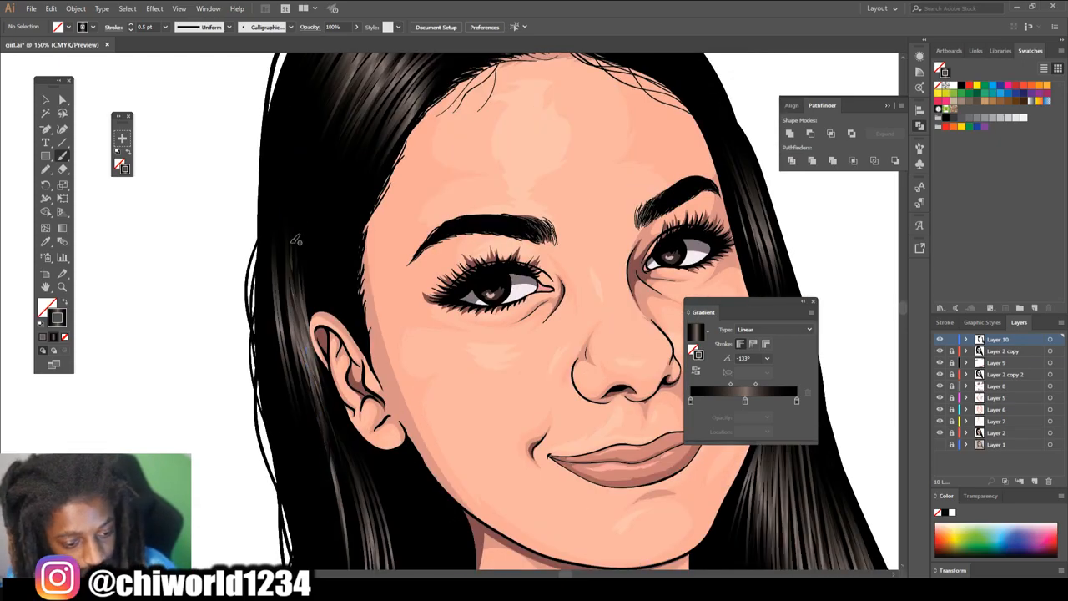
pyautogui.moveTo(340, 257); pyautogui.dragTo(348, 178)
pyautogui.moveTo(286, 206); pyautogui.dragTo(295, 139)
pyautogui.moveTo(276, 192); pyautogui.dragTo(283, 121)
pyautogui.moveTo(313, 246); pyautogui.dragTo(321, 178)
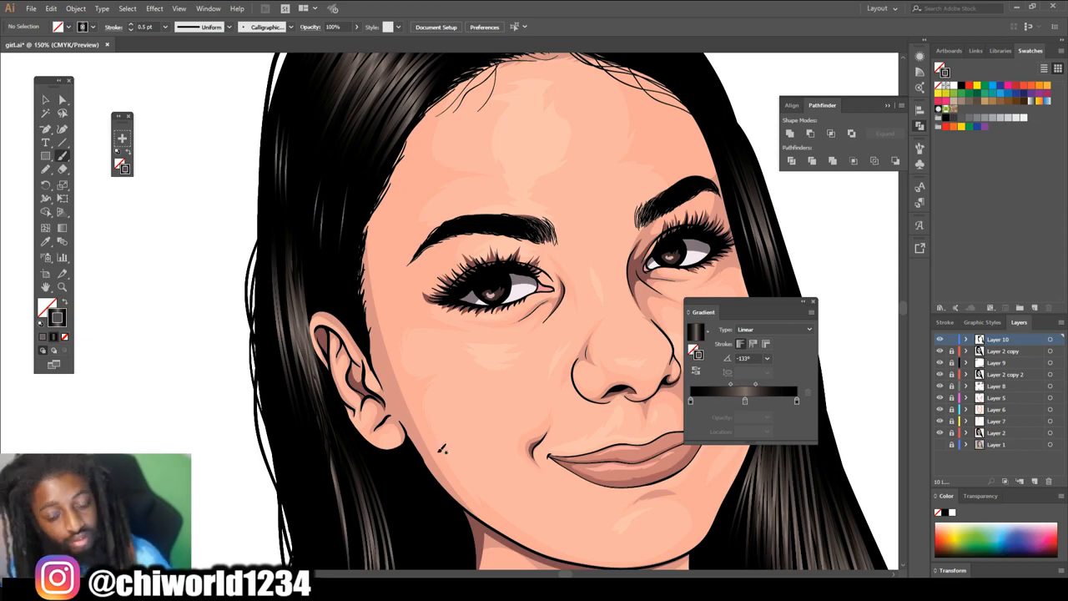
# - Paint short gradient highlight hairs inside both eyebrows
pyautogui.scroll(-2, 363, 275)
pyautogui.scroll(3, 576, 426)
pyautogui.scroll(2, 547, 308)
pyautogui.moveTo(595, 254)
pyautogui.mouseDown()
pyautogui.moveTo(616, 218)
pyautogui.moveTo(600, 222)
pyautogui.mouseUp()
pyautogui.moveTo(294, 321)
pyautogui.mouseDown()
pyautogui.moveTo(267, 286)
pyautogui.moveTo(253, 287)
pyautogui.mouseUp()
pyautogui.moveTo(262, 318); pyautogui.dragTo(224, 291)
pyautogui.moveTo(243, 303); pyautogui.dragTo(206, 292)
pyautogui.moveTo(219, 311)
pyautogui.mouseDown()
pyautogui.moveTo(185, 300)
pyautogui.moveTo(178, 285)
pyautogui.moveTo(179, 296)
pyautogui.moveTo(315, 357)
pyautogui.mouseUp()
# - Set the stroke gradient angle of the selected left eyebrow highlight to -180° and deselect it
pyautogui.press('v')
pyautogui.click(745, 359)
pyautogui.scroll(-10, 745, 359)
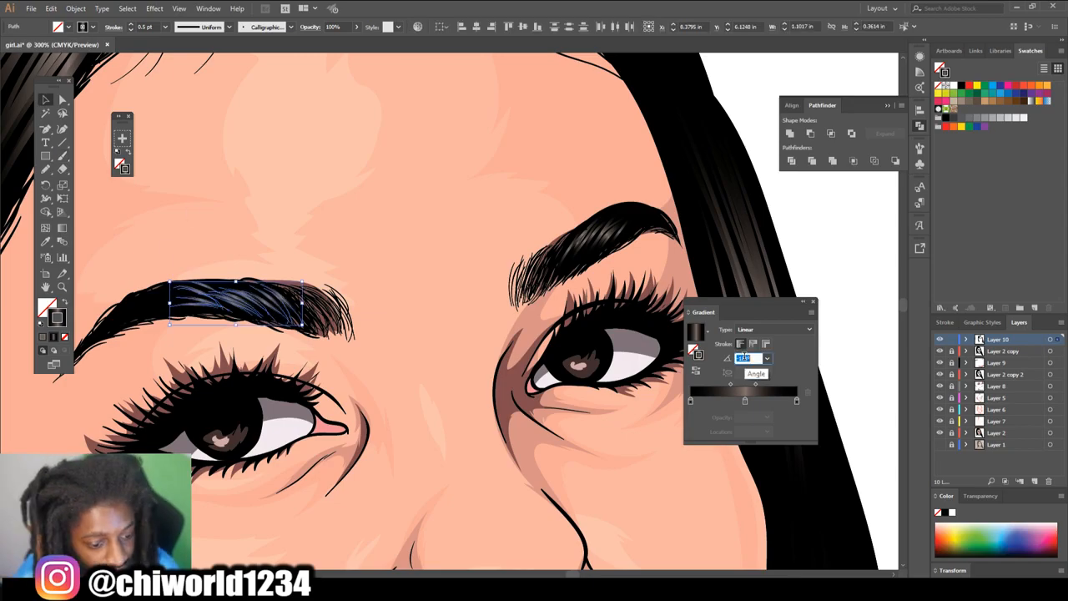
pyautogui.click(420, 320)
pyautogui.hotkey('ctrl', '-')
pyautogui.hotkey('ctrl', '-')
pyautogui.hotkey('ctrl', '-')
pyautogui.hotkey('ctrl', '-')
pyautogui.scroll(-3, 534, 402)
pyautogui.scroll(1, 434, 476)
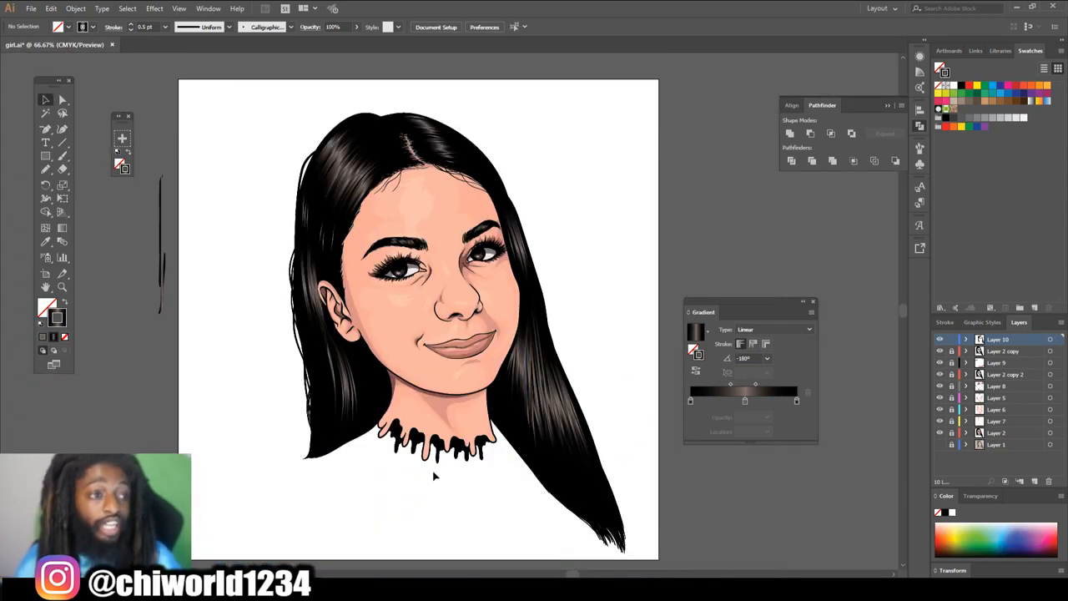